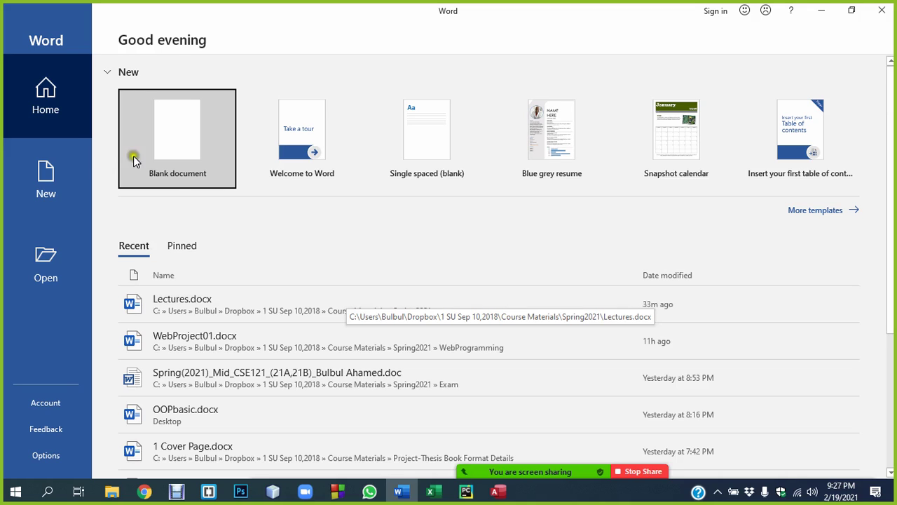
# Create a new blank document and switch to the File backstage view
pyautogui.click(167, 144)
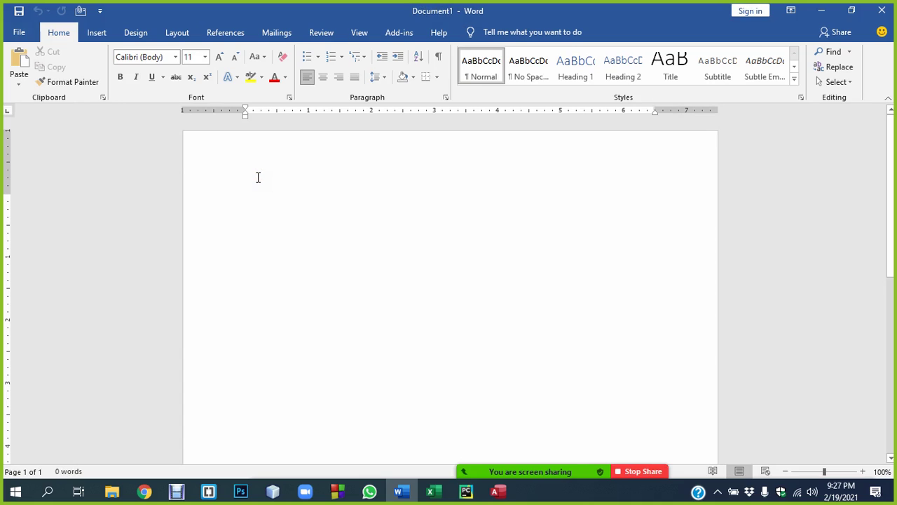
pyautogui.click(19, 33)
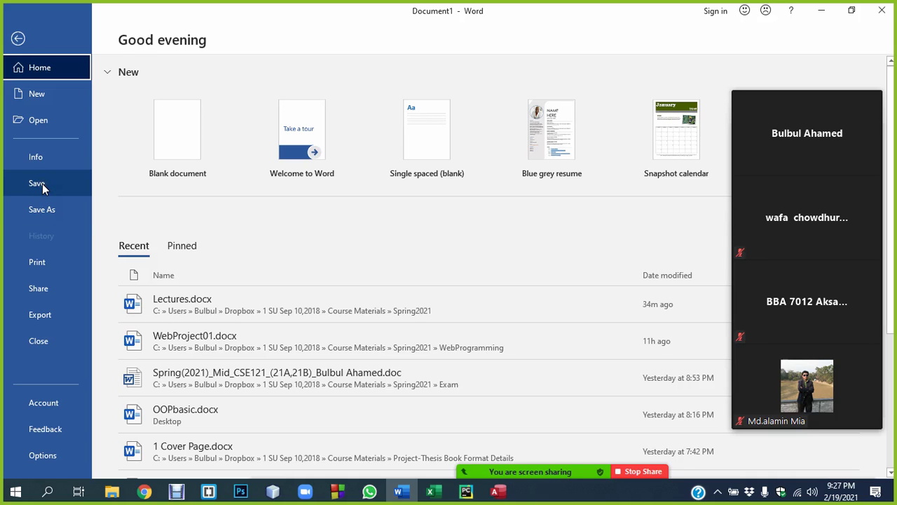
# Open the Save As dialog for the new document using This PC
pyautogui.click(42, 212)
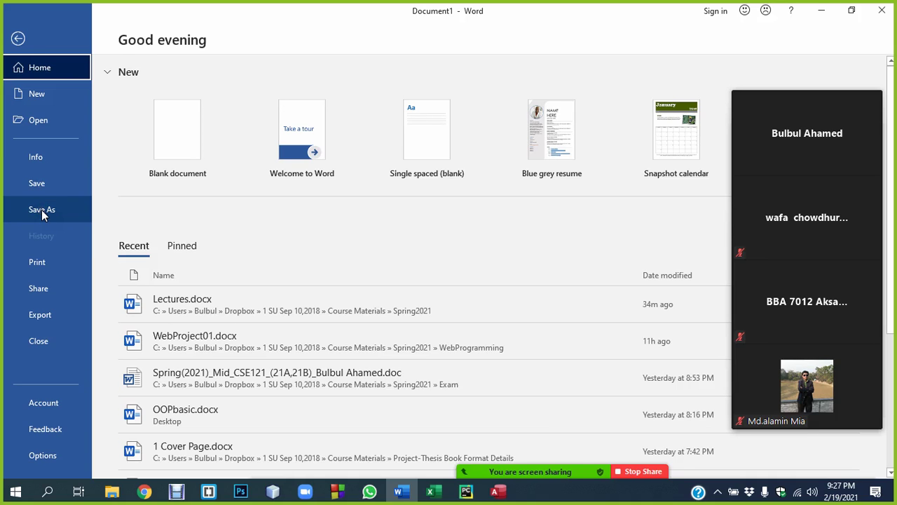
pyautogui.click(43, 184)
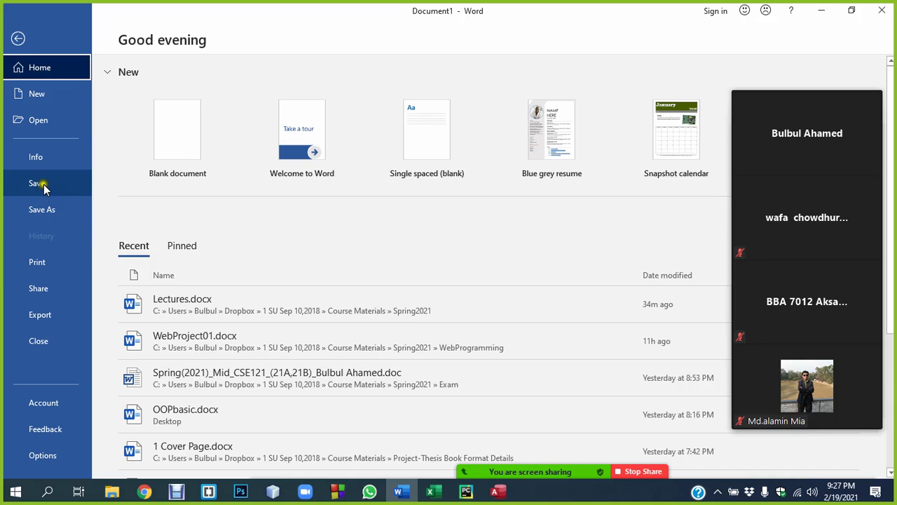
pyautogui.click(48, 209)
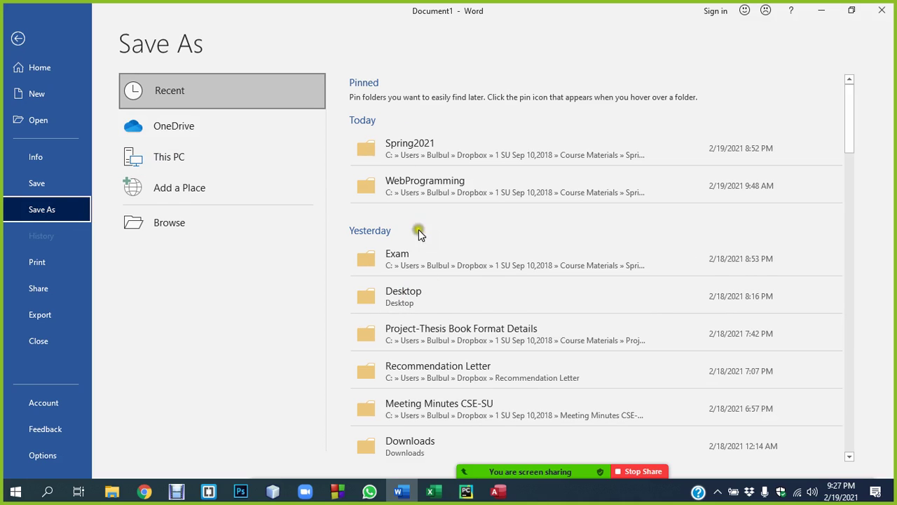
pyautogui.click(174, 158)
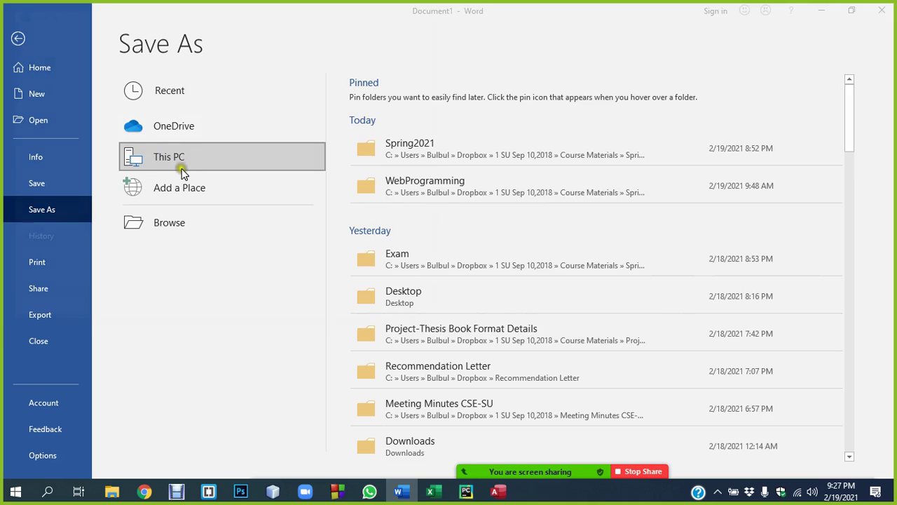
pyautogui.click(184, 167)
pyautogui.moveTo(88, 10); pyautogui.dragTo(296, 71)
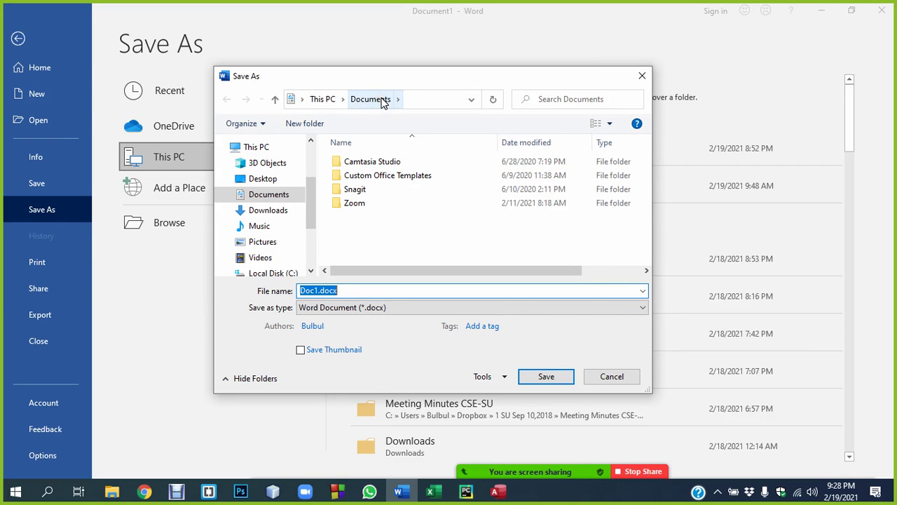
# Browse the D: and E: drives, then settle on the Desktop folder
pyautogui.click(352, 120)
pyautogui.click(259, 178)
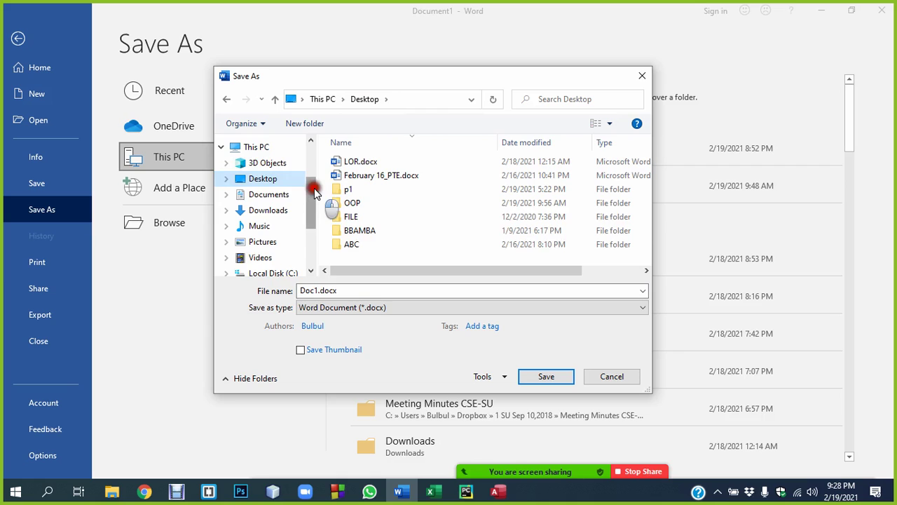
pyautogui.scroll(-2, 307, 215)
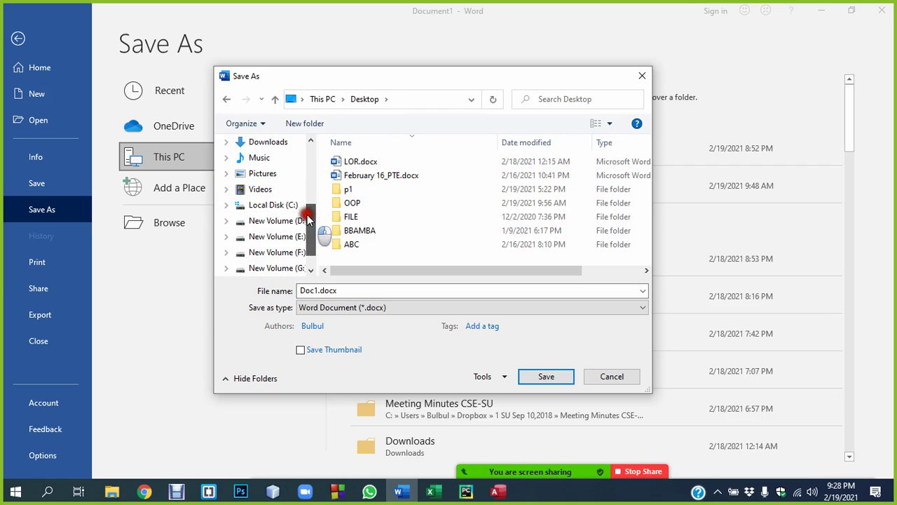
pyautogui.click(271, 223)
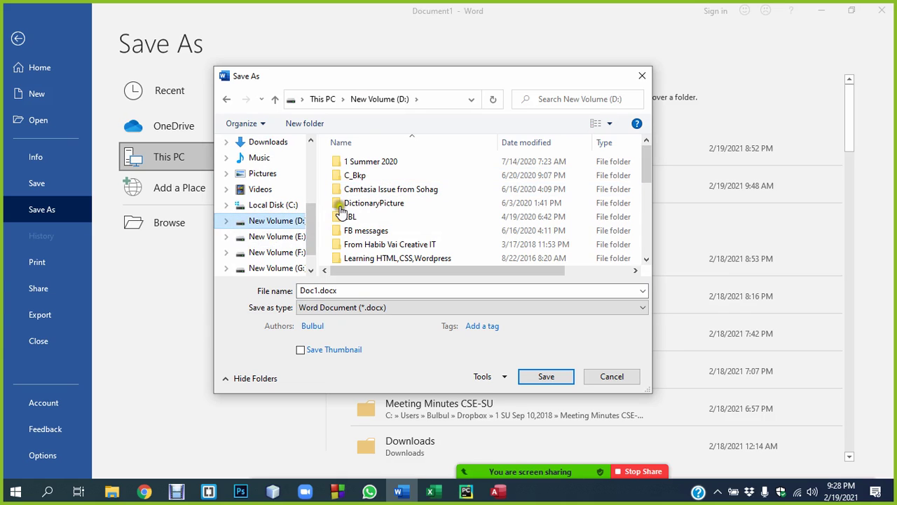
pyautogui.click(275, 236)
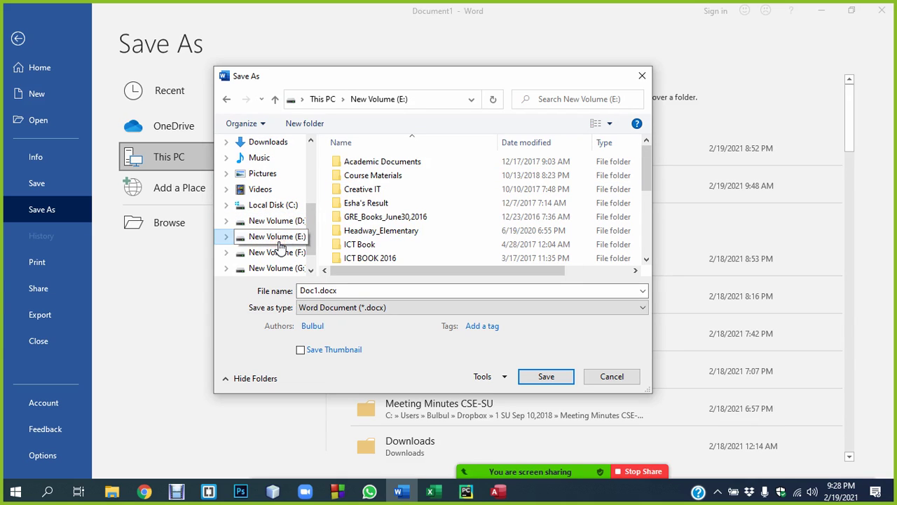
pyautogui.scroll(2, 281, 185)
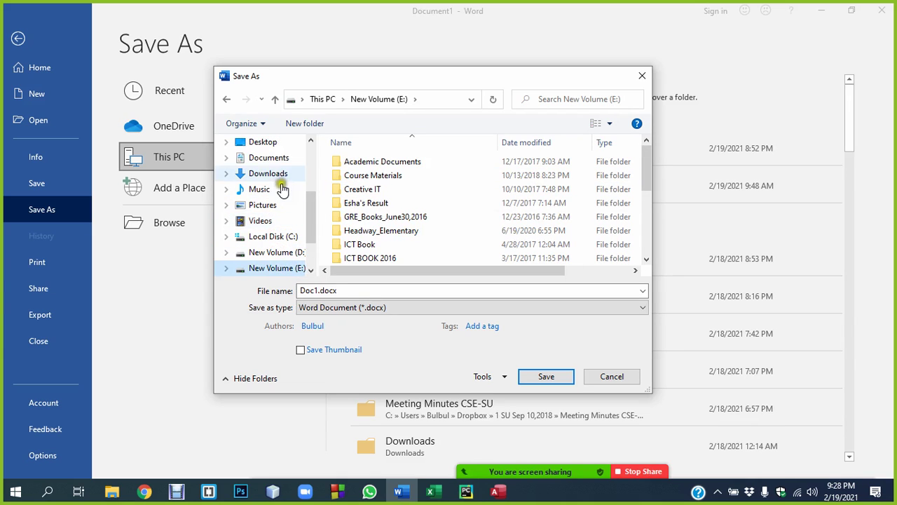
pyautogui.click(274, 144)
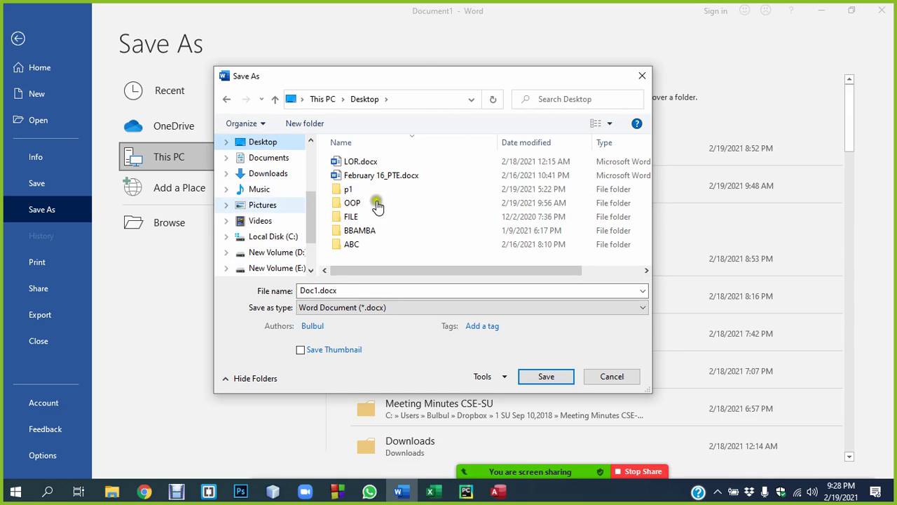
pyautogui.moveTo(486, 77)
pyautogui.mouseDown()
pyautogui.moveTo(374, 70)
pyautogui.moveTo(398, 68)
pyautogui.mouseUp()
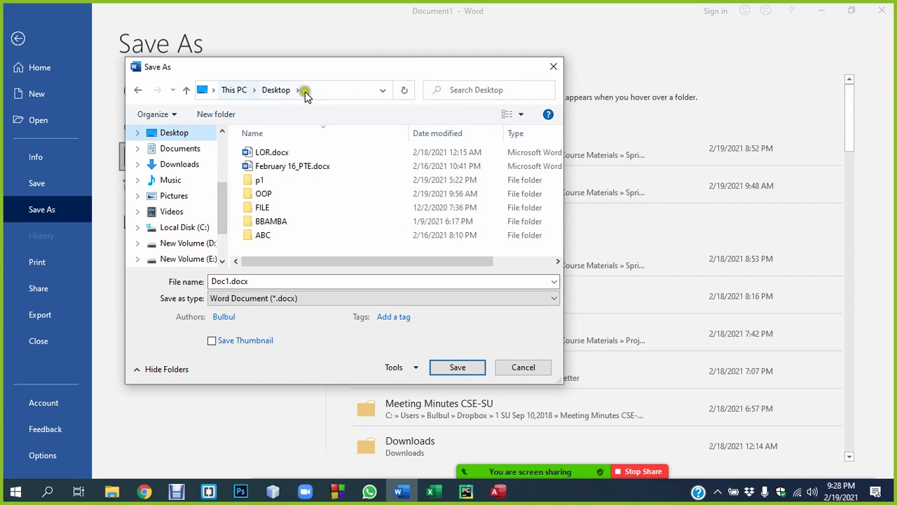
# Make a new Desktop folder named 'MS Word' and open it in the save dialog
pyautogui.click(230, 116)
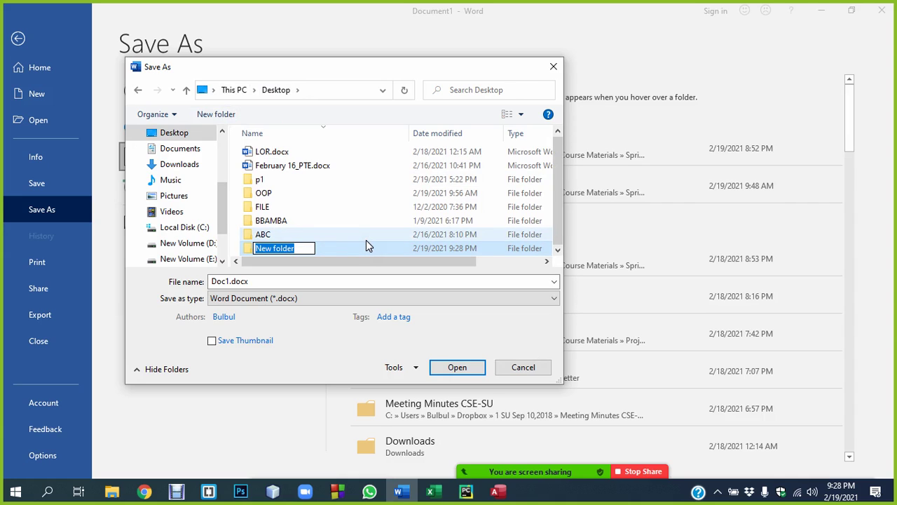
pyautogui.write('MS')
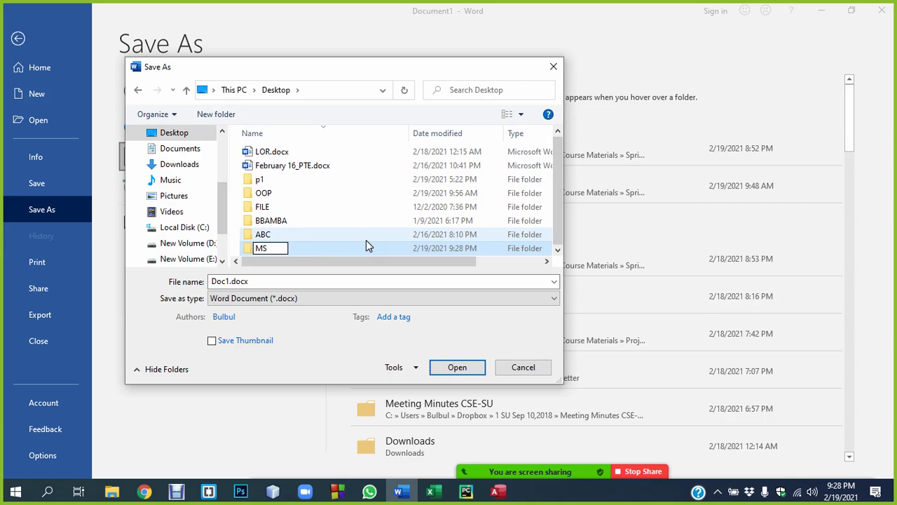
pyautogui.write(' Wor')
pyautogui.press('BackSpace')
pyautogui.press('BackSpace')
pyautogui.write('ord')
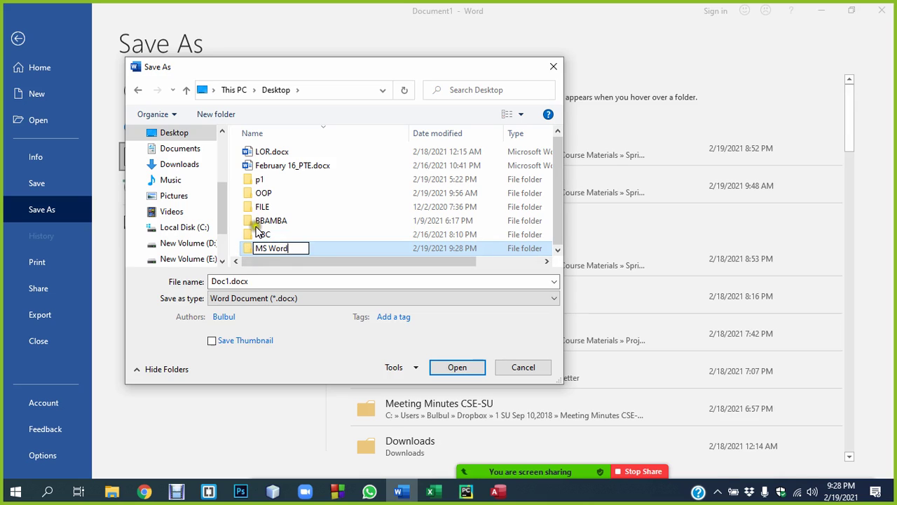
pyautogui.click(286, 249)
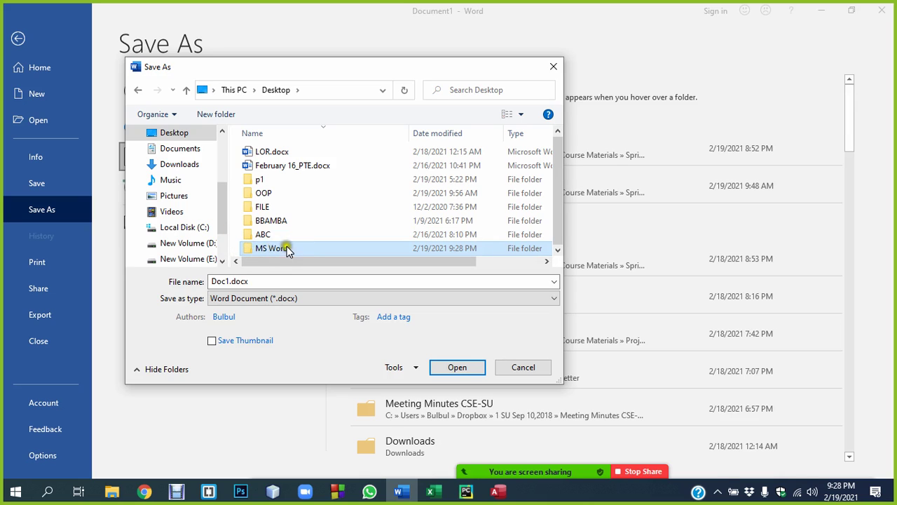
pyautogui.doubleClick(272, 246)
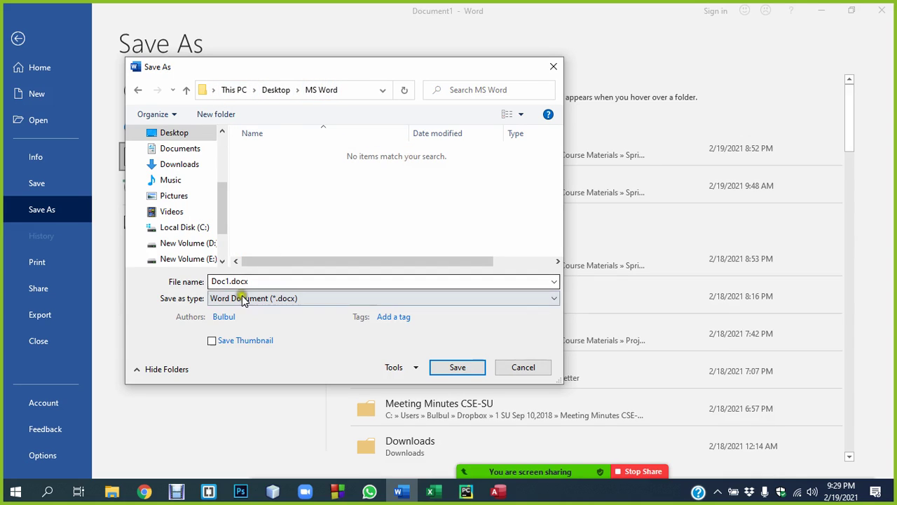
# Replace the default file name Doc1 with 'Basic'
pyautogui.click(228, 281)
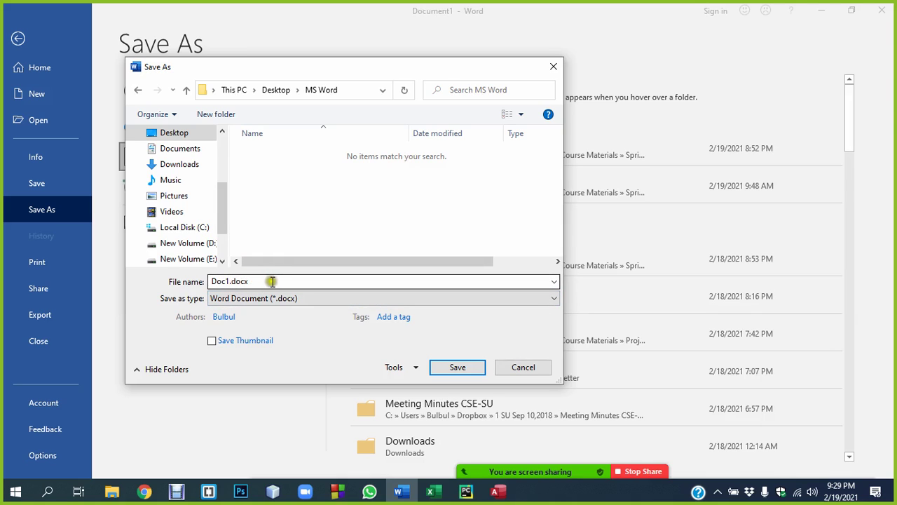
pyautogui.click(273, 281)
pyautogui.doubleClick(259, 282)
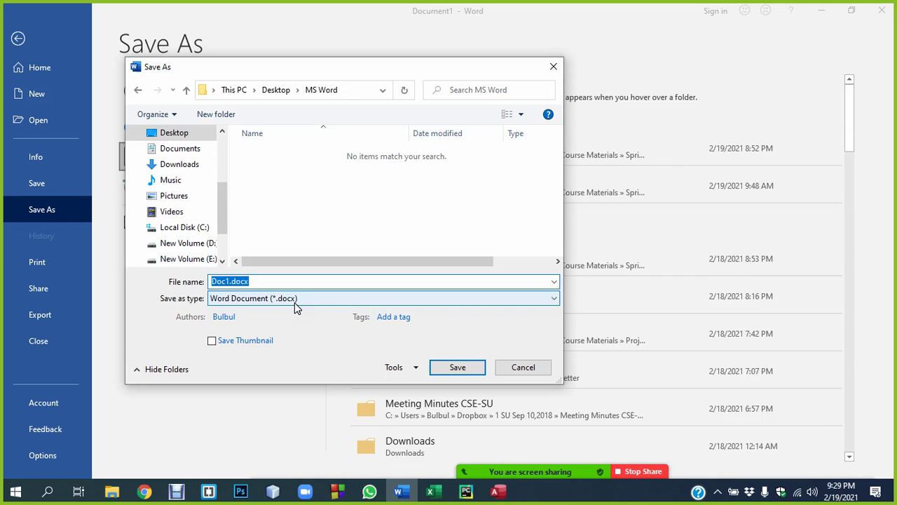
pyautogui.write('Basic')
# Keep Word Document (*.docx) as the format, reconfirm the name Basic, and save
pyautogui.click(273, 298)
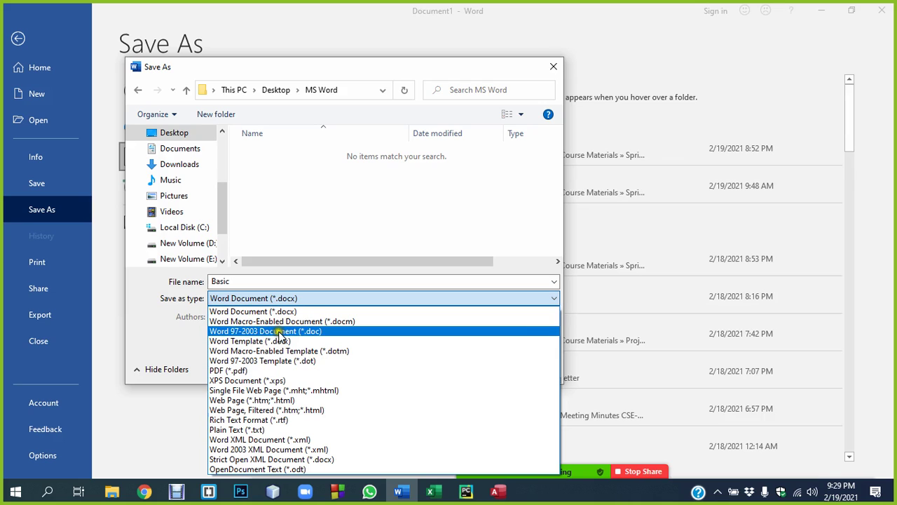
pyautogui.click(300, 333)
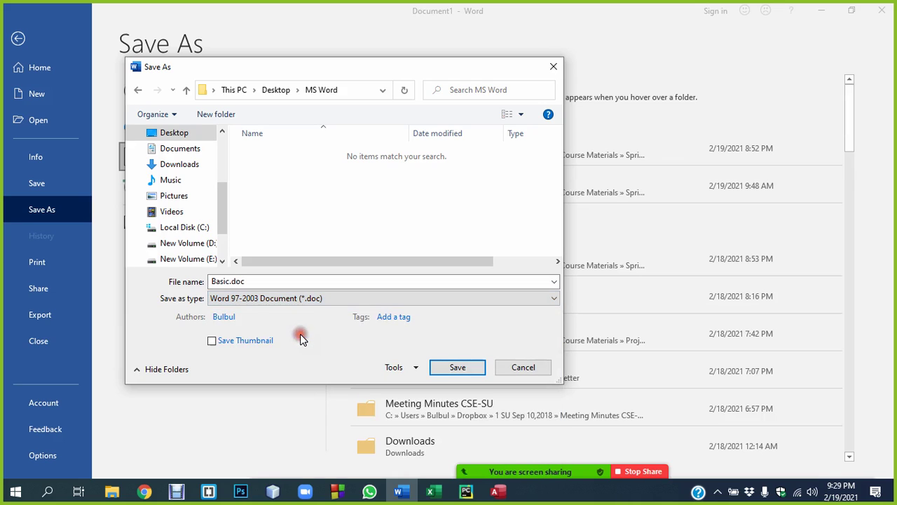
pyautogui.click(270, 300)
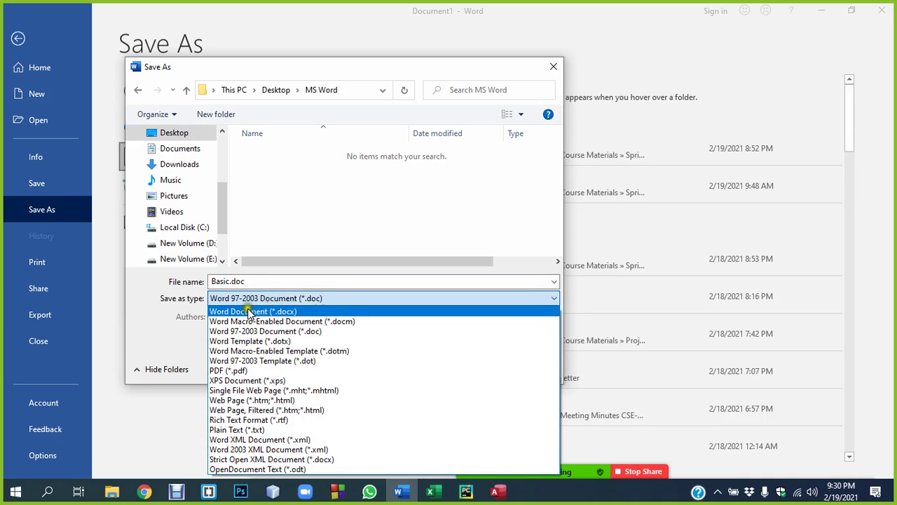
pyautogui.click(258, 312)
pyautogui.click(248, 281)
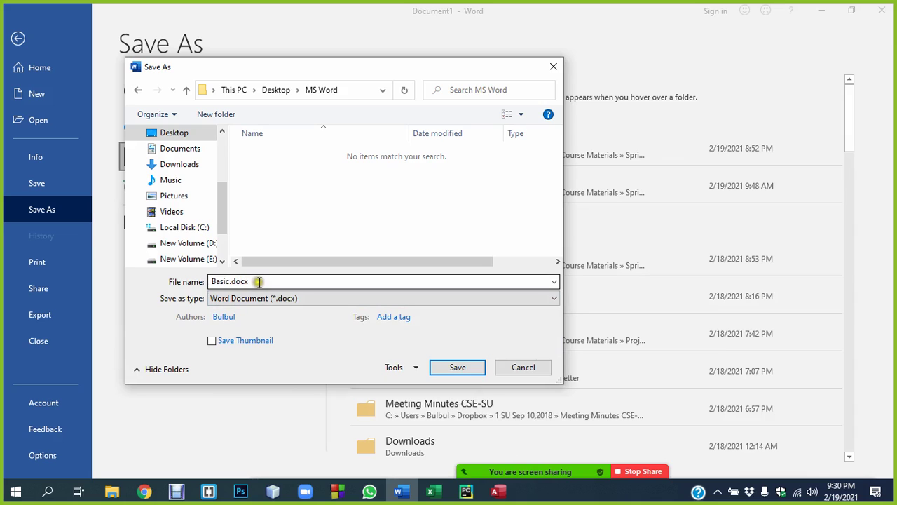
pyautogui.moveTo(256, 281); pyautogui.dragTo(170, 280)
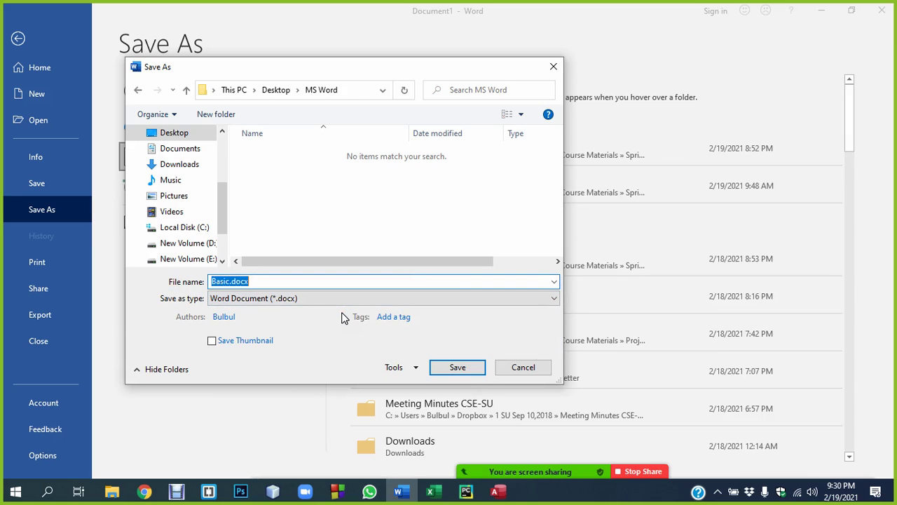
pyautogui.write('Basi')
pyautogui.click(458, 366)
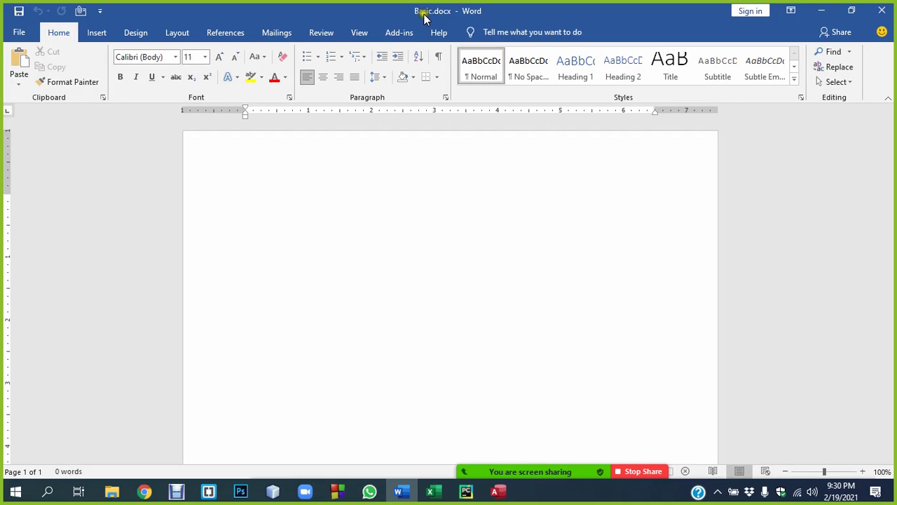
# Minimize Word, then restore and minimize Basic.docx again to leave the desktop visible
pyautogui.click(820, 14)
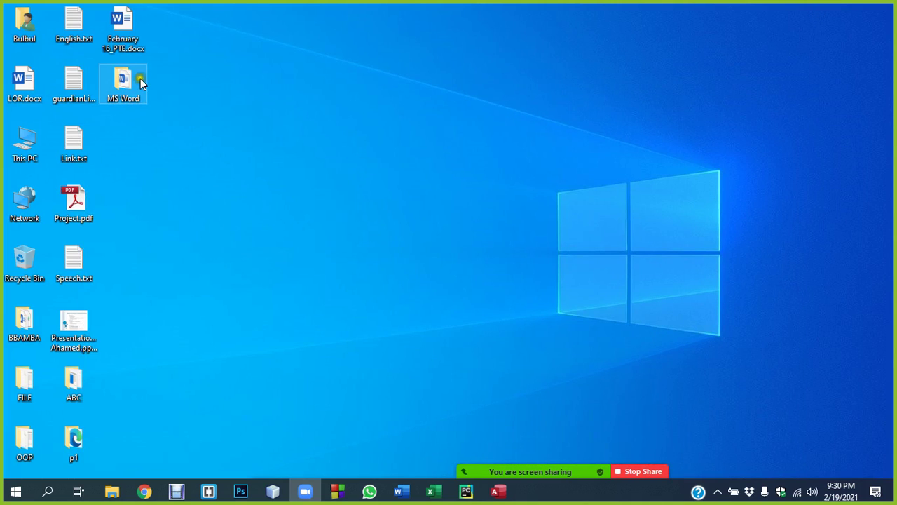
pyautogui.click(125, 83)
pyautogui.click(271, 90)
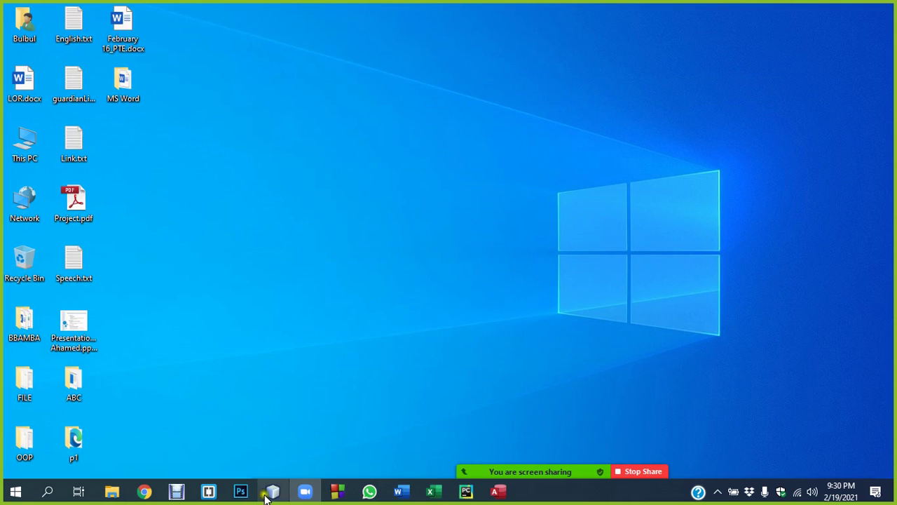
pyautogui.click(402, 492)
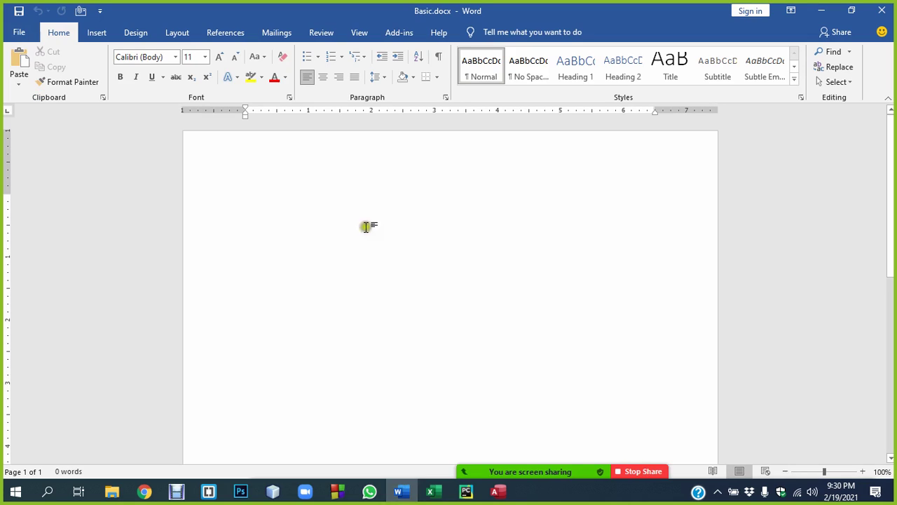
pyautogui.click(822, 13)
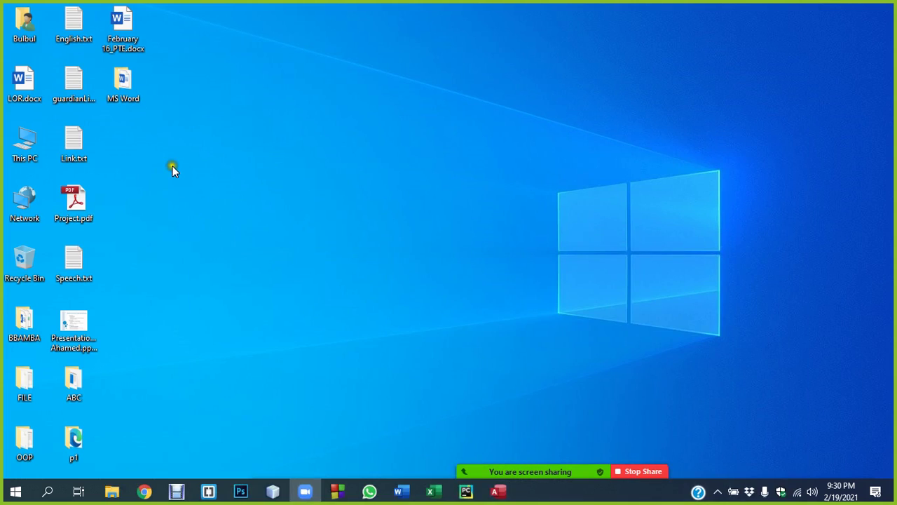
# Add a new desktop folder named 'MS Word ABC', then close its Explorer window
pyautogui.rightClick(173, 167)
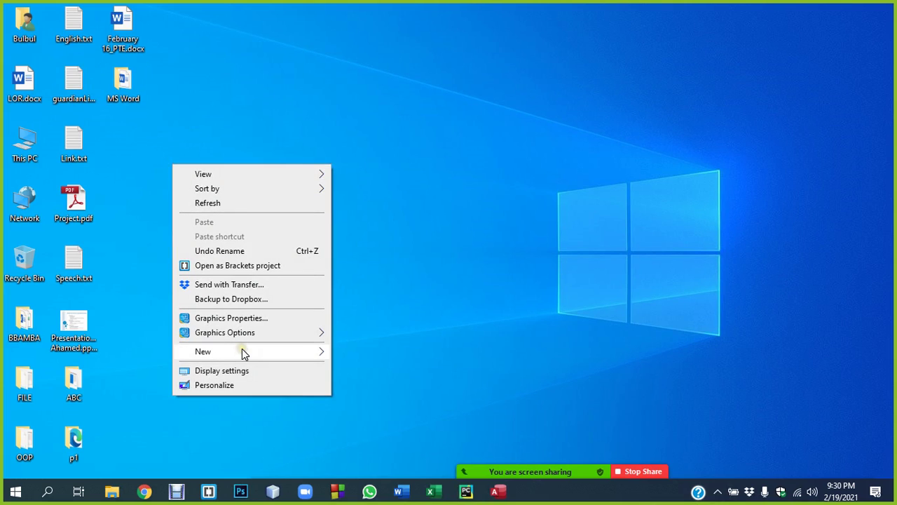
pyautogui.moveTo(252, 351)
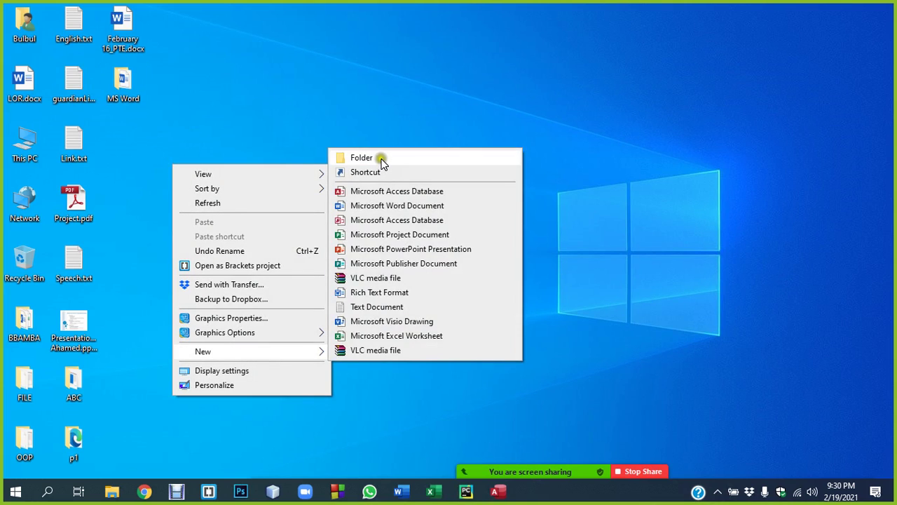
pyautogui.click(382, 158)
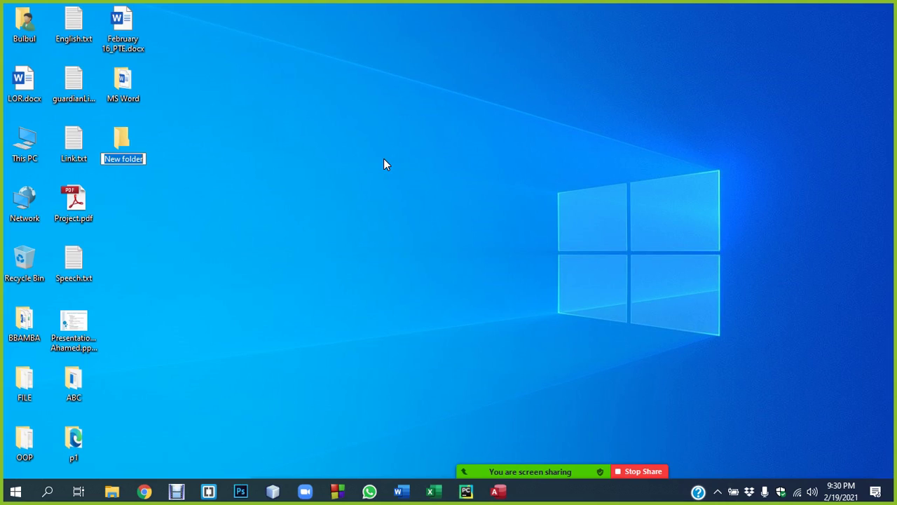
pyautogui.write('MS Wor')
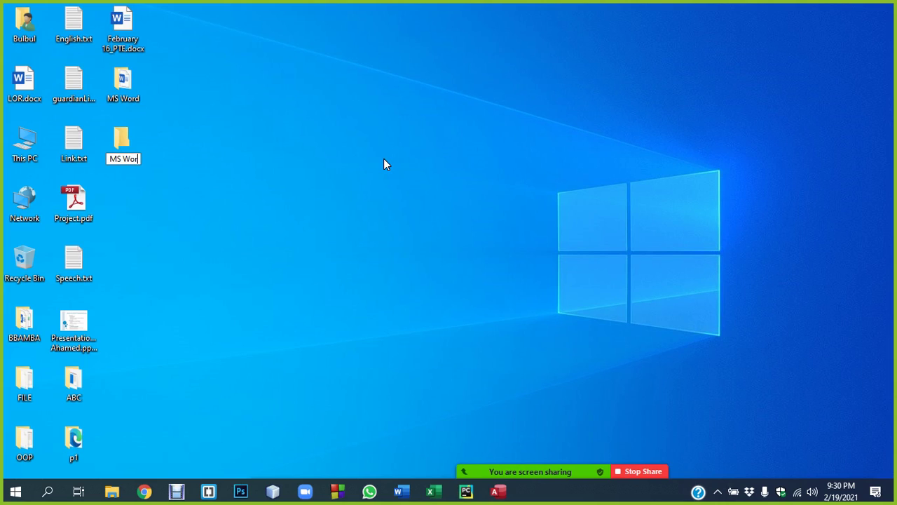
pyautogui.write('d ABC')
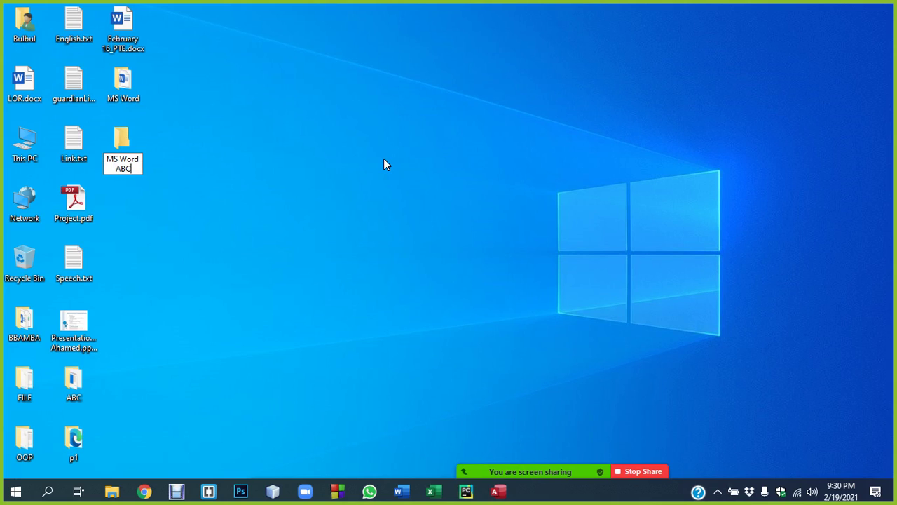
pyautogui.click(210, 134)
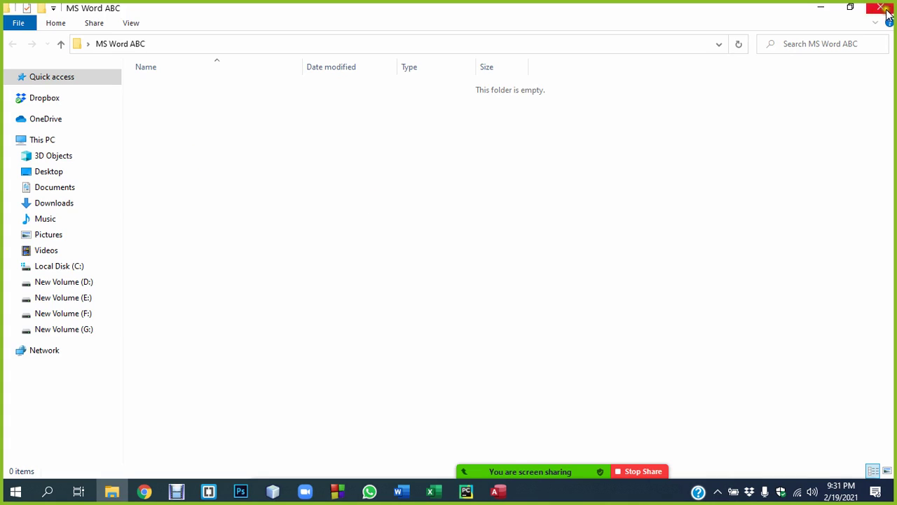
pyautogui.click(881, 8)
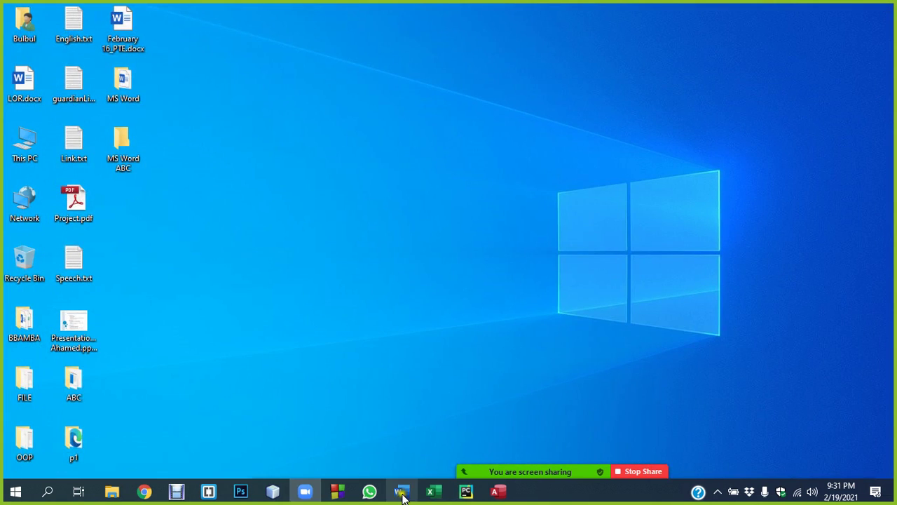
# Restore Word, create blank Document2 from File > New, and switch between it and Basic.docx
pyautogui.click(403, 492)
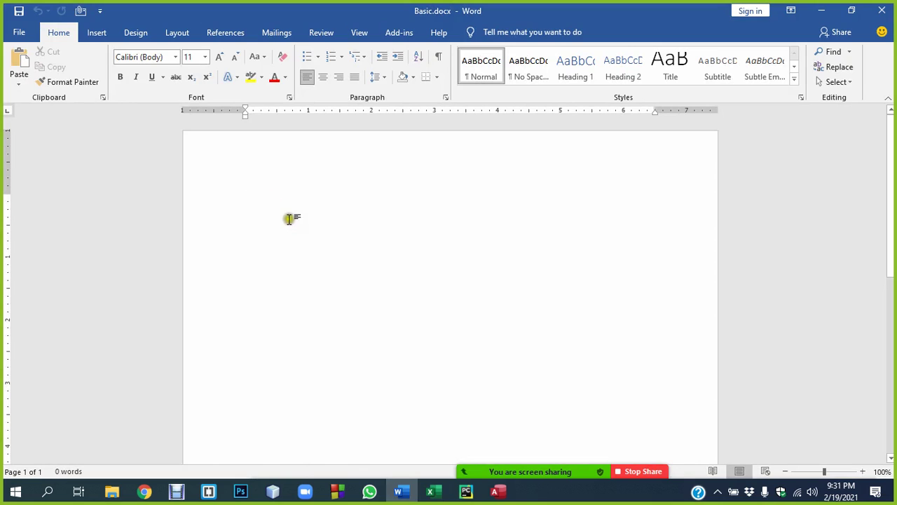
pyautogui.click(17, 33)
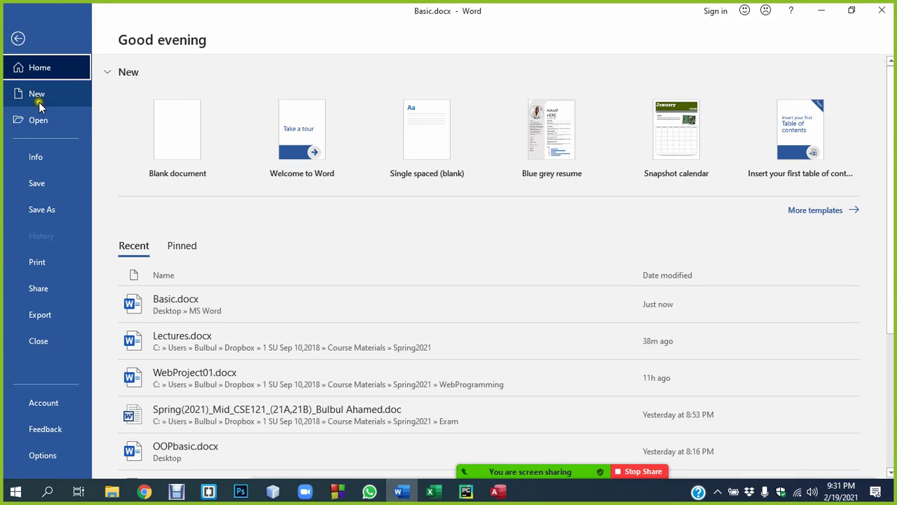
pyautogui.click(45, 96)
pyautogui.click(175, 143)
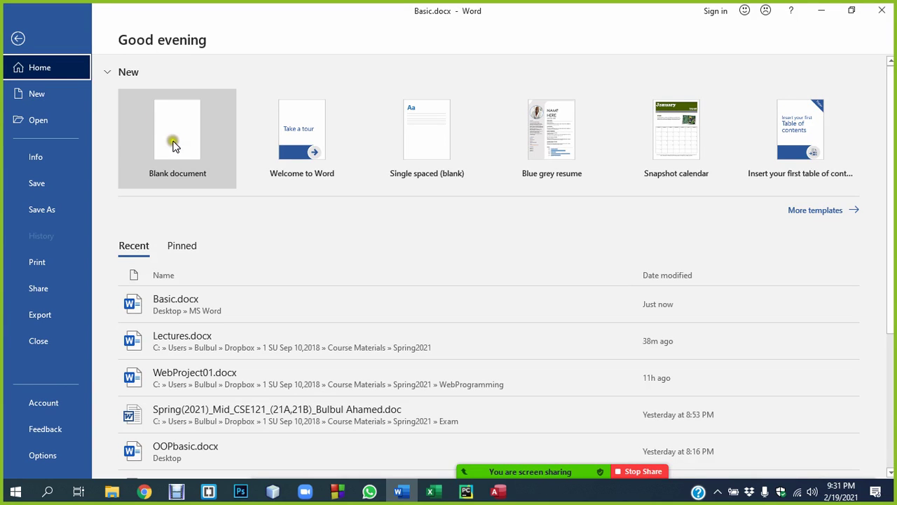
pyautogui.click(40, 97)
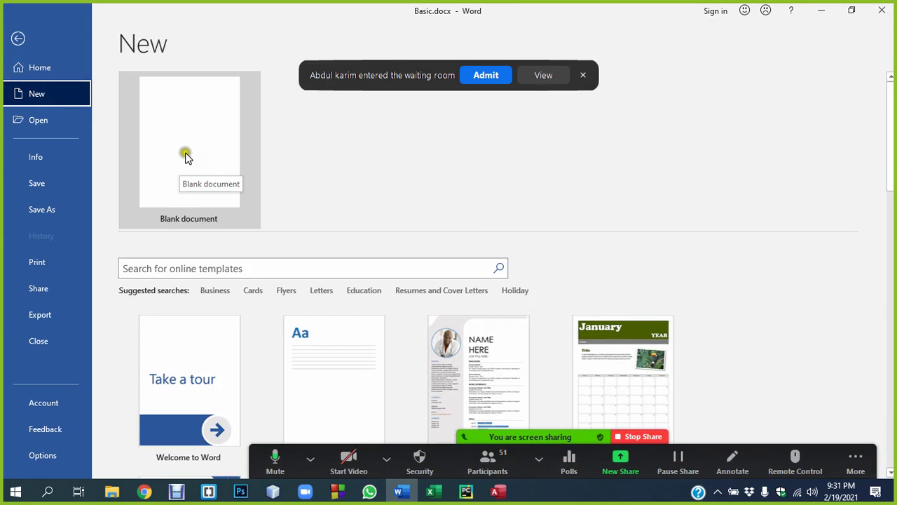
pyautogui.click(191, 149)
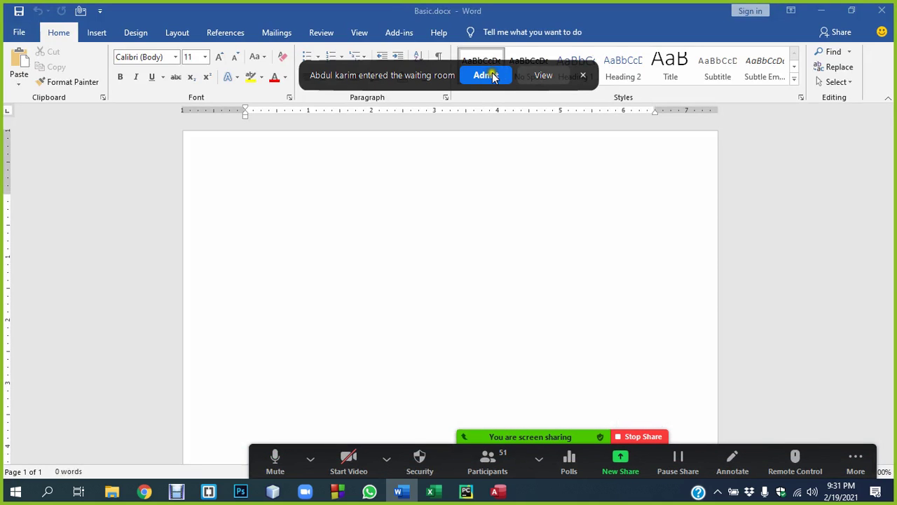
pyautogui.click(483, 79)
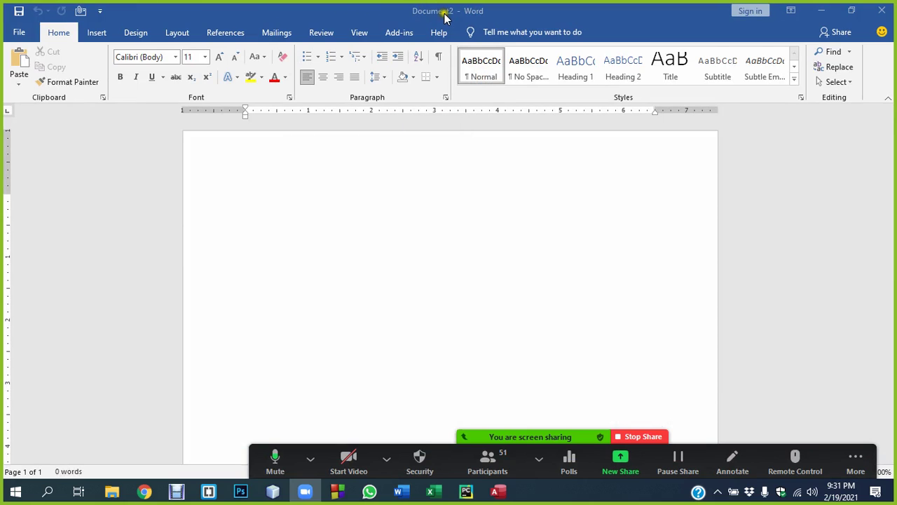
pyautogui.click(245, 166)
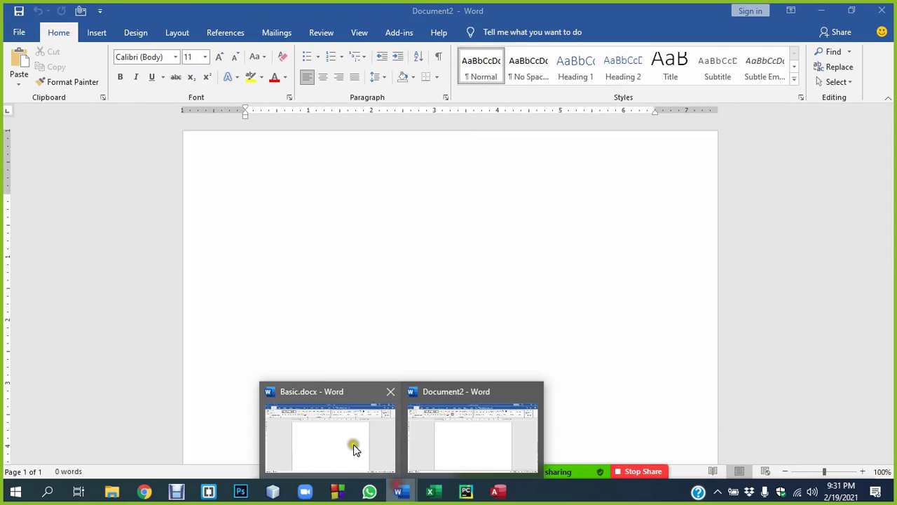
pyautogui.click(342, 441)
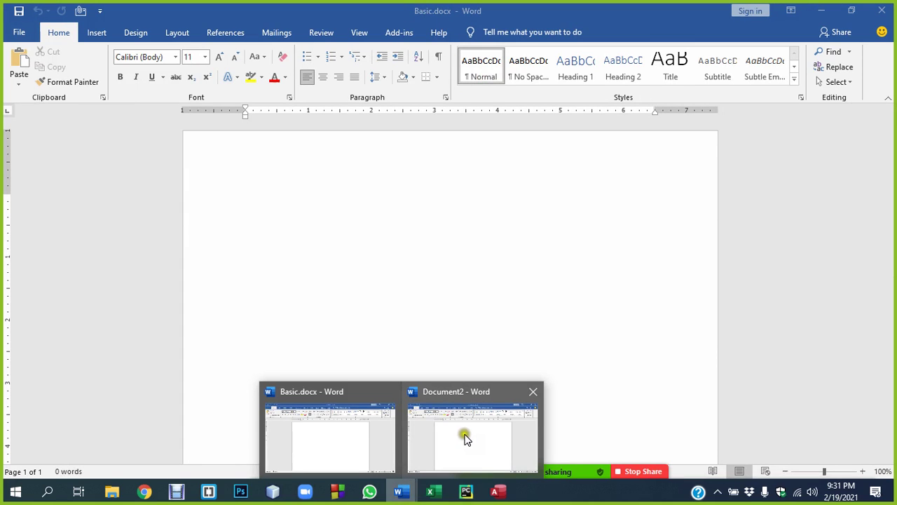
pyautogui.click(465, 436)
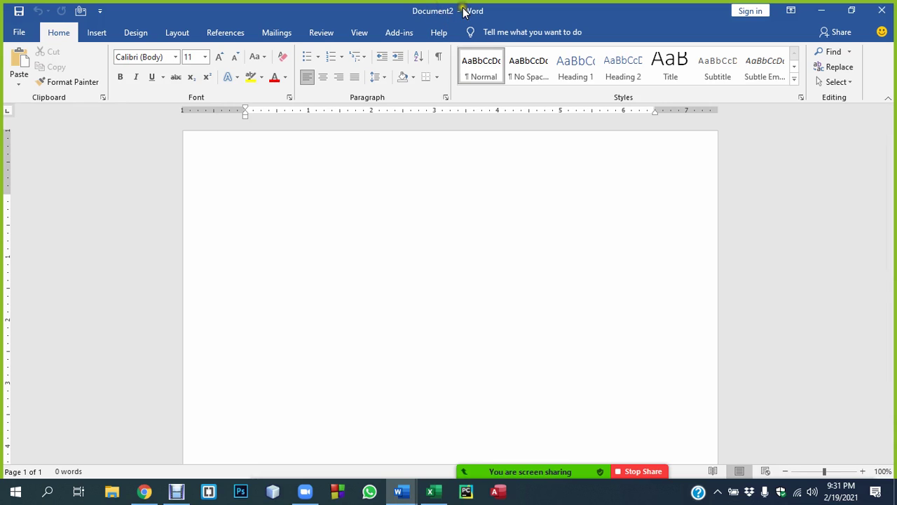
# Open the Save As dialog for Document2 and browse the Desktop and Documents folders
pyautogui.click(19, 32)
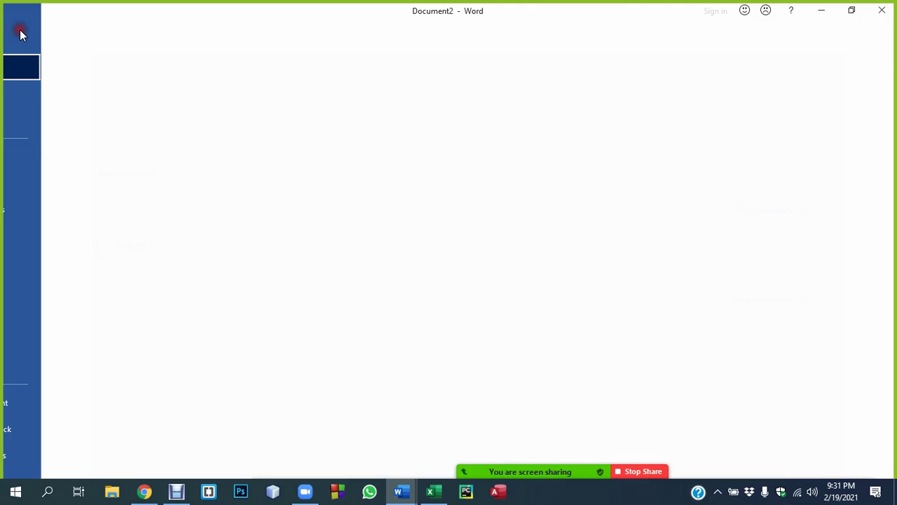
pyautogui.click(52, 212)
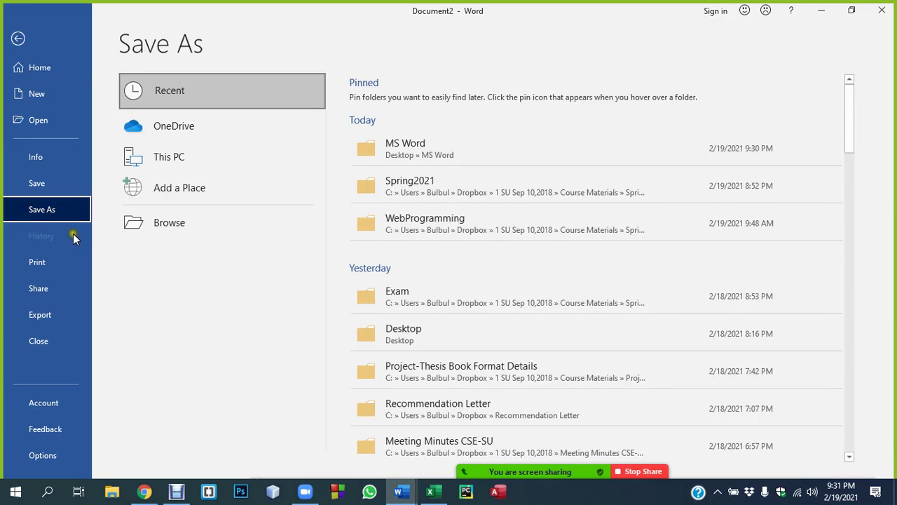
pyautogui.click(160, 166)
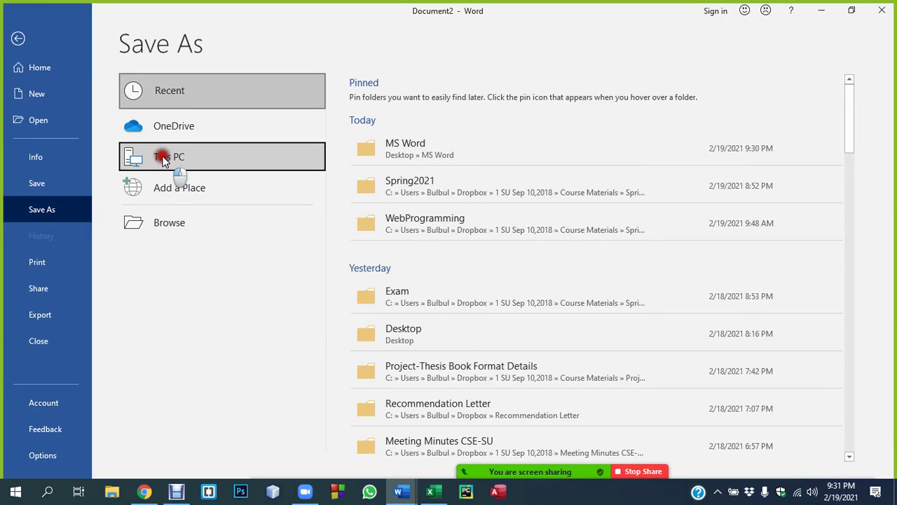
pyautogui.doubleClick(176, 171)
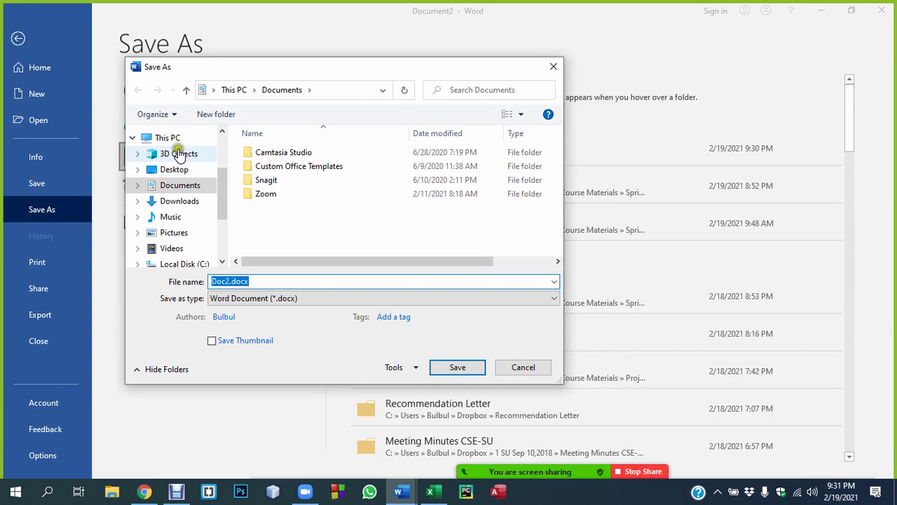
pyautogui.click(169, 170)
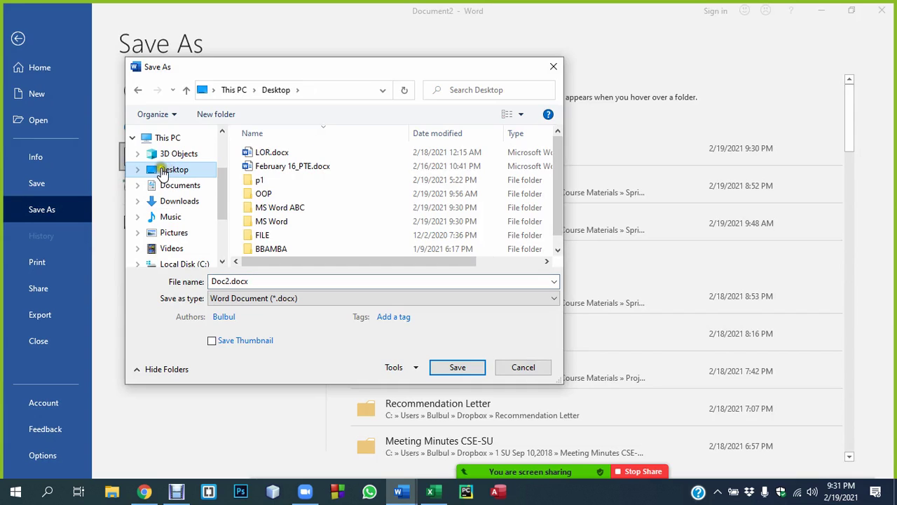
pyautogui.click(170, 188)
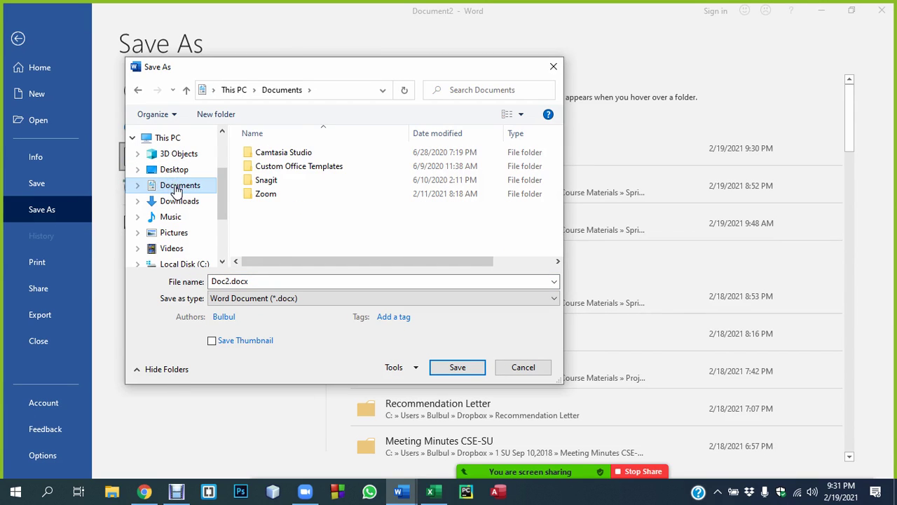
pyautogui.click(172, 171)
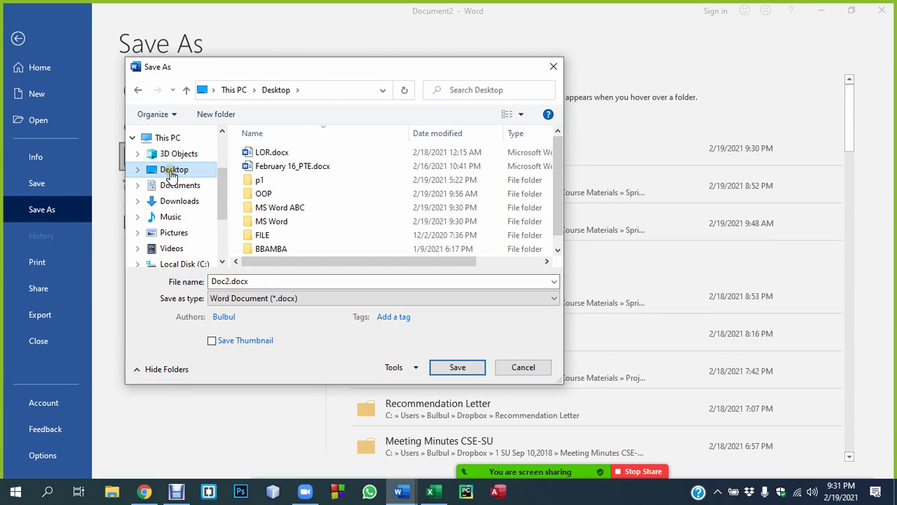
# Save the document as 'ABC' inside the Desktop's MS Word ABC folder
pyautogui.click(220, 279)
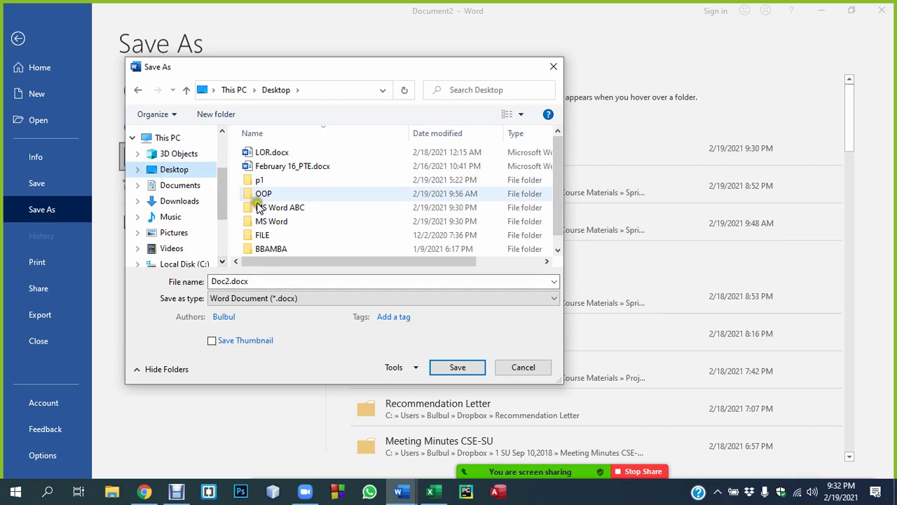
pyautogui.scroll(-1, 322, 205)
pyautogui.scroll(1, 309, 209)
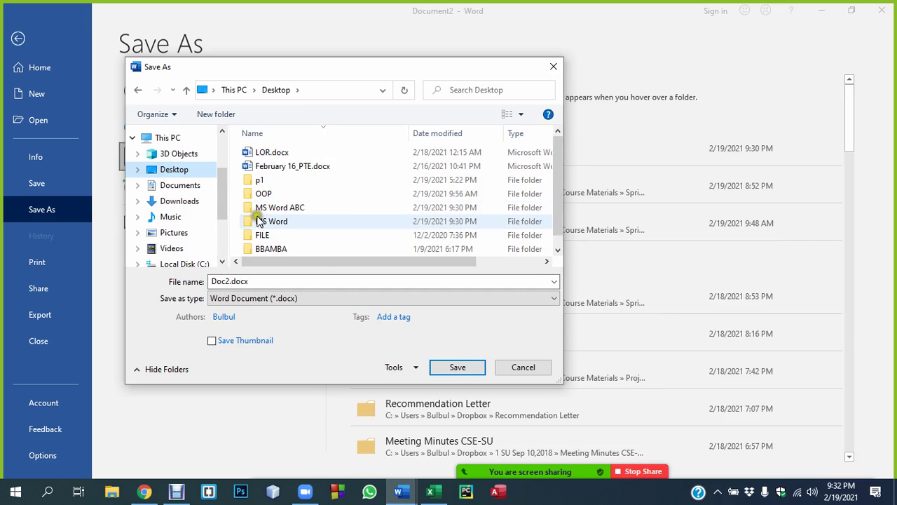
pyautogui.click(292, 208)
pyautogui.doubleClick(292, 208)
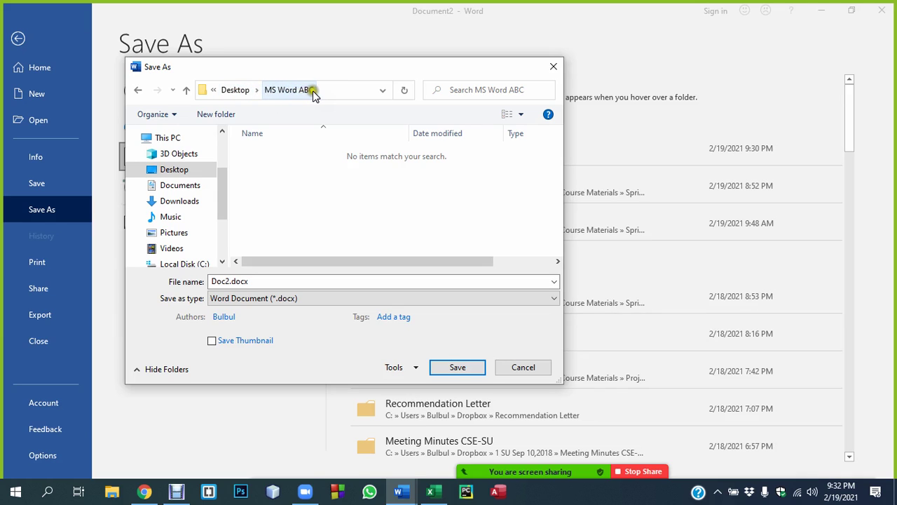
pyautogui.click(337, 89)
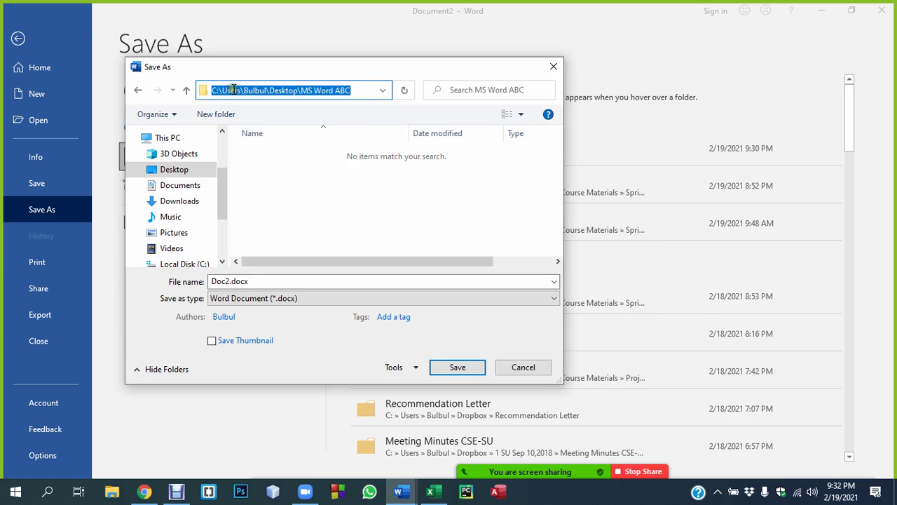
pyautogui.click(359, 90)
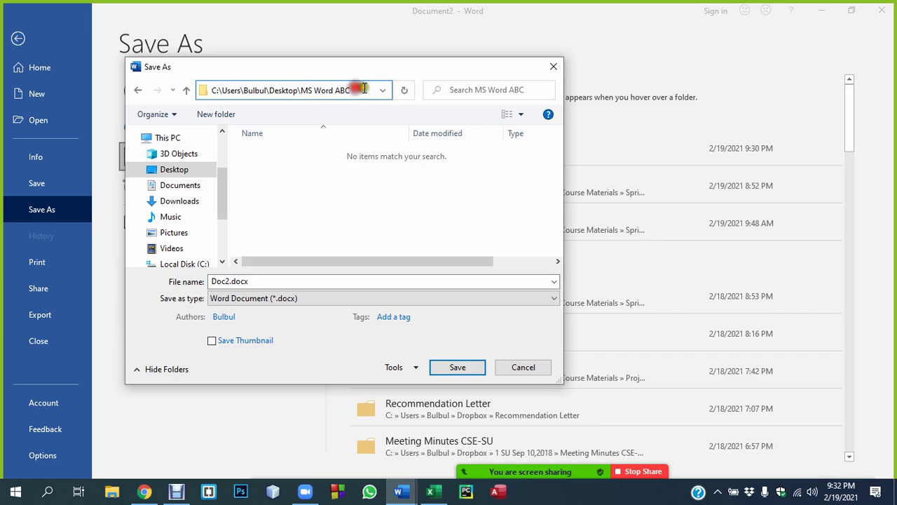
pyautogui.doubleClick(224, 281)
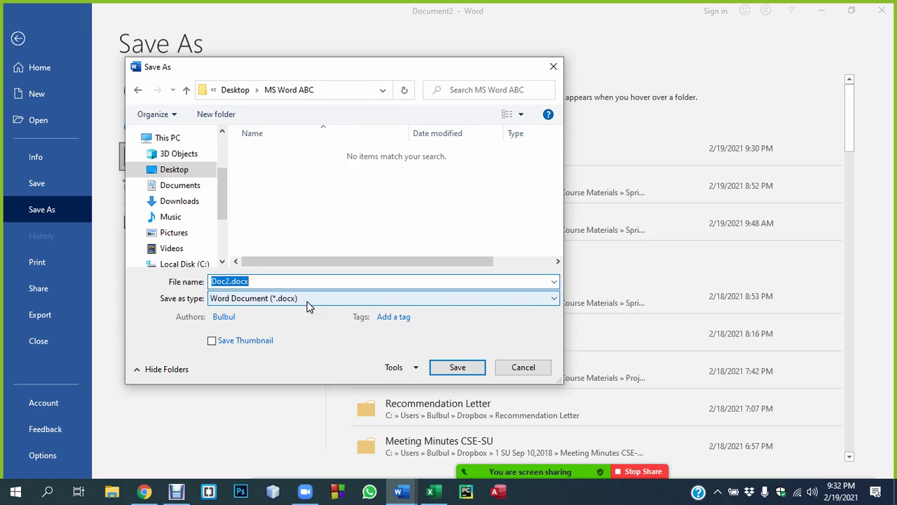
pyautogui.write('ABC')
pyautogui.click(456, 368)
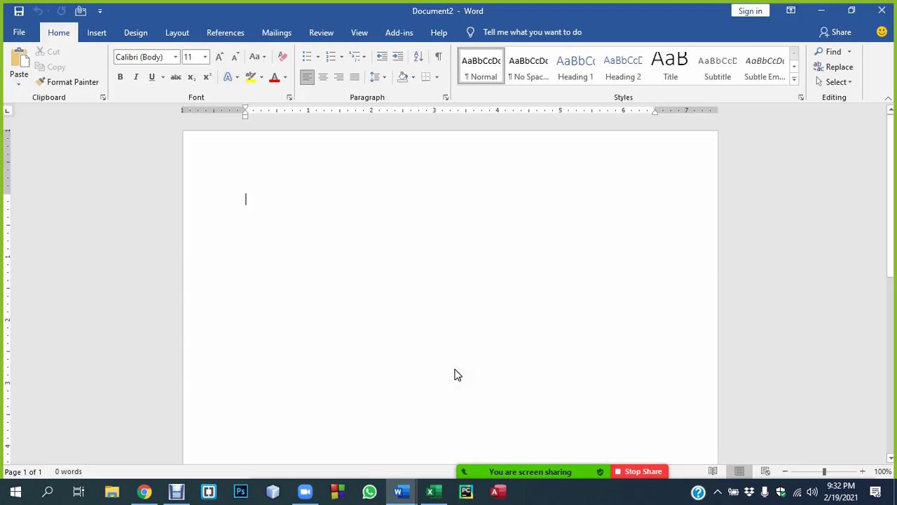
# Minimize the Word windows, briefly open the MS Word ABC folder, and close ABC.docx
pyautogui.click(410, 492)
pyautogui.click(353, 436)
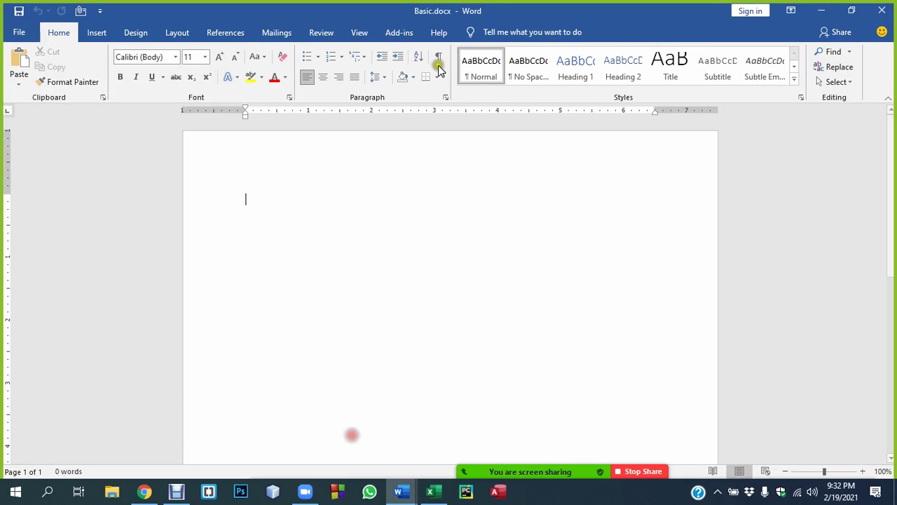
pyautogui.click(822, 16)
pyautogui.click(818, 12)
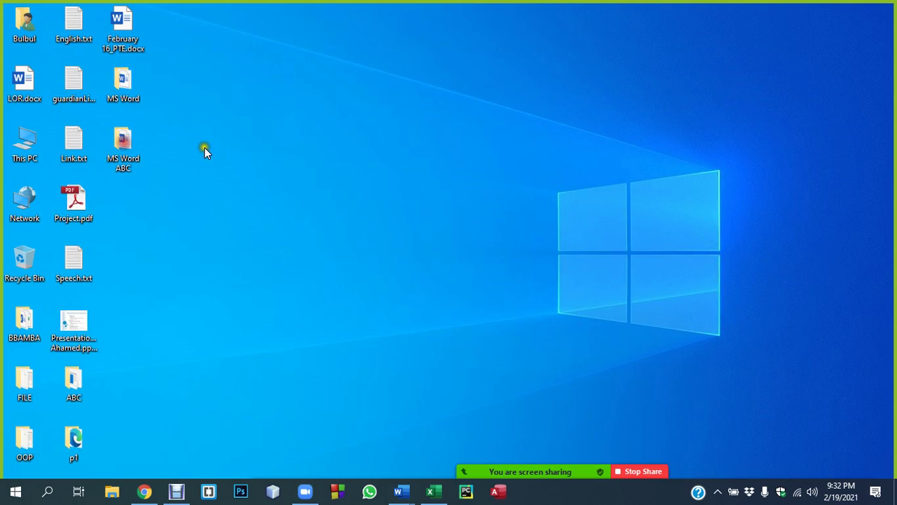
pyautogui.doubleClick(123, 143)
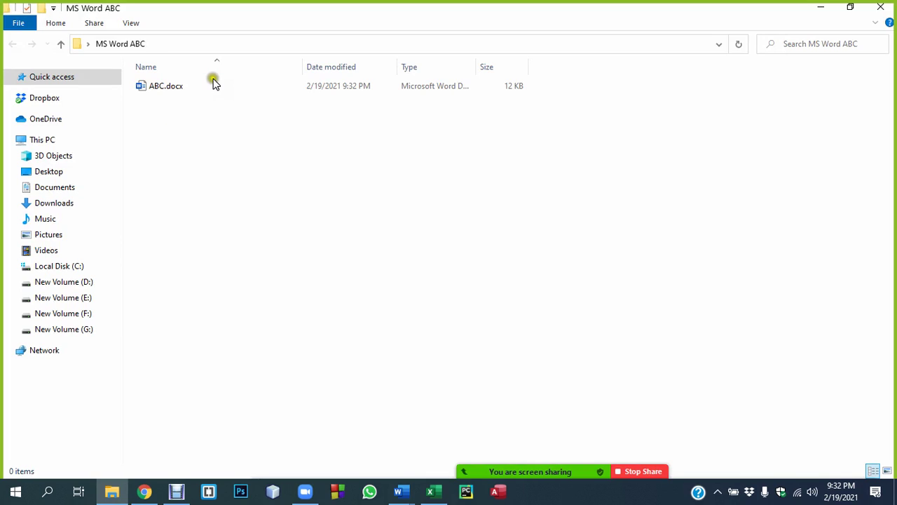
pyautogui.click(881, 7)
pyautogui.moveTo(399, 491)
pyautogui.click(454, 432)
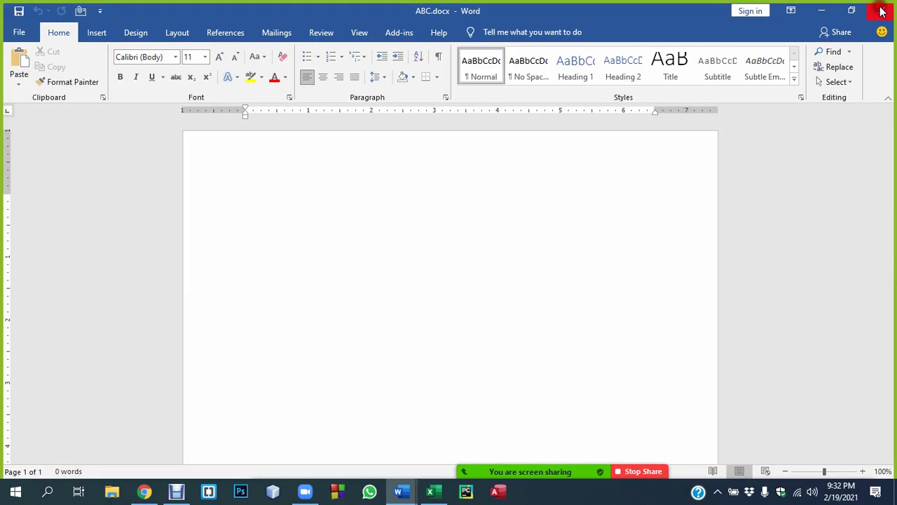
pyautogui.click(882, 11)
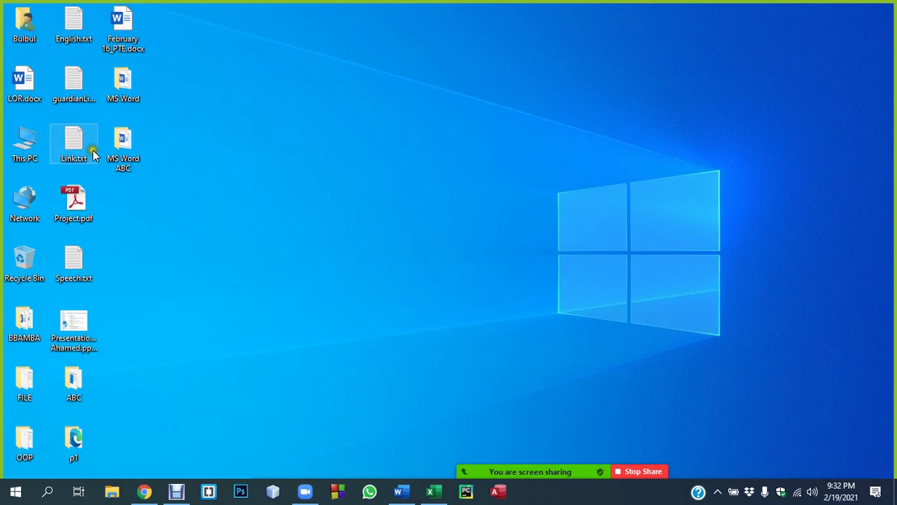
# Rename ABC.docx to XYZ.docx in the MS Word ABC folder and open it in Word
pyautogui.click(120, 145)
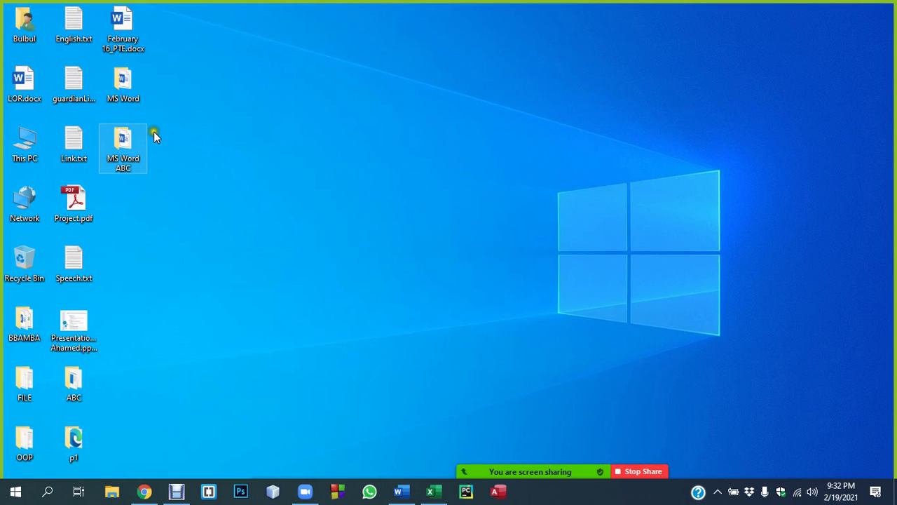
pyautogui.press('Return')
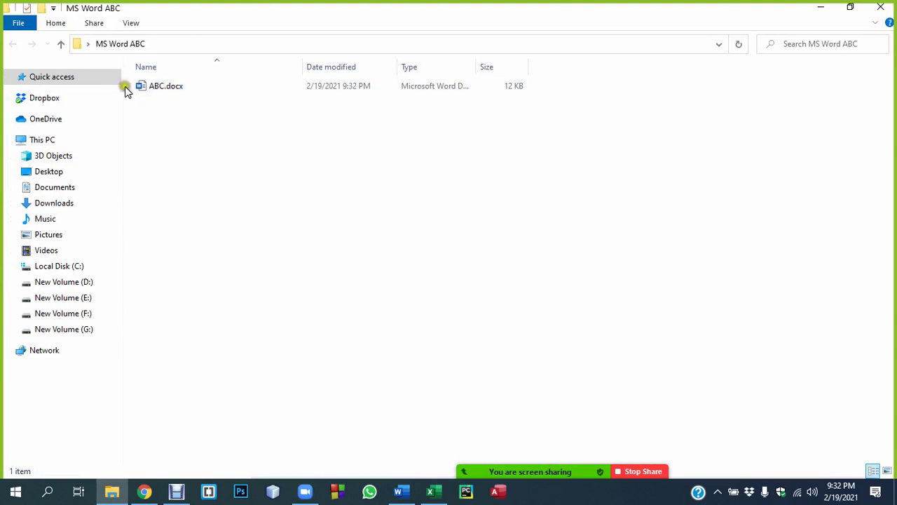
pyautogui.click(159, 90)
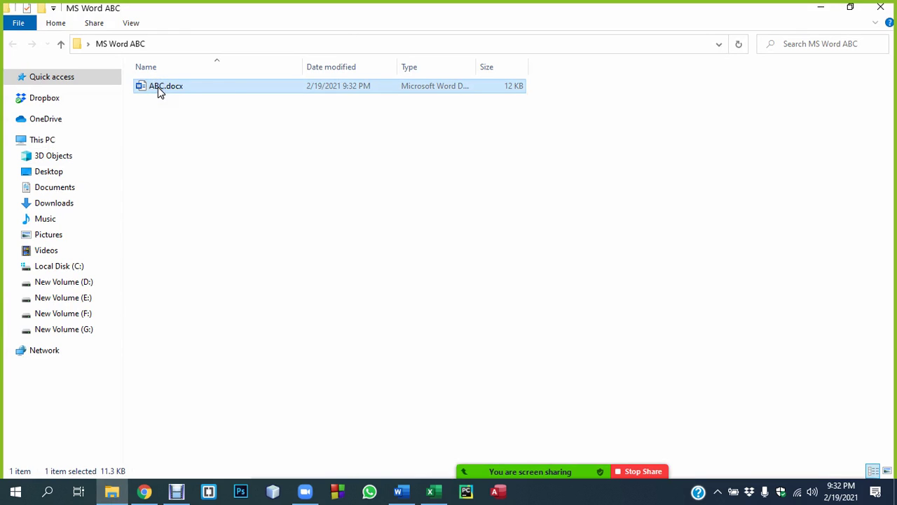
pyautogui.rightClick(158, 87)
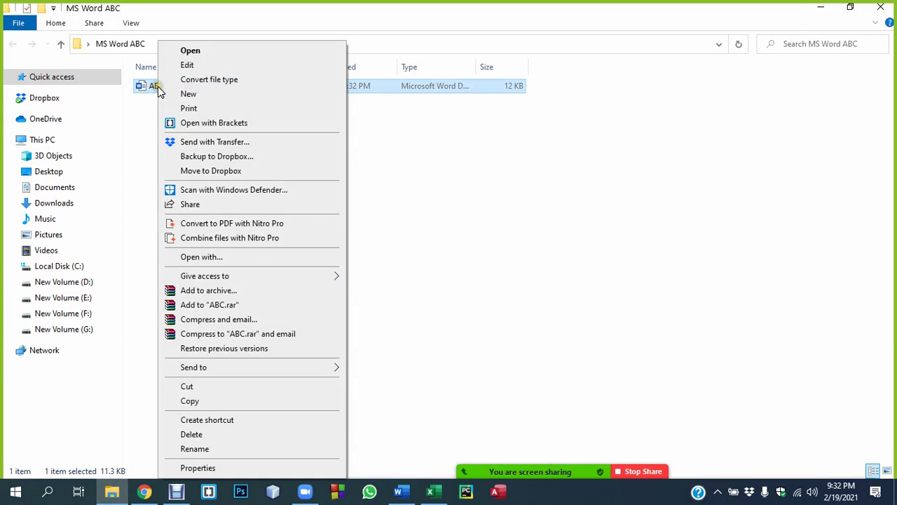
pyautogui.click(197, 449)
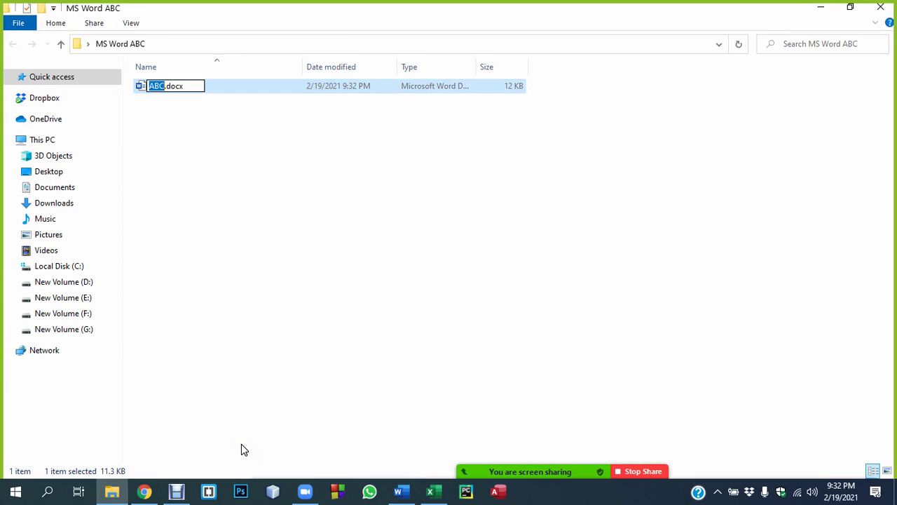
pyautogui.write('XYZ')
pyautogui.press('Return')
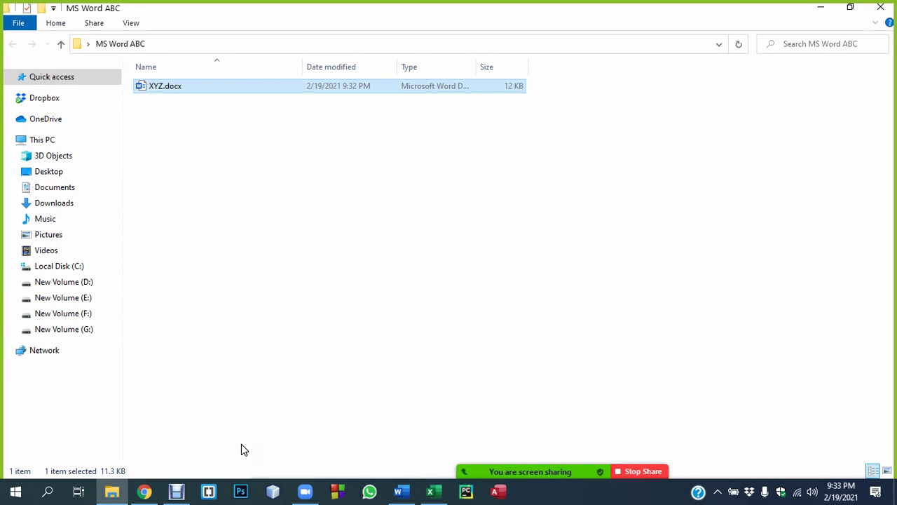
pyautogui.click(166, 90)
pyautogui.click(174, 105)
pyautogui.doubleClick(157, 86)
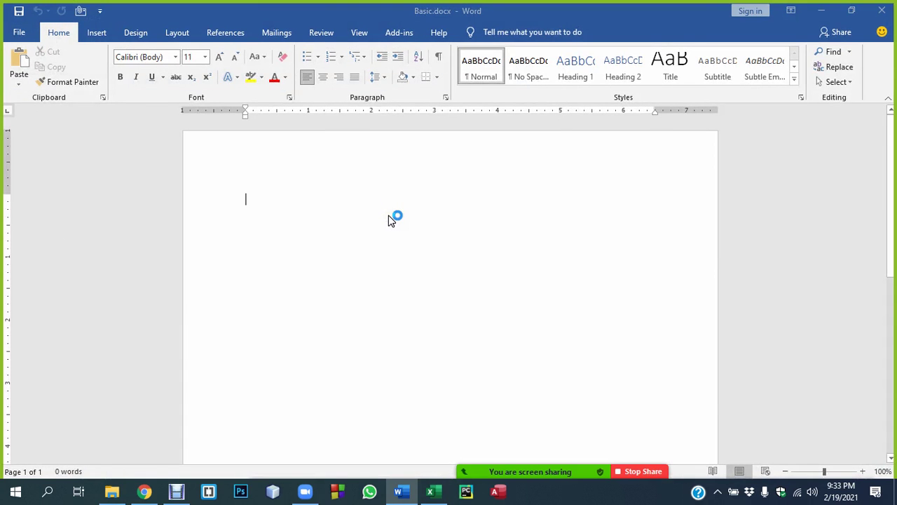
# Close XYZ.docx, reopen it from Desktop\MS Word ABC via File > Open > Browse, then close it again
pyautogui.click(884, 12)
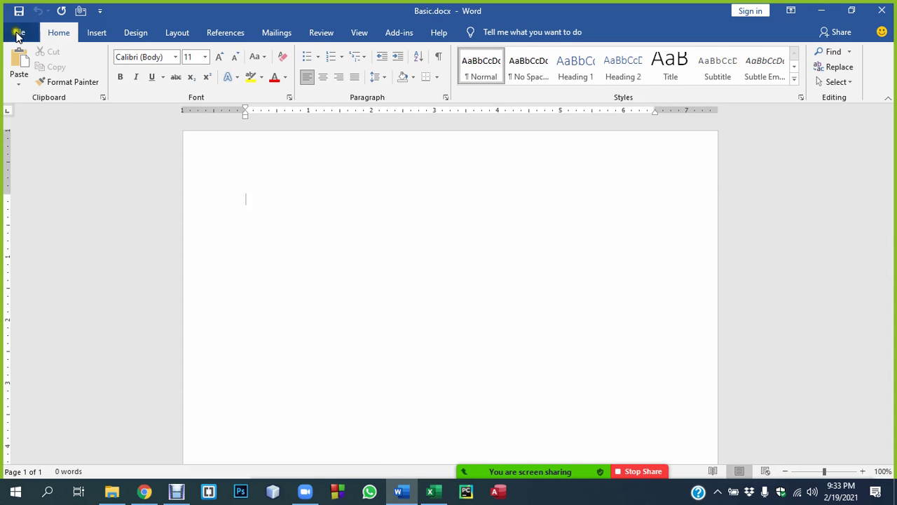
pyautogui.click(18, 33)
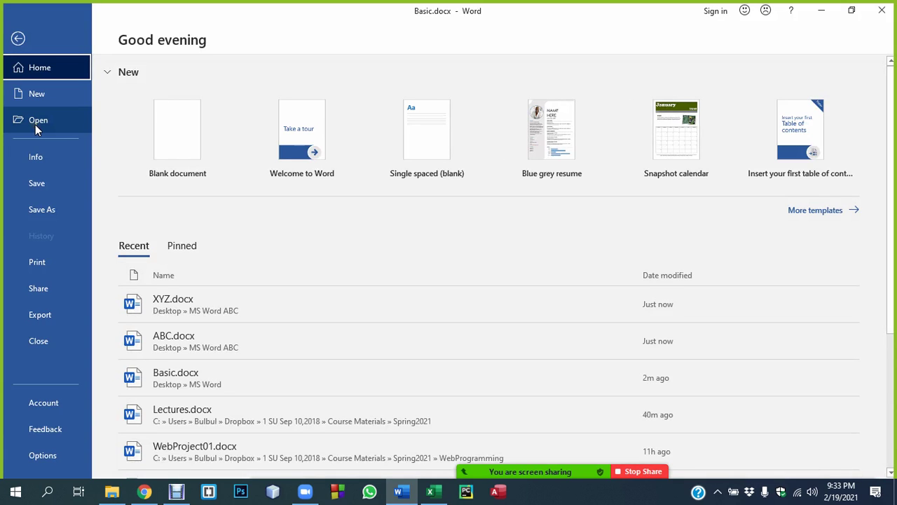
pyautogui.click(35, 124)
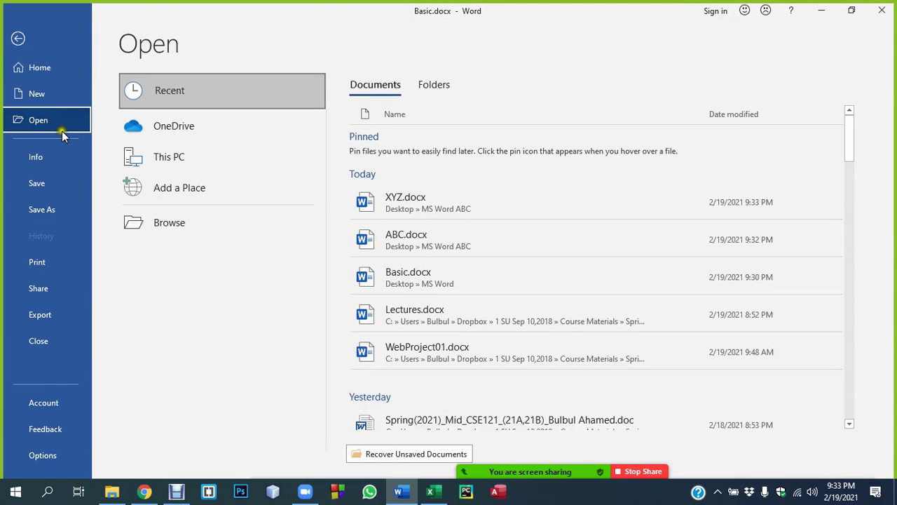
pyautogui.doubleClick(169, 156)
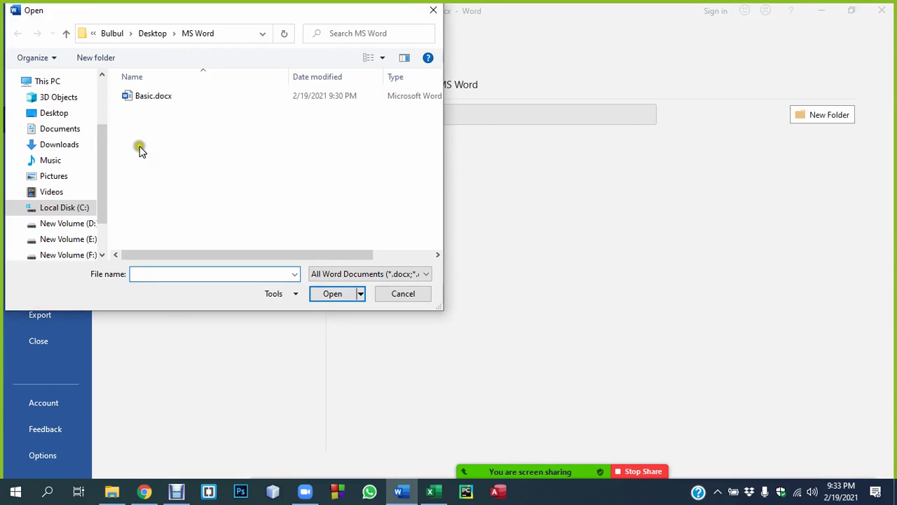
pyautogui.click(98, 114)
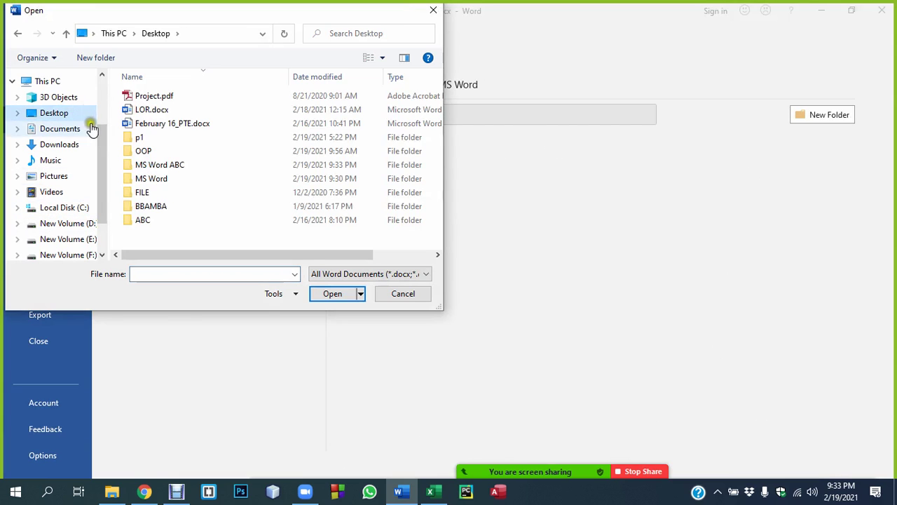
pyautogui.doubleClick(163, 167)
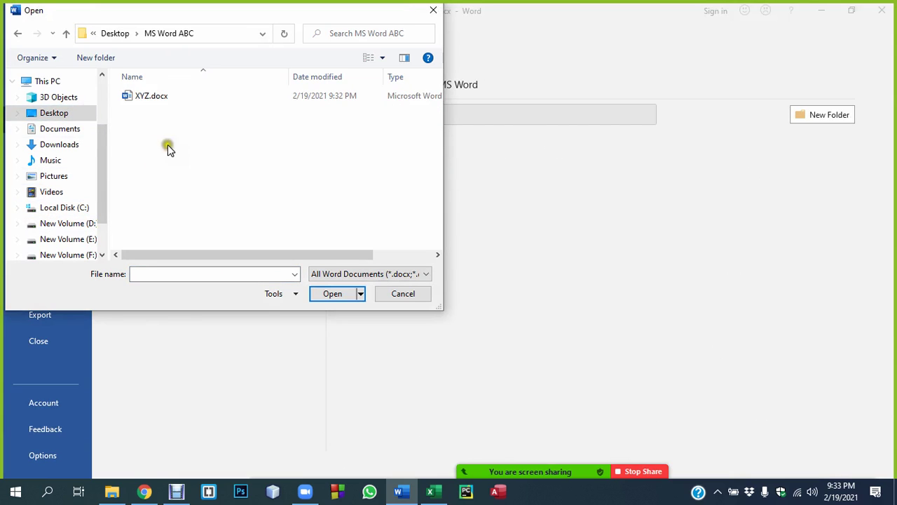
pyautogui.click(147, 95)
pyautogui.click(317, 295)
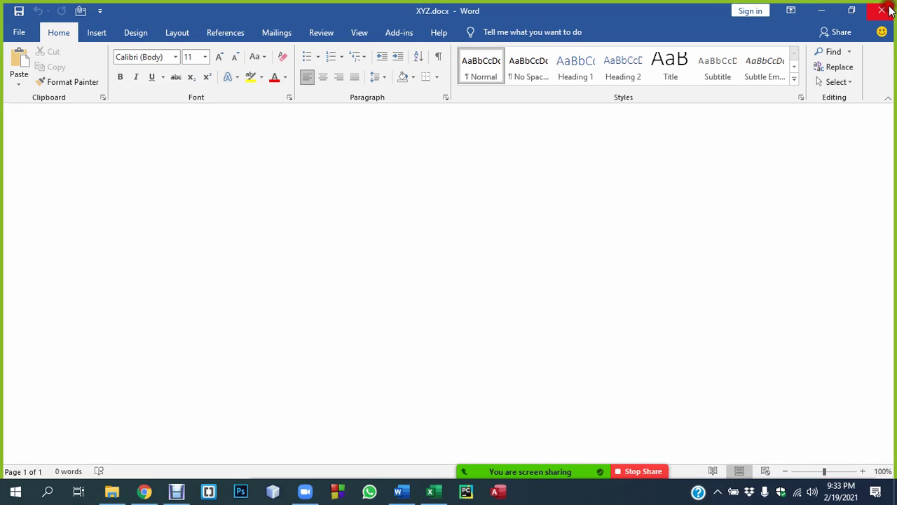
pyautogui.click(882, 10)
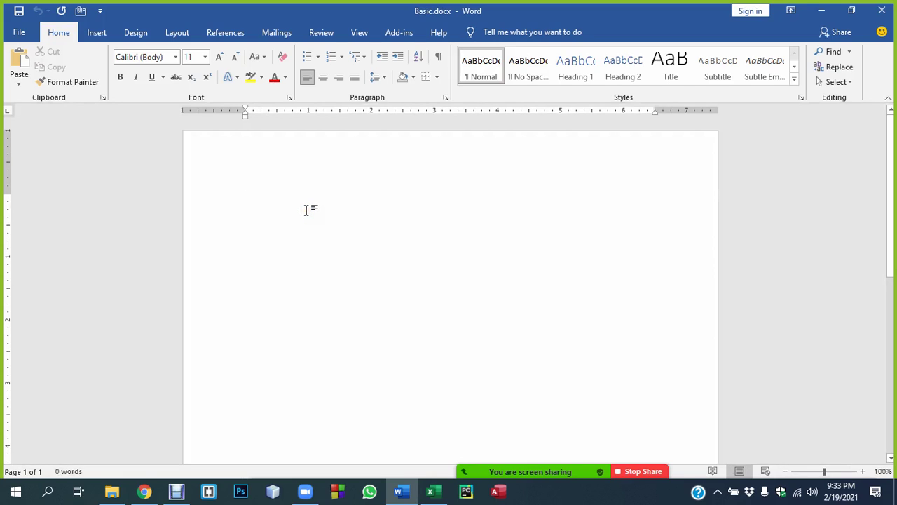
# Enlarge the 'Ctrl + S: Save' line's font size by two steps
pyautogui.write('c')
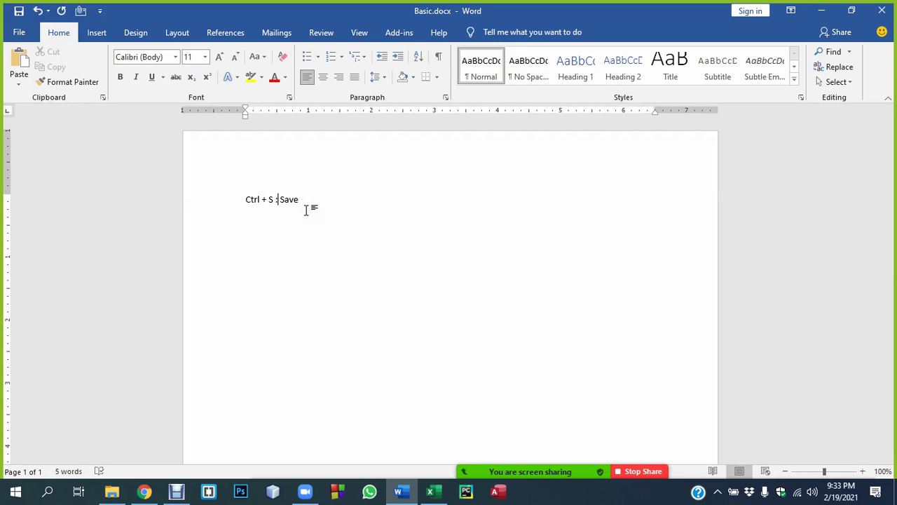
pyautogui.click(213, 201)
pyautogui.hotkey('ctrl', ']')
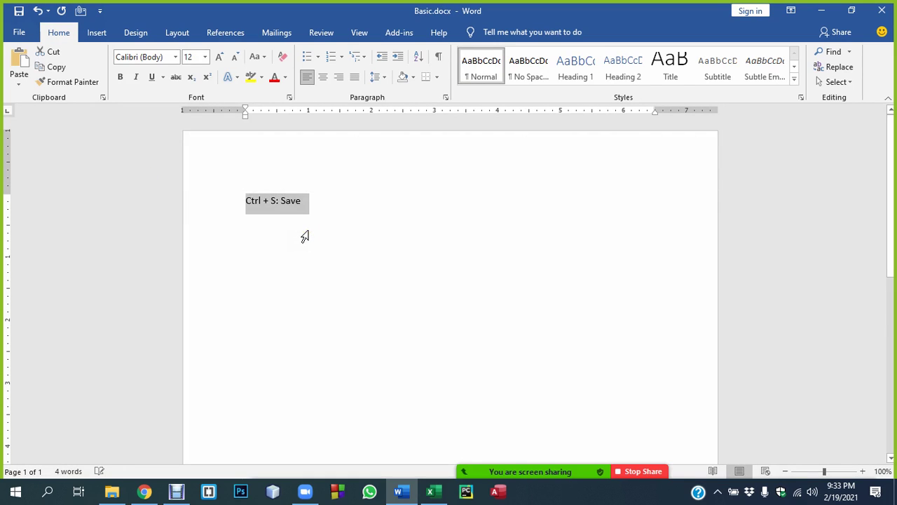
pyautogui.hotkey('ctrl', ']')
pyautogui.hotkey('ctrl', ']')
pyautogui.hotkey('ctrl', ']')
pyautogui.hotkey('ctrl', ']')
pyautogui.hotkey('ctrl', ']')
pyautogui.hotkey('ctrl', ']')
pyautogui.click(306, 234)
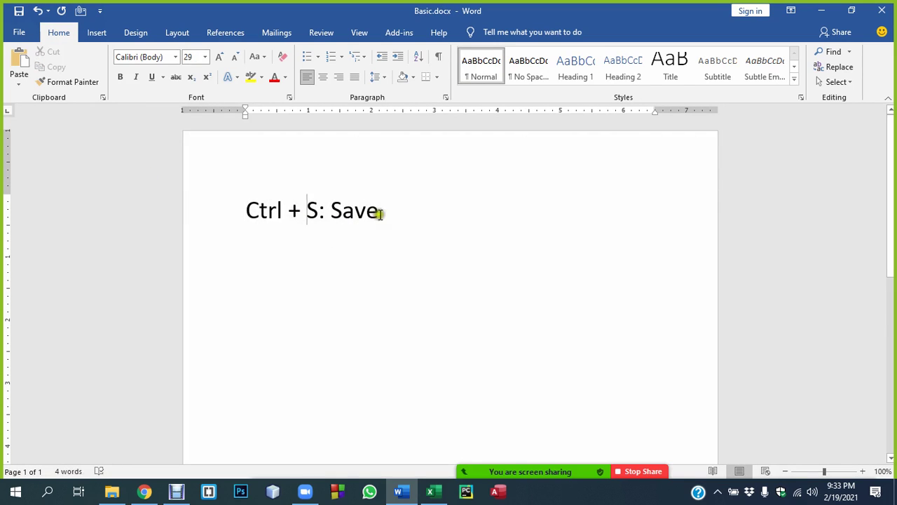
# Add 'Ctrl + N: New' and 'F2: Rename File name' below Save, fixing the 'Cgtrl' typo
pyautogui.click(403, 213)
pyautogui.press('Return')
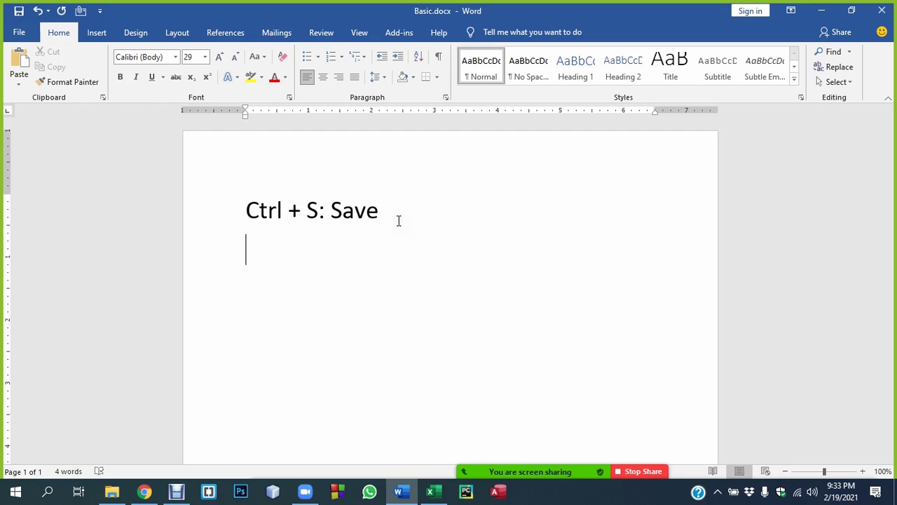
pyautogui.write('Cgt')
pyautogui.press('BackSpace')
pyautogui.press('BackSpace')
pyautogui.write('trl +')
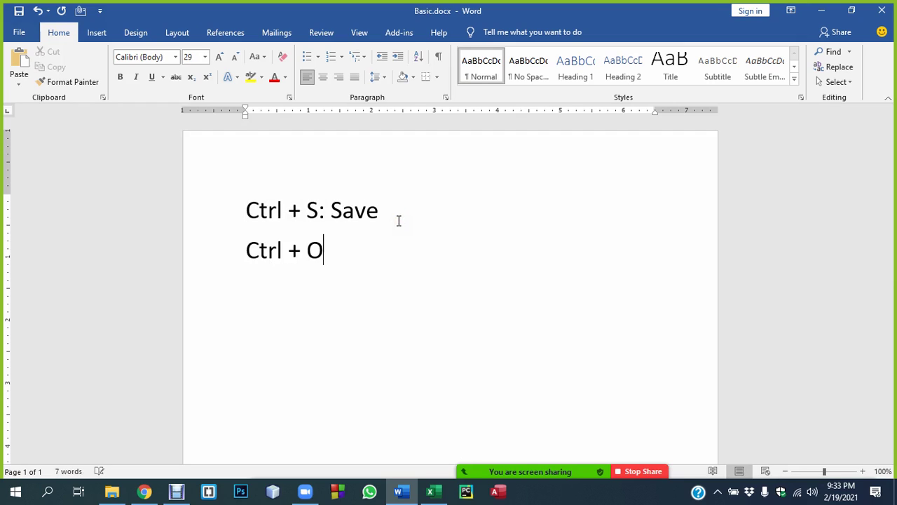
pyautogui.write('Open')
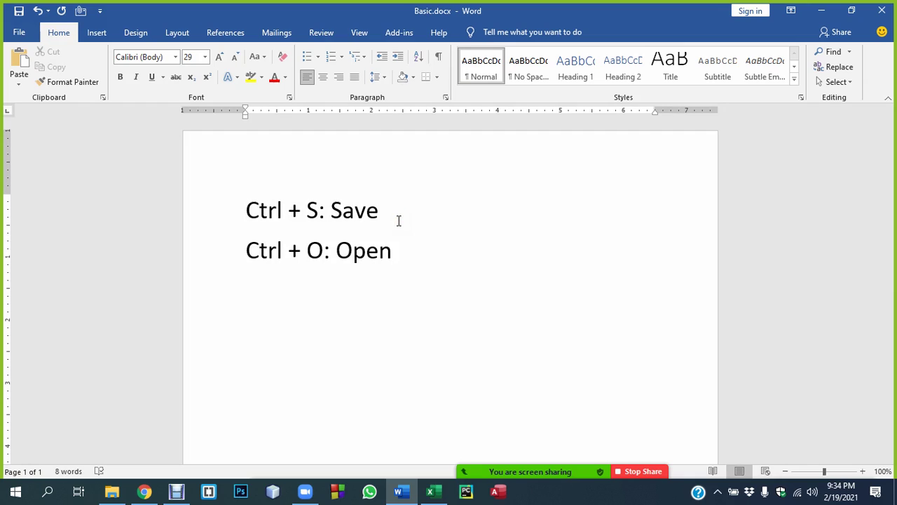
pyautogui.write('gtrl ')
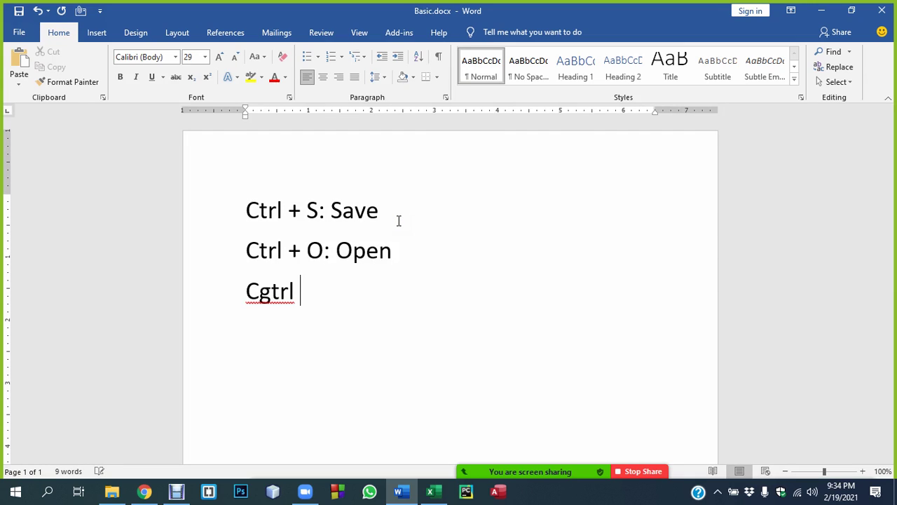
pyautogui.write('+ N:')
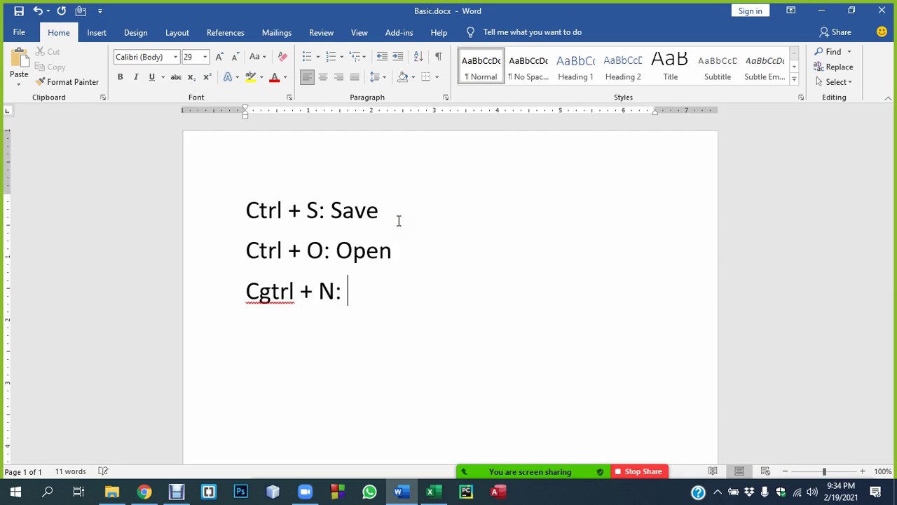
pyautogui.write('Ne')
pyautogui.write('w')
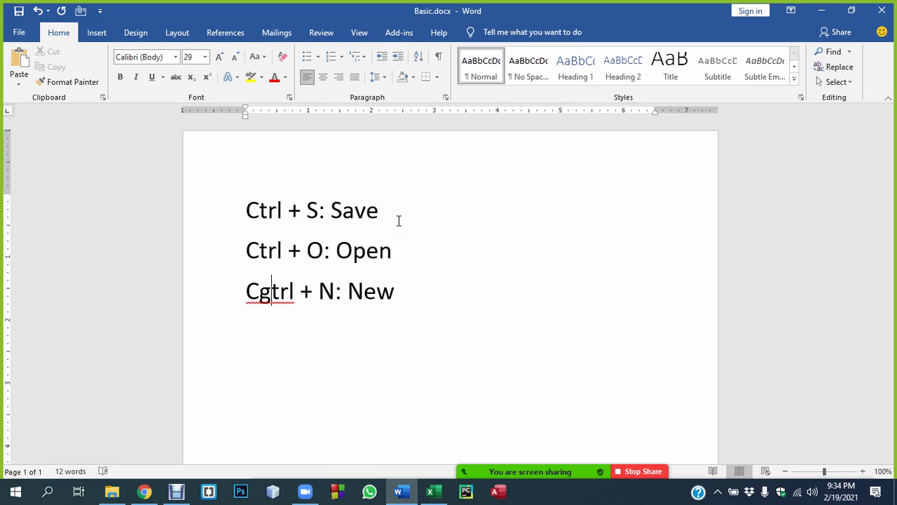
pyautogui.press('BackSpace')
pyautogui.write('F2: Re')
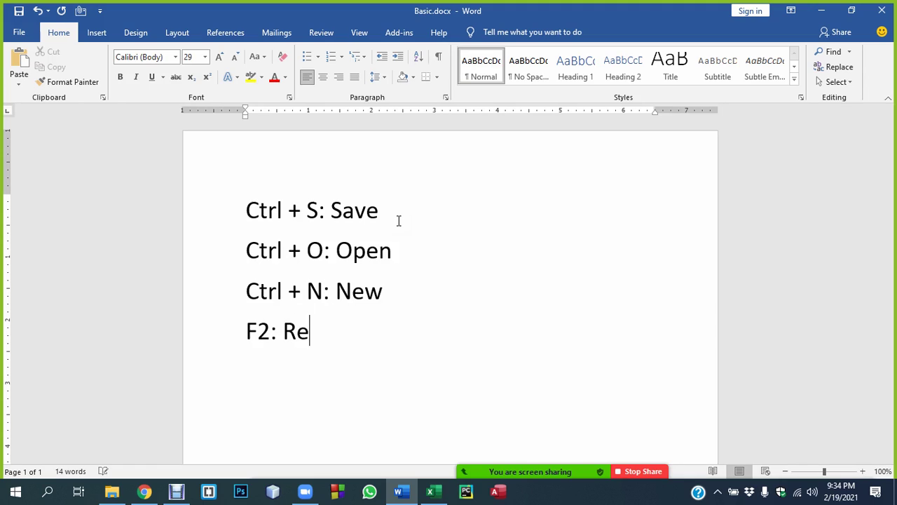
pyautogui.write('name File ')
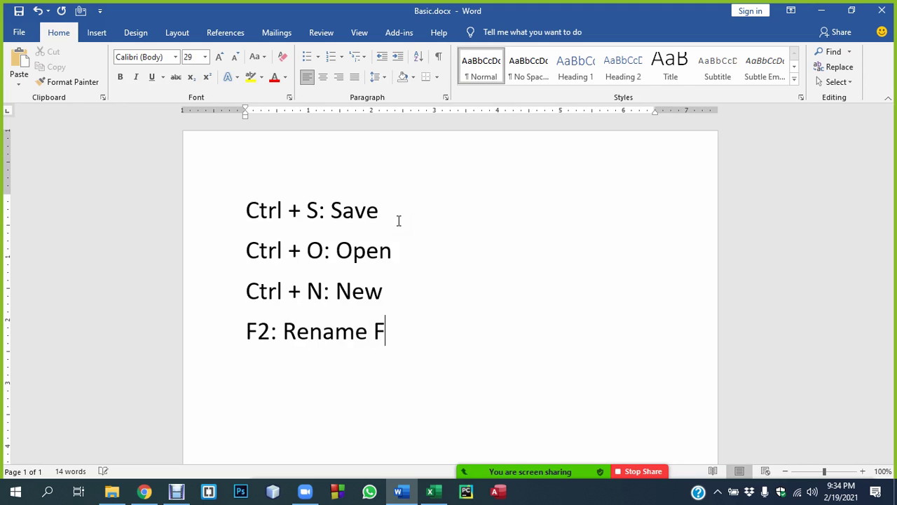
pyautogui.write('name')
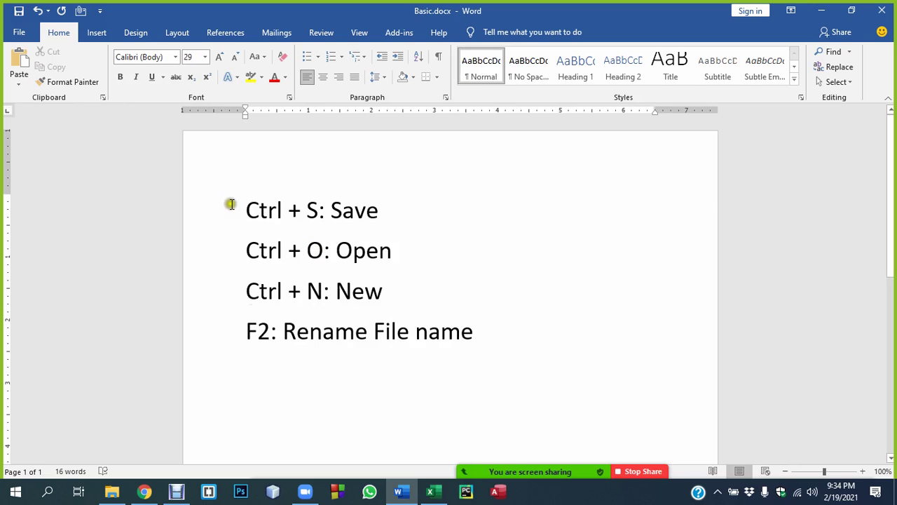
pyautogui.moveTo(230, 204); pyautogui.dragTo(461, 330)
pyautogui.click(347, 261)
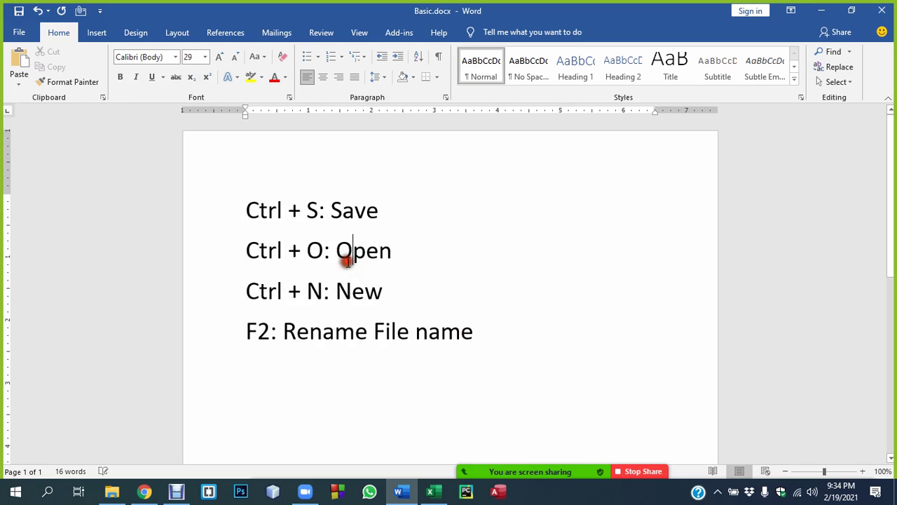
pyautogui.click(403, 224)
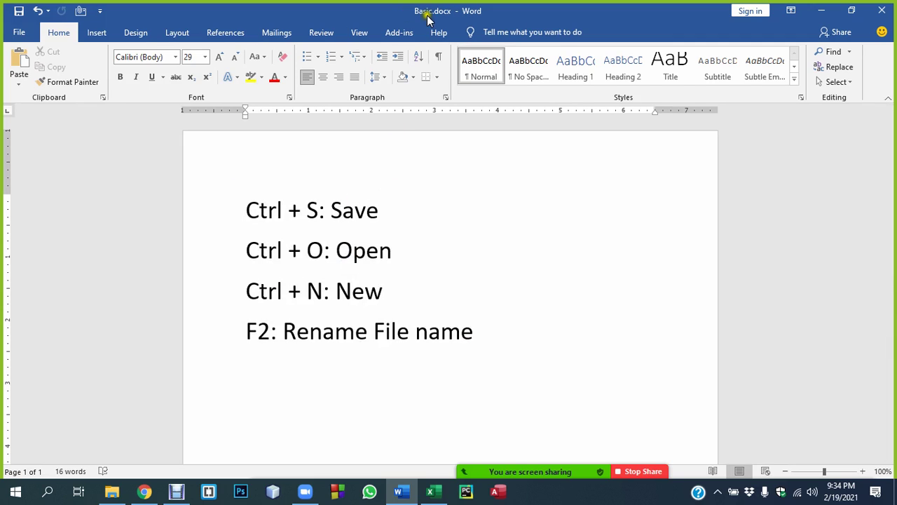
pyautogui.click(343, 295)
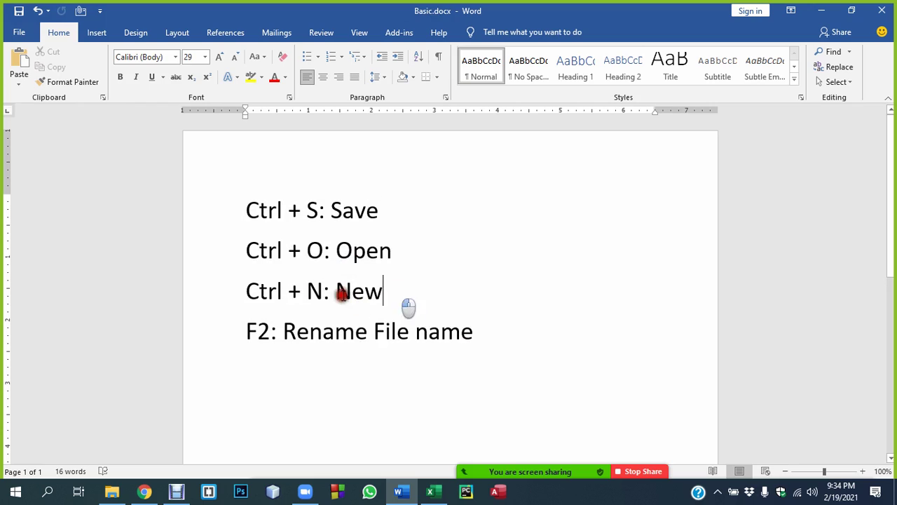
pyautogui.click(224, 291)
pyautogui.click(495, 269)
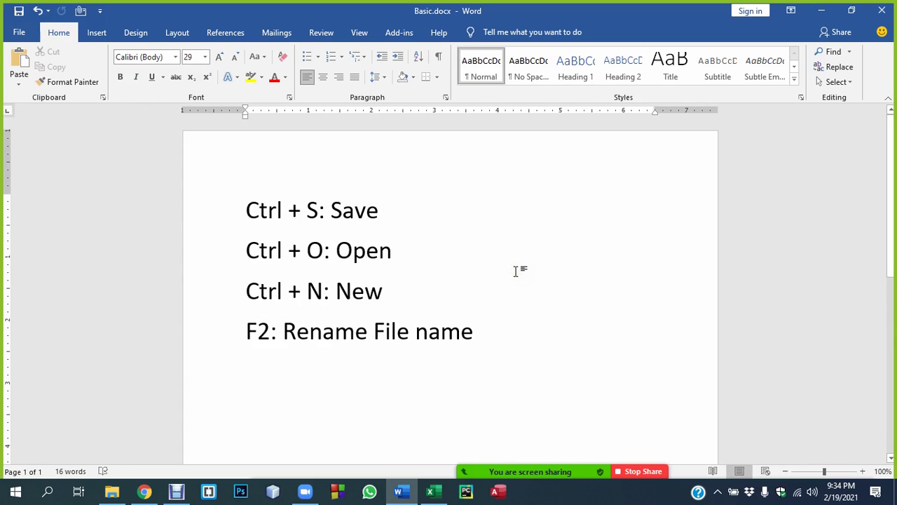
pyautogui.hotkey('ctrl', 'n')
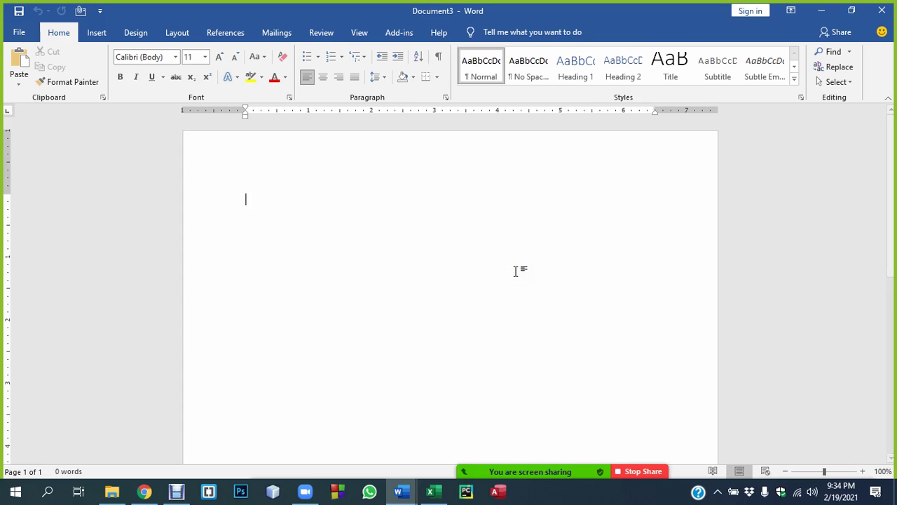
pyautogui.click(518, 270)
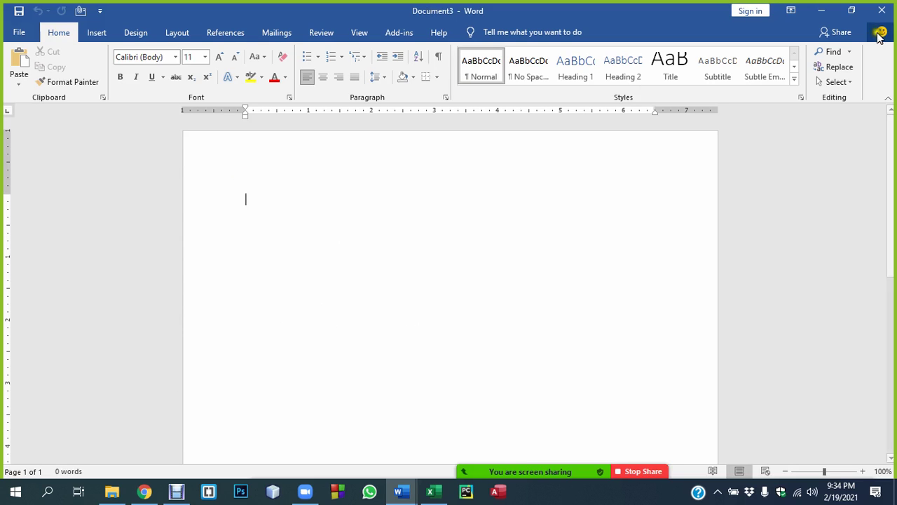
pyautogui.click(880, 11)
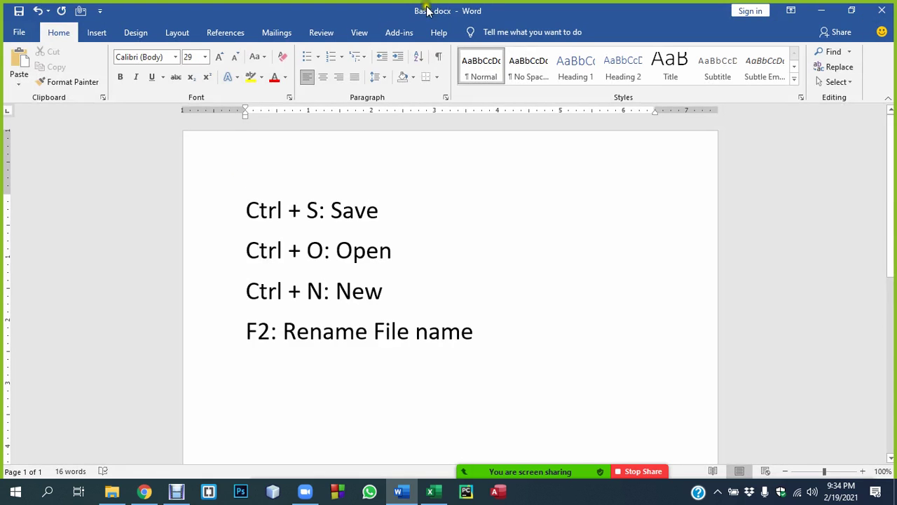
pyautogui.hotkey('ctrl', 'n')
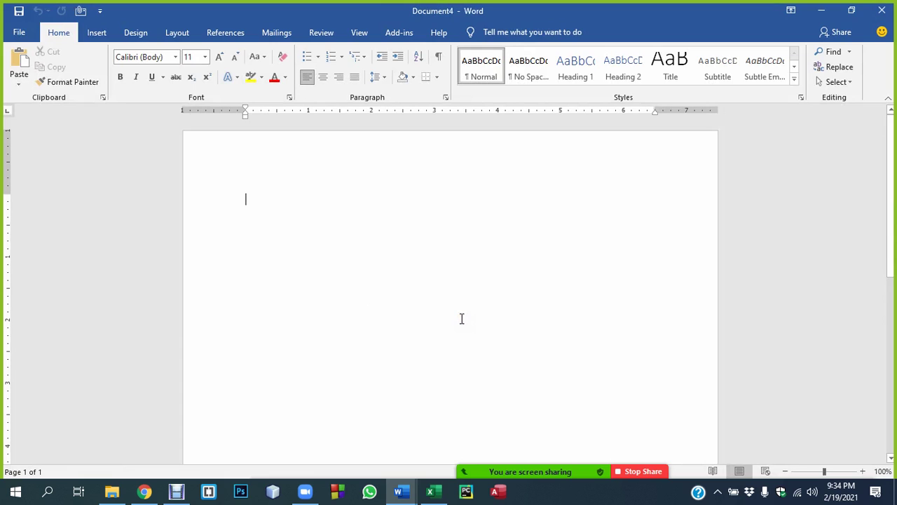
pyautogui.click(882, 10)
pyautogui.click(17, 32)
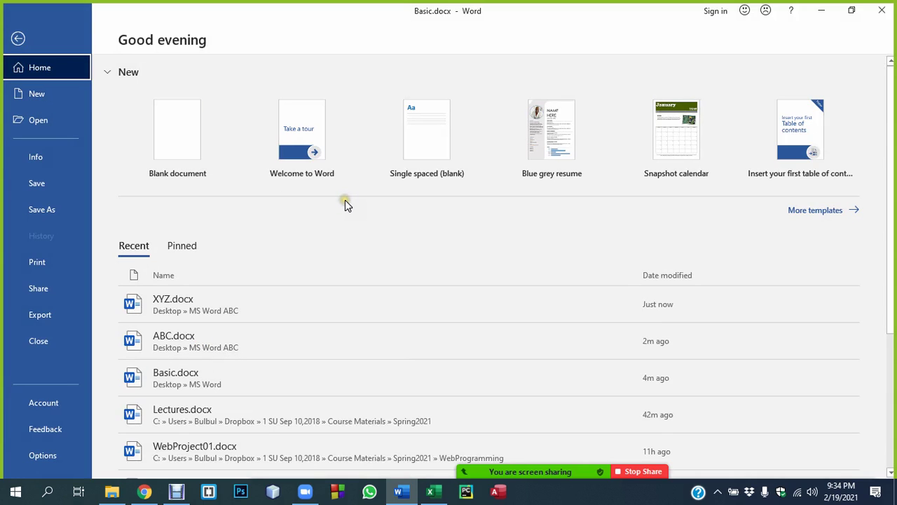
pyautogui.press('Escape')
pyautogui.moveTo(398, 292); pyautogui.dragTo(220, 292)
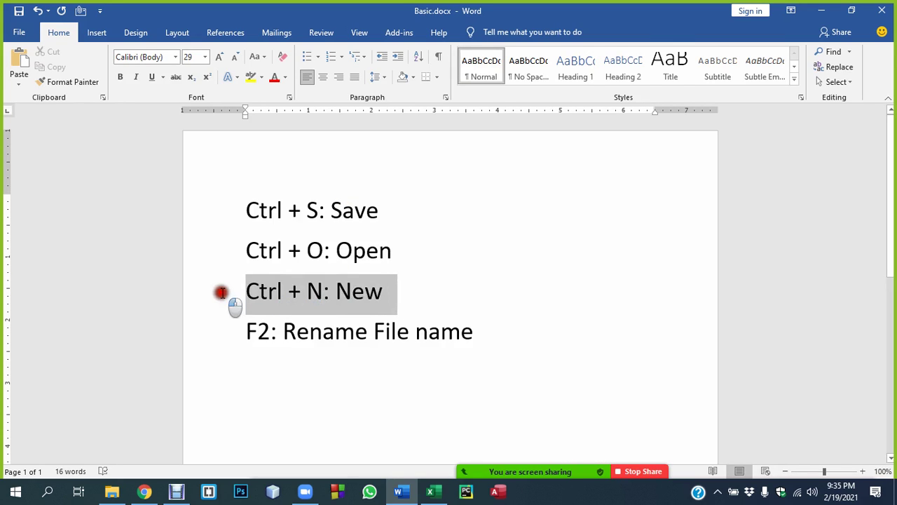
pyautogui.click(435, 221)
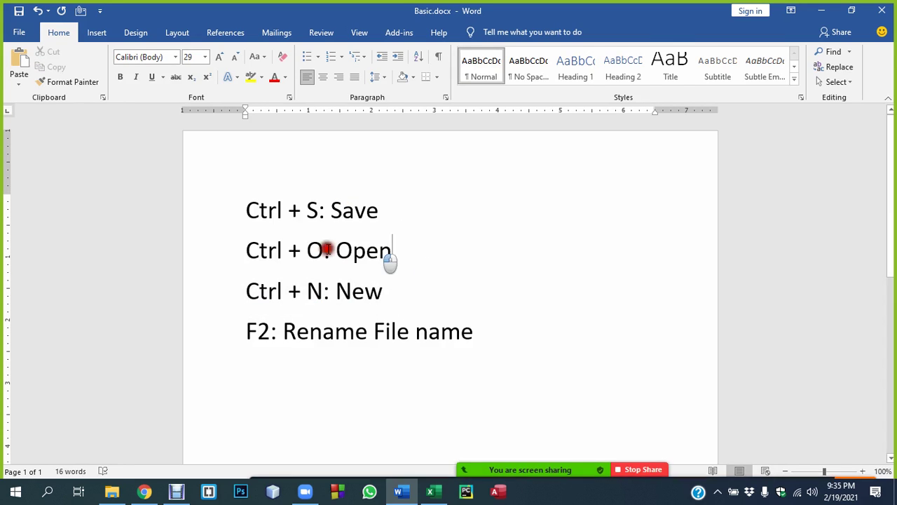
pyautogui.moveTo(396, 252); pyautogui.dragTo(242, 253)
pyautogui.click(432, 246)
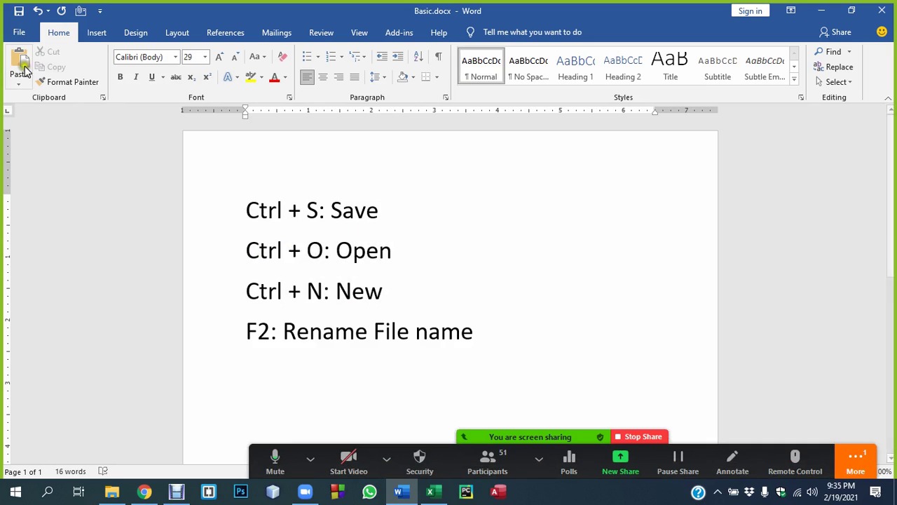
pyautogui.moveTo(521, 420)
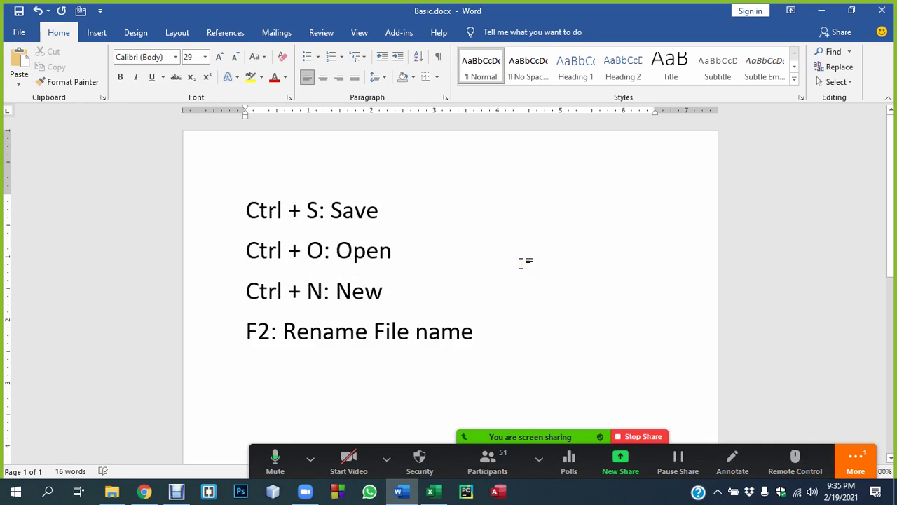
pyautogui.hotkey('ctrl', 'o')
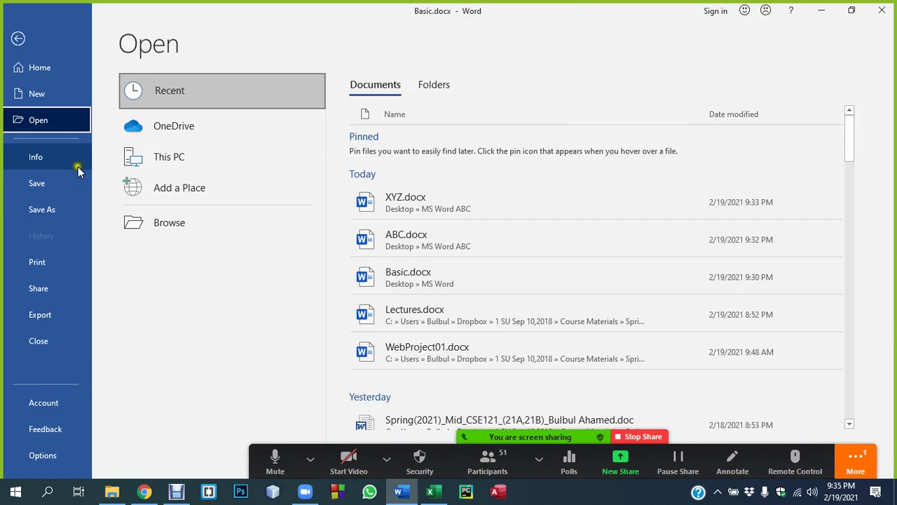
pyautogui.click(188, 160)
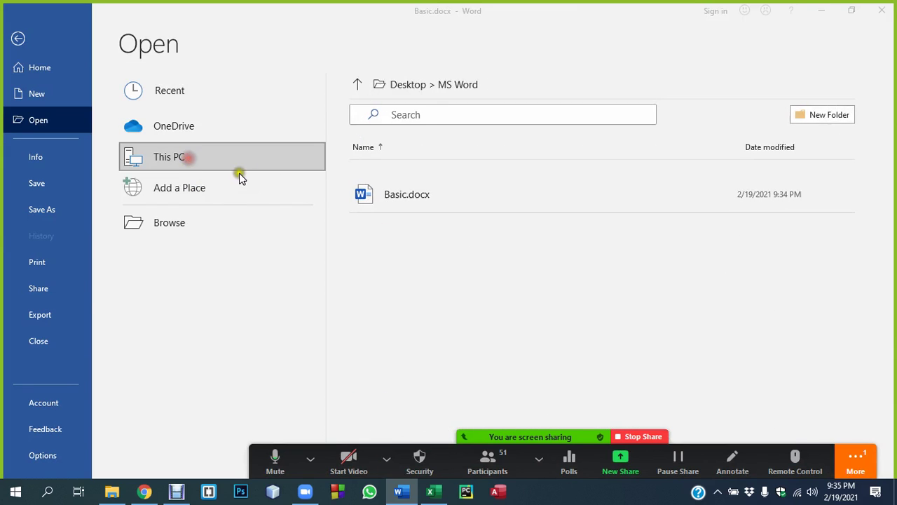
pyautogui.click(206, 169)
pyautogui.click(155, 96)
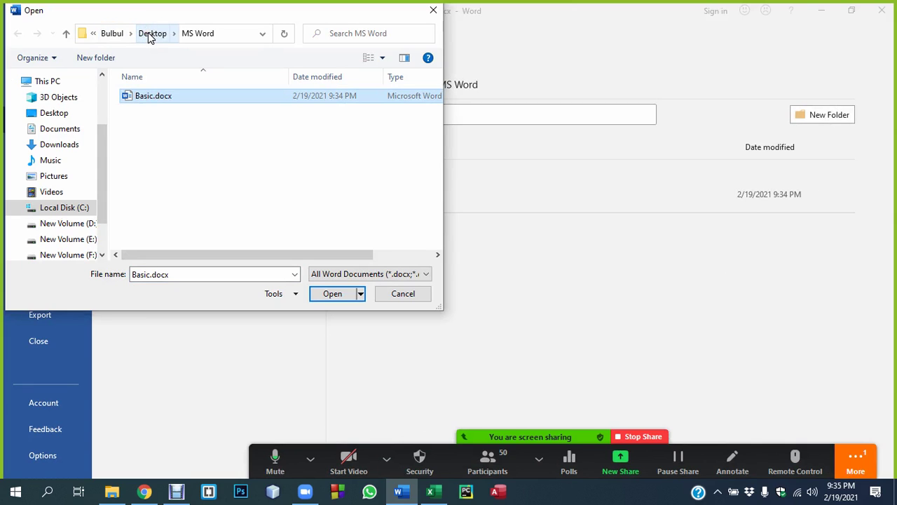
pyautogui.click(150, 35)
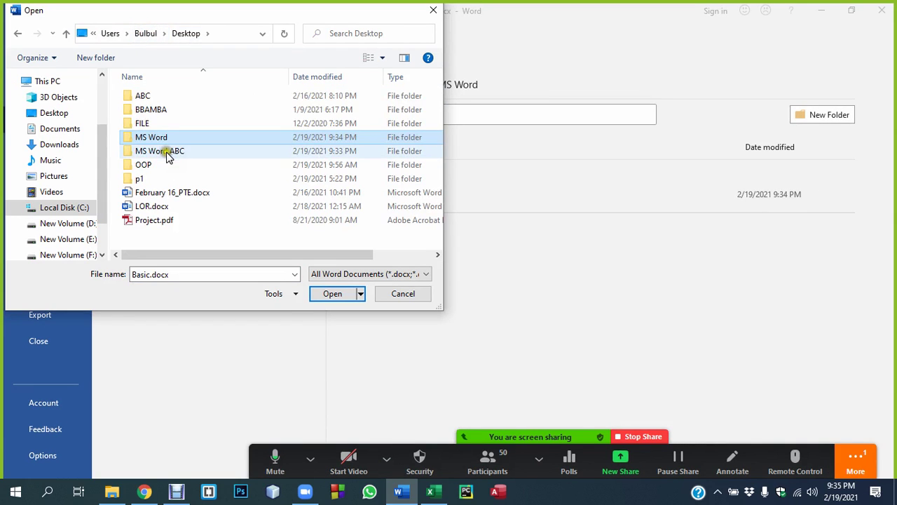
pyautogui.click(52, 113)
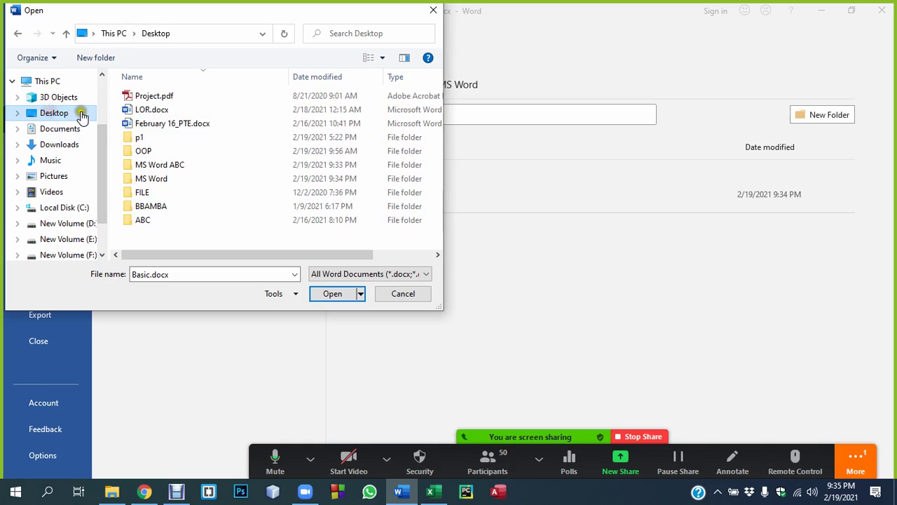
pyautogui.doubleClick(154, 164)
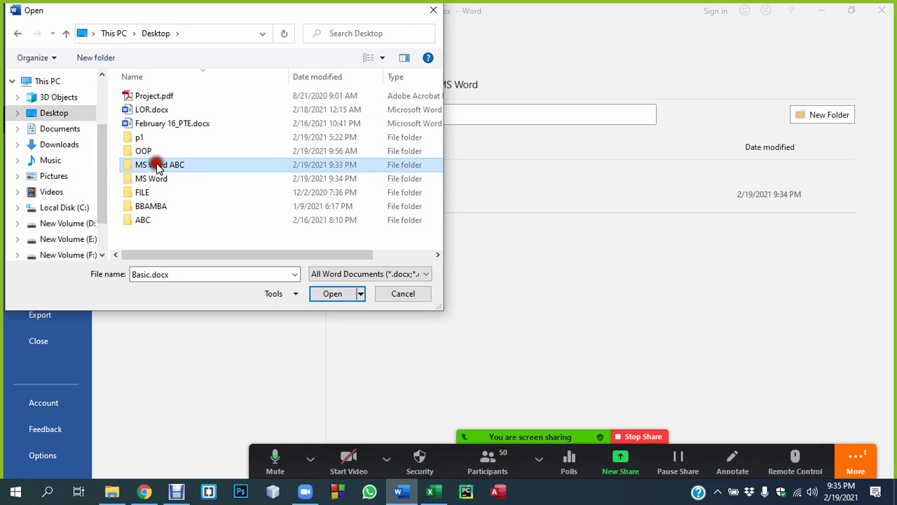
pyautogui.click(142, 98)
pyautogui.click(319, 294)
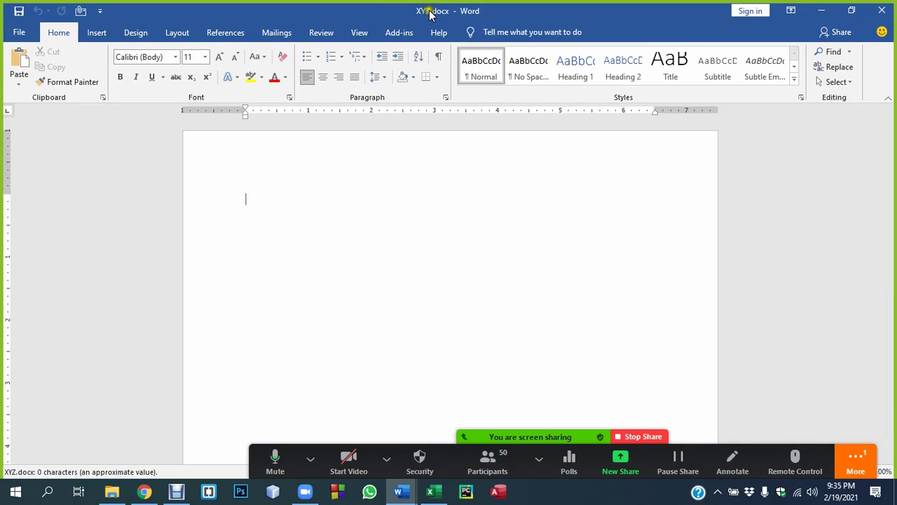
pyautogui.click(882, 10)
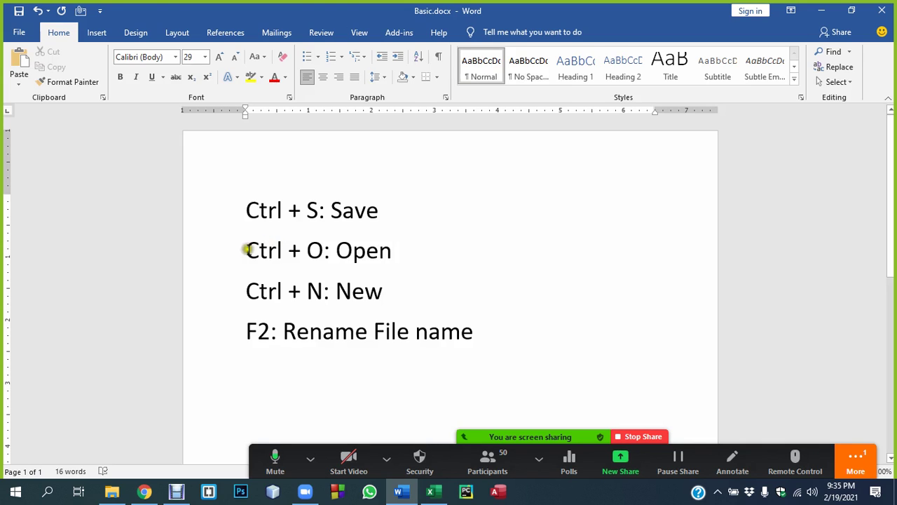
pyautogui.moveTo(246, 248); pyautogui.dragTo(380, 297)
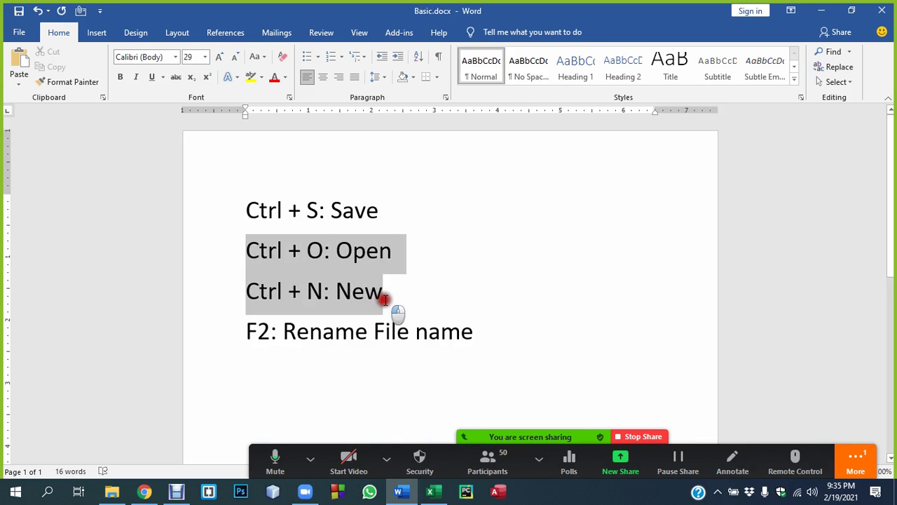
pyautogui.moveTo(240, 332); pyautogui.dragTo(474, 336)
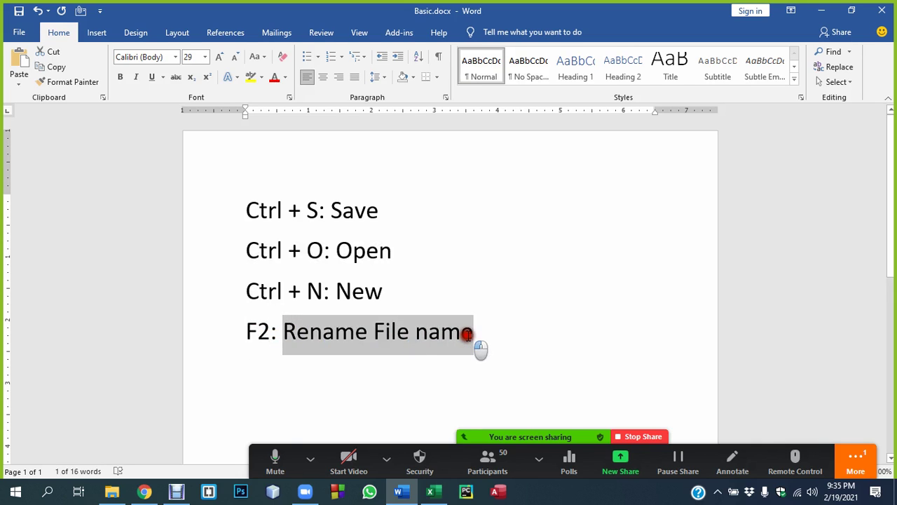
# Minimize Word and open, then dismiss, the context menu of XYZ.docx in MS Word ABC
pyautogui.click(423, 336)
pyautogui.click(823, 11)
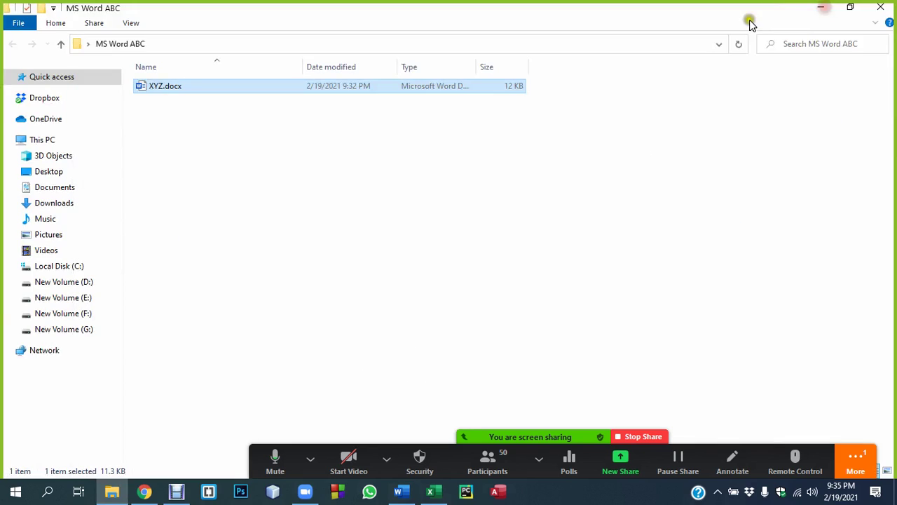
pyautogui.click(177, 110)
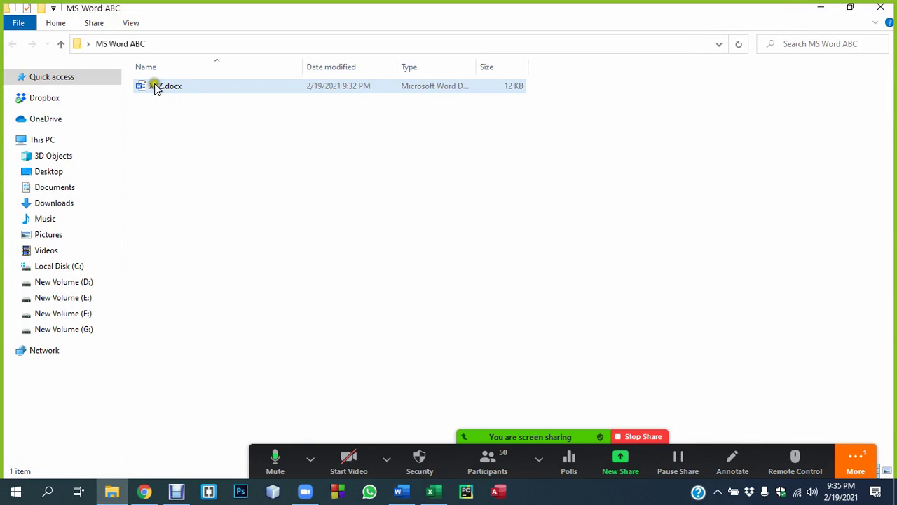
pyautogui.rightClick(166, 88)
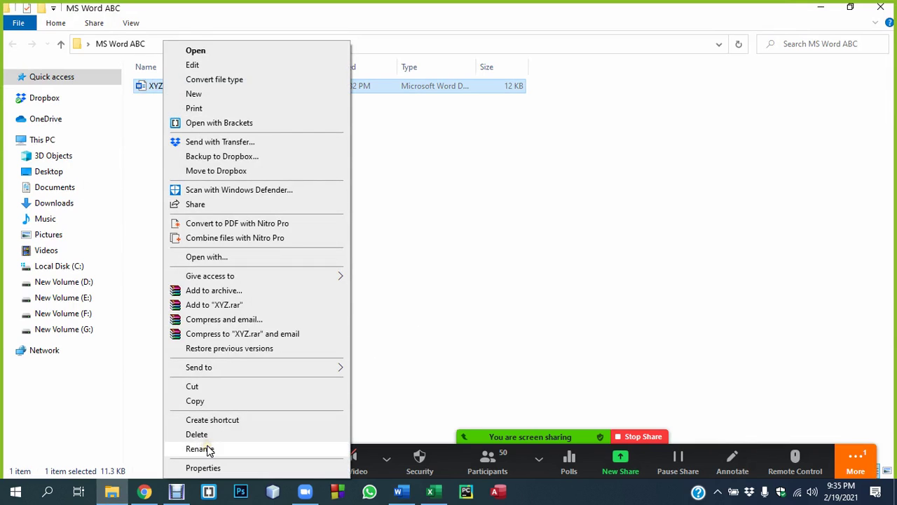
pyautogui.click(549, 279)
# Start renaming XYZ.docx twice, leaving each time without changing its name
pyautogui.click(161, 85)
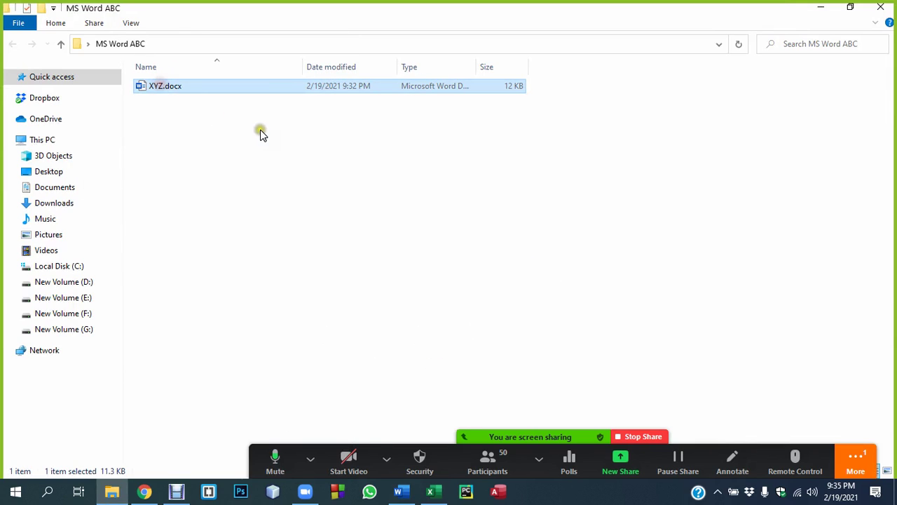
pyautogui.click(156, 89)
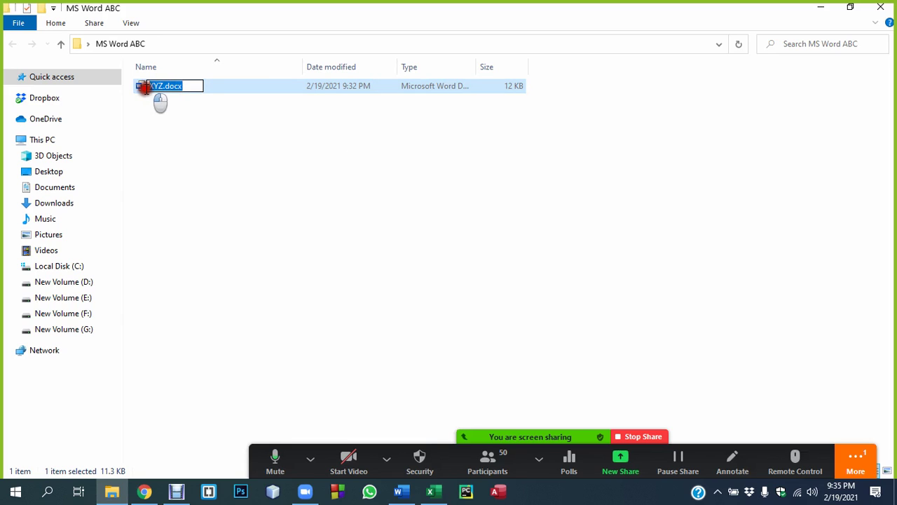
pyautogui.click(181, 119)
pyautogui.click(153, 94)
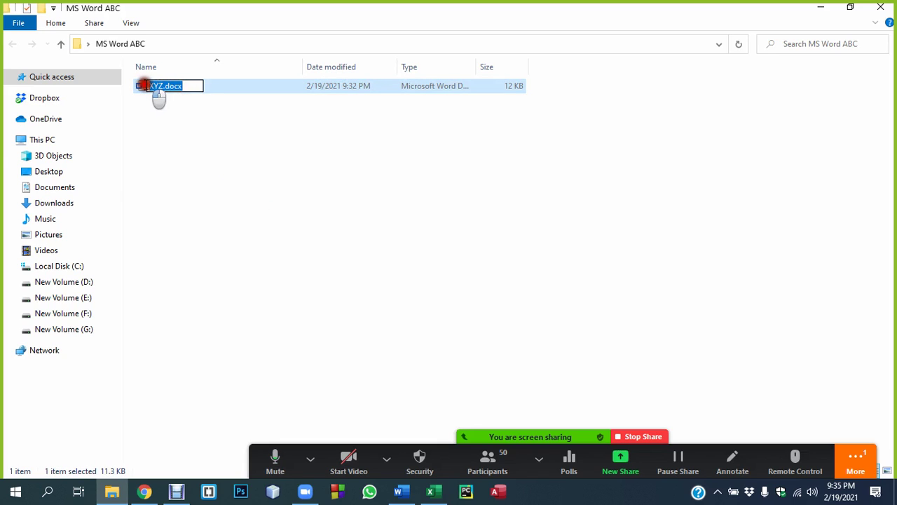
pyautogui.click(212, 139)
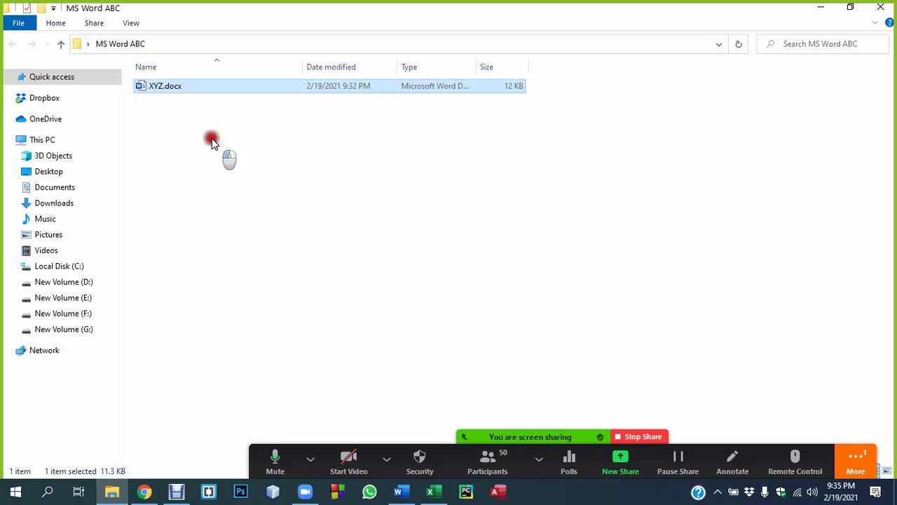
pyautogui.click(167, 87)
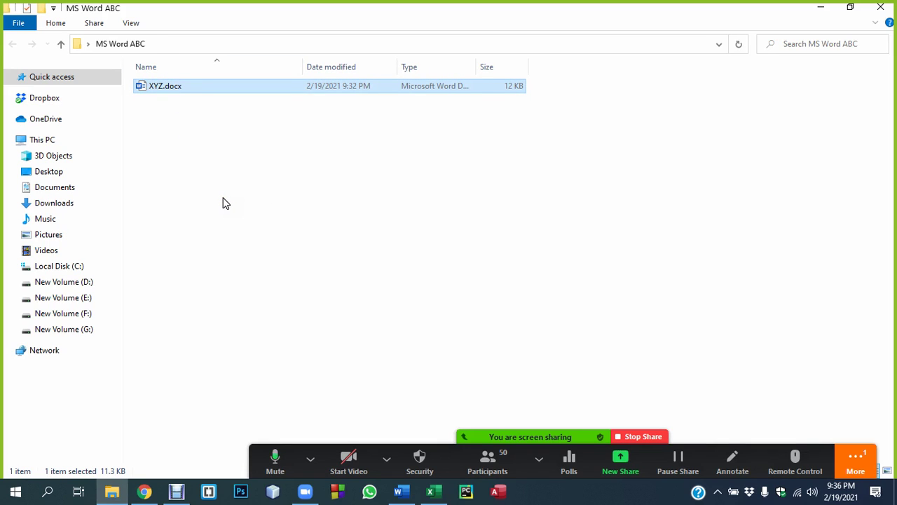
# Rename XYZ.docx to hello.docx with F2
pyautogui.press('F2')
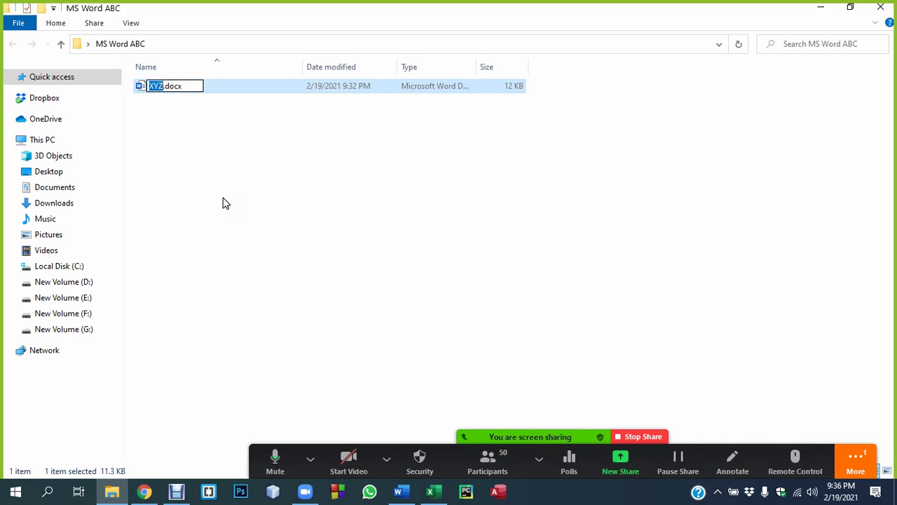
pyautogui.write('hello')
pyautogui.press('Return')
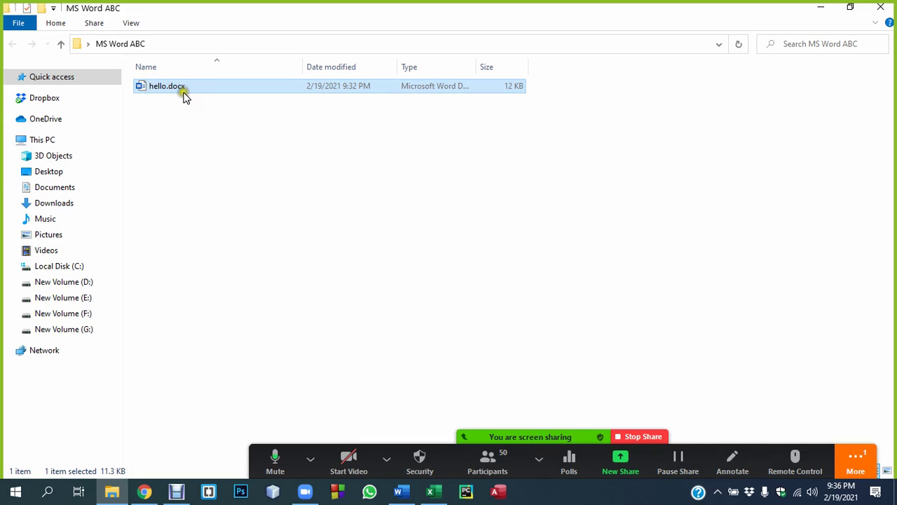
# Turn File name extensions off and back on, then close the MS Word ABC window
pyautogui.click(128, 24)
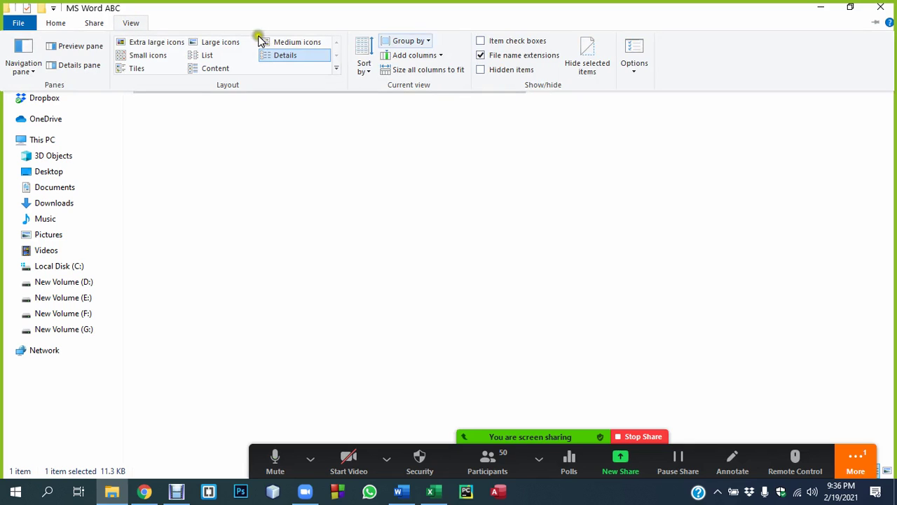
pyautogui.click(481, 57)
pyautogui.click(176, 126)
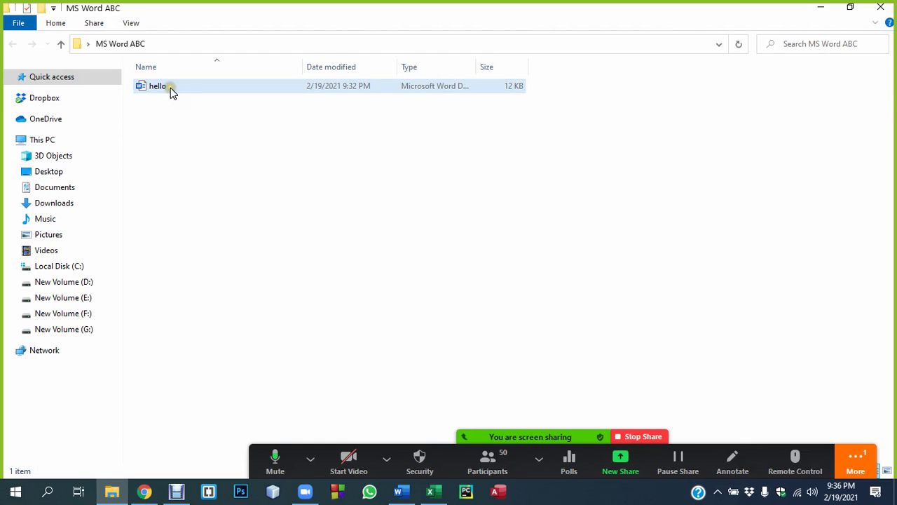
pyautogui.click(132, 23)
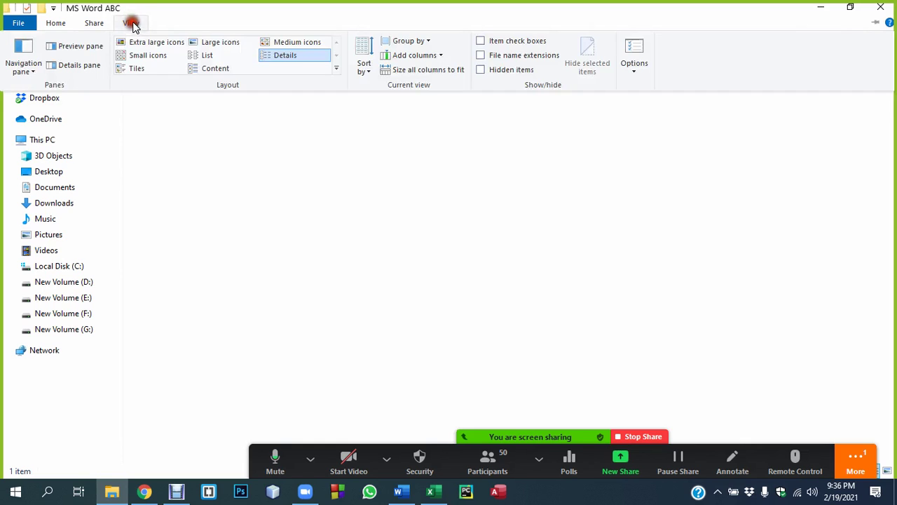
pyautogui.click(482, 56)
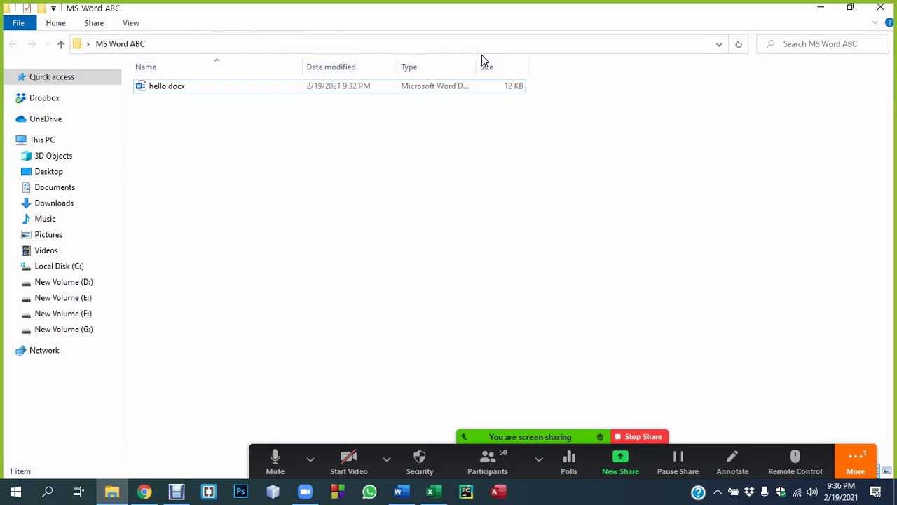
pyautogui.click(242, 155)
pyautogui.click(881, 8)
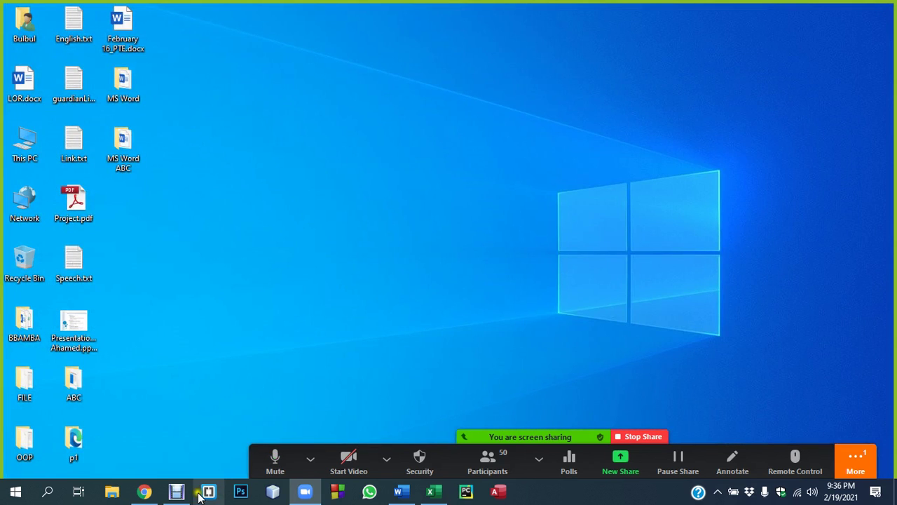
# Back in Basic.docx, type 'Ctrl + Shift + N: Create new folder' on a new line after F2
pyautogui.click(399, 493)
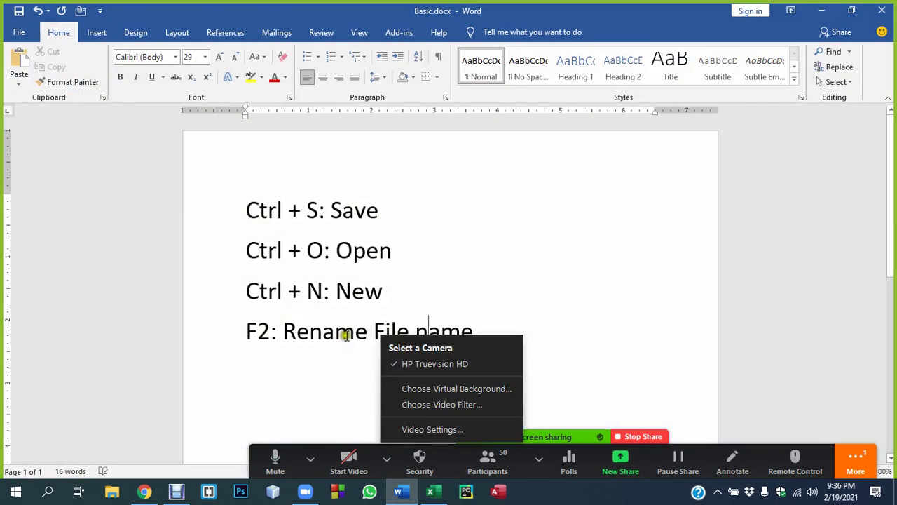
pyautogui.moveTo(265, 288); pyautogui.dragTo(383, 300)
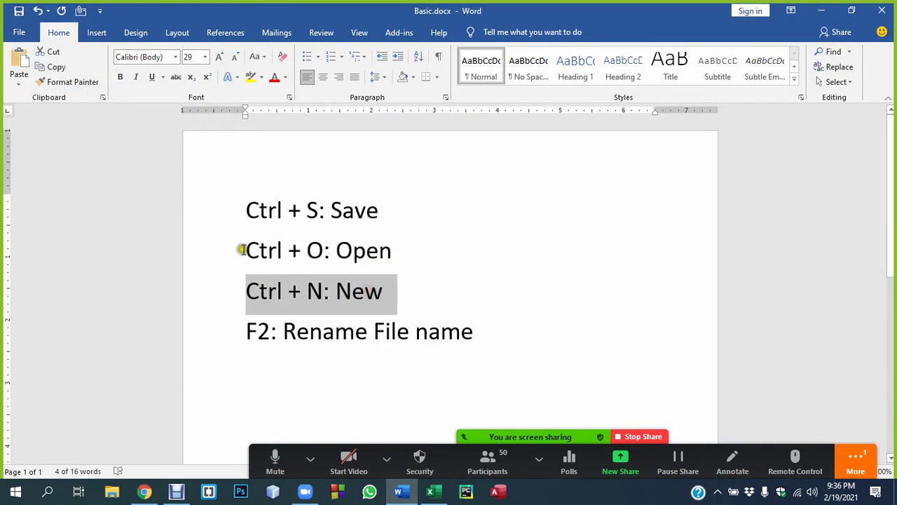
pyautogui.moveTo(241, 251); pyautogui.dragTo(345, 269)
pyautogui.click(290, 294)
pyautogui.moveTo(245, 331); pyautogui.dragTo(297, 331)
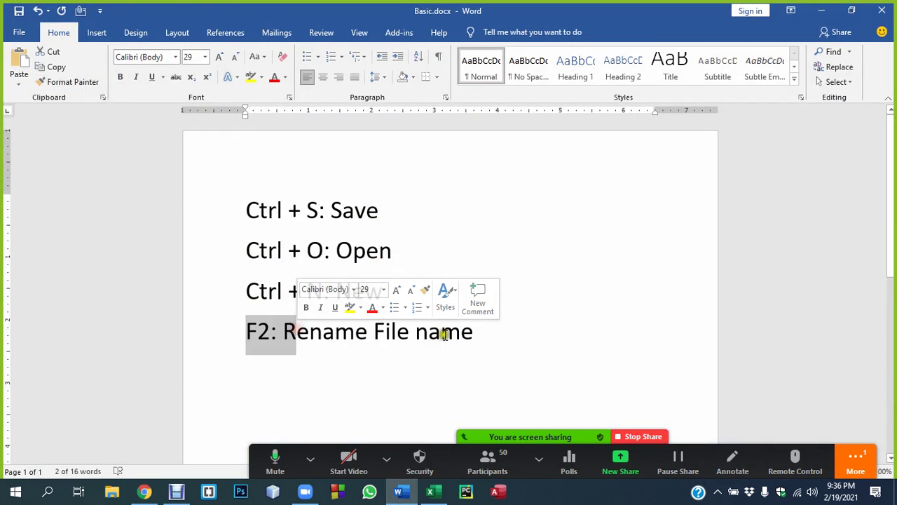
pyautogui.click(486, 329)
pyautogui.press('Return')
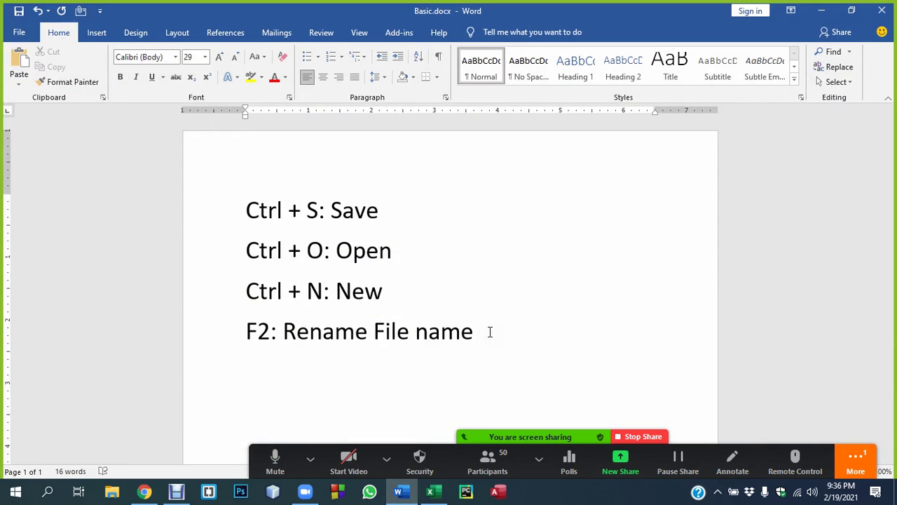
pyautogui.write('Ctrl + ')
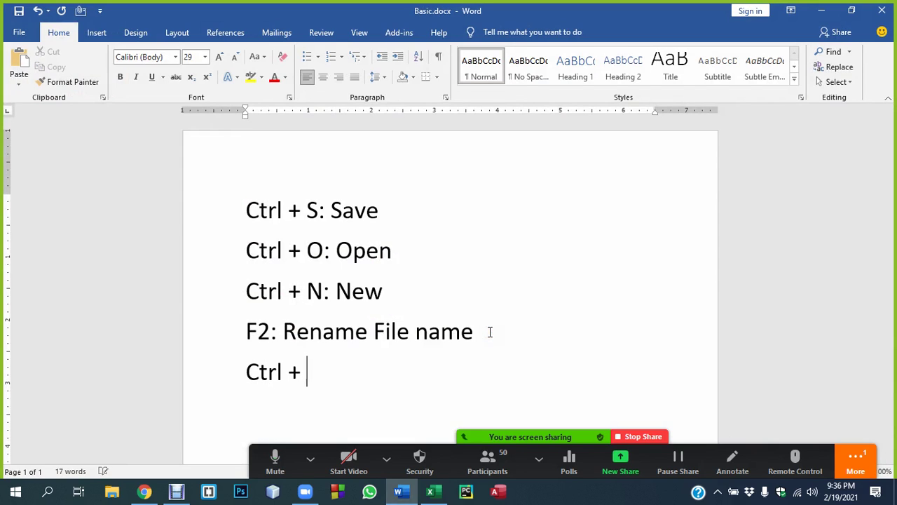
pyautogui.write('Shift + ')
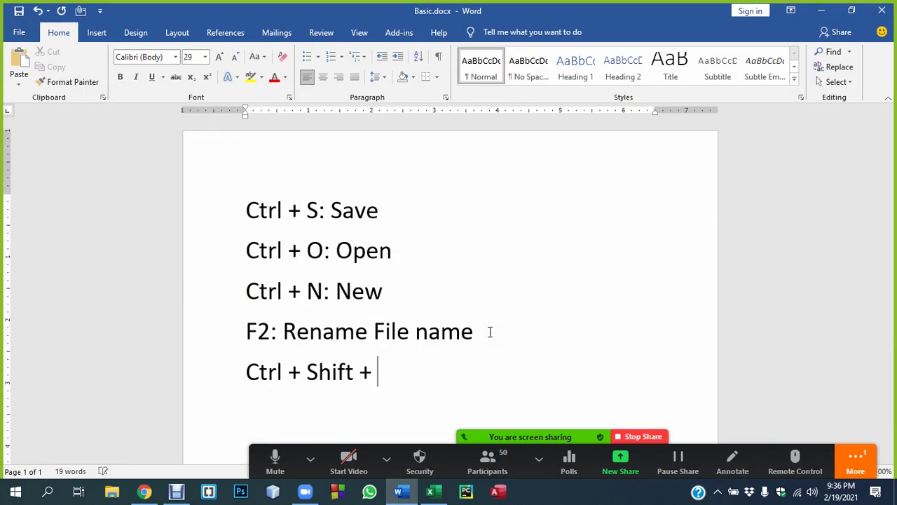
pyautogui.write('N:')
pyautogui.write(' Creat')
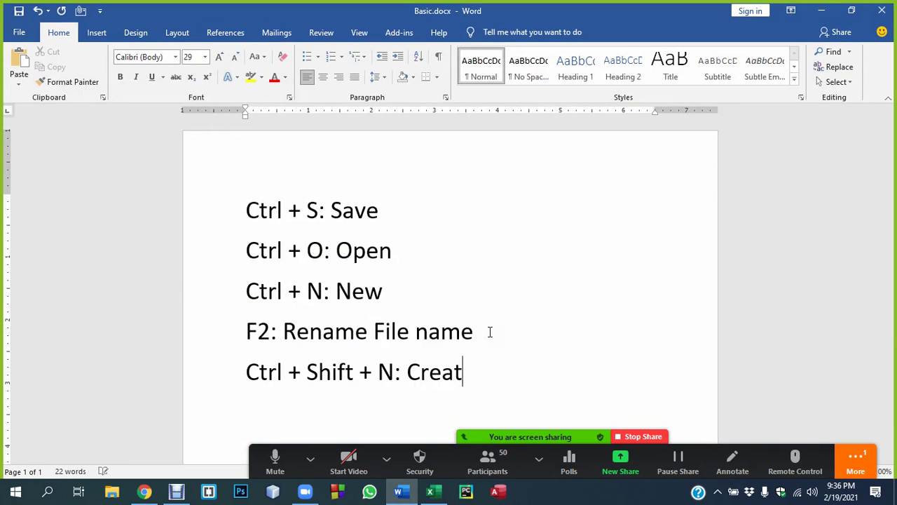
pyautogui.write('e new folder')
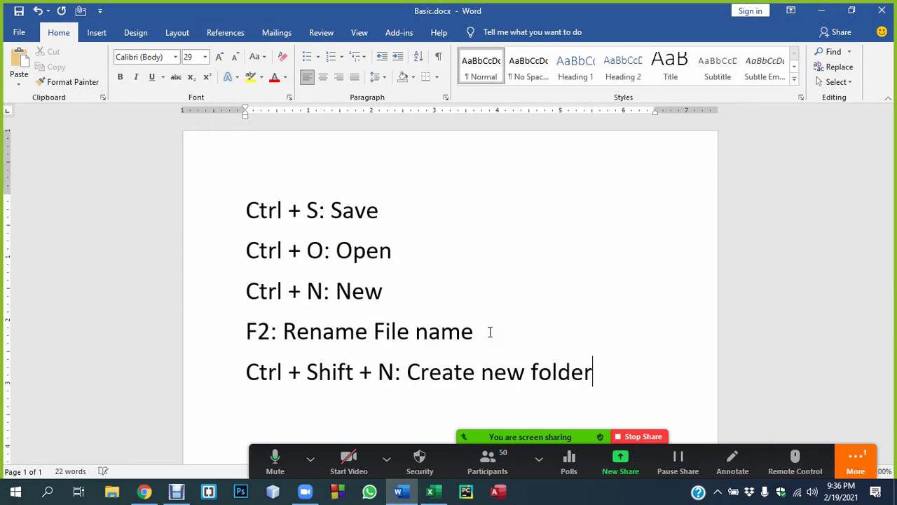
# Minimize Word and select various desktop icons, leaving none selected
pyautogui.click(822, 10)
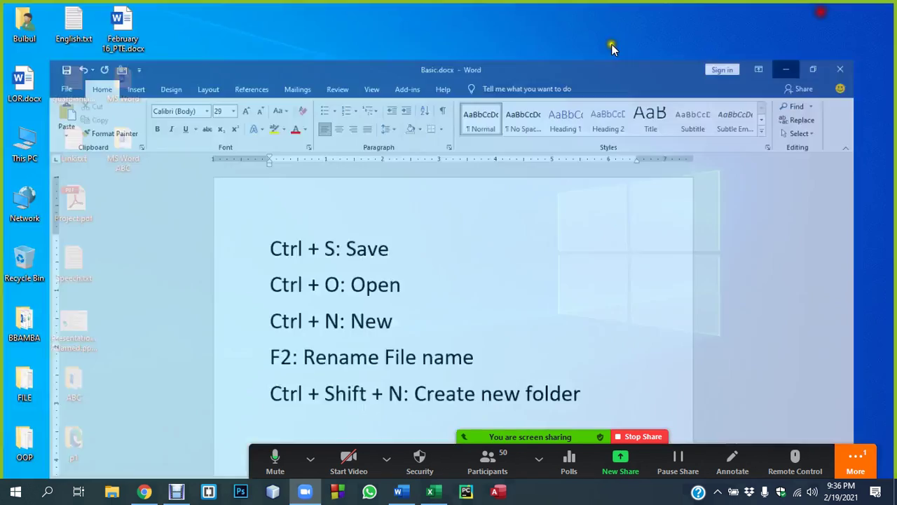
pyautogui.rightClick(268, 169)
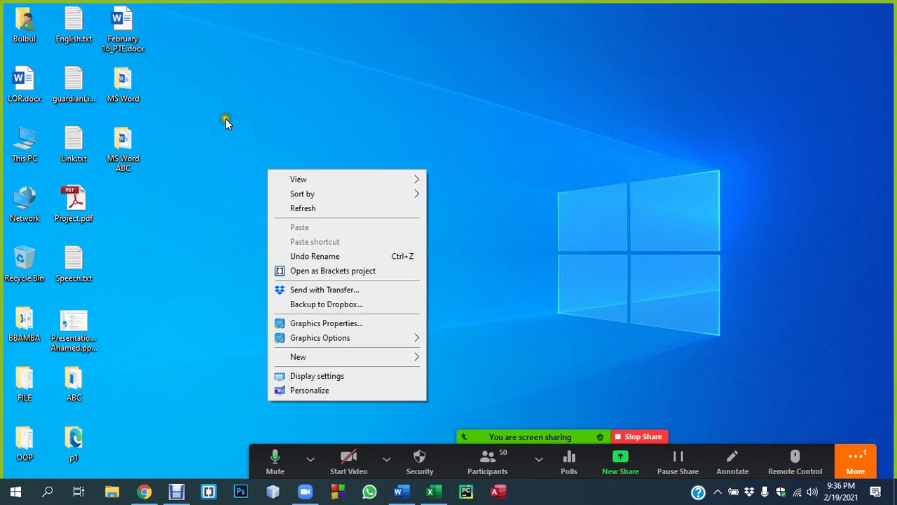
pyautogui.moveTo(180, 96); pyautogui.dragTo(124, 144)
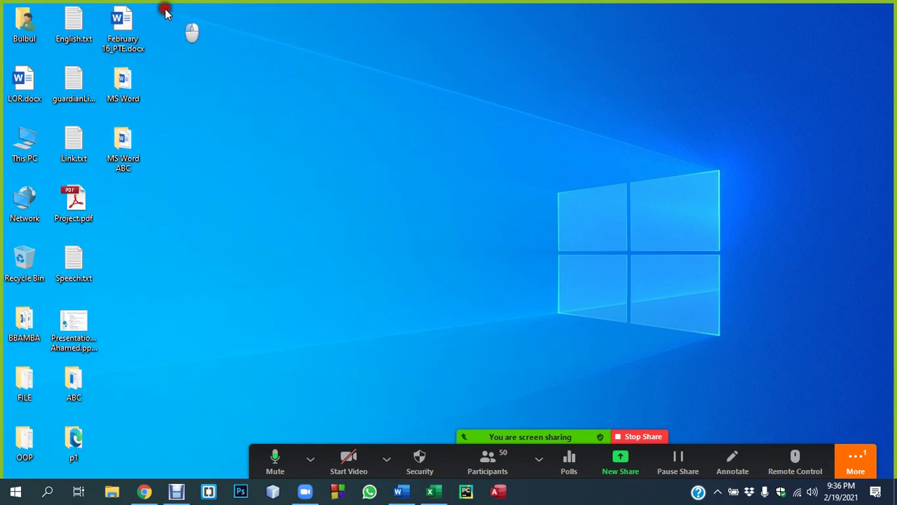
pyautogui.moveTo(168, 7); pyautogui.dragTo(6, 441)
pyautogui.click(182, 274)
pyautogui.click(121, 140)
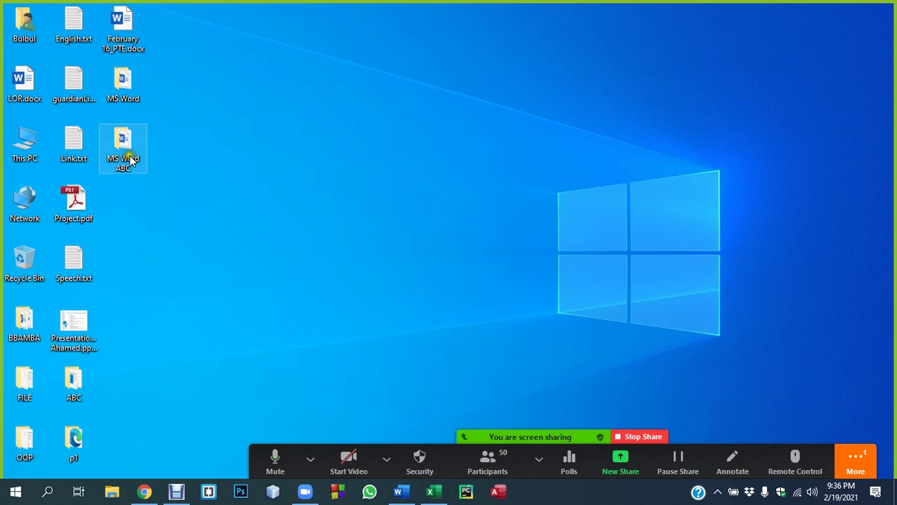
pyautogui.click(121, 31)
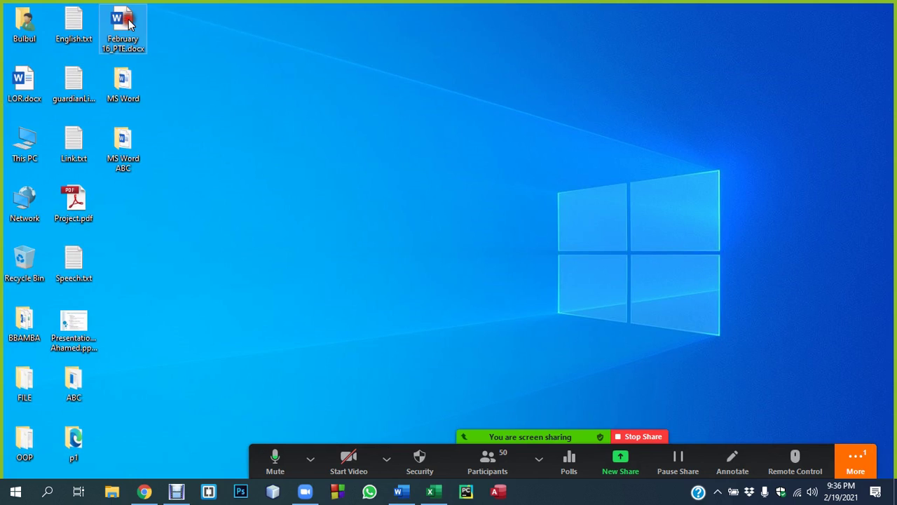
pyautogui.click(77, 344)
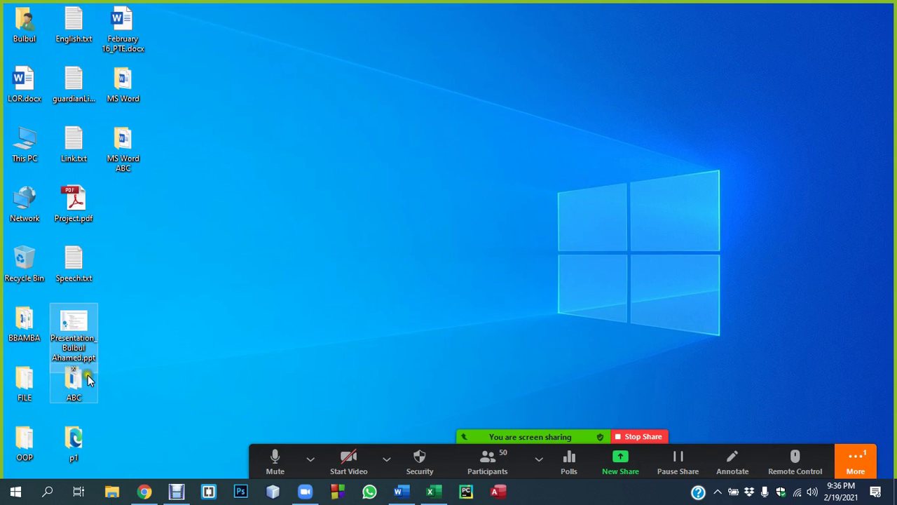
pyautogui.click(83, 328)
pyautogui.click(225, 237)
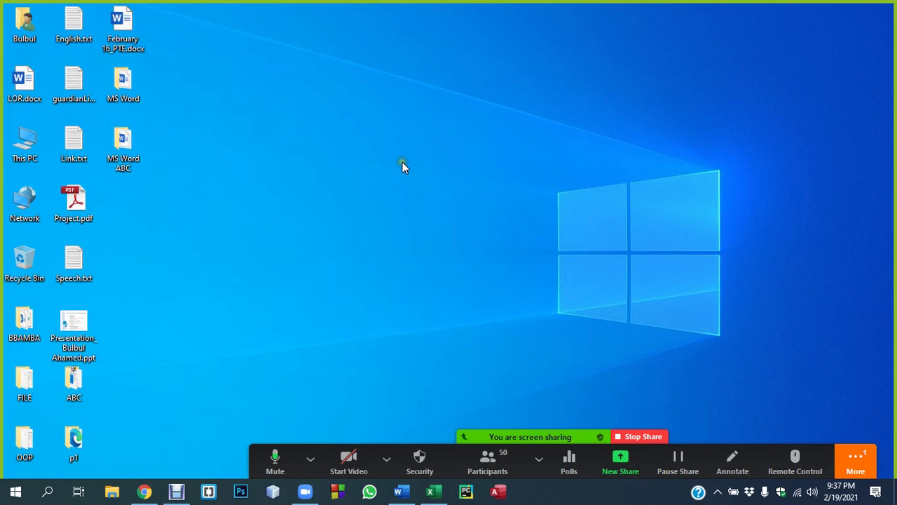
# Create a new desktop folder named Programming with Ctrl+Shift+N
pyautogui.hotkey('ctrl', 'shift', 'n')
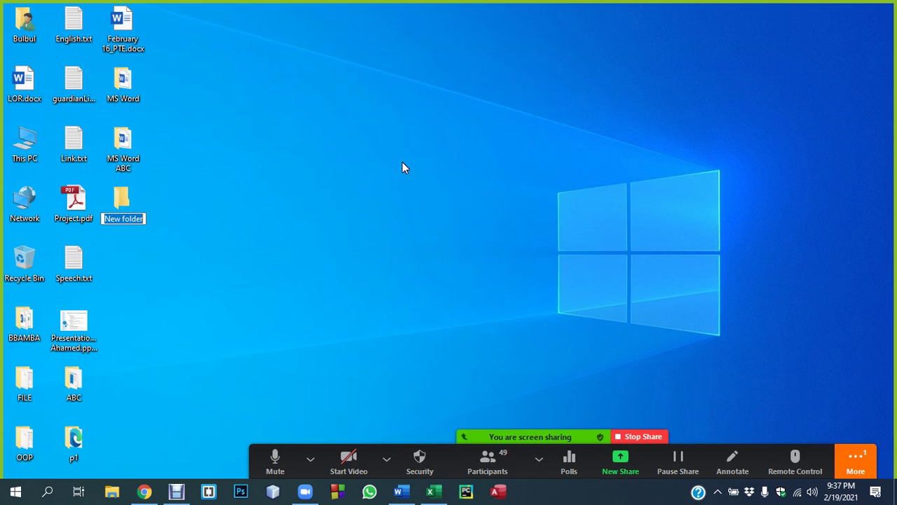
pyautogui.write('Prog')
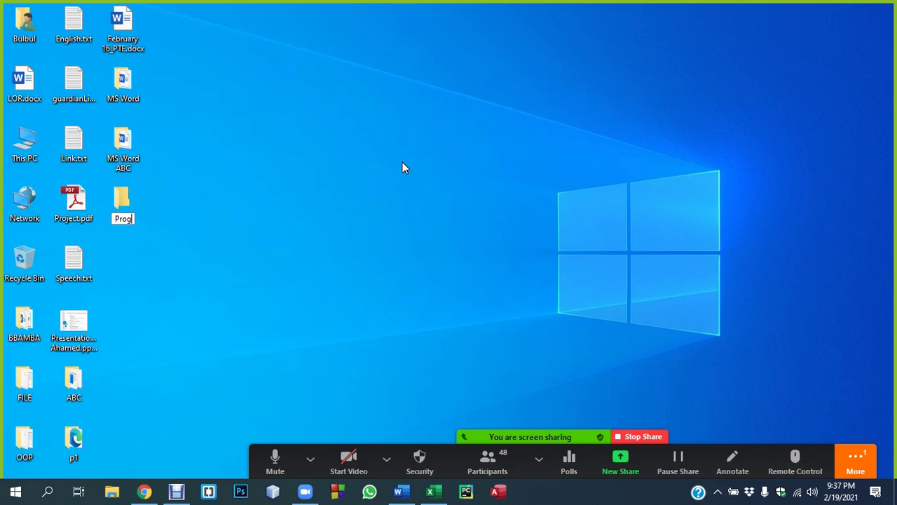
pyautogui.write('ramming')
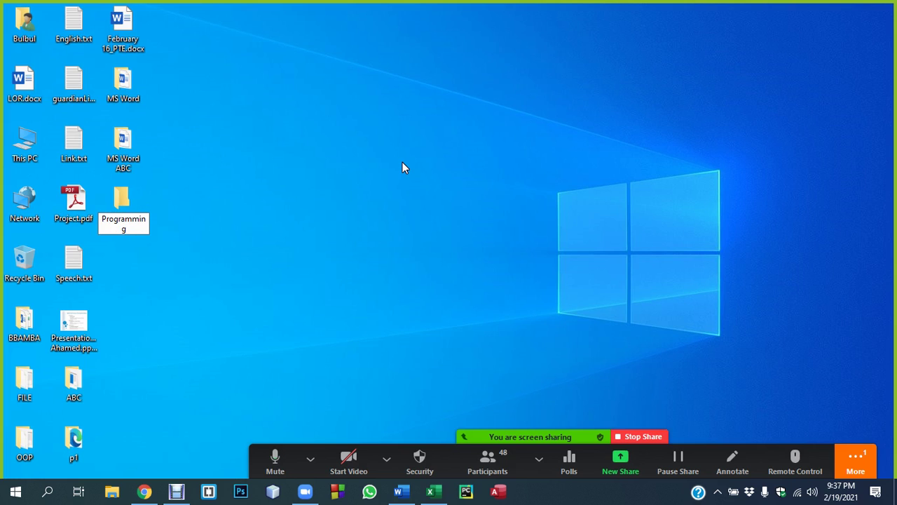
pyautogui.press('Return')
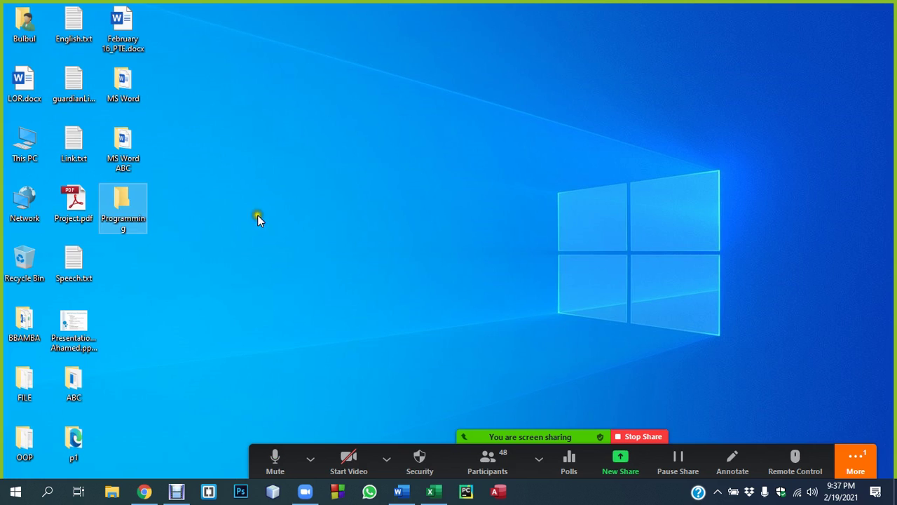
pyautogui.click(143, 218)
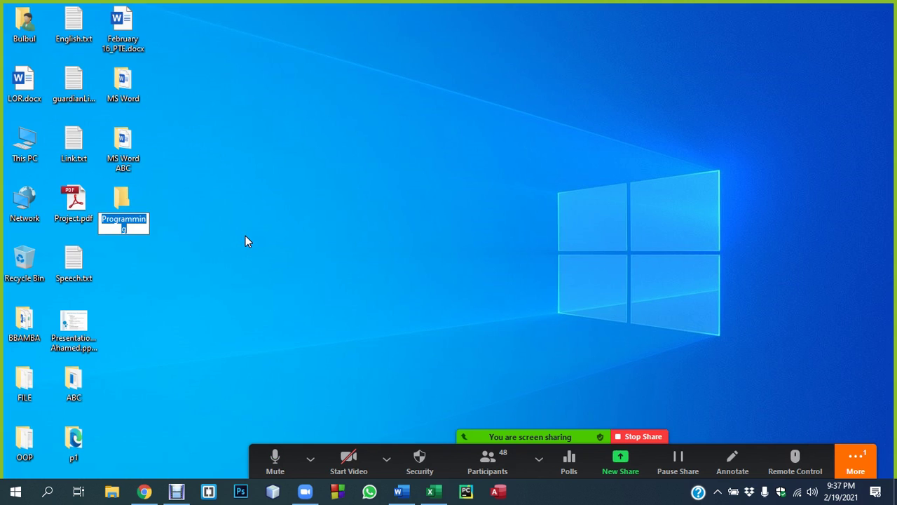
pyautogui.click(246, 237)
# Delete the Programming folder to the Recycle Bin
pyautogui.rightClick(140, 200)
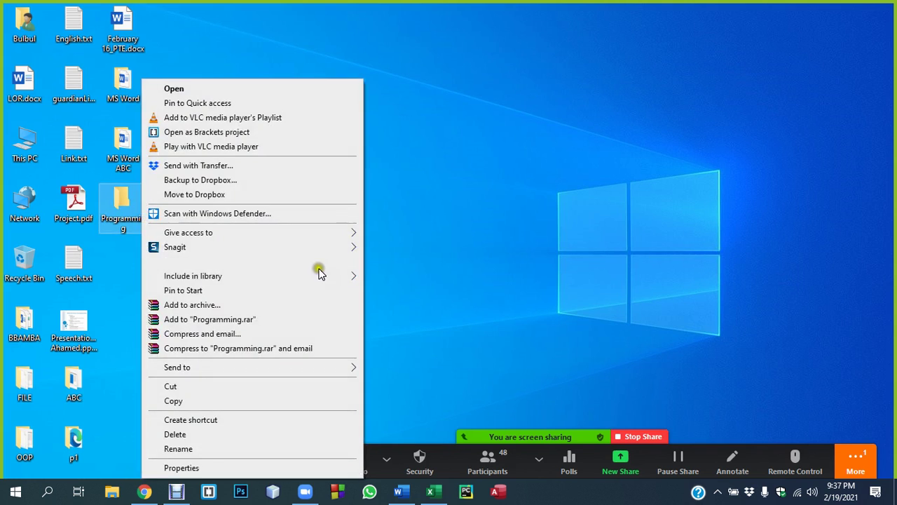
pyautogui.click(423, 241)
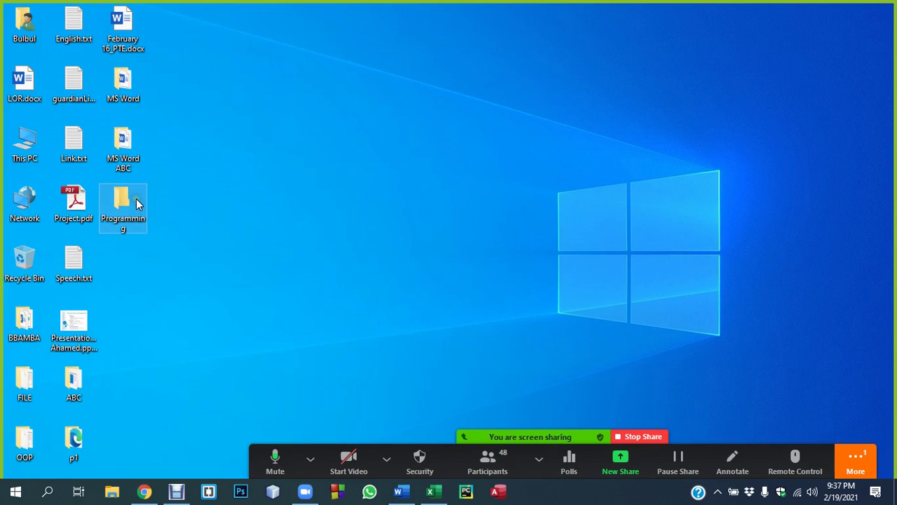
pyautogui.click(124, 203)
pyautogui.press('Delete')
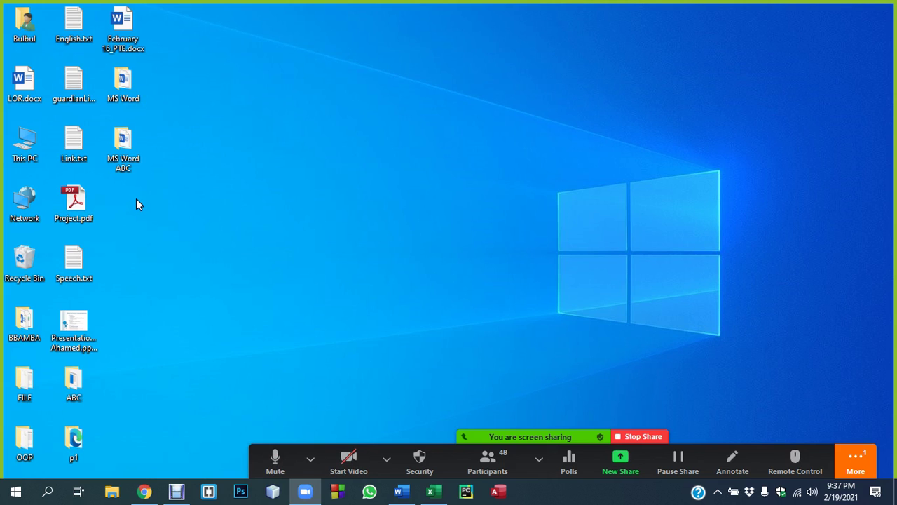
# Undo and redo the Ctrl + O: Open line's resize to 29, then open blank Document5
pyautogui.click(400, 491)
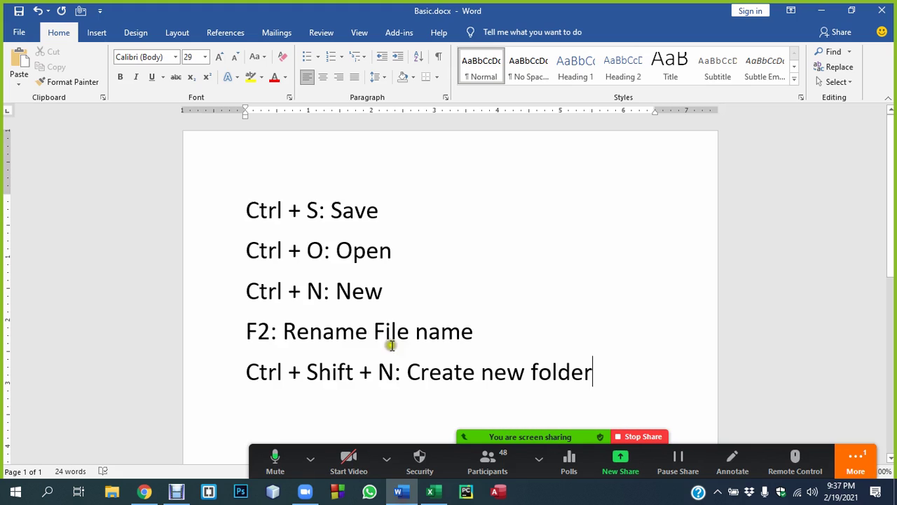
pyautogui.moveTo(597, 371); pyautogui.dragTo(246, 251)
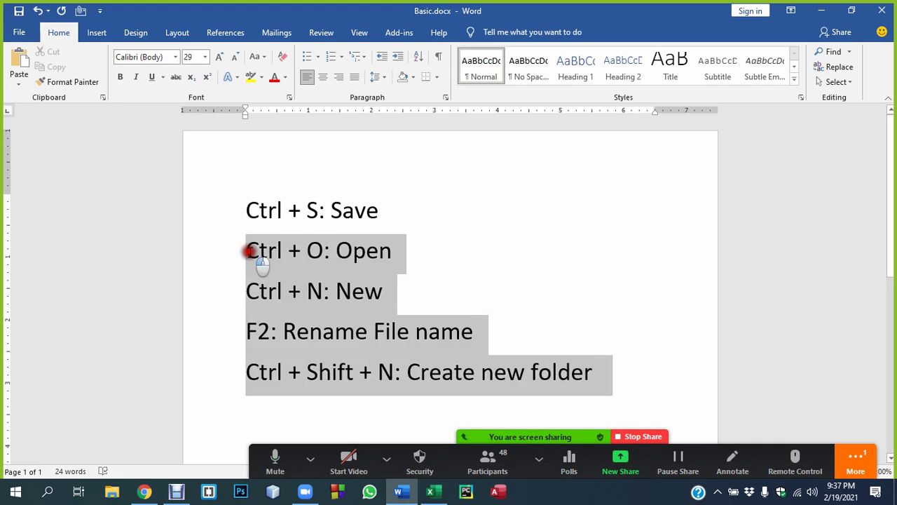
pyautogui.click(457, 286)
pyautogui.click(302, 203)
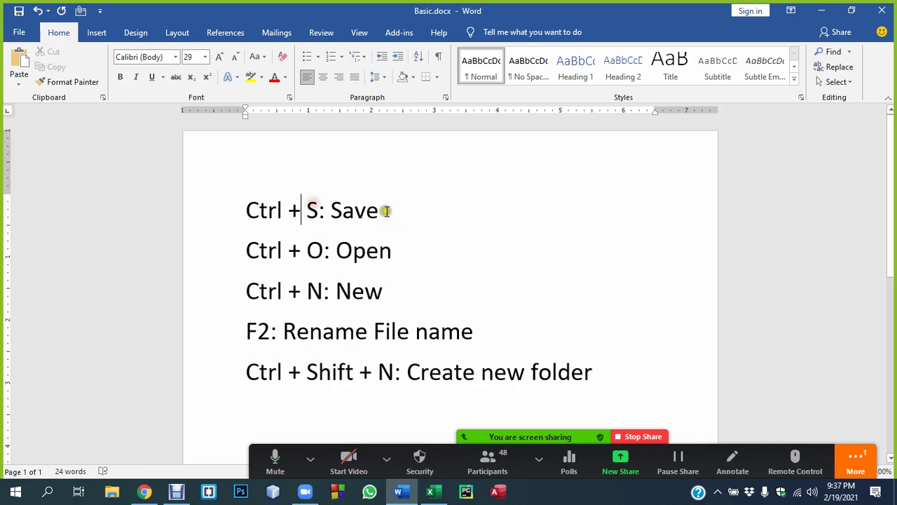
pyautogui.moveTo(386, 208); pyautogui.dragTo(251, 210)
pyautogui.click(435, 270)
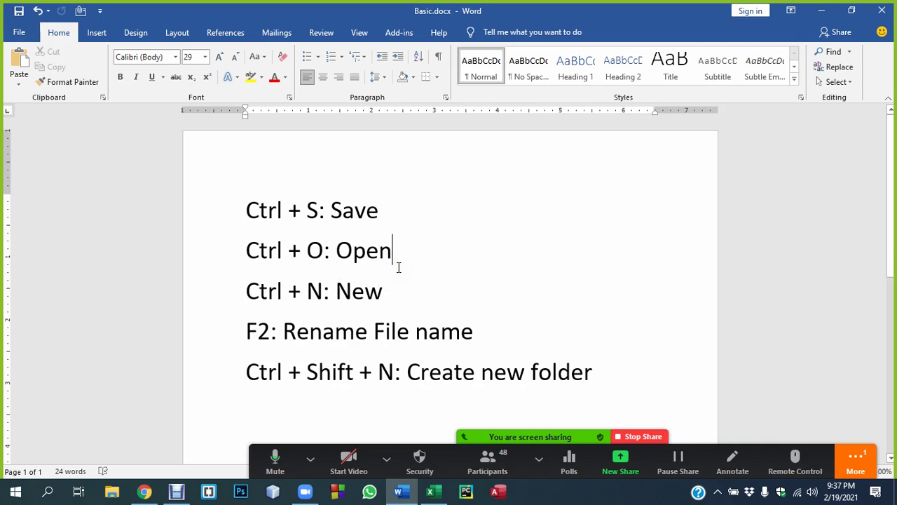
pyautogui.hotkey('ctrl', 'z')
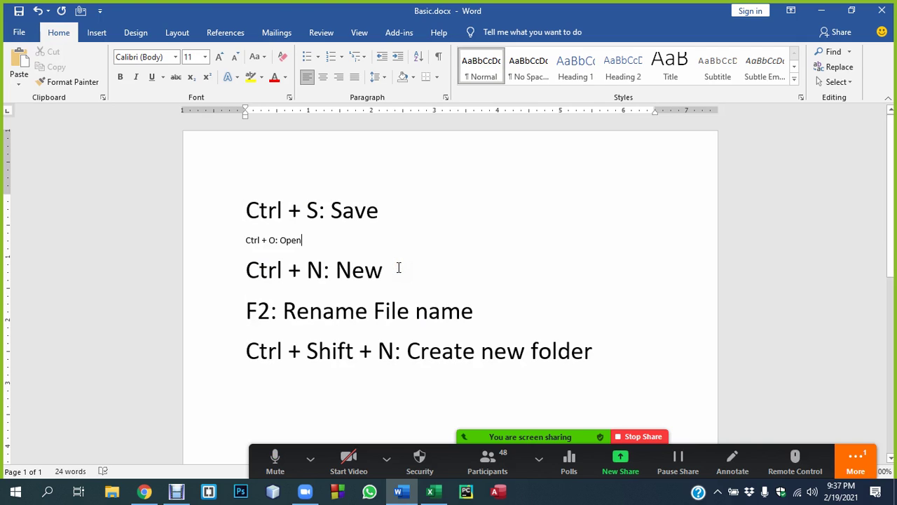
pyautogui.hotkey('ctrl', 'y')
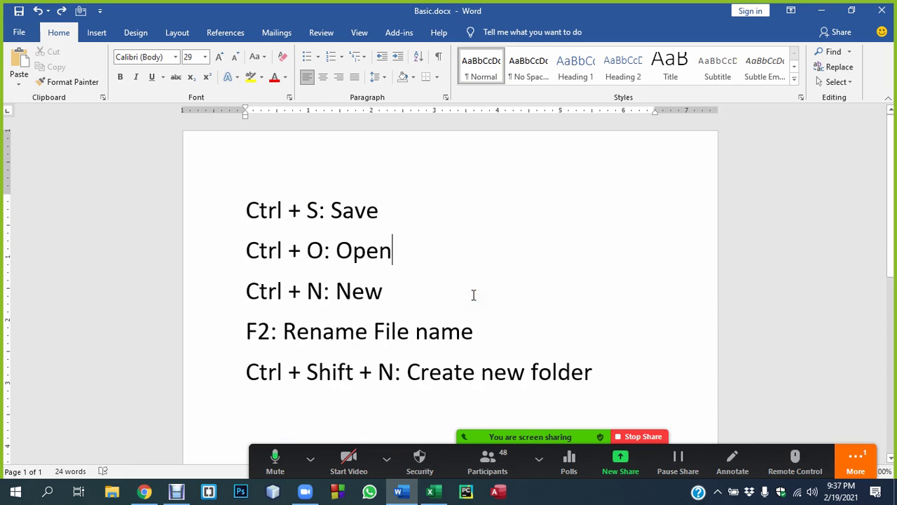
pyautogui.hotkey('ctrl', 'n')
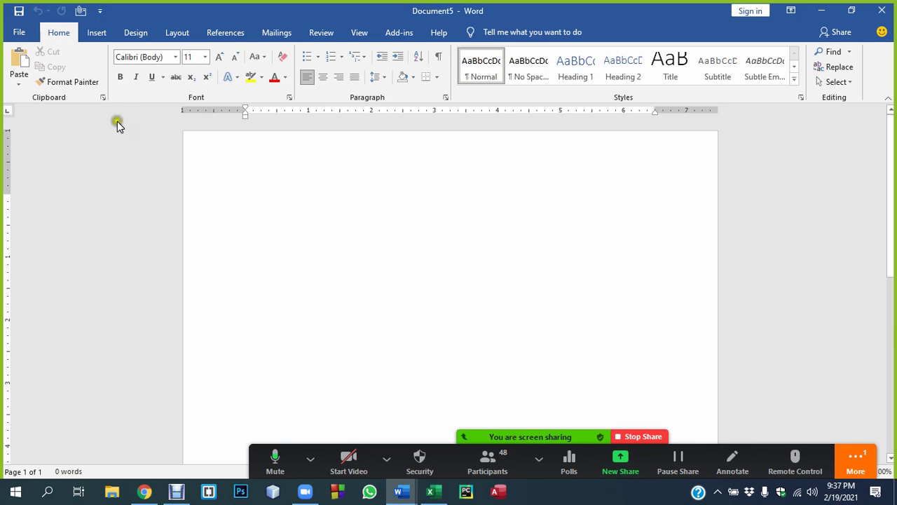
# Save the blank document as ABC.docx in the Desktop's MS Word folder
pyautogui.click(19, 32)
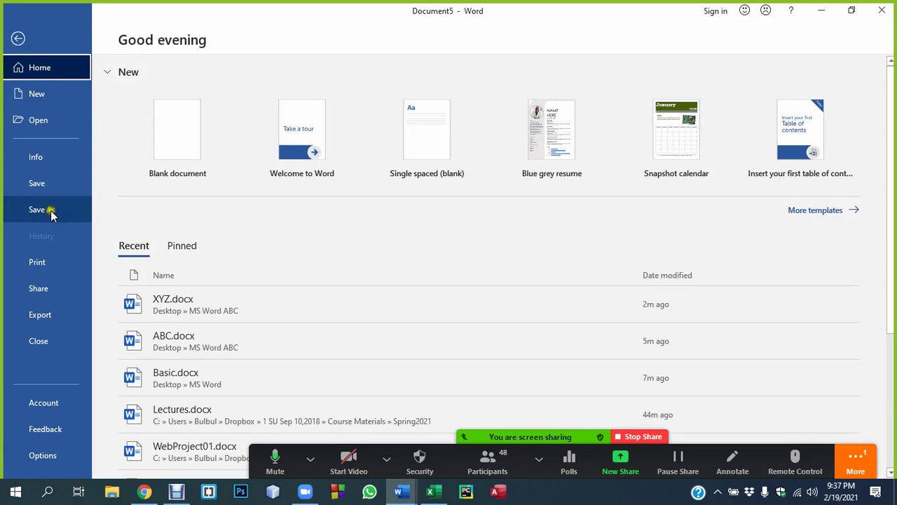
pyautogui.press('Escape')
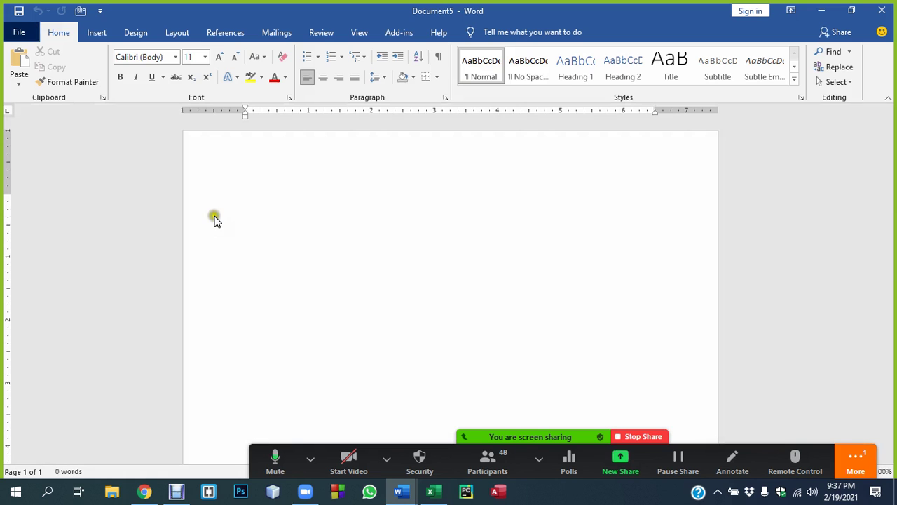
pyautogui.hotkey('ctrl', 's')
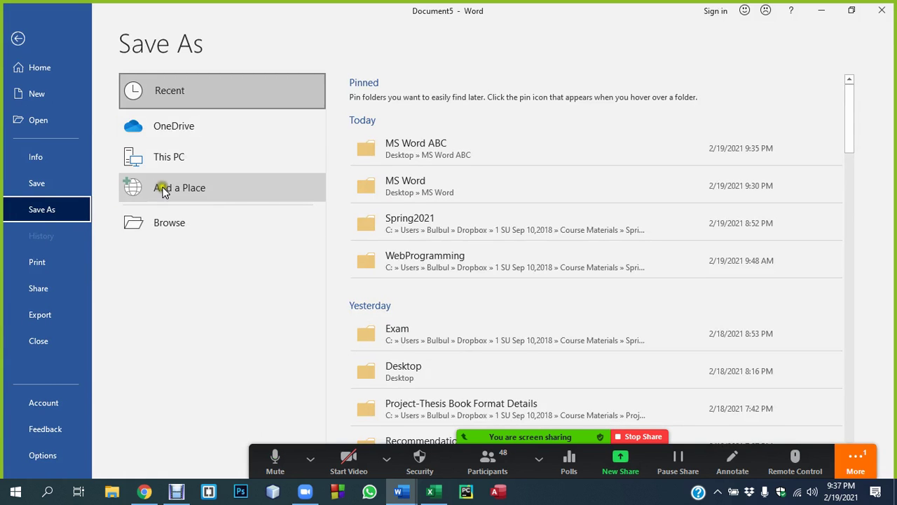
pyautogui.click(224, 160)
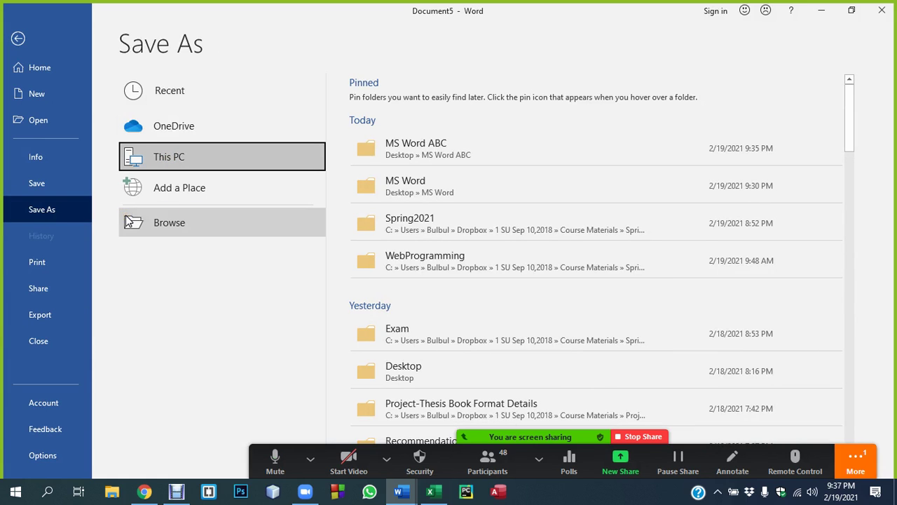
pyautogui.doubleClick(162, 157)
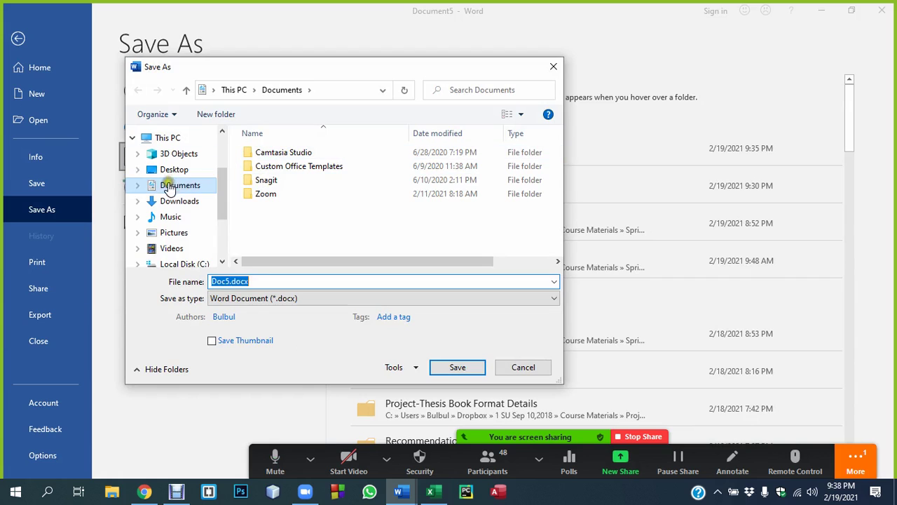
pyautogui.click(174, 169)
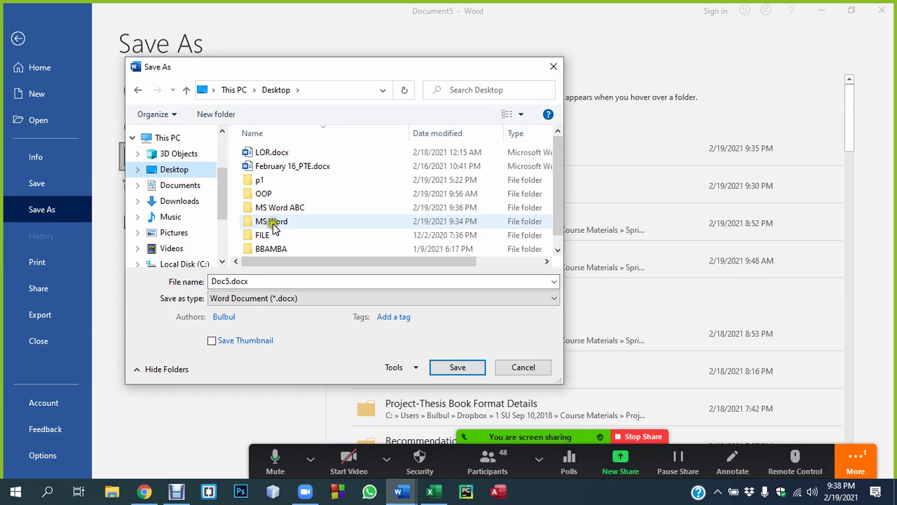
pyautogui.doubleClick(273, 222)
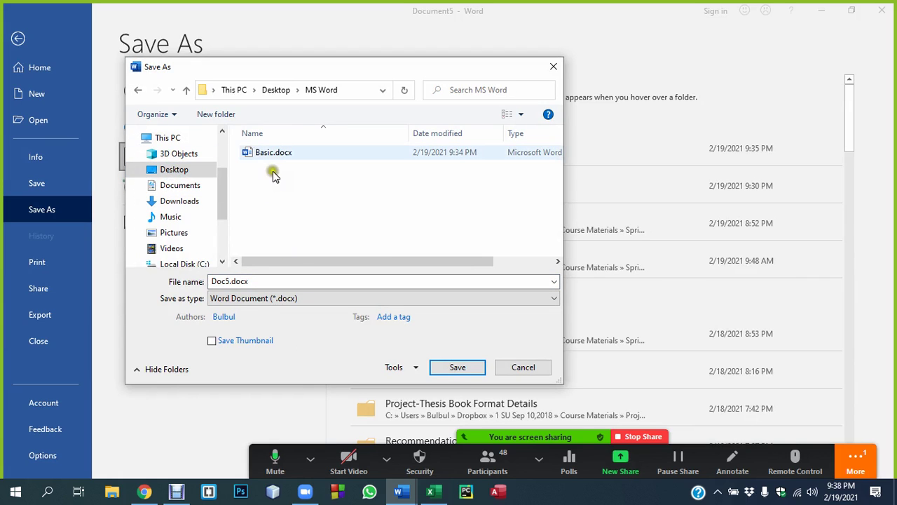
pyautogui.doubleClick(239, 281)
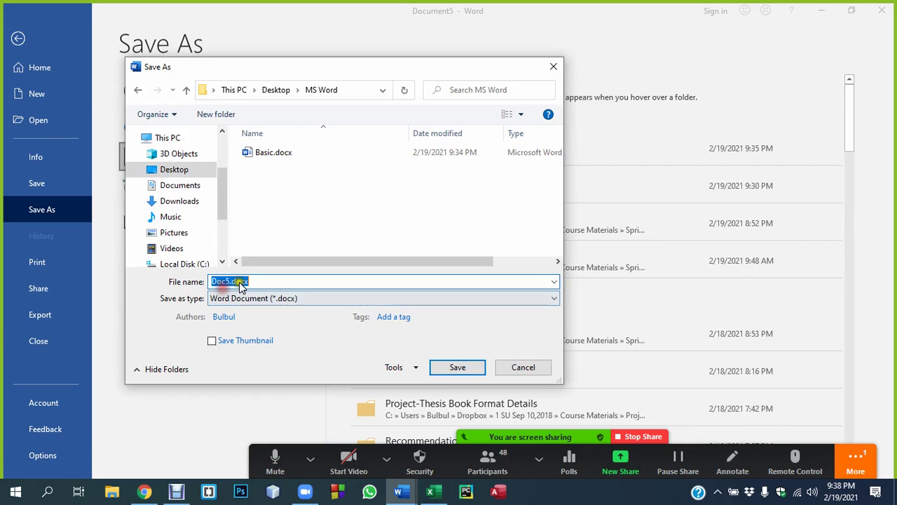
pyautogui.write('A')
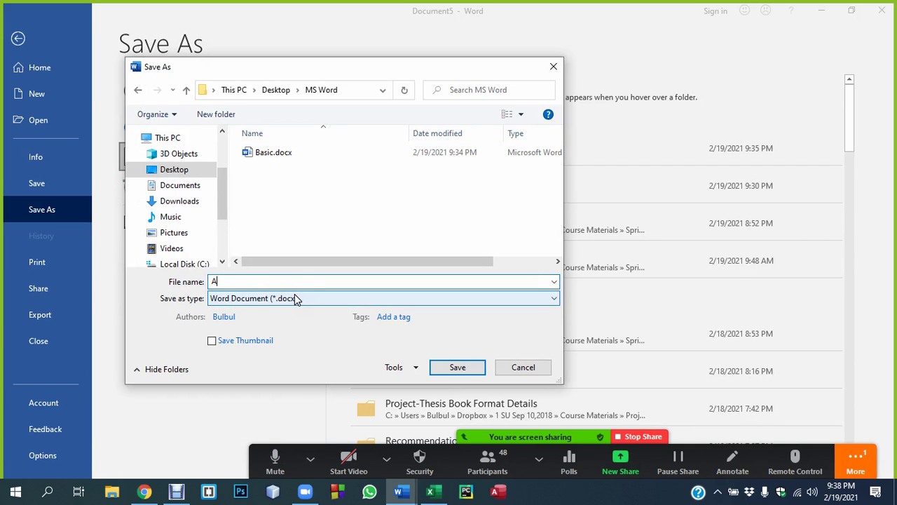
pyautogui.write('a')
pyautogui.press('BackSpace')
pyautogui.write('BC')
pyautogui.press('Return')
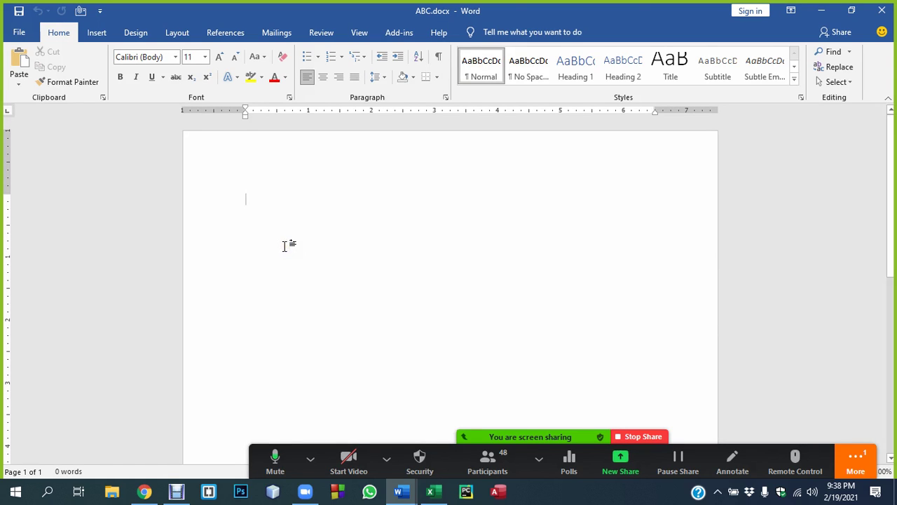
# Type 'Hello Everyone!' at the top of ABC.docx, then select and deselect it
pyautogui.write('Hello Everyone!')
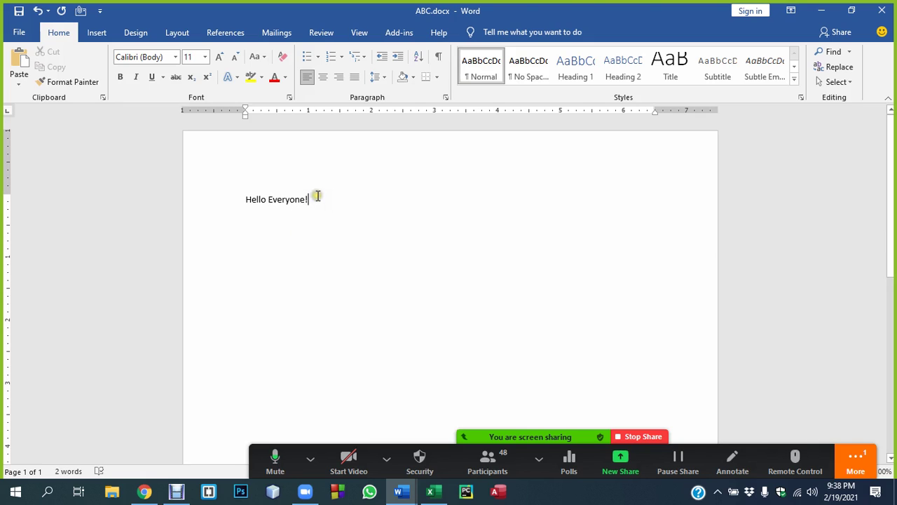
pyautogui.moveTo(226, 198); pyautogui.dragTo(309, 225)
pyautogui.click(309, 225)
# Start closing ABC.docx but cancel, then select parts of the 'Hello Everyone!' line
pyautogui.click(882, 10)
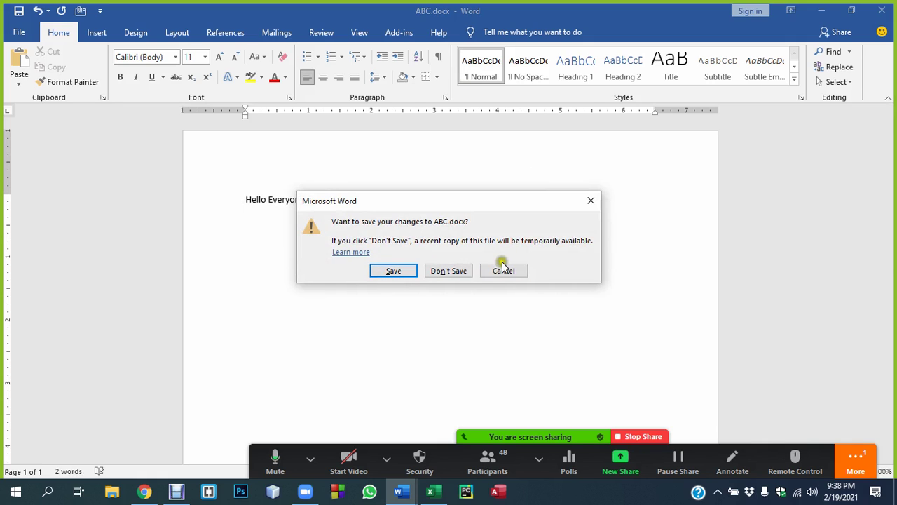
pyautogui.click(593, 202)
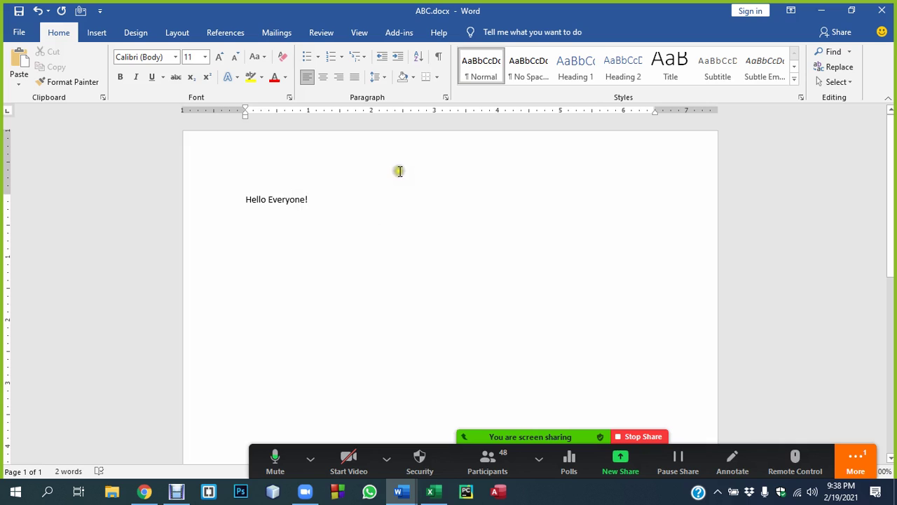
pyautogui.moveTo(216, 202); pyautogui.dragTo(343, 209)
pyautogui.click(340, 208)
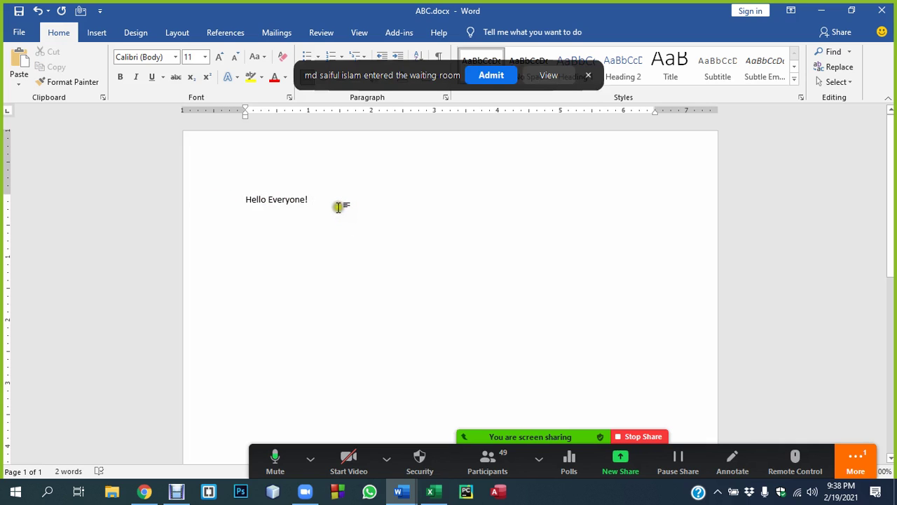
pyautogui.click(500, 75)
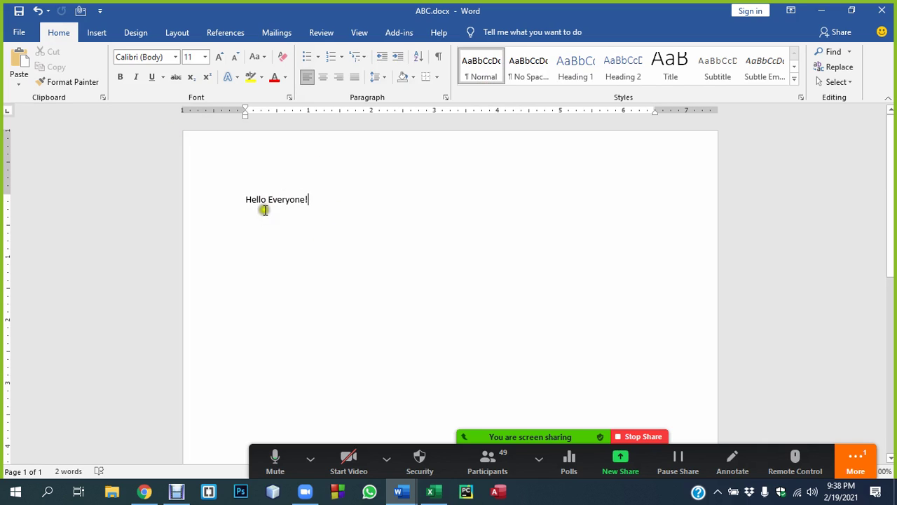
pyautogui.moveTo(244, 199); pyautogui.dragTo(308, 200)
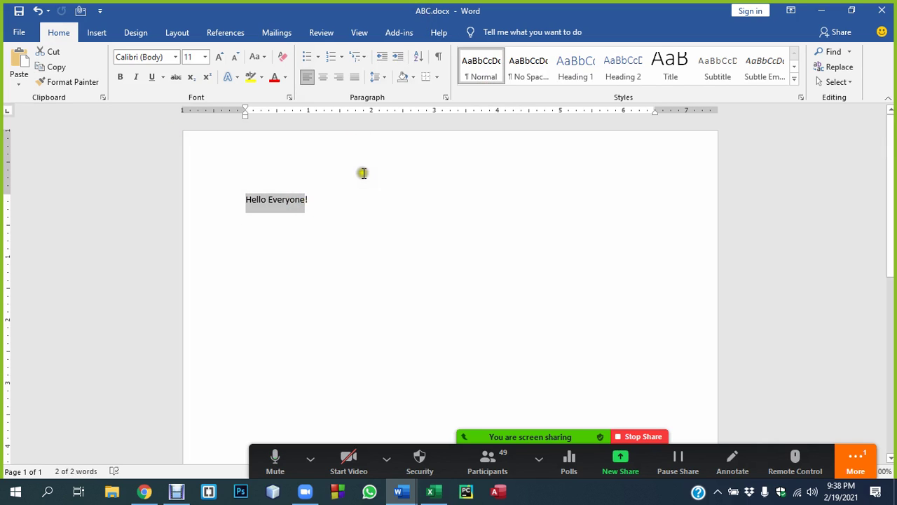
pyautogui.click(345, 185)
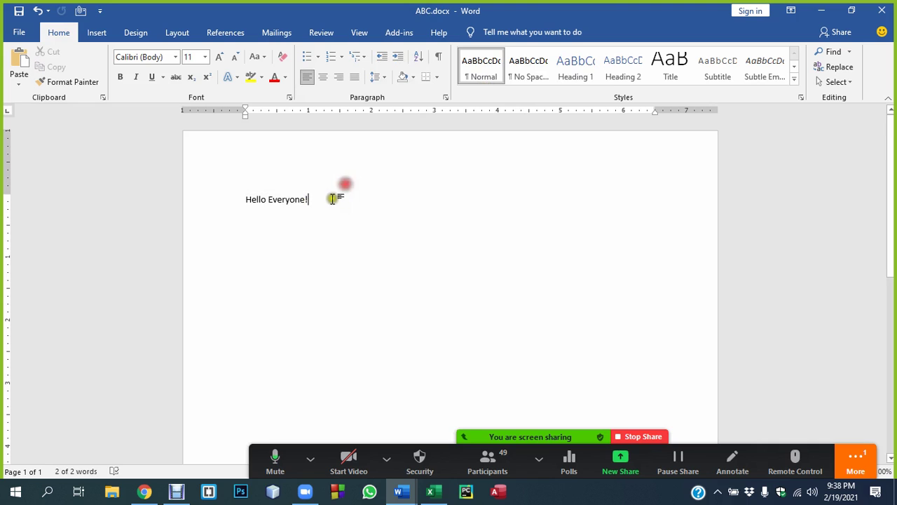
# Close ABC.docx and Basic.docx, then select the MS Word folder on the desktop
pyautogui.click(870, 14)
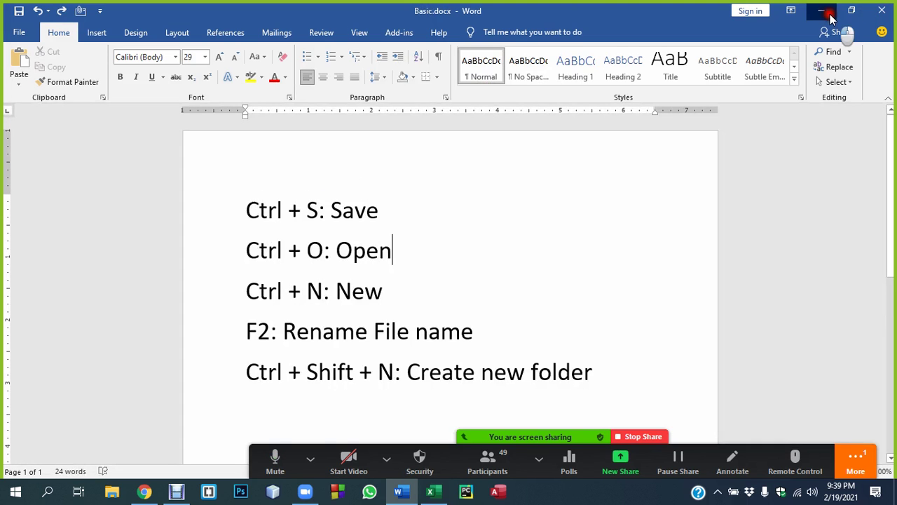
pyautogui.click(869, 14)
pyautogui.click(124, 95)
# Open ABC.docx from MS Word, add 'Welcome Everyone!' below, then close and answer the save prompt
pyautogui.doubleClick(123, 95)
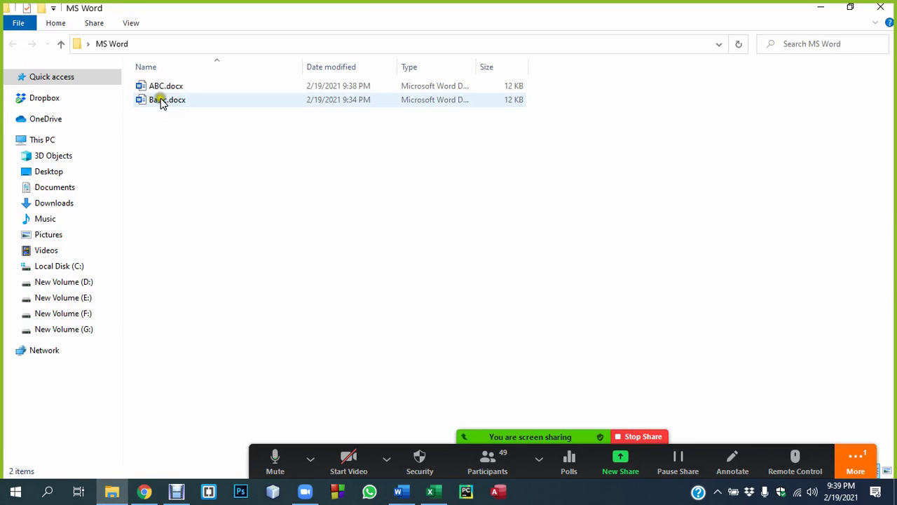
pyautogui.doubleClick(166, 86)
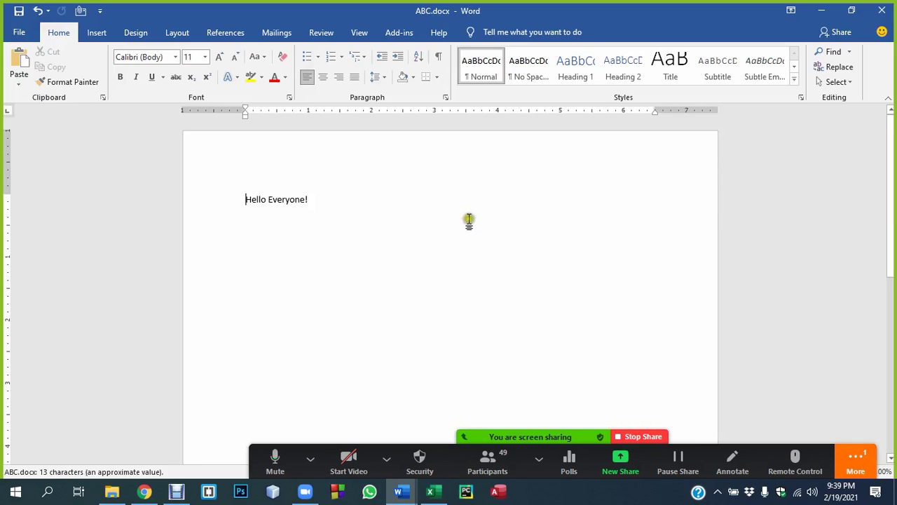
pyautogui.press('End')
pyautogui.press('Return')
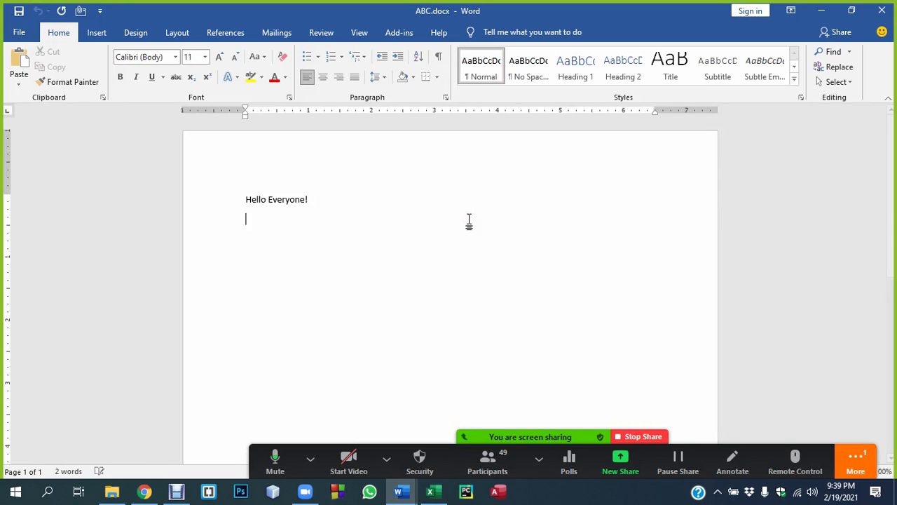
pyautogui.write('Welcome Everyone!')
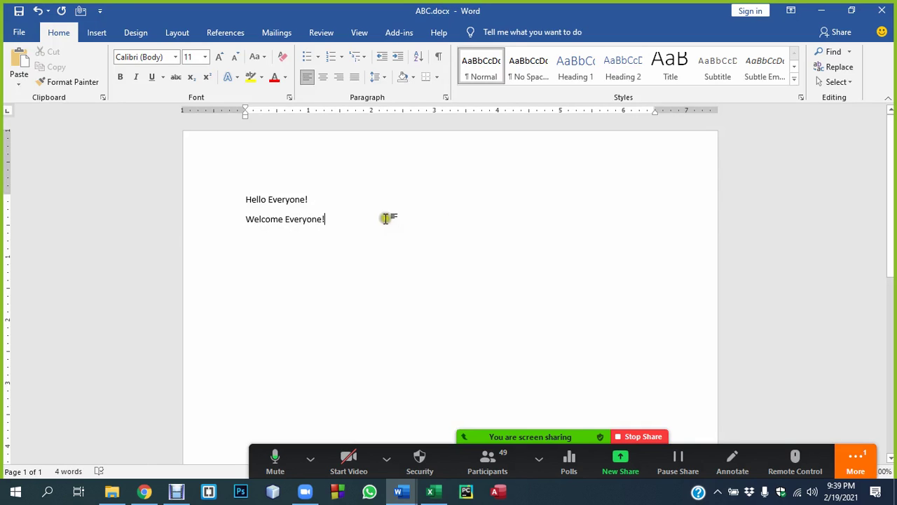
pyautogui.click(190, 221)
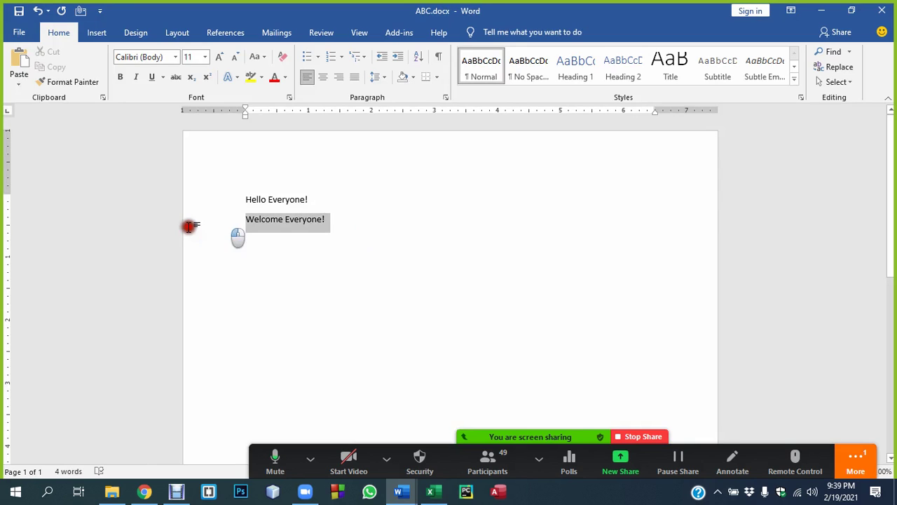
pyautogui.hotkey('ctrl', 'w')
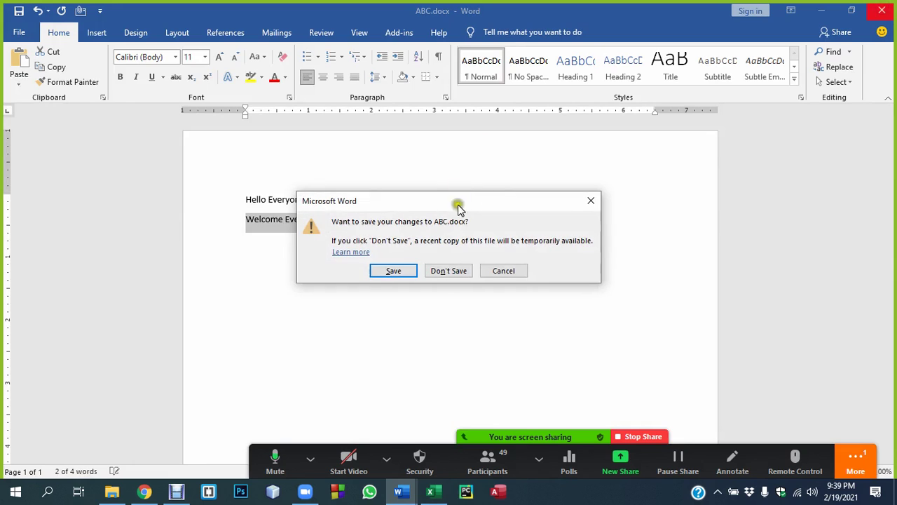
pyautogui.click(437, 272)
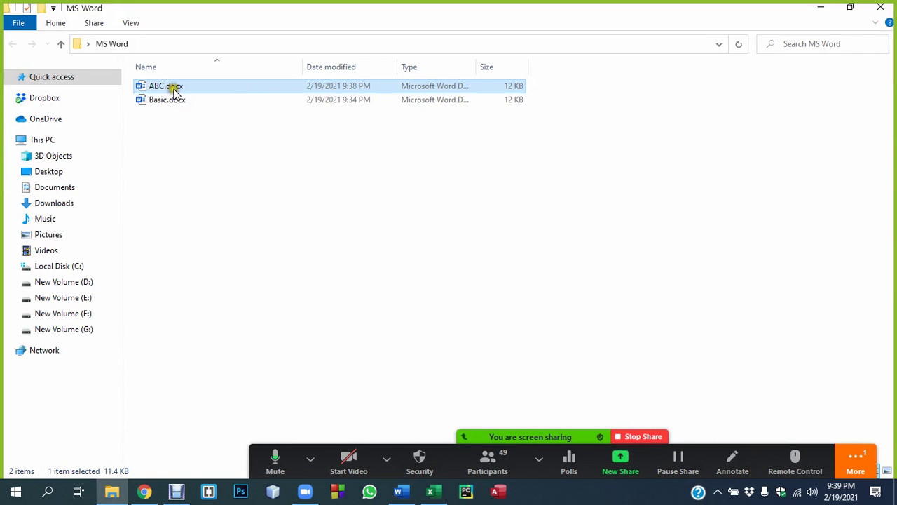
# Reopen ABC.docx from the MS Word folder and start a new line below Hello Everyone!
pyautogui.doubleClick(171, 86)
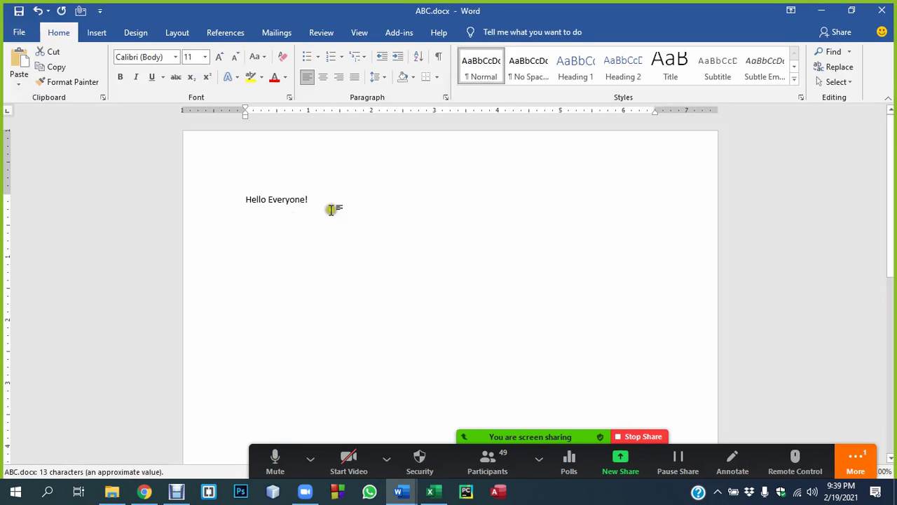
pyautogui.click(313, 200)
pyautogui.press('Return')
pyautogui.write('Welcome Everyone!')
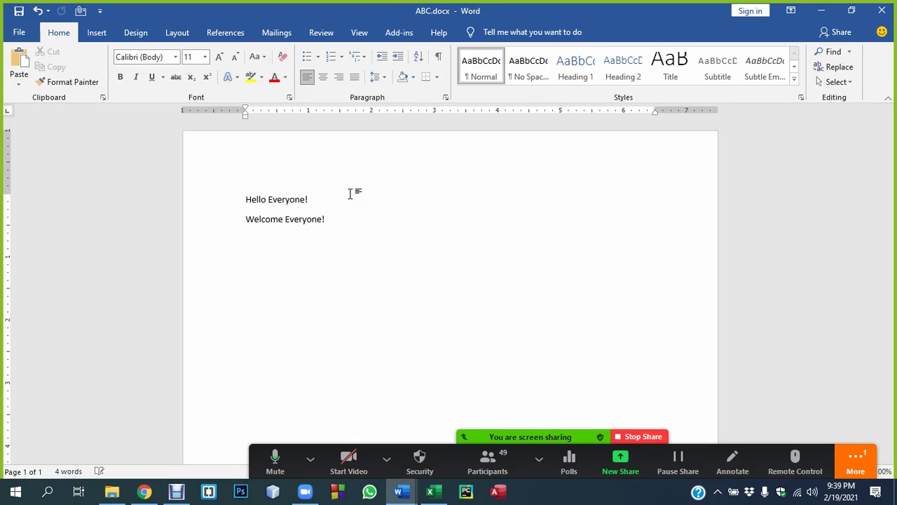
# Bring up the Save As dialog with F12, then cancel it
pyautogui.click(367, 212)
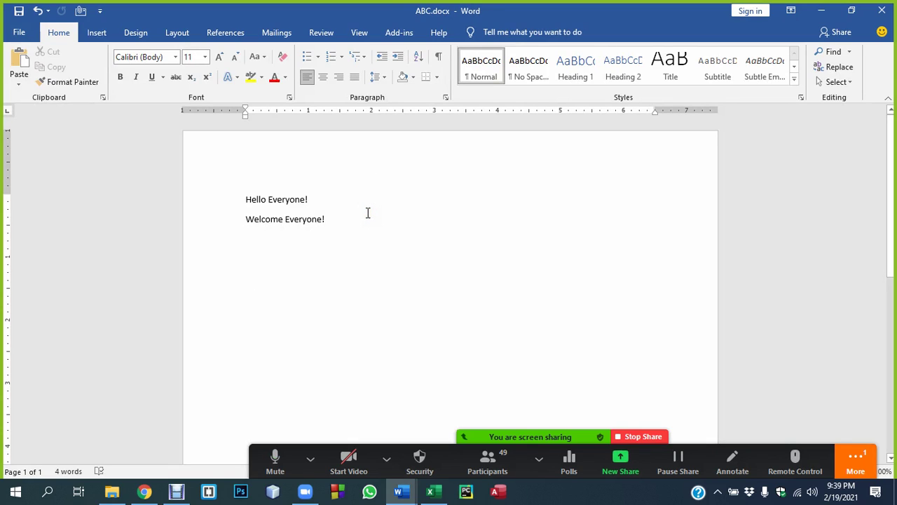
pyautogui.press('F12')
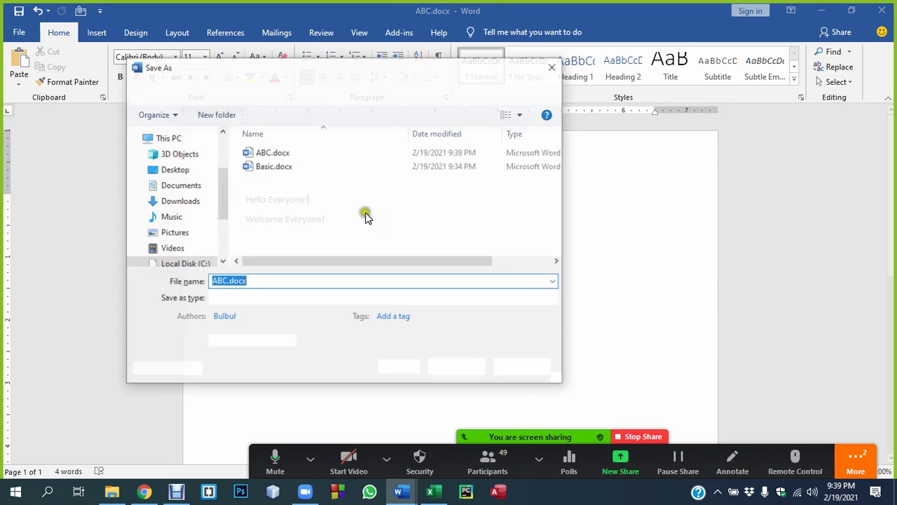
pyautogui.click(555, 64)
# Select both greeting lines several times, then go to the File backstage view
pyautogui.moveTo(227, 200); pyautogui.dragTo(317, 222)
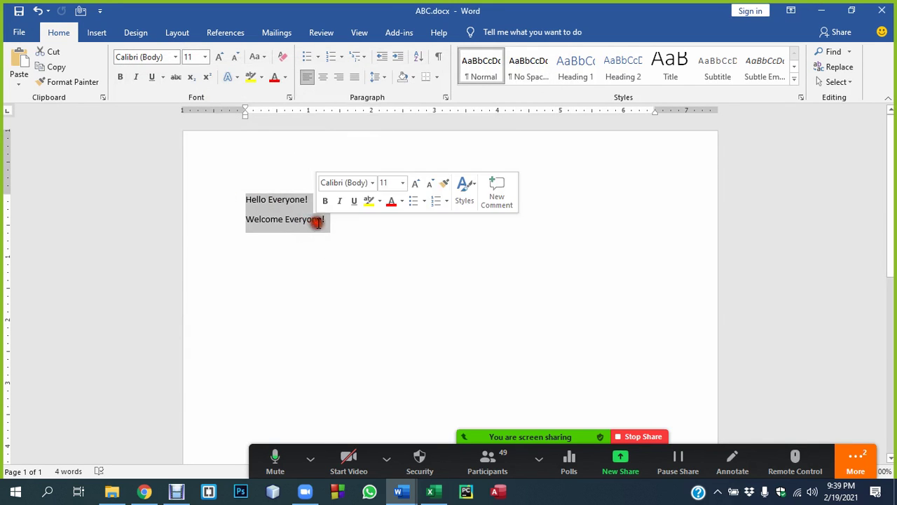
pyautogui.click(331, 236)
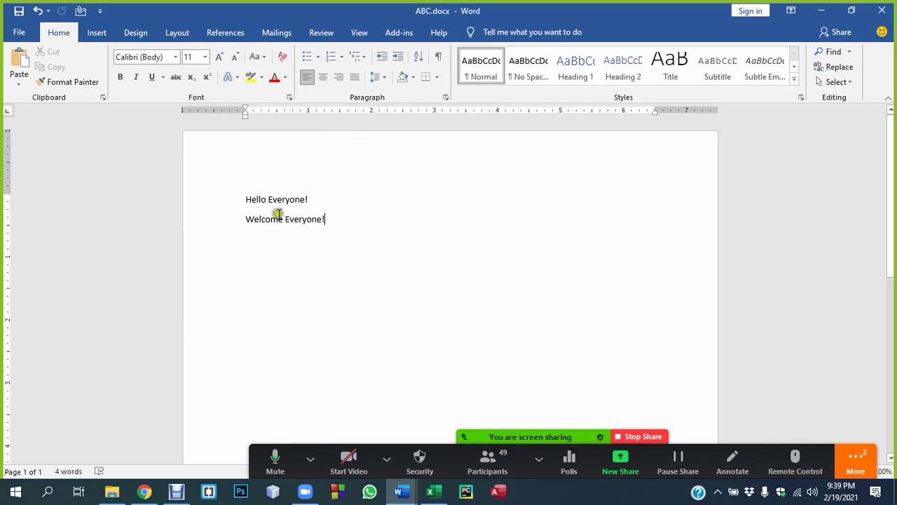
pyautogui.moveTo(245, 199); pyautogui.dragTo(335, 226)
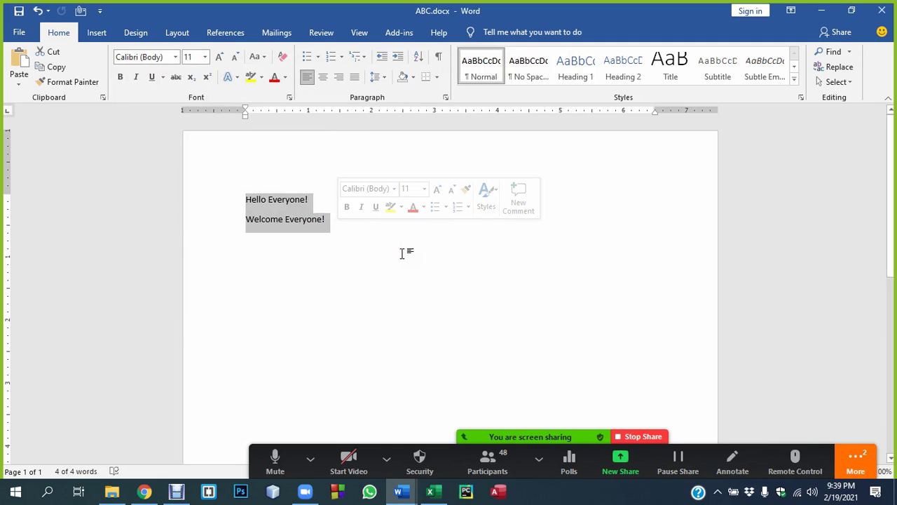
pyautogui.click(360, 248)
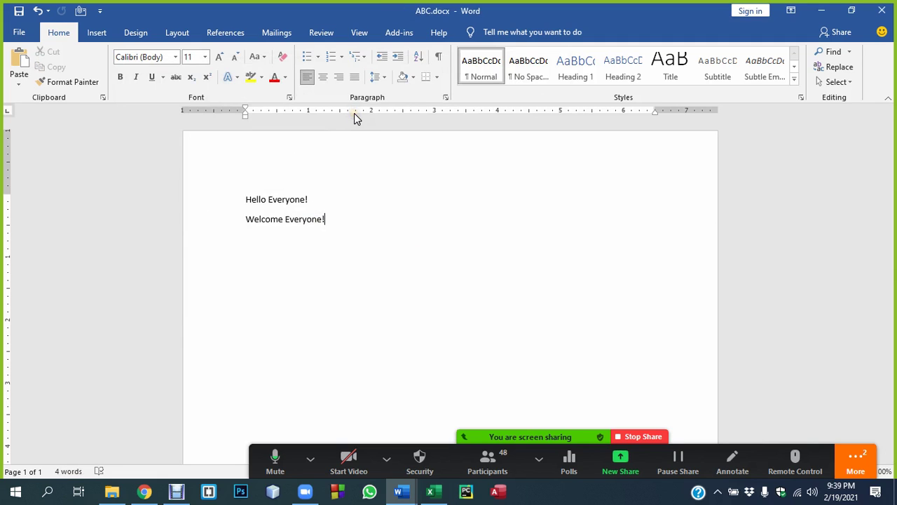
pyautogui.moveTo(245, 198); pyautogui.dragTo(333, 222)
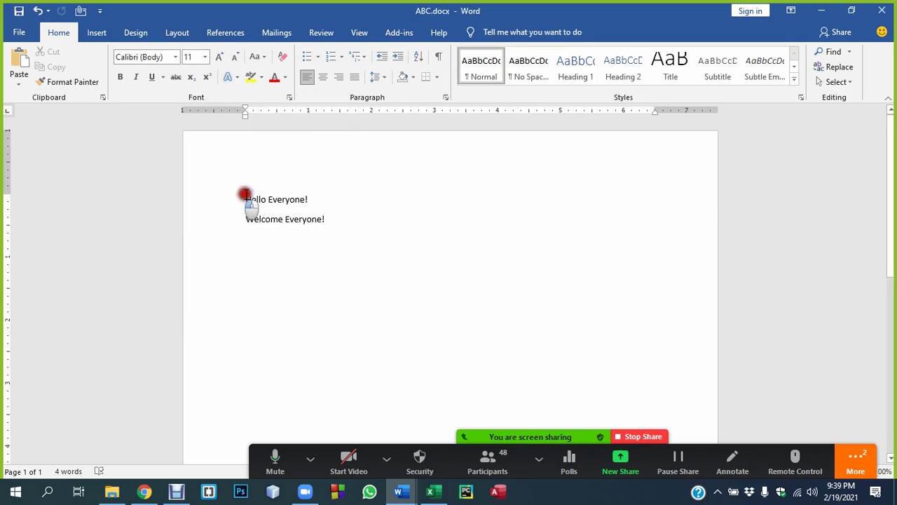
pyautogui.click(333, 222)
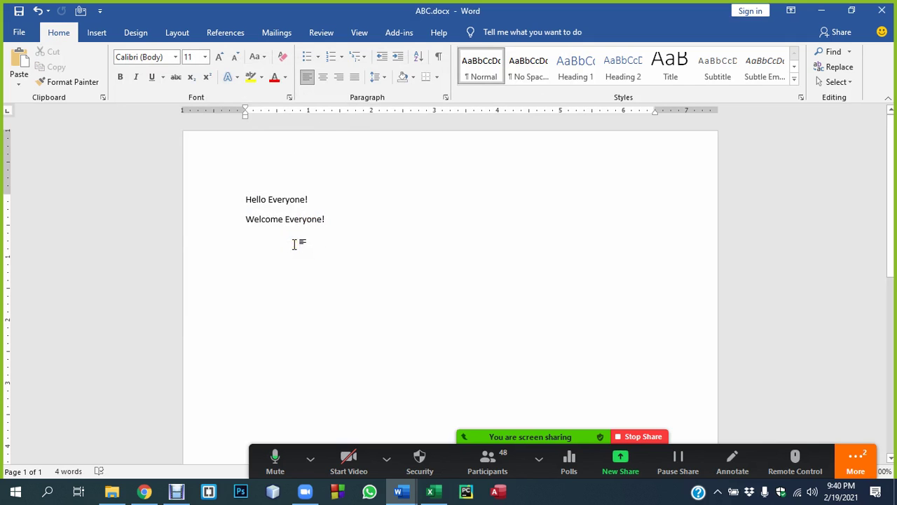
pyautogui.moveTo(245, 198); pyautogui.dragTo(319, 226)
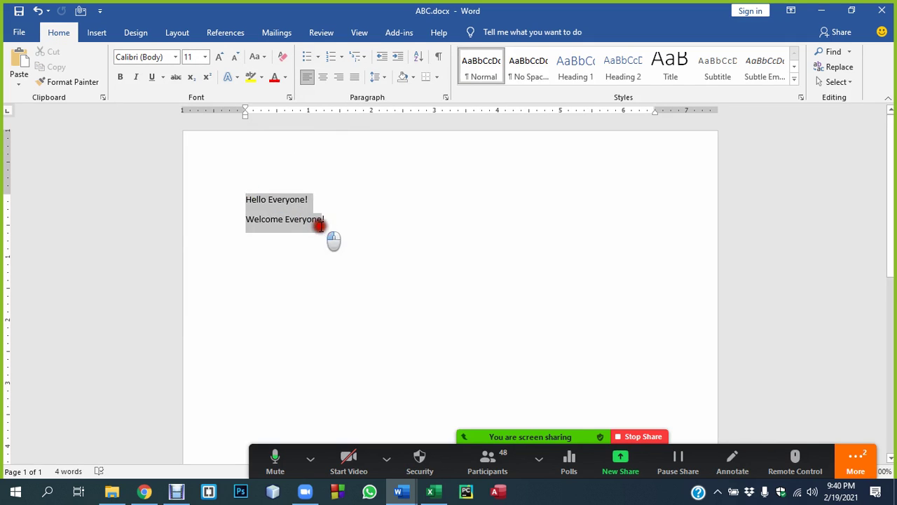
pyautogui.click(329, 239)
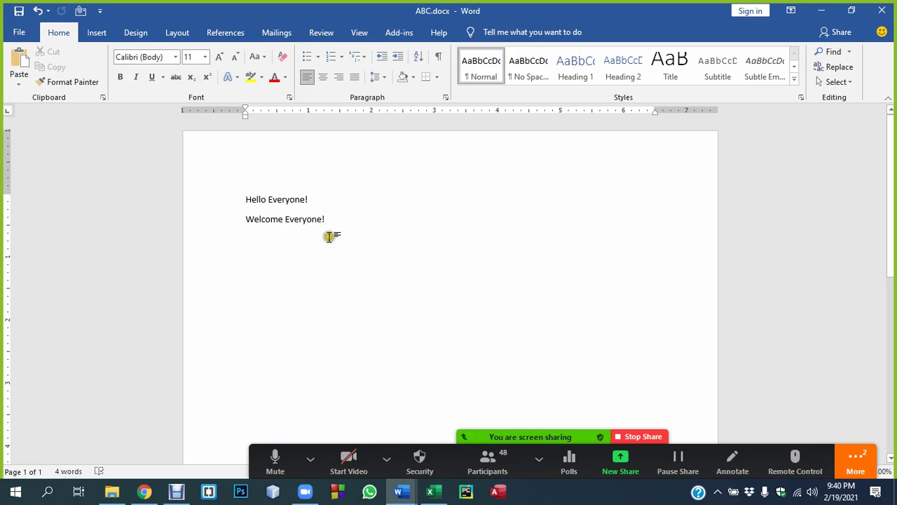
pyautogui.click(19, 32)
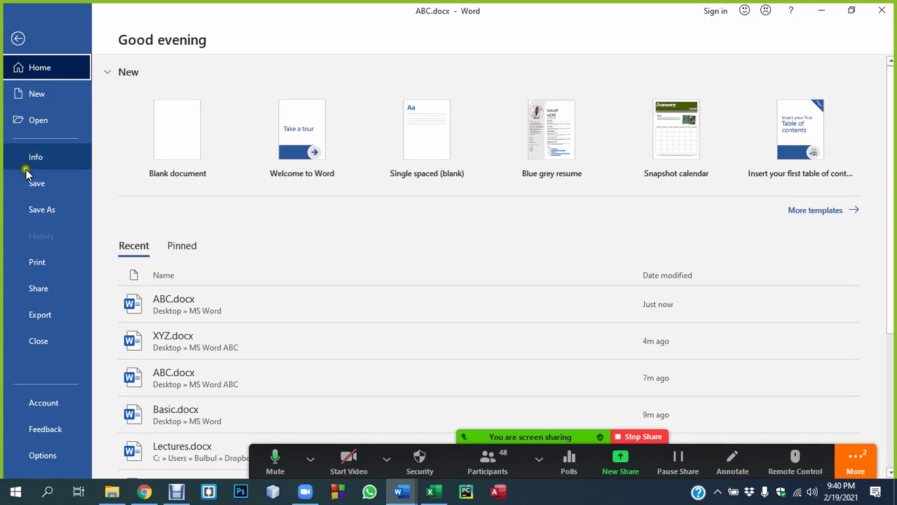
# Save ABC.docx through Save As and return to its editing page
pyautogui.click(68, 212)
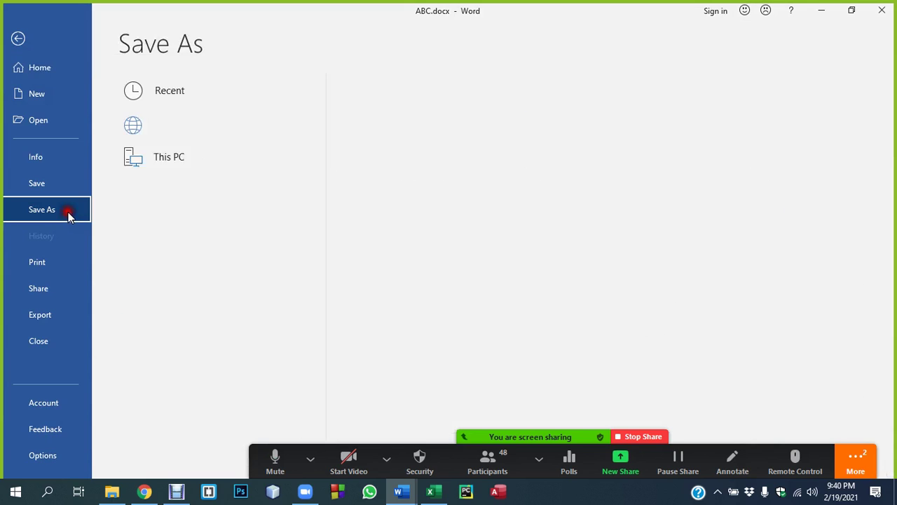
pyautogui.click(46, 184)
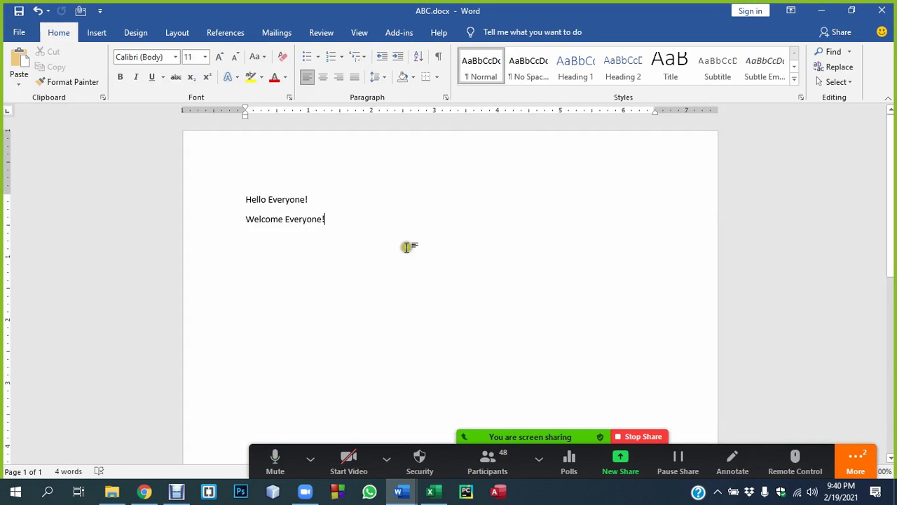
pyautogui.click(357, 200)
pyautogui.click(400, 491)
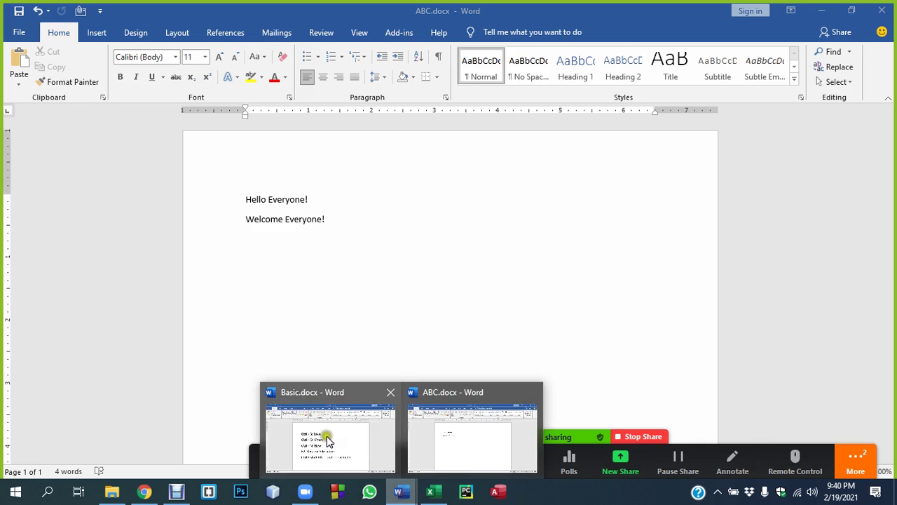
# In Basic.docx, add the line 'F12: Save as' below the F2 entry
pyautogui.click(327, 440)
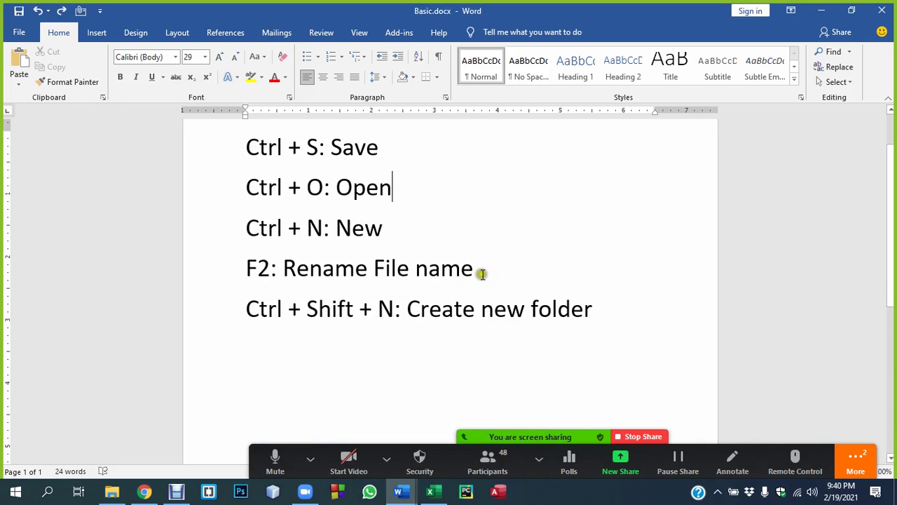
pyautogui.click(482, 274)
pyautogui.press('Return')
pyautogui.write('F1')
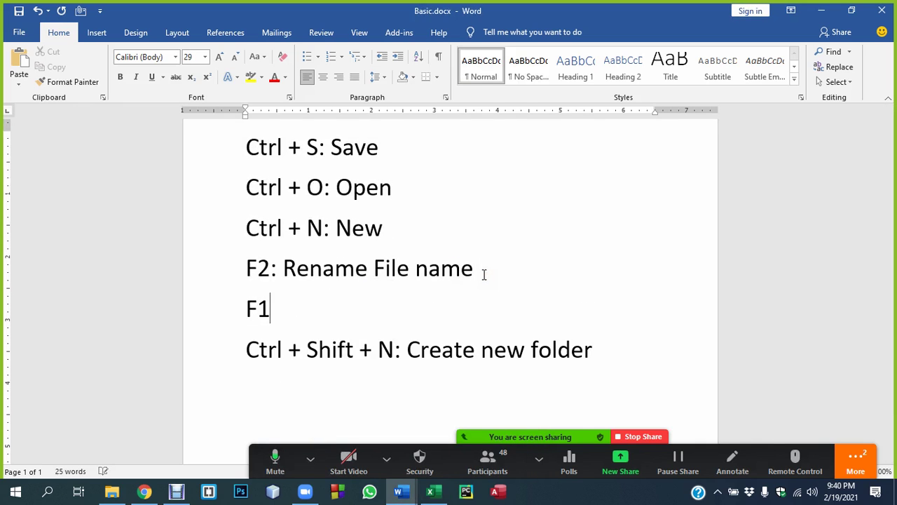
pyautogui.write('2: Sav')
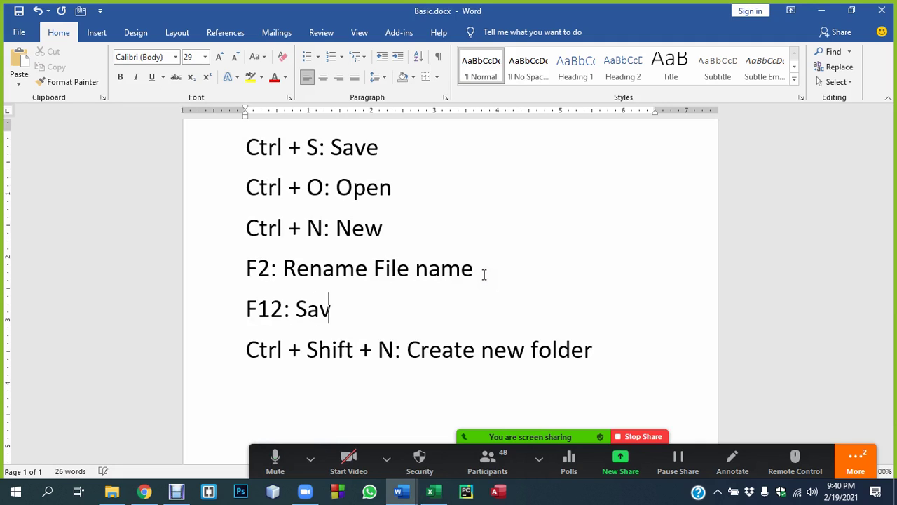
pyautogui.write('e as')
pyautogui.click(397, 269)
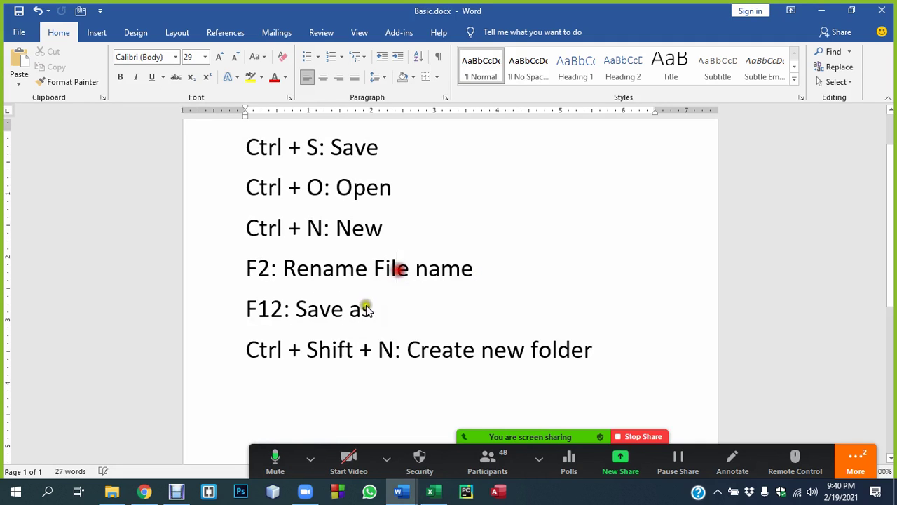
pyautogui.click(269, 309)
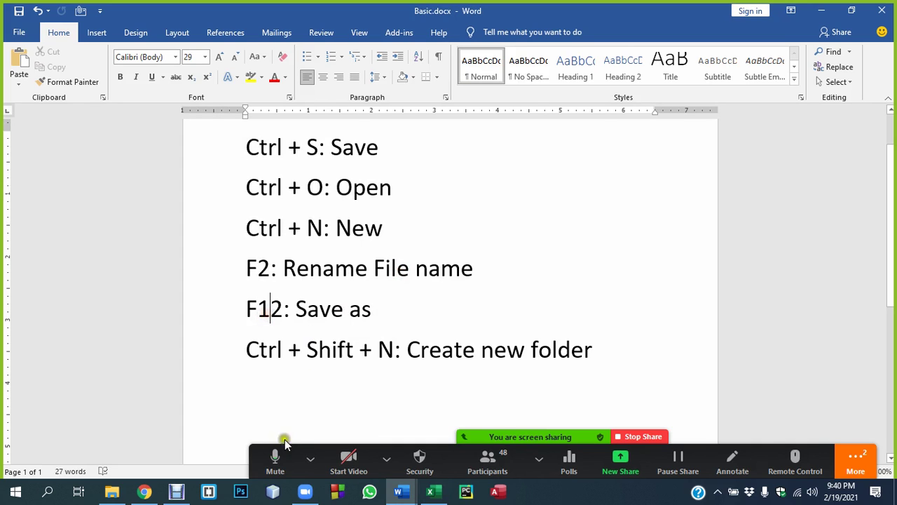
pyautogui.click(311, 459)
pyautogui.click(399, 491)
pyautogui.click(476, 431)
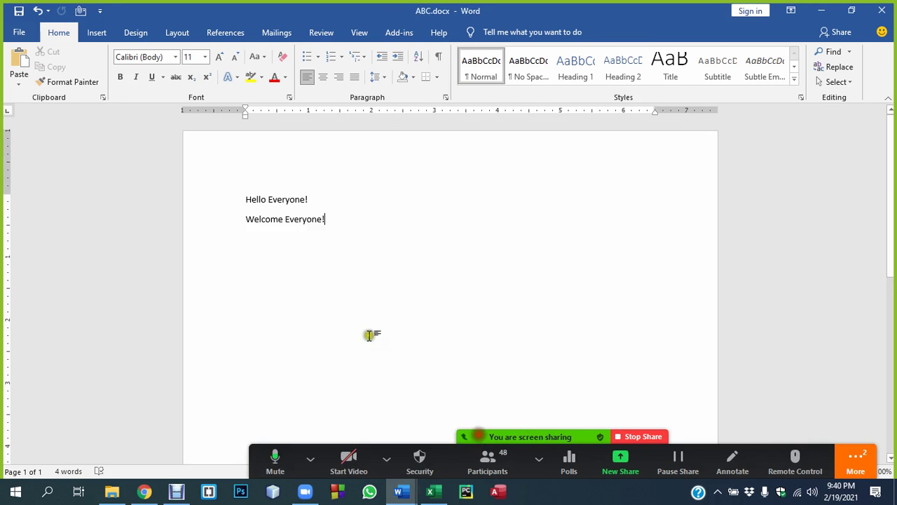
pyautogui.press('F12')
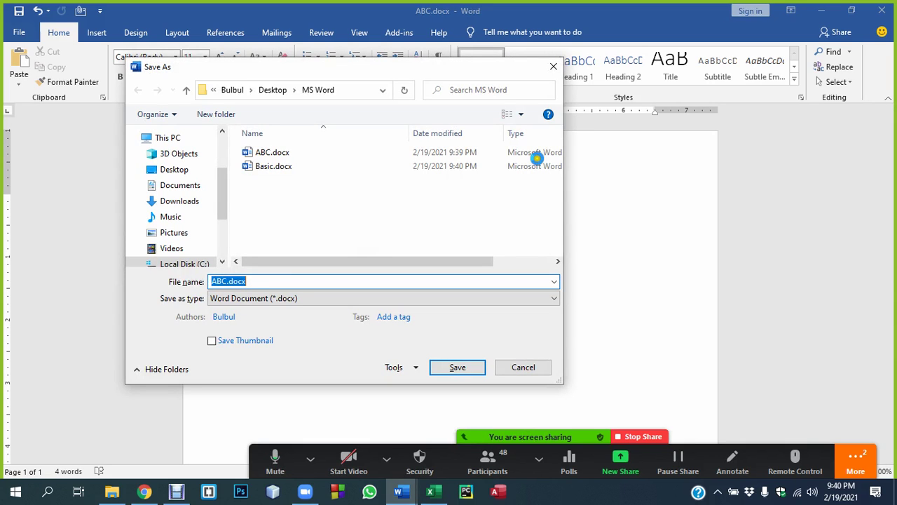
pyautogui.click(553, 67)
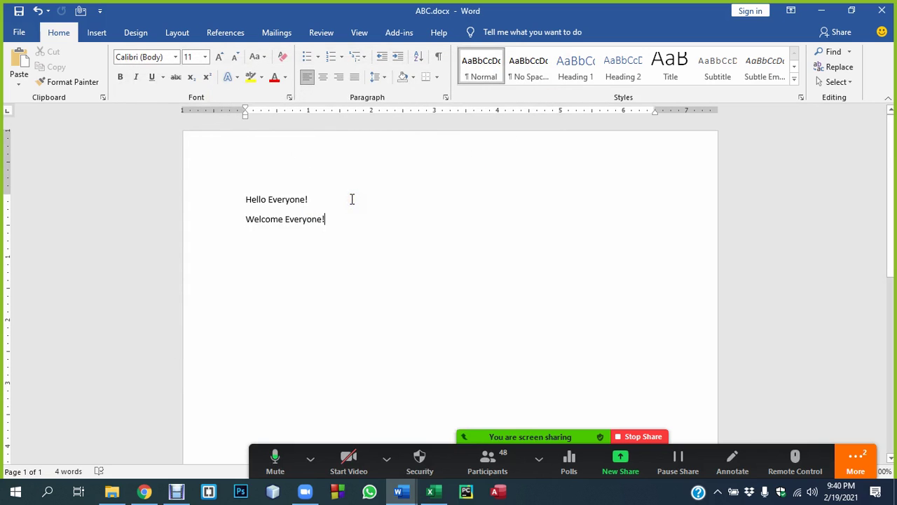
pyautogui.press('F12')
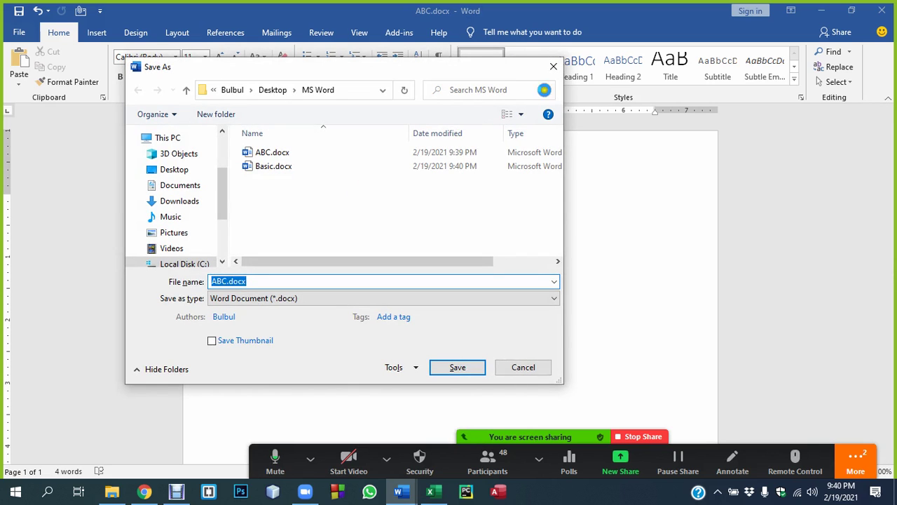
pyautogui.click(553, 66)
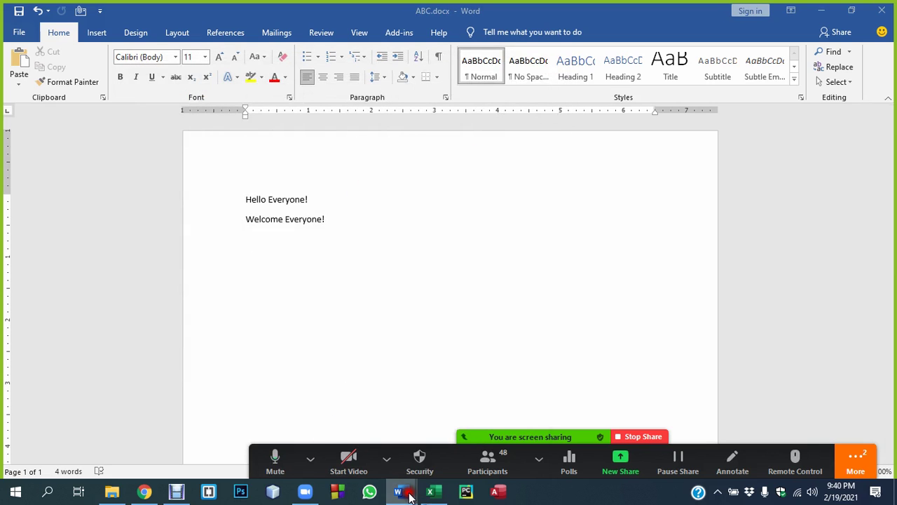
# Select all six Basic.docx shortcut lines and shrink them from 29 to 21 pt
pyautogui.moveTo(399, 492)
pyautogui.click(369, 449)
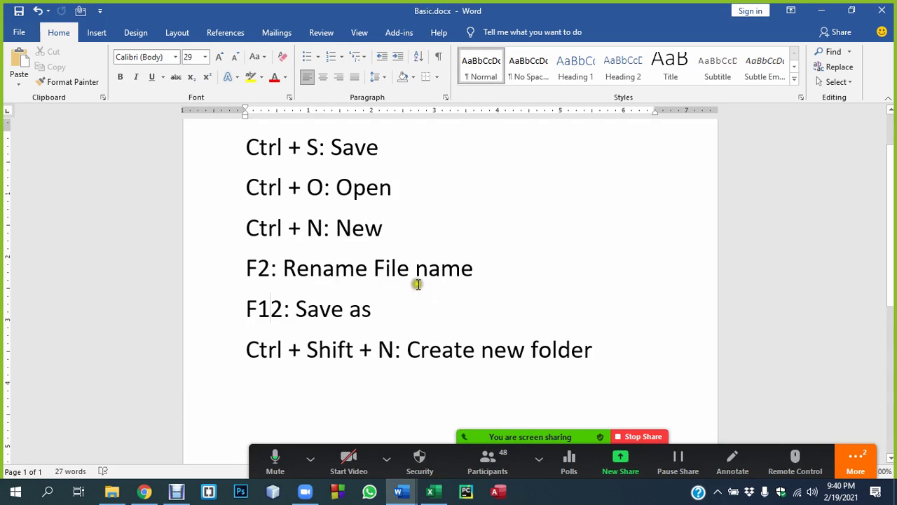
pyautogui.scroll(1, 477, 281)
pyautogui.click(596, 383)
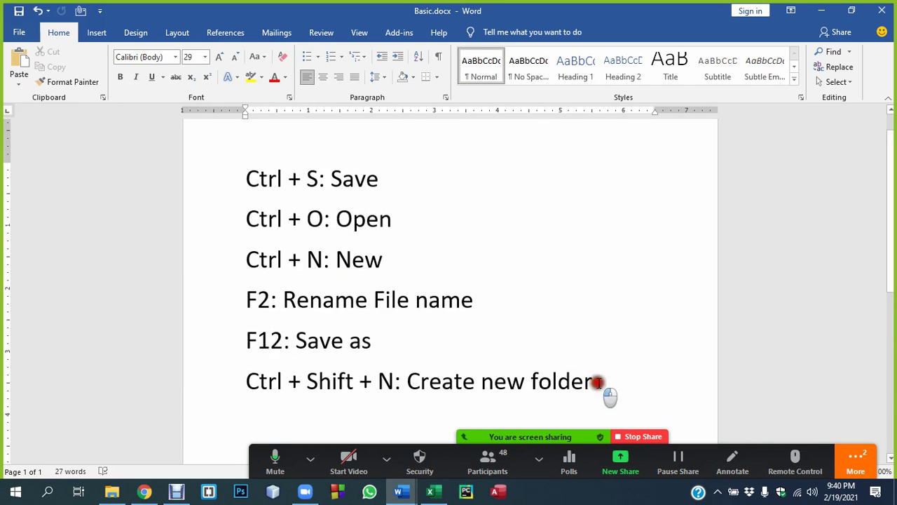
pyautogui.moveTo(596, 382); pyautogui.dragTo(224, 175)
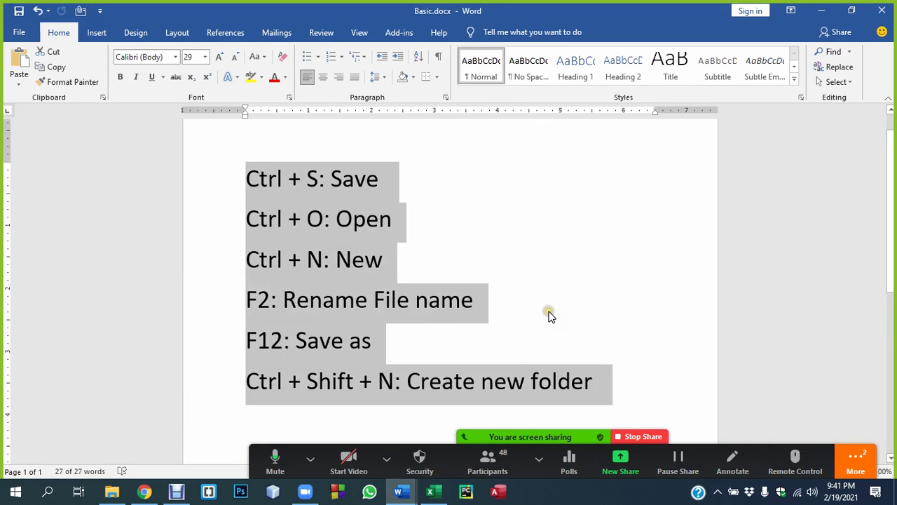
pyautogui.hotkey('ctrl', '[')
pyautogui.hotkey('ctrl', '[')
pyautogui.hotkey('ctrl', '[')
pyautogui.hotkey('ctrl', '[')
pyautogui.hotkey('ctrl', '[')
pyautogui.hotkey('ctrl', '[')
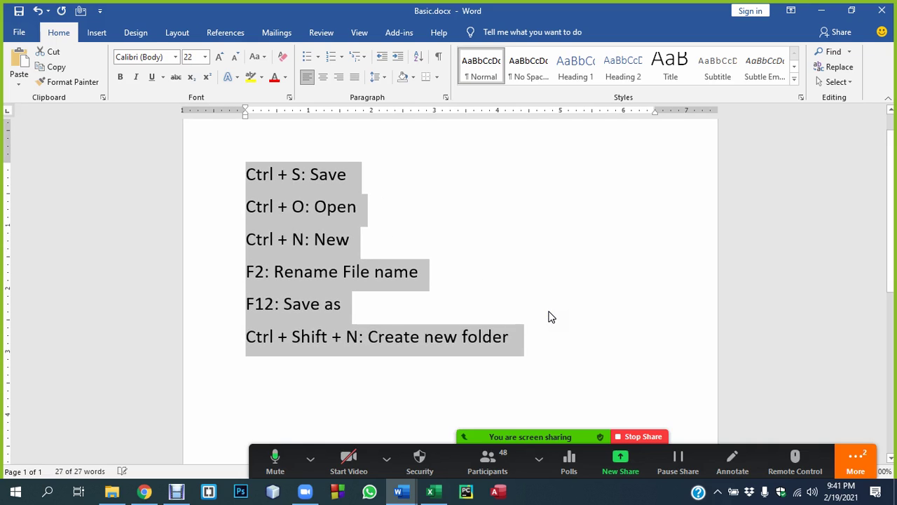
pyautogui.hotkey('ctrl', '[')
pyautogui.hotkey('ctrl', '[')
pyautogui.click(438, 251)
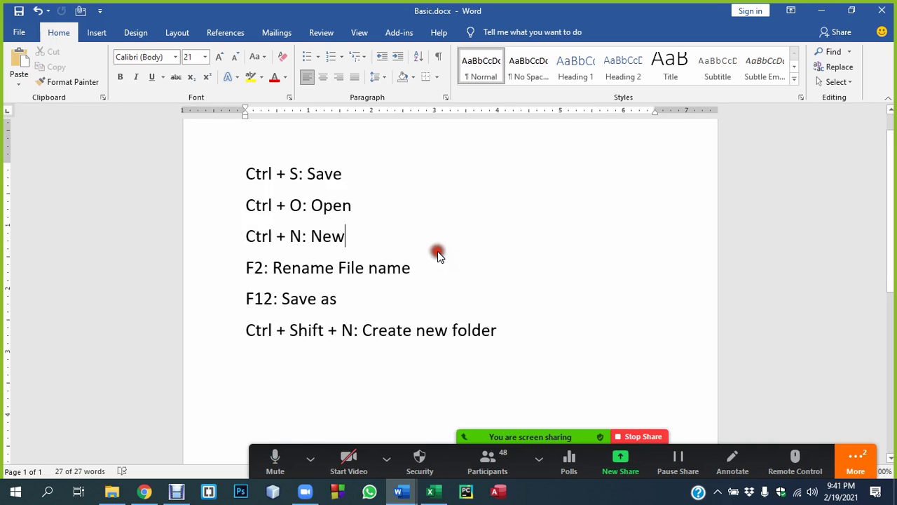
# Reselect the whole shortcut list, then switch back to ABC.docx
pyautogui.moveTo(516, 330)
pyautogui.mouseDown()
pyautogui.moveTo(349, 274)
pyautogui.moveTo(240, 180)
pyautogui.mouseUp()
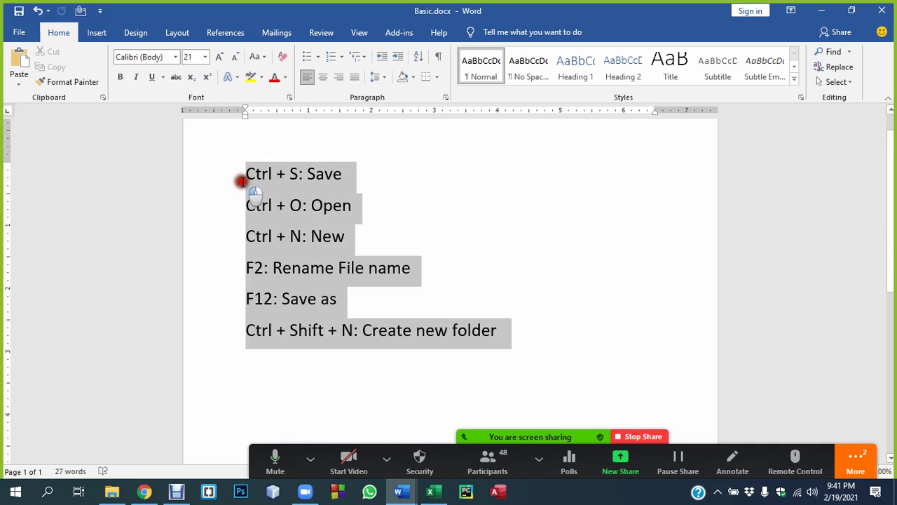
pyautogui.click(329, 206)
pyautogui.click(310, 458)
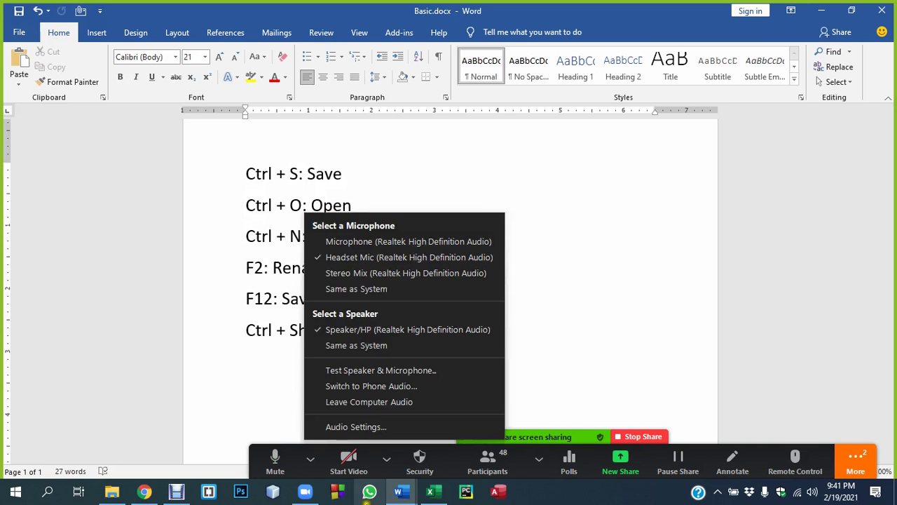
pyautogui.click(400, 490)
pyautogui.click(421, 420)
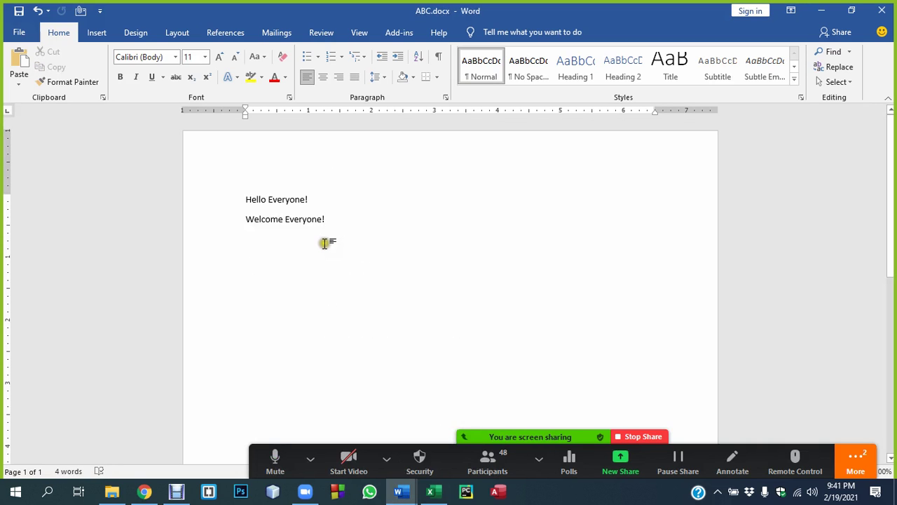
# Delete the Hello Everyone! and Welcome Everyone! lines from ABC.docx
pyautogui.click(177, 492)
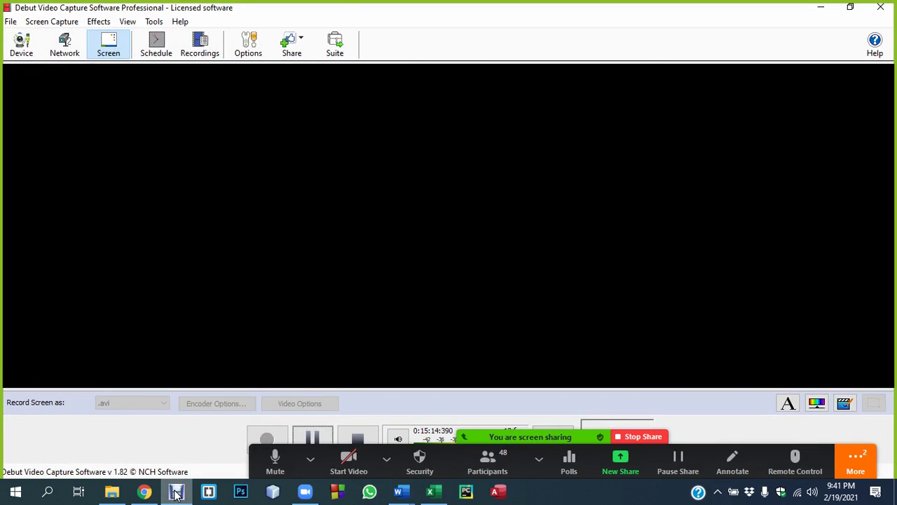
pyautogui.click(177, 492)
pyautogui.click(349, 218)
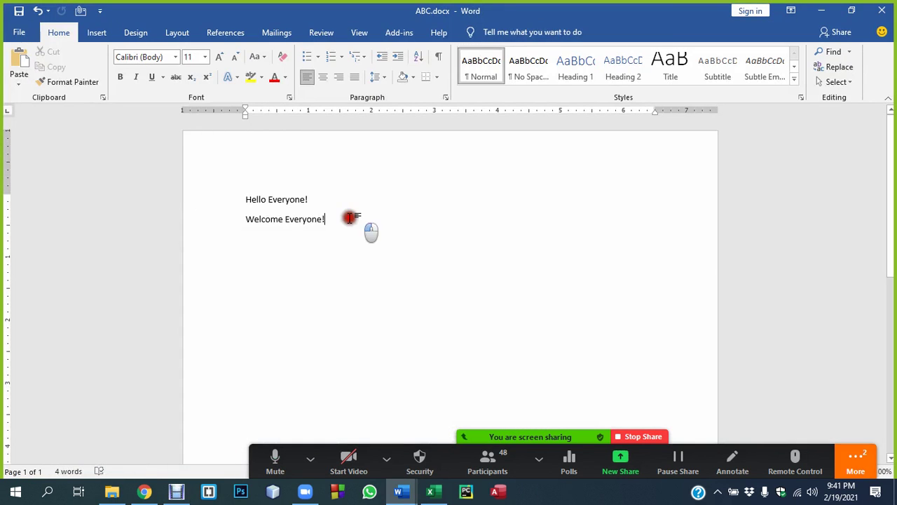
pyautogui.moveTo(349, 217); pyautogui.dragTo(242, 193)
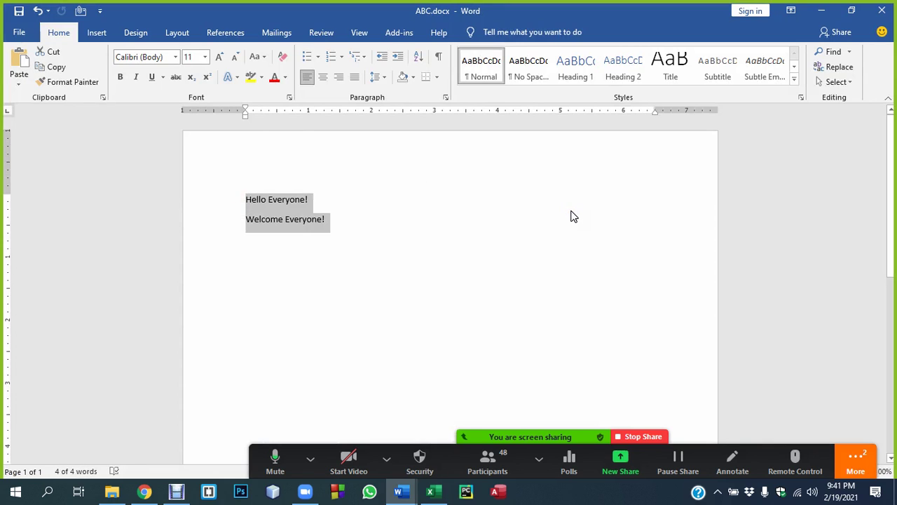
pyautogui.press('Delete')
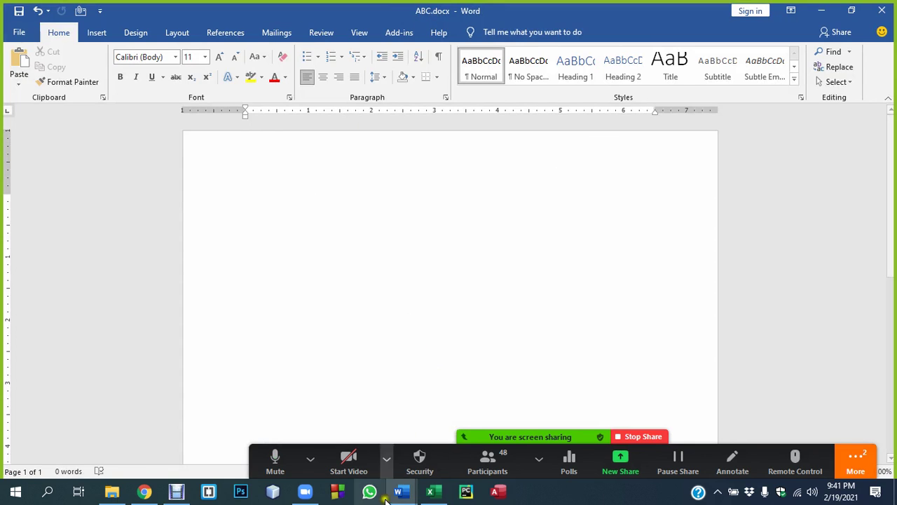
# Select Basic.docx's whole shortcut list, then return to the empty ABC.docx page
pyautogui.click(292, 425)
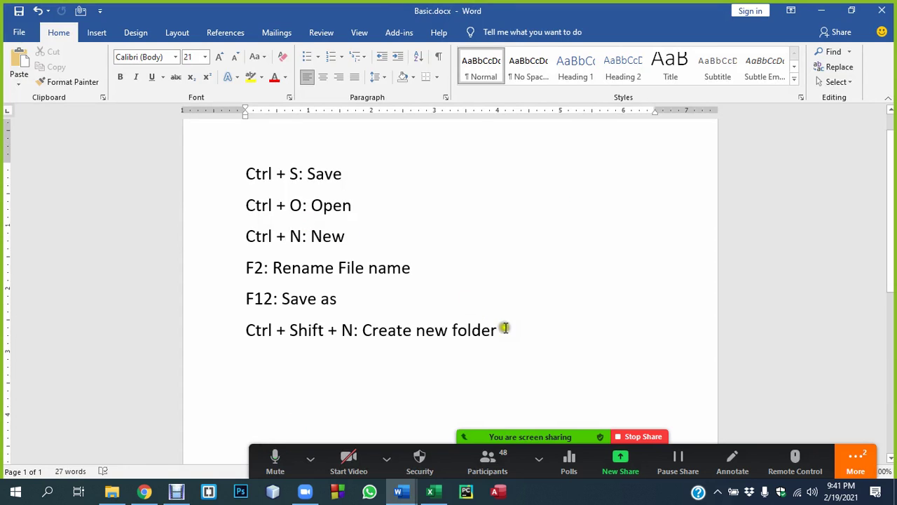
pyautogui.moveTo(504, 328)
pyautogui.mouseDown()
pyautogui.moveTo(255, 202)
pyautogui.moveTo(244, 180)
pyautogui.mouseUp()
pyautogui.click(401, 493)
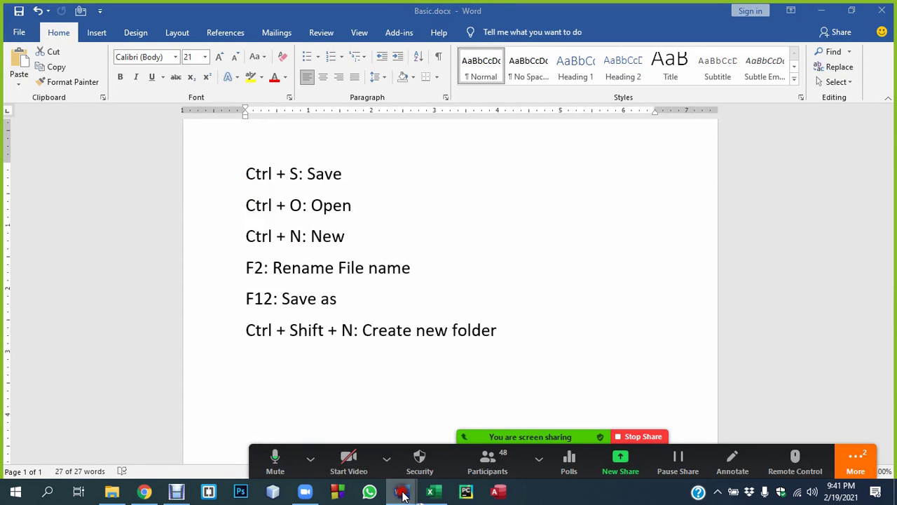
pyautogui.click(454, 446)
pyautogui.click(259, 201)
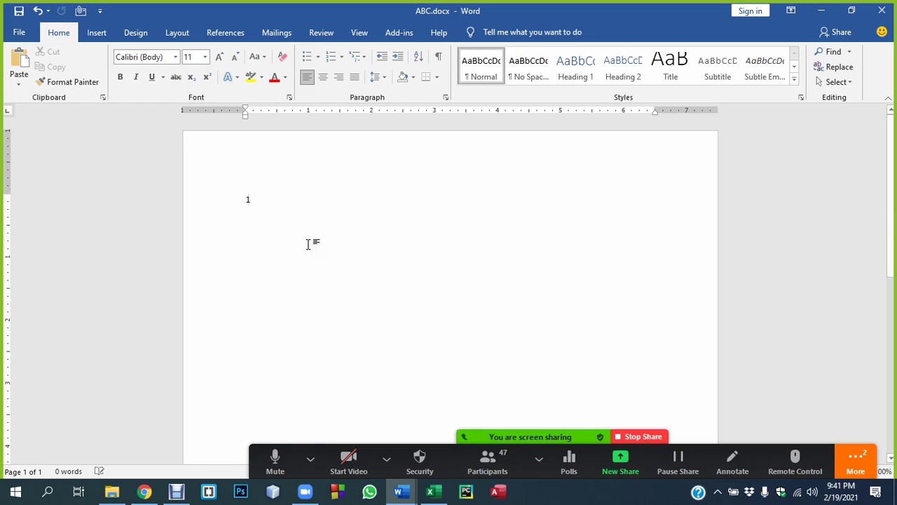
# Type and then delete the sample text '11pt (pixel)'
pyautogui.write('1')
pyautogui.write('()')
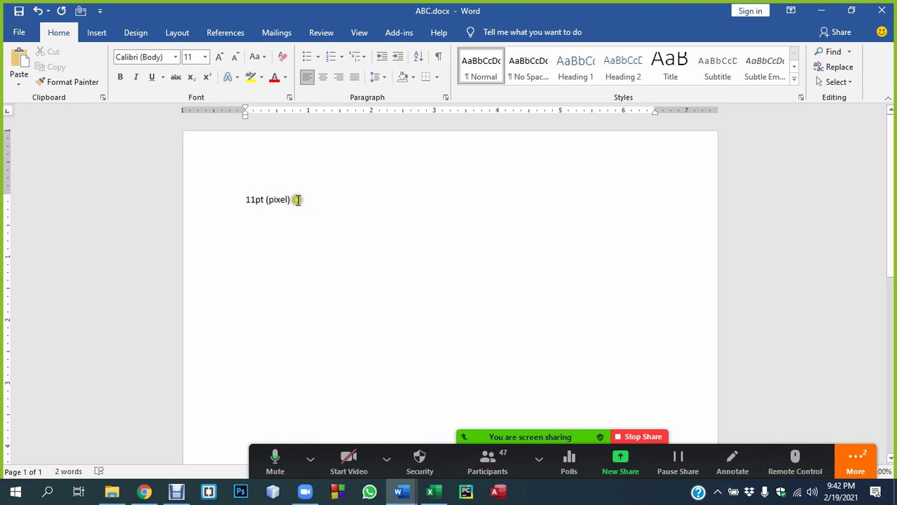
pyautogui.moveTo(296, 199); pyautogui.dragTo(237, 199)
pyautogui.press('BackSpace')
# Set the font size to 72 and type '72pt = 1 inch'
pyautogui.click(188, 58)
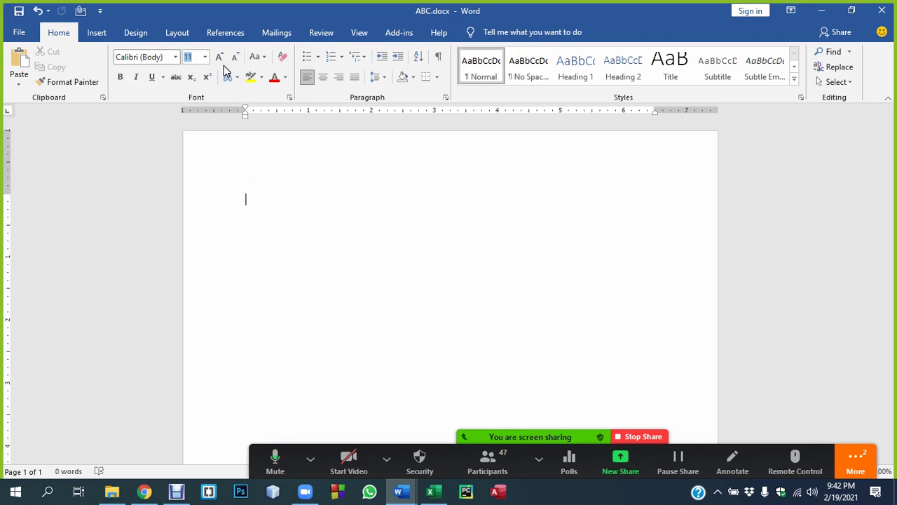
pyautogui.press('Return')
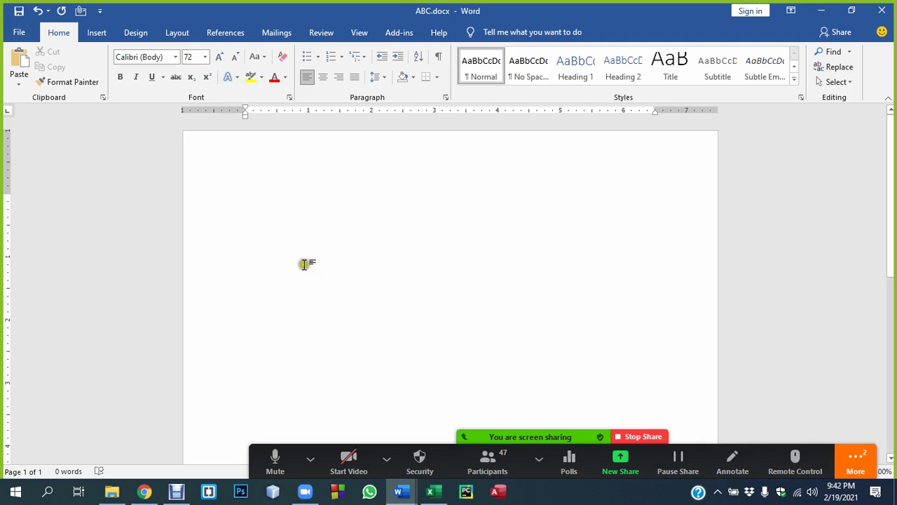
pyautogui.write('72')
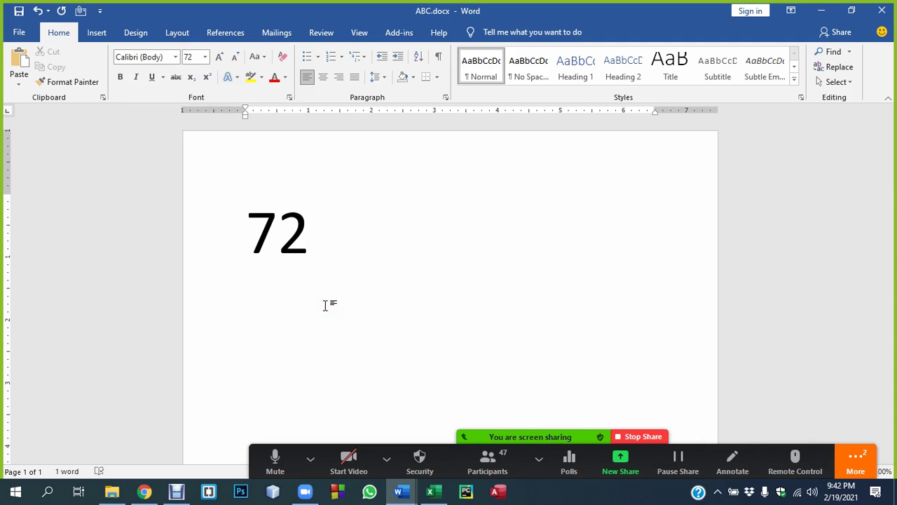
pyautogui.write('pt = ')
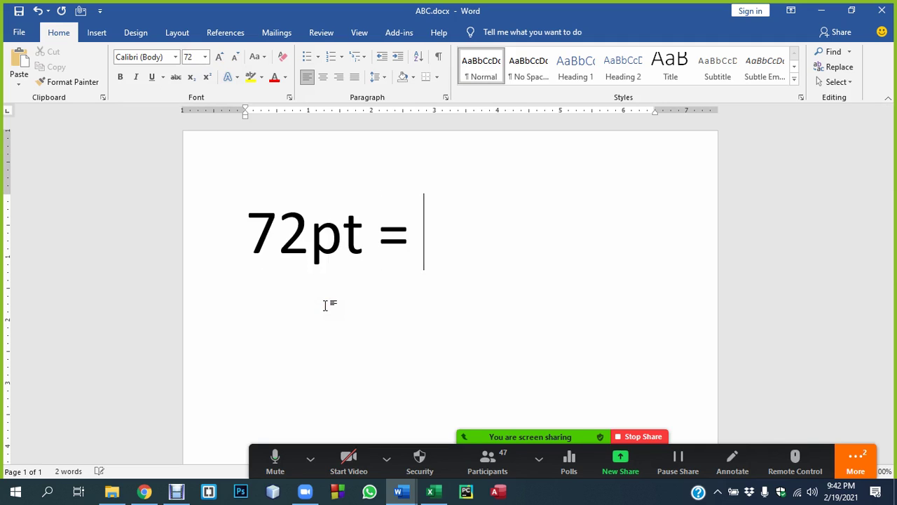
pyautogui.write('1 inch')
pyautogui.click(325, 305)
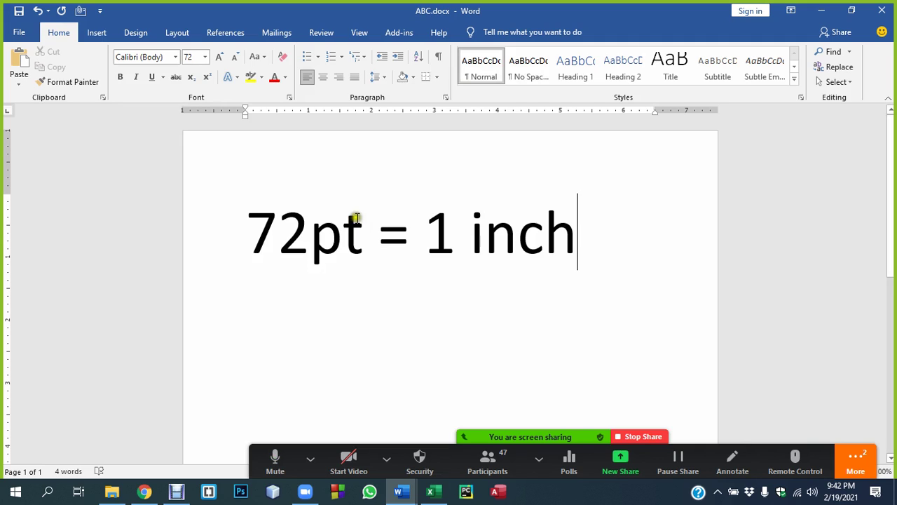
# Select '72pt' and '1 inch', then select the whole line and delete it
pyautogui.click(309, 216)
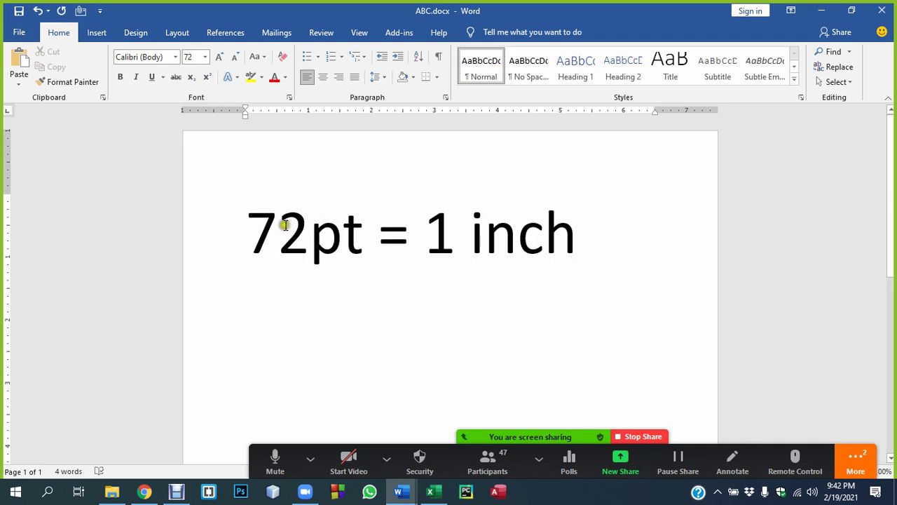
pyautogui.click(251, 219)
pyautogui.moveTo(253, 225); pyautogui.dragTo(351, 226)
pyautogui.moveTo(436, 230); pyautogui.dragTo(554, 236)
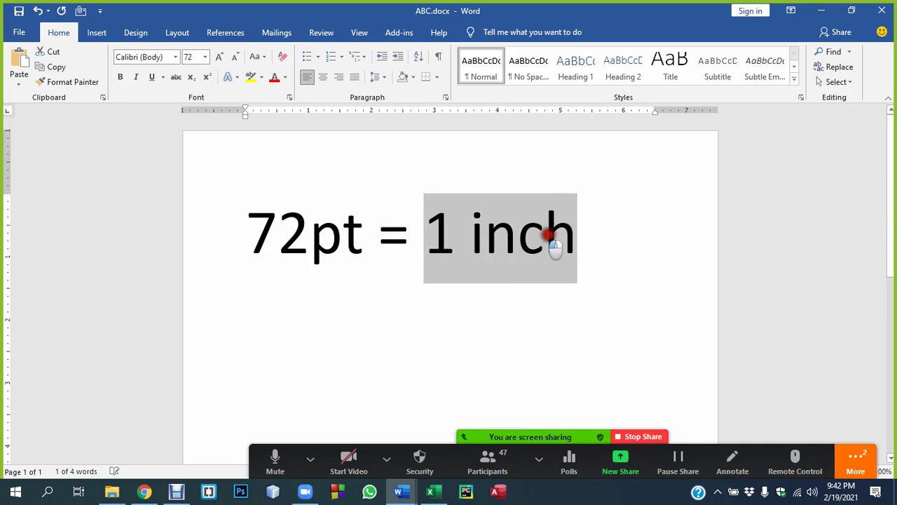
pyautogui.click(547, 273)
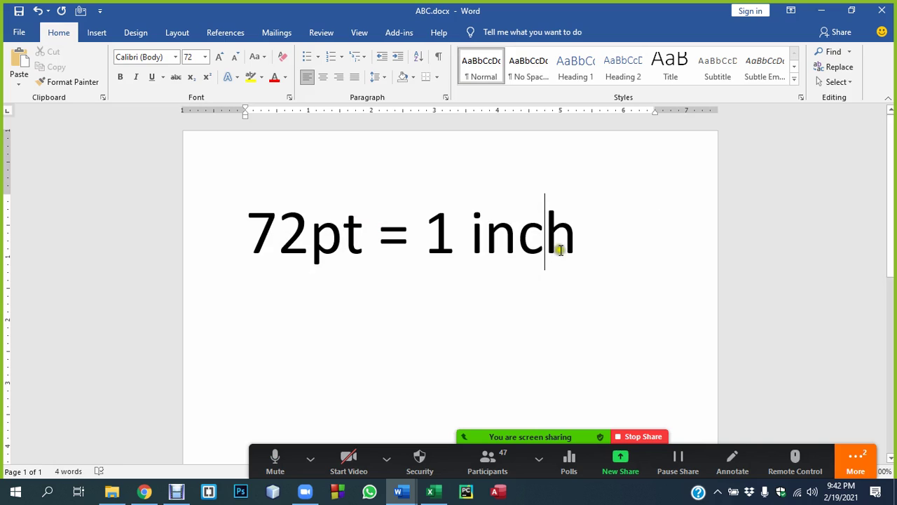
pyautogui.moveTo(581, 234); pyautogui.dragTo(280, 244)
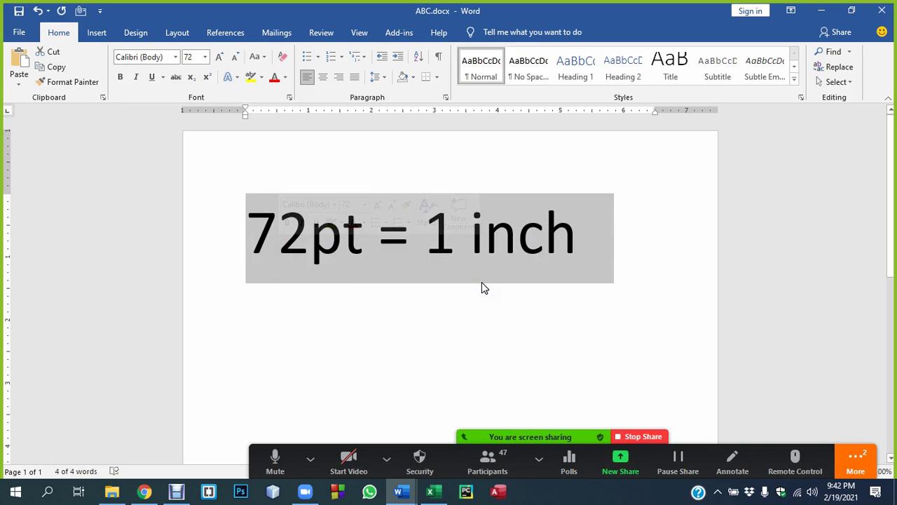
pyautogui.press('Delete')
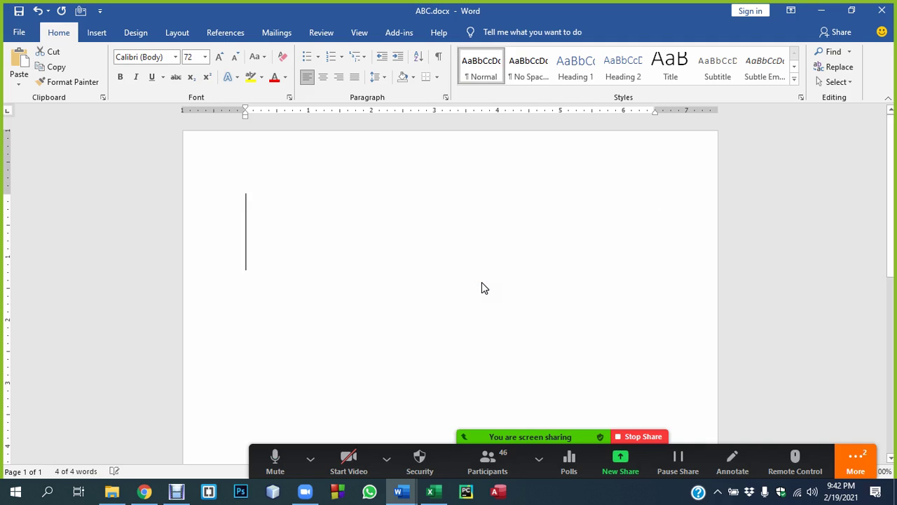
# Set the font size to 11 and type the letter a
pyautogui.click(187, 56)
pyautogui.write('11')
pyautogui.press('Return')
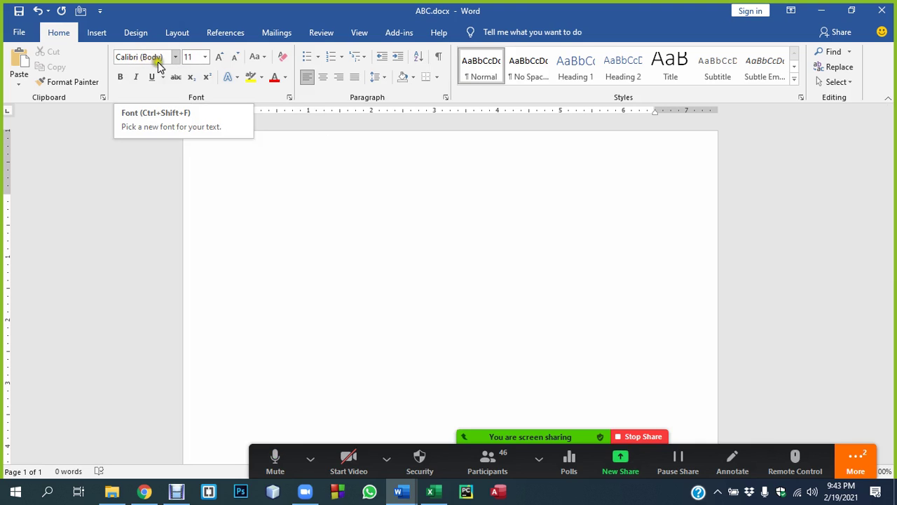
pyautogui.click(257, 203)
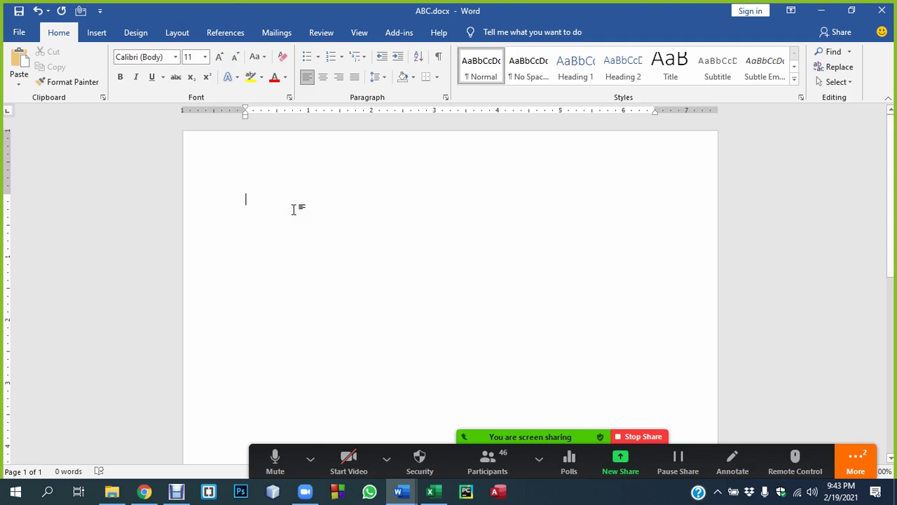
pyautogui.click(234, 197)
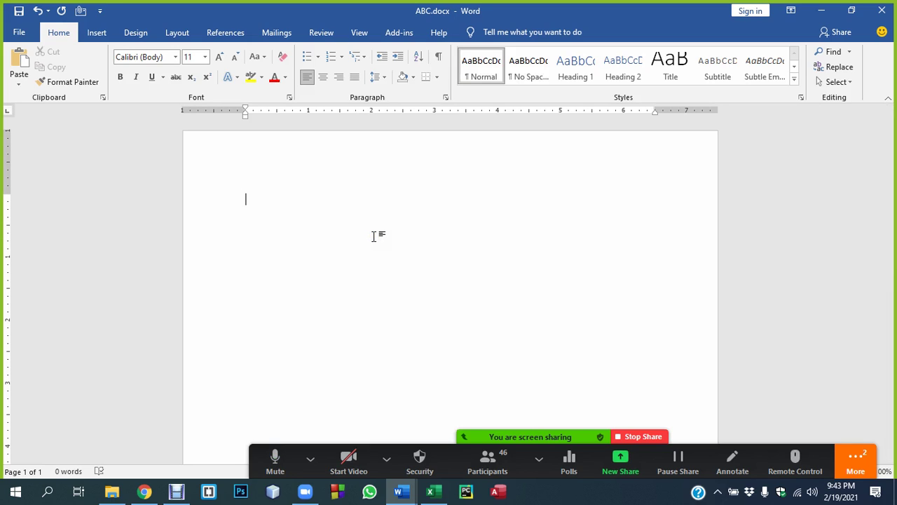
pyautogui.write('a')
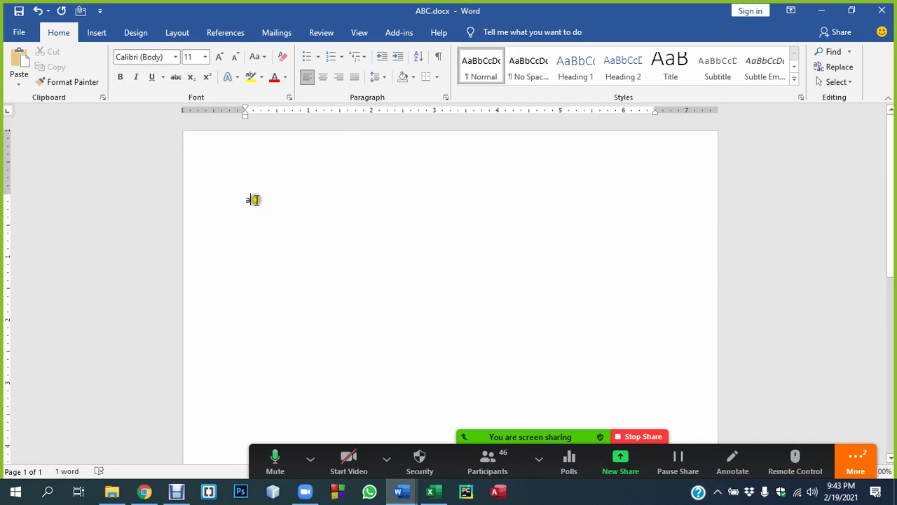
# Enlarge the letter a to 72 pt, then delete it
pyautogui.click(236, 200)
pyautogui.click(185, 59)
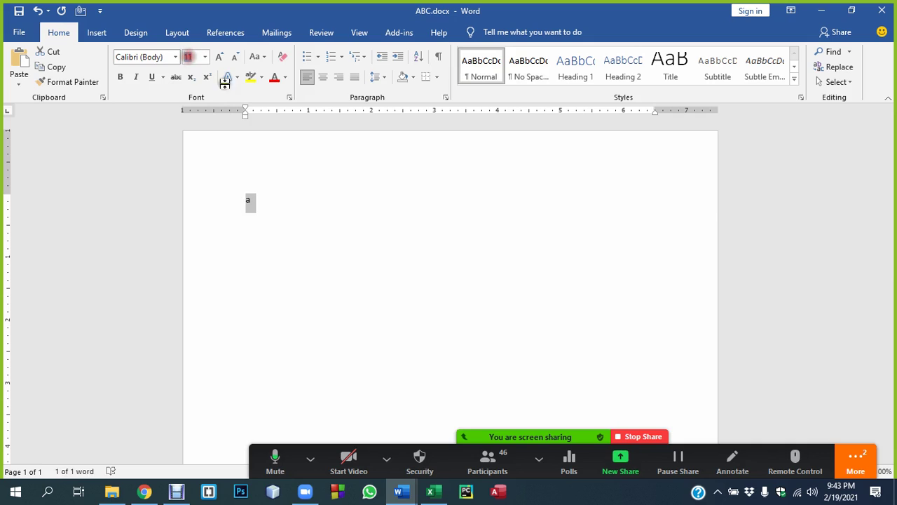
pyautogui.write('72')
pyautogui.press('Return')
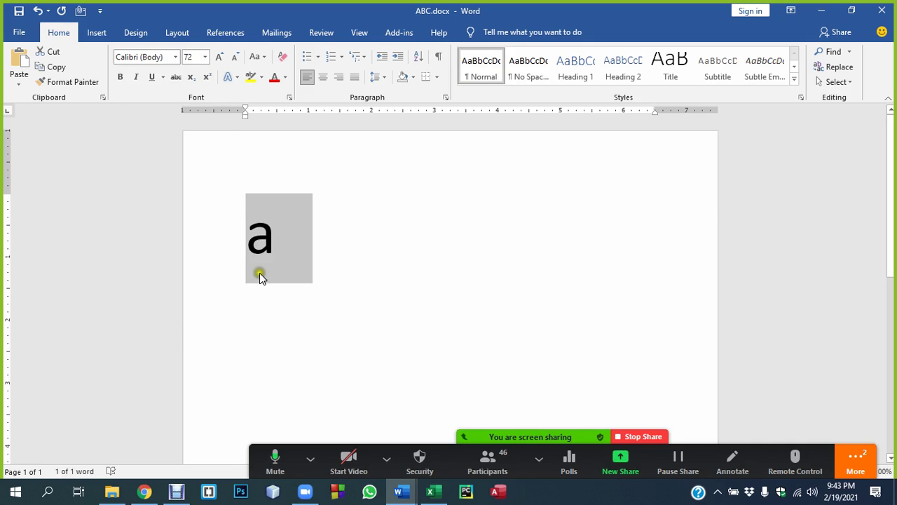
pyautogui.click(260, 262)
pyautogui.moveTo(293, 240); pyautogui.dragTo(237, 238)
pyautogui.press('BackSpace')
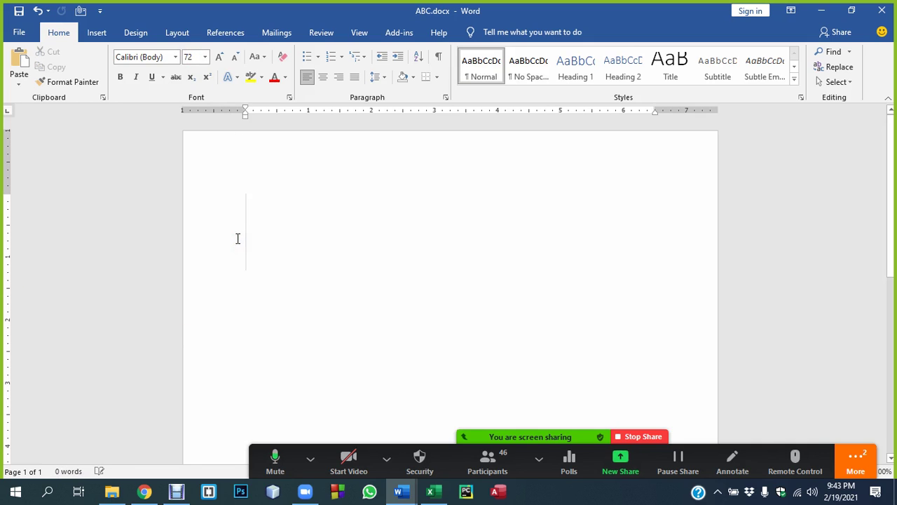
# Retype a at 72 pt and delete it again, leaving the page empty
pyautogui.write('a')
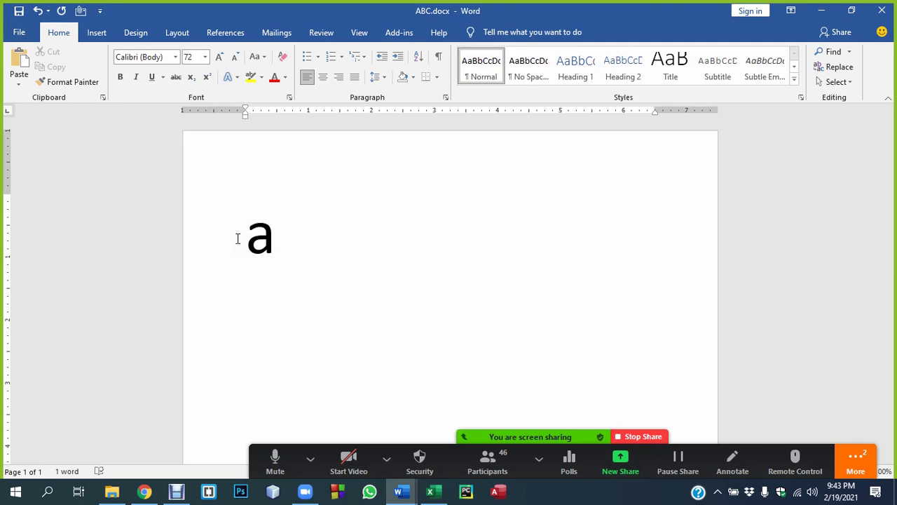
pyautogui.press('BackSpace')
pyautogui.click(253, 193)
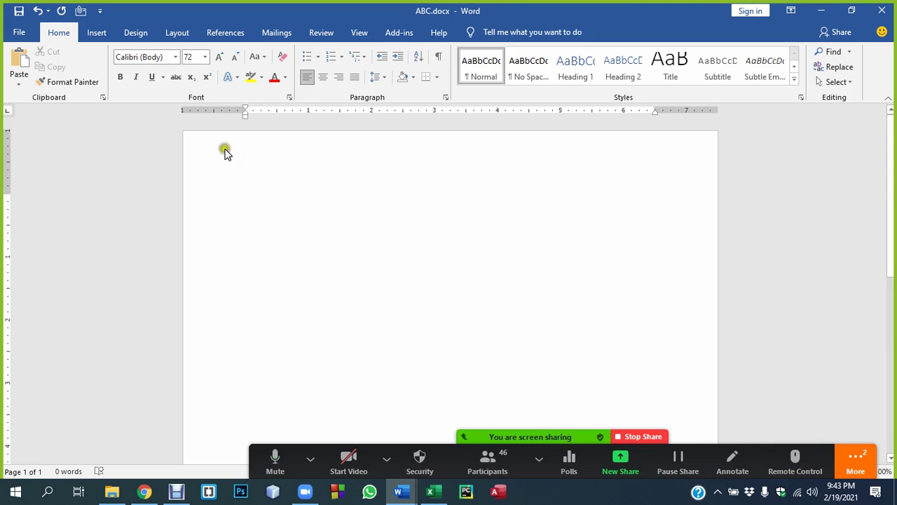
# Set the font size to 100, then pick 72 from the size list
pyautogui.click(205, 57)
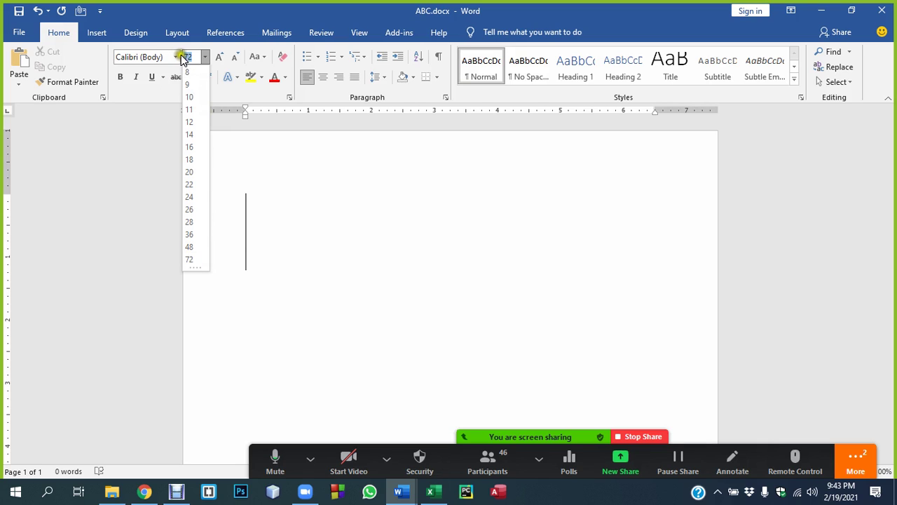
pyautogui.write('100')
pyautogui.press('Return')
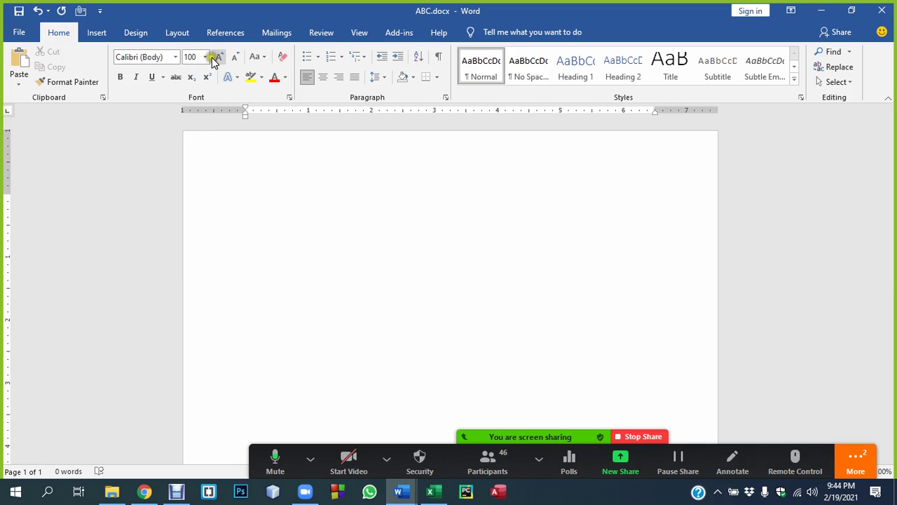
pyautogui.click(205, 58)
pyautogui.click(191, 249)
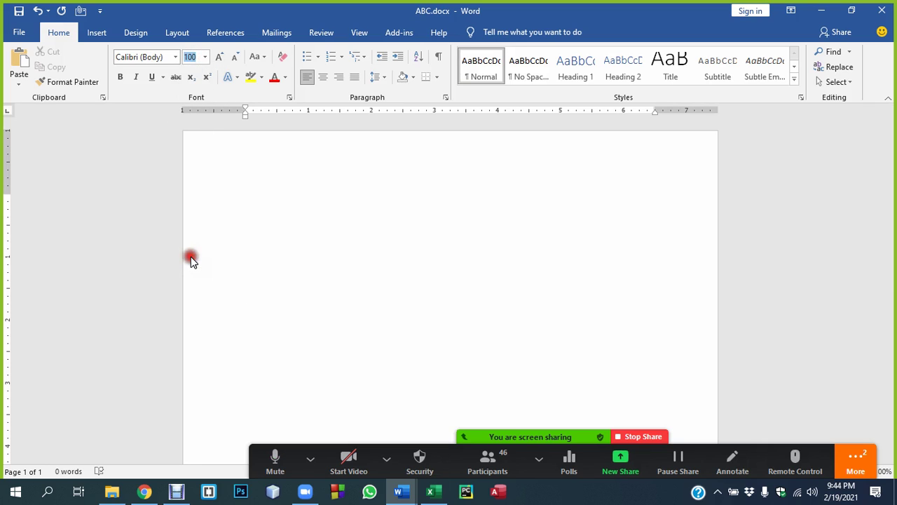
pyautogui.click(257, 215)
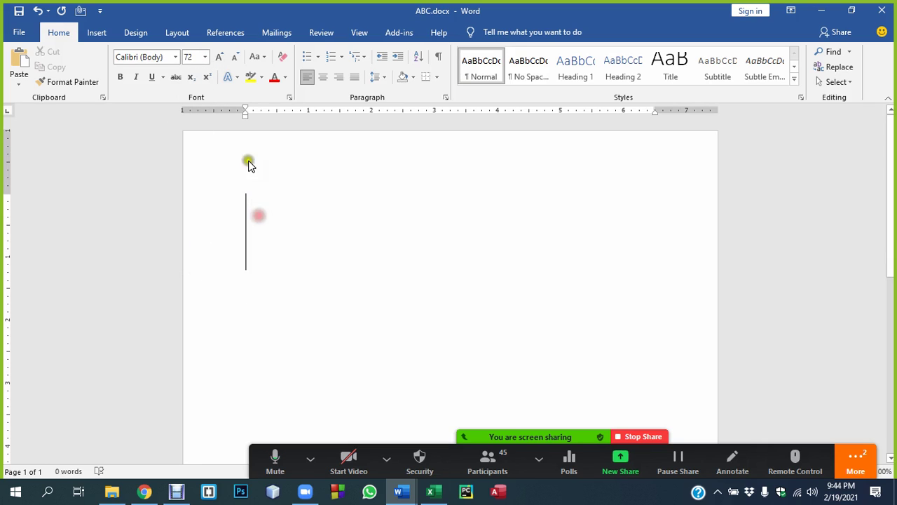
# Change the font size to 80, then 36, then 30
pyautogui.click(194, 57)
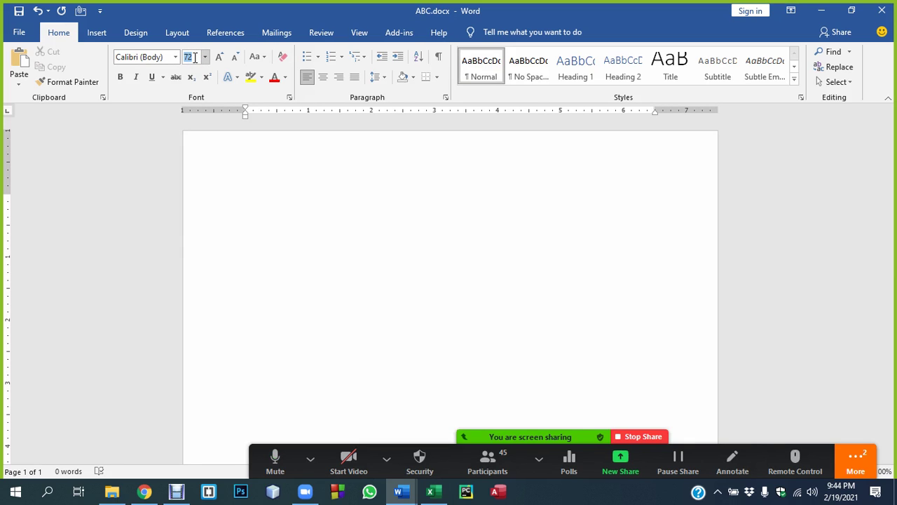
pyautogui.write('0')
pyautogui.press('Return')
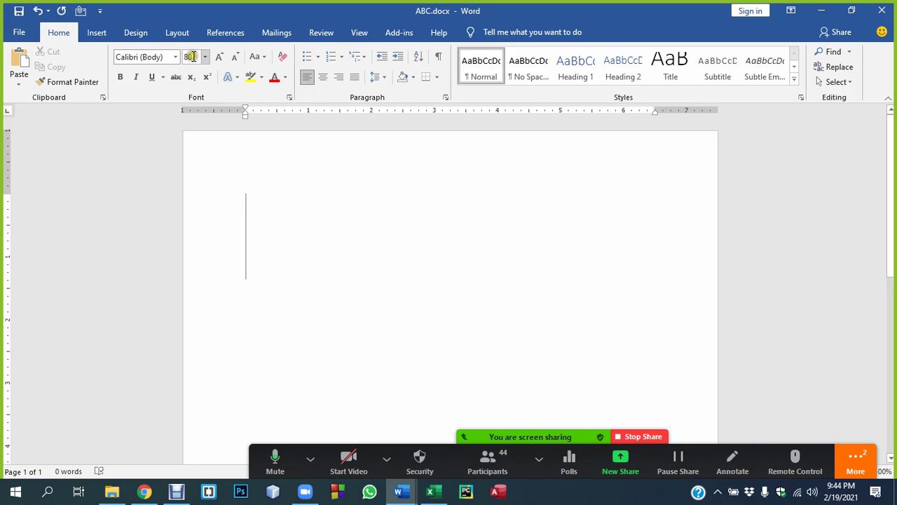
pyautogui.write('36')
pyautogui.press('Return')
pyautogui.click(199, 58)
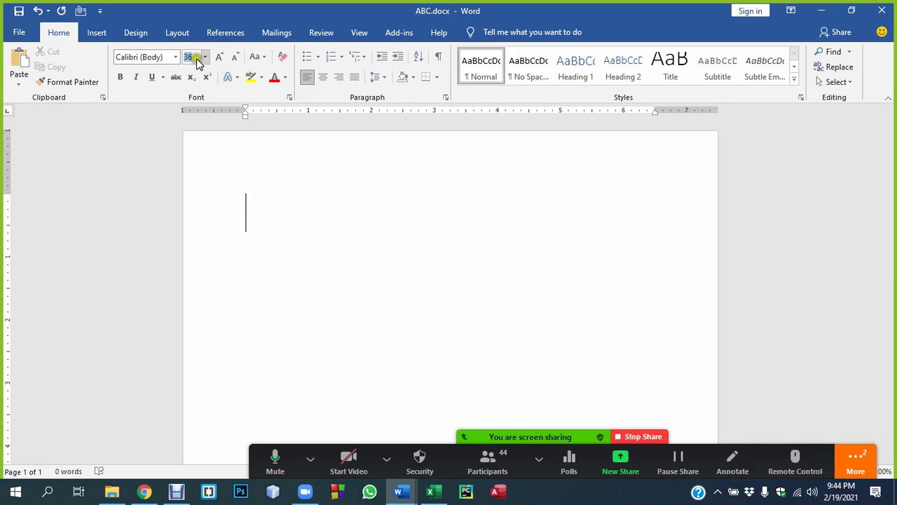
pyautogui.click(205, 58)
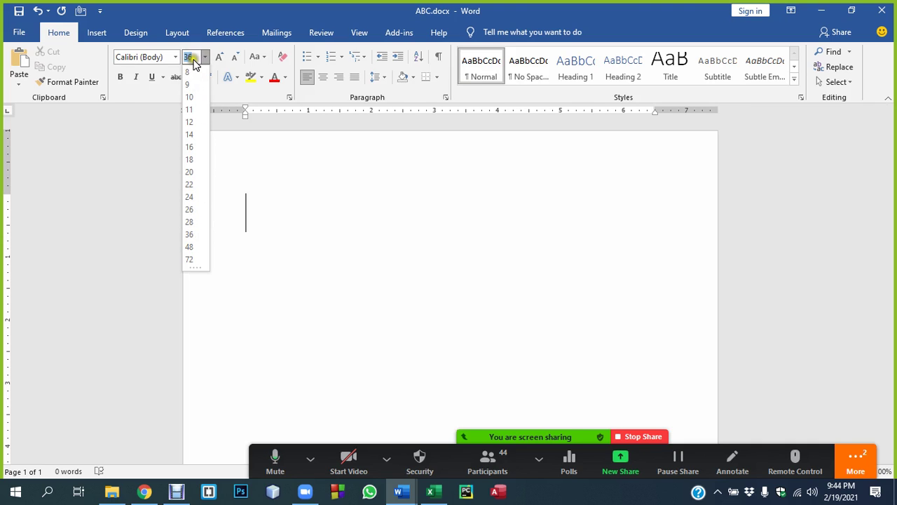
pyautogui.write('30')
pyautogui.press('Return')
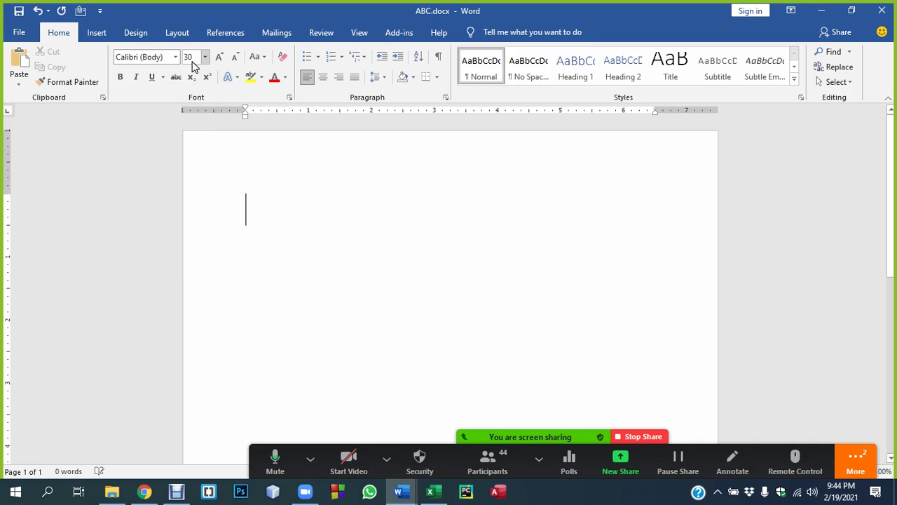
# Grow the font size with Ctrl+] until it reaches 33 pt
pyautogui.click(266, 213)
pyautogui.click(267, 214)
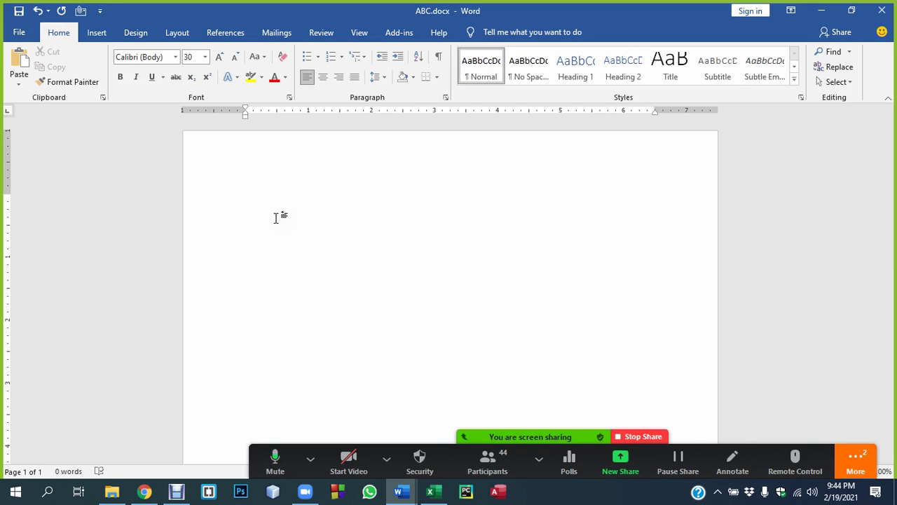
pyautogui.click(266, 204)
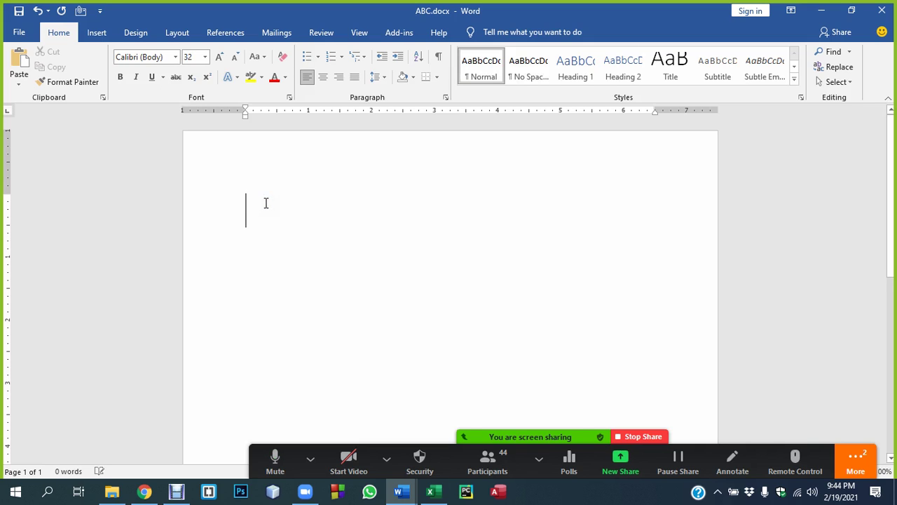
pyautogui.hotkey('ctrl', ']')
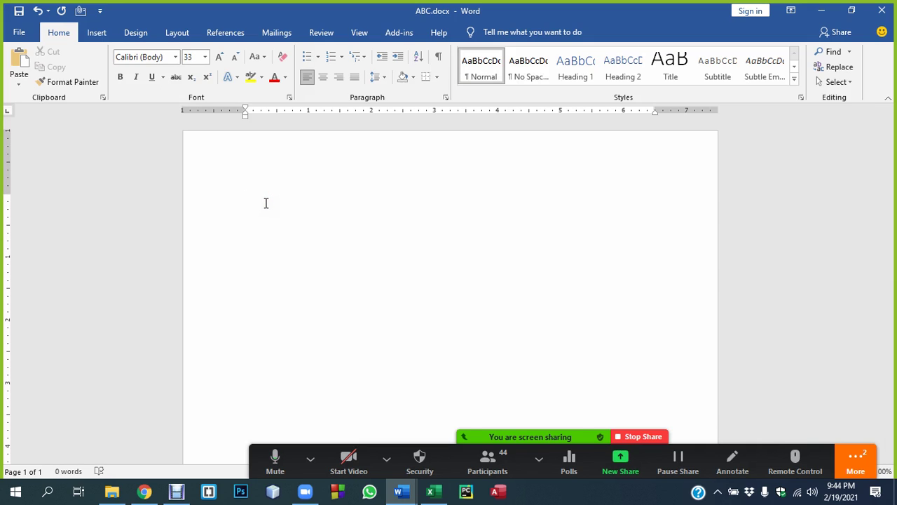
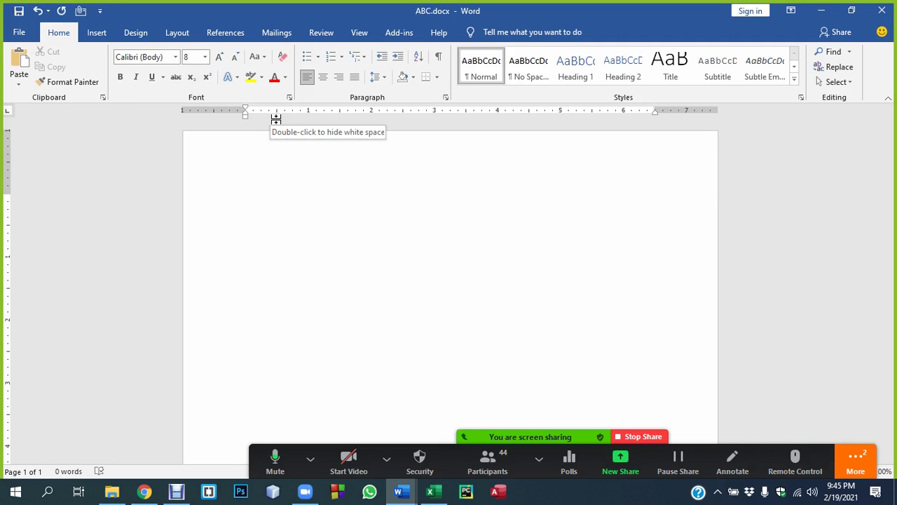
# Enlarge the font size in the empty ABC.docx three times with Ctrl+]
pyautogui.hotkey('ctrl', ']')
pyautogui.hotkey('ctrl', ']')
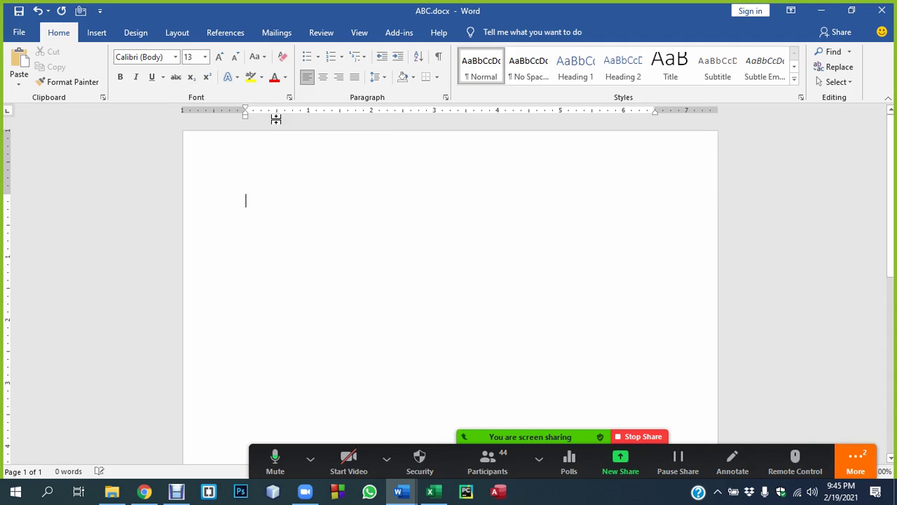
pyautogui.hotkey('ctrl', ']')
pyautogui.hotkey('ctrl', ']')
pyautogui.hotkey('ctrl', ']')
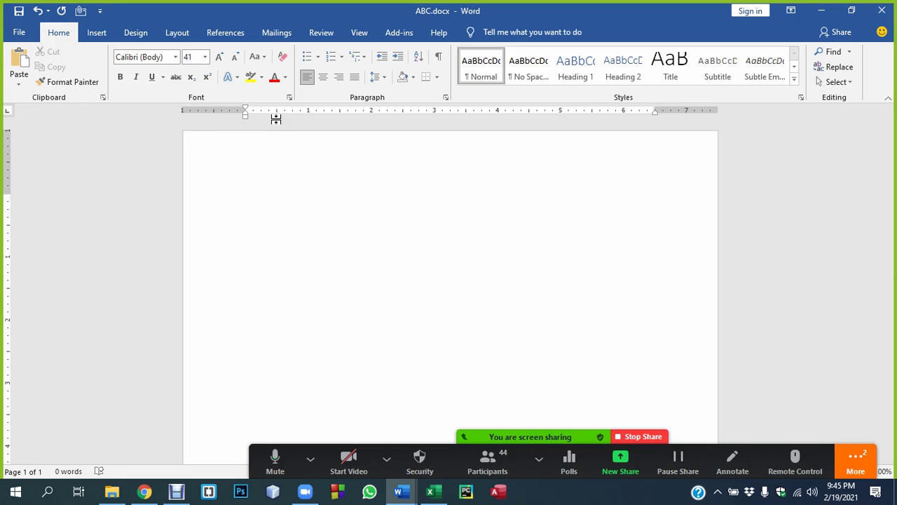
pyautogui.hotkey('ctrl', ']')
pyautogui.hotkey('ctrl', ']')
pyautogui.hotkey('ctrl', ']')
pyautogui.hotkey('ctrl', ']')
pyautogui.hotkey('ctrl', ']')
pyautogui.hotkey('ctrl', ']')
pyautogui.hotkey('ctrl', ']')
pyautogui.hotkey('ctrl', ']')
pyautogui.hotkey('ctrl', ']')
pyautogui.hotkey('ctrl', ']')
pyautogui.hotkey('ctrl', ']')
pyautogui.hotkey('ctrl', ']')
pyautogui.hotkey('ctrl', ']')
pyautogui.hotkey('ctrl', ']')
pyautogui.hotkey('ctrl', ']')
pyautogui.hotkey('ctrl', ']')
pyautogui.hotkey('ctrl', ']')
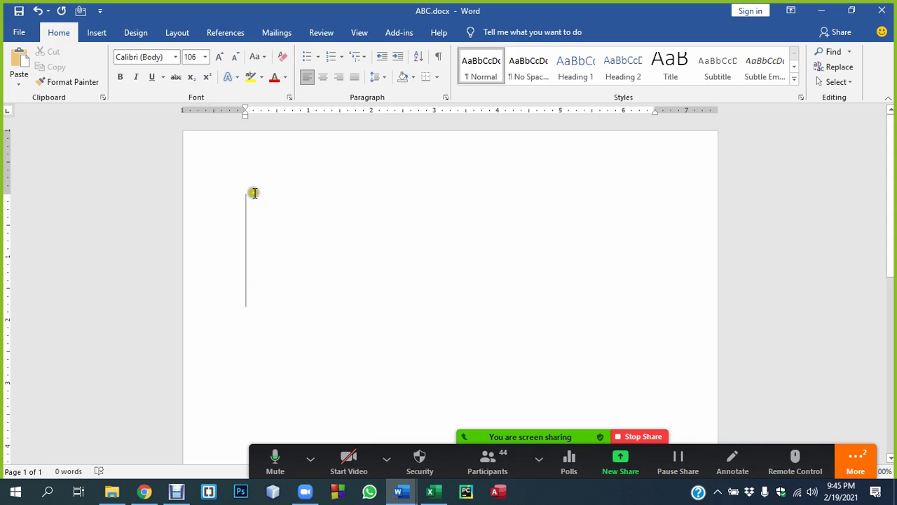
# Try font sizes 11 and 27 in the Font Size box, ending at size 27
pyautogui.click(187, 57)
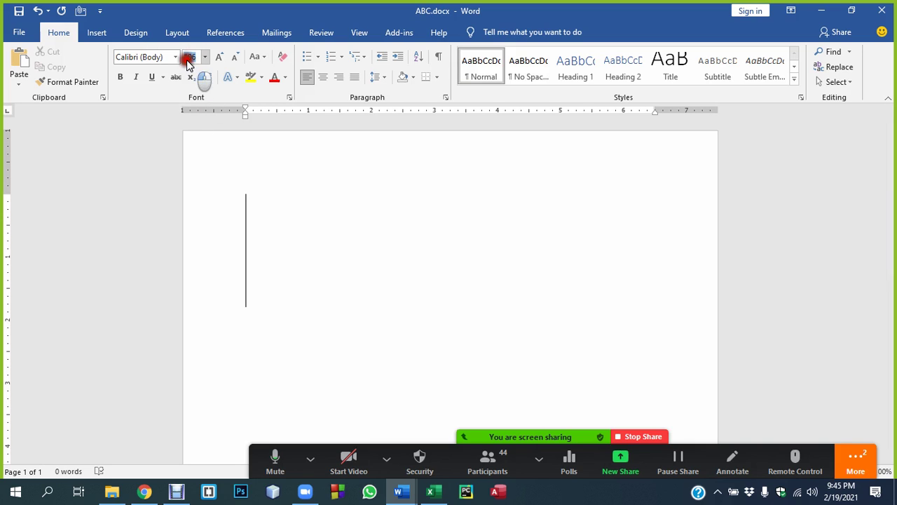
pyautogui.write('11')
pyautogui.press('Return')
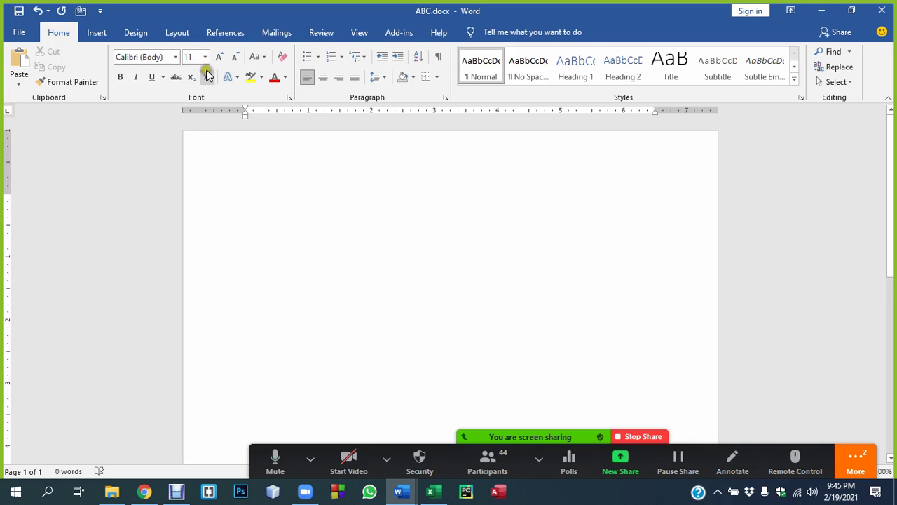
pyautogui.click(200, 57)
pyautogui.write('27')
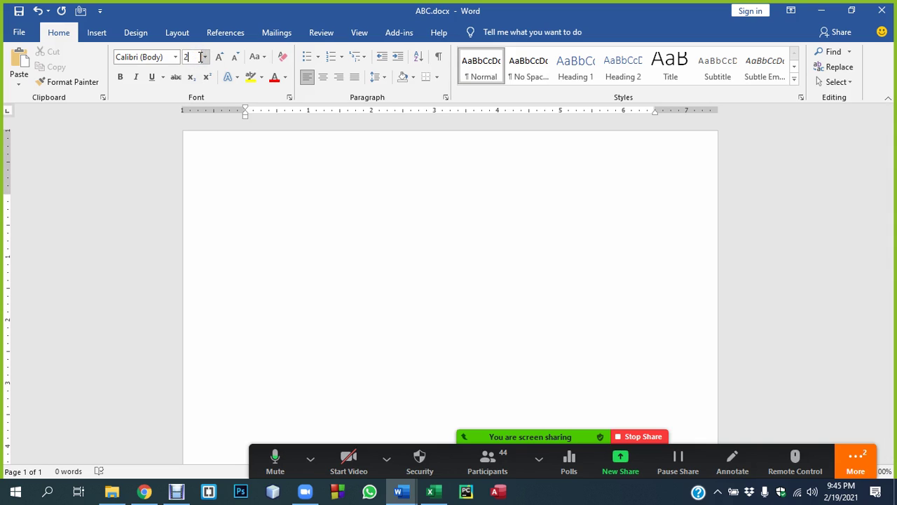
pyautogui.press('Return')
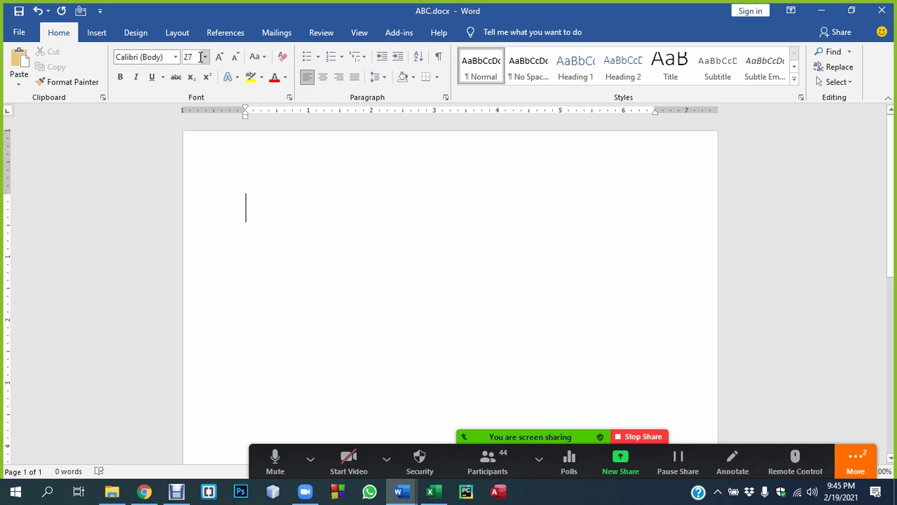
pyautogui.click(191, 56)
pyautogui.write('1')
pyautogui.press('Return')
pyautogui.click(476, 236)
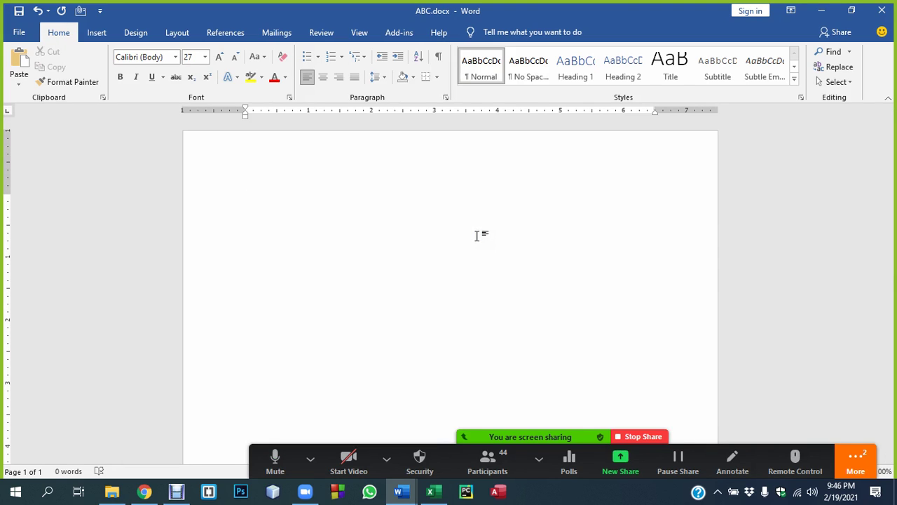
# Switch to Basic.docx and add a 'Ctrl + [ :' line below 'Ctrl + N: New'
pyautogui.click(399, 491)
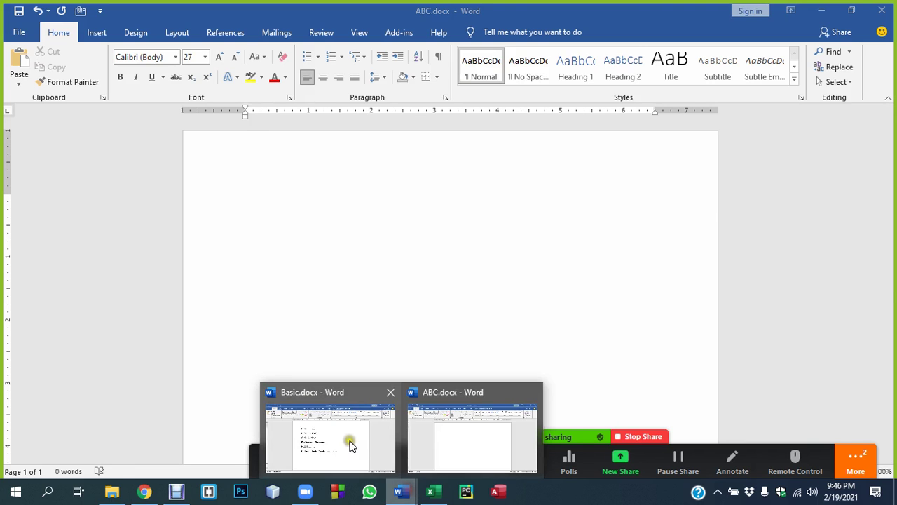
pyautogui.click(350, 445)
pyautogui.click(540, 328)
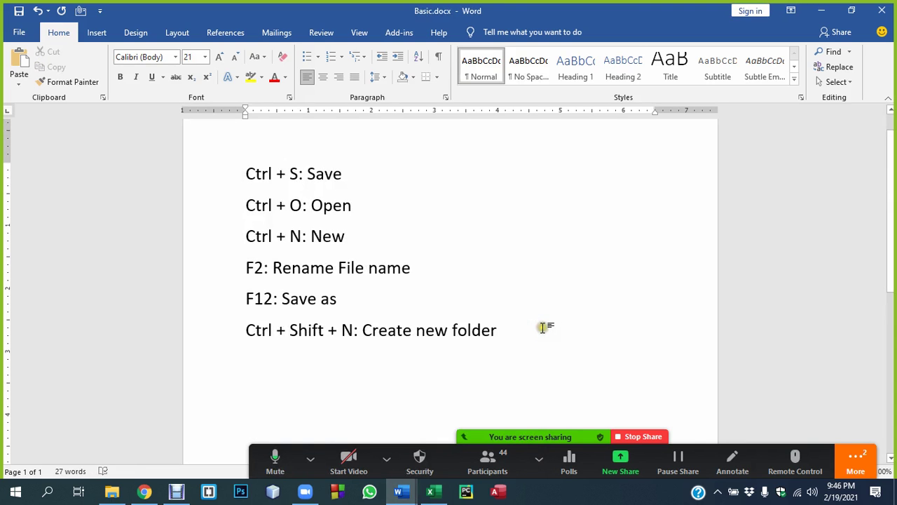
pyautogui.click(371, 235)
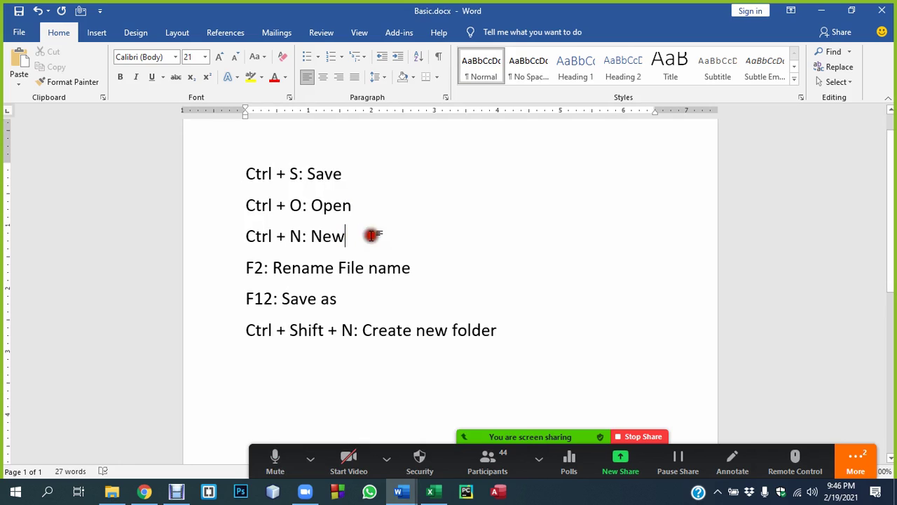
pyautogui.press('Return')
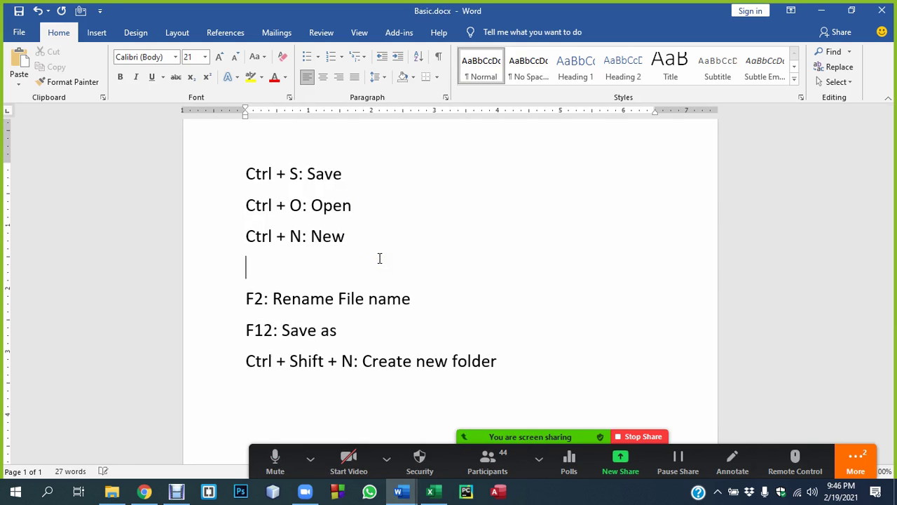
pyautogui.write('Ctrl ')
pyautogui.write('+ [')
pyautogui.write(' :')
# Duplicate the 'Ctrl + [ :' line and edit the copy into 'Ctrl + ]:'
pyautogui.press('Return')
pyautogui.press('Up')
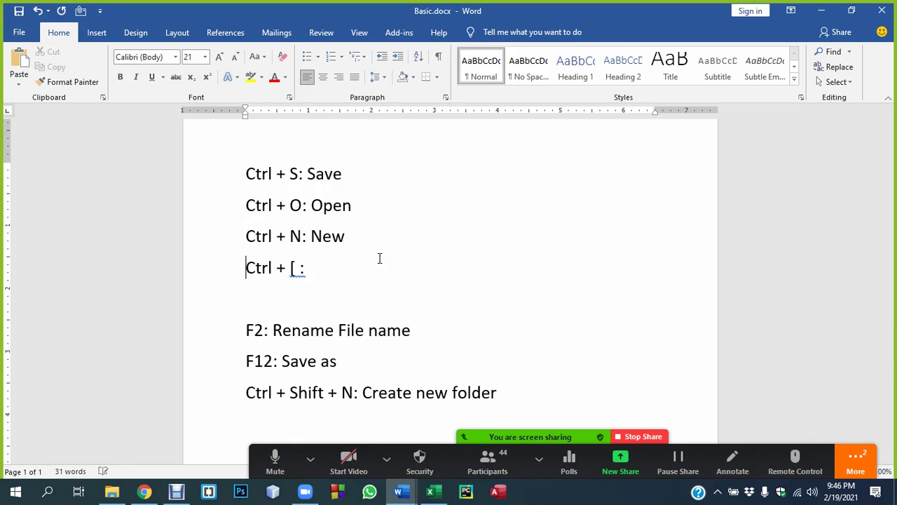
pyautogui.hotkey('shift', 'End')
pyautogui.hotkey('ctrl', 'c')
pyautogui.press('Down')
pyautogui.hotkey('ctrl', 'v')
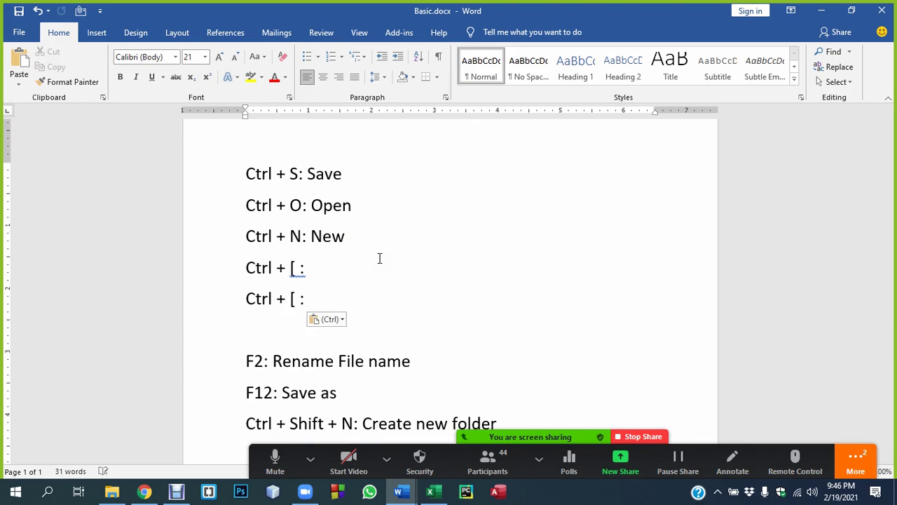
pyautogui.press('BackSpace')
pyautogui.press('Left')
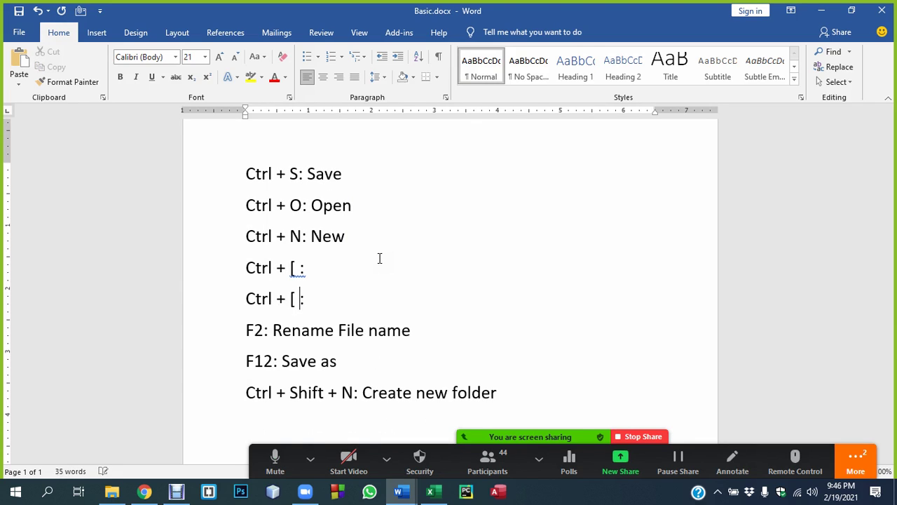
pyautogui.press('BackSpace')
pyautogui.press('Return')
pyautogui.press('BackSpace')
pyautogui.press('BackSpace')
pyautogui.write(']')
# Tidy the Ctrl + [ line to 'Ctrl + [:' and describe it as 'increase font size'
pyautogui.press('Up')
pyautogui.press('Delete')
pyautogui.press('Down')
pyautogui.press('Up')
pyautogui.press('Right')
pyautogui.write('inc')
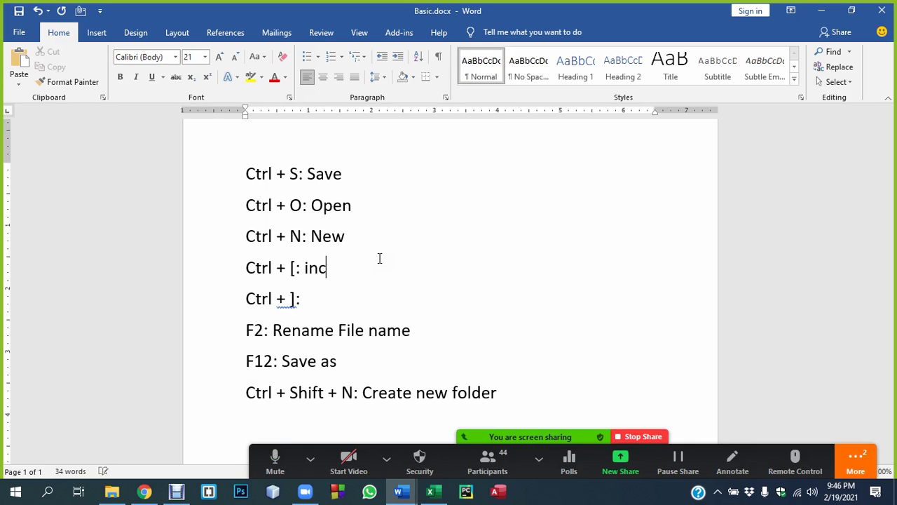
pyautogui.write('rease font si')
pyautogui.write('ze')
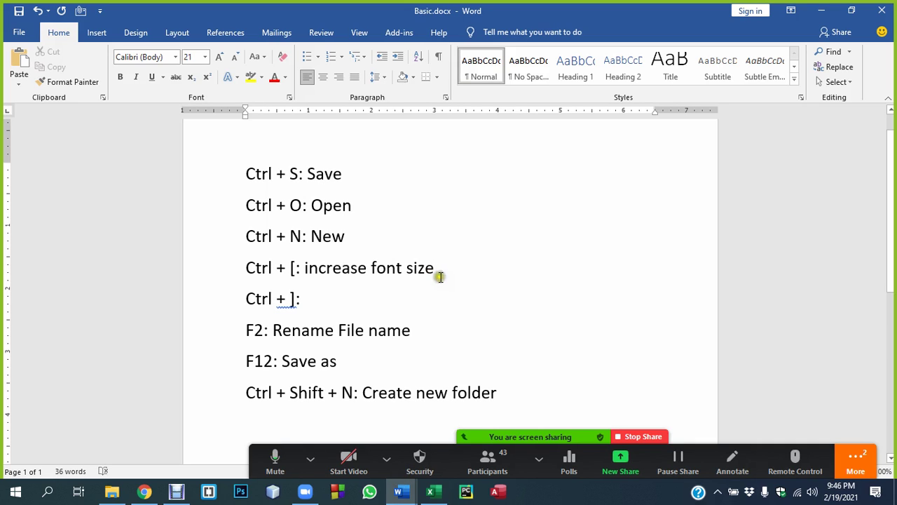
pyautogui.click(311, 457)
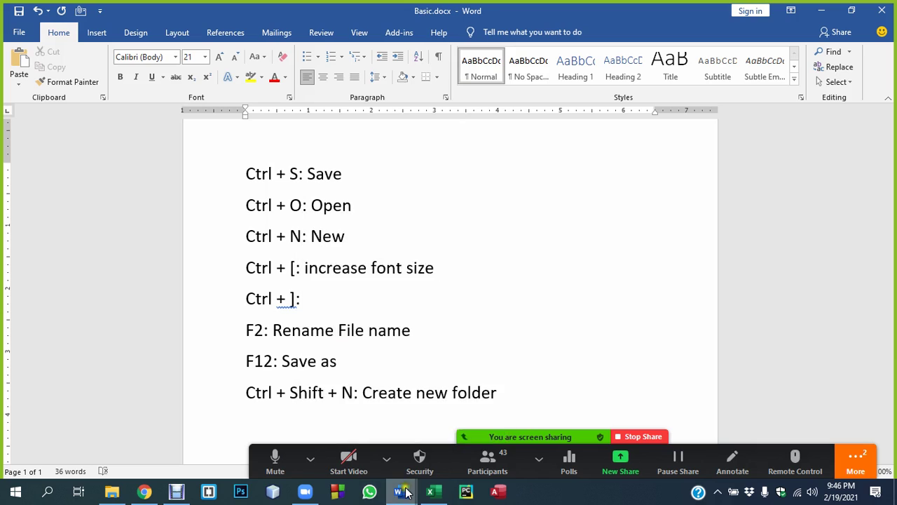
pyautogui.click(398, 491)
pyautogui.click(451, 450)
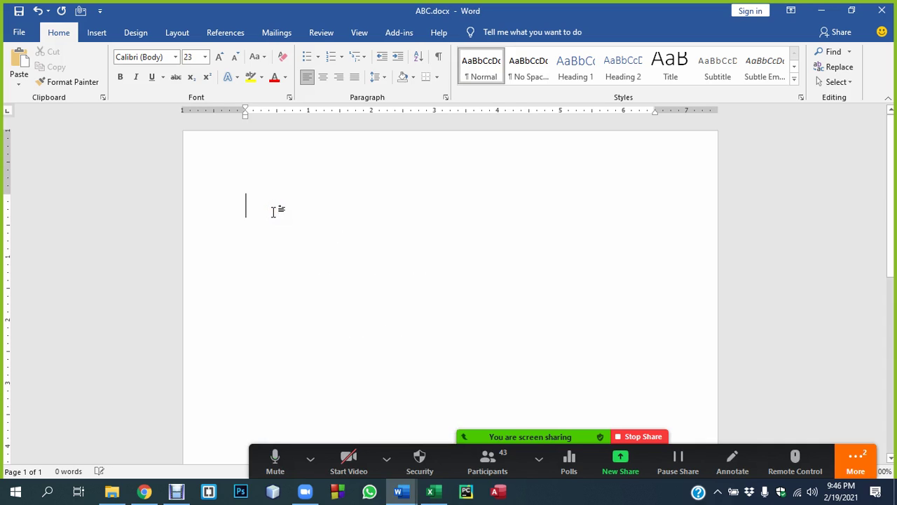
pyautogui.hotkey('ctrl', '[')
pyautogui.hotkey('ctrl', '[')
pyautogui.hotkey('ctrl', '[')
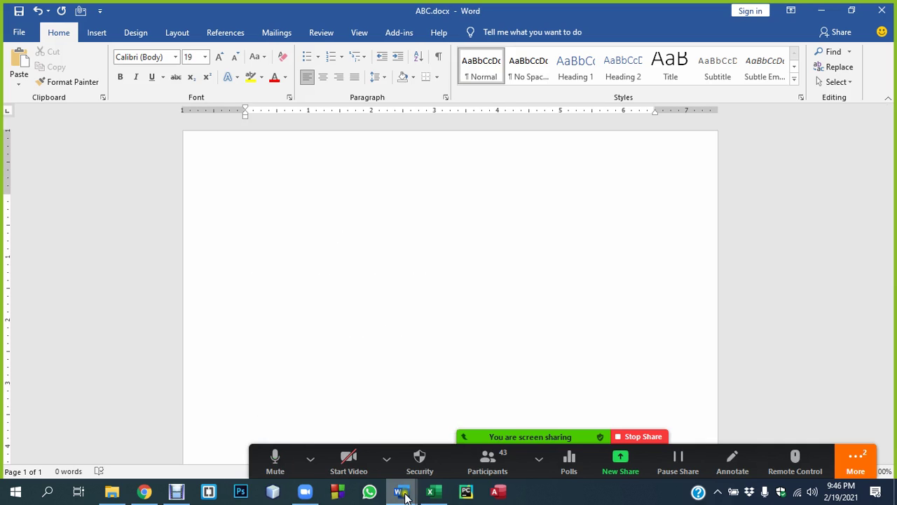
pyautogui.click(300, 436)
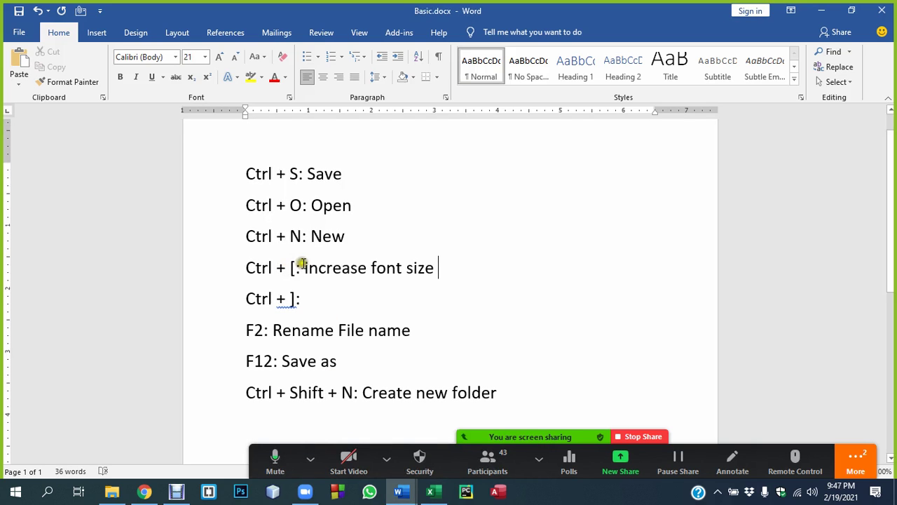
# Move the 'Ctrl + ]:' line above the 'Ctrl + [: increase font size' line
pyautogui.doubleClick(322, 275)
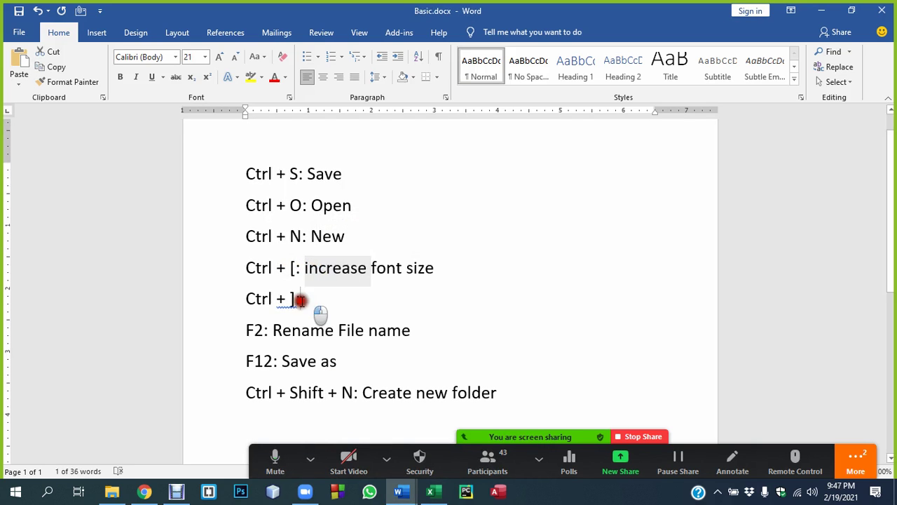
pyautogui.moveTo(320, 300); pyautogui.dragTo(246, 300)
pyautogui.press('Delete')
pyautogui.click(244, 262)
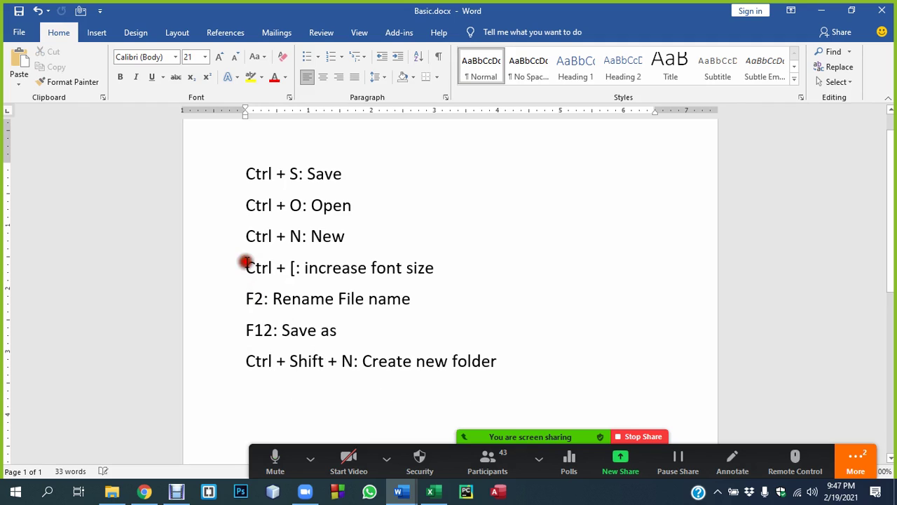
pyautogui.press('Return')
pyautogui.press('Up')
pyautogui.hotkey('ctrl', 'v')
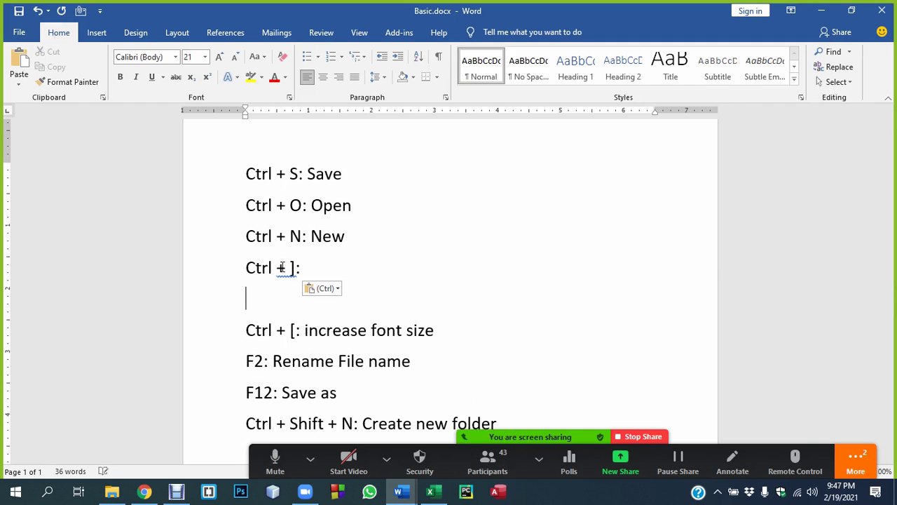
pyautogui.press('BackSpace')
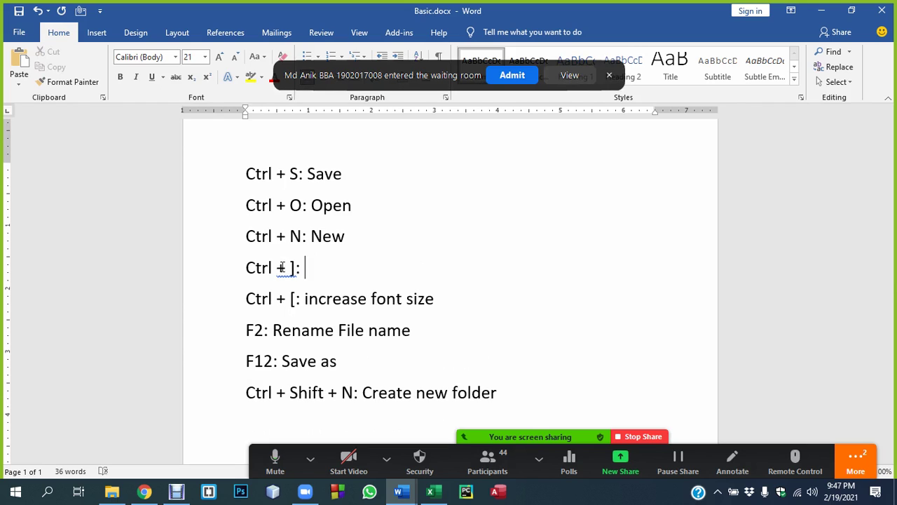
# Give Ctrl + ] the description 'increase font size by 1pt'
pyautogui.moveTo(432, 298); pyautogui.dragTo(303, 300)
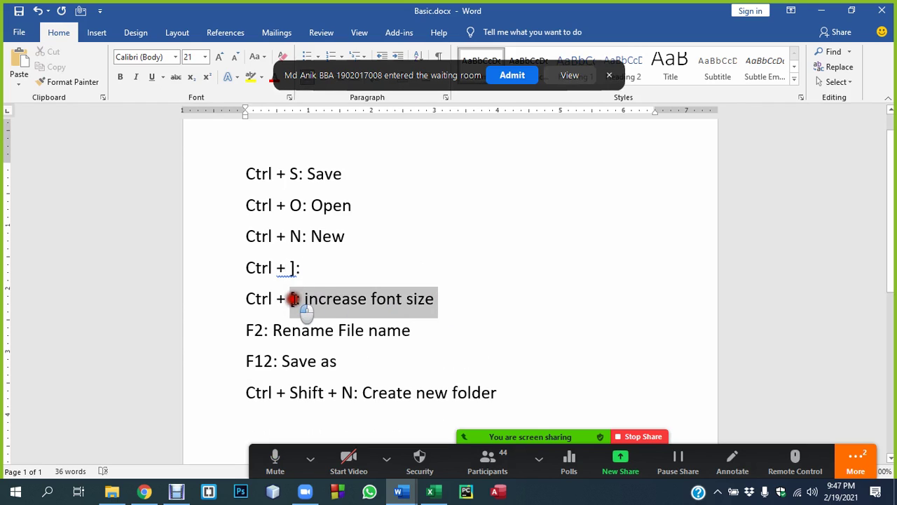
pyautogui.hotkey('ctrl', 'c')
pyautogui.click(314, 267)
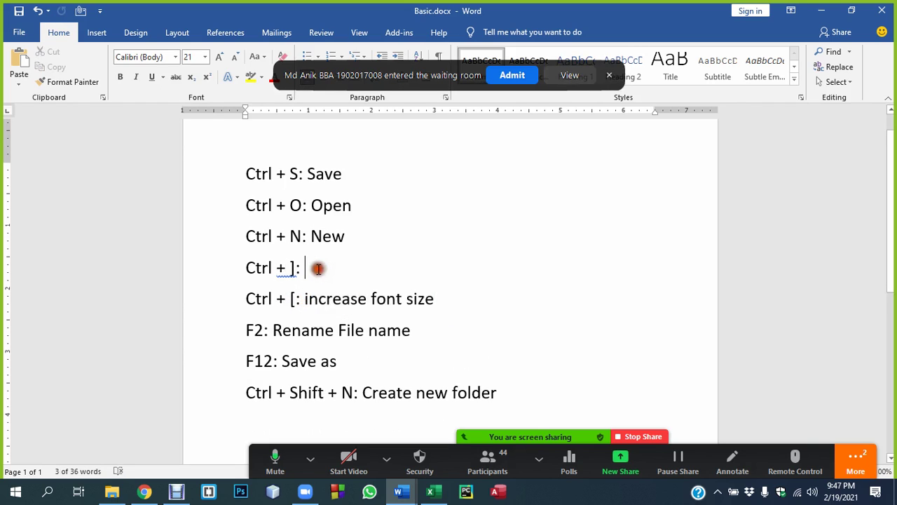
pyautogui.hotkey('ctrl', 'v')
pyautogui.write('by ')
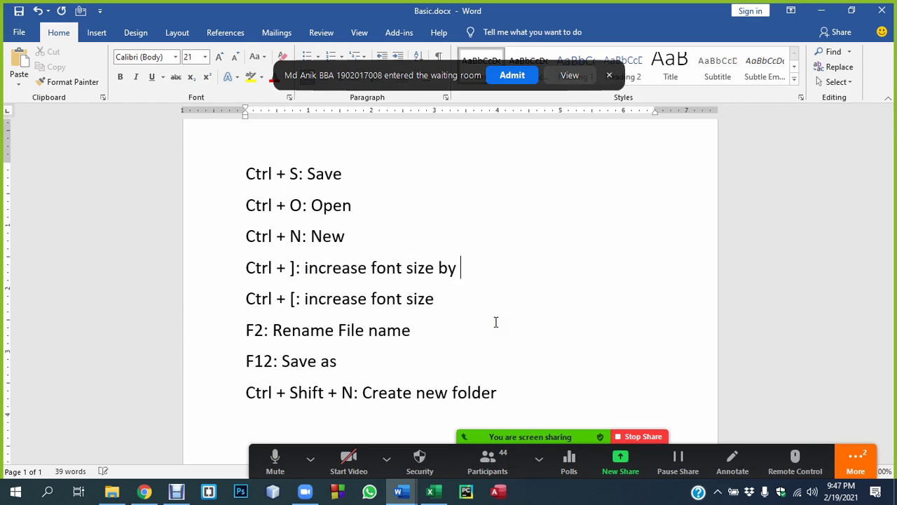
pyautogui.write('1pt')
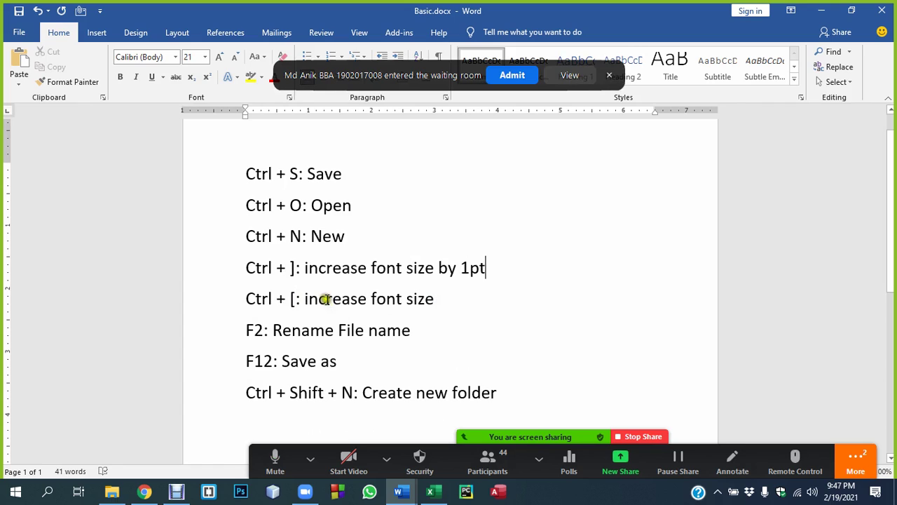
# Change the Ctrl + [ description to 'Decrease font size by 1pt' and capitalise 'Increase' on Ctrl + ]
pyautogui.doubleClick(348, 299)
pyautogui.write('Decrea')
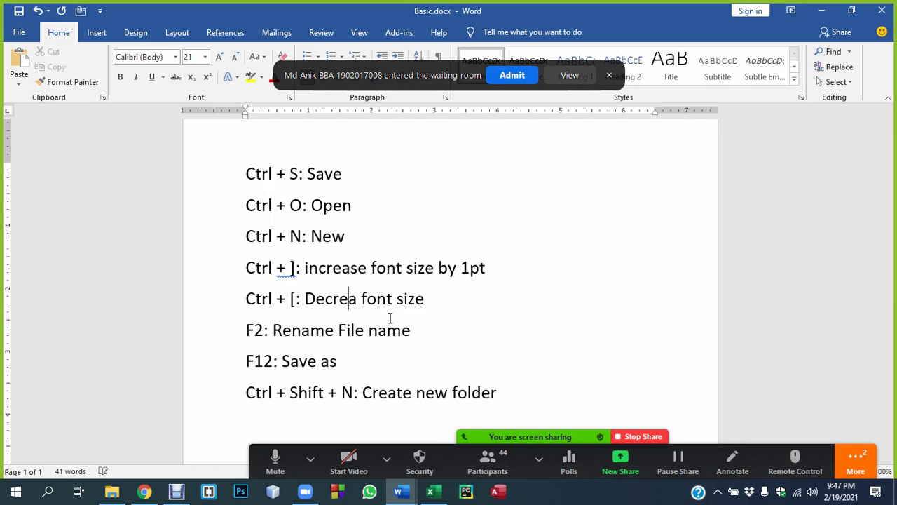
pyautogui.write('se font size b')
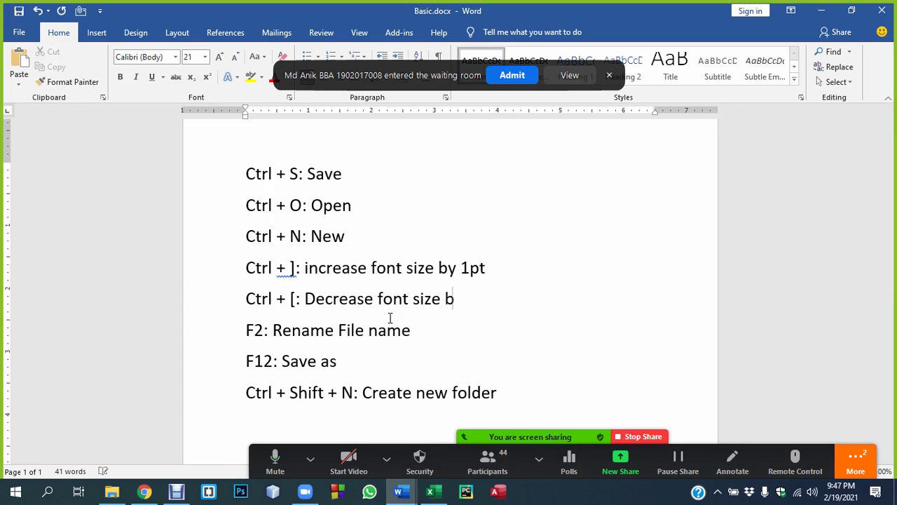
pyautogui.write('y 1pt')
pyautogui.click(303, 269)
pyautogui.write(': I')
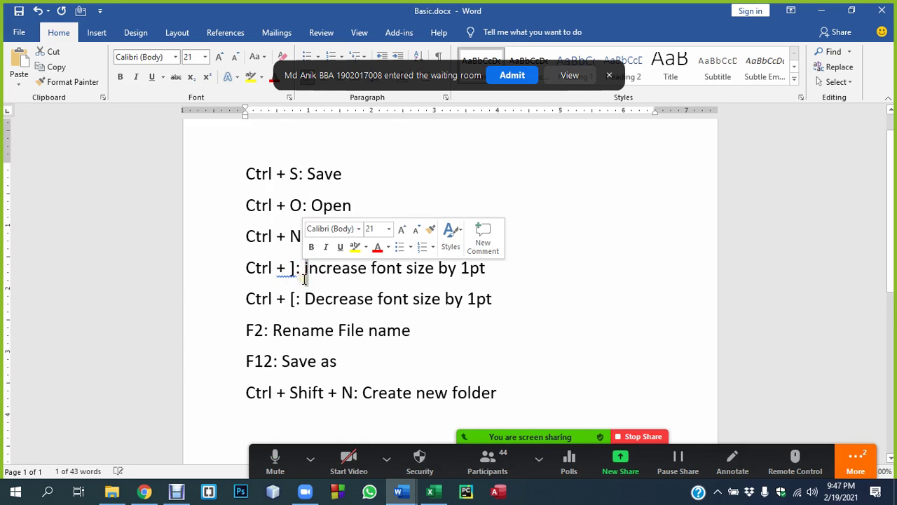
pyautogui.click(396, 268)
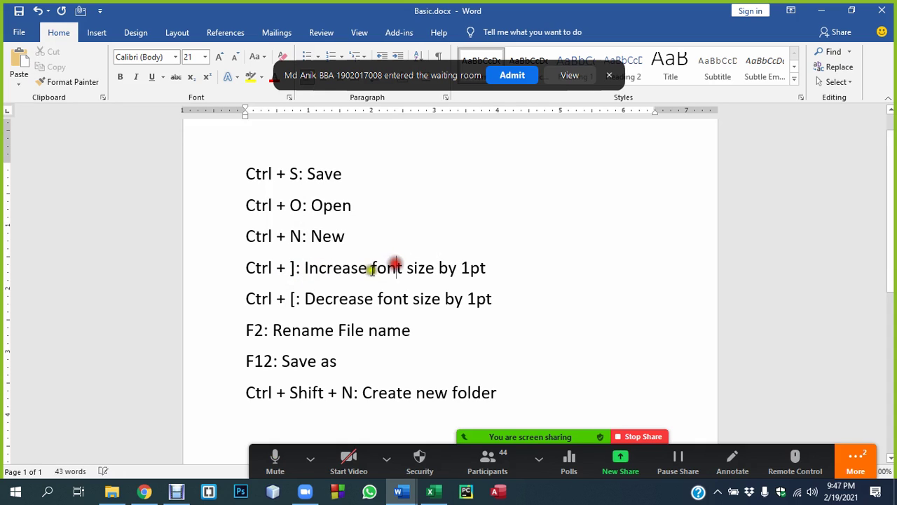
pyautogui.click(288, 265)
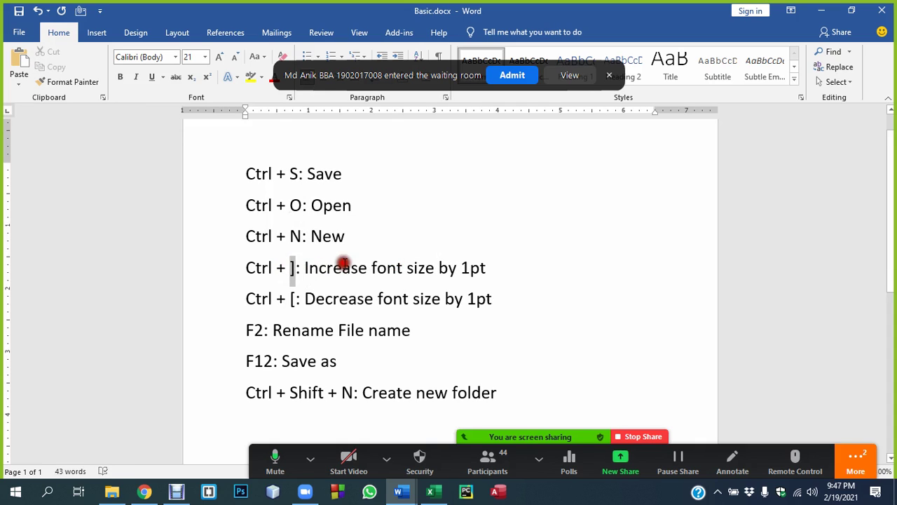
pyautogui.moveTo(460, 267); pyautogui.dragTo(485, 269)
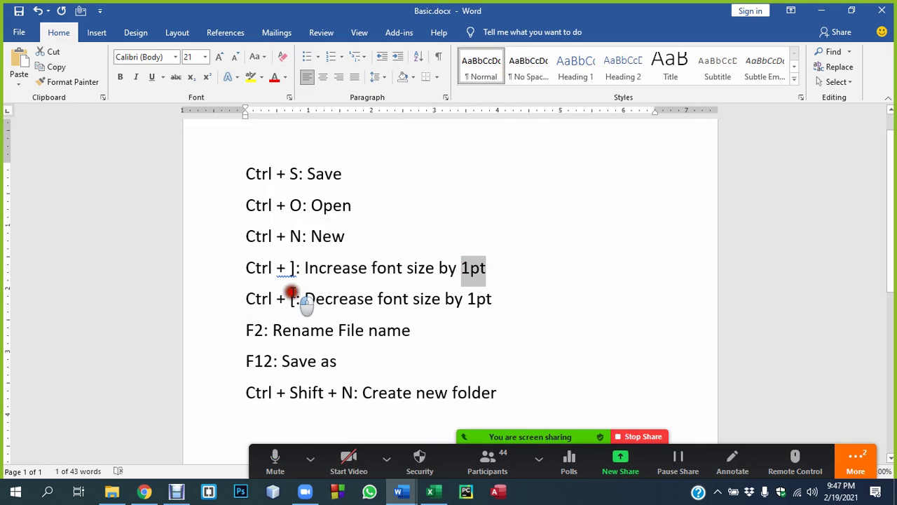
pyautogui.moveTo(291, 295)
pyautogui.mouseDown()
pyautogui.moveTo(492, 298)
pyautogui.moveTo(229, 197)
pyautogui.mouseUp()
pyautogui.click(495, 299)
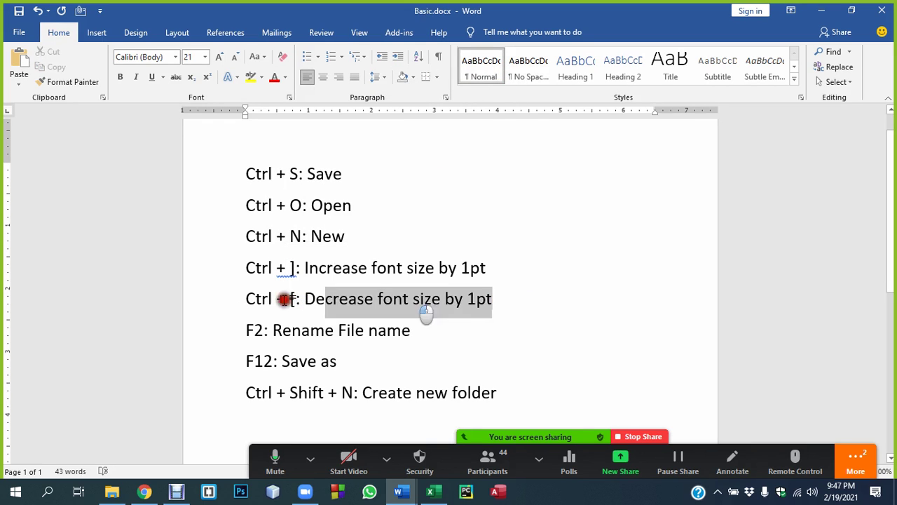
pyautogui.click(344, 277)
pyautogui.moveTo(399, 492)
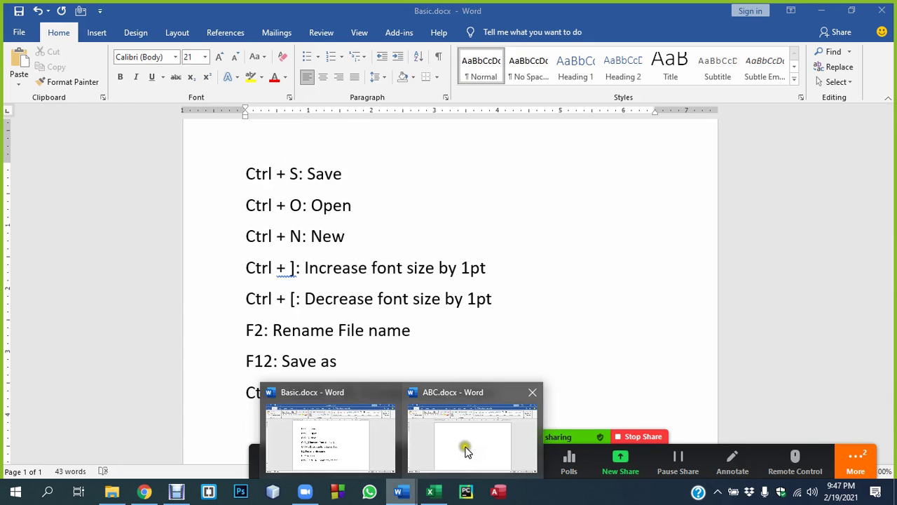
# Switch to ABC.docx and type 'Welcome Everyone.', fixing typos along the way
pyautogui.click(465, 449)
pyautogui.click(263, 203)
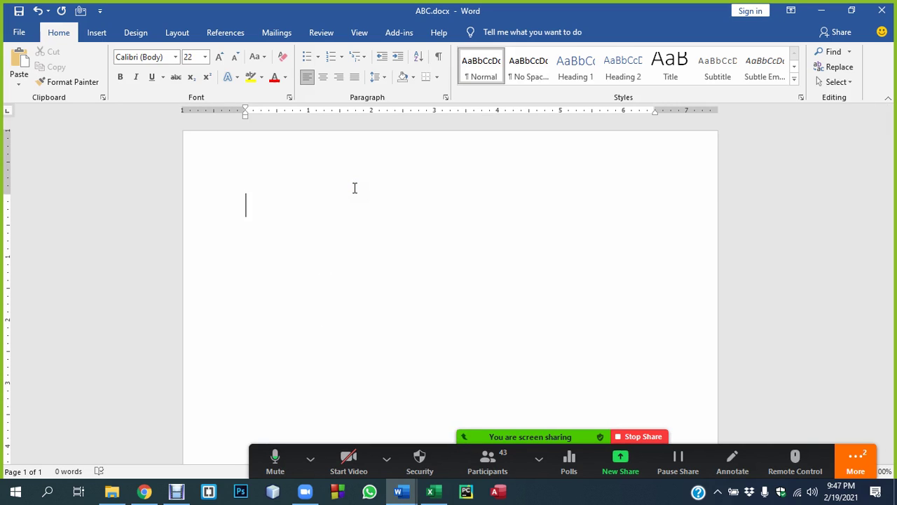
pyautogui.write('We')
pyautogui.write('lcom e')
pyautogui.press('BackSpace')
pyautogui.press('BackSpace')
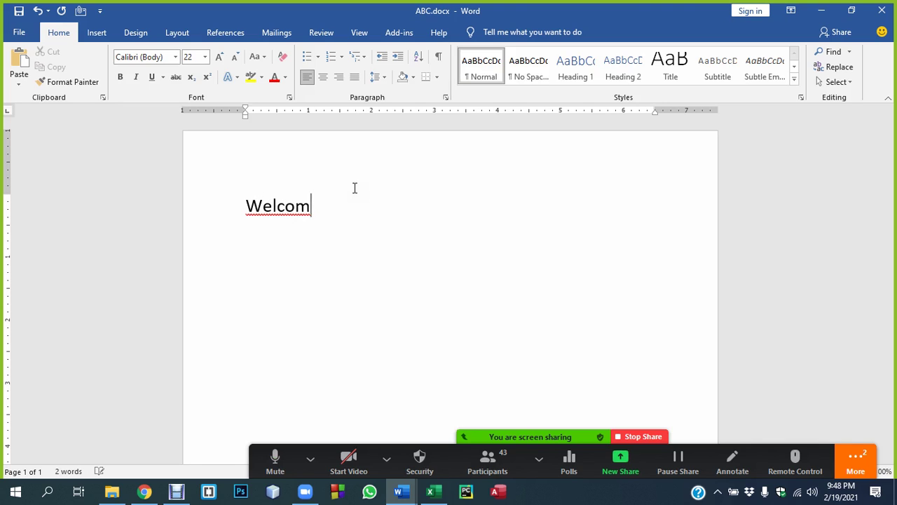
pyautogui.press('BackSpace')
pyautogui.press('BackSpace')
pyautogui.write('co')
pyautogui.press('BackSpace')
pyautogui.press('BackSpace')
pyautogui.write('ome ')
pyautogui.write('Everyone')
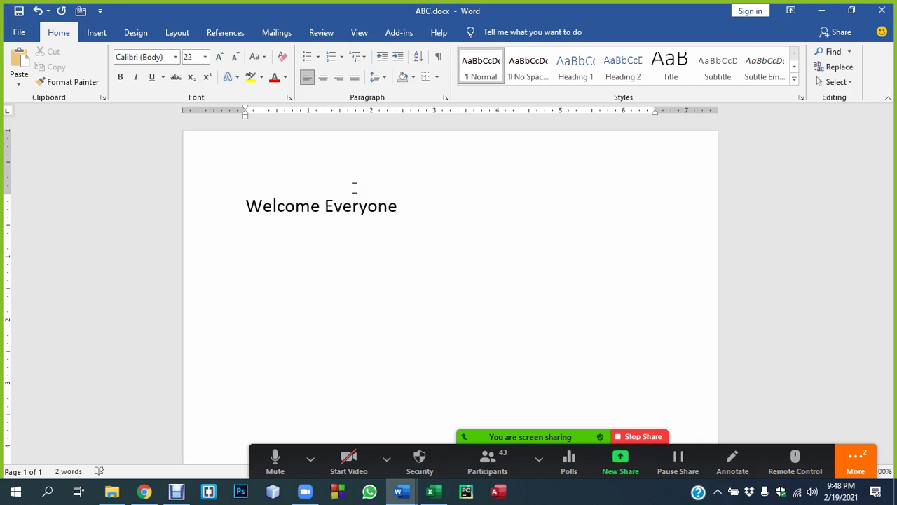
pyautogui.write('.')
# Select the 'Welcome Everyone.' line and delete it
pyautogui.click(246, 204)
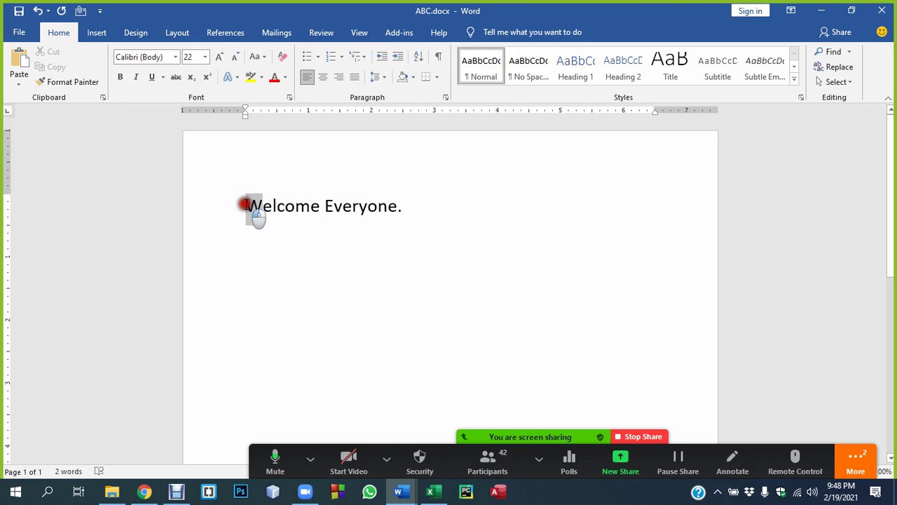
pyautogui.moveTo(245, 204); pyautogui.dragTo(326, 205)
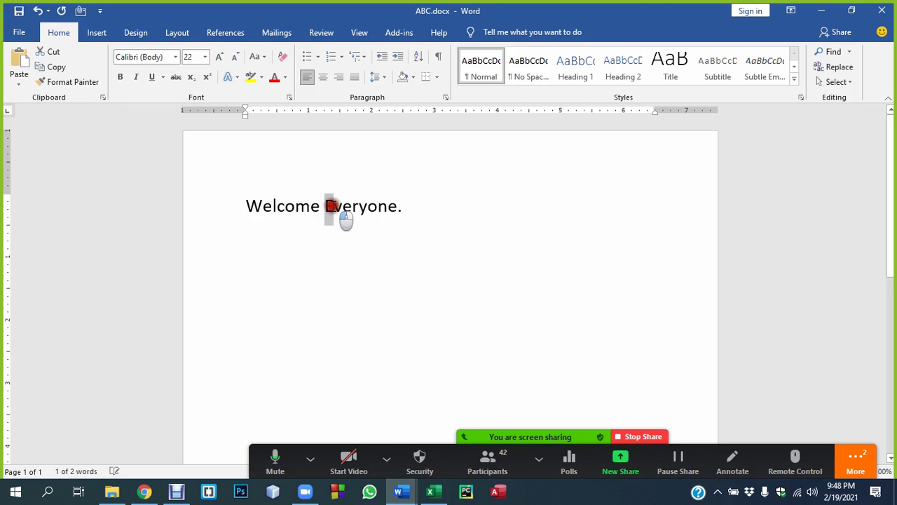
pyautogui.click(274, 201)
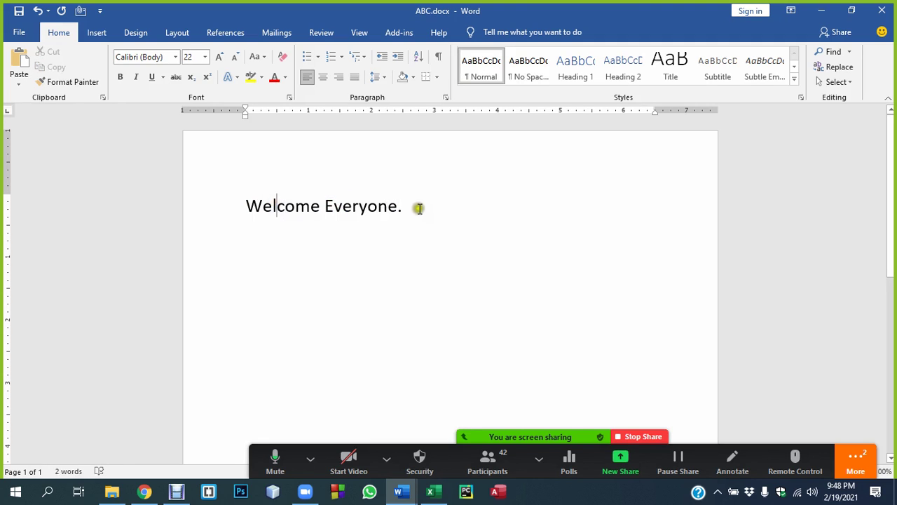
pyautogui.moveTo(416, 208); pyautogui.dragTo(242, 203)
pyautogui.press('Delete')
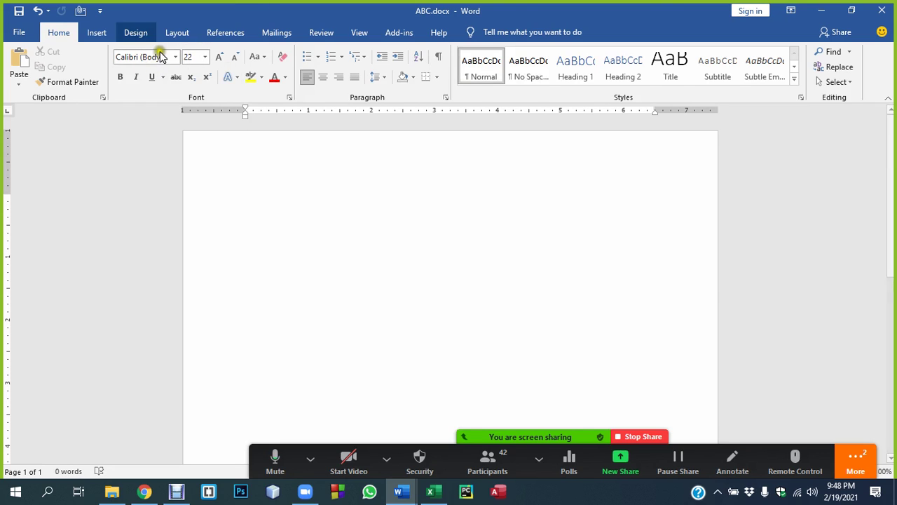
# Type and erase the practice text 'abcd' and 'ABCHKHKHKH', leaving the page blank
pyautogui.click(254, 204)
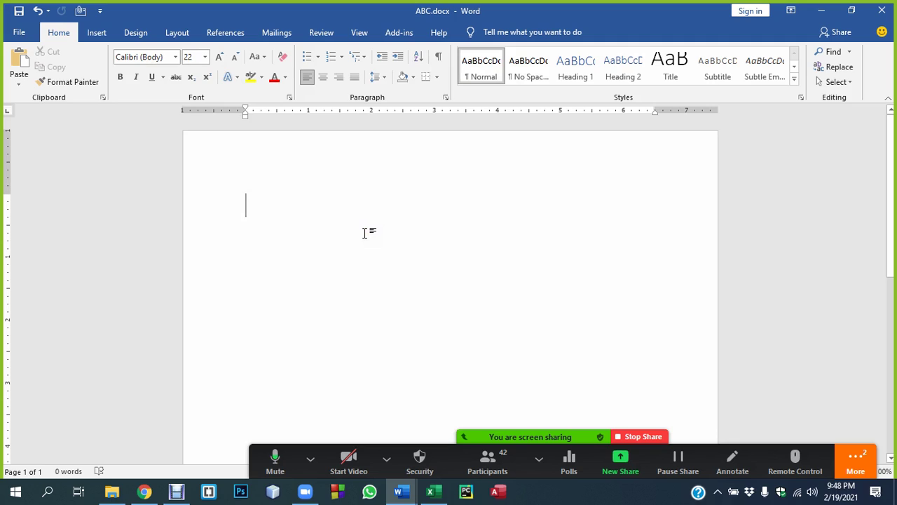
pyautogui.write('a')
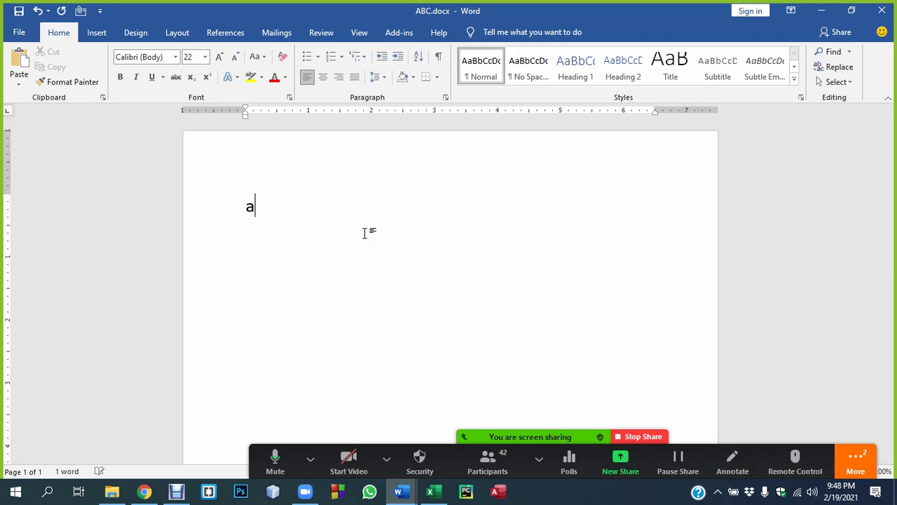
pyautogui.write('bc')
pyautogui.write('d')
pyautogui.press('BackSpace')
pyautogui.press('BackSpace')
pyautogui.press('BackSpace')
pyautogui.press('BackSpace')
pyautogui.write('ABC')
pyautogui.write('HKHKHKH')
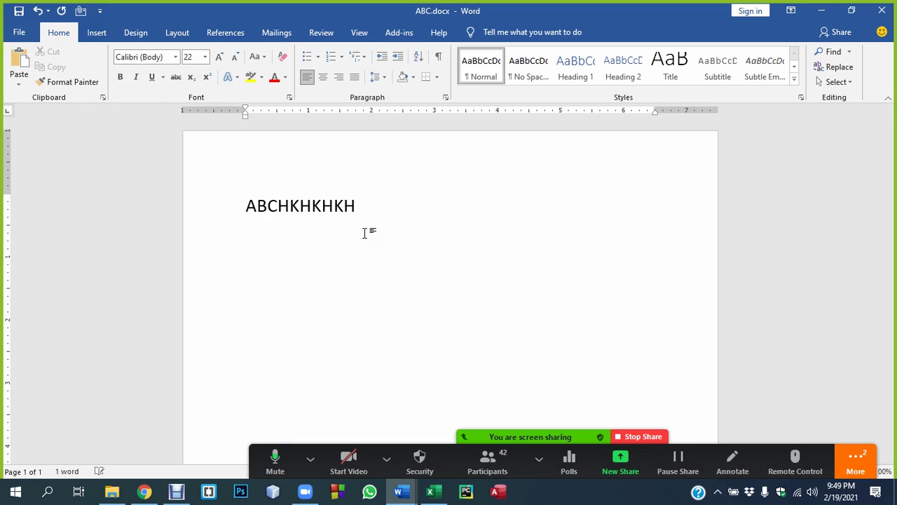
pyautogui.press('BackSpace')
pyautogui.press('BackSpace')
pyautogui.press('BackSpace')
pyautogui.press('BackSpace')
pyautogui.press('BackSpace')
pyautogui.press('BackSpace')
pyautogui.press('BackSpace')
pyautogui.press('BackSpace')
pyautogui.press('BackSpace')
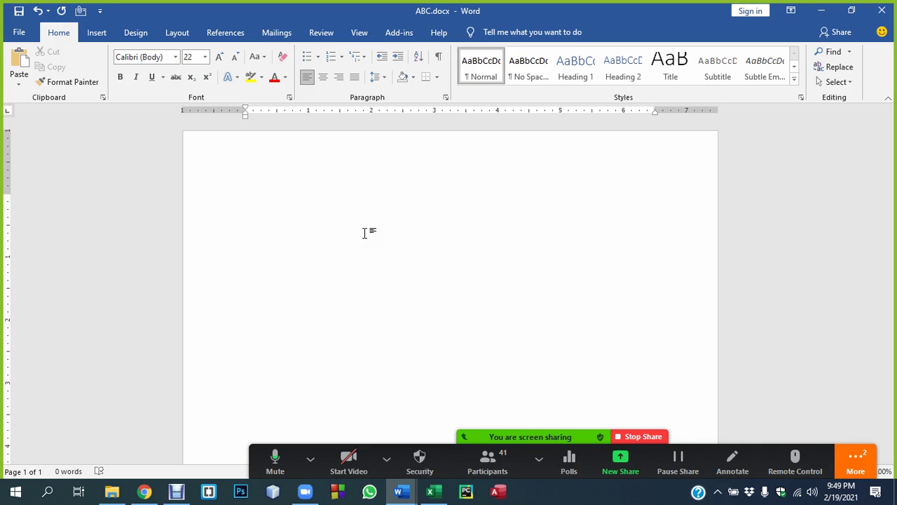
# Type 'Hello Everyone.', swapping the exclamation mark for a period, then select and deselect it
pyautogui.write('Hello')
pyautogui.write('E')
pyautogui.write('veryone')
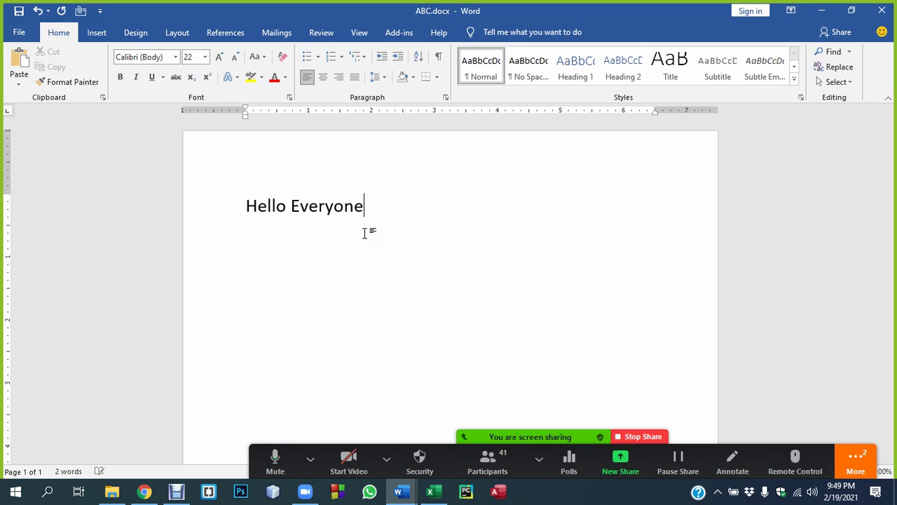
pyautogui.write('!')
pyautogui.press('BackSpace')
pyautogui.write('.')
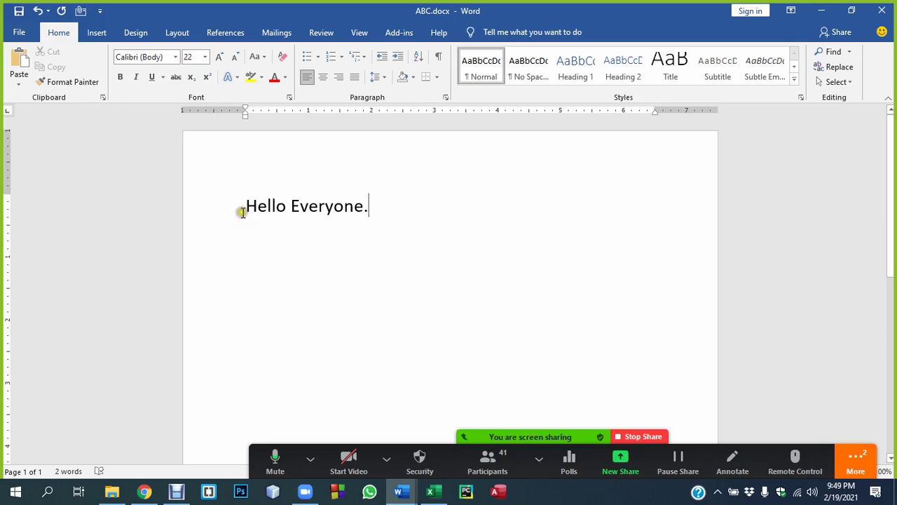
pyautogui.moveTo(242, 206); pyautogui.dragTo(376, 221)
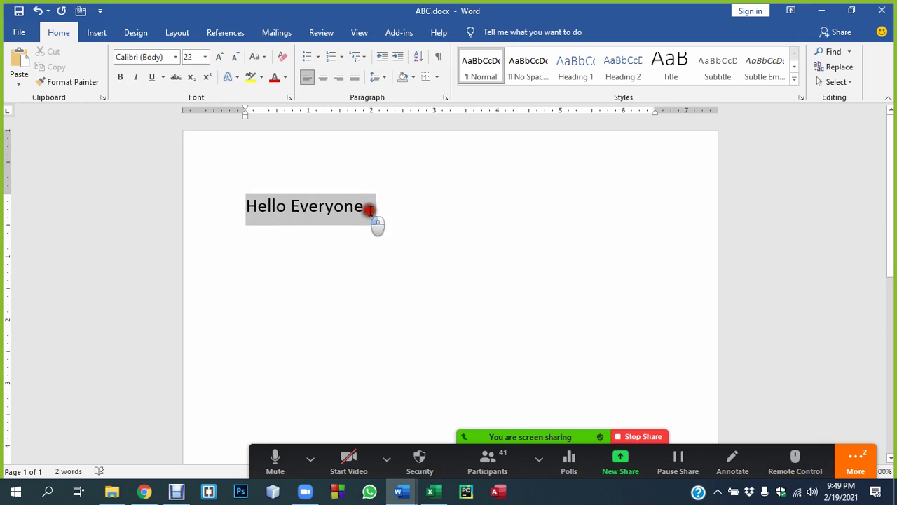
pyautogui.click(409, 219)
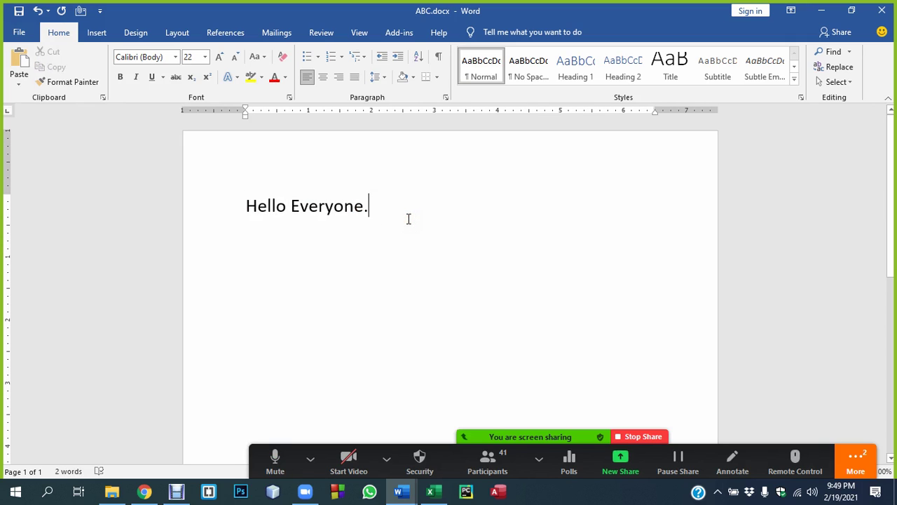
pyautogui.click(407, 218)
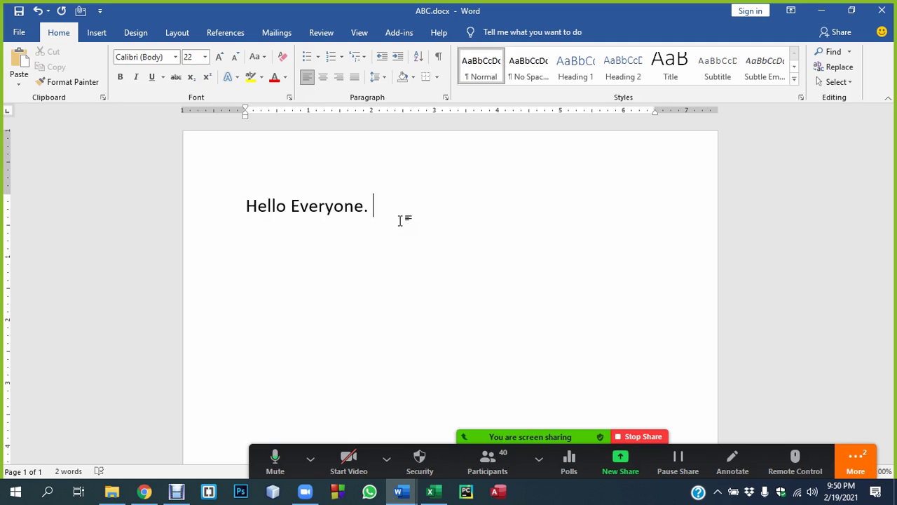
# Type 'Welcome Everyone.' after 'Hello Everyone.' on the same line
pyautogui.write('W')
pyautogui.write('el')
pyautogui.write('come')
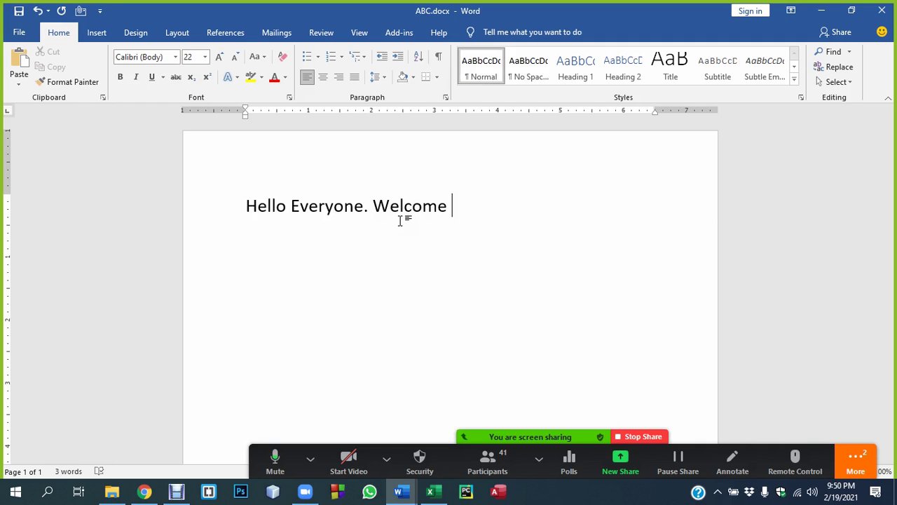
pyautogui.write('E')
pyautogui.write('veryone.')
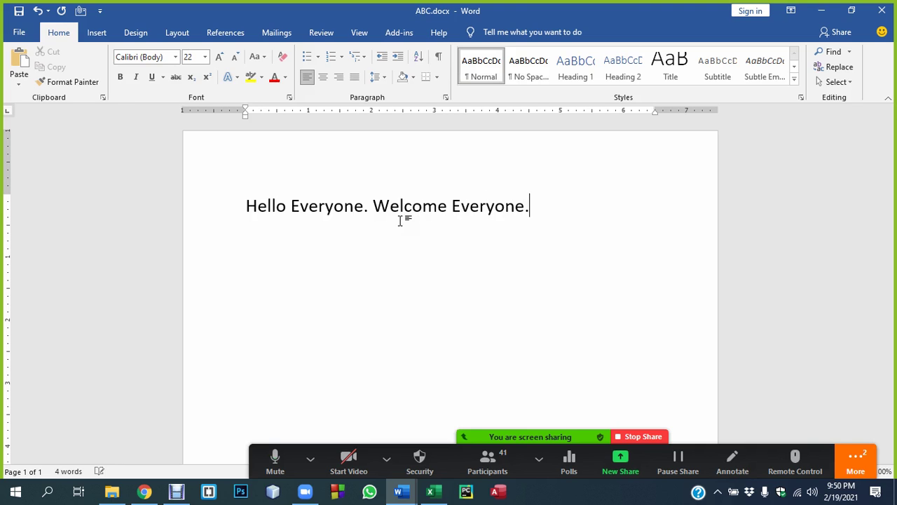
# Open Google in a new browser tab and search for 'keyboard layout'
pyautogui.click(140, 493)
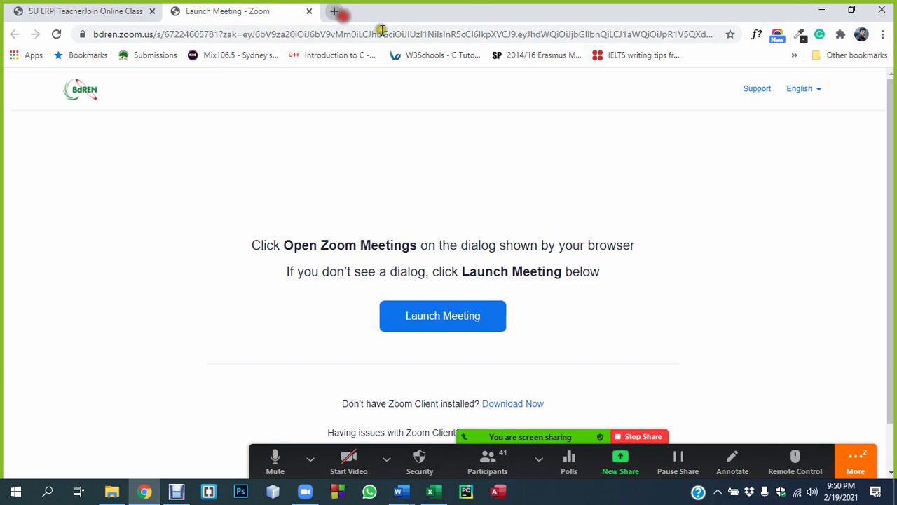
pyautogui.click(336, 12)
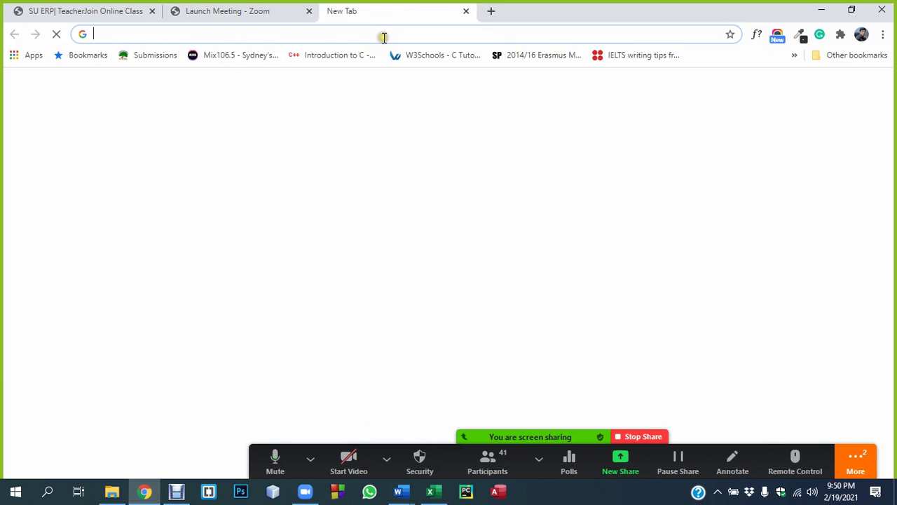
pyautogui.write('goo')
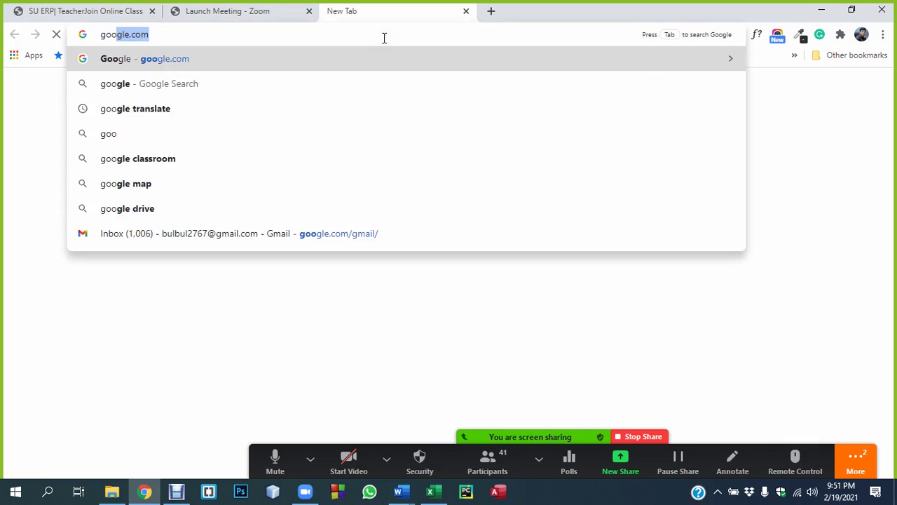
pyautogui.press('Return')
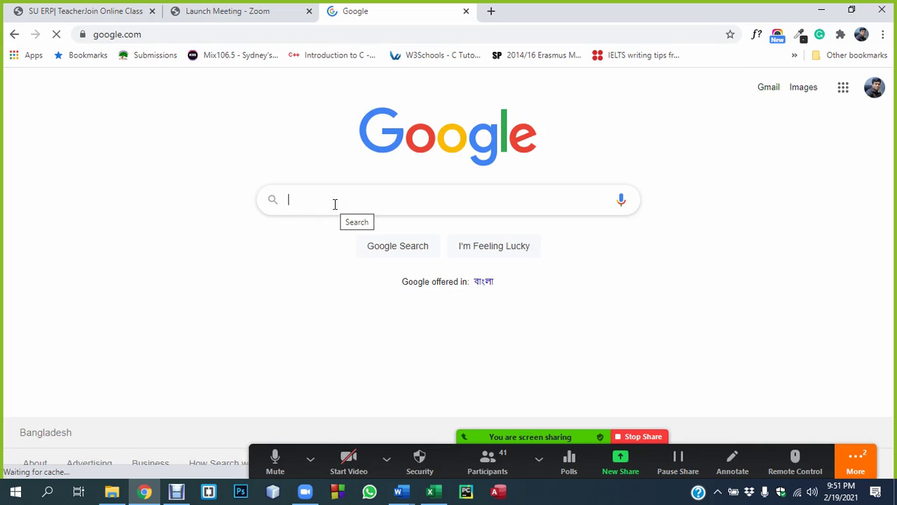
pyautogui.write('ke')
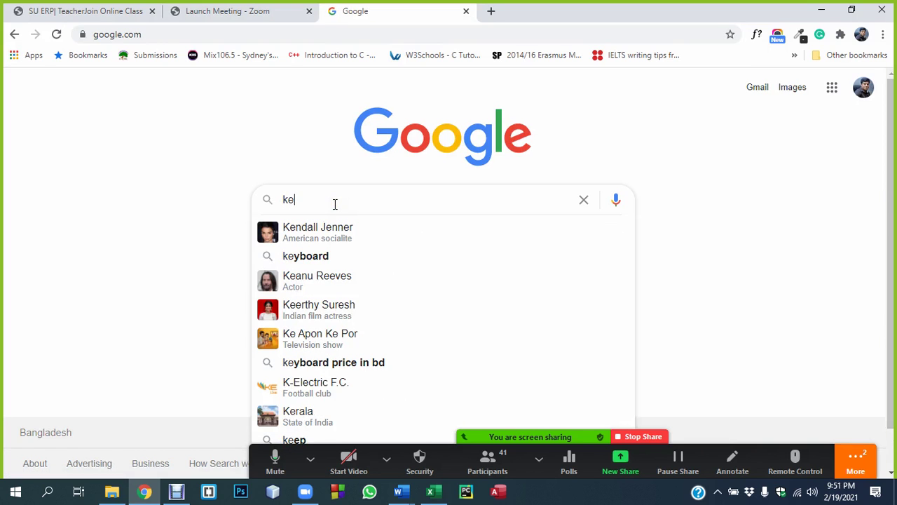
pyautogui.write('yboar')
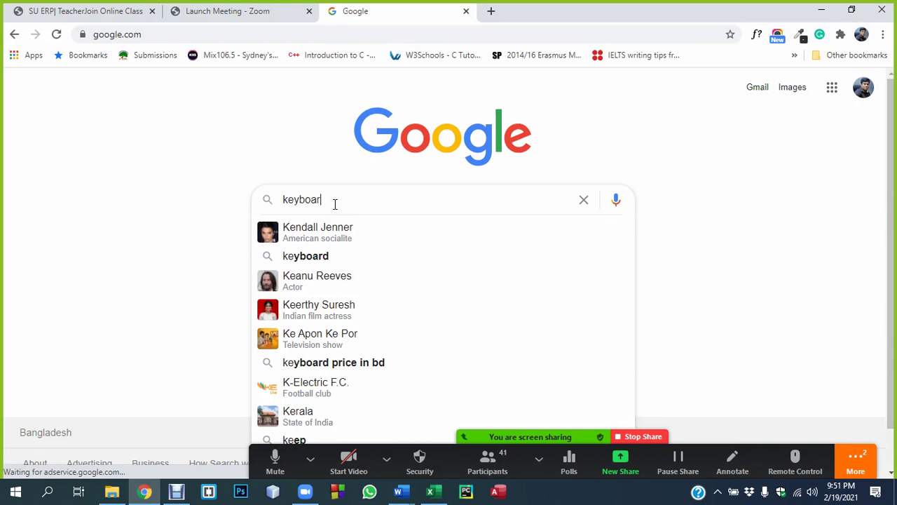
pyautogui.write('d la')
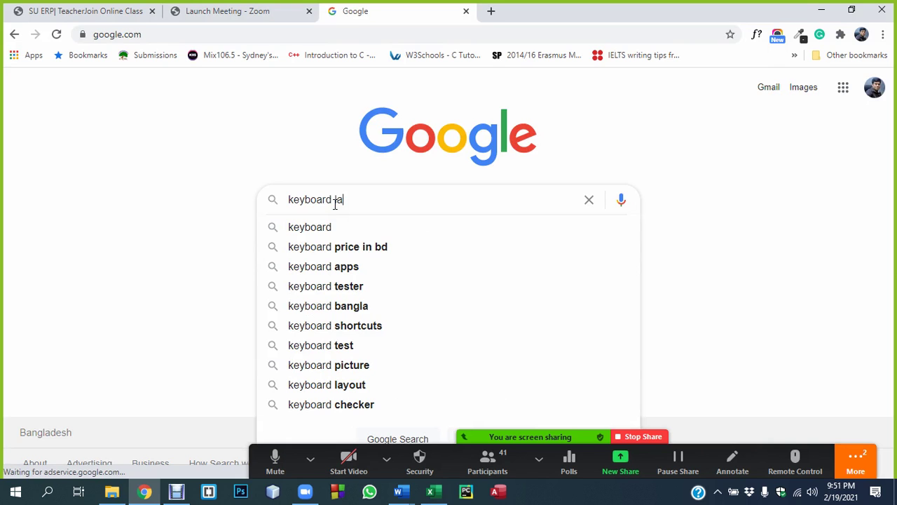
pyautogui.write('yout')
pyautogui.press('Return')
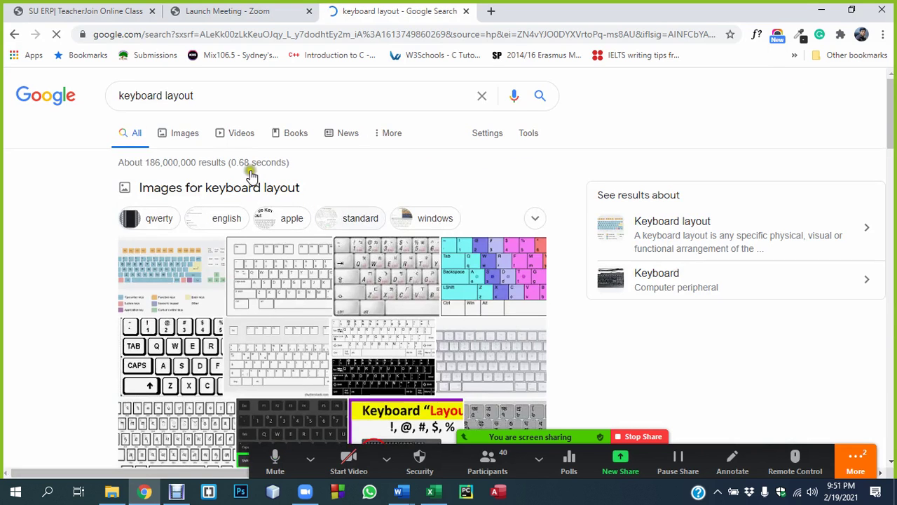
# Refine the search to the suggested query 'keyboard typing finger layout'
pyautogui.click(164, 95)
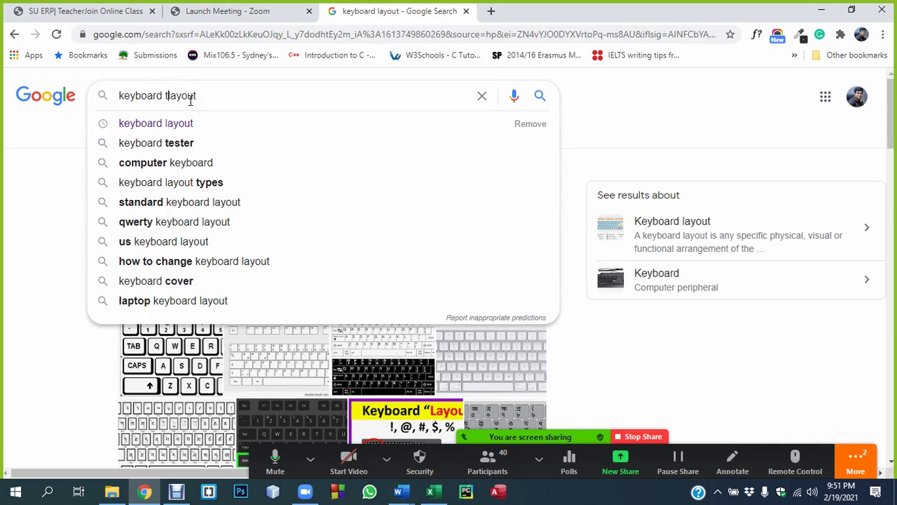
pyautogui.write('typ')
pyautogui.press('Down')
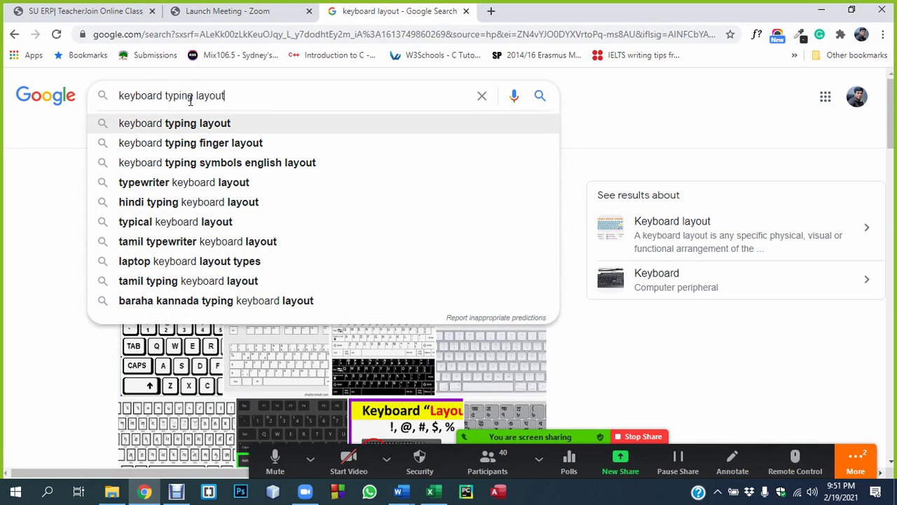
pyautogui.press('Down')
pyautogui.press('Return')
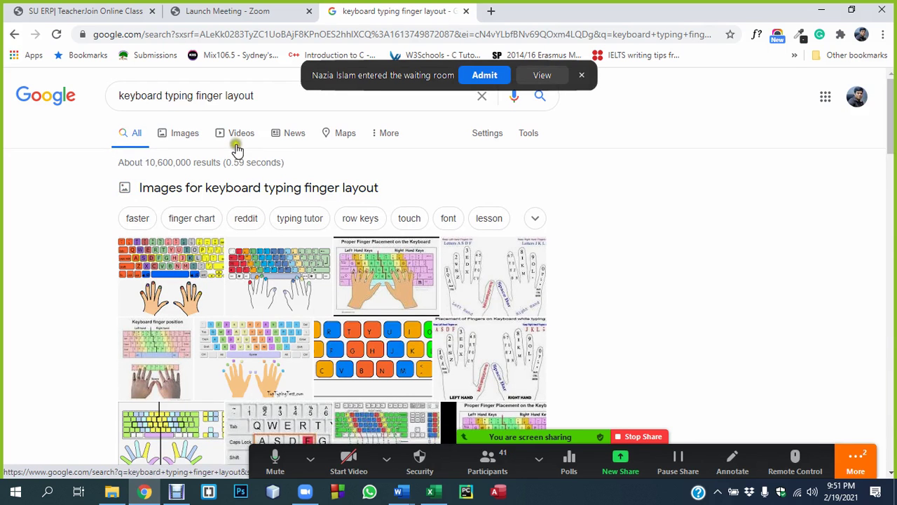
# Show image results and enlarge the 'Proper Finger Placement on the Keyboard' chart
pyautogui.click(180, 138)
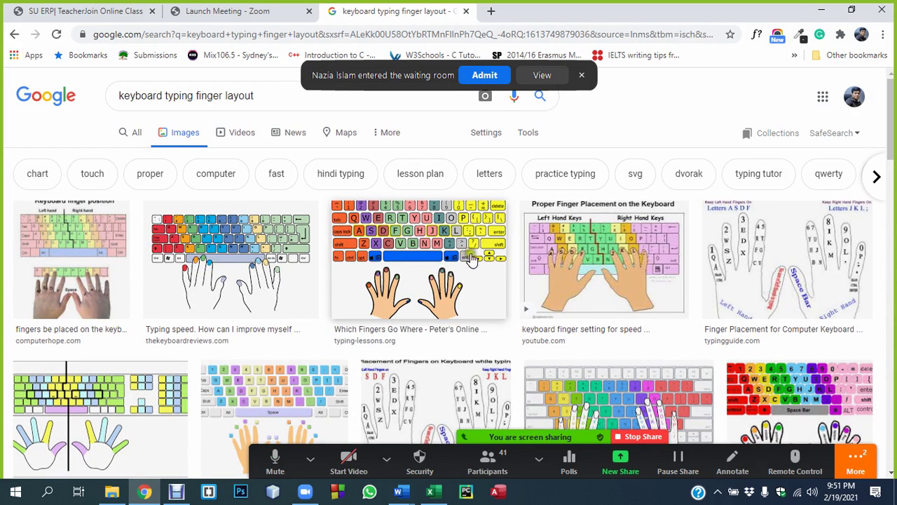
pyautogui.click(582, 253)
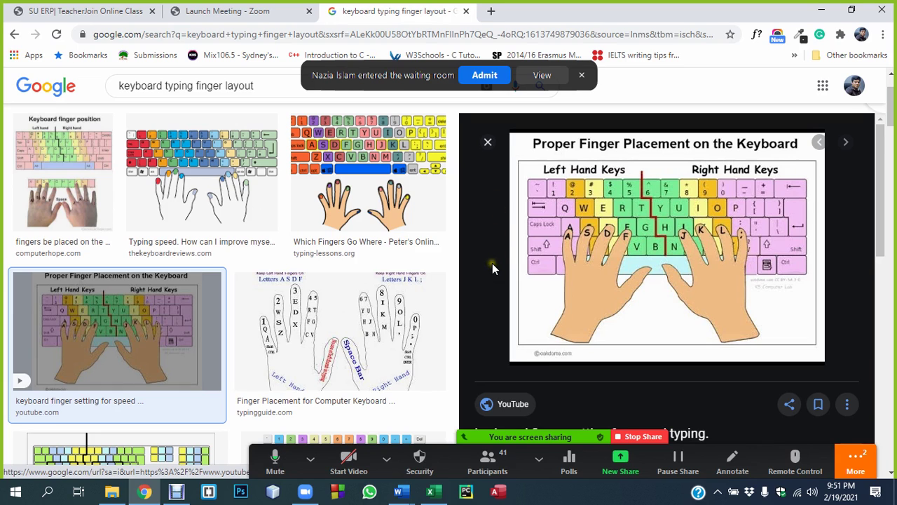
pyautogui.click(478, 75)
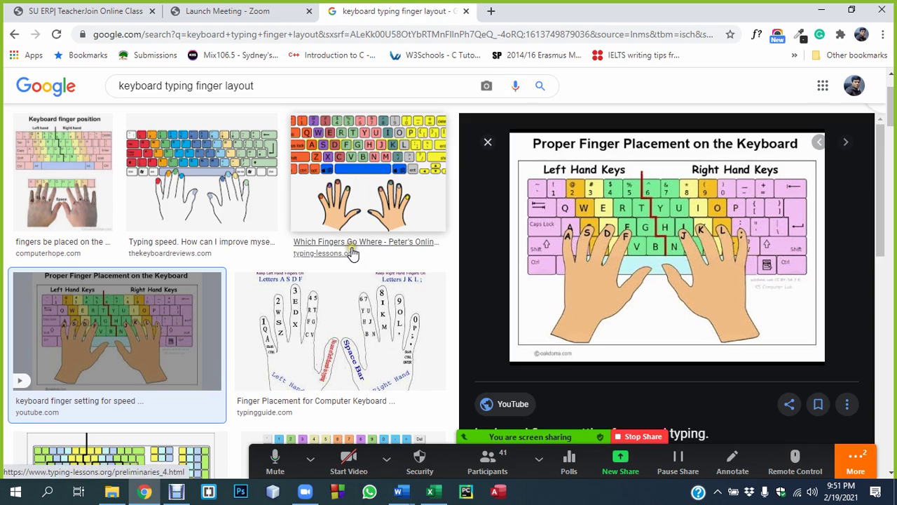
pyautogui.click(478, 261)
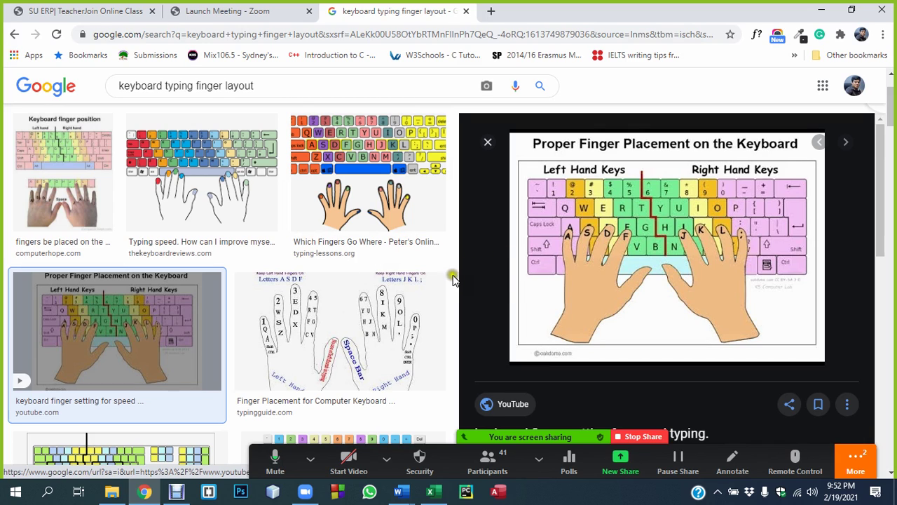
pyautogui.scroll(1, 388, 240)
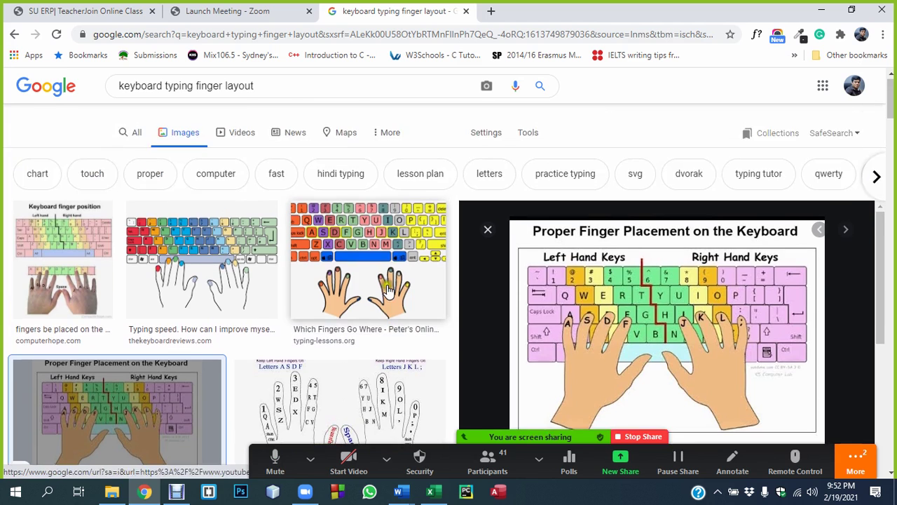
pyautogui.scroll(-5, 388, 298)
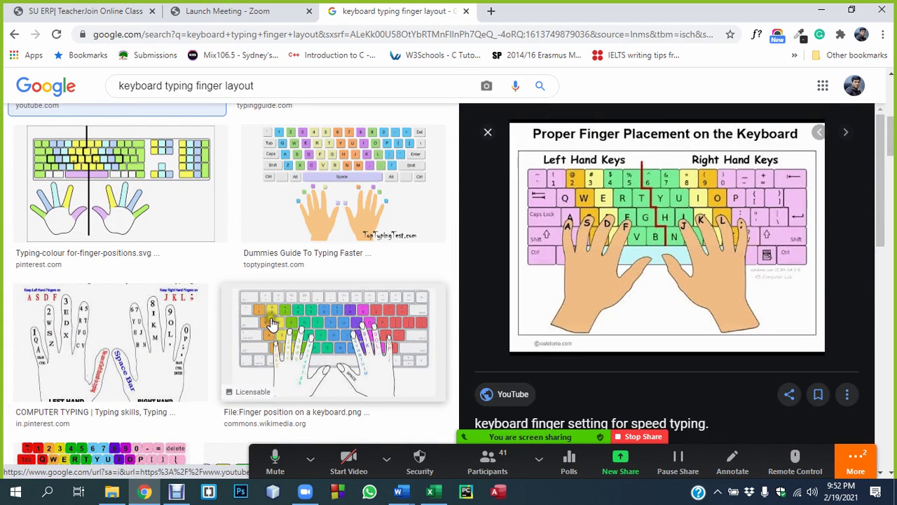
pyautogui.scroll(4, 307, 311)
pyautogui.scroll(2, 307, 310)
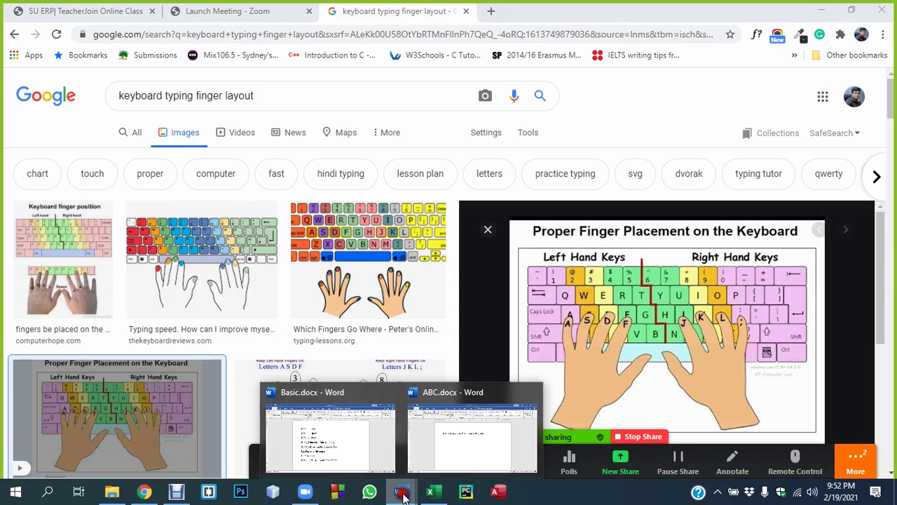
# In ABC.docx, drag-select the 'Hello Everyone. Welcome Everyone.' line and deselect it twice
pyautogui.click(441, 442)
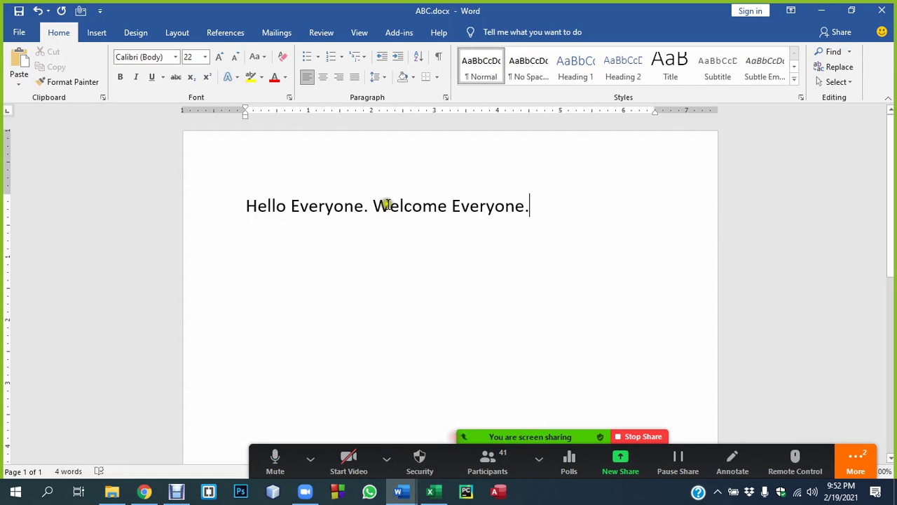
pyautogui.moveTo(531, 205); pyautogui.dragTo(245, 206)
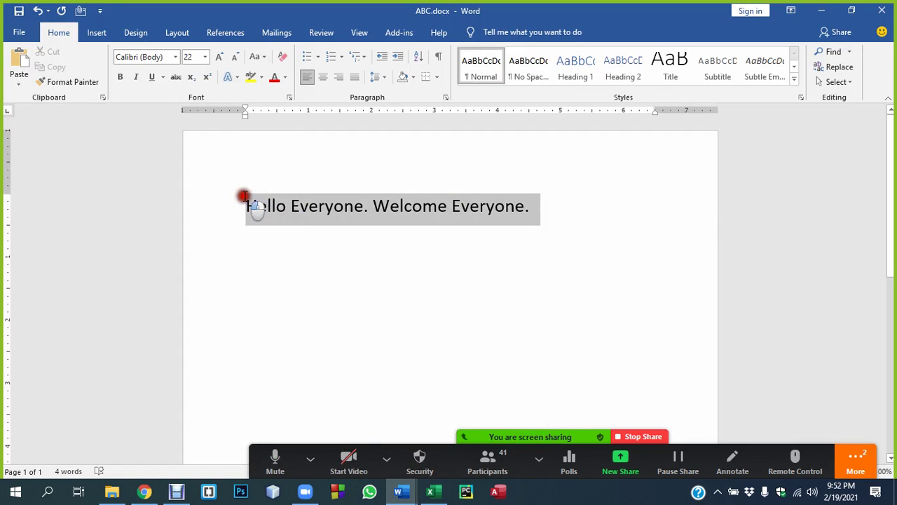
pyautogui.click(380, 223)
pyautogui.click(300, 205)
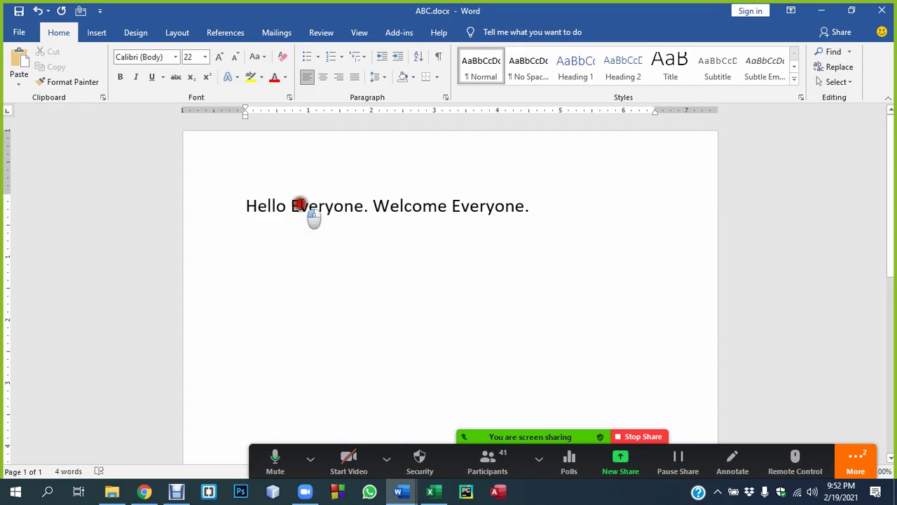
pyautogui.click(403, 206)
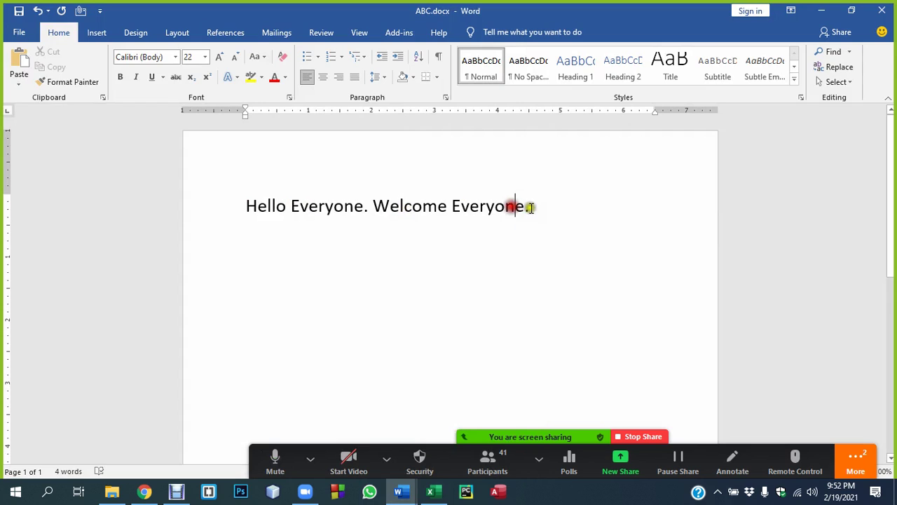
pyautogui.moveTo(531, 206); pyautogui.dragTo(245, 205)
pyautogui.click(419, 230)
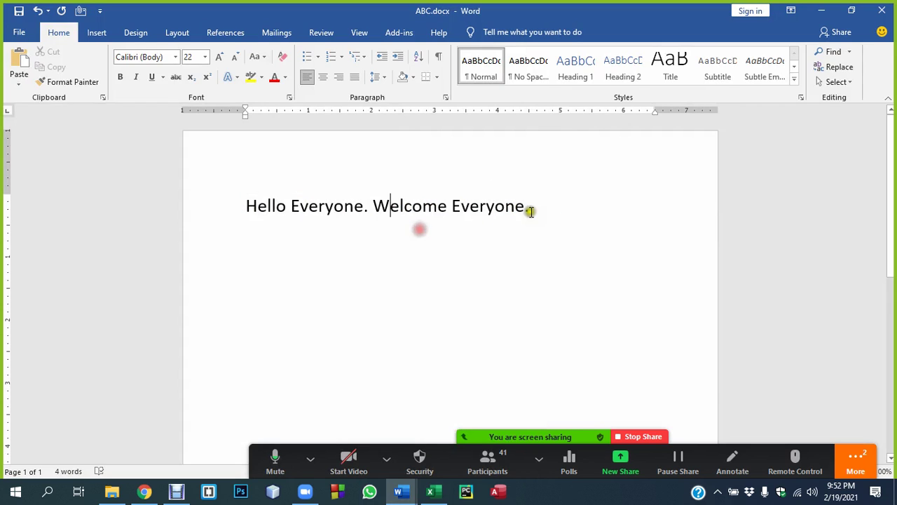
# Select the line from the left margin, deselect it, then switch to Basic.docx
pyautogui.click(229, 203)
pyautogui.click(373, 244)
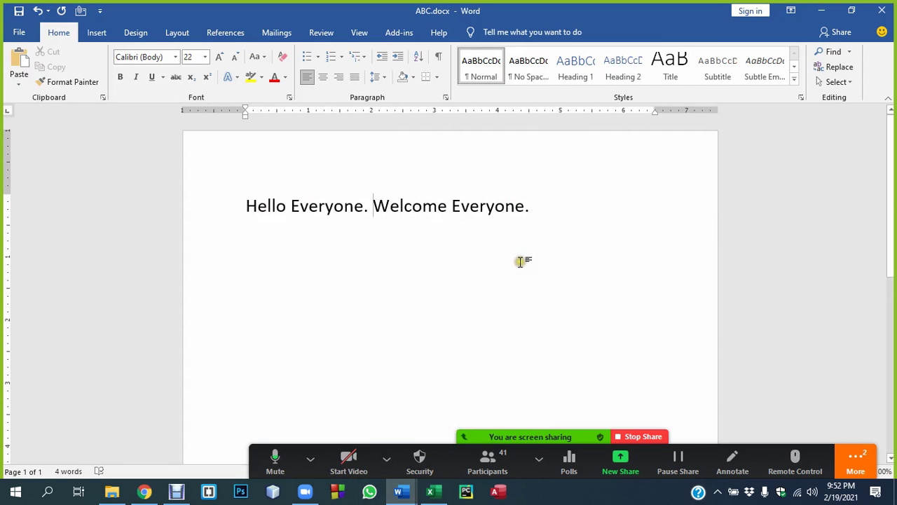
pyautogui.click(434, 204)
pyautogui.click(386, 458)
pyautogui.click(401, 493)
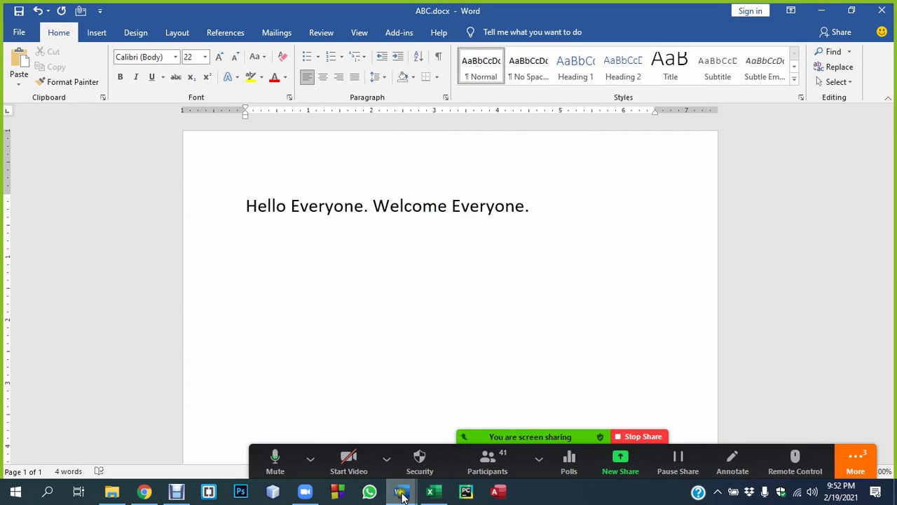
pyautogui.click(330, 448)
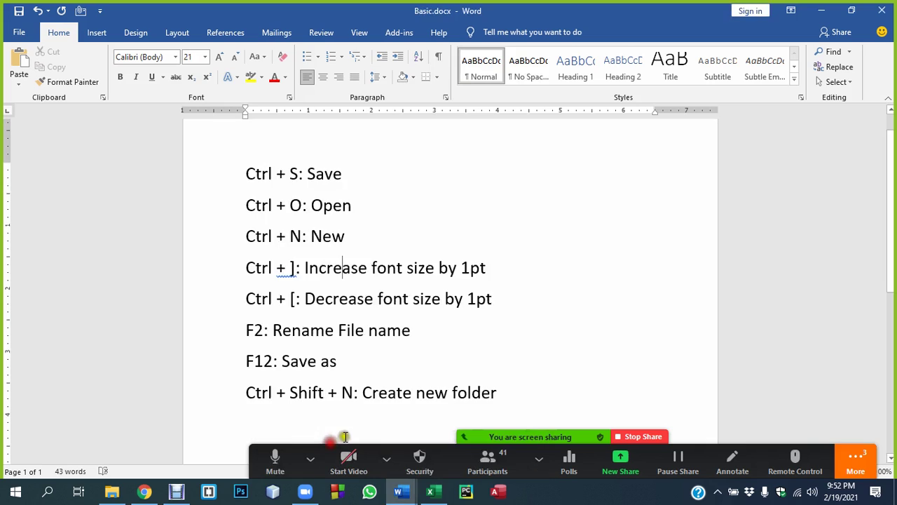
# Insert a 'Ctrl + A: Select All' line directly below 'Ctrl + N: New'
pyautogui.click(357, 236)
pyautogui.press('Return')
pyautogui.write('ct')
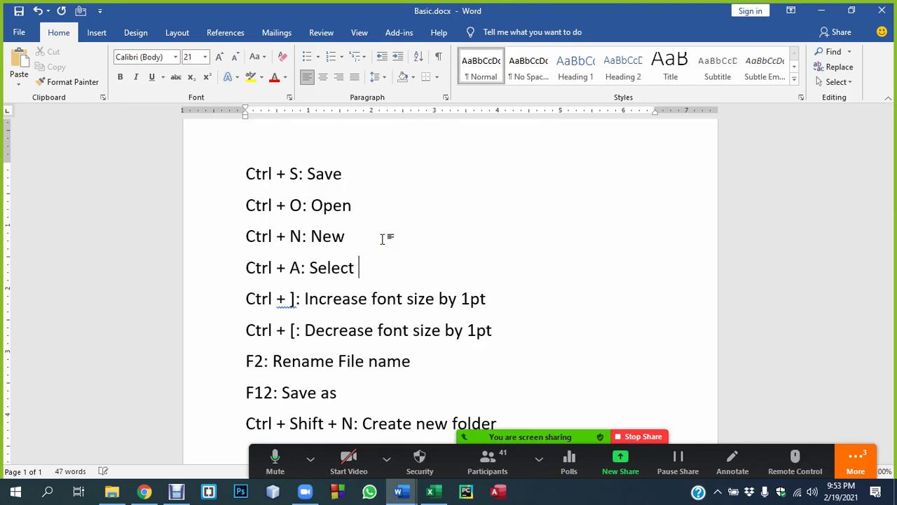
pyautogui.write('All')
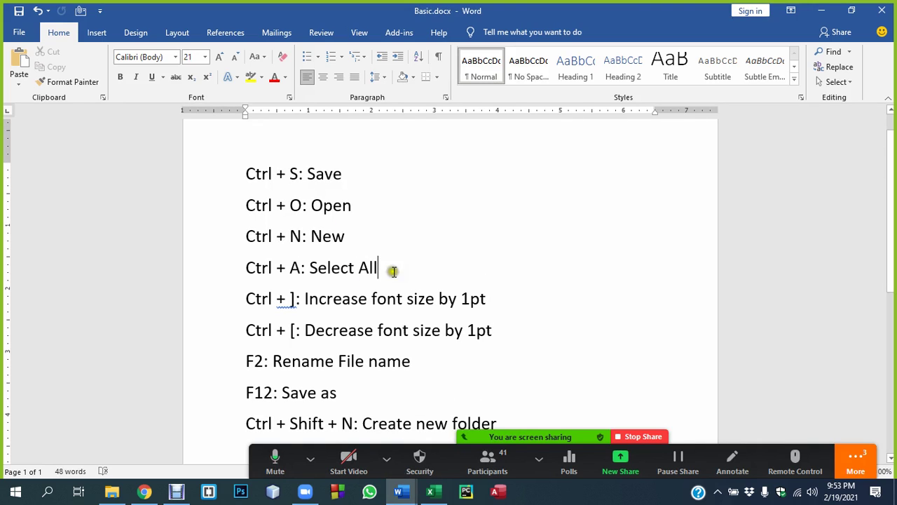
# Return to ABC.docx and select all of its text
pyautogui.moveTo(398, 491)
pyautogui.click(459, 427)
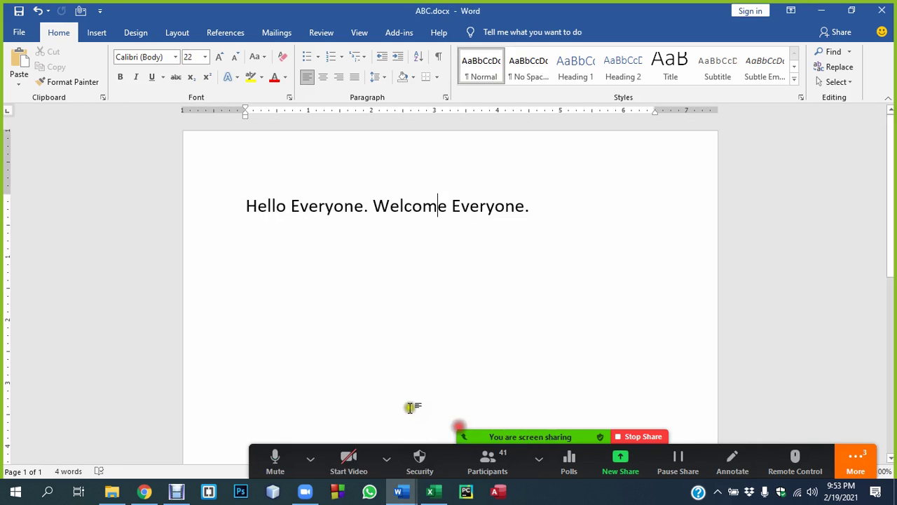
pyautogui.hotkey('ctrl', 'a')
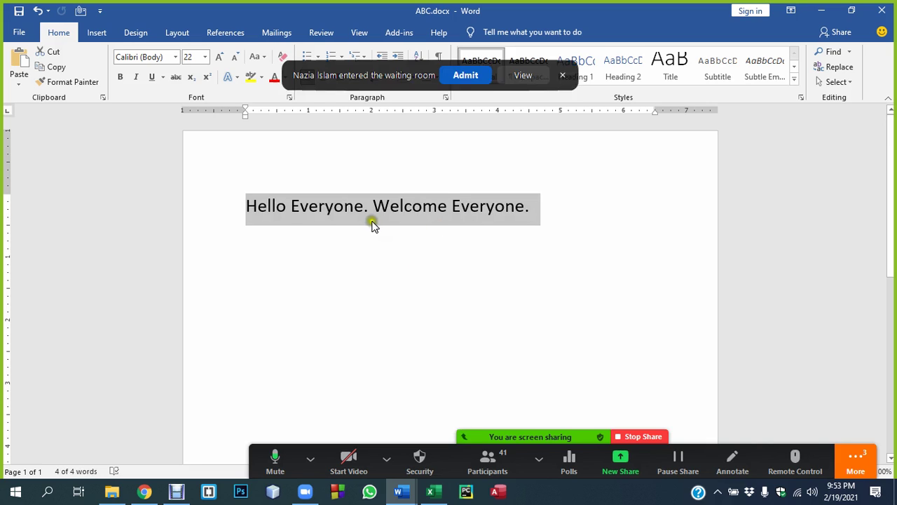
pyautogui.click(506, 75)
pyautogui.click(452, 207)
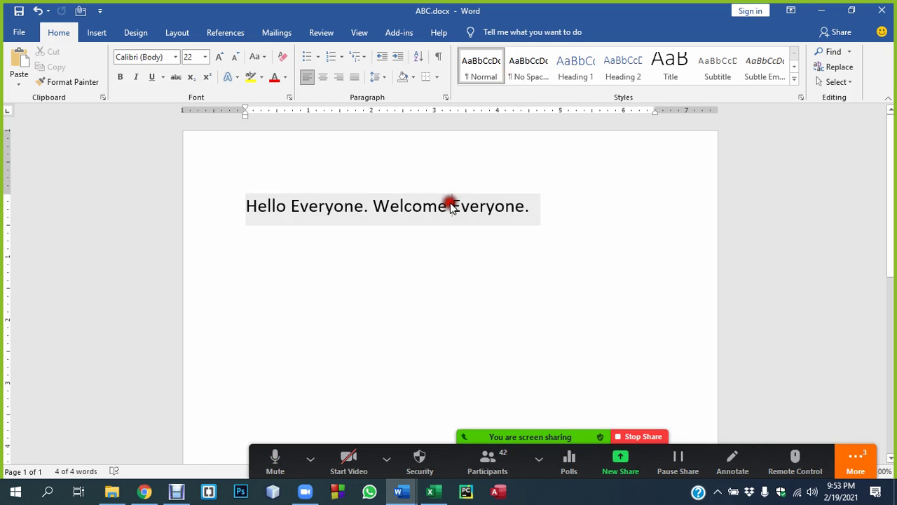
pyautogui.hotkey('ctrl', 'a')
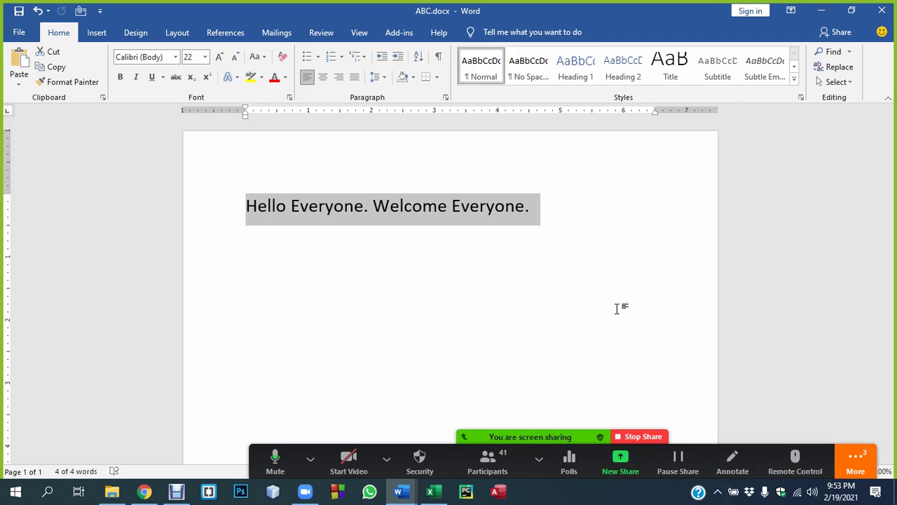
# Overwrite the sentence with ], undo to restore it, and show the Word window previews
pyautogui.write(']')
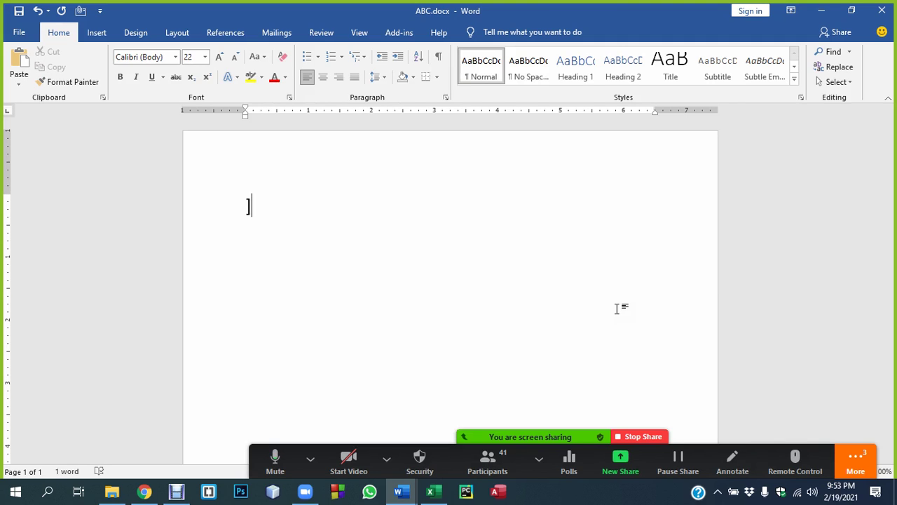
pyautogui.hotkey('ctrl', 'z')
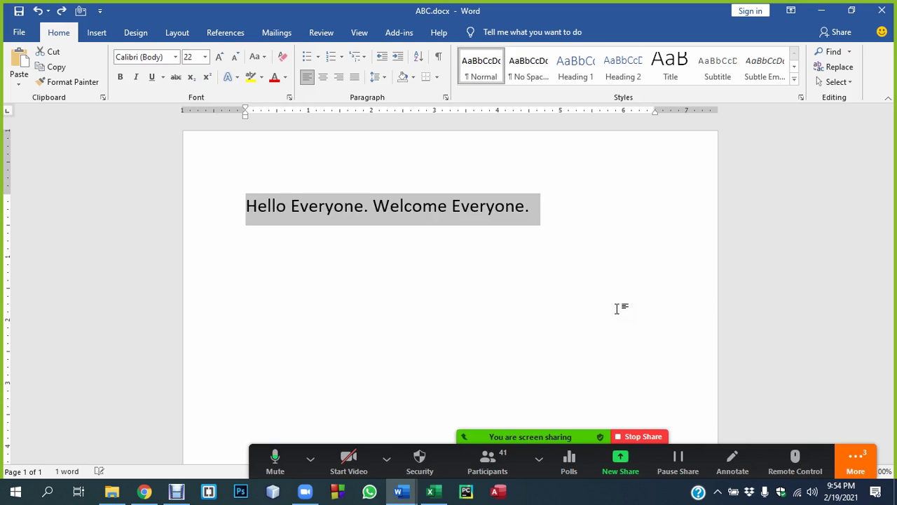
pyautogui.click(400, 493)
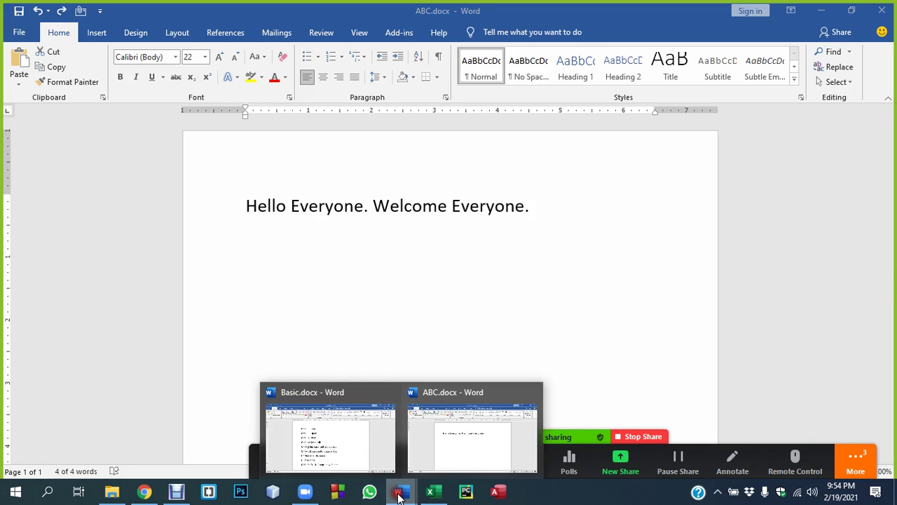
# Add a 'Ctrl + Z: Undo' line below 'Ctrl + A: Select All' in Basic.docx, then return to ABC.docx
pyautogui.click(326, 442)
pyautogui.press('Return')
pyautogui.write('Ctrl')
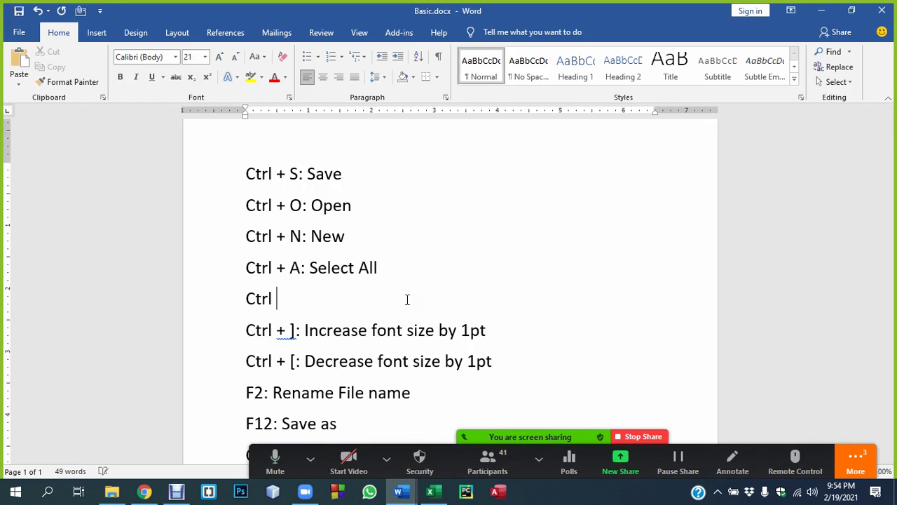
pyautogui.write('+ ZS')
pyautogui.write('Undo')
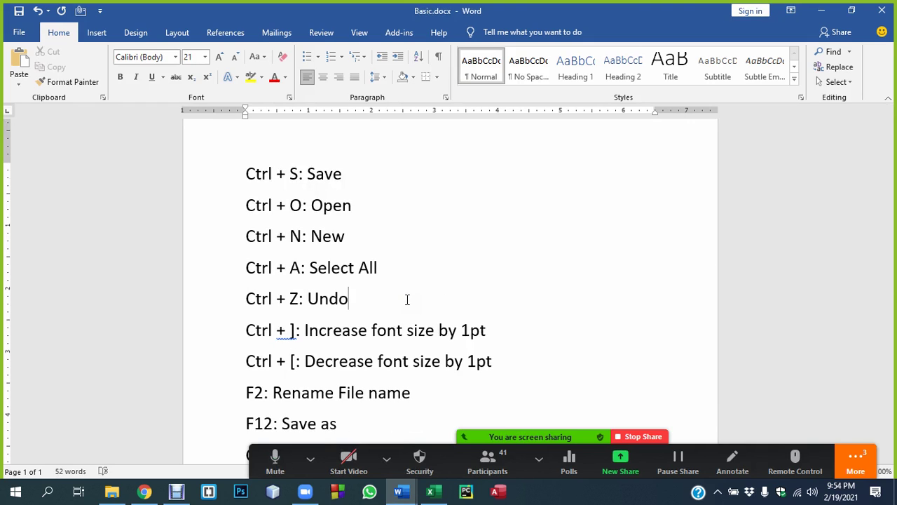
pyautogui.moveTo(399, 492)
pyautogui.click(423, 452)
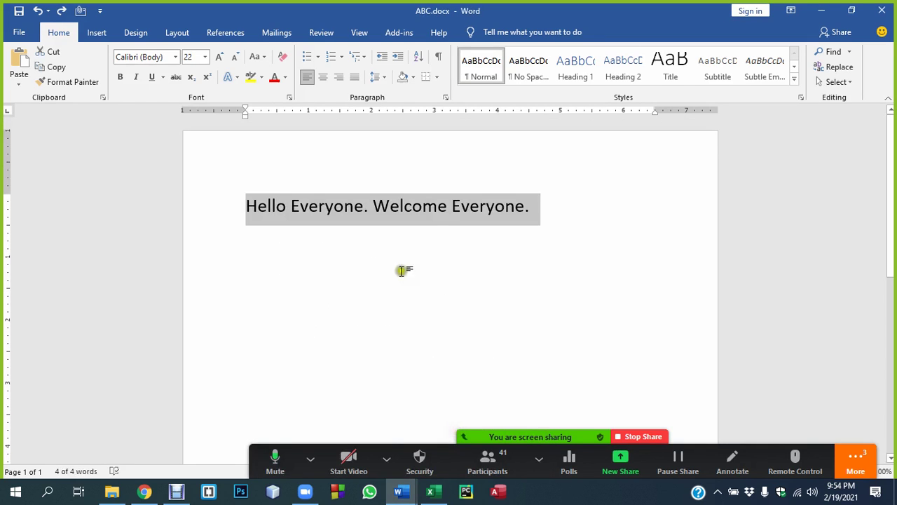
# Select all of ABC.docx, type ] over it, and undo to restore the sentence
pyautogui.click(420, 243)
pyautogui.hotkey('ctrl', 'a')
pyautogui.write(']')
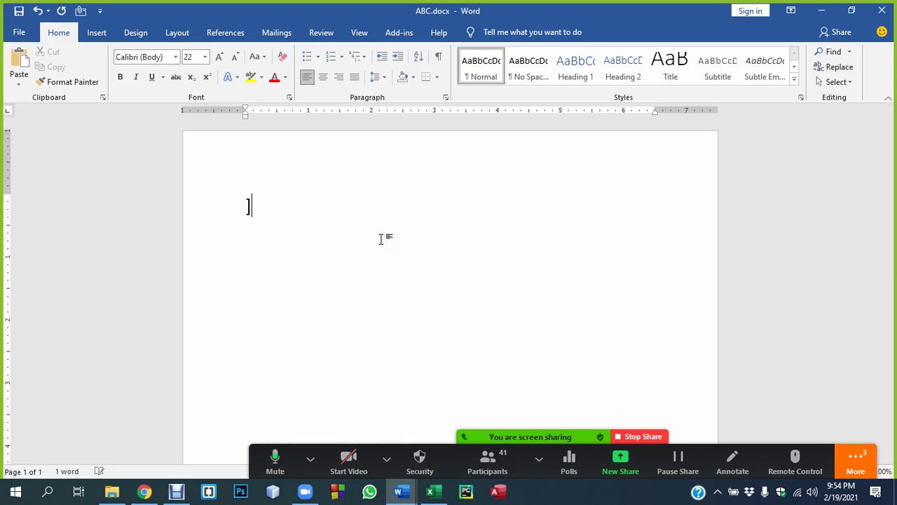
pyautogui.hotkey('ctrl', 'z')
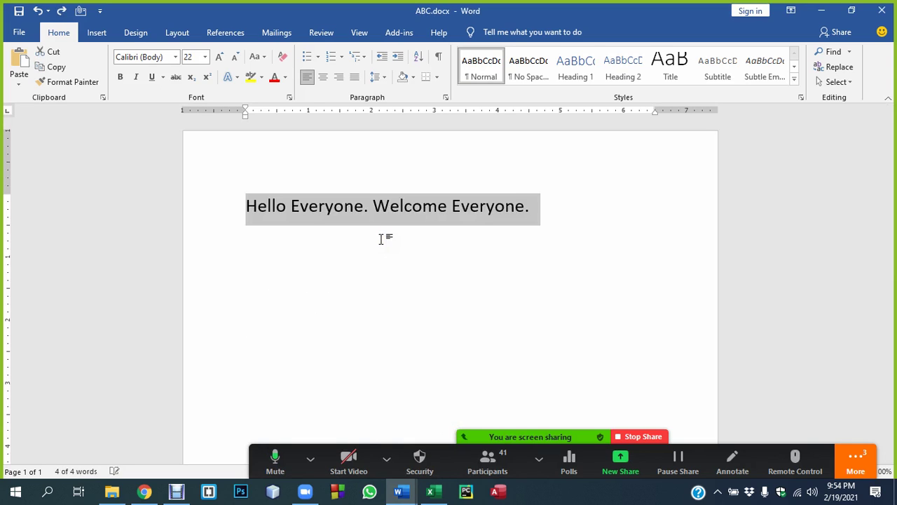
# Step the sentence's font size up with Ctrl+] and back down with Ctrl+[ to 31 pt
pyautogui.hotkey('ctrl', ']')
pyautogui.hotkey('ctrl', ']')
pyautogui.hotkey('ctrl', ']')
pyautogui.hotkey('ctrl', ']')
pyautogui.hotkey('ctrl', ']')
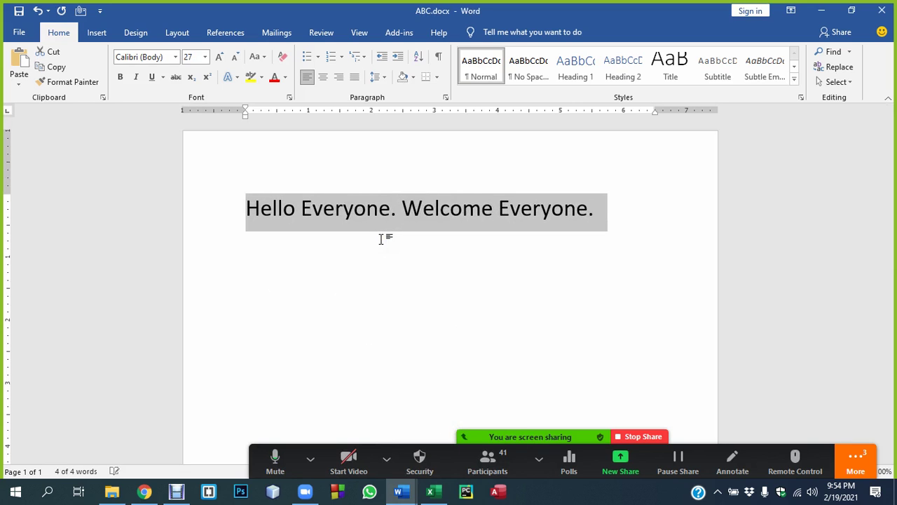
pyautogui.hotkey('ctrl', ']')
pyautogui.hotkey('ctrl', ']')
pyautogui.hotkey('ctrl', ']')
pyautogui.hotkey('ctrl', ']')
pyautogui.hotkey('ctrl', ']')
pyautogui.hotkey('ctrl', ']')
pyautogui.hotkey('ctrl', ']')
pyautogui.hotkey('ctrl', ']')
pyautogui.hotkey('ctrl', ']')
pyautogui.hotkey('ctrl', ']')
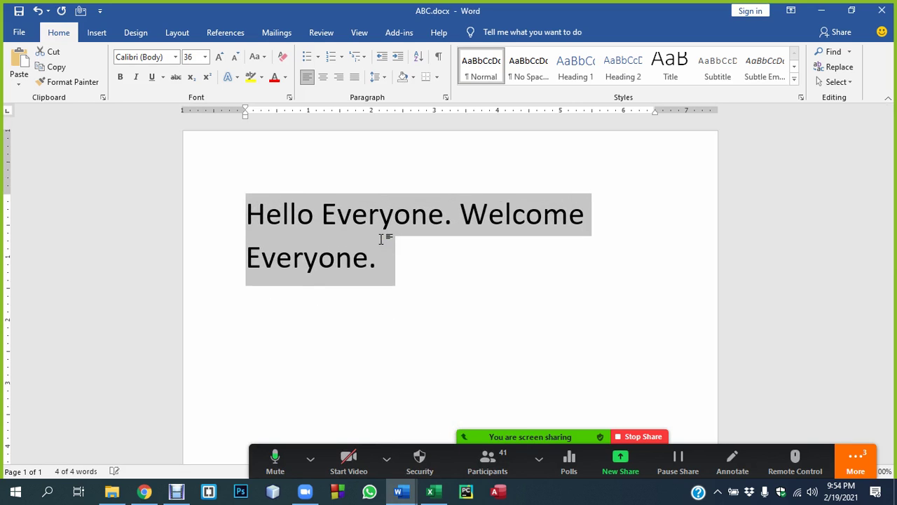
pyautogui.hotkey('ctrl', ']')
pyautogui.hotkey('ctrl', ']')
pyautogui.hotkey('ctrl', ']')
pyautogui.hotkey('ctrl', ']')
pyautogui.hotkey('ctrl', ']')
pyautogui.hotkey('ctrl', ']')
pyautogui.hotkey('ctrl', ']')
pyautogui.hotkey('ctrl', ']')
pyautogui.hotkey('ctrl', ']')
pyautogui.hotkey('ctrl', ']')
pyautogui.hotkey('ctrl', ']')
pyautogui.hotkey('ctrl', ']')
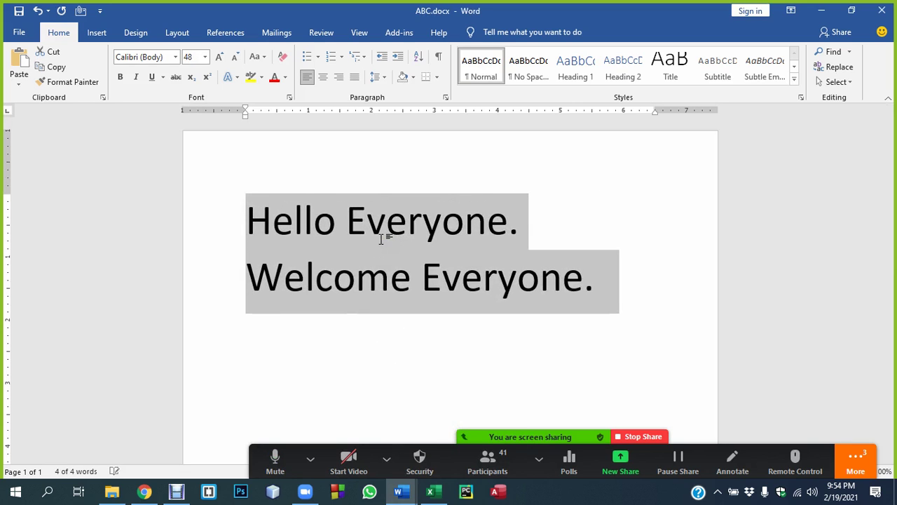
pyautogui.hotkey('ctrl', ']')
pyautogui.hotkey('ctrl', ']')
pyautogui.hotkey('ctrl', ']')
pyautogui.hotkey('ctrl', ']')
pyautogui.hotkey('ctrl', ']')
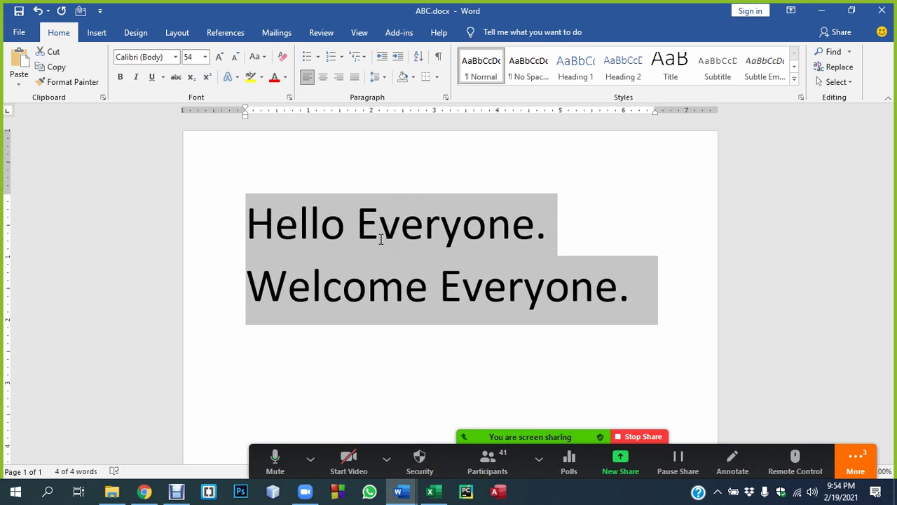
pyautogui.hotkey('ctrl', '[')
pyautogui.hotkey('ctrl', '[')
pyautogui.hotkey('ctrl', '[')
pyautogui.hotkey('ctrl', '[')
pyautogui.hotkey('ctrl', '[')
pyautogui.hotkey('ctrl', '[')
pyautogui.hotkey('ctrl', '[')
pyautogui.hotkey('ctrl', '[')
pyautogui.hotkey('ctrl', '[')
pyautogui.hotkey('ctrl', '[')
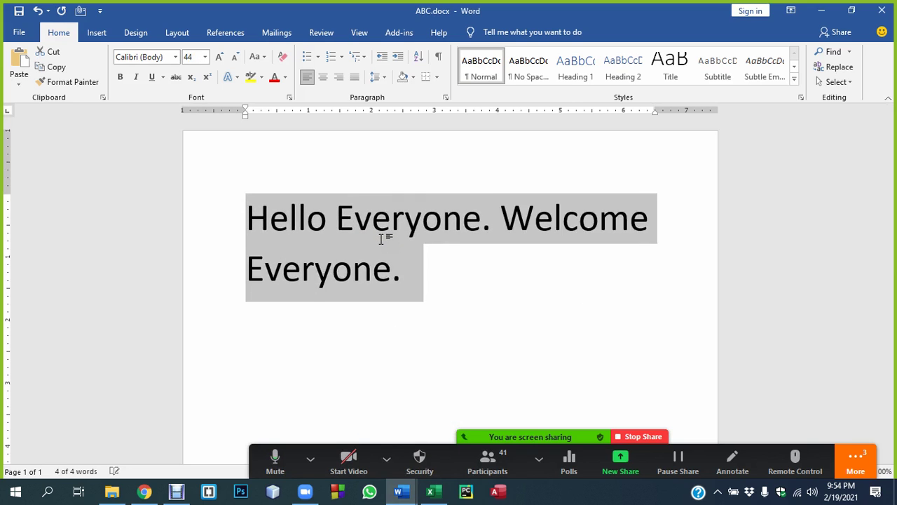
pyautogui.hotkey('ctrl', '[')
pyautogui.hotkey('ctrl', '[')
pyautogui.hotkey('ctrl', '[')
pyautogui.hotkey('ctrl', '[')
pyautogui.hotkey('ctrl', '[')
pyautogui.hotkey('ctrl', '[')
pyautogui.hotkey('ctrl', '[')
pyautogui.hotkey('ctrl', '[')
pyautogui.hotkey('ctrl', '[')
pyautogui.hotkey('ctrl', '[')
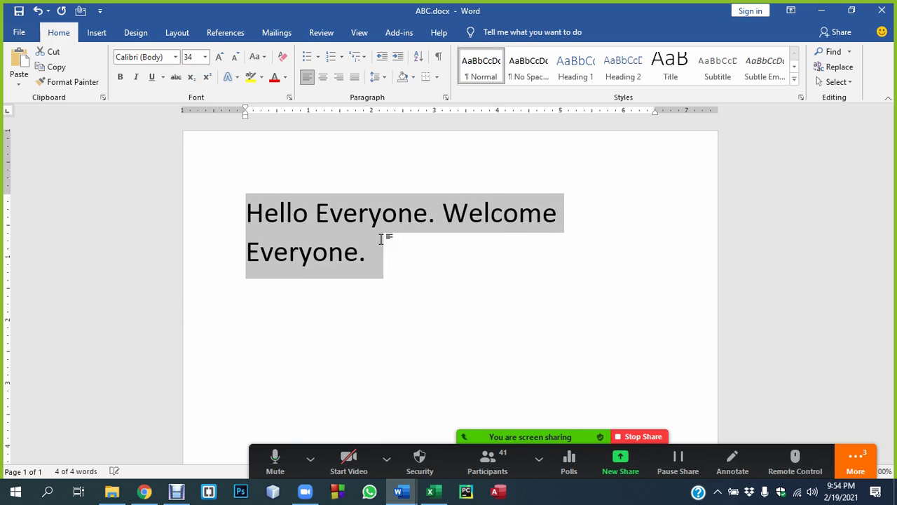
pyautogui.hotkey('ctrl', '[')
pyautogui.hotkey('ctrl', '[')
pyautogui.hotkey('ctrl', '[')
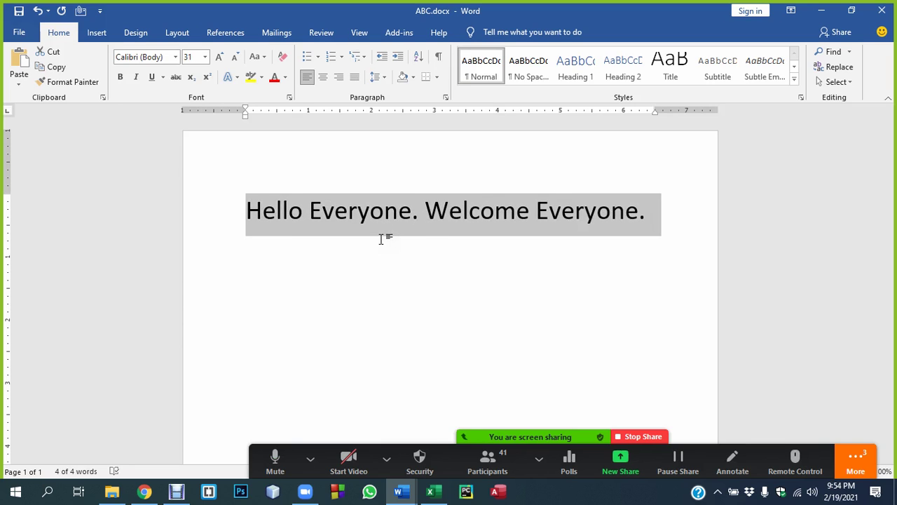
# Practise drag-selecting the whole sentence and the phrase 'Hello Everyone.'
pyautogui.click(511, 211)
pyautogui.moveTo(651, 210); pyautogui.dragTo(244, 223)
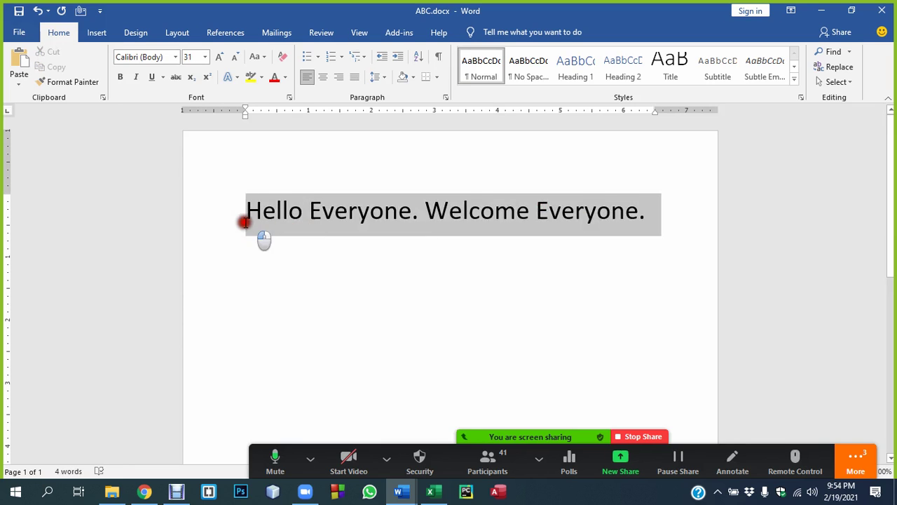
pyautogui.click(336, 254)
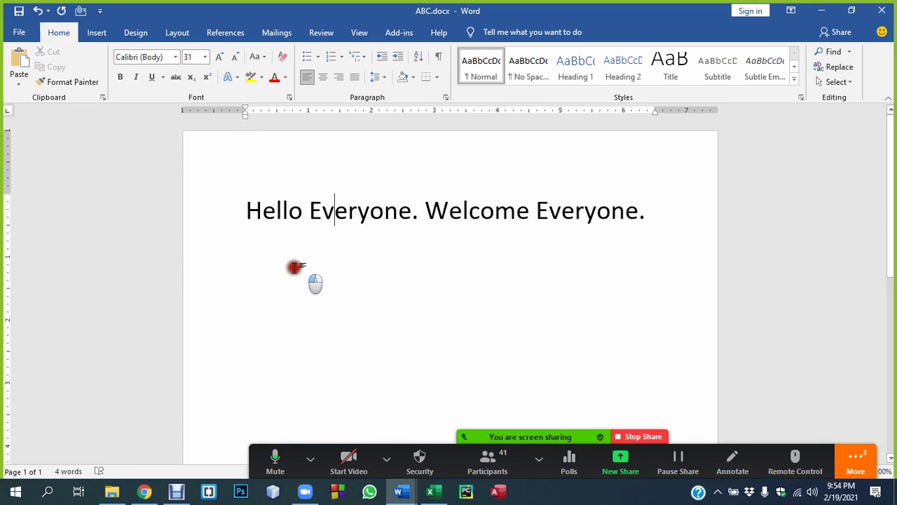
pyautogui.click(295, 267)
pyautogui.click(317, 254)
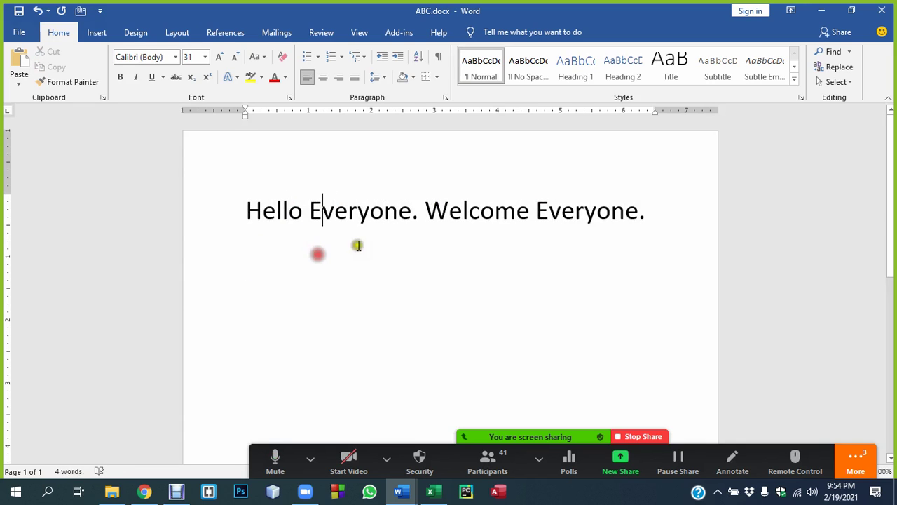
pyautogui.moveTo(415, 210); pyautogui.dragTo(259, 218)
pyautogui.click(349, 264)
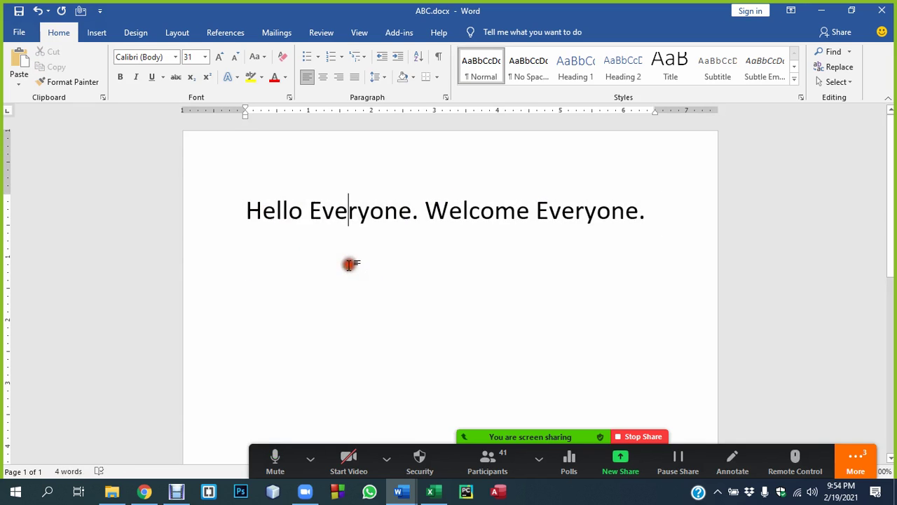
pyautogui.click(359, 246)
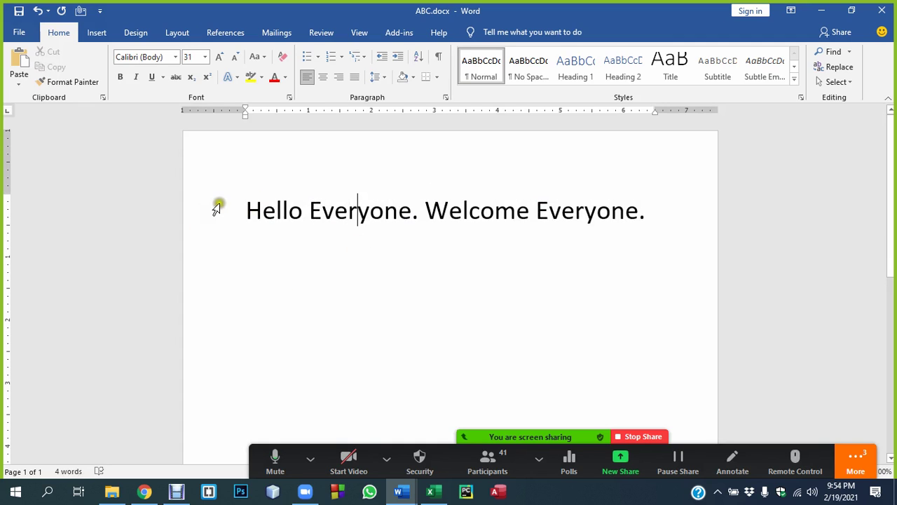
pyautogui.click(247, 207)
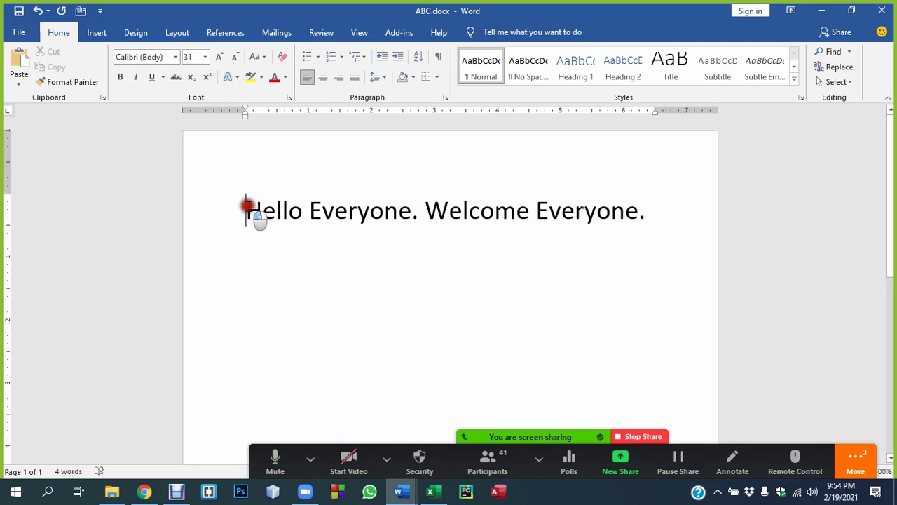
pyautogui.moveTo(247, 208); pyautogui.dragTo(414, 223)
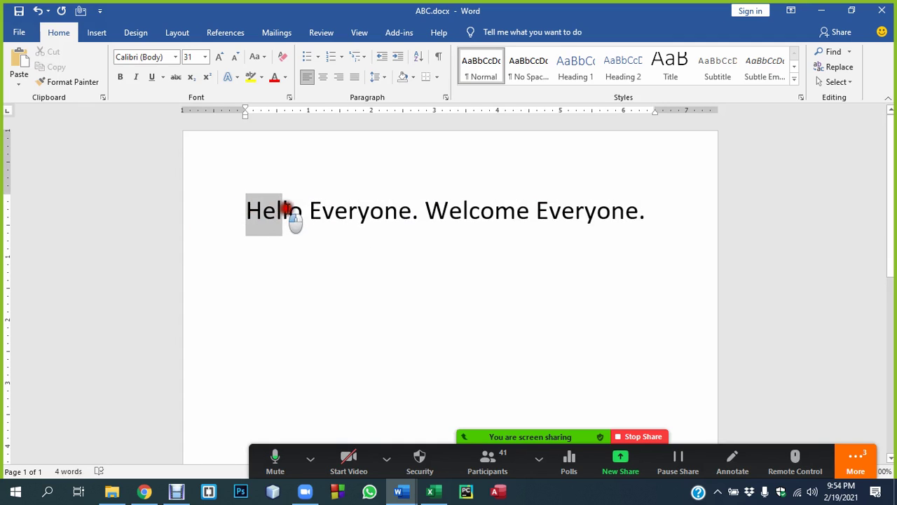
pyautogui.click(416, 217)
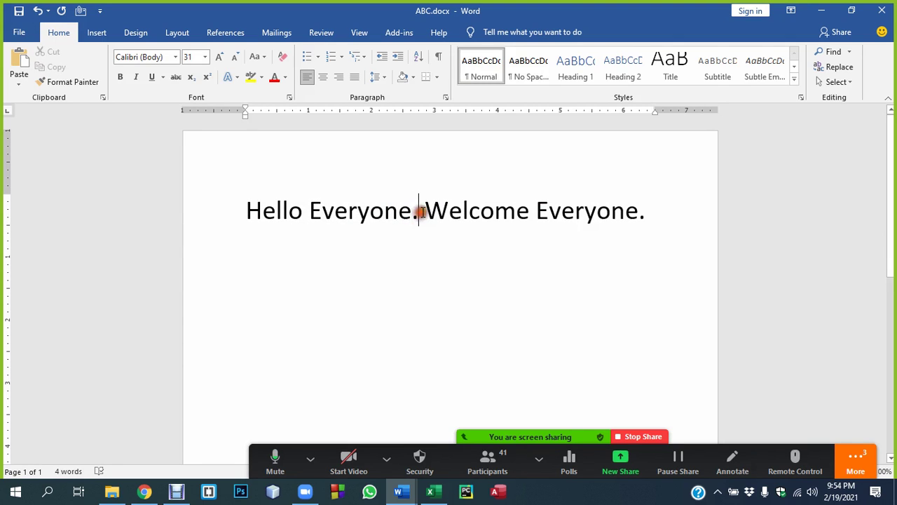
pyautogui.moveTo(421, 212); pyautogui.dragTo(237, 205)
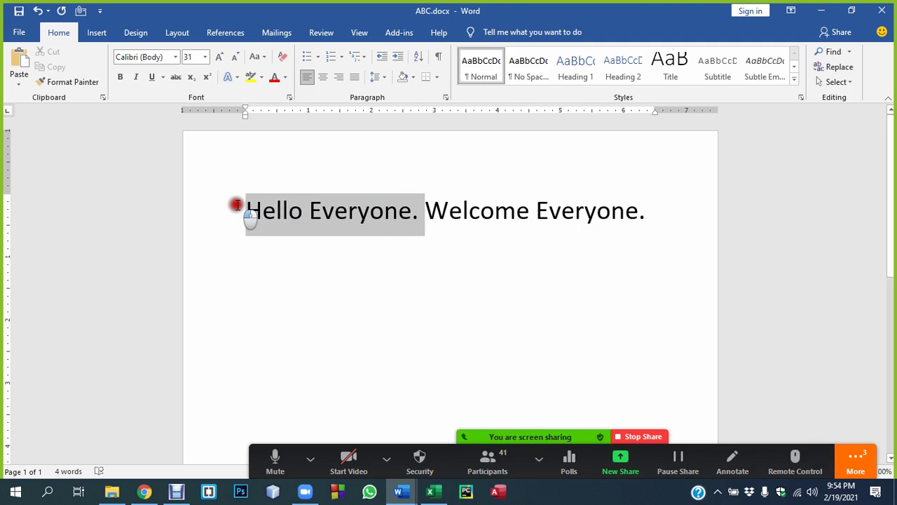
# Practise double-click selection of the words Hello, Everyone and Welcome
pyautogui.click(481, 221)
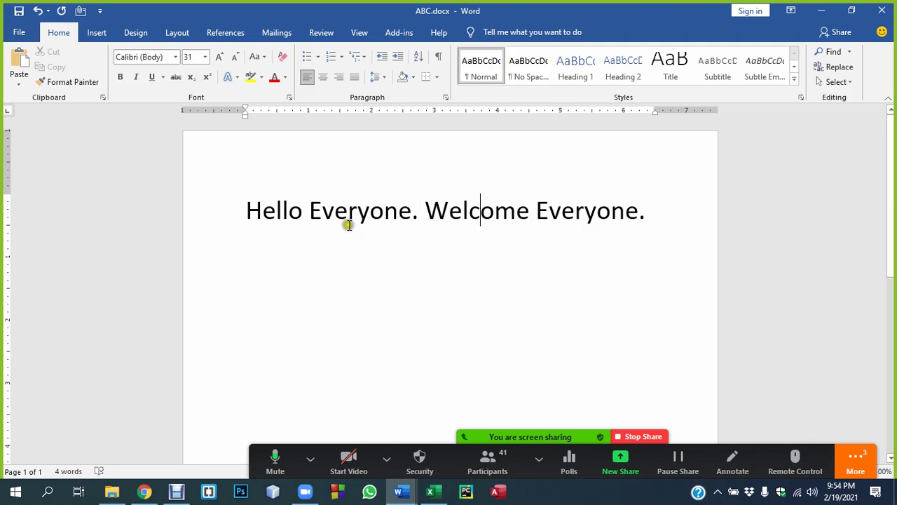
pyautogui.doubleClick(470, 215)
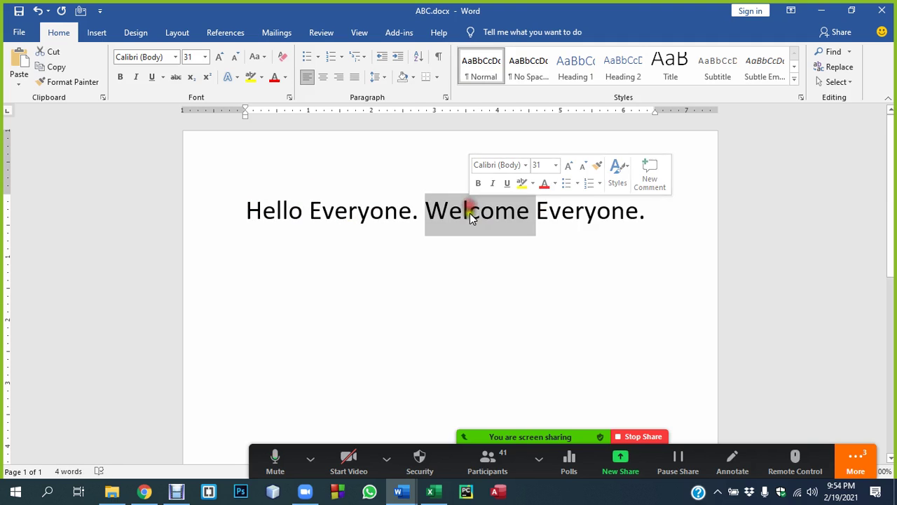
pyautogui.doubleClick(565, 212)
pyautogui.click(461, 210)
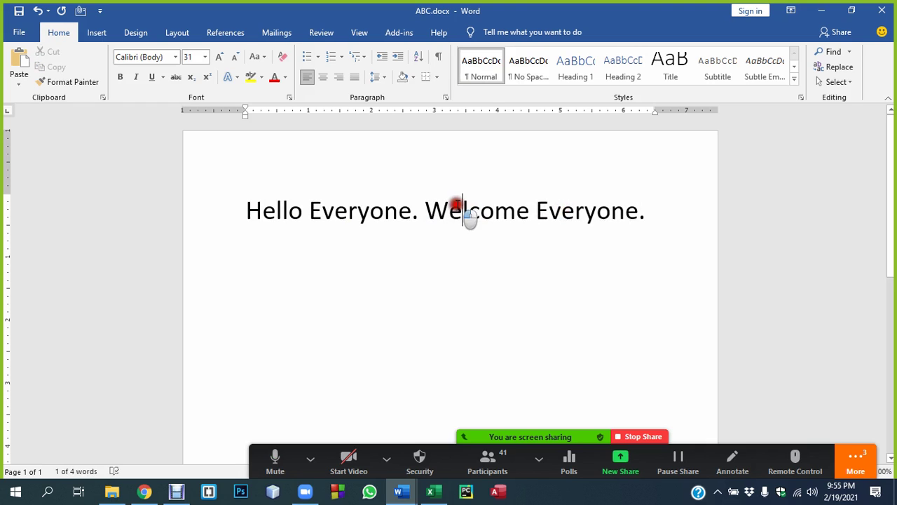
pyautogui.doubleClick(456, 207)
pyautogui.doubleClick(354, 209)
pyautogui.doubleClick(278, 210)
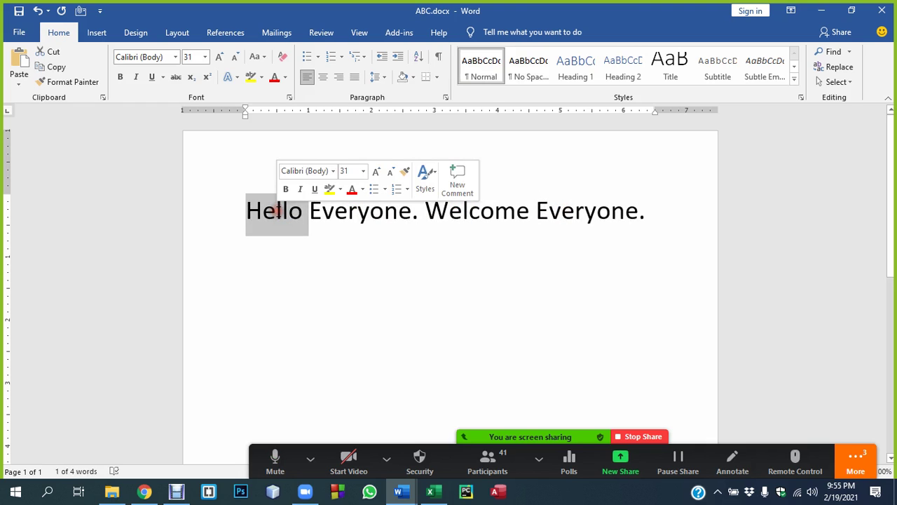
pyautogui.doubleClick(337, 213)
pyautogui.click(467, 268)
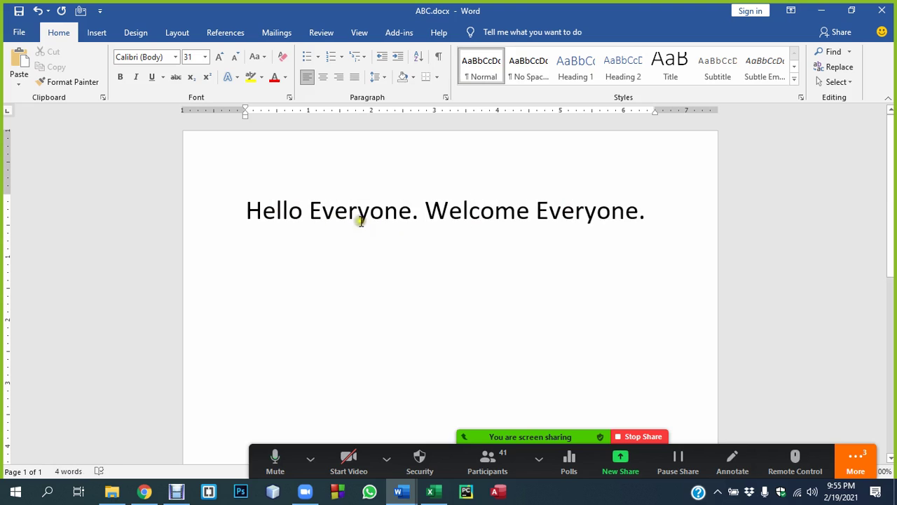
# Select the whole line, paste a duplicate on a new line below it, then switch to Basic.docx
pyautogui.moveTo(654, 211); pyautogui.dragTo(242, 186)
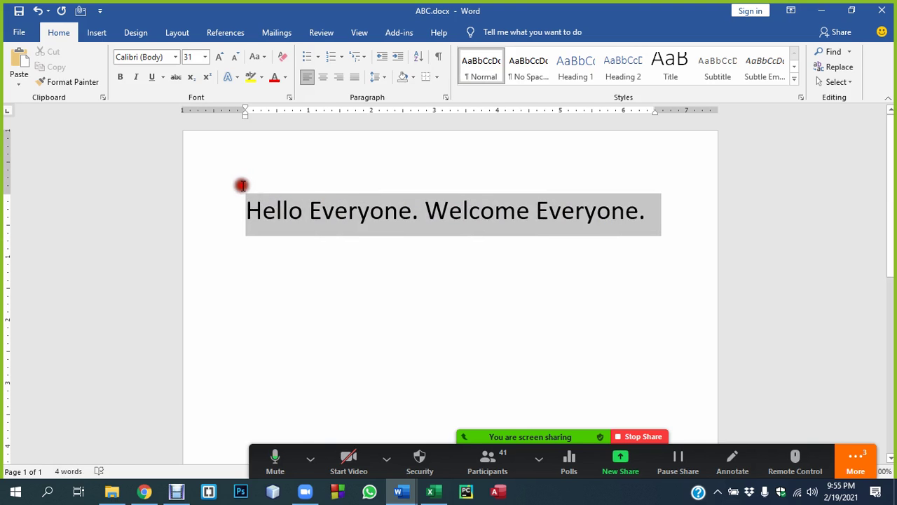
pyautogui.click(606, 231)
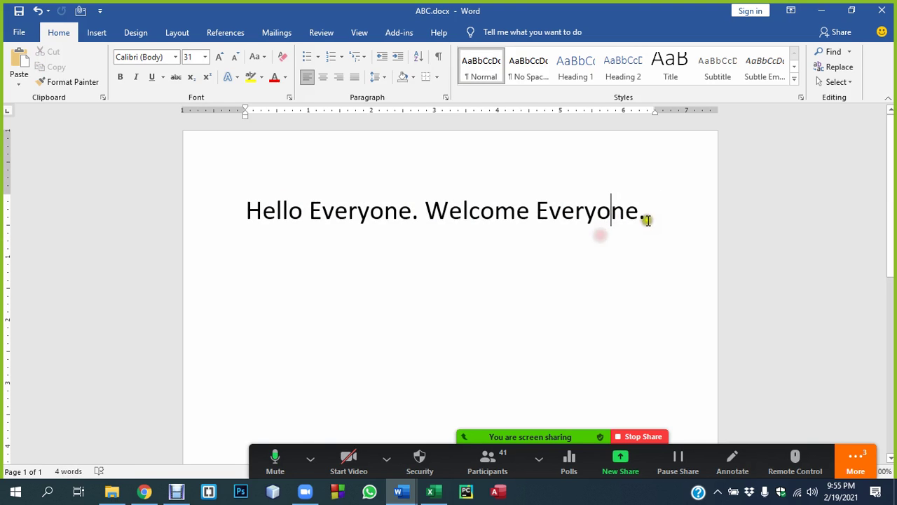
pyautogui.moveTo(645, 214)
pyautogui.mouseDown()
pyautogui.moveTo(229, 207)
pyautogui.moveTo(245, 209)
pyautogui.mouseUp()
pyautogui.hotkey('ctrl', 'c')
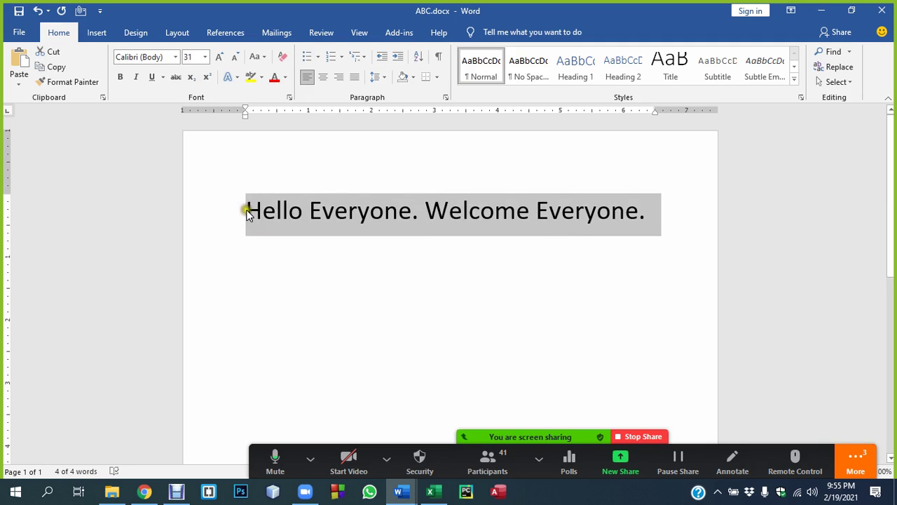
pyautogui.click(661, 215)
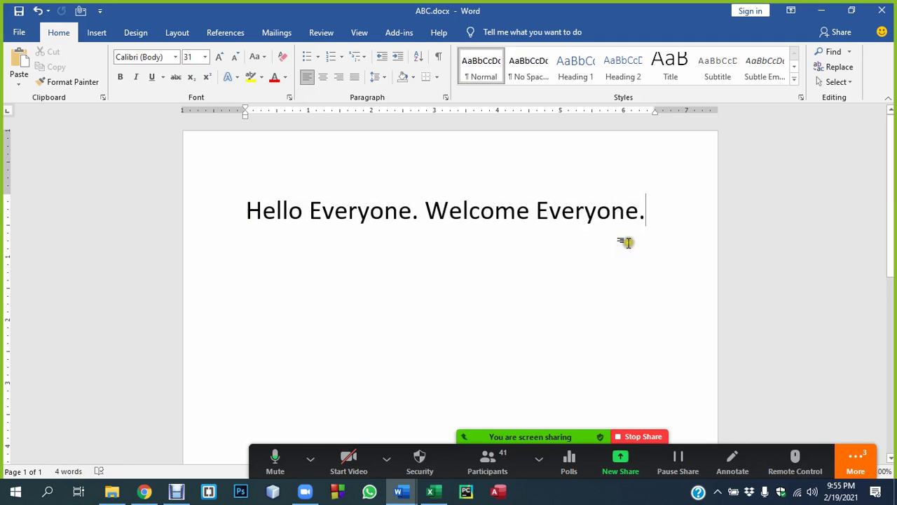
pyautogui.press('Return')
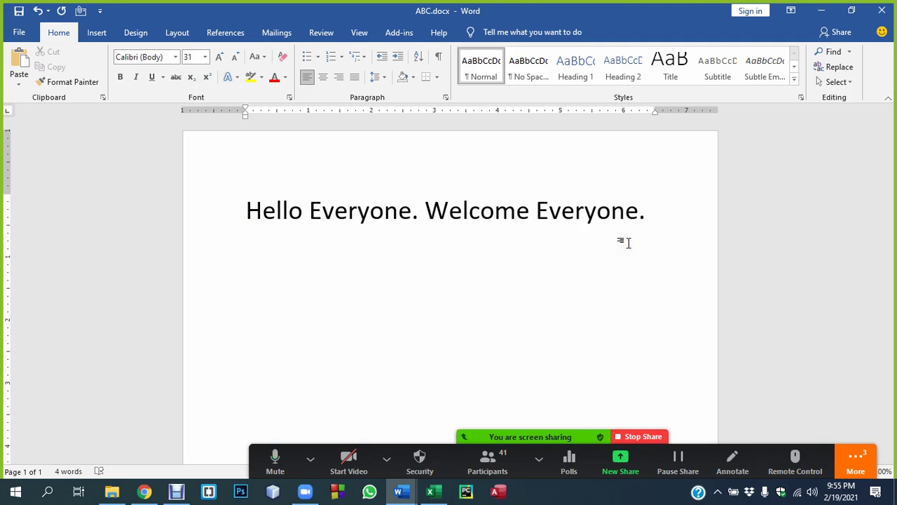
pyautogui.hotkey('ctrl', 'v')
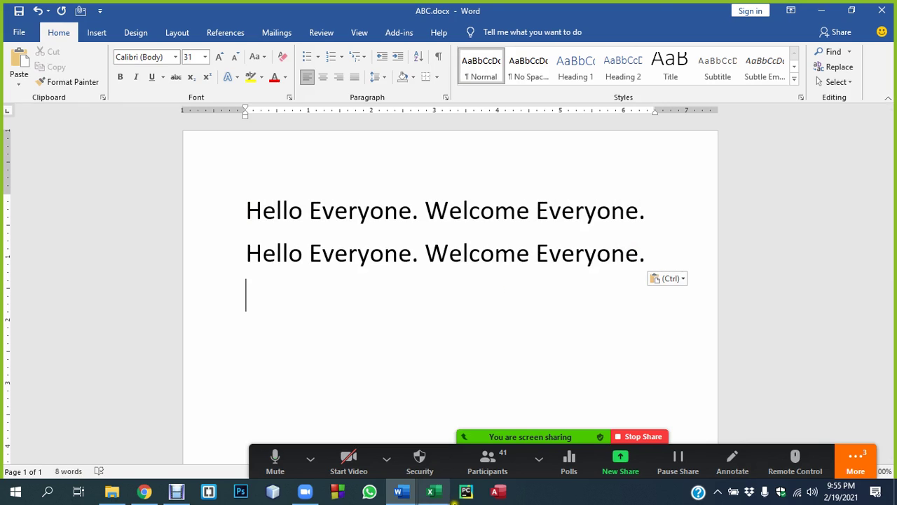
pyautogui.moveTo(399, 491)
pyautogui.click(324, 427)
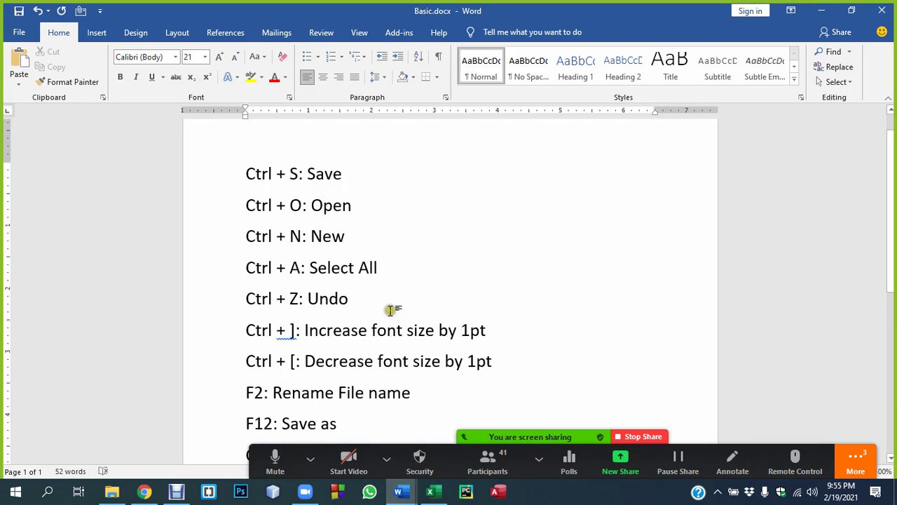
# Add 'Ctrl + C: Copy' and 'Ctrl + V: Paste' lines after Undo and reduce all text to 15 pt
pyautogui.press('Return')
pyautogui.write('Ctrl + C: Copy')
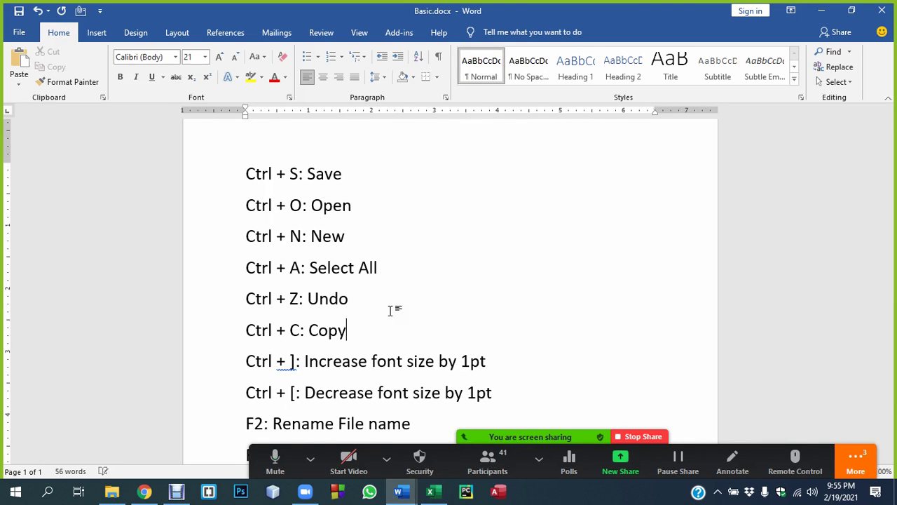
pyautogui.press('Return')
pyautogui.write('Ctrl + V:')
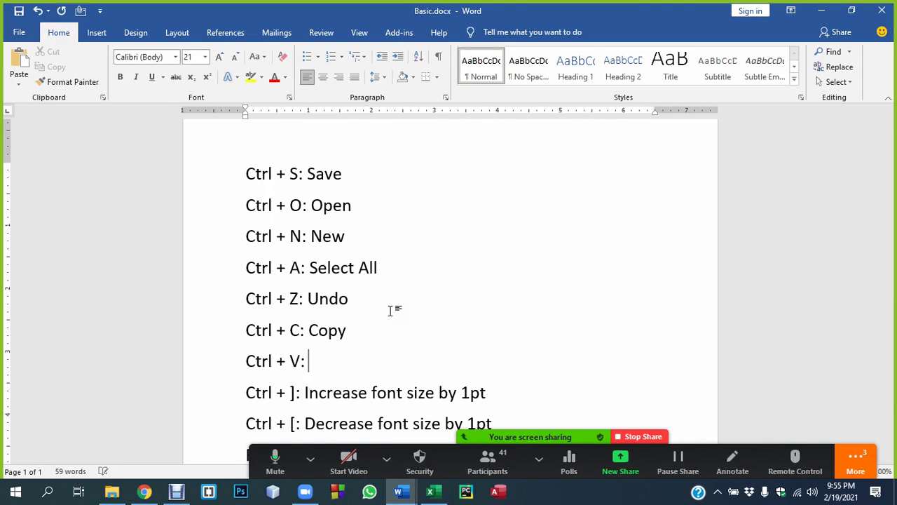
pyautogui.write('Pa')
pyautogui.write('ste')
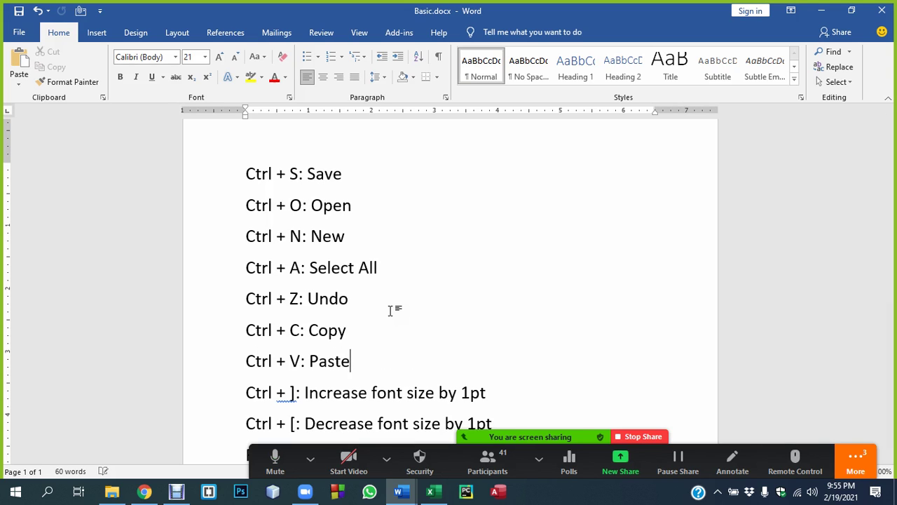
pyautogui.hotkey('ctrl', 'a')
pyautogui.hotkey('ctrl', '[')
pyautogui.hotkey('ctrl', '[')
pyautogui.hotkey('ctrl', '[')
pyautogui.hotkey('ctrl', '[')
pyautogui.hotkey('ctrl', '[')
pyautogui.hotkey('ctrl', '[')
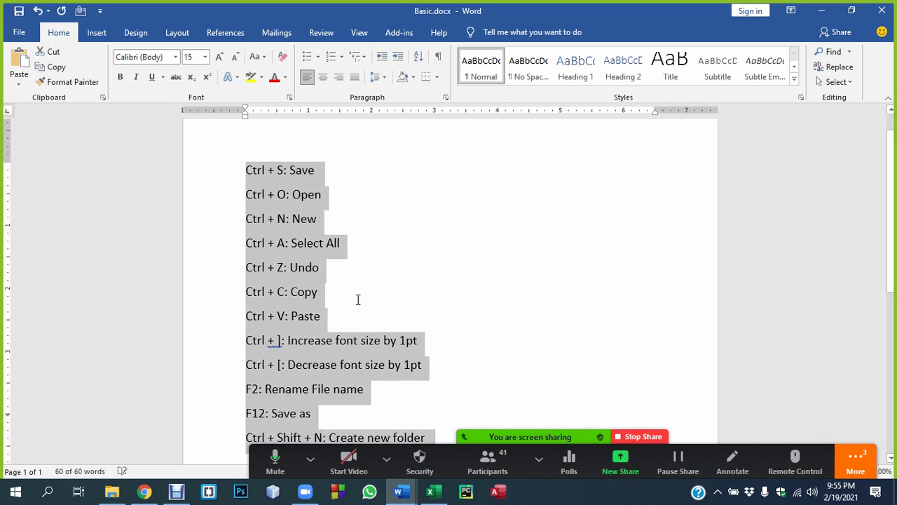
# Select the whole list and set paragraph spacing After to 0 pt with Single line spacing
pyautogui.click(358, 299)
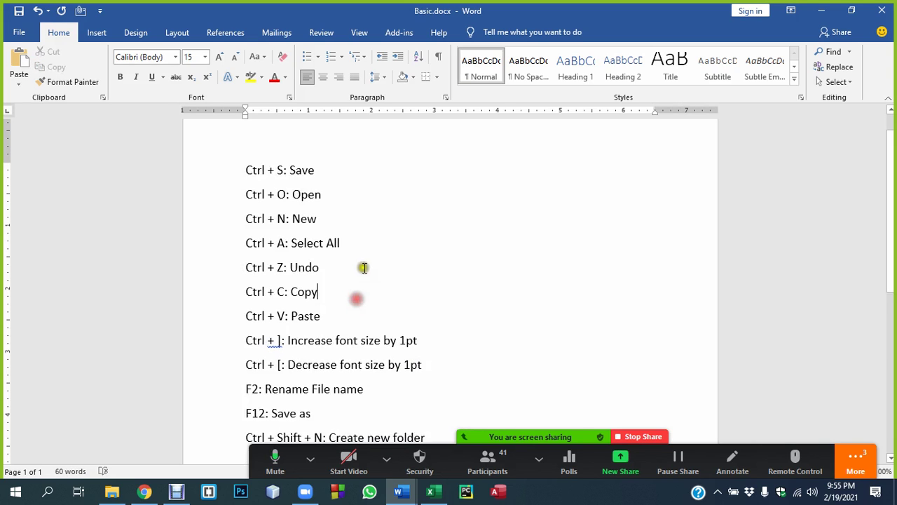
pyautogui.click(247, 169)
pyautogui.hotkey('ctrl', 'a')
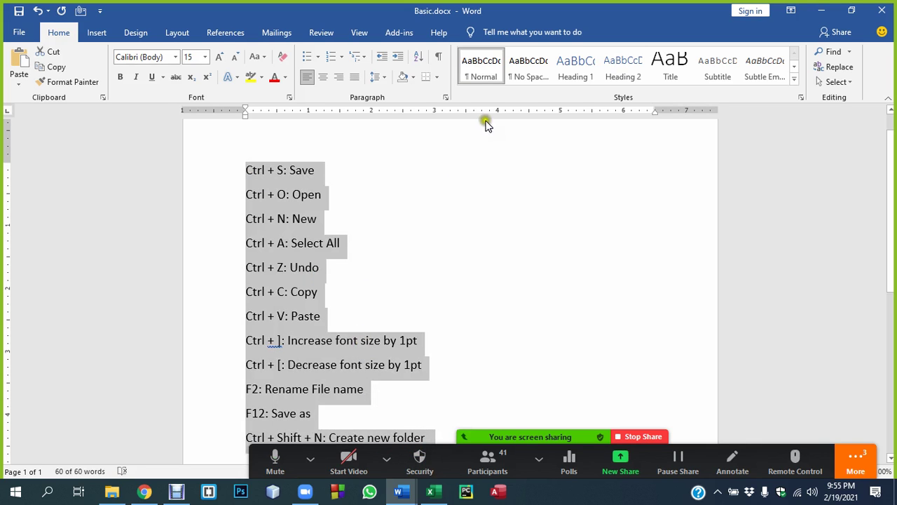
pyautogui.click(445, 96)
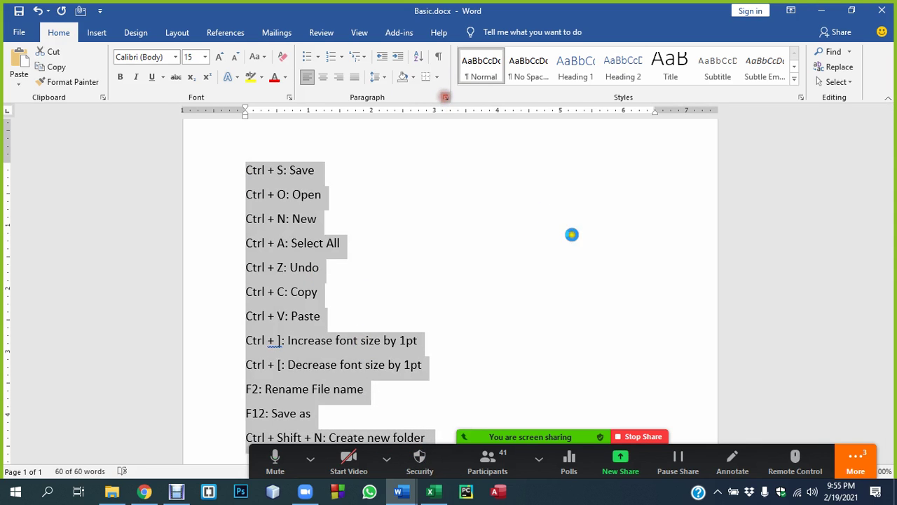
pyautogui.doubleClick(619, 285)
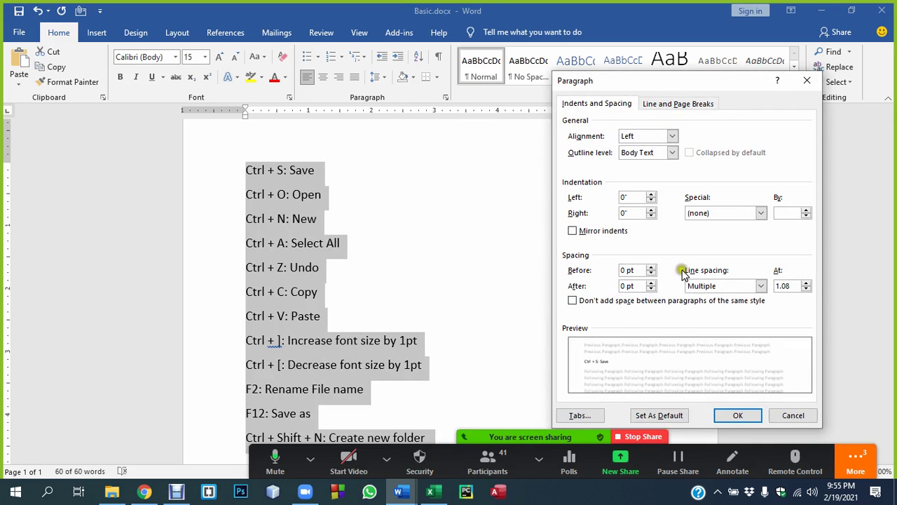
pyautogui.click(711, 285)
pyautogui.click(698, 294)
pyautogui.click(731, 417)
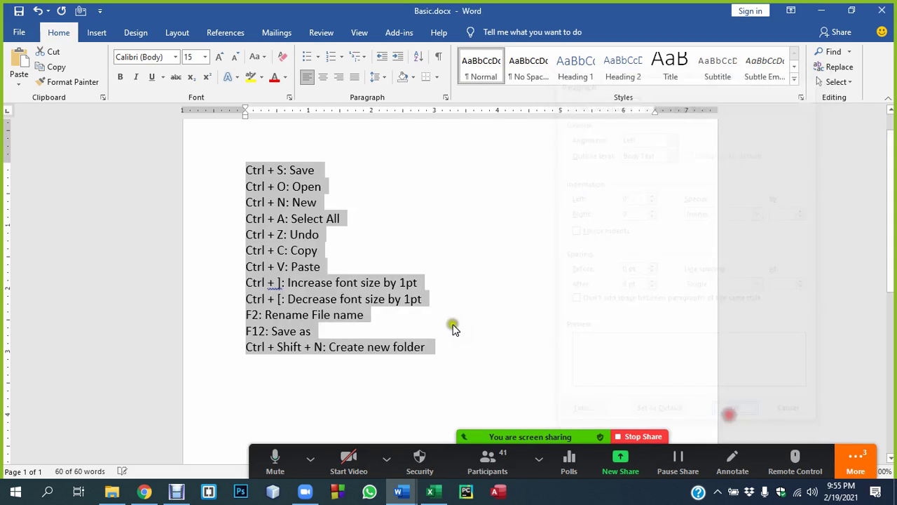
pyautogui.click(424, 293)
pyautogui.click(394, 197)
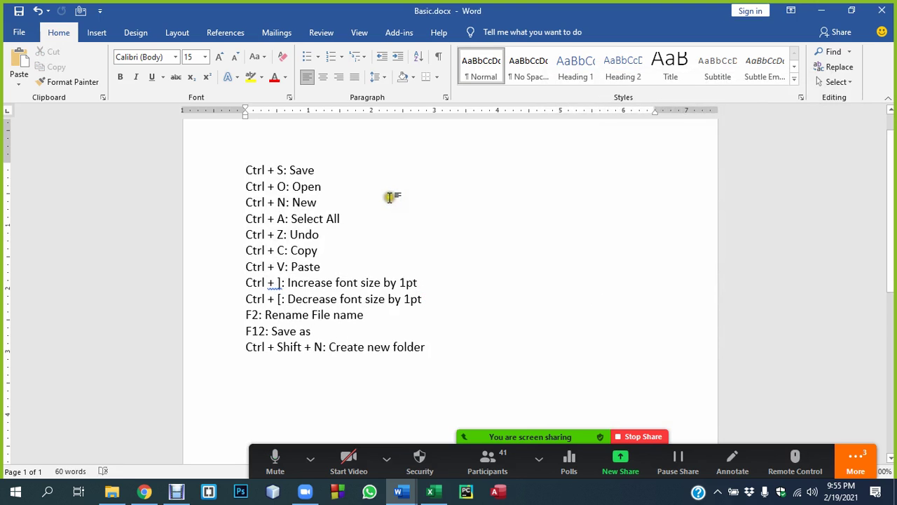
pyautogui.click(356, 211)
# Apply numbering to the shortcut lines, then undo it so the list stays plain
pyautogui.moveTo(431, 349); pyautogui.dragTo(239, 173)
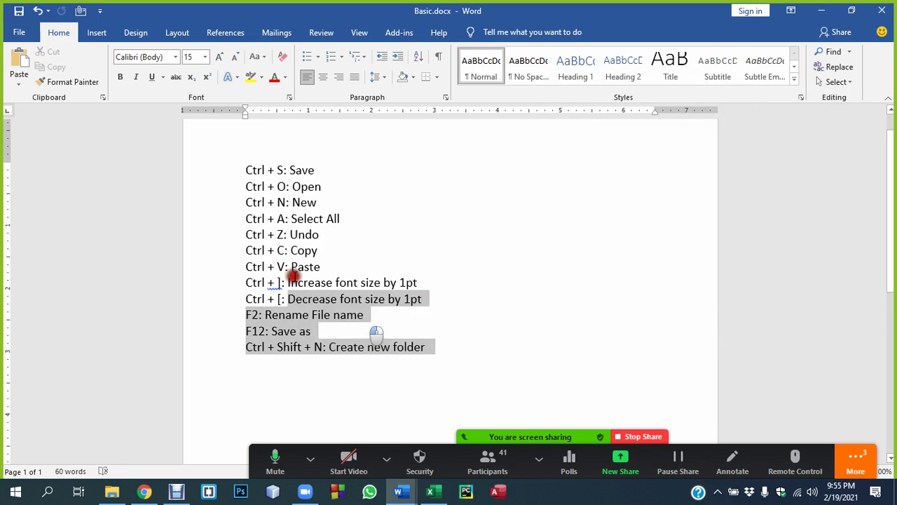
pyautogui.click(331, 56)
pyautogui.click(443, 211)
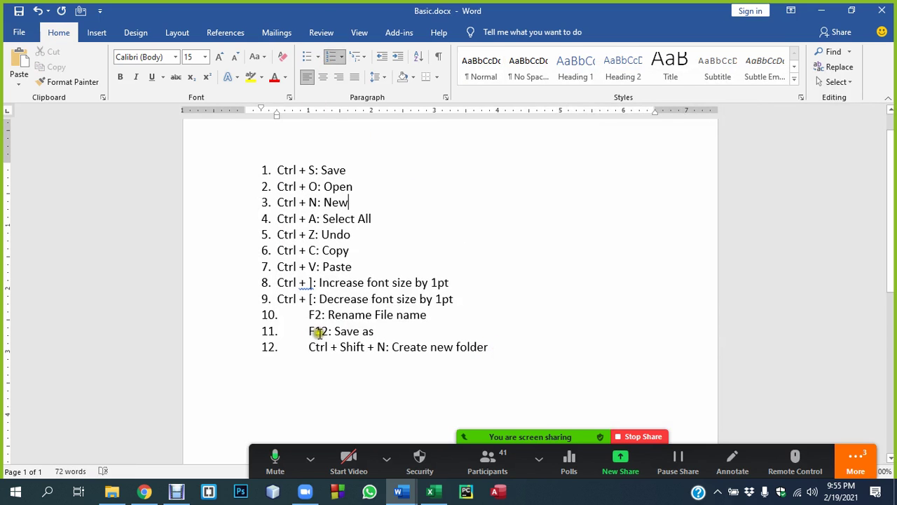
pyautogui.hotkey('ctrl', 'z')
pyautogui.click(333, 282)
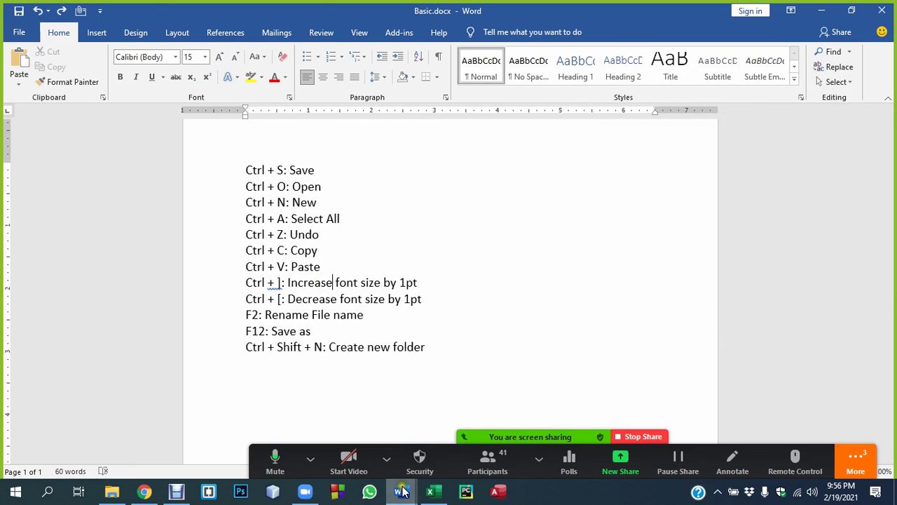
# Switch to ABC.docx and practise selecting all text, then the word Everyone
pyautogui.moveTo(401, 492)
pyautogui.click(456, 445)
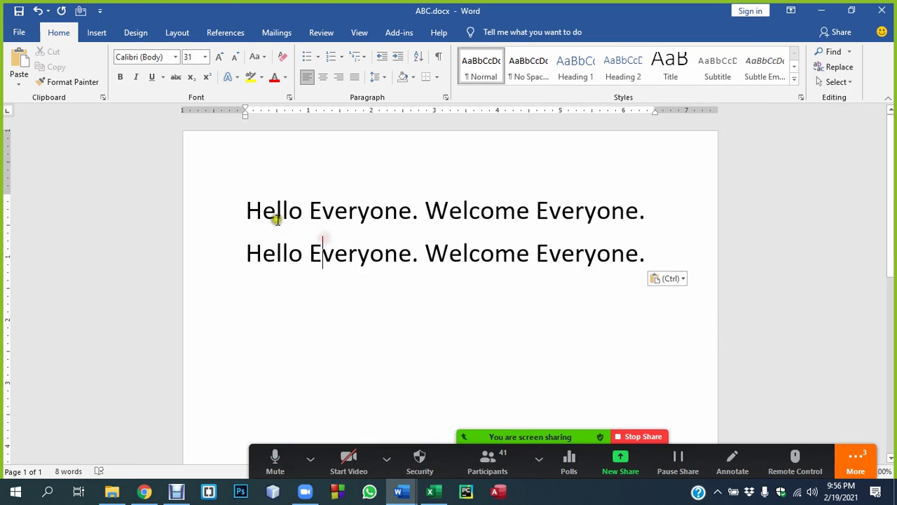
pyautogui.moveTo(245, 210)
pyautogui.mouseDown()
pyautogui.moveTo(651, 205)
pyautogui.moveTo(242, 210)
pyautogui.mouseUp()
pyautogui.click(550, 217)
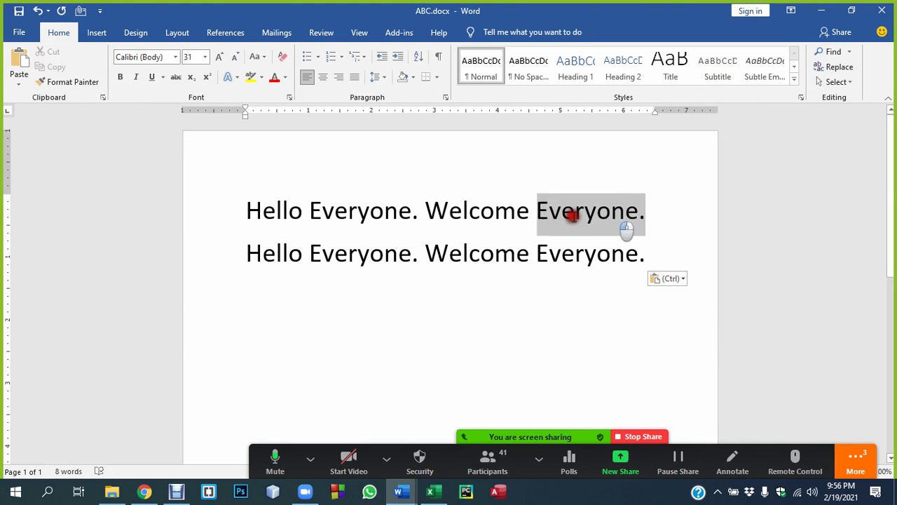
pyautogui.click(295, 222)
pyautogui.hotkey('ctrl', 'a')
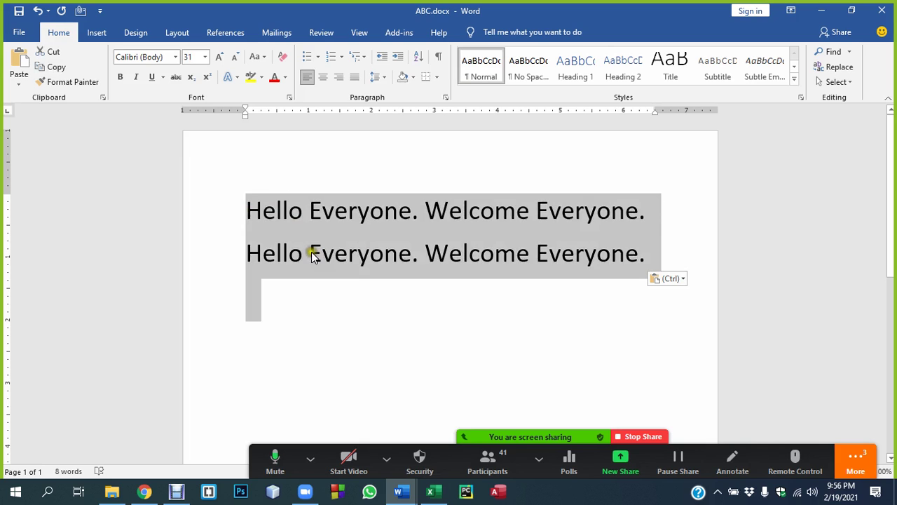
pyautogui.click(330, 284)
pyautogui.click(346, 210)
pyautogui.doubleClick(346, 210)
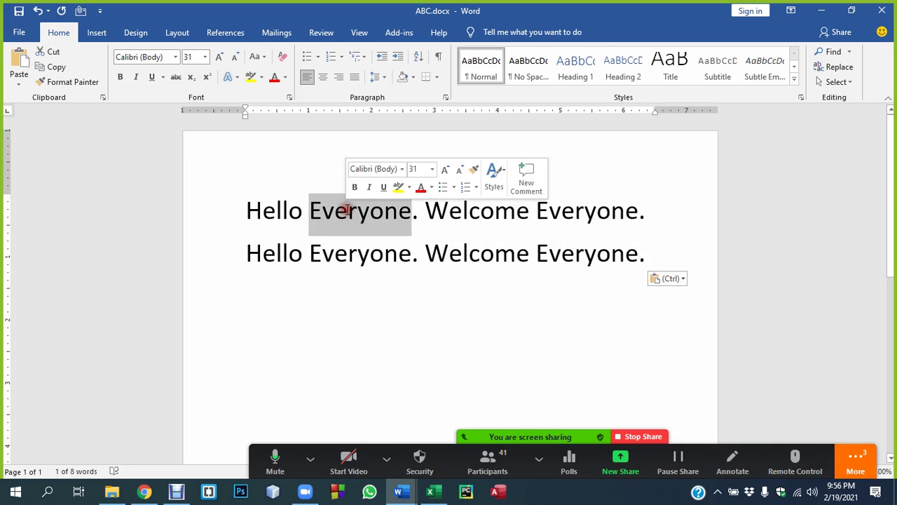
pyautogui.click(367, 258)
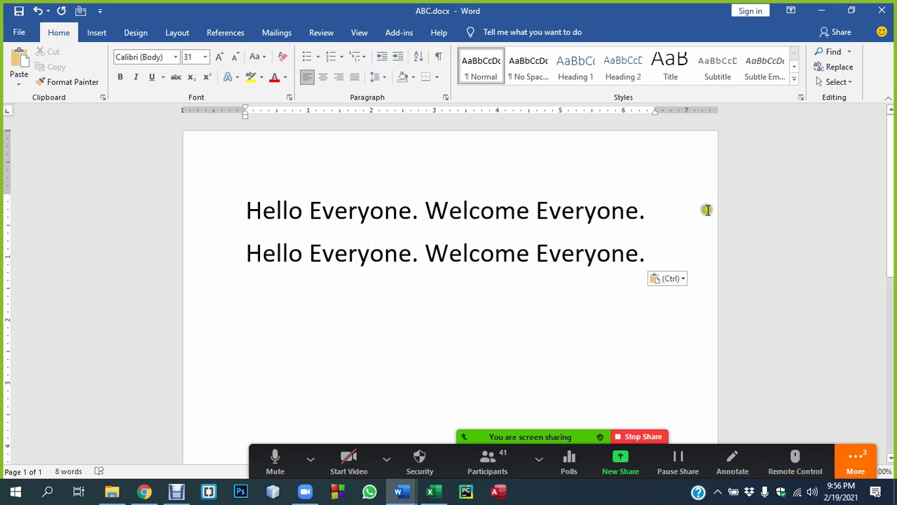
pyautogui.click(193, 216)
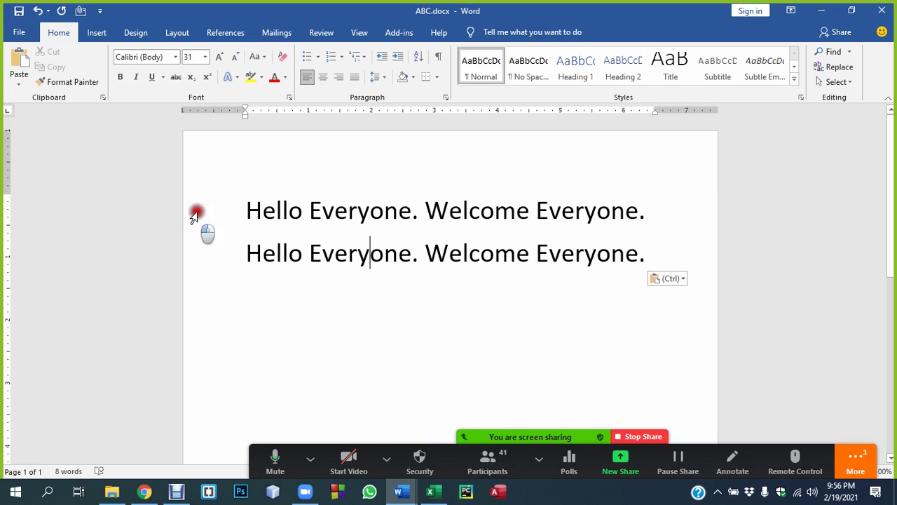
pyautogui.click(187, 255)
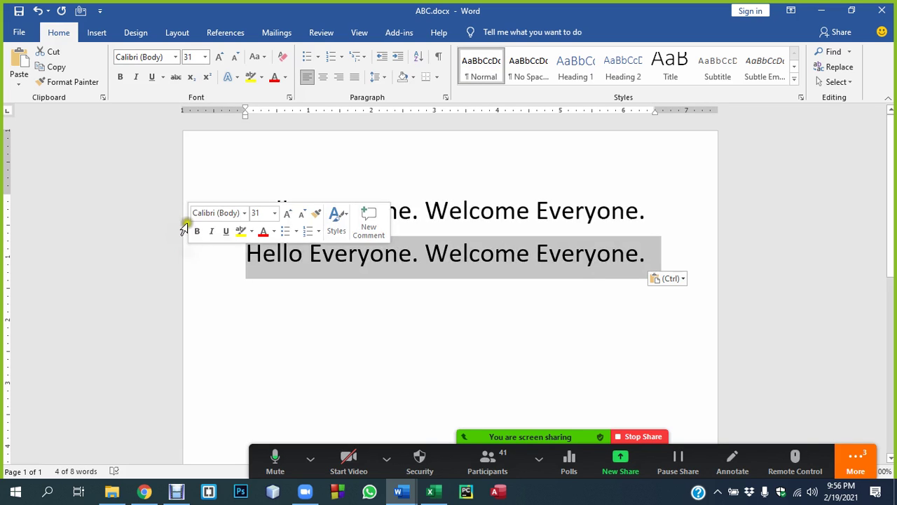
pyautogui.click(193, 180)
pyautogui.click(203, 241)
pyautogui.click(192, 202)
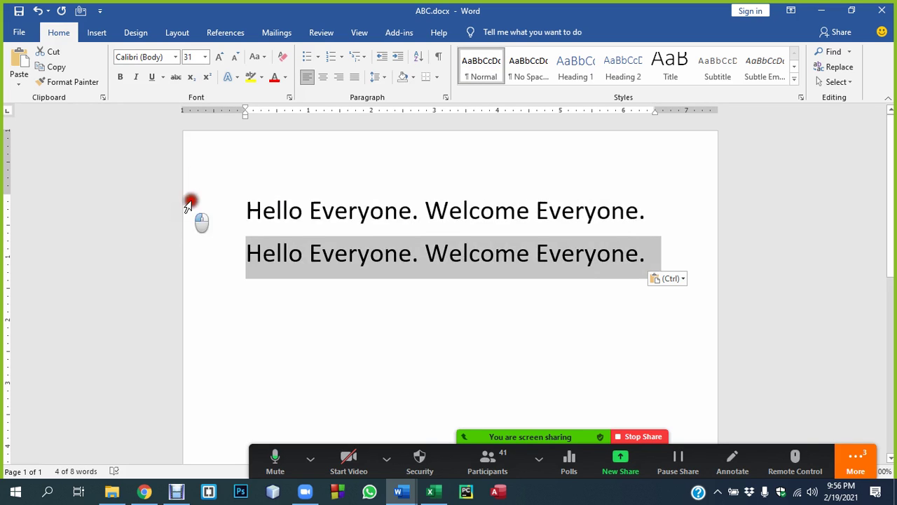
pyautogui.click(201, 253)
pyautogui.click(190, 217)
pyautogui.click(195, 251)
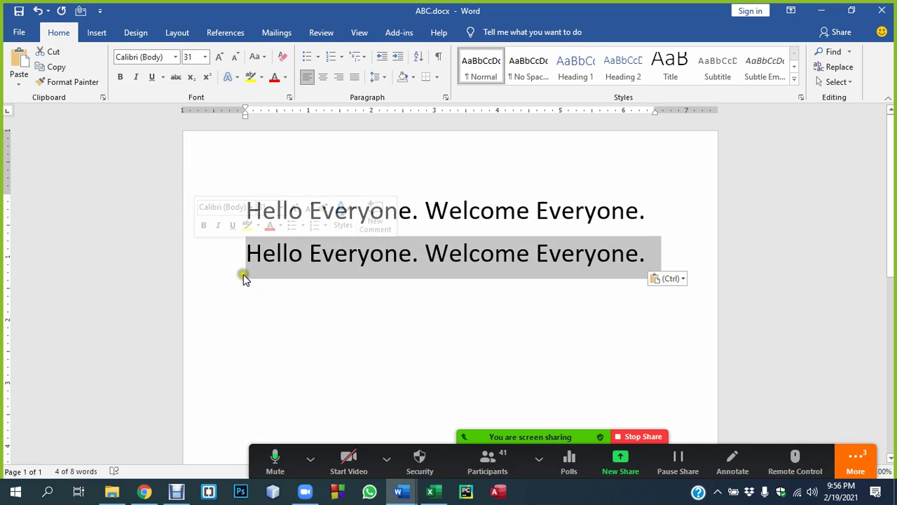
pyautogui.click(354, 310)
pyautogui.click(251, 209)
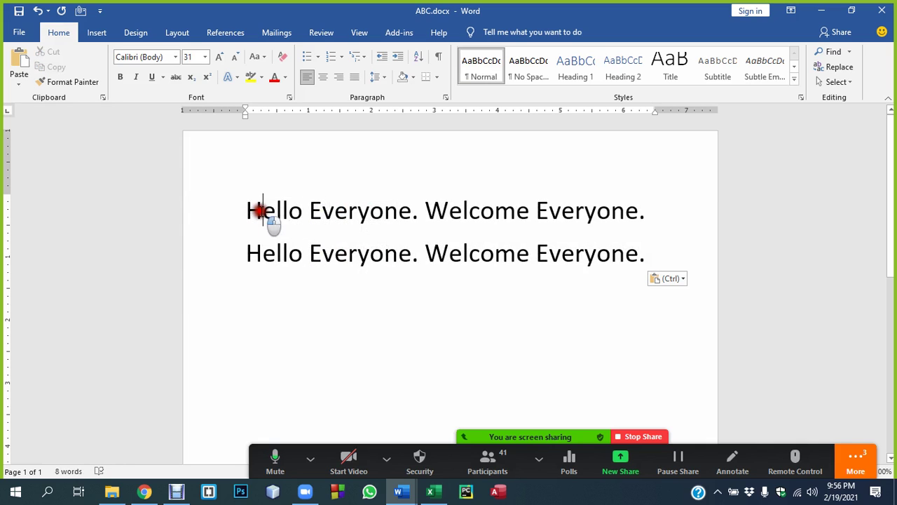
pyautogui.doubleClick(263, 216)
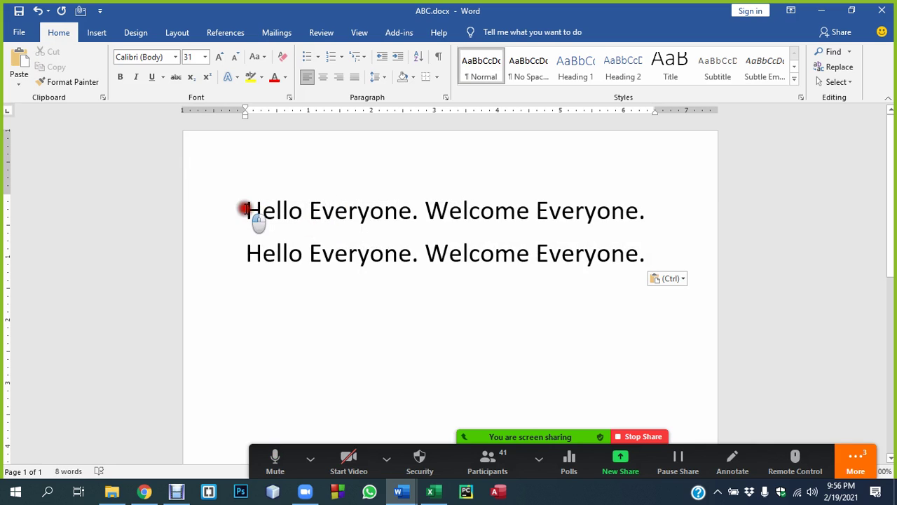
pyautogui.moveTo(247, 209)
pyautogui.mouseDown()
pyautogui.moveTo(420, 211)
pyautogui.moveTo(243, 208)
pyautogui.mouseUp()
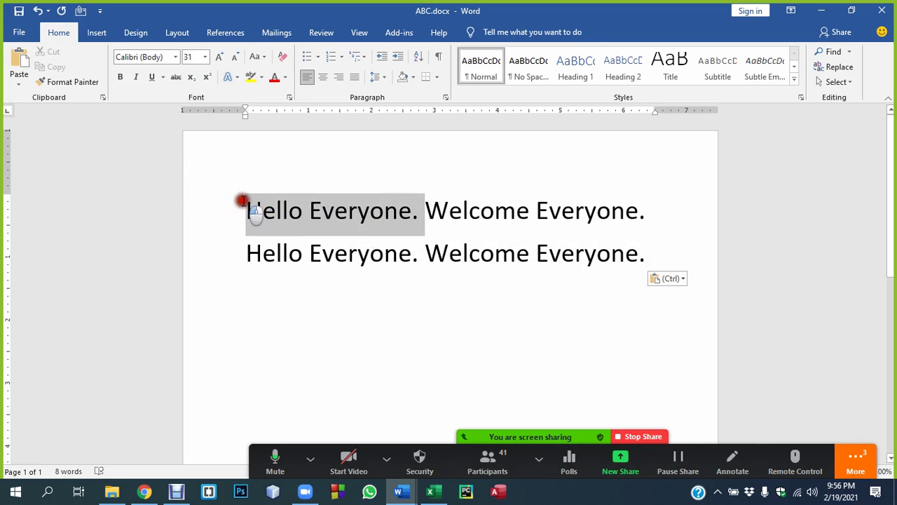
pyautogui.click(348, 252)
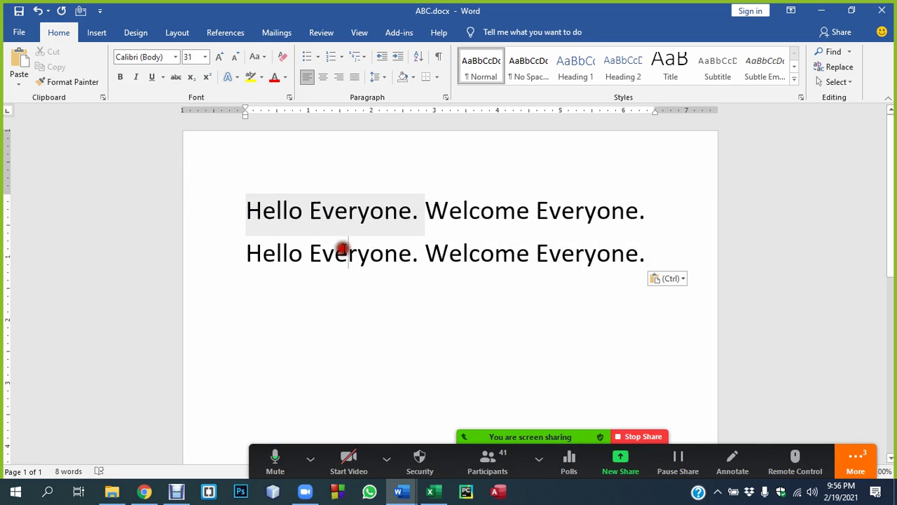
pyautogui.click(188, 214)
pyautogui.moveTo(190, 213); pyautogui.dragTo(193, 328)
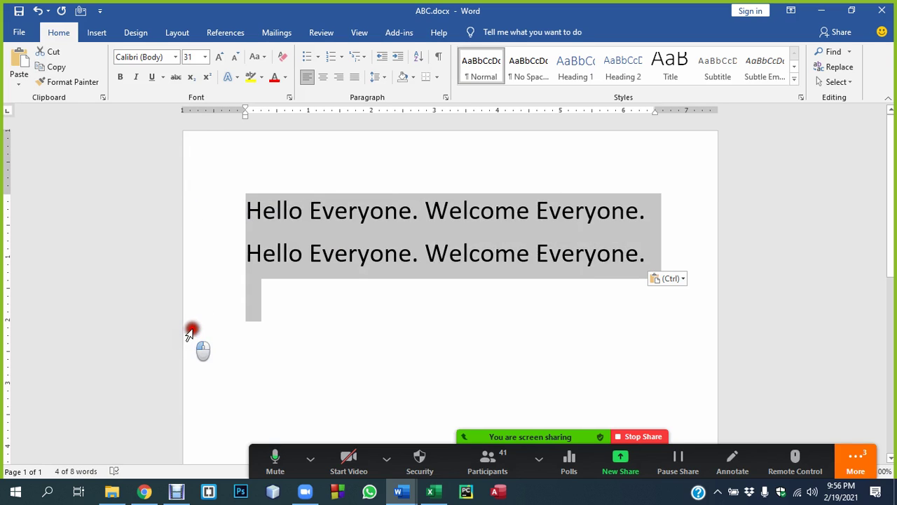
pyautogui.click(274, 327)
pyautogui.click(276, 210)
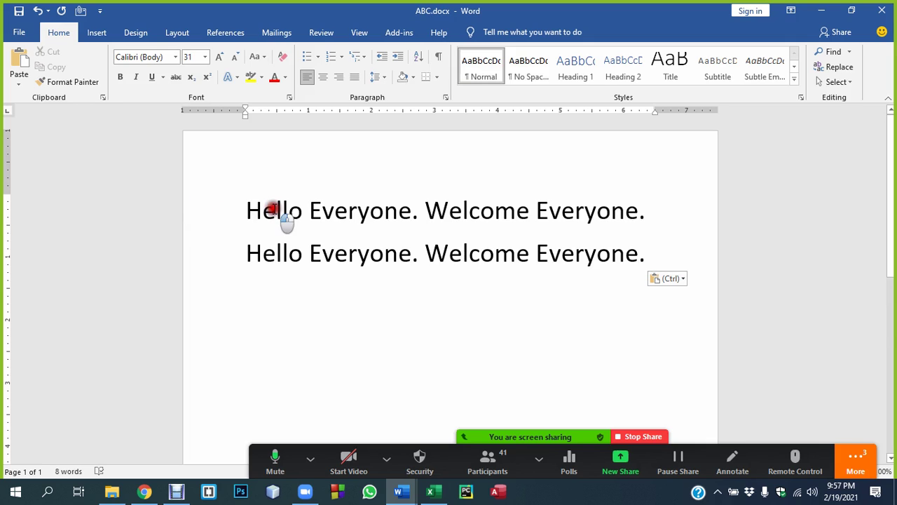
pyautogui.click(201, 218)
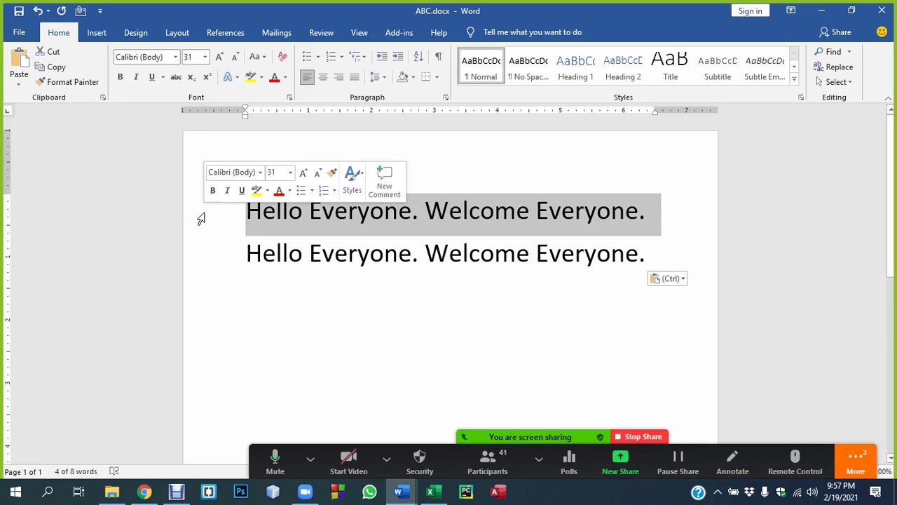
pyautogui.moveTo(202, 219); pyautogui.dragTo(225, 265)
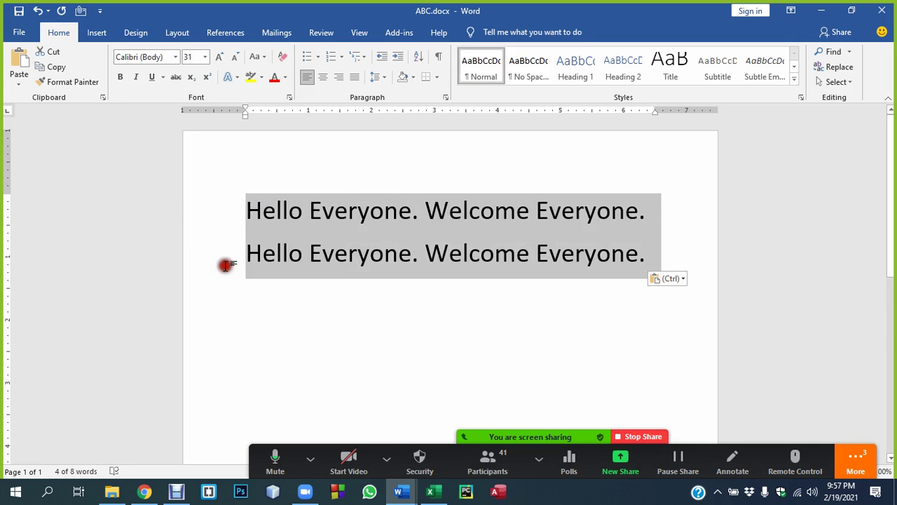
pyautogui.click(336, 287)
pyautogui.click(306, 254)
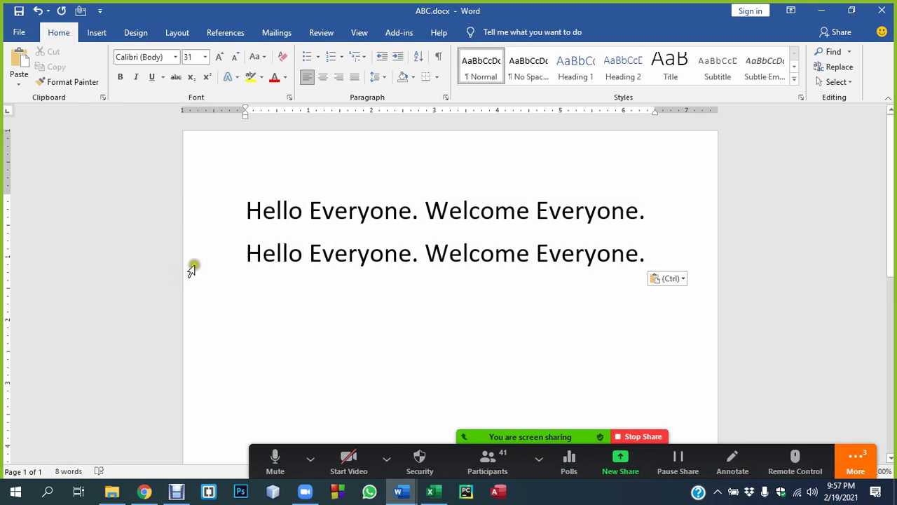
pyautogui.click(247, 210)
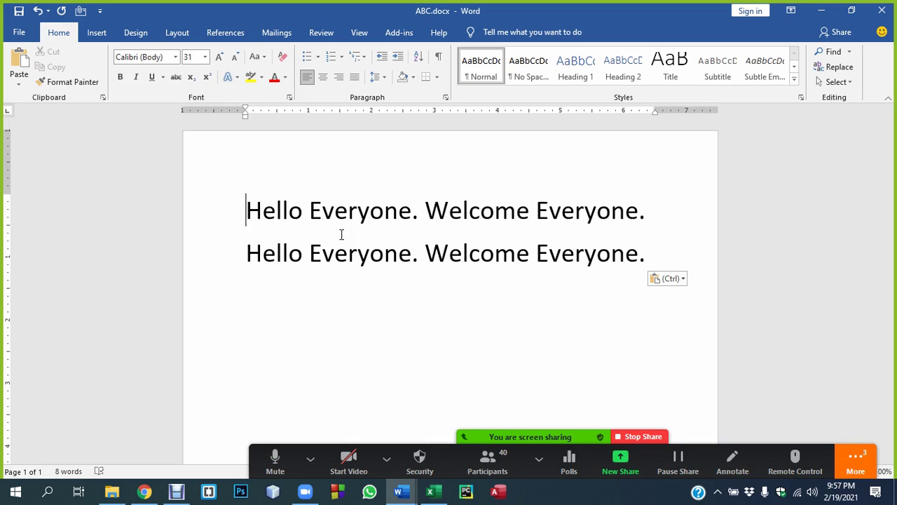
pyautogui.hotkey('shift', 'Right')
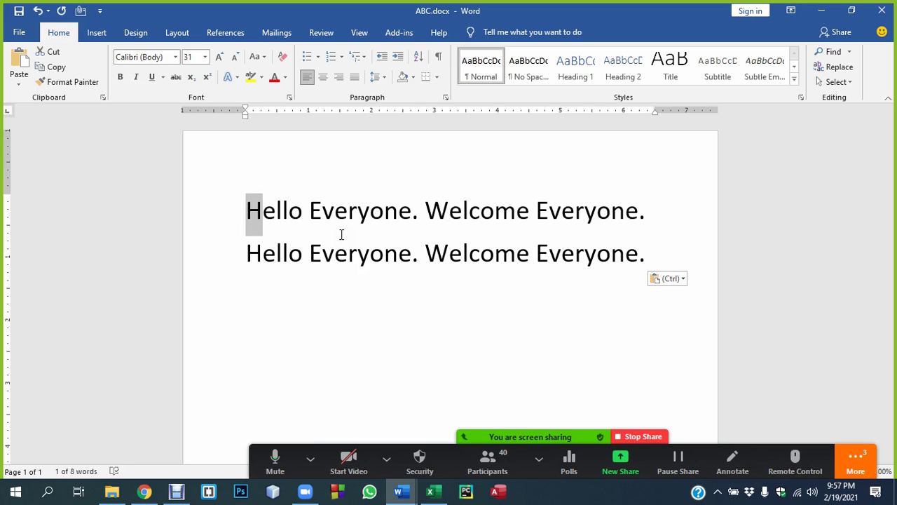
pyautogui.hotkey('shift', 'Right')
pyautogui.hotkey('shift', 'Right')
pyautogui.press('shift')
pyautogui.press('shift')
pyautogui.press('shift')
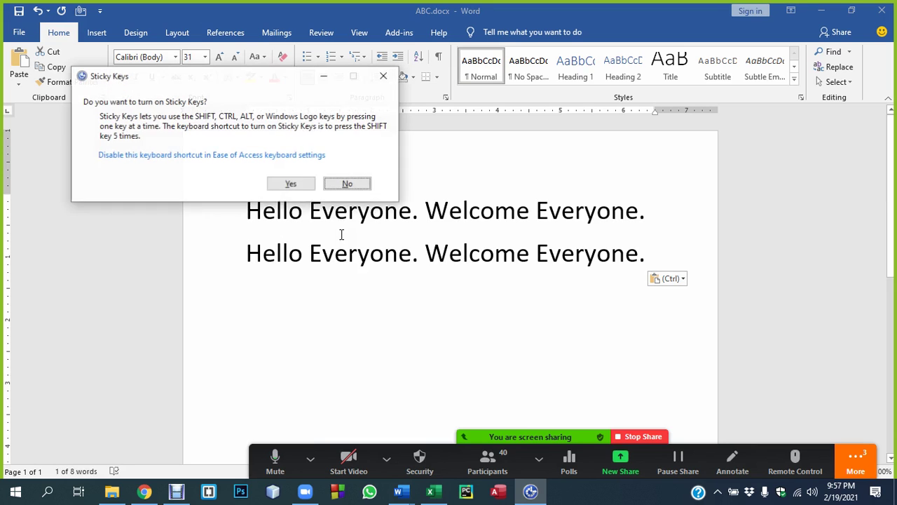
pyautogui.click(382, 76)
pyautogui.press('Left')
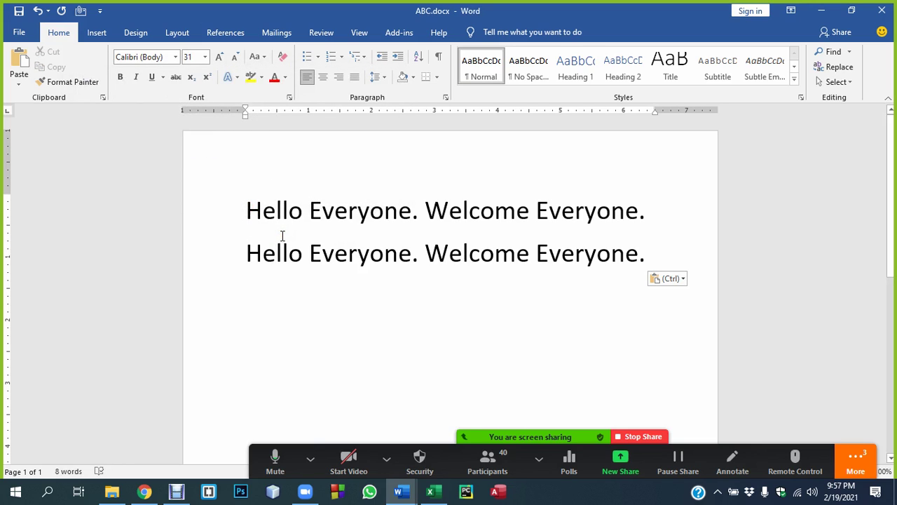
pyautogui.hotkey('shift', 'Right')
pyautogui.hotkey('shift', 'Right')
pyautogui.hotkey('shift', 'Right')
pyautogui.hotkey('shift', 'Right')
pyautogui.hotkey('shift', 'Right')
pyautogui.hotkey('shift', 'Right')
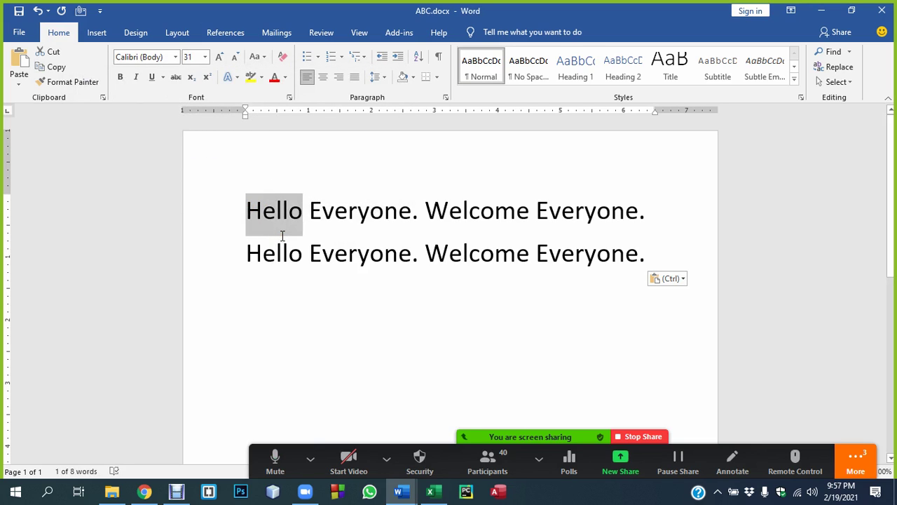
pyautogui.hotkey('shift', 'Right')
pyautogui.hotkey('shift', 'Right')
pyautogui.hotkey('shift', 'Right')
pyautogui.hotkey('shift', 'Right')
pyautogui.hotkey('shift', 'Right')
pyautogui.hotkey('shift', 'Right')
pyautogui.hotkey('shift', 'Right')
pyautogui.hotkey('shift', 'Right')
pyautogui.hotkey('shift', 'Right')
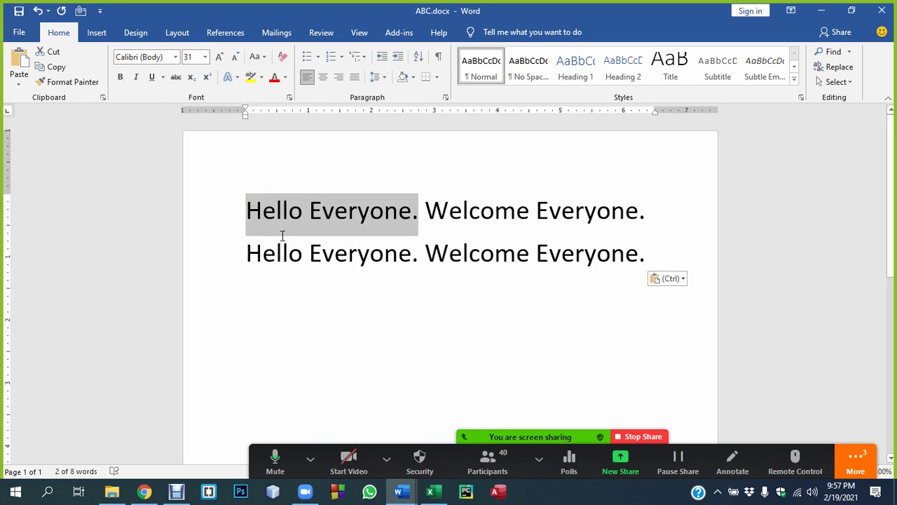
pyautogui.hotkey('shift', 'Right')
pyautogui.hotkey('shift', 'Right')
pyautogui.hotkey('shift', 'Right')
pyautogui.hotkey('shift', 'Right')
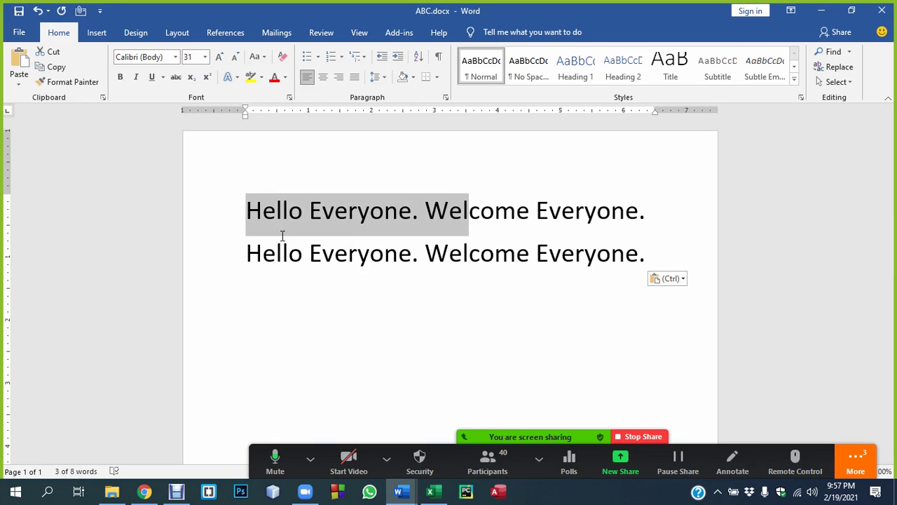
pyautogui.hotkey('shift', 'Left')
pyautogui.hotkey('shift', 'Left')
pyautogui.hotkey('shift', 'Left')
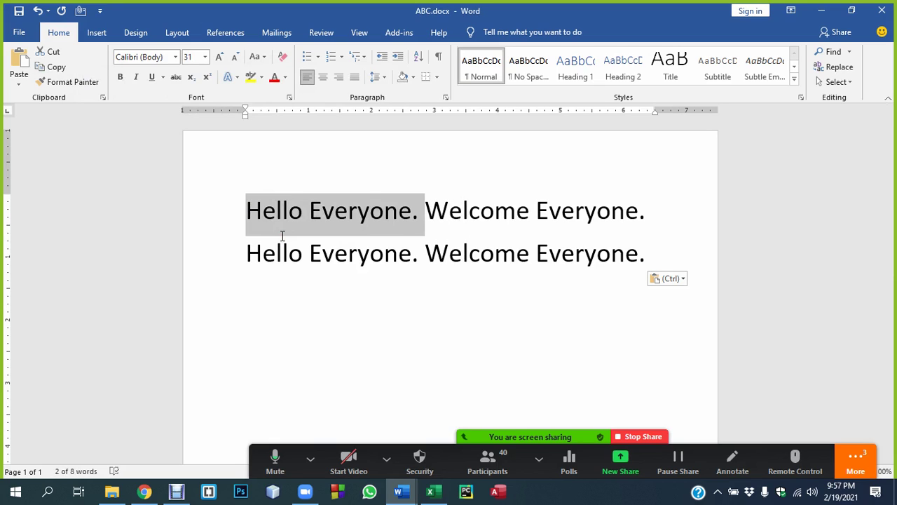
pyautogui.hotkey('shift', 'Left')
pyautogui.hotkey('shift', 'Right')
pyautogui.hotkey('shift', 'Right')
pyautogui.hotkey('shift', 'Right')
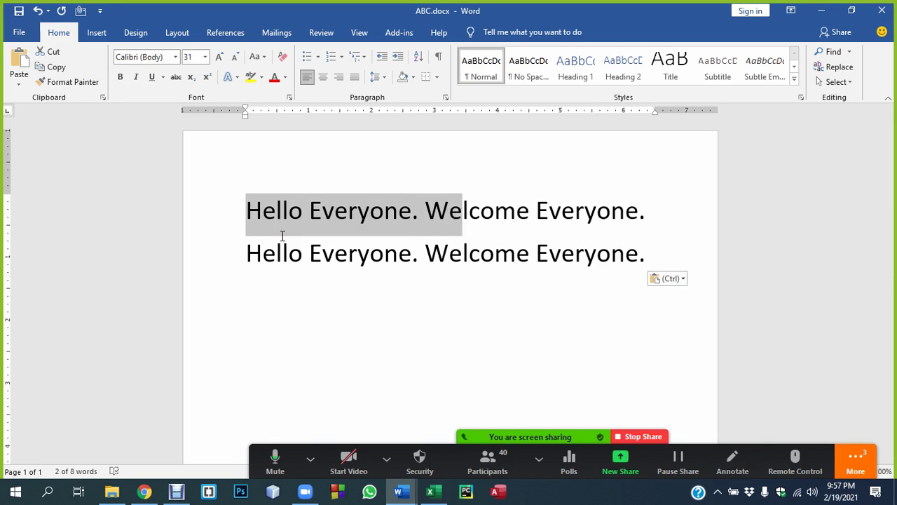
pyautogui.hotkey('shift', 'Right')
pyautogui.hotkey('shift', 'Right')
pyautogui.hotkey('shift', 'Right')
pyautogui.hotkey('shift', 'Right')
pyautogui.hotkey('shift', 'Right')
pyautogui.hotkey('shift', 'Down')
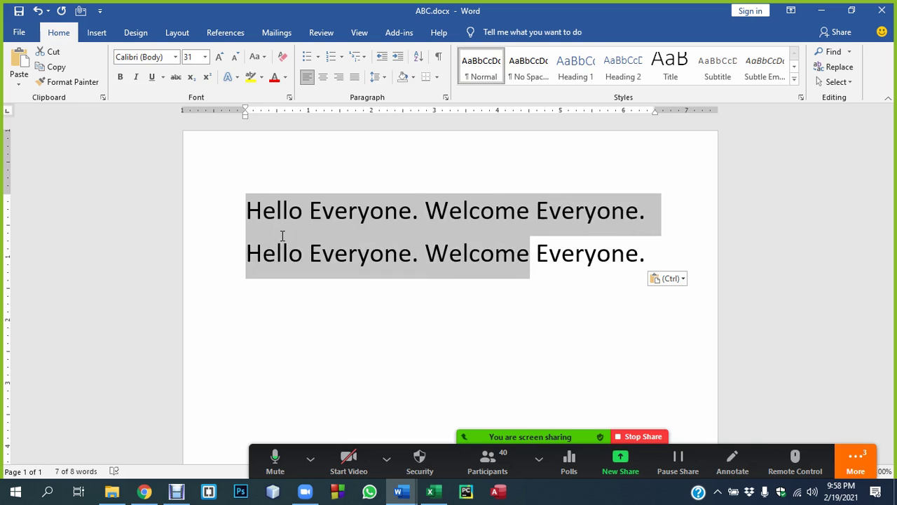
pyautogui.hotkey('shift', 'Down')
pyautogui.hotkey('shift', 'Up')
pyautogui.hotkey('shift', 'Up')
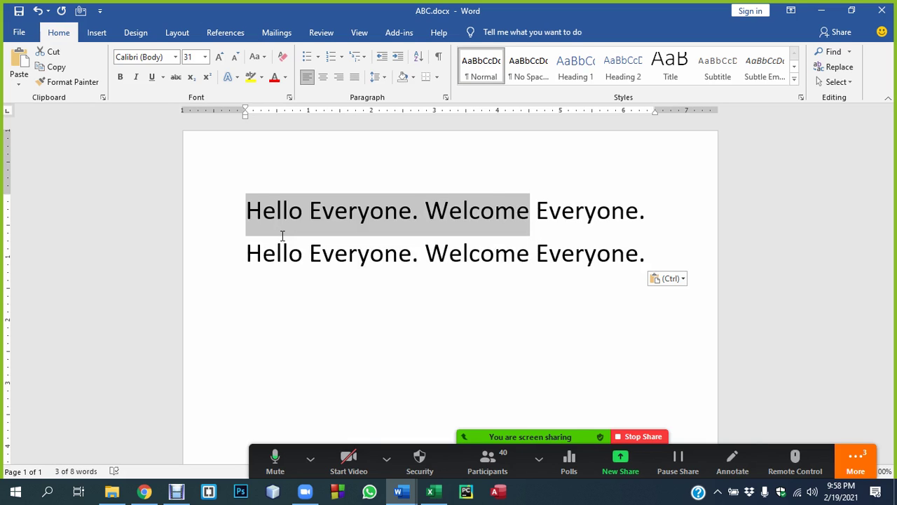
pyautogui.moveTo(399, 492)
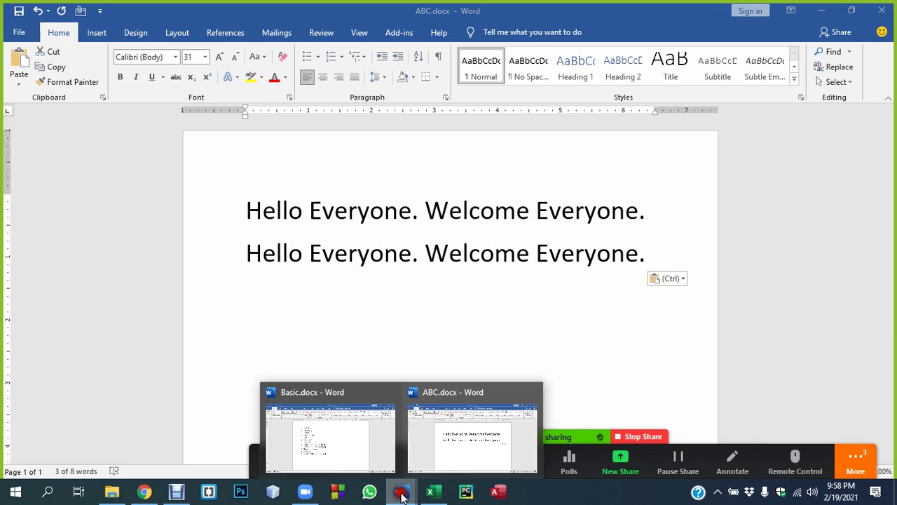
# In Basic.docx, start a new entry line after the Decrease font size entry
pyautogui.click(330, 431)
pyautogui.scroll(-1, 330, 365)
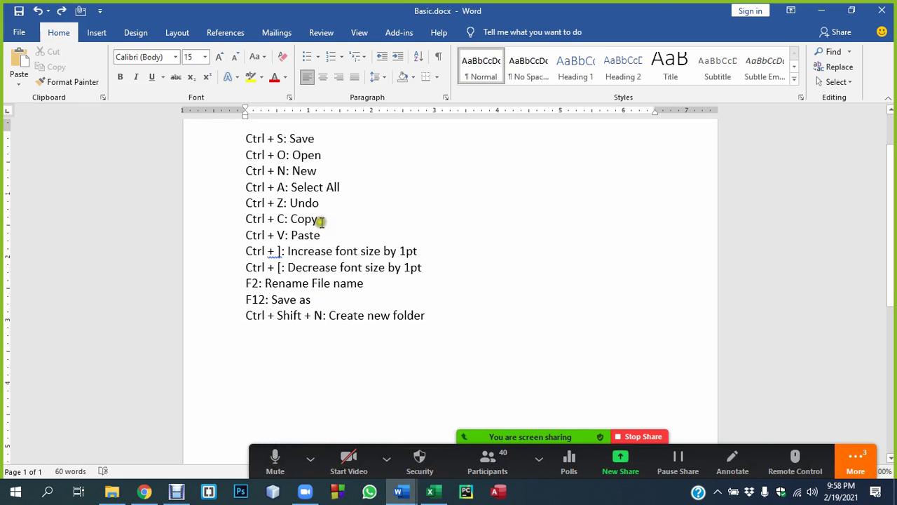
pyautogui.click(342, 233)
pyautogui.click(441, 265)
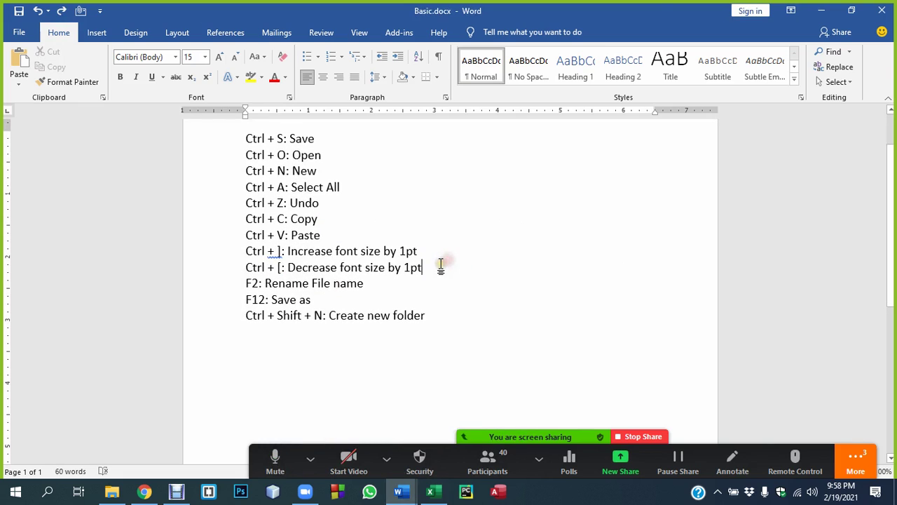
pyautogui.press('Return')
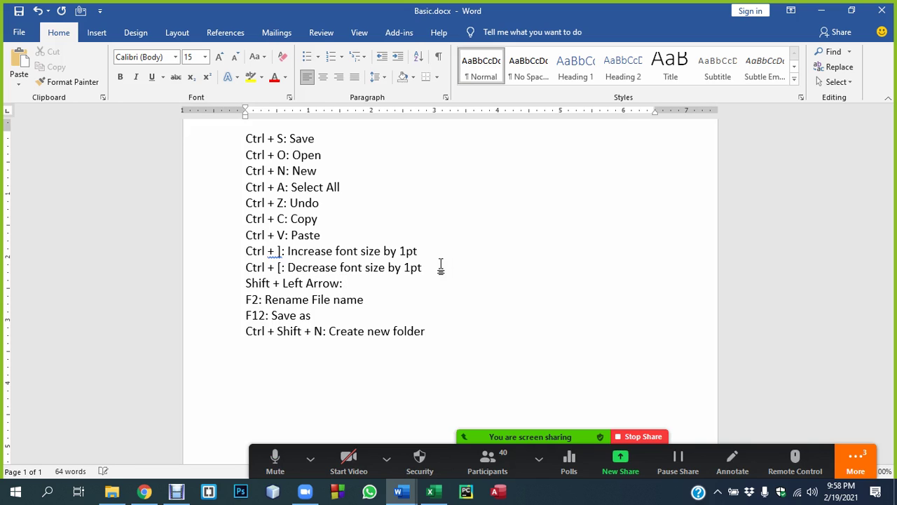
# Copy the 'Shift + Left Arrow:' line and paste three duplicates below it
pyautogui.hotkey('shift', 'Home')
pyautogui.hotkey('ctrl', 'c')
pyautogui.press('End')
pyautogui.press('Return')
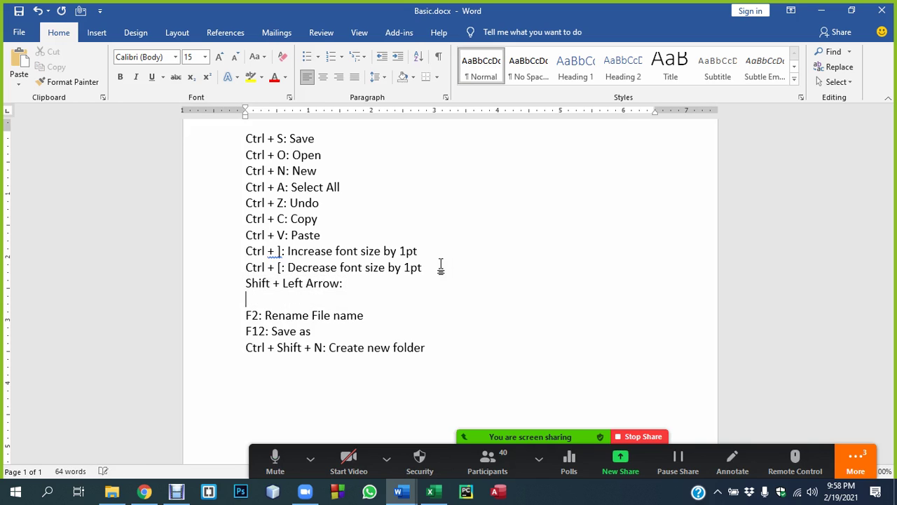
pyautogui.hotkey('ctrl', 'v')
pyautogui.press('Return')
pyautogui.press('BackSpace')
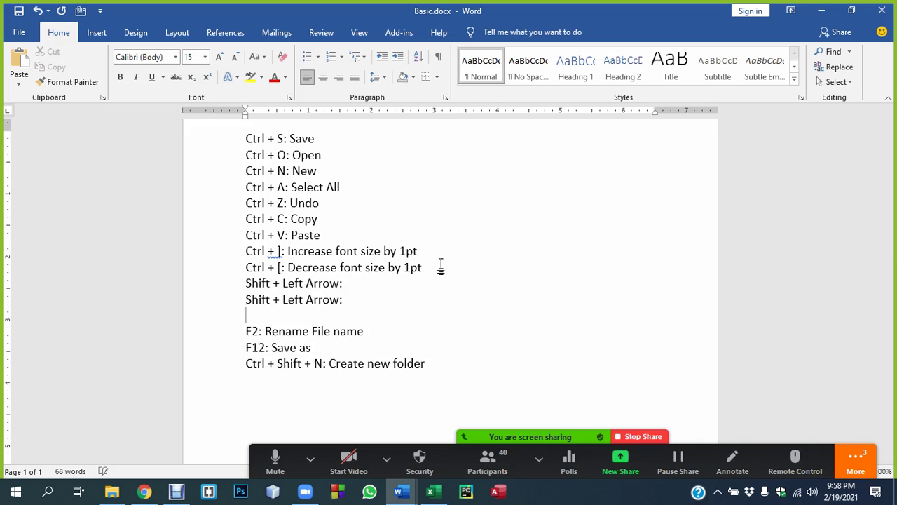
pyautogui.hotkey('ctrl', 'v')
pyautogui.press('Return')
pyautogui.press('Return')
pyautogui.press('BackSpace')
pyautogui.hotkey('ctrl', 'v')
pyautogui.press('Return')
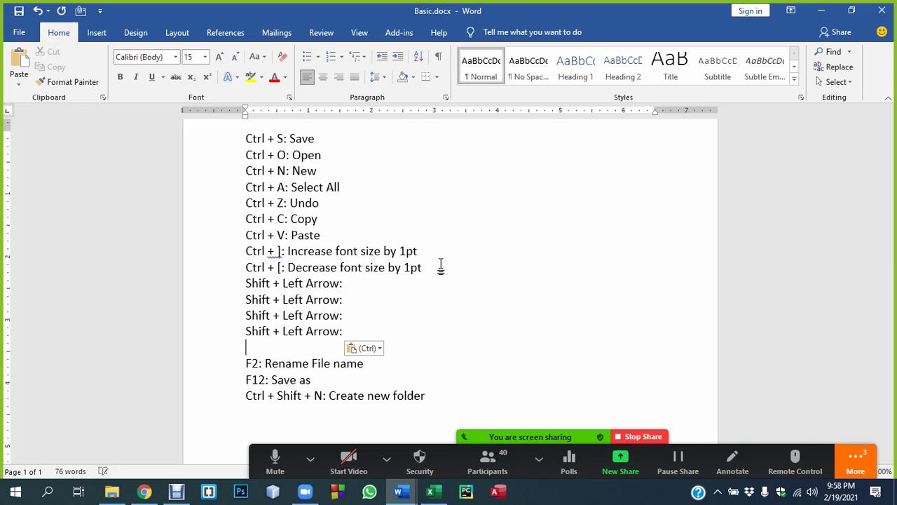
pyautogui.press('BackSpace')
# Change the three duplicate lines to Shift + Right, Up and Down Arrow
pyautogui.click(303, 300)
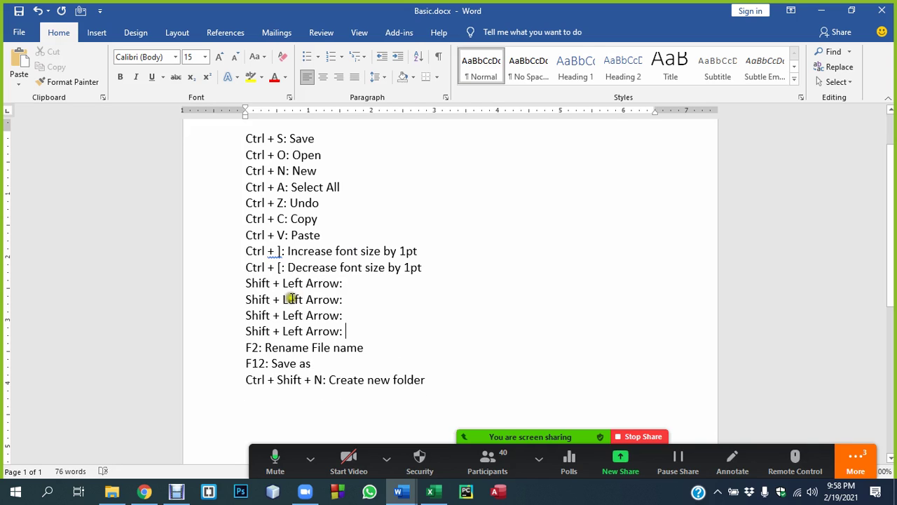
pyautogui.press('BackSpace')
pyautogui.press('BackSpace')
pyautogui.press('BackSpace')
pyautogui.press('BackSpace')
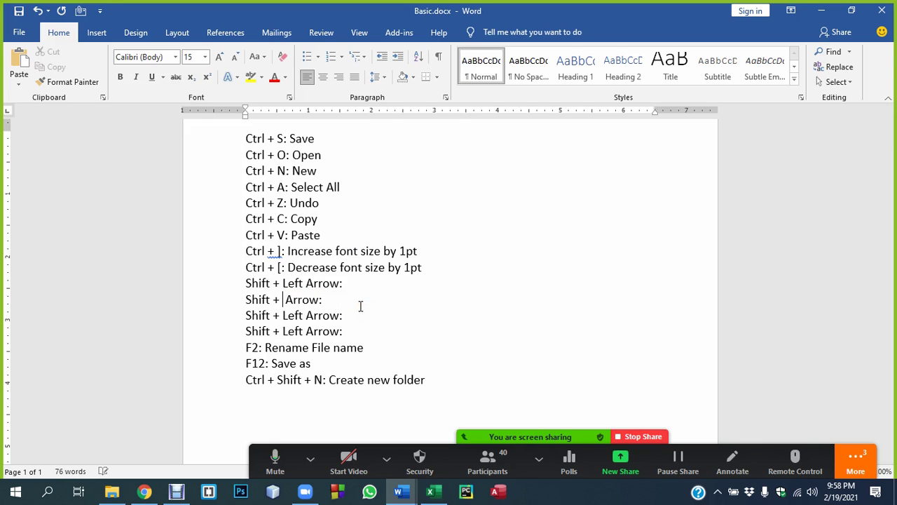
pyautogui.write('Righ')
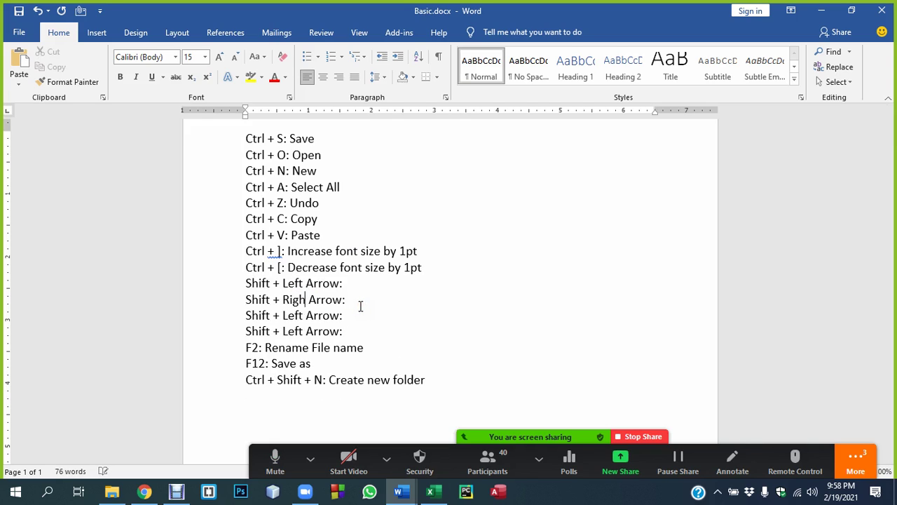
pyautogui.write('t')
pyautogui.press('Down')
pyautogui.press('BackSpace')
pyautogui.press('BackSpace')
pyautogui.press('BackSpace')
pyautogui.press('BackSpace')
pyautogui.write('Up')
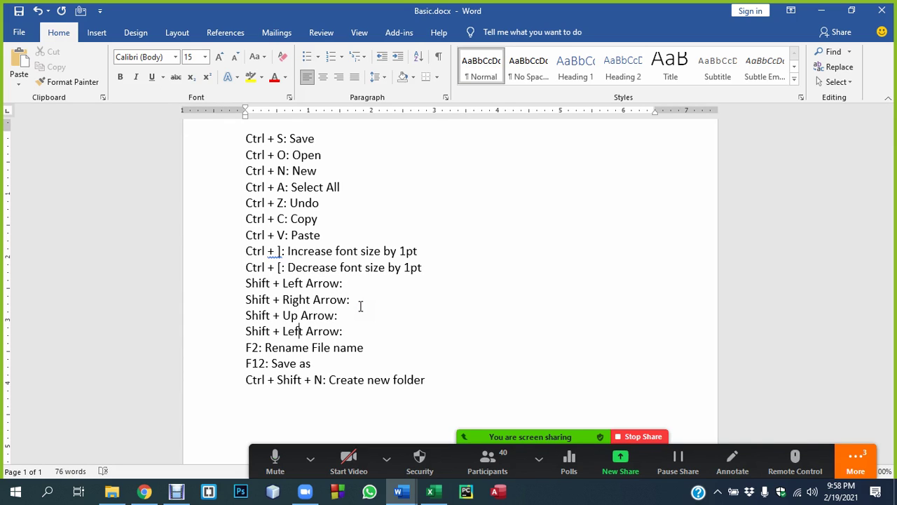
pyautogui.press('Down')
pyautogui.press('BackSpace')
pyautogui.press('BackSpace')
pyautogui.press('BackSpace')
pyautogui.press('BackSpace')
pyautogui.write('Dow')
pyautogui.write('n')
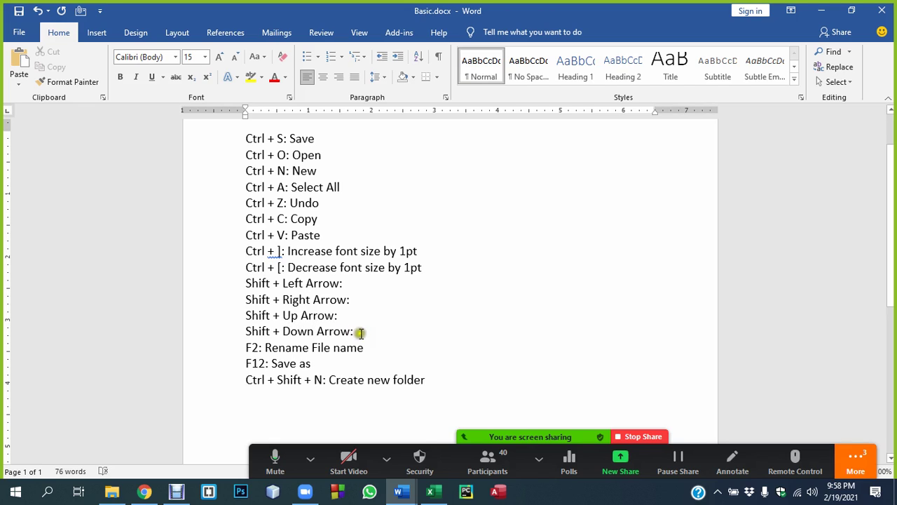
# Type 'Text selection' after 'Shift + Left Arrow:' and copy it
pyautogui.moveTo(360, 332); pyautogui.dragTo(237, 281)
pyautogui.click(347, 285)
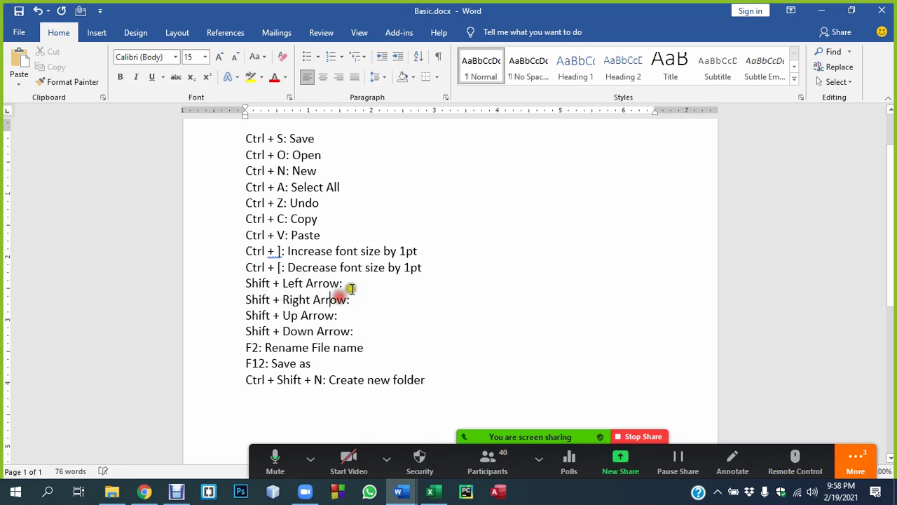
pyautogui.write(' Text selection')
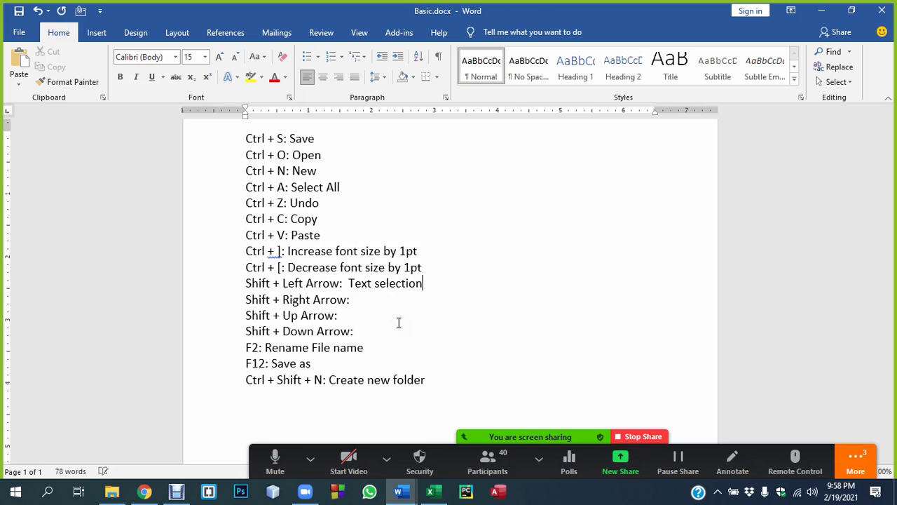
pyautogui.hotkey('shift', 'Left')
pyautogui.hotkey('shift', 'Left')
pyautogui.hotkey('shift', 'Left')
pyautogui.hotkey('shift', 'Left')
pyautogui.hotkey('shift', 'Left')
pyautogui.hotkey('shift', 'Left')
pyautogui.hotkey('shift', 'Left')
pyautogui.hotkey('shift', 'Left')
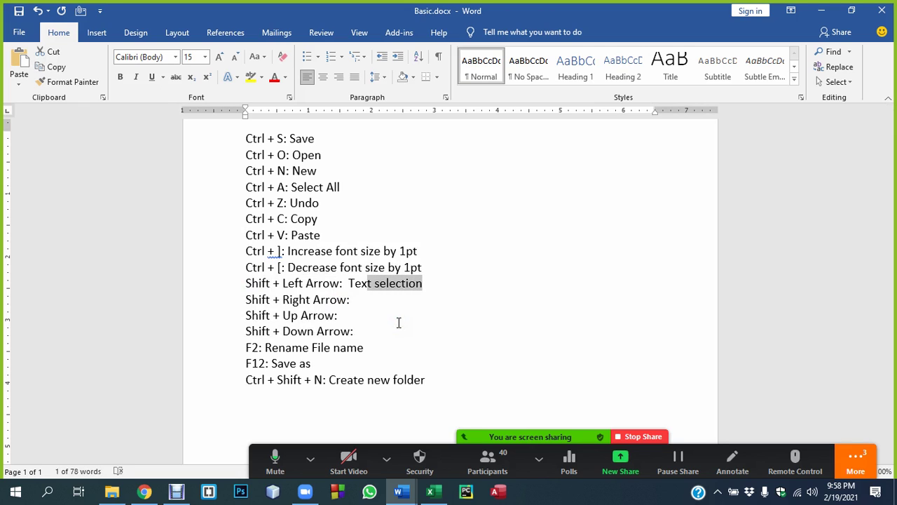
pyautogui.hotkey('shift', 'Left')
pyautogui.hotkey('shift', 'Left')
pyautogui.hotkey('shift', 'Left')
pyautogui.hotkey('ctrl', 'c')
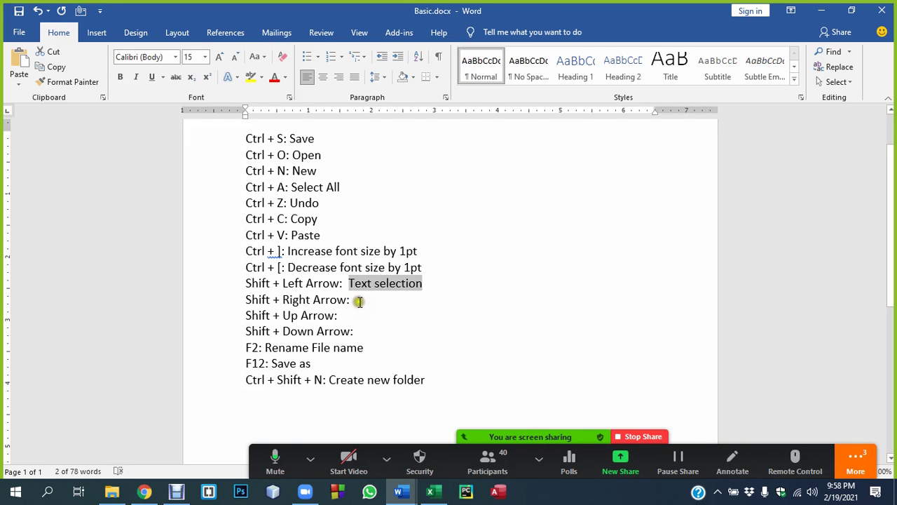
# Paste 'Text selection' after the Right, Up and Down Arrow entries
pyautogui.click(356, 300)
pyautogui.hotkey('ctrl', 'v')
pyautogui.press('Down')
pyautogui.hotkey('ctrl', 'v')
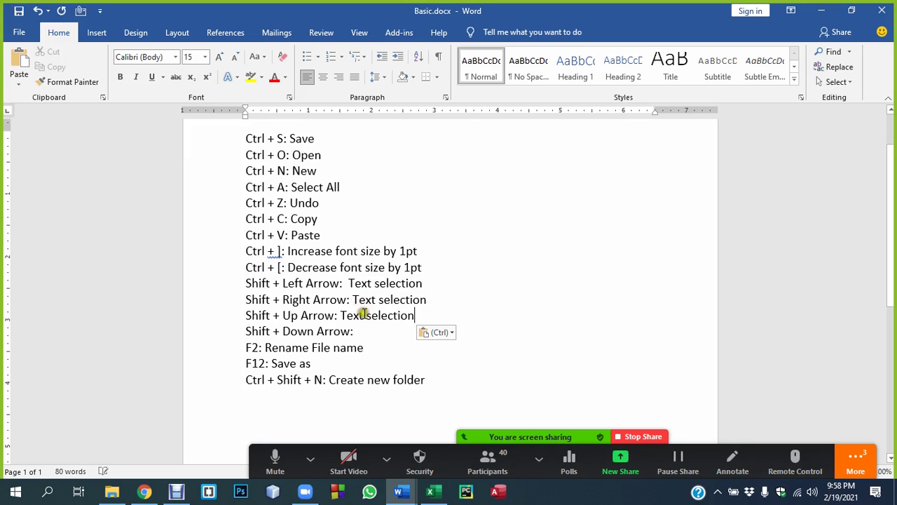
pyautogui.press('Down')
pyautogui.hotkey('ctrl', 'v')
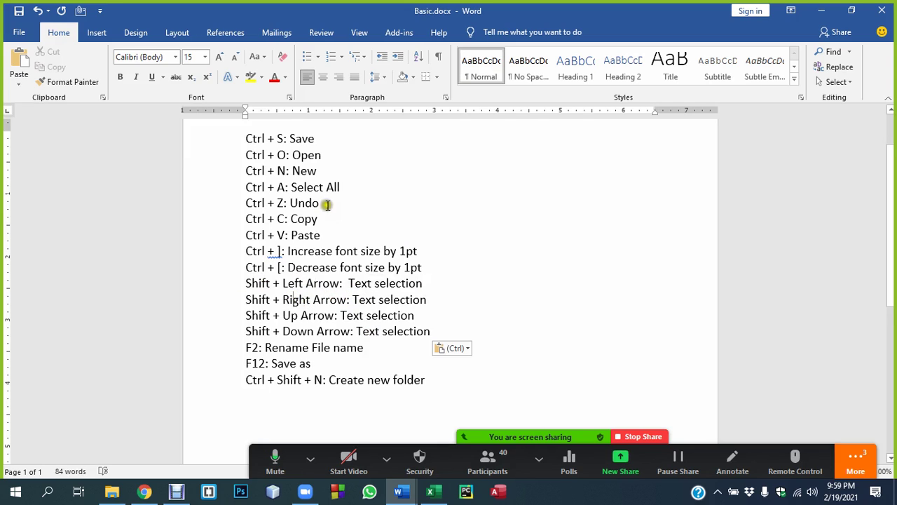
# Demonstrate letter-by-letter selection with Shift+Right and Shift+Left in the descriptions
pyautogui.click(373, 283)
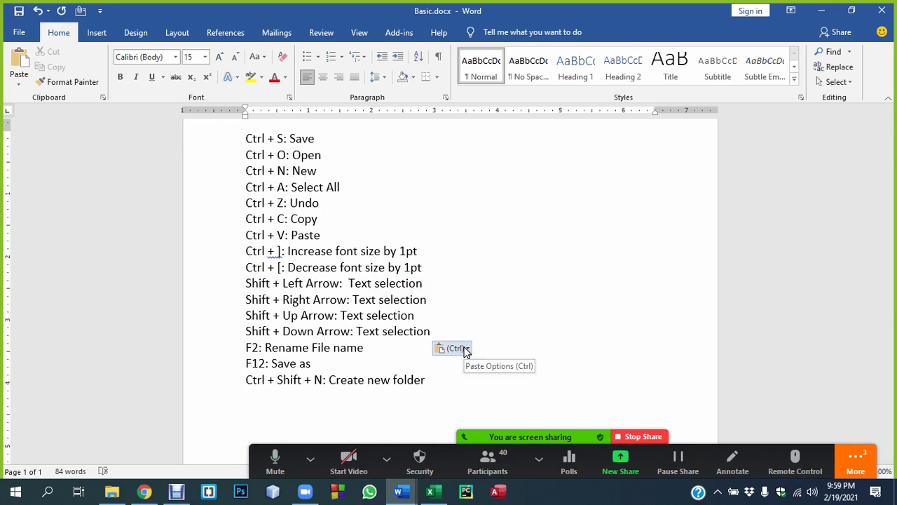
pyautogui.hotkey('shift', 'Right')
pyautogui.hotkey('shift', 'Right')
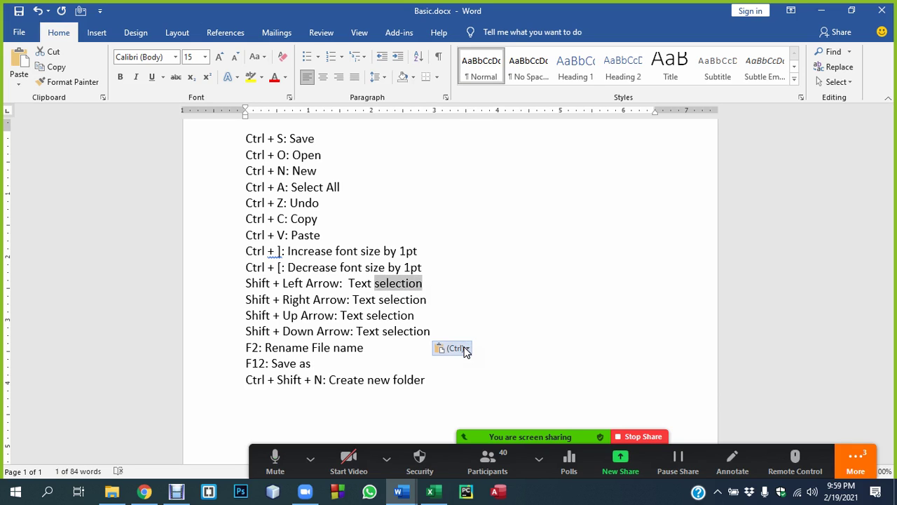
pyautogui.click(434, 301)
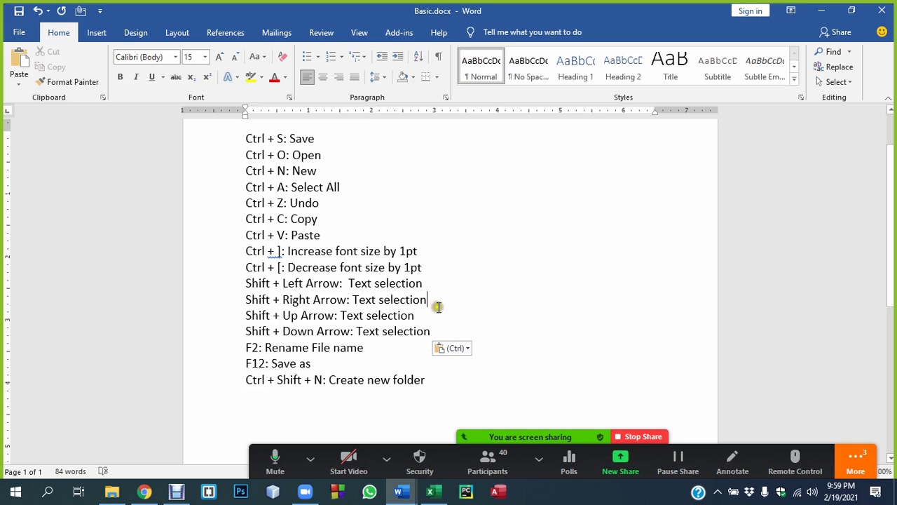
pyautogui.hotkey('shift', 'Left')
pyautogui.hotkey('shift', 'Left')
pyautogui.hotkey('shift', 'Left')
pyautogui.hotkey('shift', 'Left')
pyautogui.hotkey('shift', 'Left')
pyautogui.hotkey('shift', 'Left')
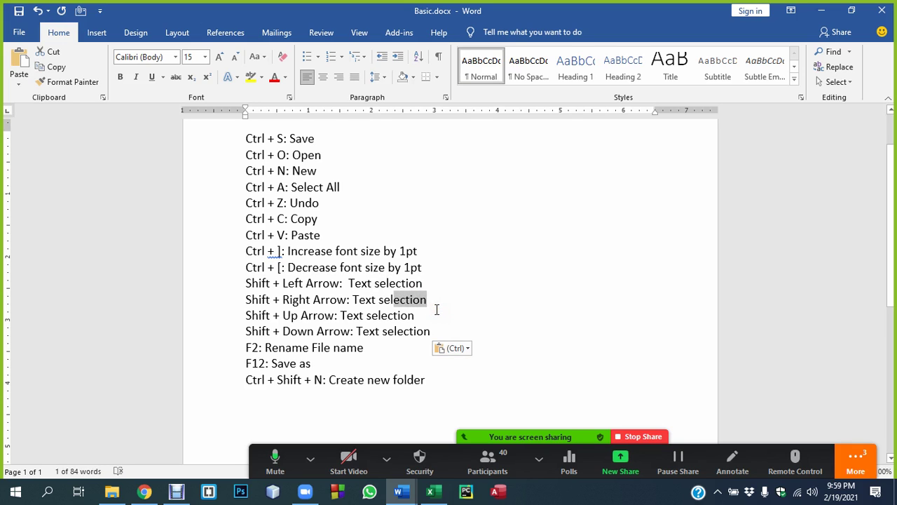
pyautogui.hotkey('shift', 'Left')
pyautogui.hotkey('shift', 'Left')
pyautogui.hotkey('shift', 'Left')
pyautogui.hotkey('shift', 'Left')
pyautogui.hotkey('shift', 'Left')
pyautogui.hotkey('shift', 'Left')
pyautogui.hotkey('shift', 'Left')
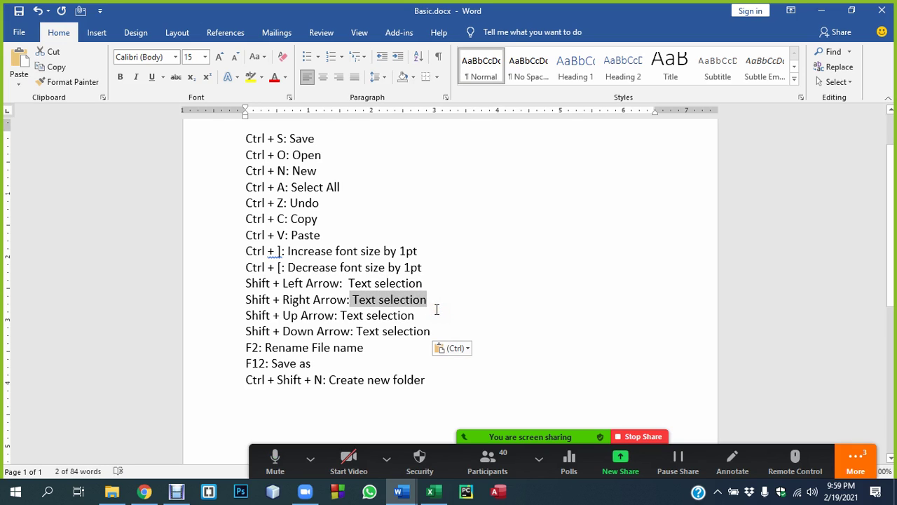
pyautogui.click(308, 298)
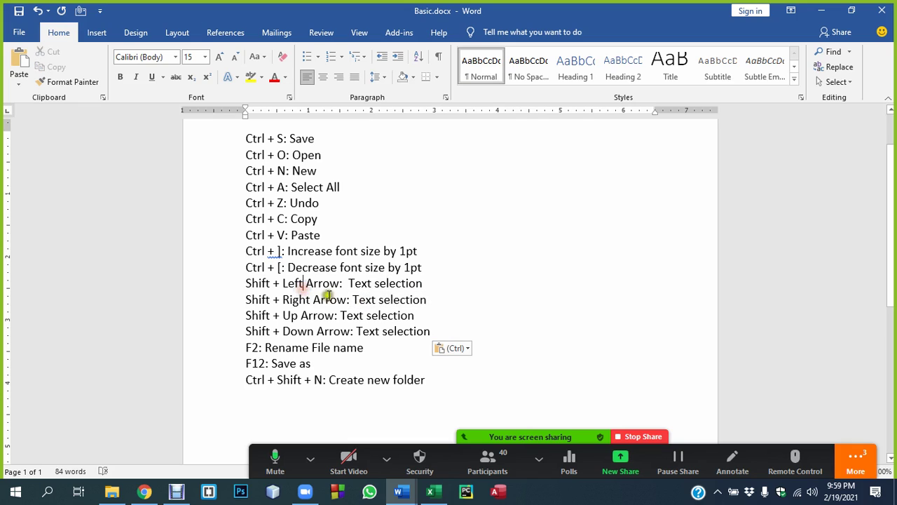
# Demonstrate growing and shrinking a line selection with Shift+Down and Shift+Up
pyautogui.click(236, 283)
pyautogui.hotkey('shift', 'Down')
pyautogui.hotkey('shift', 'Down')
pyautogui.hotkey('shift', 'Down')
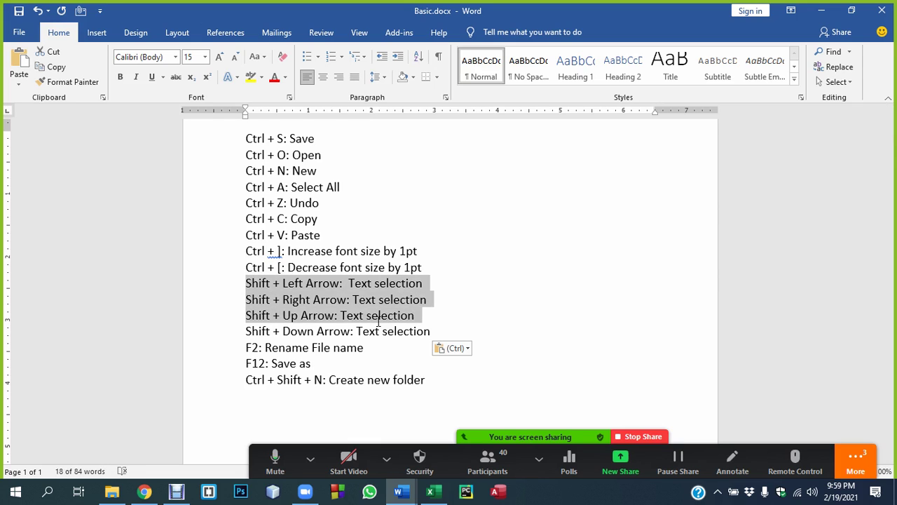
pyautogui.hotkey('shift', 'Down')
pyautogui.hotkey('shift', 'Up')
pyautogui.hotkey('shift', 'Up')
pyautogui.hotkey('shift', 'Up')
pyautogui.hotkey('shift', 'Down')
pyautogui.hotkey('shift', 'Down')
pyautogui.hotkey('shift', 'Down')
pyautogui.hotkey('shift', 'Up')
pyautogui.hotkey('shift', 'Up')
pyautogui.hotkey('shift', 'Up')
pyautogui.hotkey('shift', 'Up')
pyautogui.hotkey('shift', 'Down')
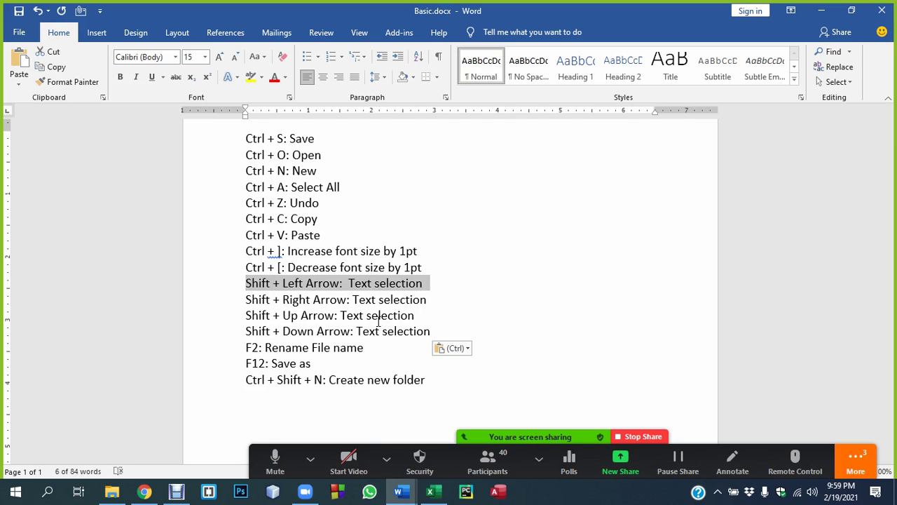
pyautogui.hotkey('shift', 'Down')
pyautogui.hotkey('shift', 'Down')
pyautogui.hotkey('shift', 'Down')
pyautogui.hotkey('shift', 'Up')
pyautogui.hotkey('shift', 'Up')
pyautogui.hotkey('shift', 'Up')
pyautogui.hotkey('shift', 'Up')
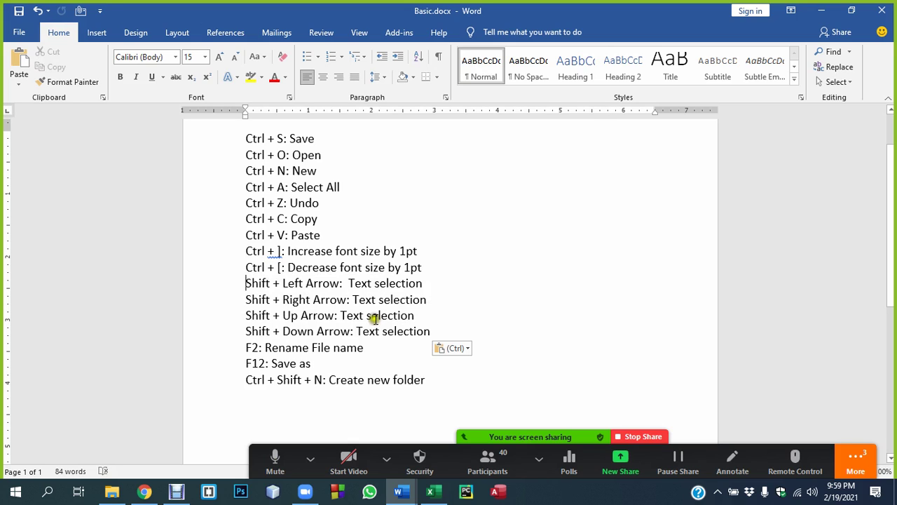
# Type 'Shift + End:' on a new line below the Right Arrow entry
pyautogui.click(429, 300)
pyautogui.press('Return')
pyautogui.write('Shift + EN')
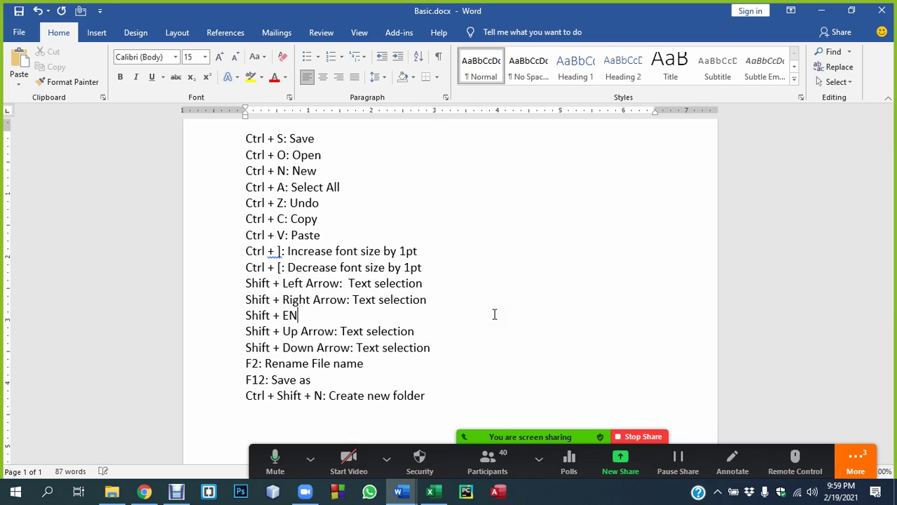
pyautogui.press('BackSpace')
pyautogui.write('ND')
pyautogui.press('BackSpace')
pyautogui.press('BackSpace')
pyautogui.write('nd:')
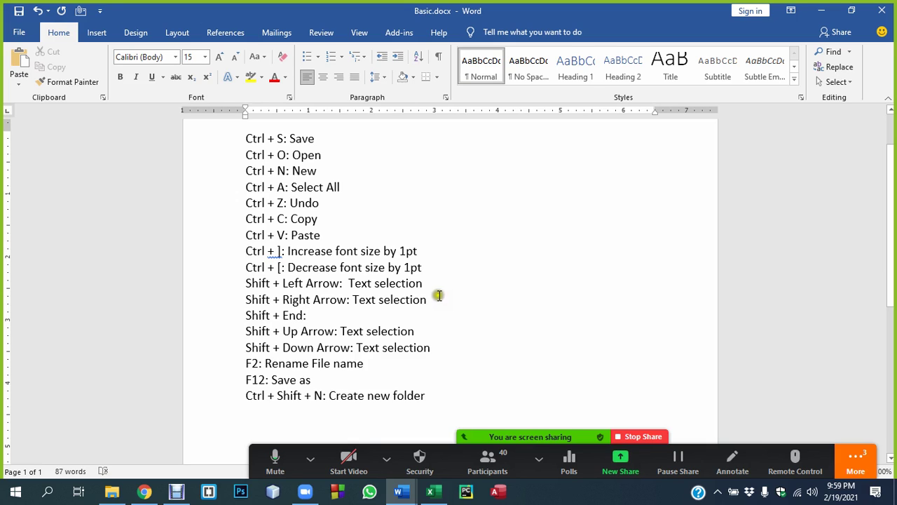
# Copy 'Text selection' after 'Shift + End:', then cut the finished line
pyautogui.moveTo(427, 300); pyautogui.dragTo(353, 300)
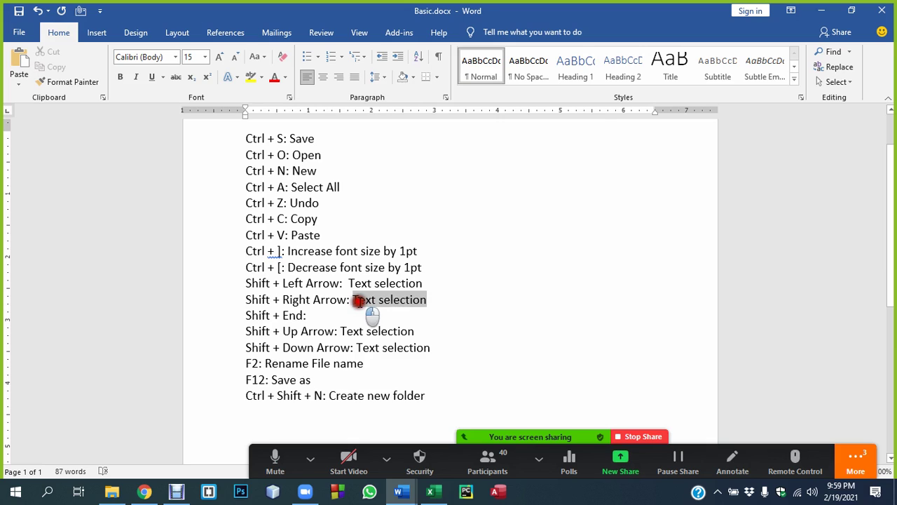
pyautogui.click(327, 317)
pyautogui.hotkey('ctrl', 'v')
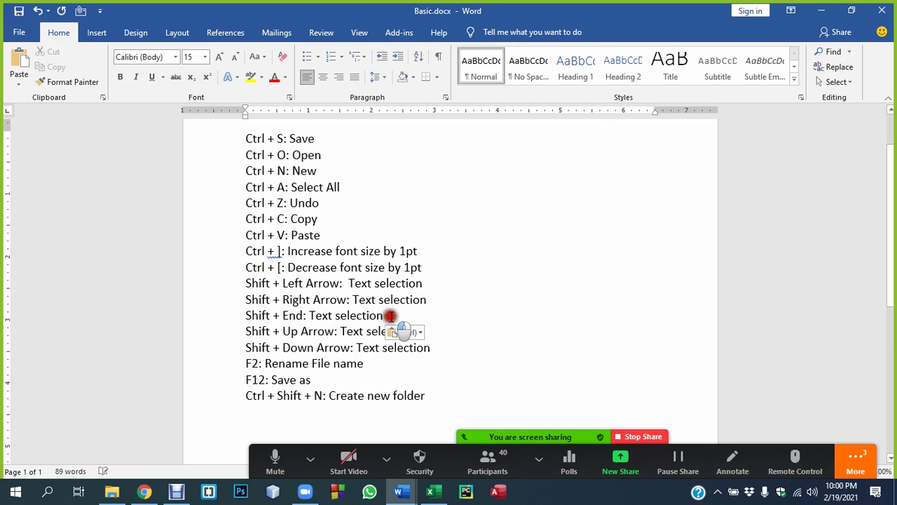
pyautogui.moveTo(385, 315); pyautogui.dragTo(247, 310)
pyautogui.press('Delete')
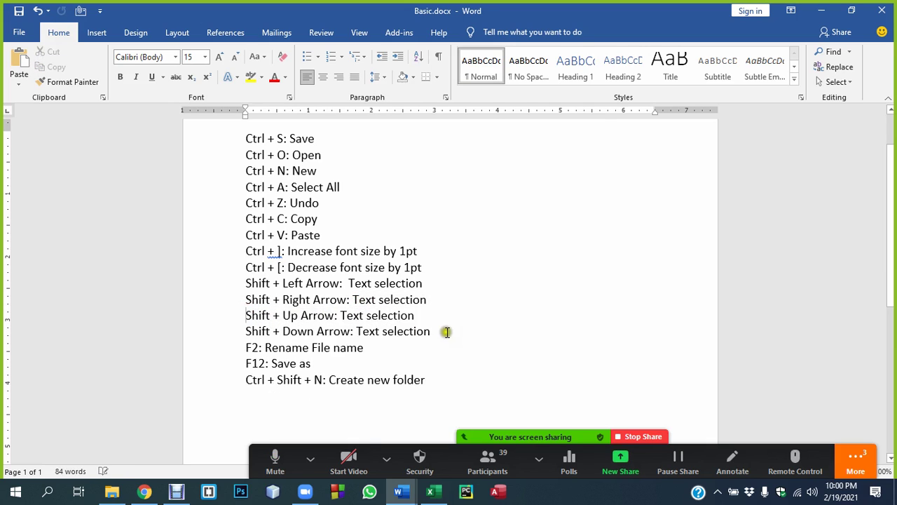
# Place the Shift + End line below Down Arrow and add a blank line above the Shift group
pyautogui.click(443, 334)
pyautogui.press('Return')
pyautogui.hotkey('ctrl', 'v')
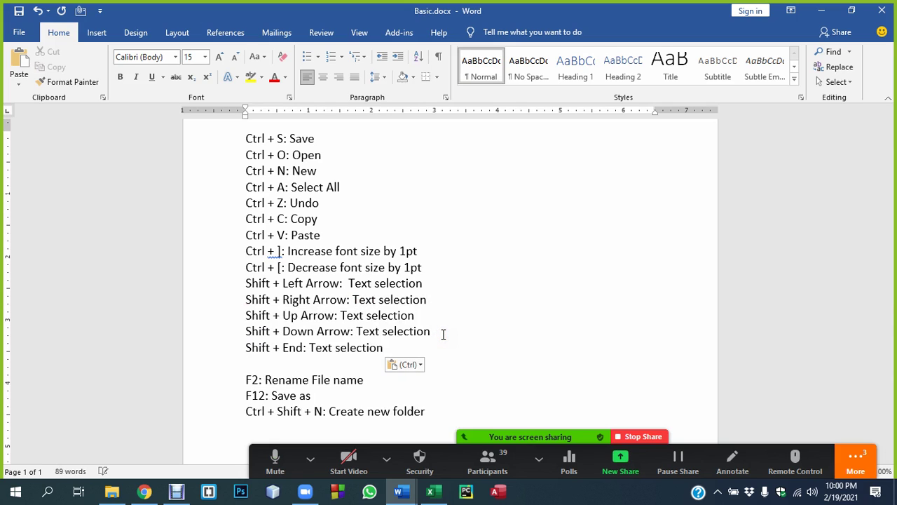
pyautogui.press('BackSpace')
pyautogui.click(426, 267)
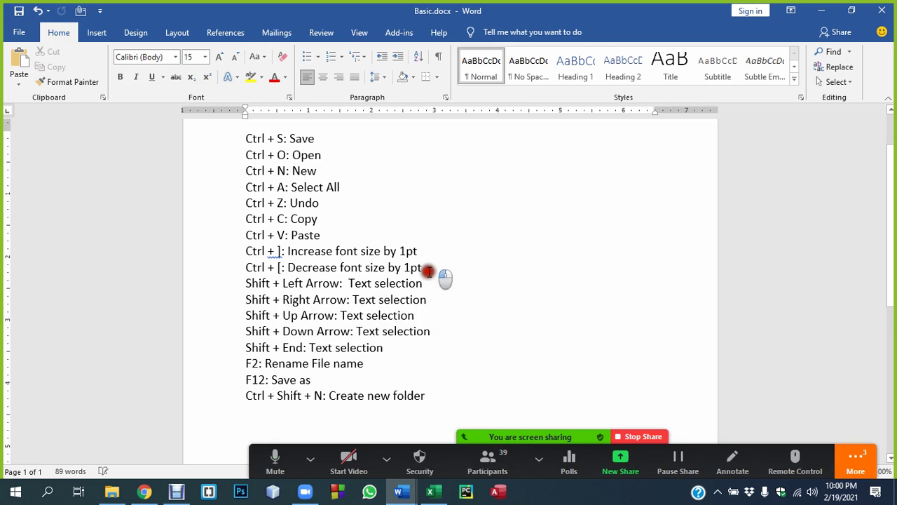
pyautogui.press('Return')
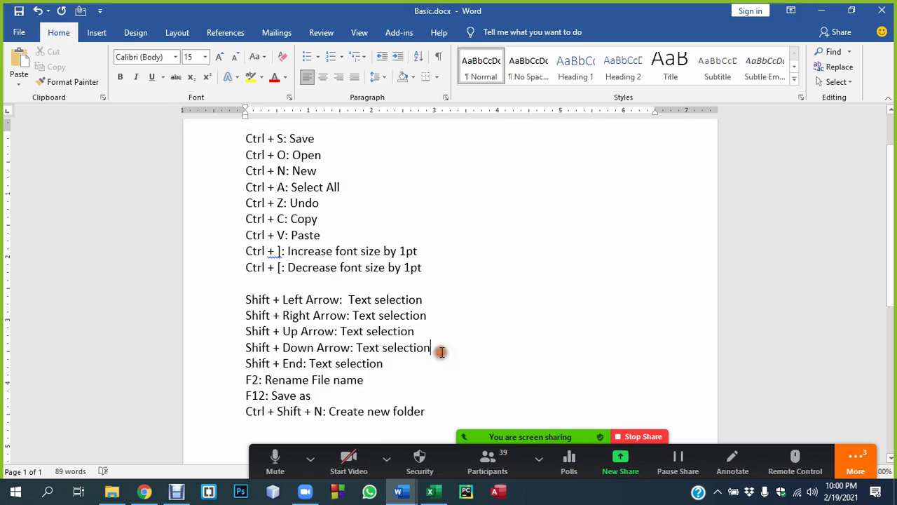
# Add a blank line below the Shift group and select the Shift + Left Arrow line with Shift+Down
pyautogui.click(403, 365)
pyautogui.press('Return')
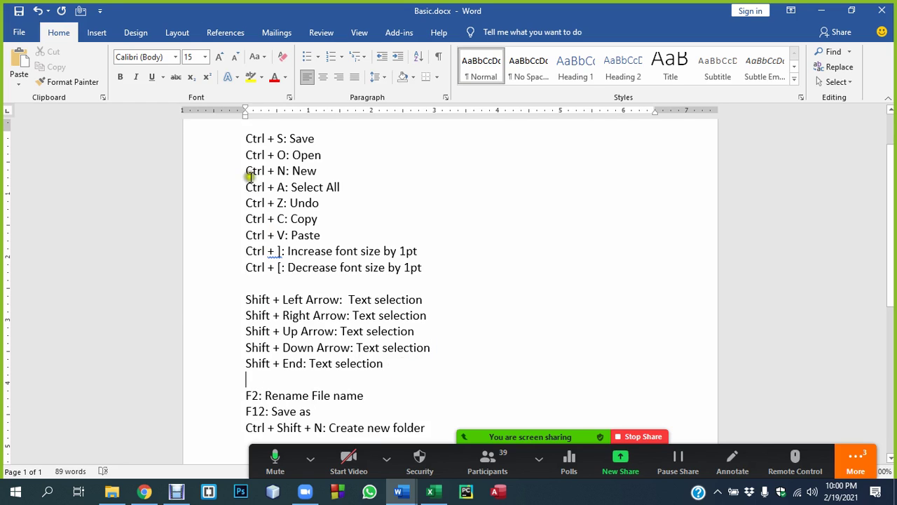
pyautogui.click(242, 298)
pyautogui.hotkey('shift', 'Down')
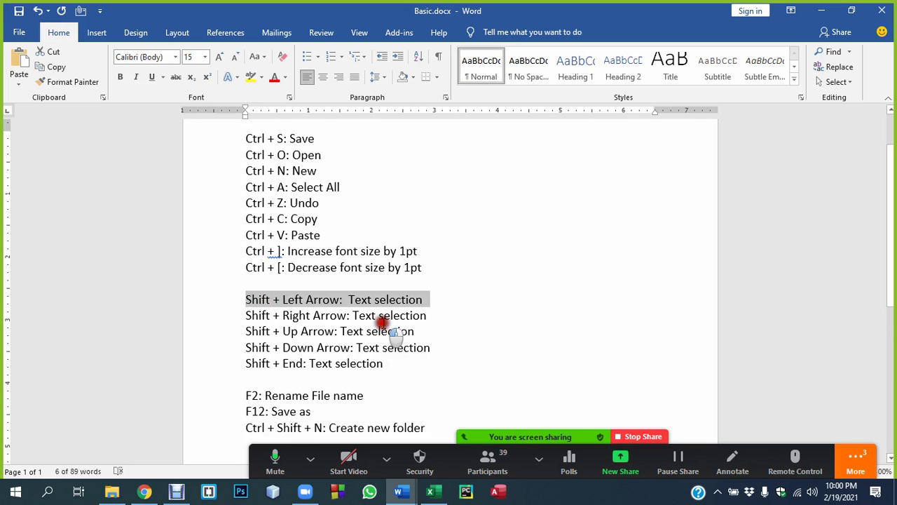
pyautogui.click(381, 331)
# Select the Shift + Left, Right, Down and End lines one by one from the left margin
pyautogui.click(206, 303)
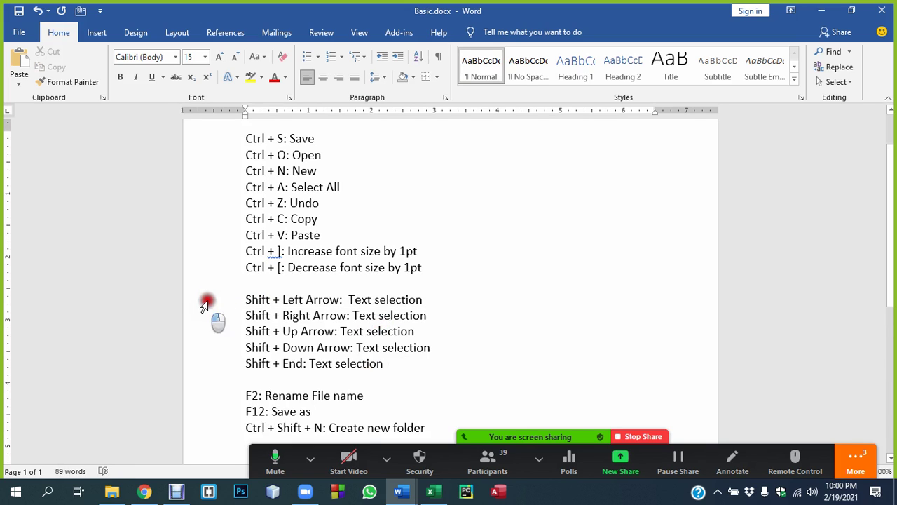
pyautogui.click(201, 316)
pyautogui.click(197, 347)
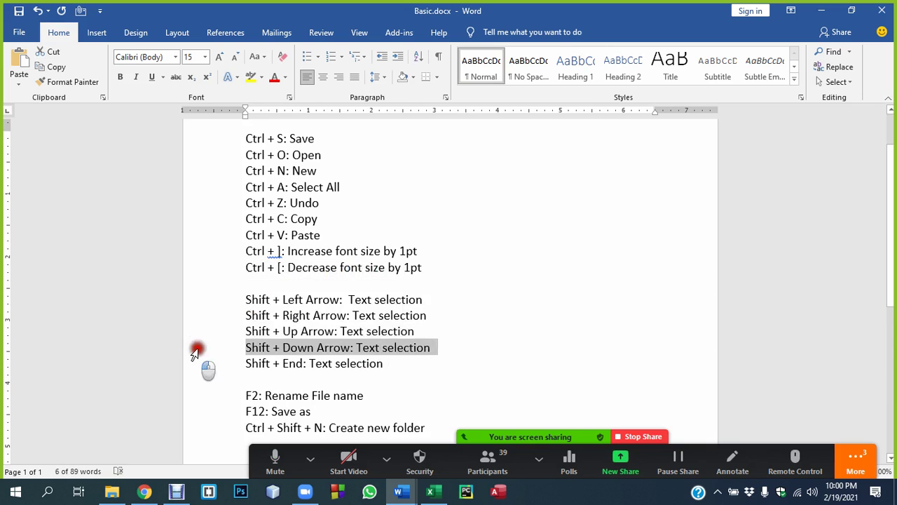
pyautogui.click(197, 363)
pyautogui.click(195, 298)
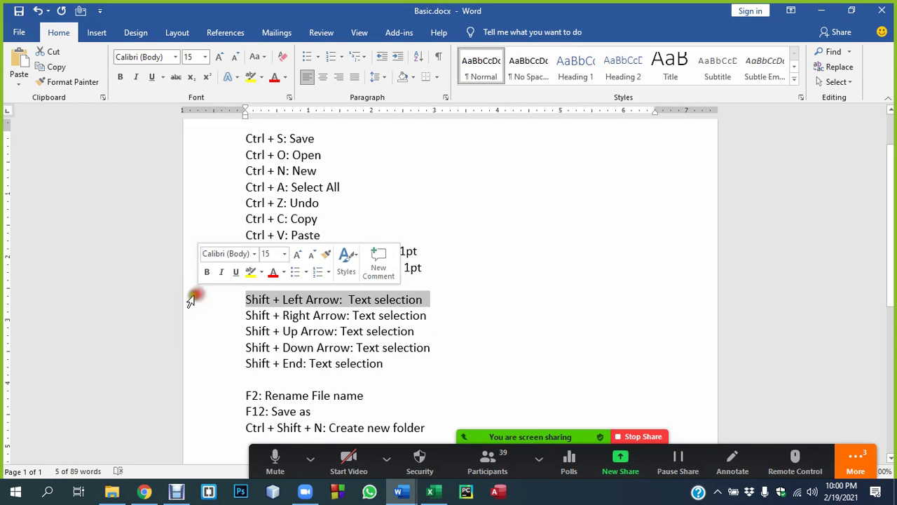
pyautogui.click(186, 315)
pyautogui.click(191, 346)
pyautogui.click(189, 378)
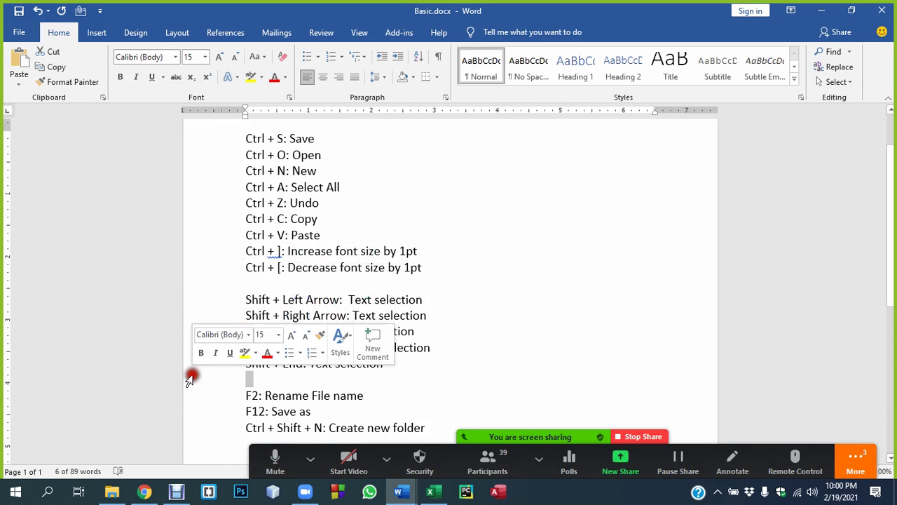
pyautogui.click(468, 319)
# Demonstrate Shift+Down and Shift+Home selection on the Shift + Left Arrow line
pyautogui.click(242, 298)
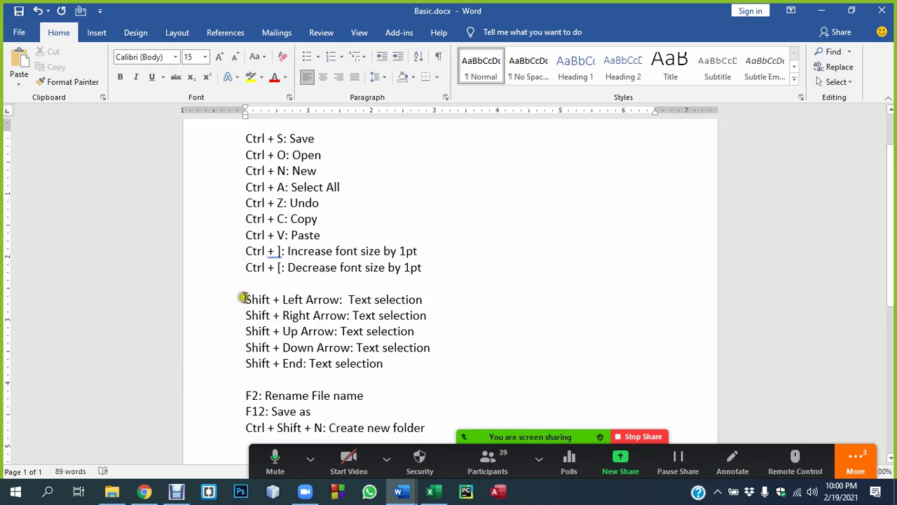
pyautogui.hotkey('shift', 'Down')
pyautogui.click(345, 333)
pyautogui.click(426, 300)
pyautogui.hotkey('shift', 'Home')
pyautogui.click(519, 327)
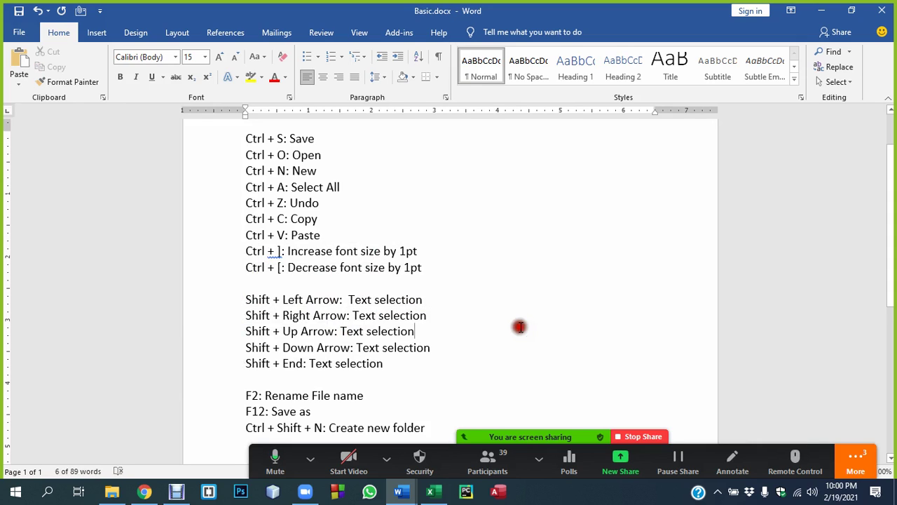
pyautogui.click(438, 300)
# Select the whole Shift + Left Arrow and Shift + Right Arrow lines by triple-clicking
pyautogui.tripleClick(438, 295)
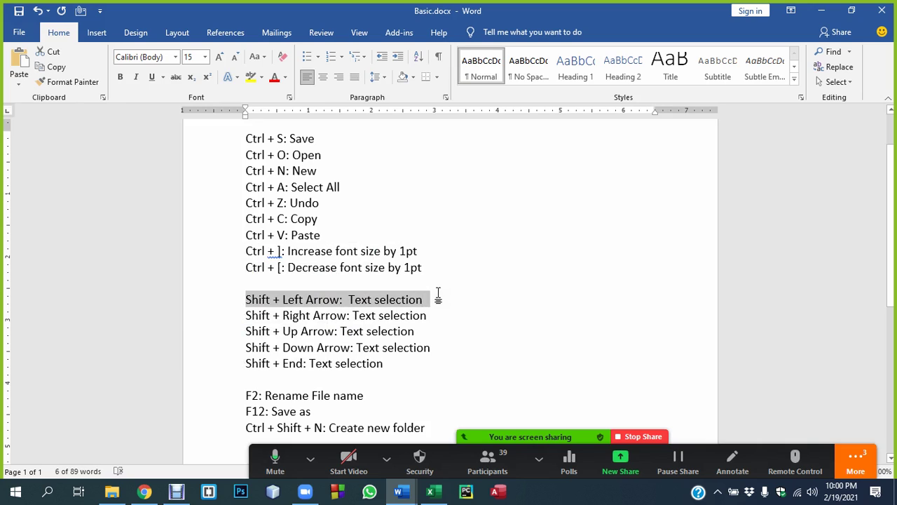
pyautogui.click(437, 316)
pyautogui.tripleClick(435, 316)
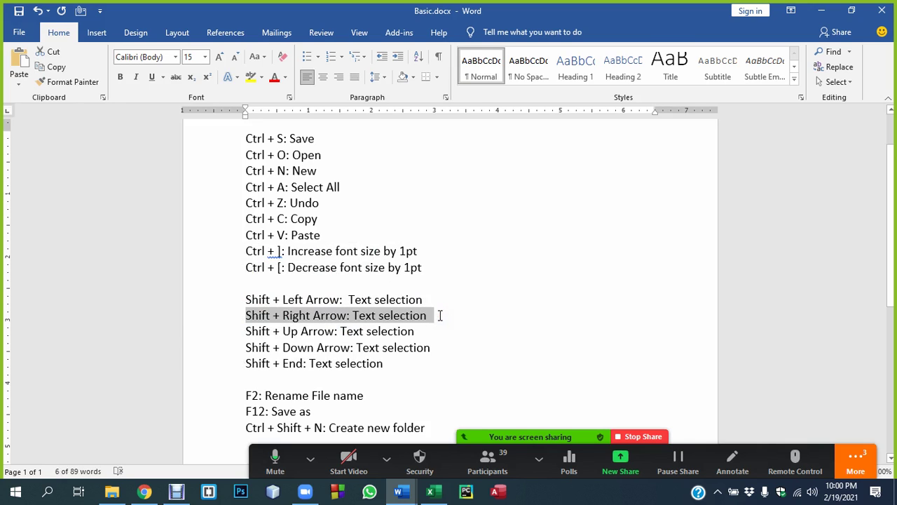
pyautogui.scroll(-2, 420, 320)
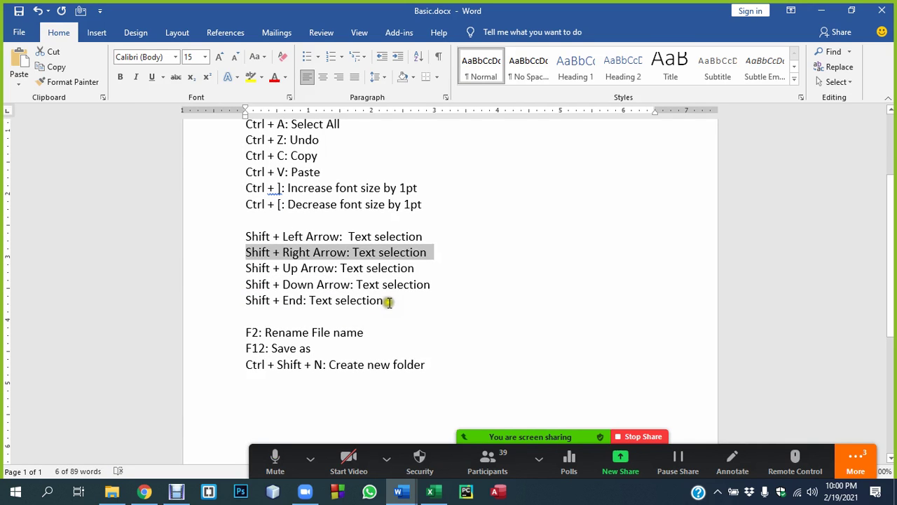
# Copy the whole Shift + End line and move the caret past it
pyautogui.click(412, 301)
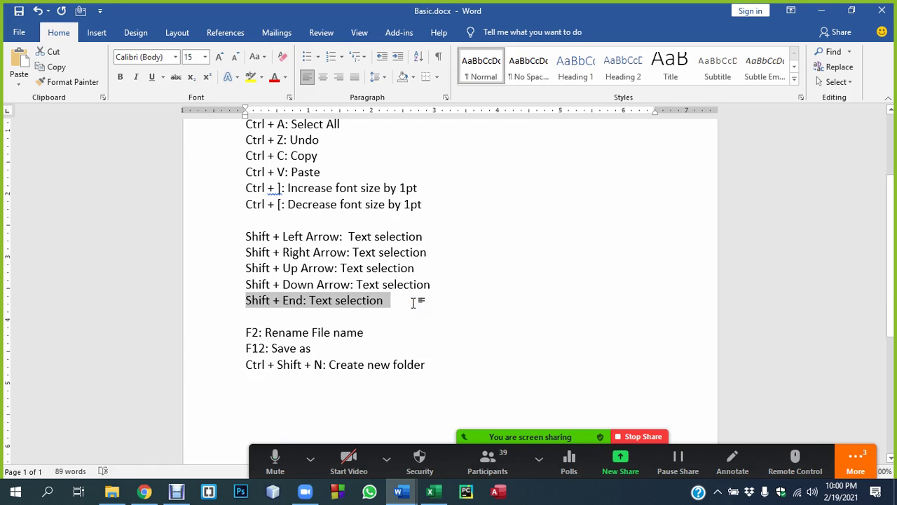
pyautogui.tripleClick(413, 302)
pyautogui.hotkey('ctrl', 'c')
pyautogui.press('Right')
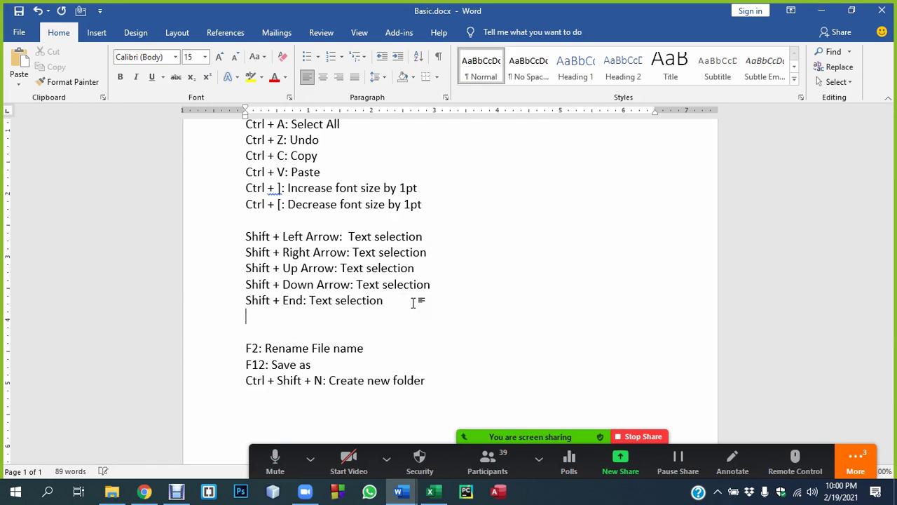
# Paste the copied line and change 'End' to 'Home' to make 'Shift + Home: Text selection'
pyautogui.hotkey('ctrl', 'v')
pyautogui.click(307, 317)
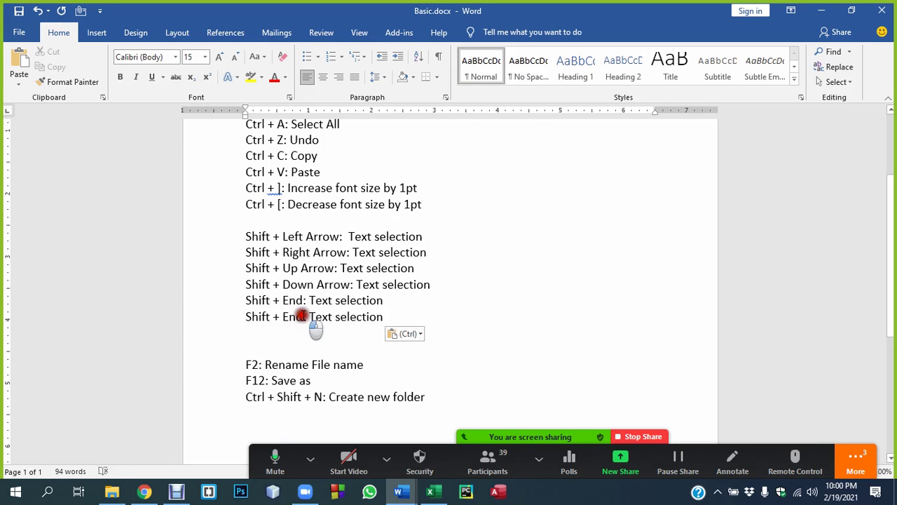
pyautogui.press('BackSpace')
pyautogui.press('BackSpace')
pyautogui.press('BackSpace')
pyautogui.write('Hom')
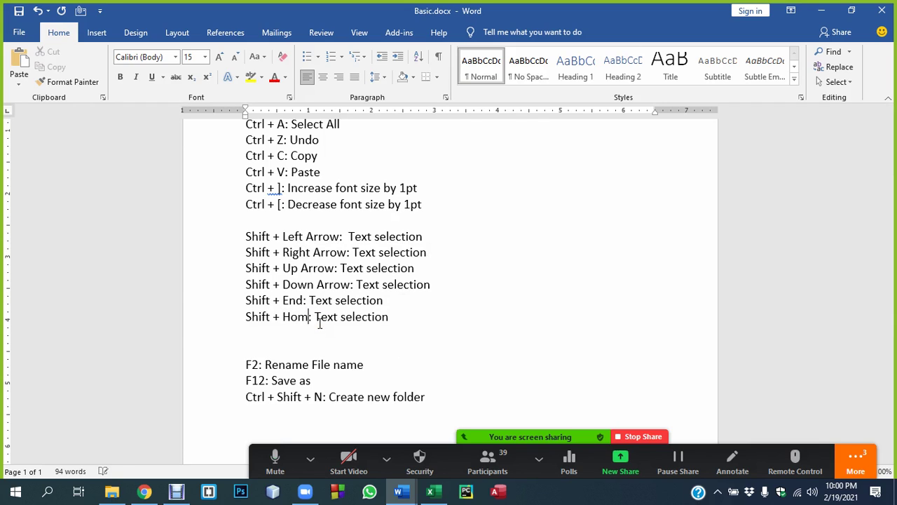
pyautogui.write('e')
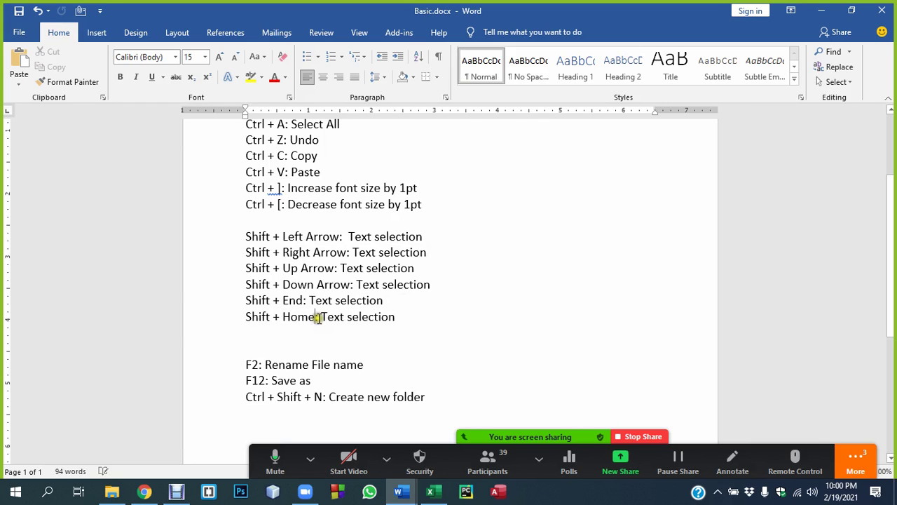
# Demonstrate Shift+Home and Shift+End selection on the Shift + Left Arrow line
pyautogui.click(247, 235)
pyautogui.click(423, 236)
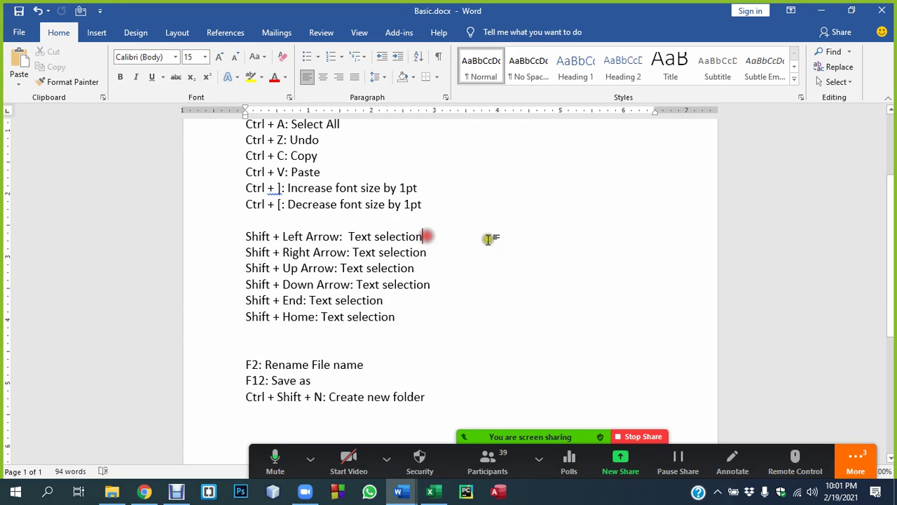
pyautogui.hotkey('shift', 'Home')
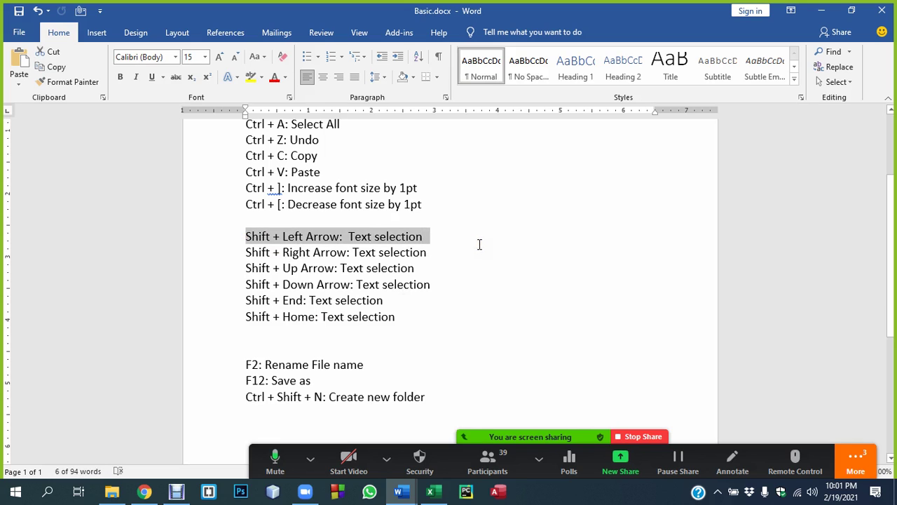
pyautogui.click(249, 240)
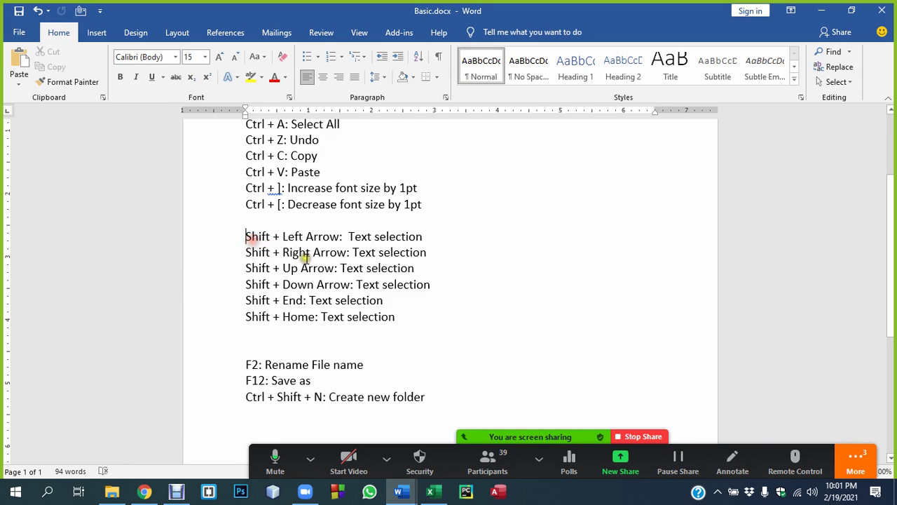
pyautogui.hotkey('shift', 'End')
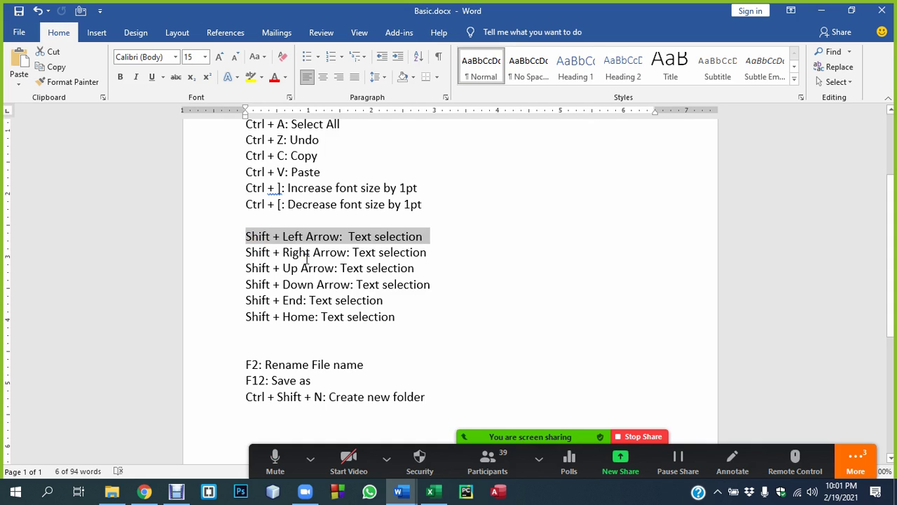
pyautogui.click(321, 284)
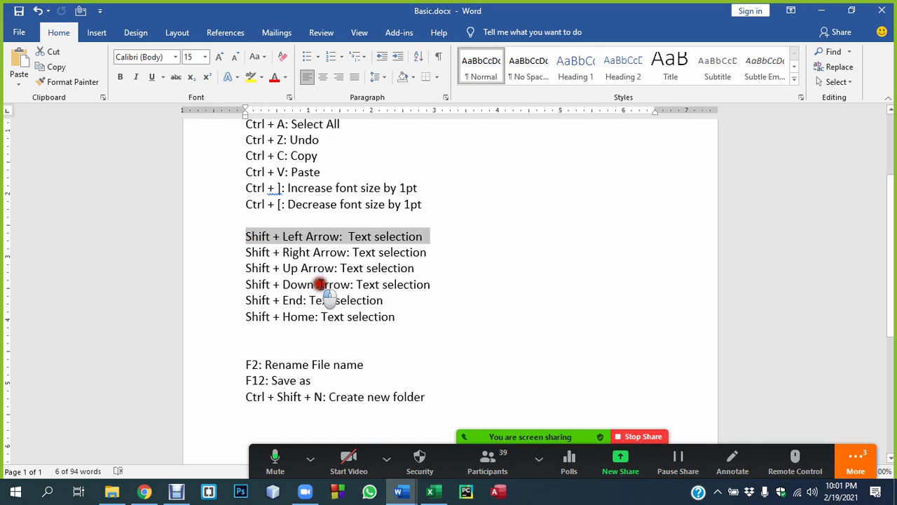
# Select all six Shift text-selection lines, then bring up the open Word windows
pyautogui.click(402, 317)
pyautogui.moveTo(402, 317); pyautogui.dragTo(245, 236)
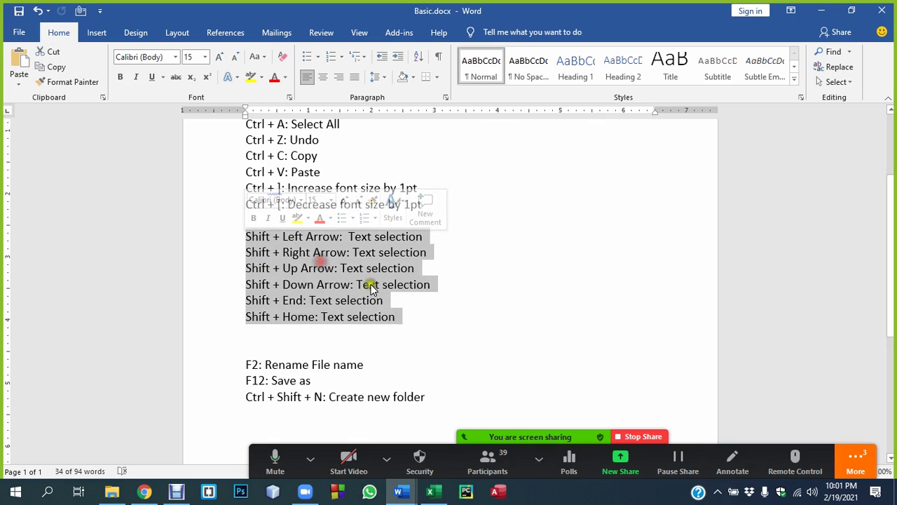
pyautogui.click(404, 308)
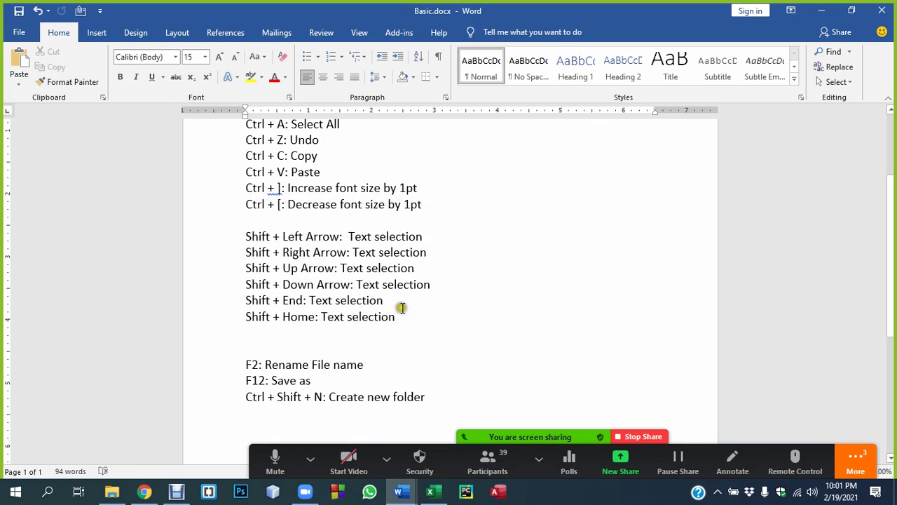
pyautogui.click(386, 459)
pyautogui.click(403, 491)
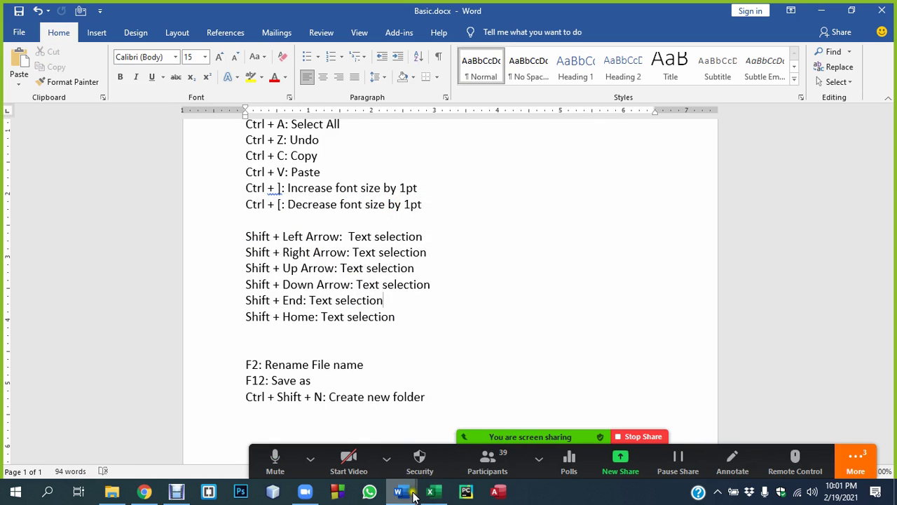
# In ABC.docx, set both 'Hello Everyone. Welcome Everyone.' lines to 30 pt with Ctrl+] and Ctrl+[
pyautogui.click(446, 442)
pyautogui.click(410, 291)
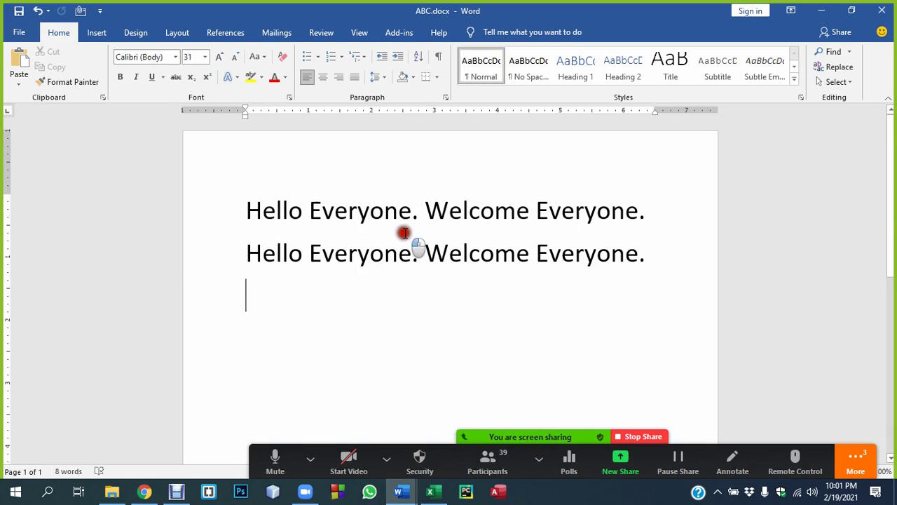
pyautogui.click(399, 224)
pyautogui.moveTo(247, 210); pyautogui.dragTo(655, 263)
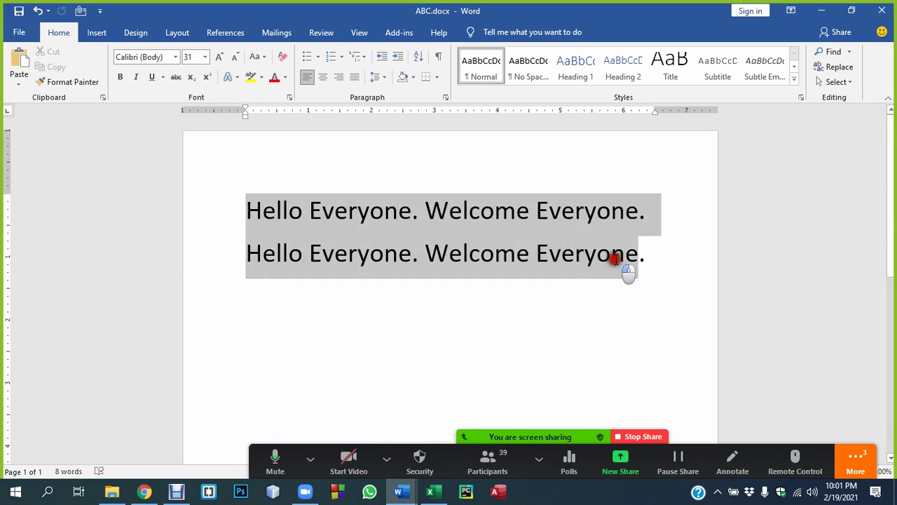
pyautogui.hotkey('ctrl', ']')
pyautogui.hotkey('ctrl', ']')
pyautogui.hotkey('ctrl', ']')
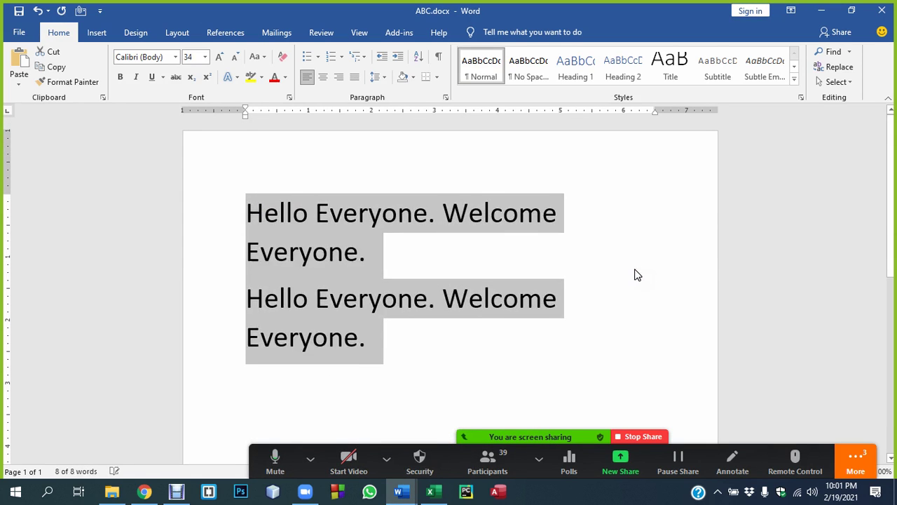
pyautogui.hotkey('ctrl', '[')
pyautogui.hotkey('ctrl', '[')
pyautogui.hotkey('ctrl', '[')
pyautogui.hotkey('ctrl', '[')
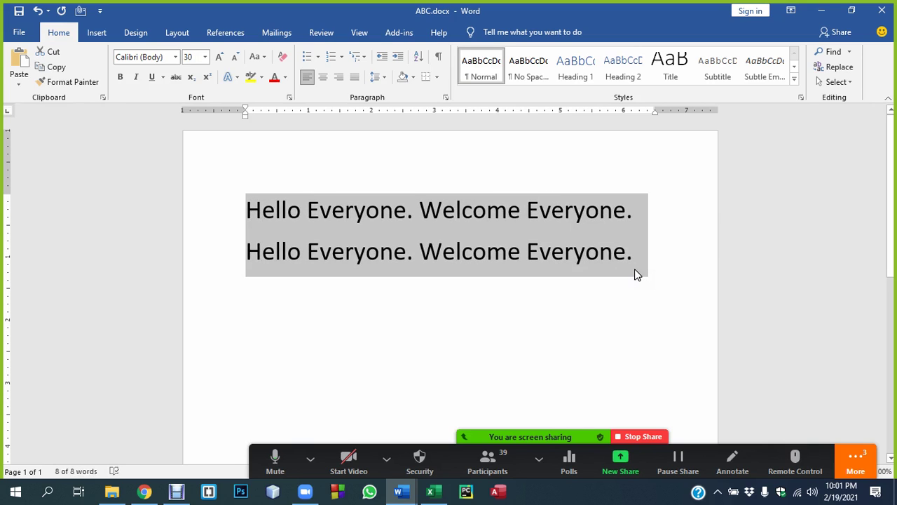
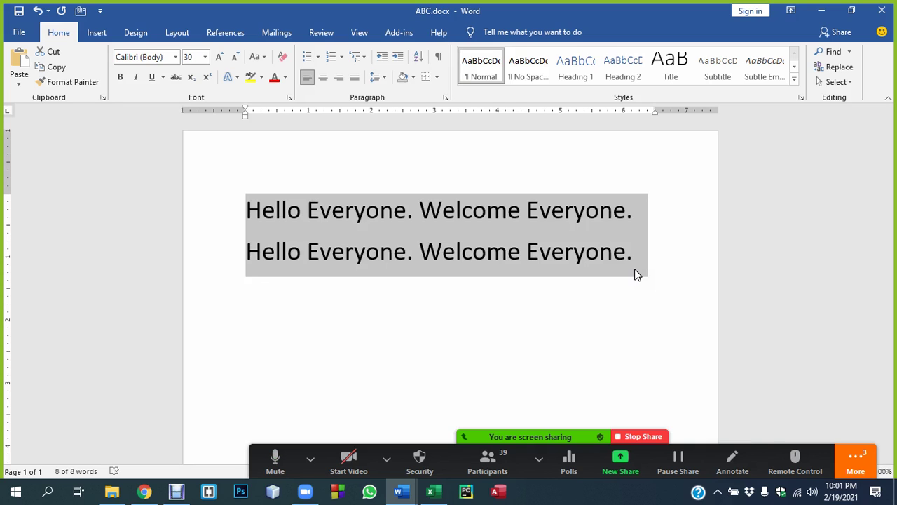
# Shrink the selected Hello Everyone sentences from 30 pt to 28 pt with the mini toolbar
pyautogui.rightClick(400, 217)
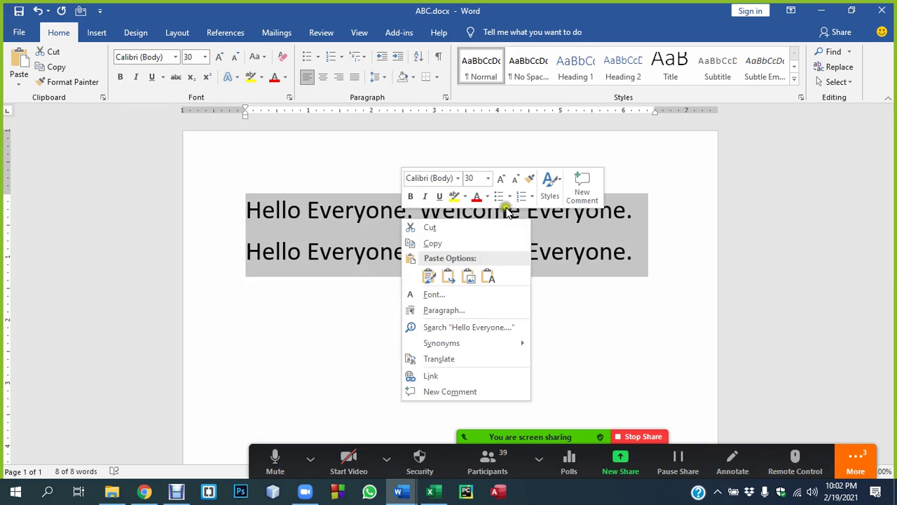
pyautogui.click(552, 184)
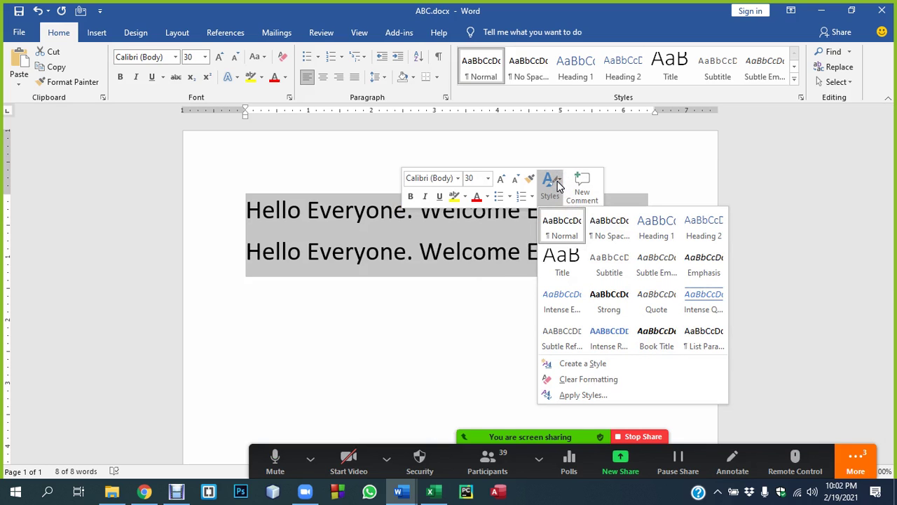
pyautogui.click(502, 178)
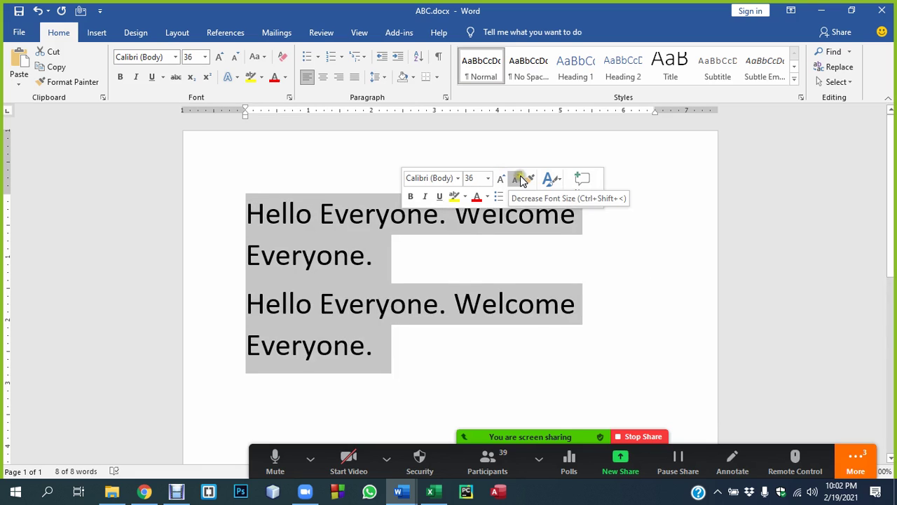
pyautogui.click(516, 179)
# Deselect the resized lines, leaving the caret in 'Everyone' on line 1
pyautogui.click(467, 250)
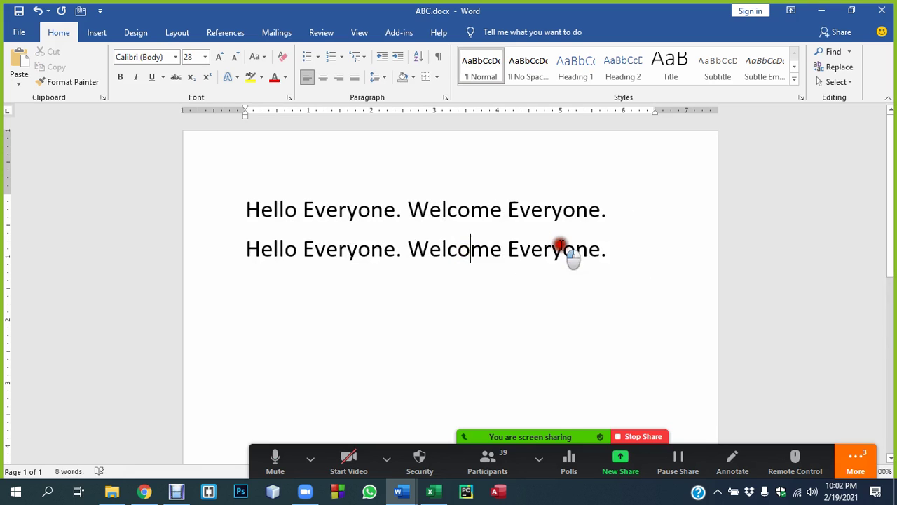
pyautogui.moveTo(607, 257)
pyautogui.mouseDown()
pyautogui.moveTo(302, 193)
pyautogui.moveTo(209, 195)
pyautogui.mouseUp()
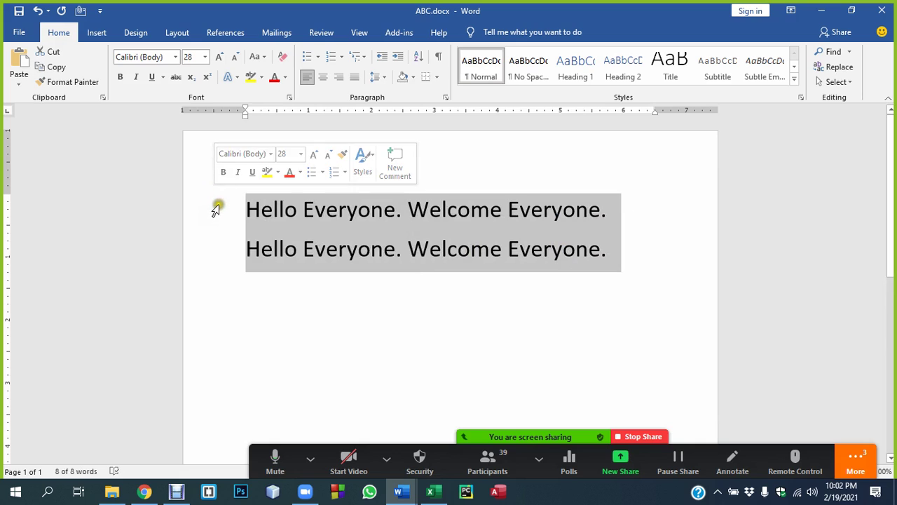
pyautogui.click(350, 235)
pyautogui.click(552, 249)
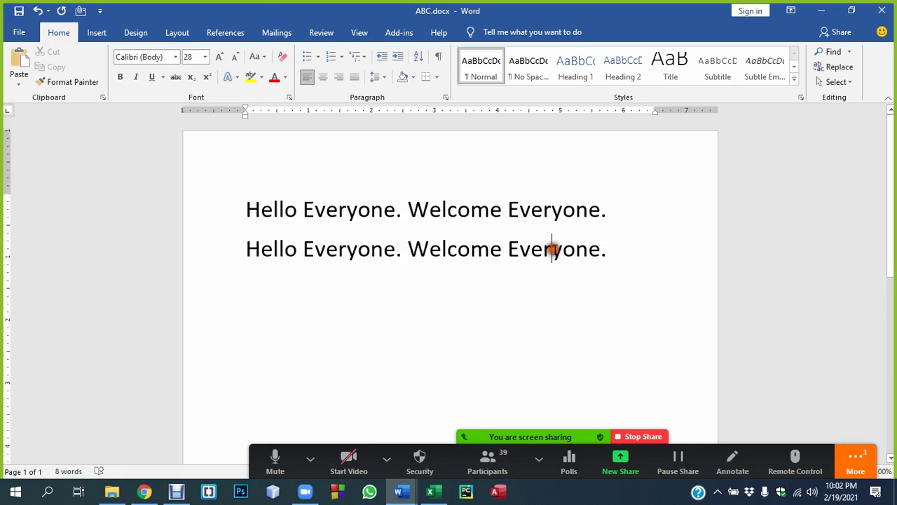
pyautogui.click(519, 184)
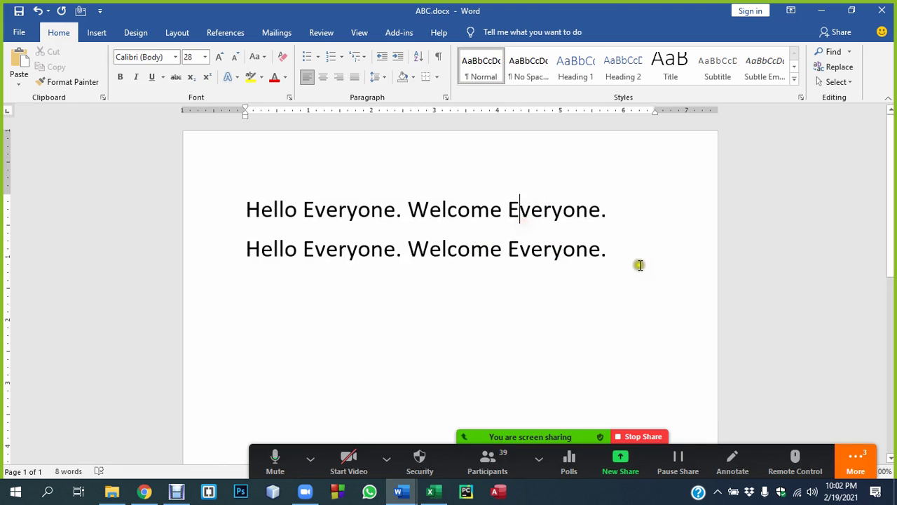
# Select both sentences and cycle their case with Shift+F3 until they read 'Hello everyone. Welcome everyone.'
pyautogui.moveTo(641, 262); pyautogui.dragTo(217, 194)
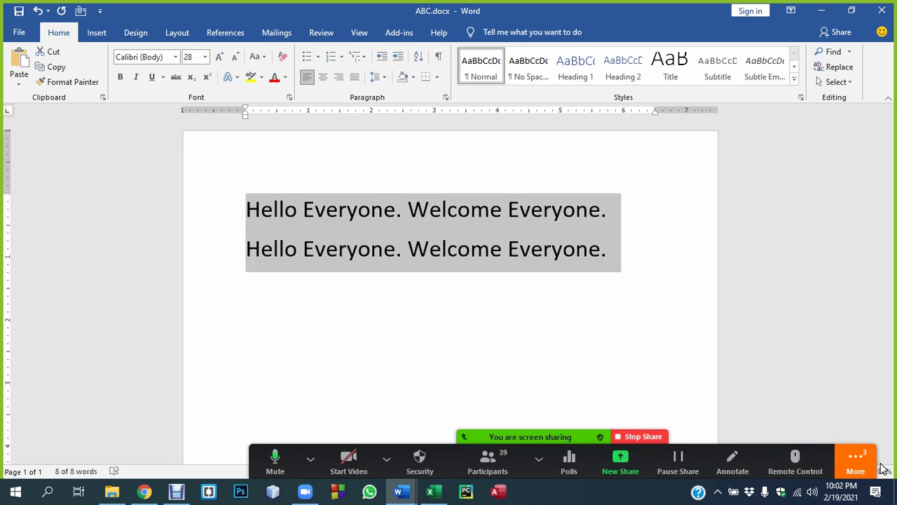
pyautogui.hotkey('shift', 'F3')
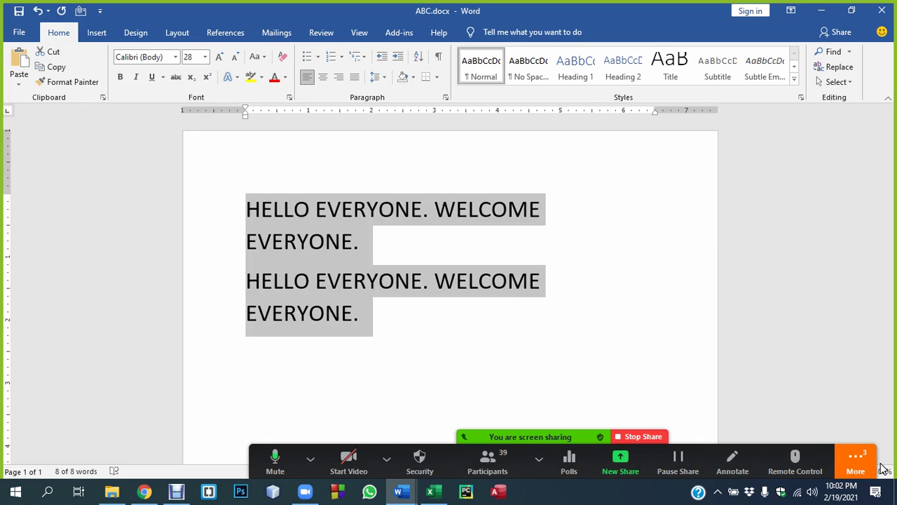
pyautogui.hotkey('shift', 'F3')
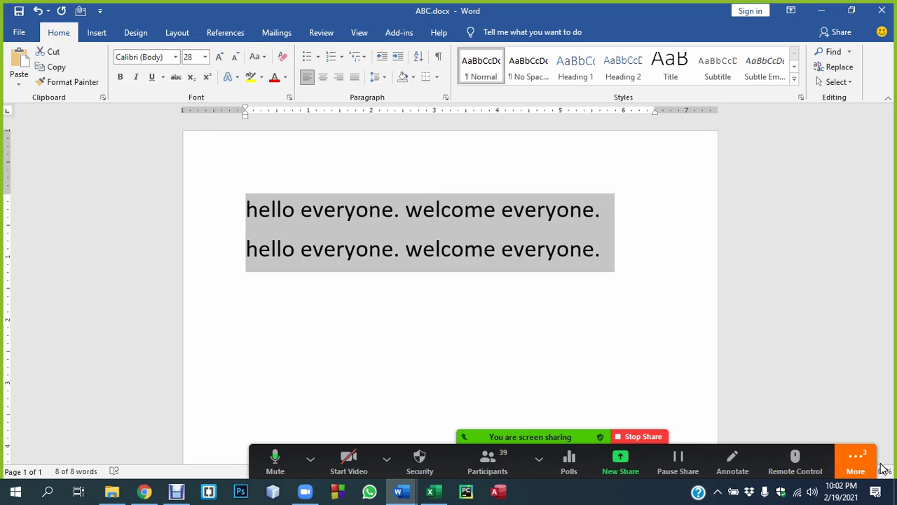
pyautogui.hotkey('shift', 'F3')
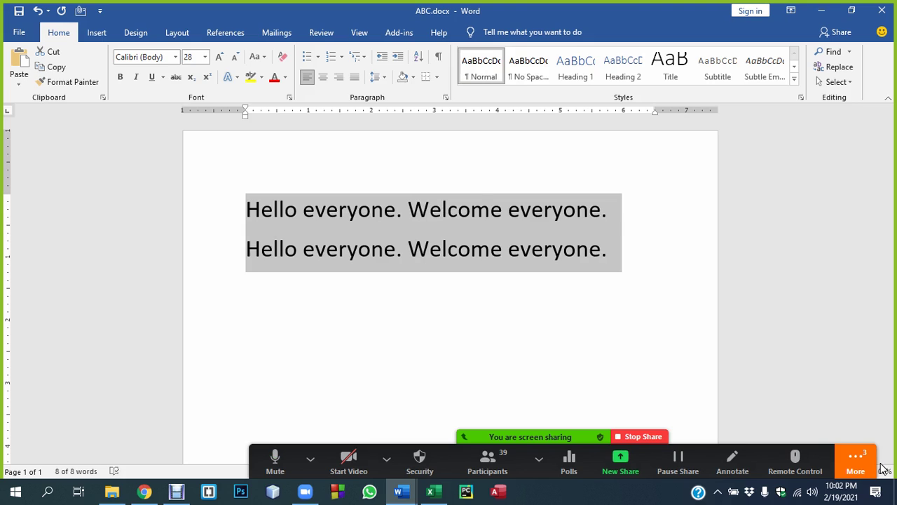
pyautogui.hotkey('shift', 'F3')
pyautogui.hotkey('shift', 'F3')
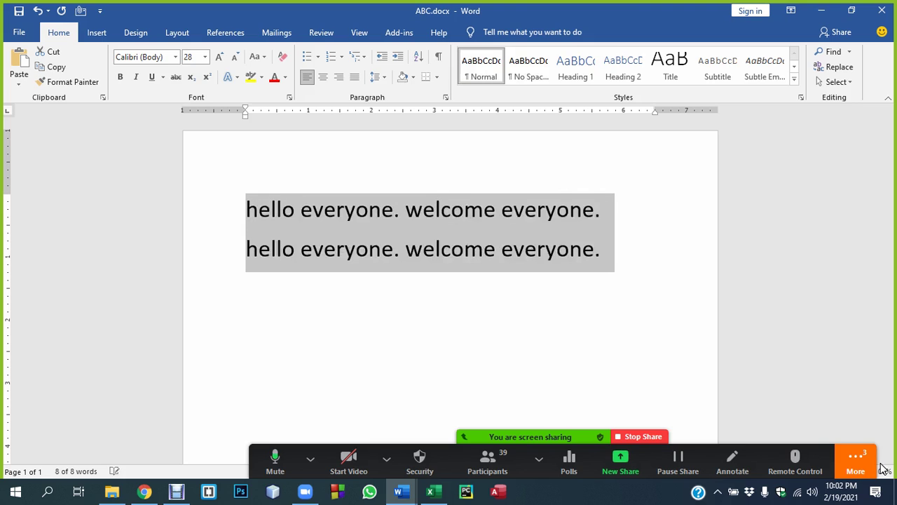
pyautogui.hotkey('shift', 'F3')
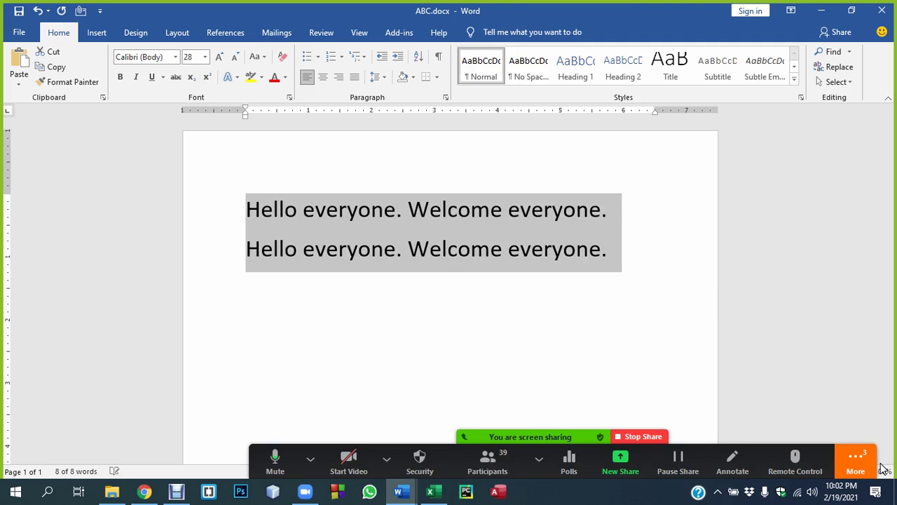
# Clear the selection and bring up the open Word documents
pyautogui.click(873, 466)
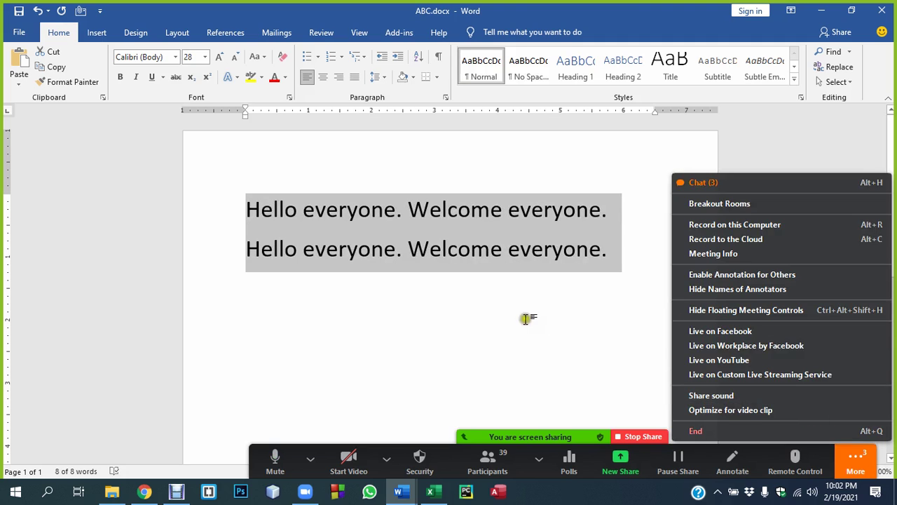
pyautogui.click(526, 316)
pyautogui.click(260, 210)
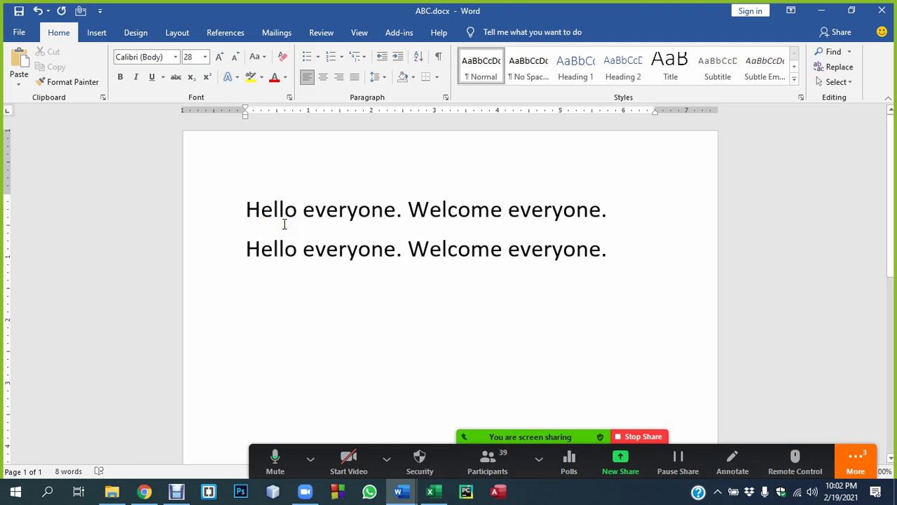
pyautogui.click(400, 493)
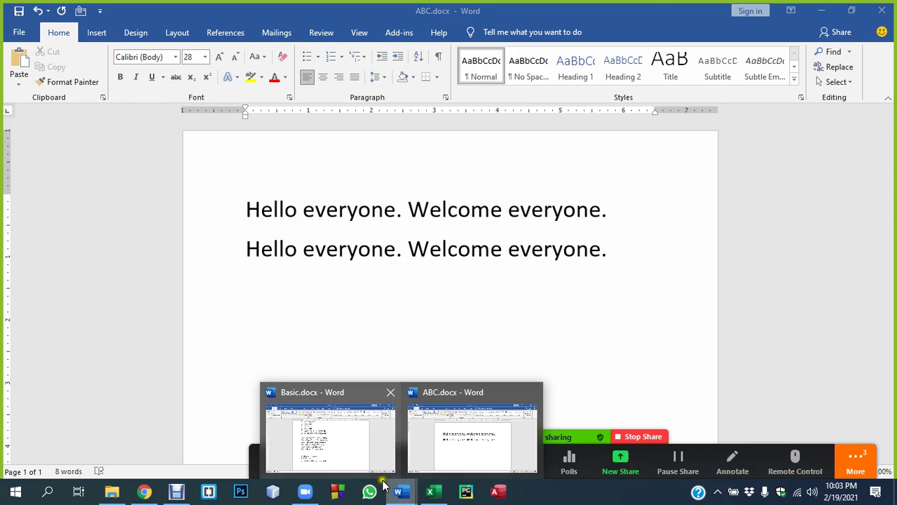
# Switch to Basic.docx and add a new line below the Ctrl + [ font-size shortcut
pyautogui.click(327, 435)
pyautogui.scroll(2, 359, 308)
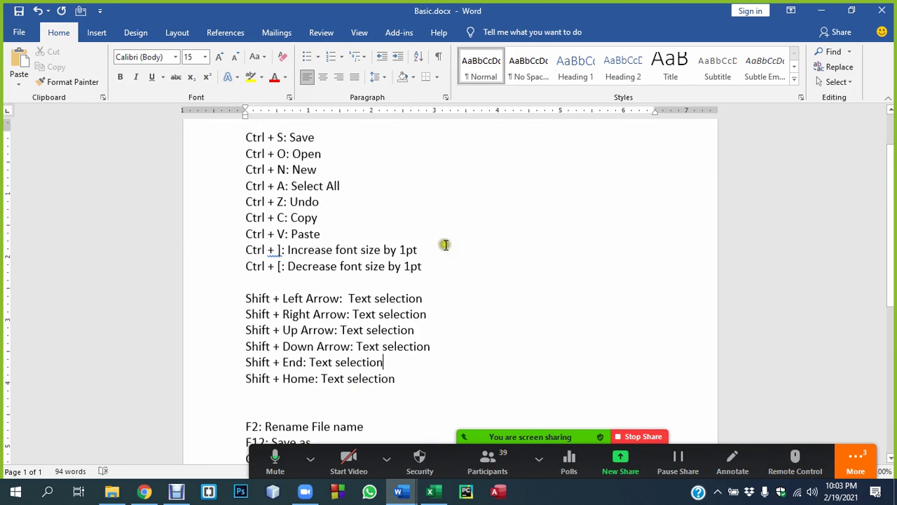
pyautogui.scroll(2, 441, 281)
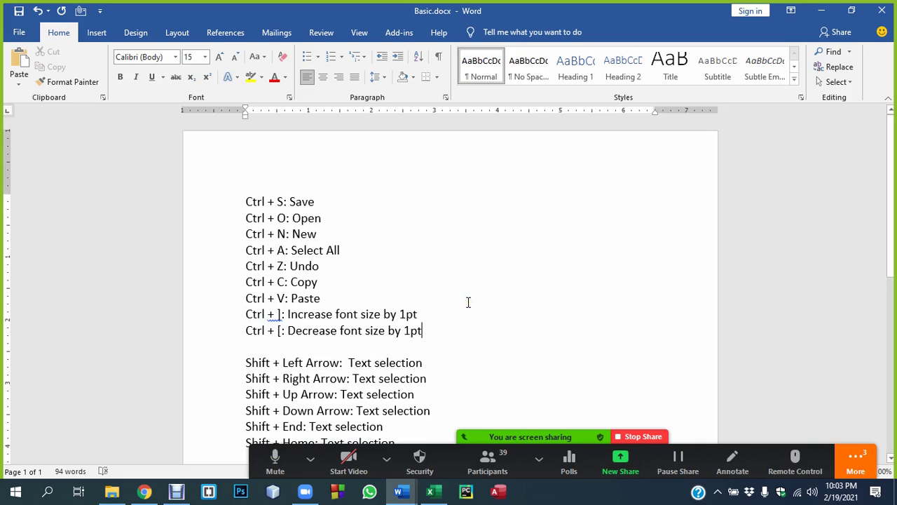
pyautogui.press('Return')
pyautogui.press('Return')
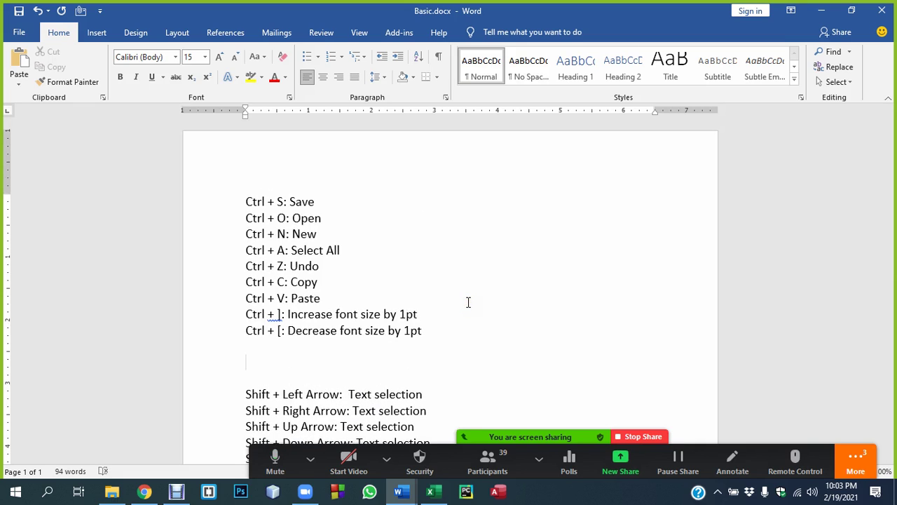
pyautogui.scroll(-1, 404, 245)
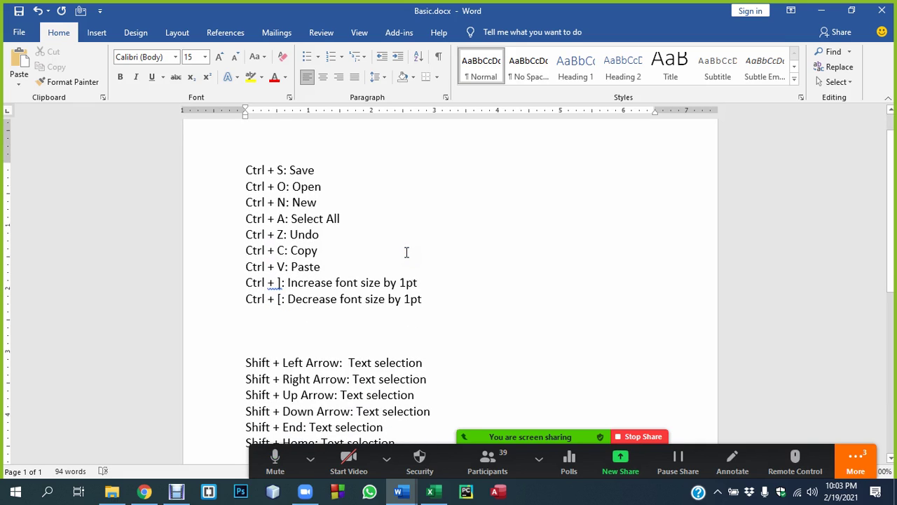
# Type 'Shift + F3: uppercase/lowercase/First character uppercase in a sentence', correcting the 'uppcase' typo
pyautogui.write('Sh')
pyautogui.press('BackSpace')
pyautogui.press('BackSpace')
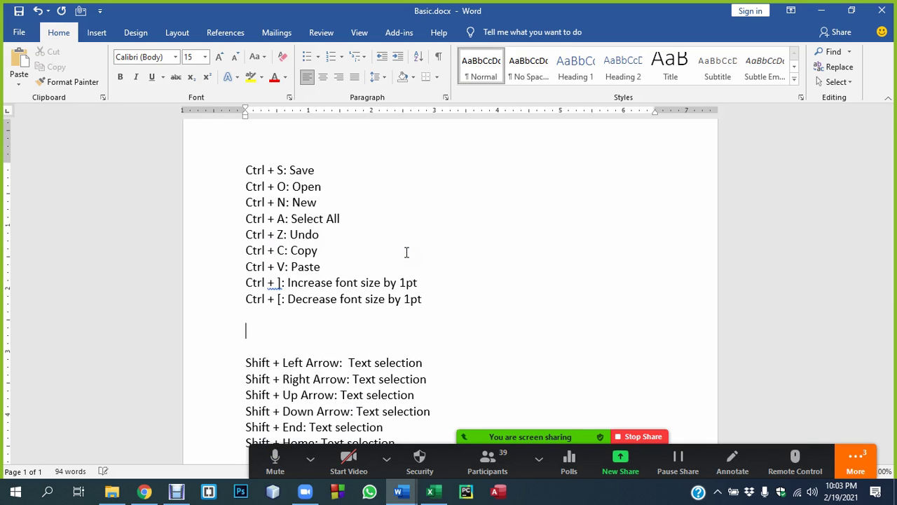
pyautogui.write('Shift + F3: u')
pyautogui.write('ppcase/low')
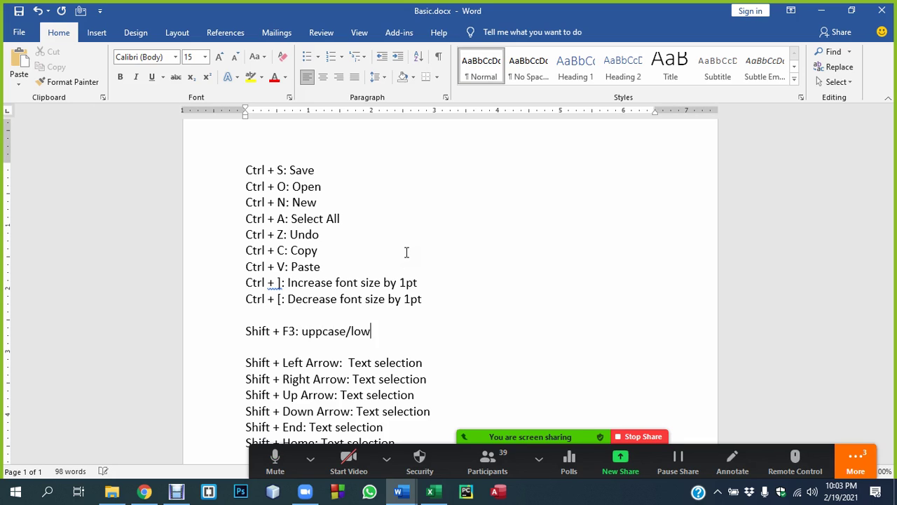
pyautogui.write('ercase/F')
pyautogui.write('irst ')
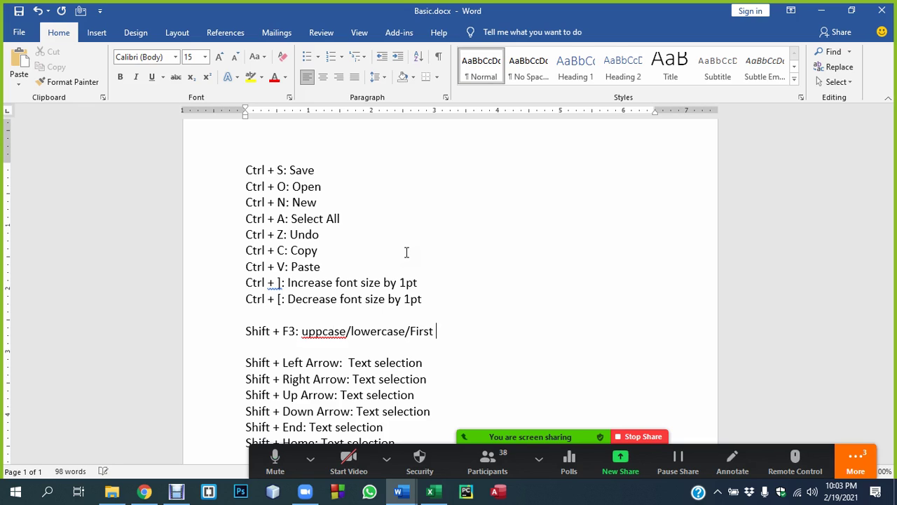
pyautogui.write('character')
pyautogui.click(321, 332)
pyautogui.write('er')
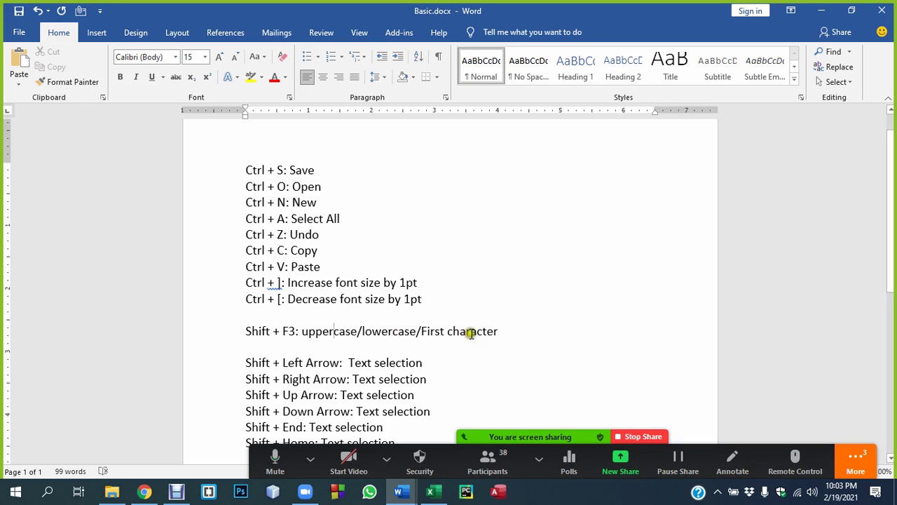
pyautogui.click(516, 332)
pyautogui.write('u')
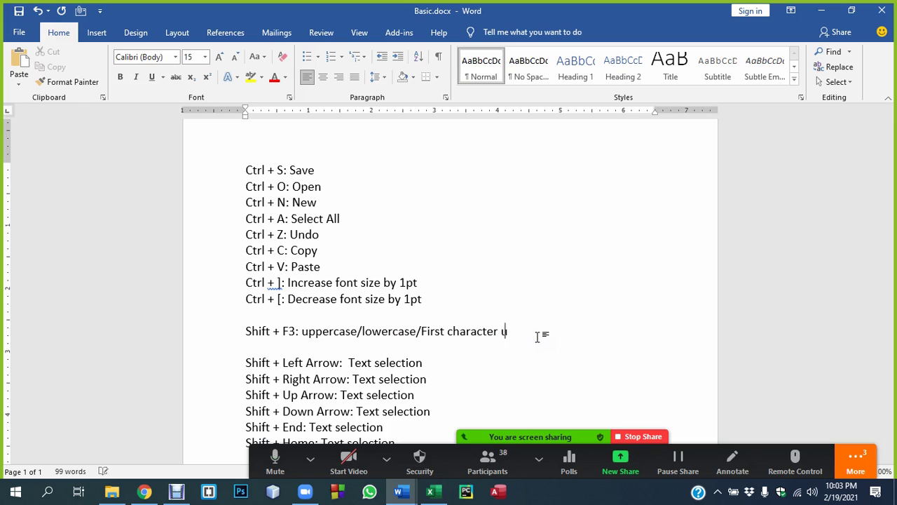
pyautogui.write('pper')
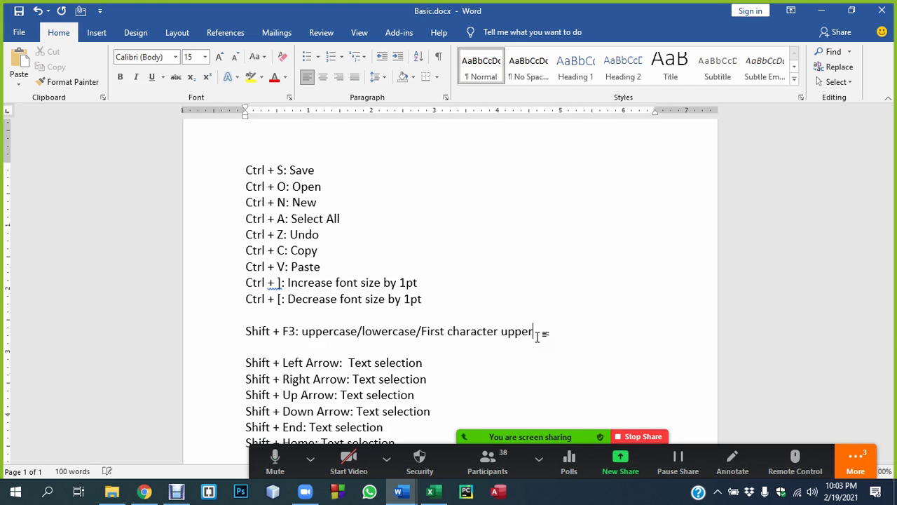
pyautogui.write('case in a')
pyautogui.write(' sentence')
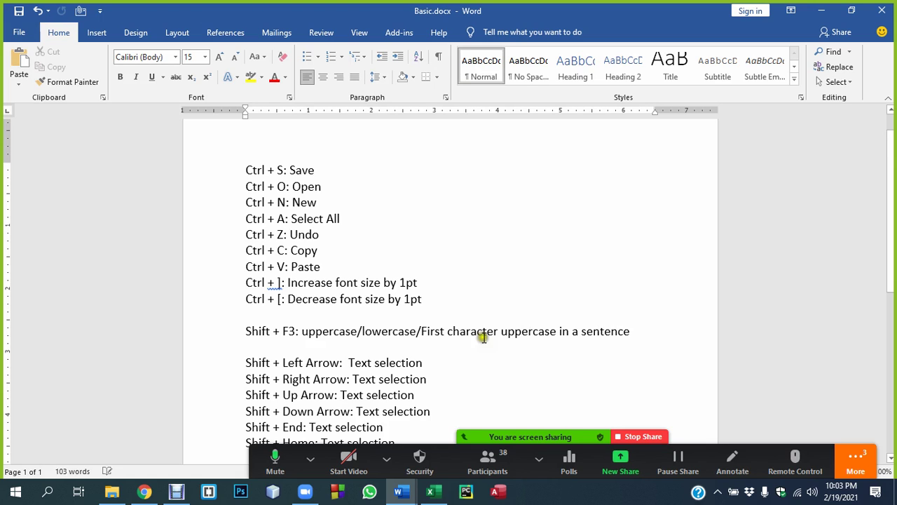
# Return to the ABC.docx sample document
pyautogui.click(311, 459)
pyautogui.click(289, 201)
pyautogui.click(387, 459)
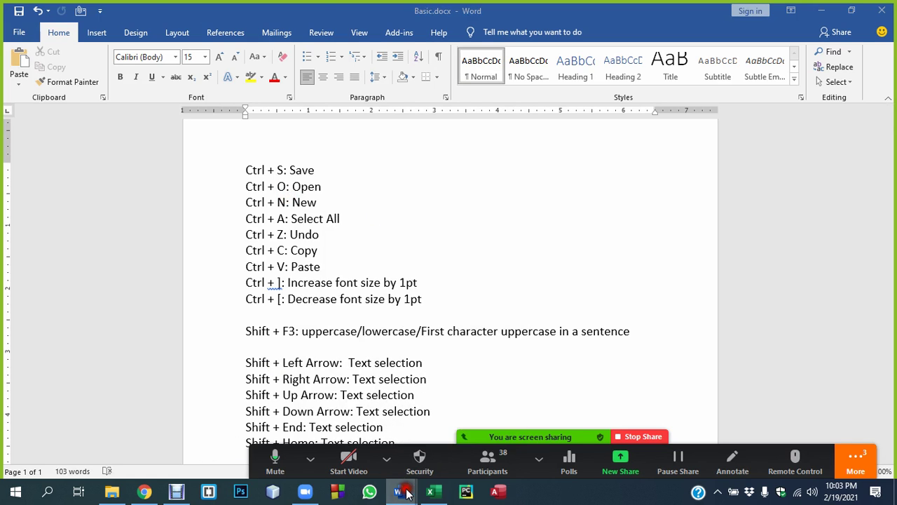
pyautogui.moveTo(399, 491)
pyautogui.click(441, 407)
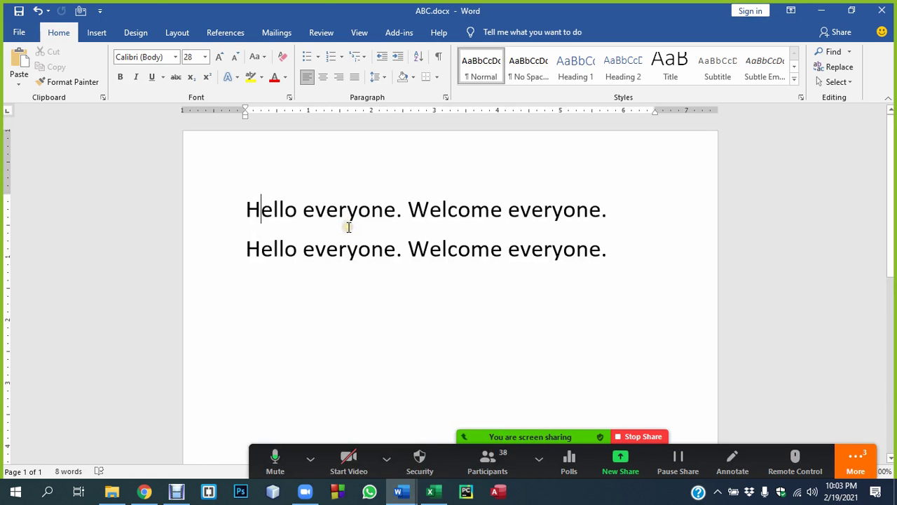
# Select all text and cycle it from uppercase back to sentence case with Shift+F3
pyautogui.hotkey('ctrl', 'a')
pyautogui.hotkey('shift', 'F3')
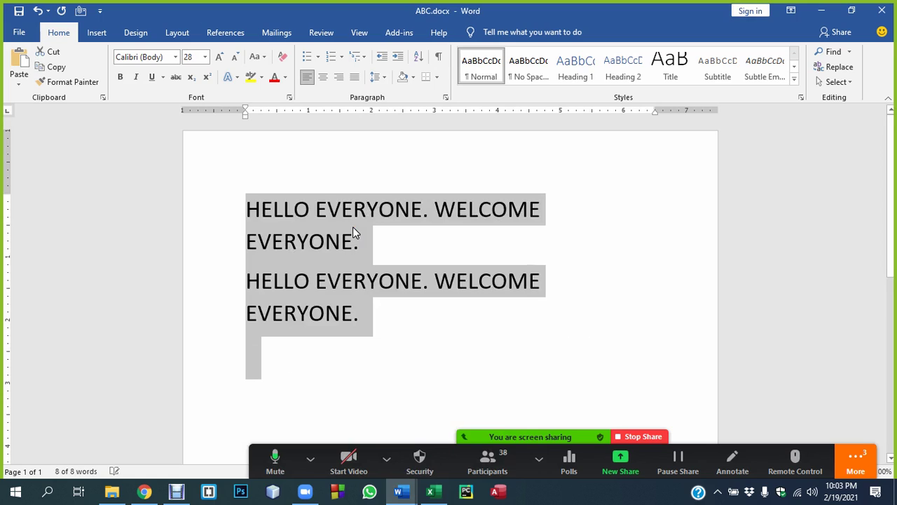
pyautogui.hotkey('shift', 'F3')
pyautogui.hotkey('shift', 'F3')
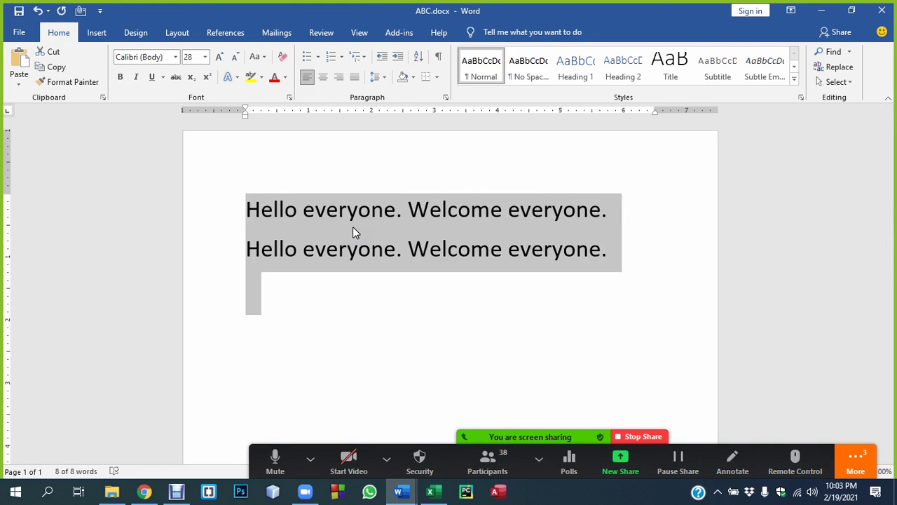
# Turn line 1's last 'everyone' into all capitals with Shift+F3
pyautogui.click(353, 225)
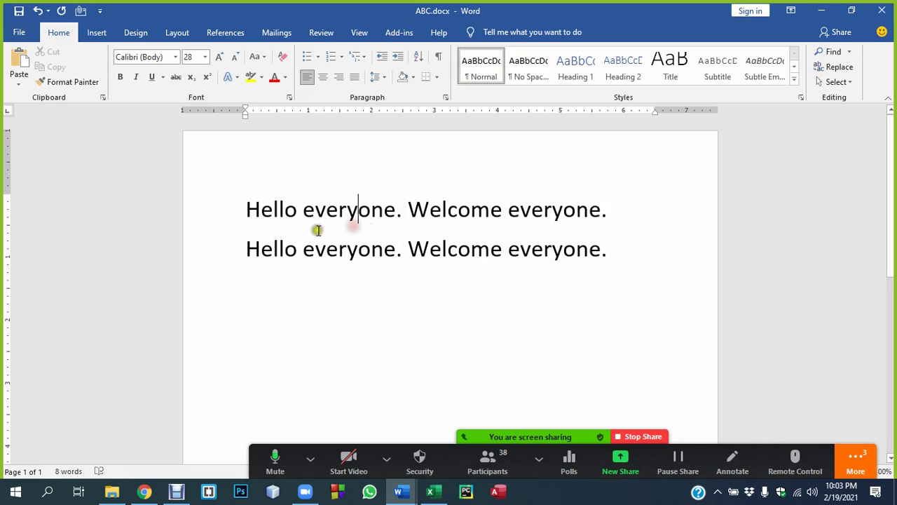
pyautogui.click(558, 209)
pyautogui.moveTo(595, 209); pyautogui.dragTo(517, 204)
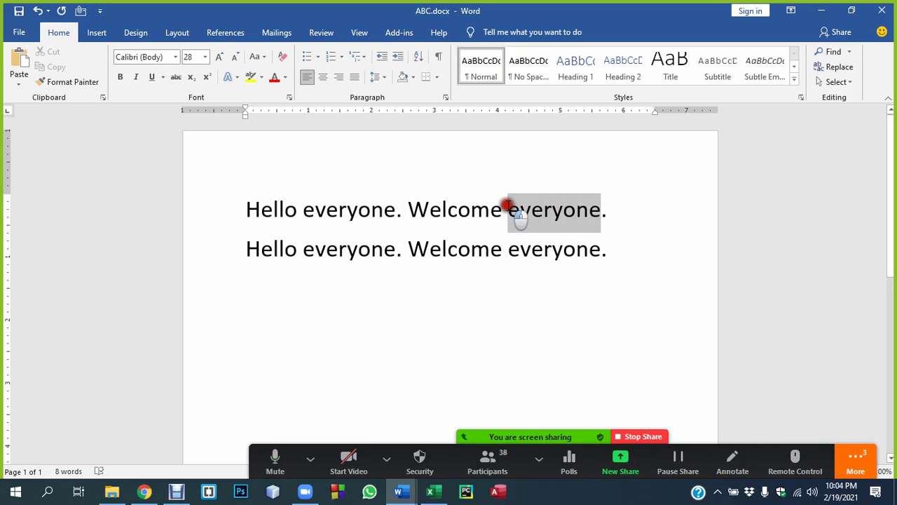
pyautogui.click(553, 210)
pyautogui.moveTo(601, 209); pyautogui.dragTo(510, 206)
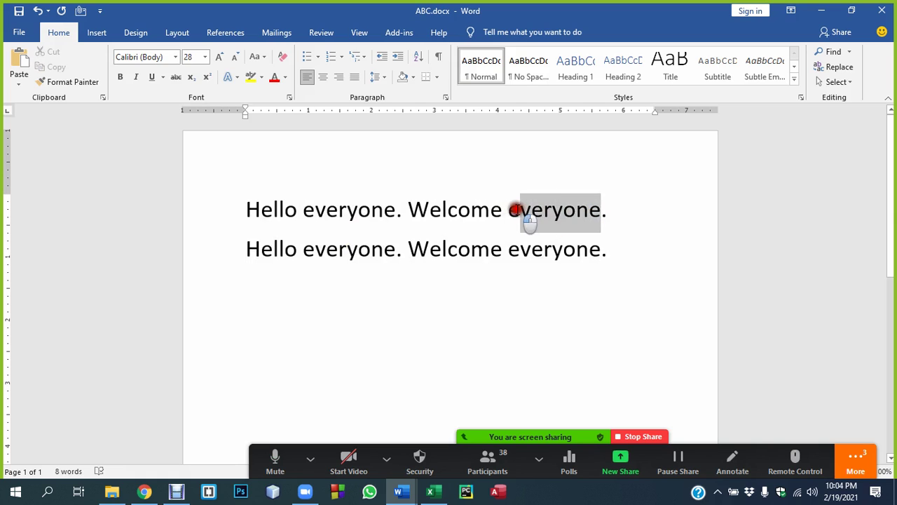
pyautogui.click(565, 238)
pyautogui.click(544, 209)
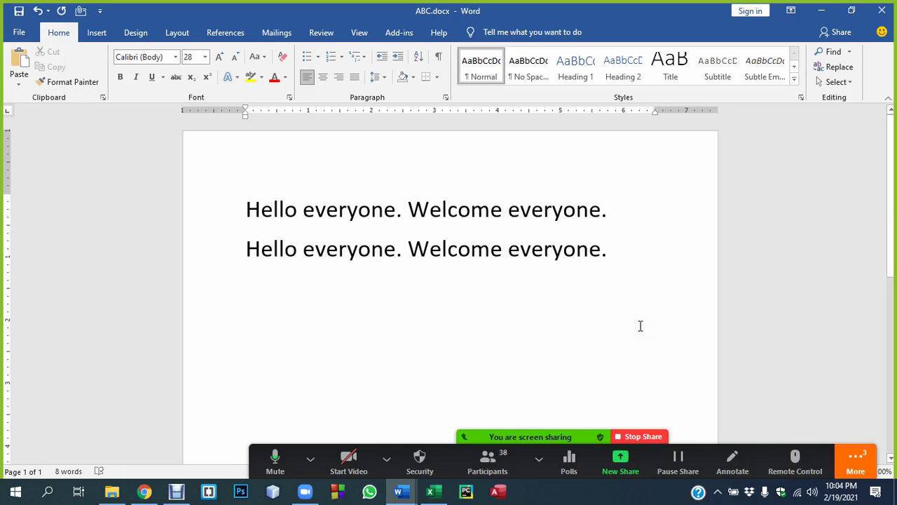
pyautogui.hotkey('shift', 'F3')
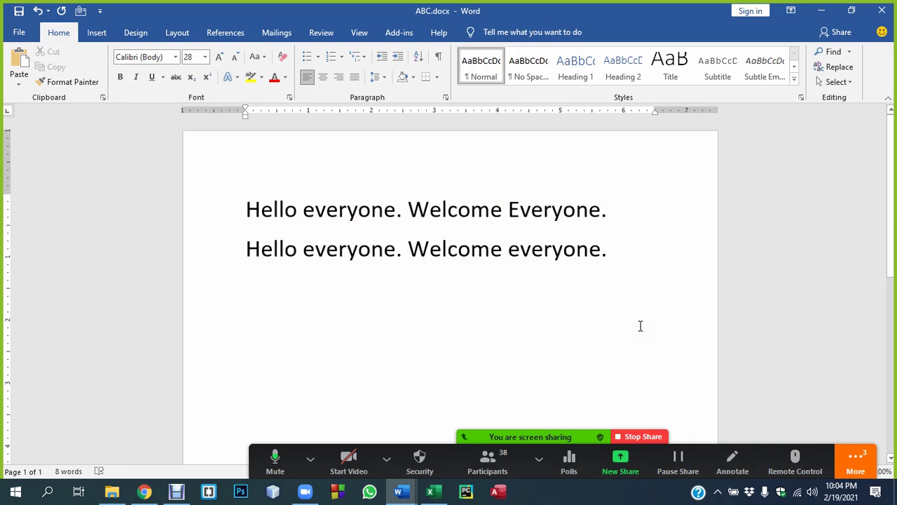
pyautogui.hotkey('shift', 'F3')
pyautogui.hotkey('shift', 'F3')
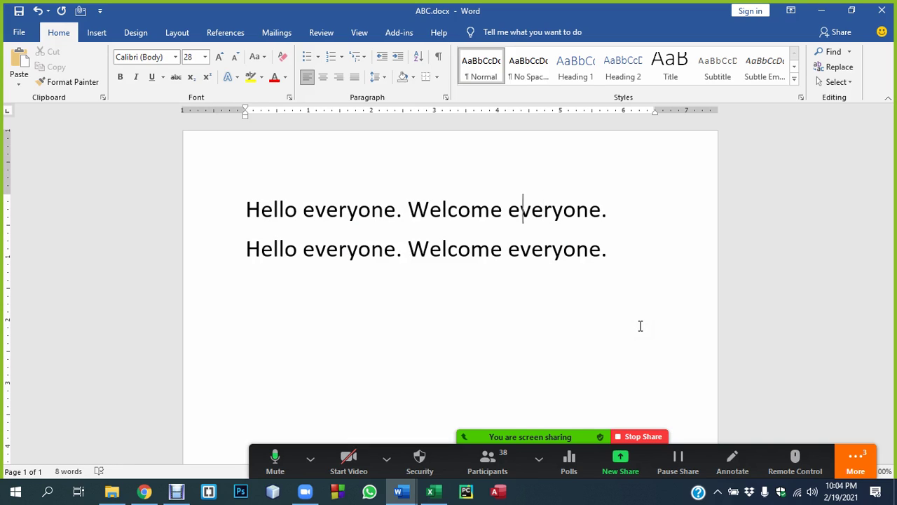
# Retype the word's first letter and reapply Shift+F3 so line 1 ends 'Welcome EVERYONE.'
pyautogui.press('BackSpace')
pyautogui.write('E')
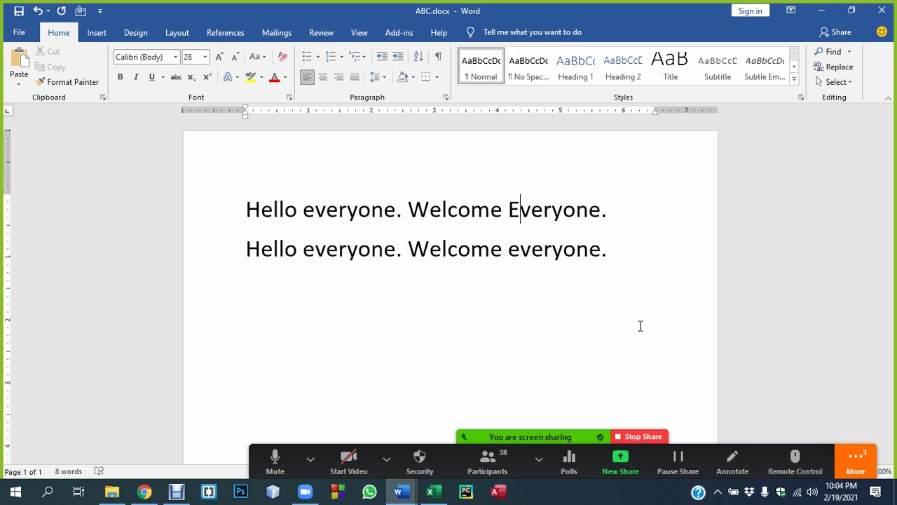
pyautogui.press('BackSpace')
pyautogui.write('e')
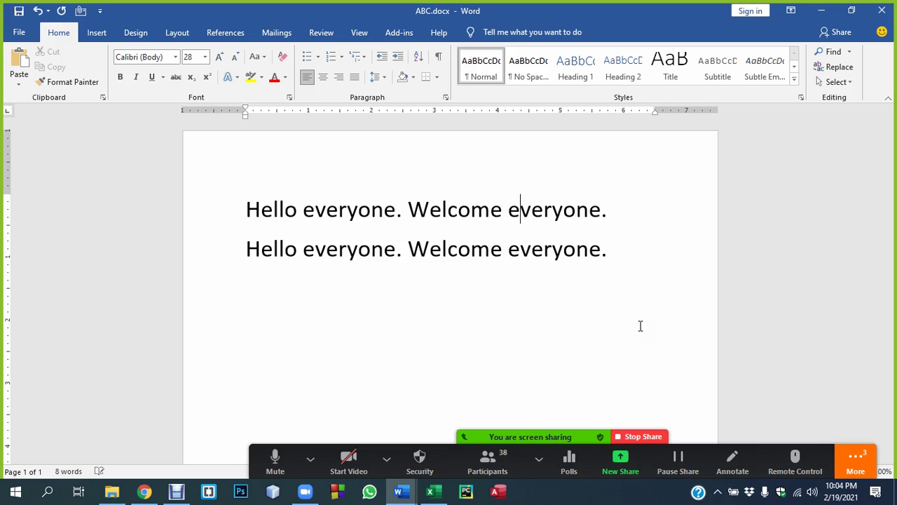
pyautogui.hotkey('shift', 'F3')
pyautogui.hotkey('shift', 'F3')
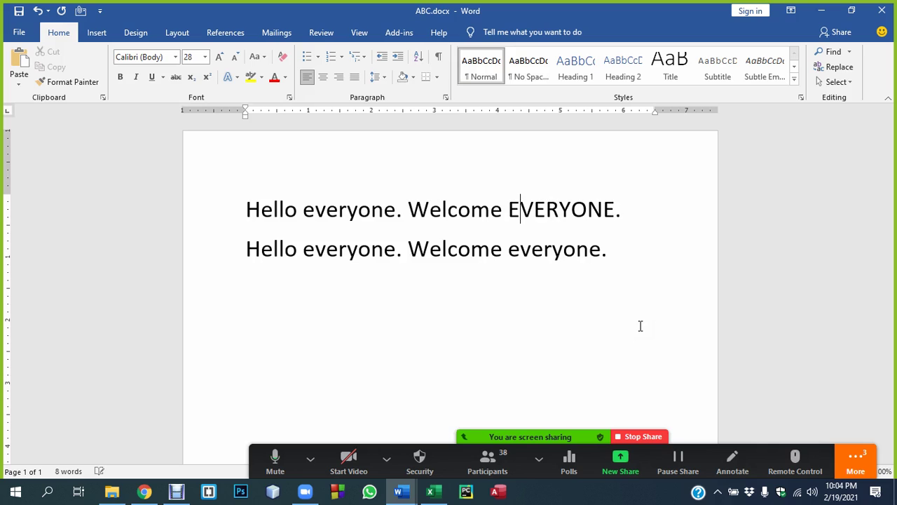
pyautogui.hotkey('shift', 'F3')
pyautogui.hotkey('shift', 'F3')
pyautogui.hotkey('shift', 'F3')
pyautogui.hotkey('shift', 'F3')
pyautogui.hotkey('shift', 'F3')
pyautogui.hotkey('shift', 'F3')
pyautogui.hotkey('shift', 'F3')
pyautogui.hotkey('shift', 'F3')
pyautogui.hotkey('shift', 'F3')
pyautogui.hotkey('shift', 'F3')
pyautogui.hotkey('shift', 'F3')
pyautogui.hotkey('shift', 'F3')
# Make line 2's 'Welcome everyone.' lowercase, reading 'welcome everyone.'
pyautogui.moveTo(605, 251); pyautogui.dragTo(443, 247)
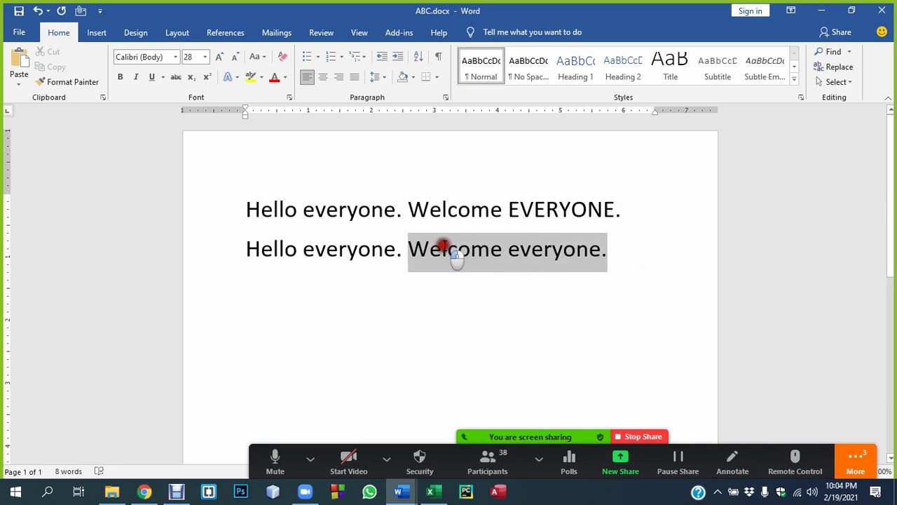
pyautogui.hotkey('shift', 'F3')
pyautogui.hotkey('shift', 'F3')
pyautogui.hotkey('shift', 'F3')
pyautogui.hotkey('shift', 'F3')
pyautogui.click(534, 295)
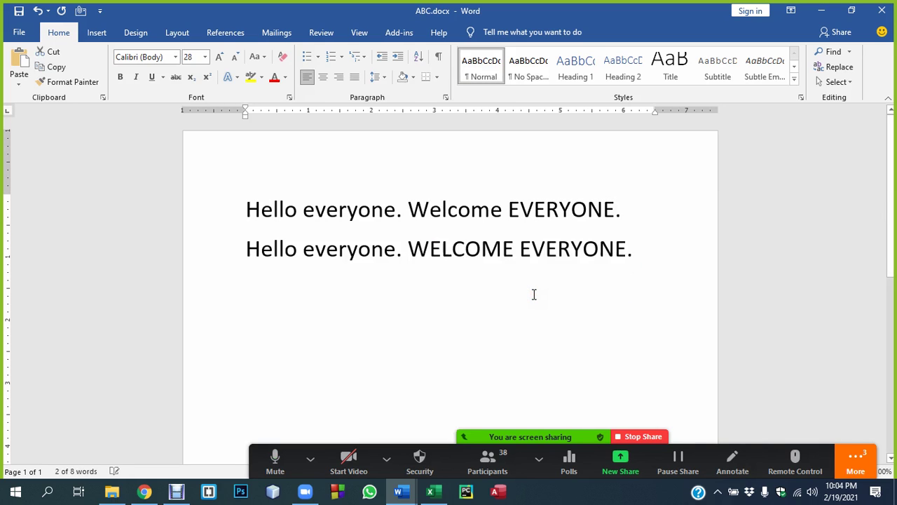
pyautogui.hotkey('ctrl', 'z')
pyautogui.hotkey('shift', 'F3')
pyautogui.hotkey('shift', 'F3')
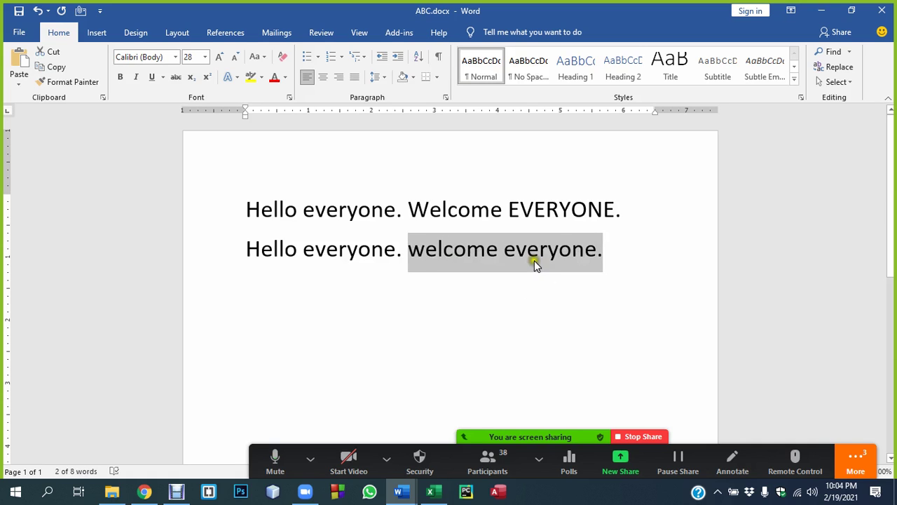
pyautogui.click(401, 490)
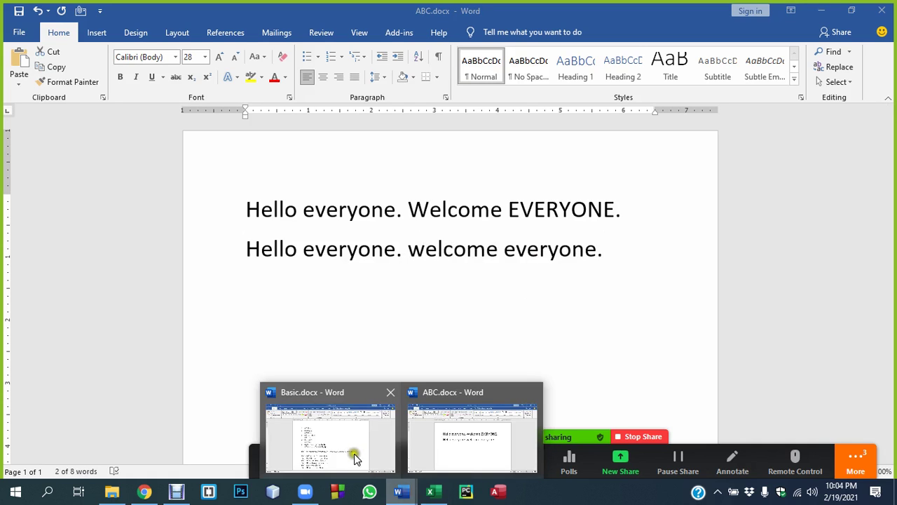
pyautogui.click(355, 459)
pyautogui.scroll(-2, 361, 308)
pyautogui.scroll(-1, 374, 356)
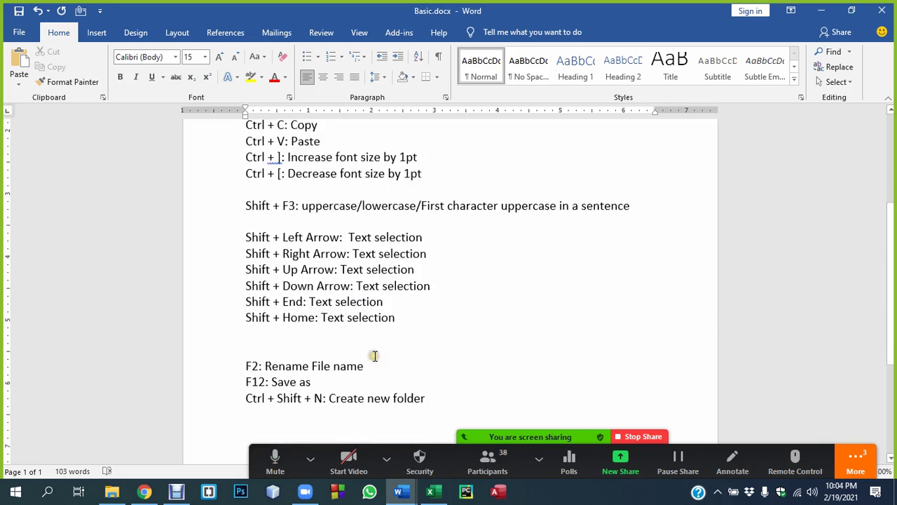
pyautogui.scroll(-2, 358, 355)
pyautogui.scroll(5, 350, 355)
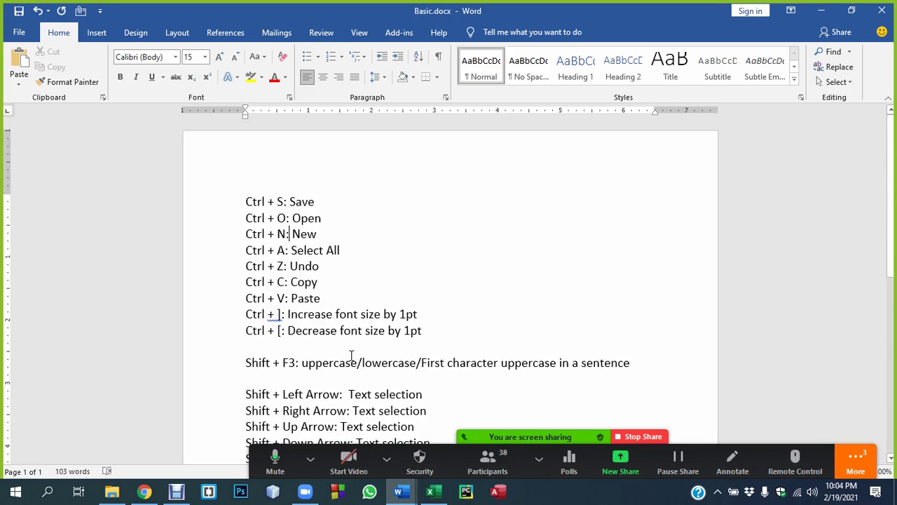
pyautogui.scroll(-1, 350, 356)
pyautogui.scroll(-1, 351, 347)
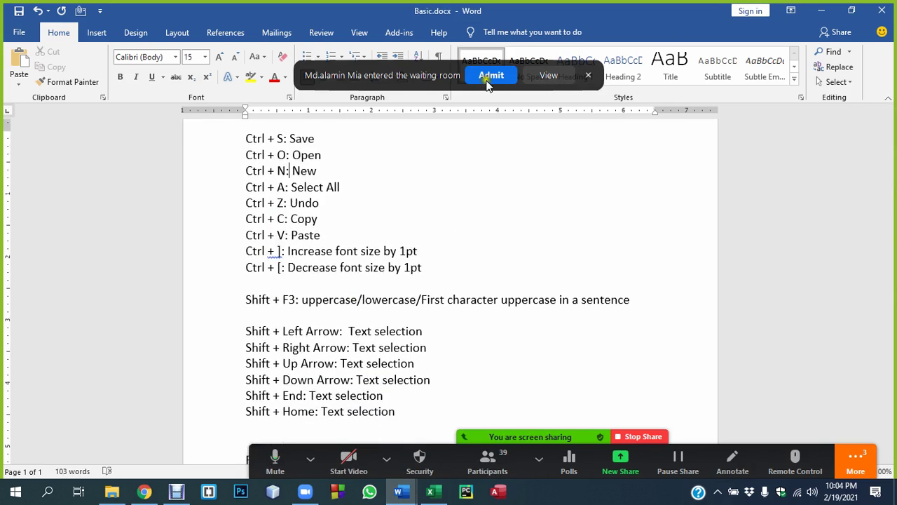
pyautogui.click(491, 77)
pyautogui.scroll(1, 326, 235)
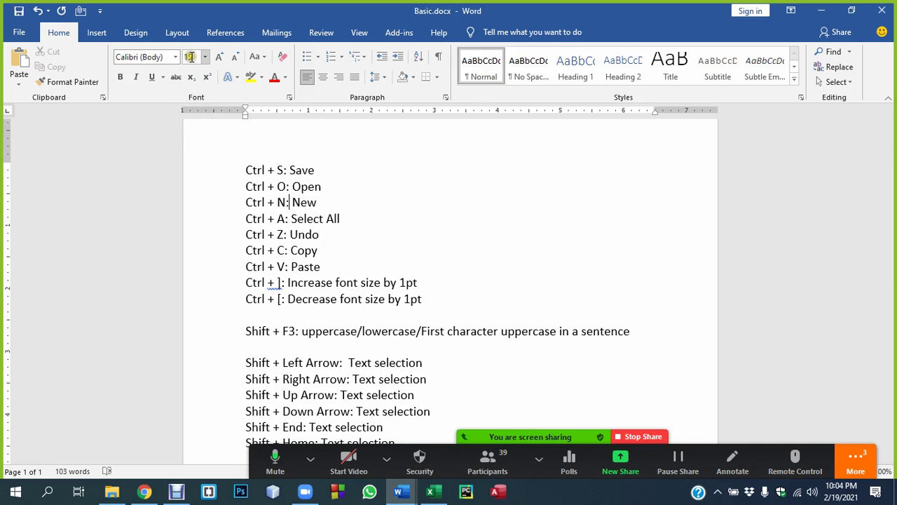
pyautogui.scroll(-2, 372, 210)
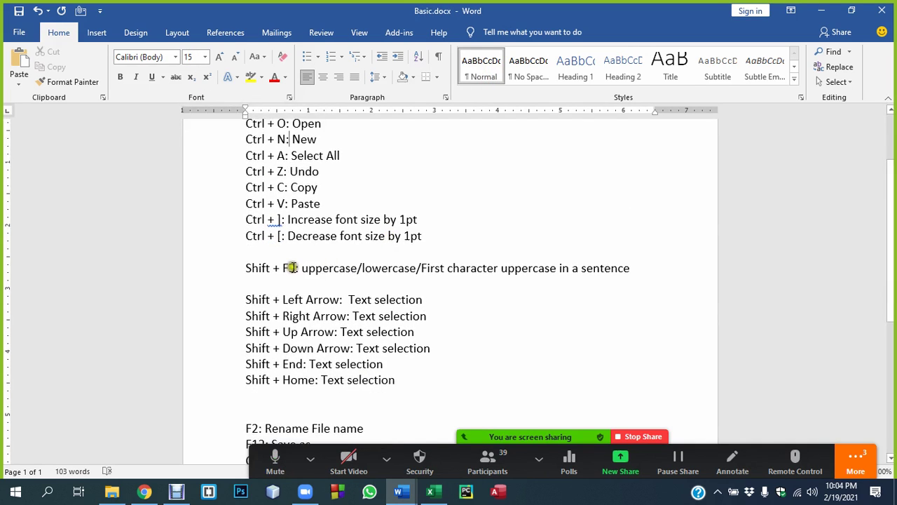
pyautogui.moveTo(296, 268); pyautogui.dragTo(238, 267)
pyautogui.click(443, 267)
pyautogui.scroll(-3, 437, 289)
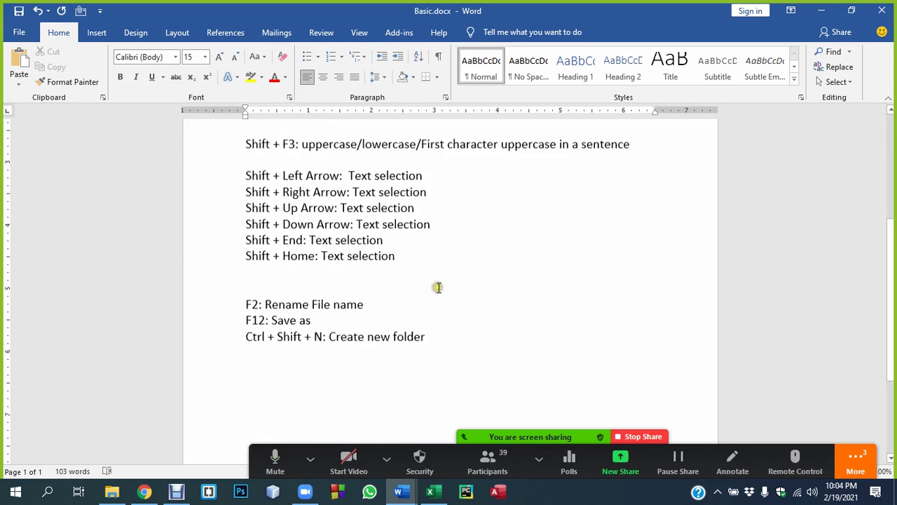
pyautogui.moveTo(314, 319); pyautogui.dragTo(216, 319)
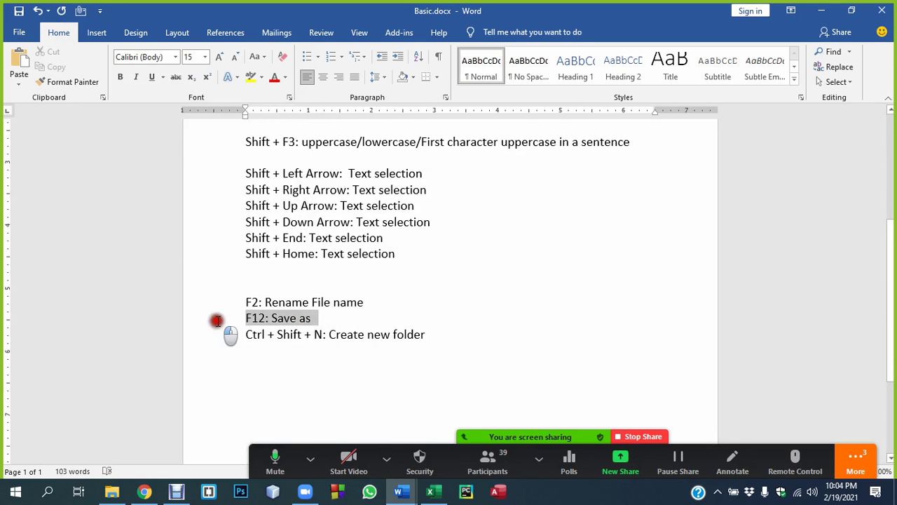
pyautogui.click(519, 325)
pyautogui.scroll(3, 421, 231)
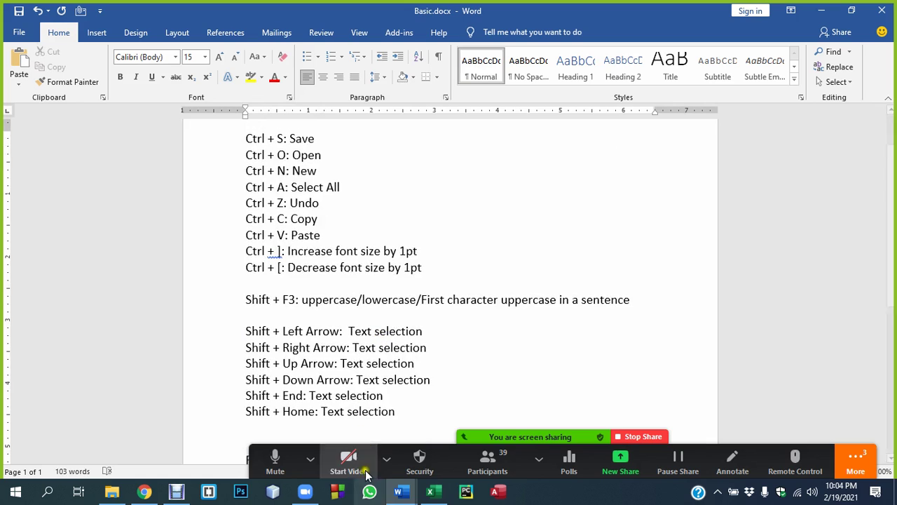
pyautogui.click(468, 440)
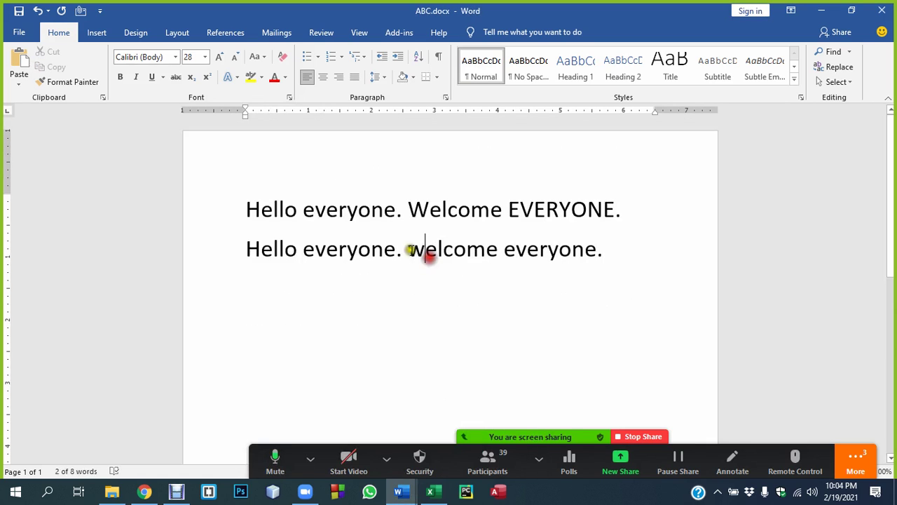
# Back in ABC.docx, double-click to select 'everyone' in line 1's 'Hello everyone.'
pyautogui.click(317, 247)
pyautogui.tripleClick(194, 208)
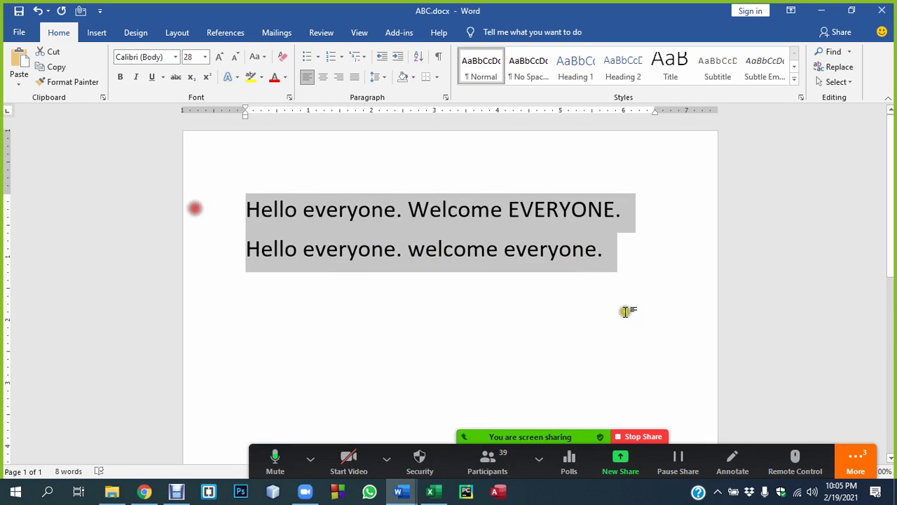
pyautogui.click(540, 312)
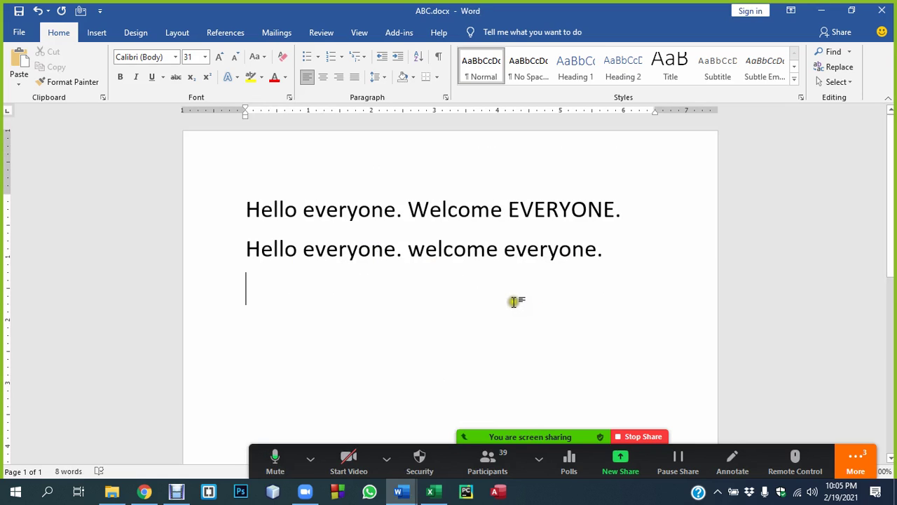
pyautogui.doubleClick(352, 212)
pyautogui.click(347, 212)
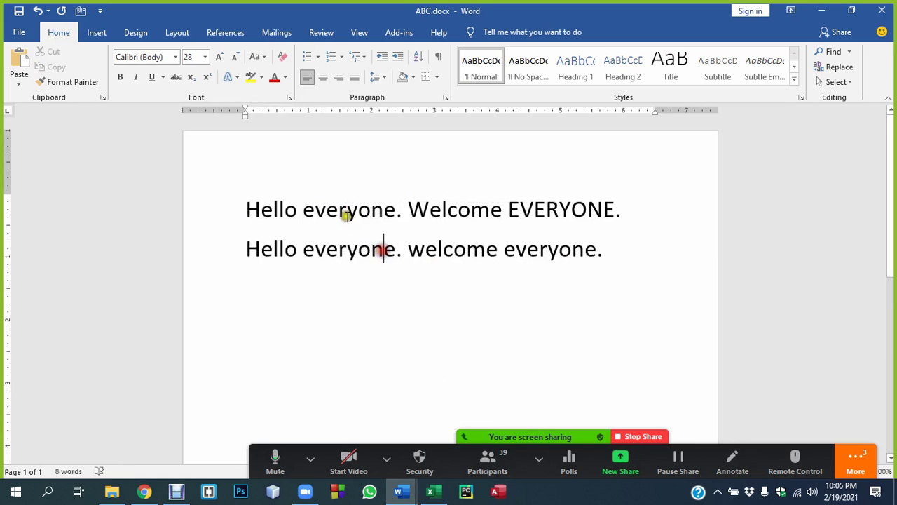
pyautogui.doubleClick(347, 212)
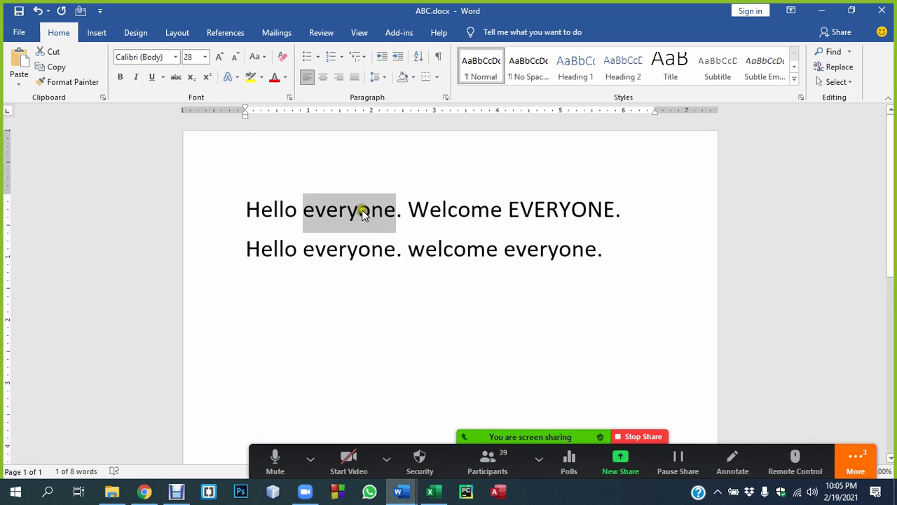
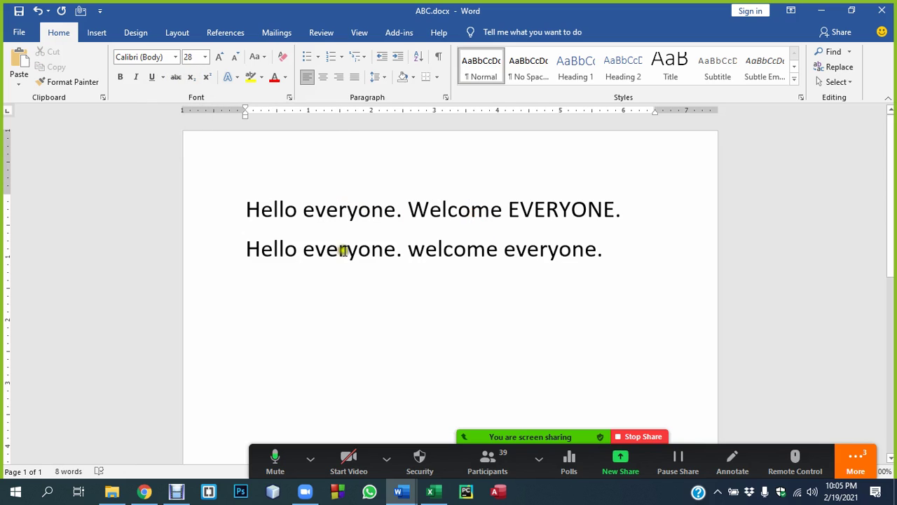
# Apply bold, italic and underline to 'everyone' on line one with Ctrl+B, Ctrl+I and Ctrl+U
pyautogui.click(340, 211)
pyautogui.hotkey('ctrl', 'b')
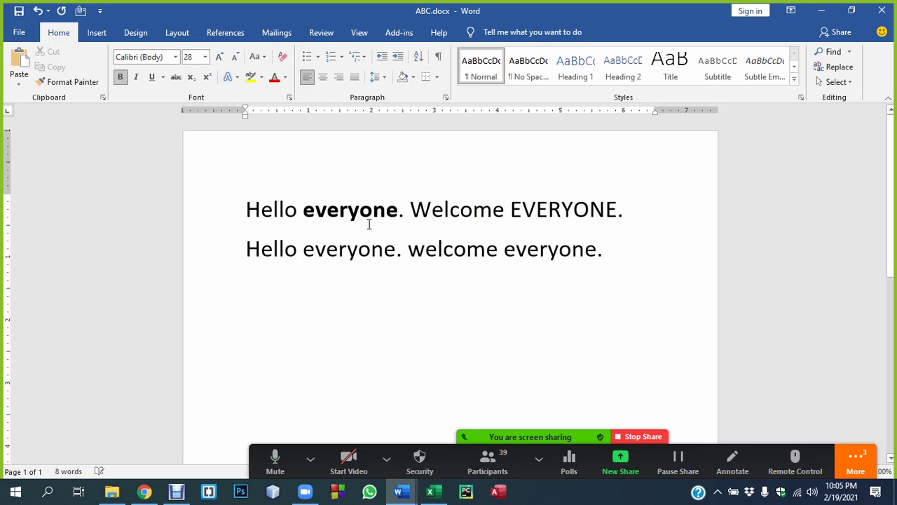
pyautogui.hotkey('ctrl', 'i')
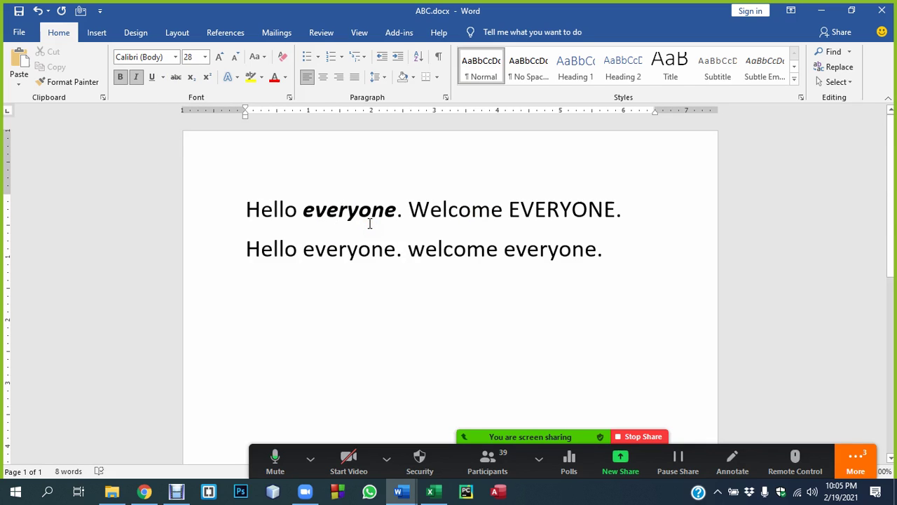
pyautogui.hotkey('ctrl', 'u')
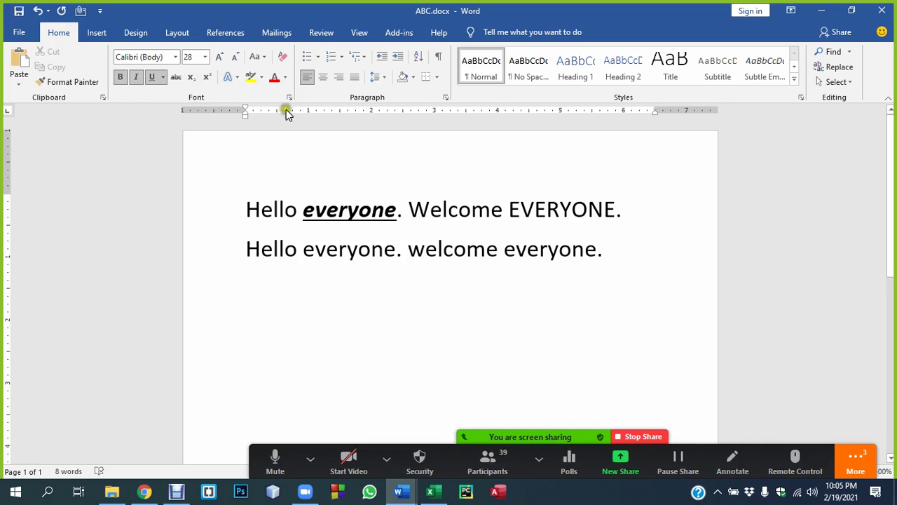
pyautogui.doubleClick(456, 210)
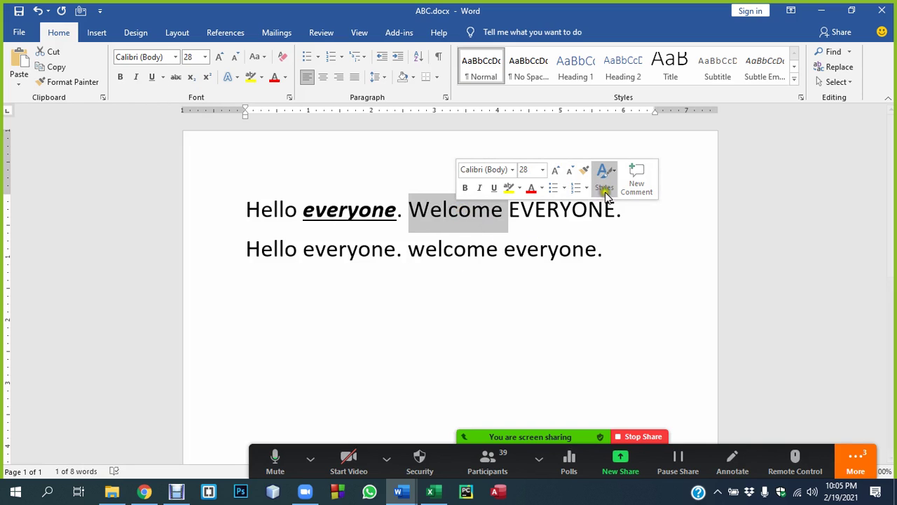
pyautogui.click(616, 171)
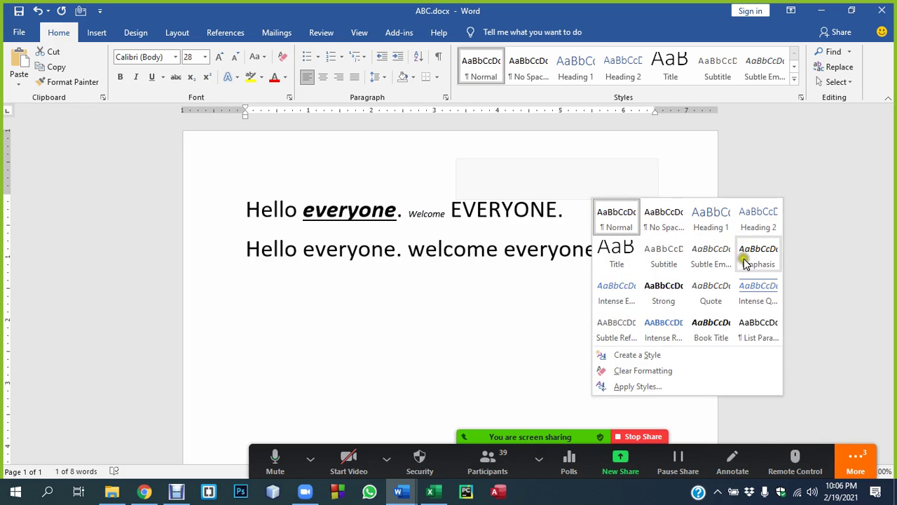
pyautogui.click(471, 268)
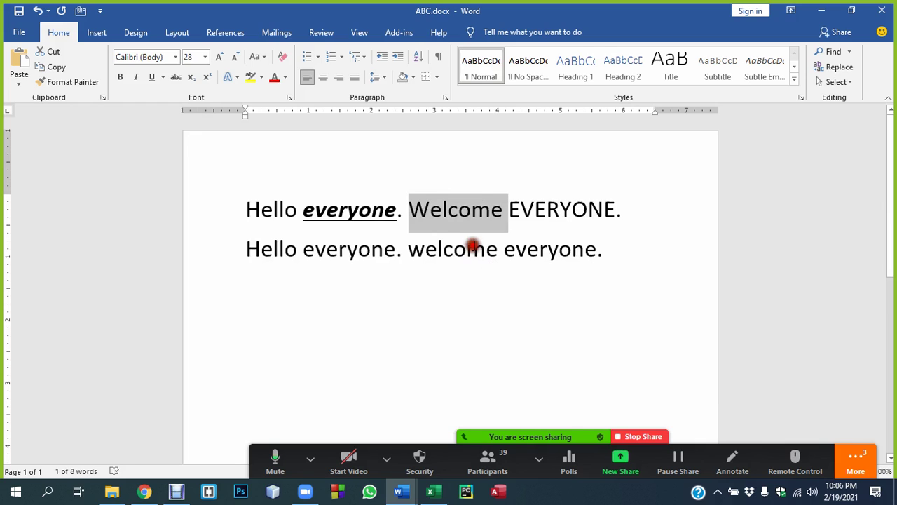
pyautogui.click(443, 214)
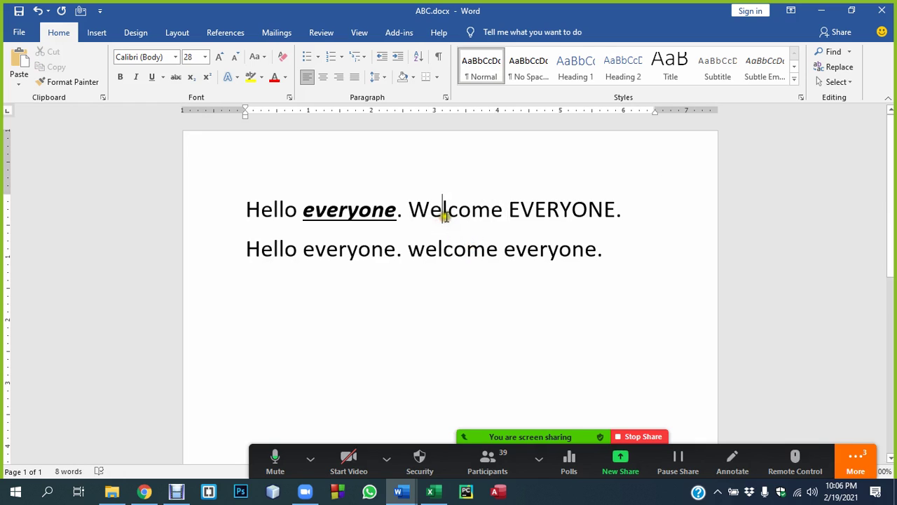
# Remove the underline, italics and bold from 'everyone' on line one
pyautogui.click(470, 251)
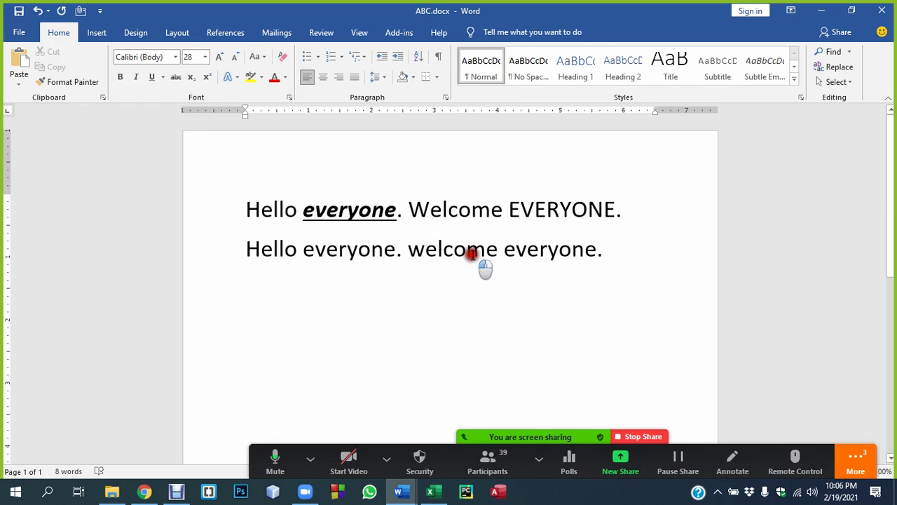
pyautogui.click(331, 209)
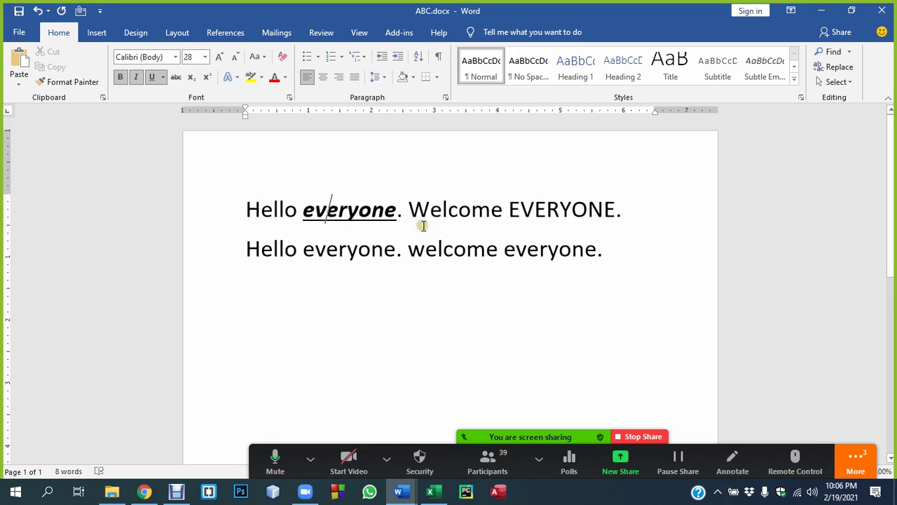
pyautogui.hotkey('ctrl', 'u')
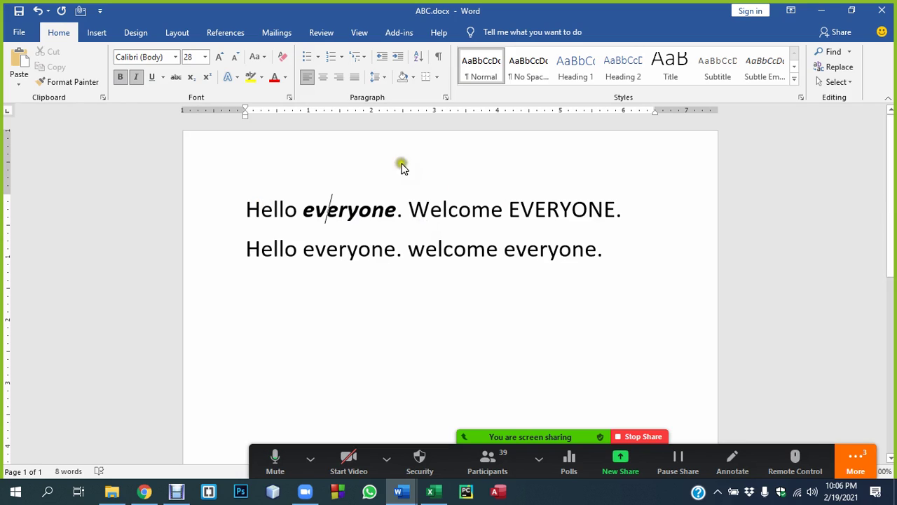
pyautogui.hotkey('ctrl', 'i')
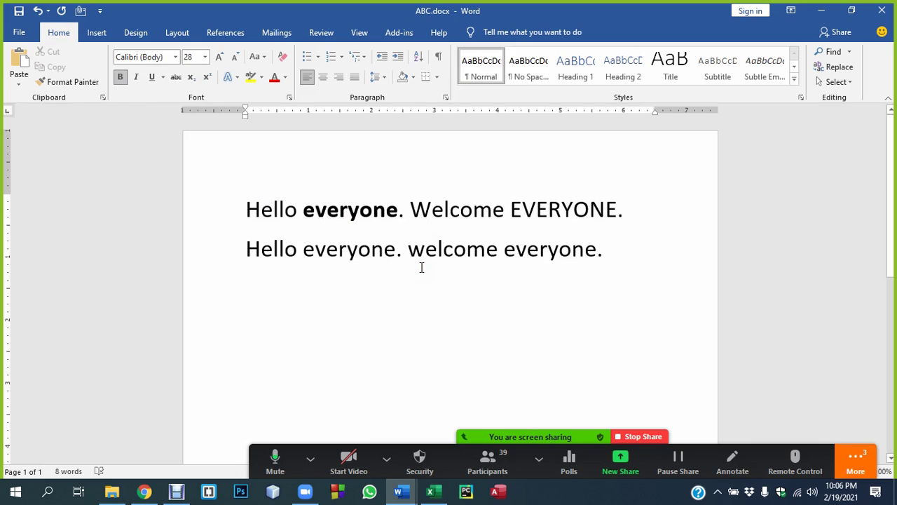
pyautogui.hotkey('ctrl', 'b')
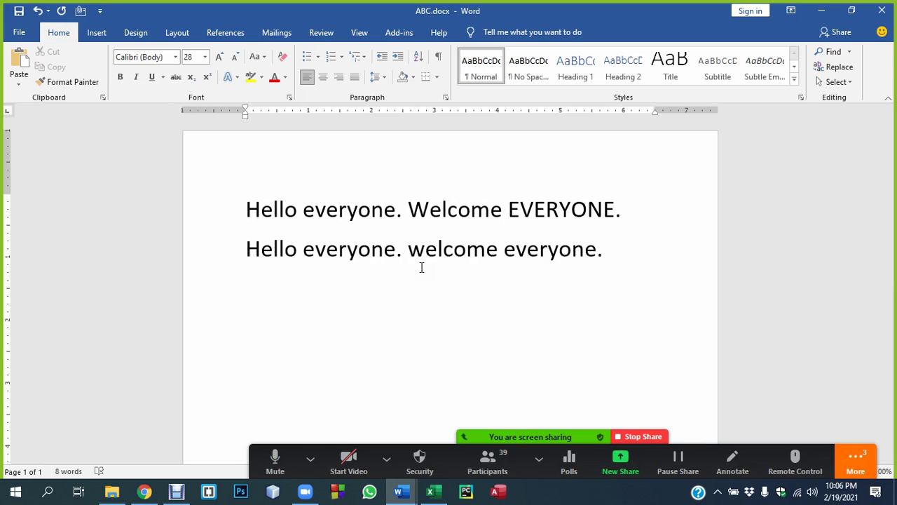
pyautogui.hotkey('ctrl', 'b')
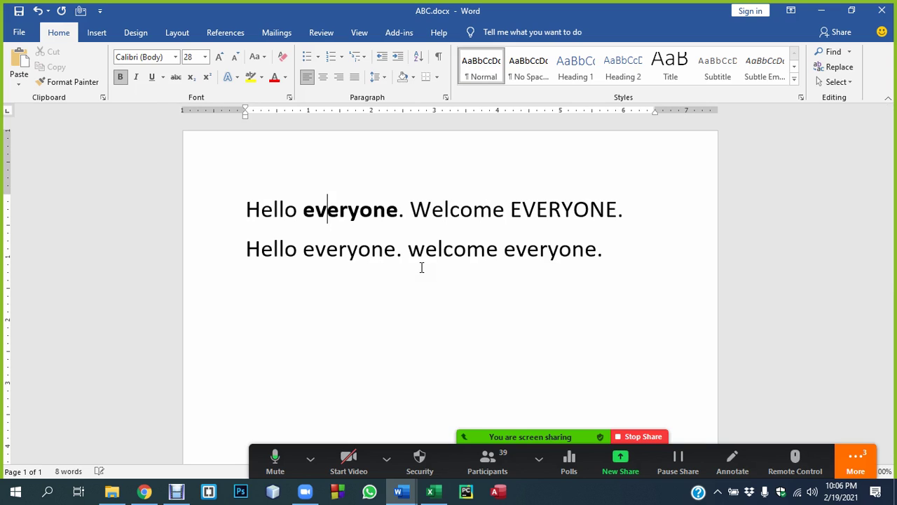
pyautogui.hotkey('ctrl', 'b')
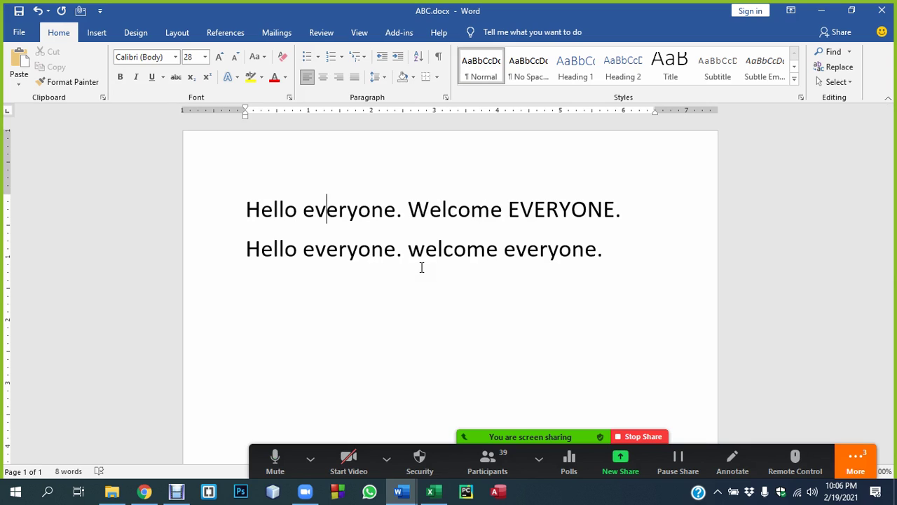
pyautogui.hotkey('ctrl', 'i')
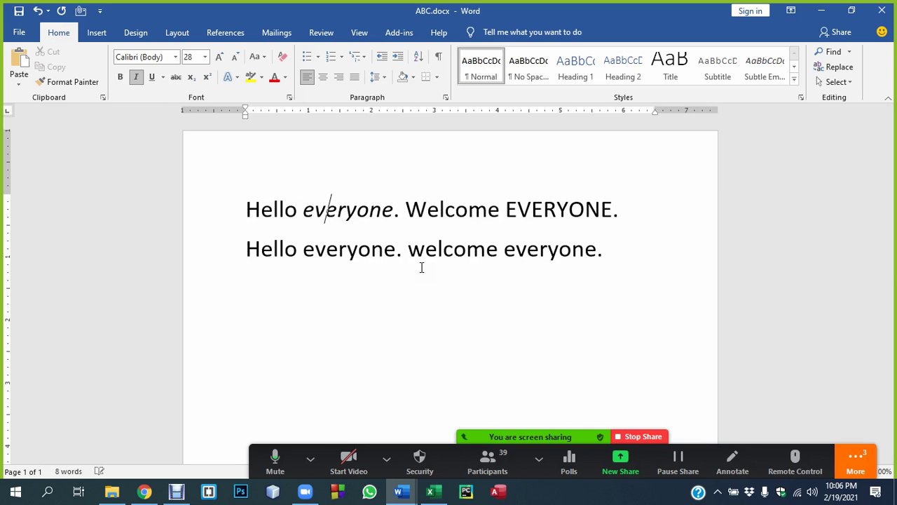
pyautogui.hotkey('ctrl', 'i')
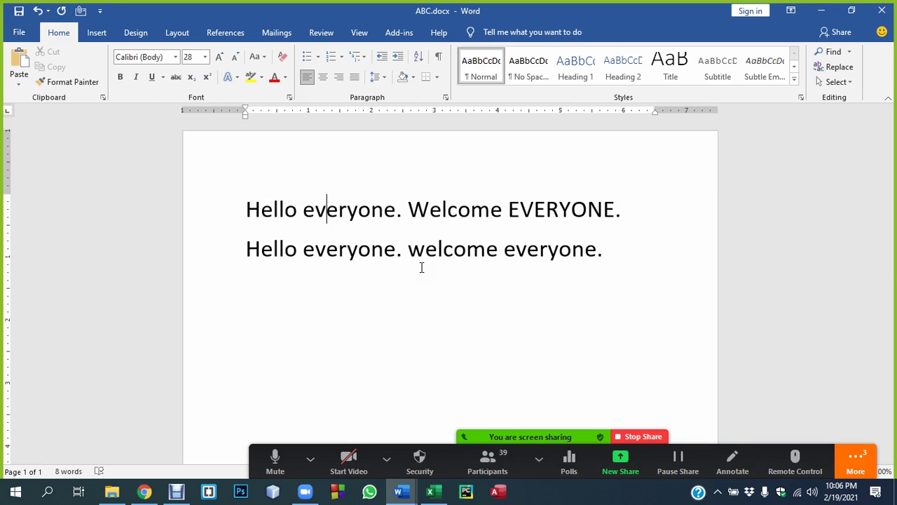
# Give 'Welcome' on line one a double underline with Ctrl+Shift+D
pyautogui.hotkey('ctrl', 'u')
pyautogui.hotkey('ctrl', 'u')
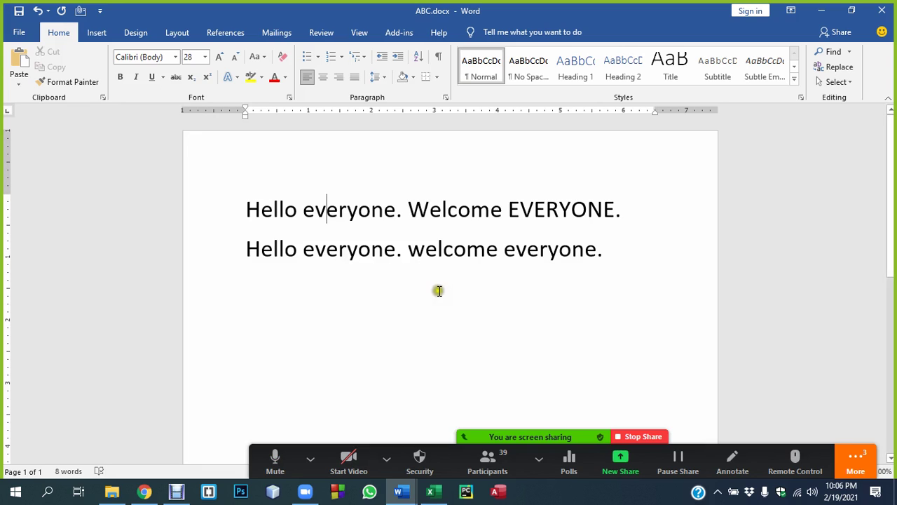
pyautogui.click(445, 214)
pyautogui.hotkey('ctrl', 'shift', 'd')
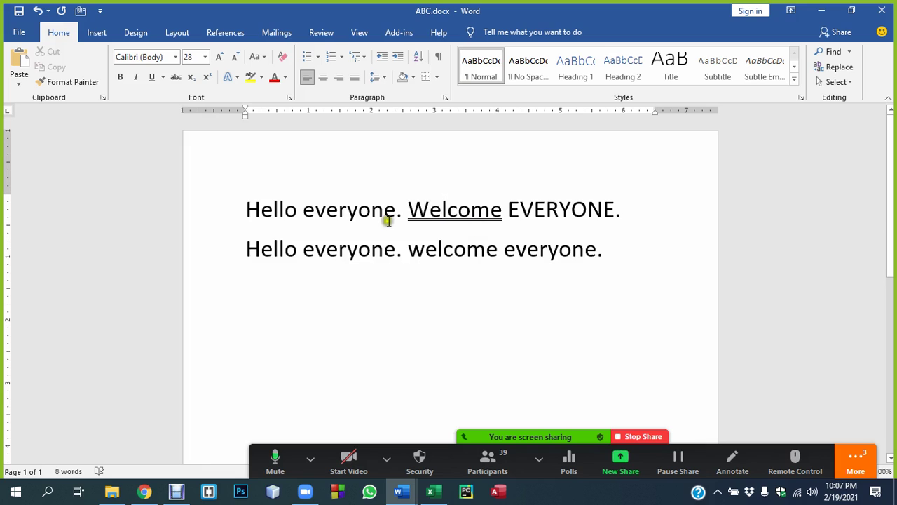
# Underline both lines, then remove the underline again
pyautogui.click(247, 209)
pyautogui.moveTo(249, 209); pyautogui.dragTo(639, 235)
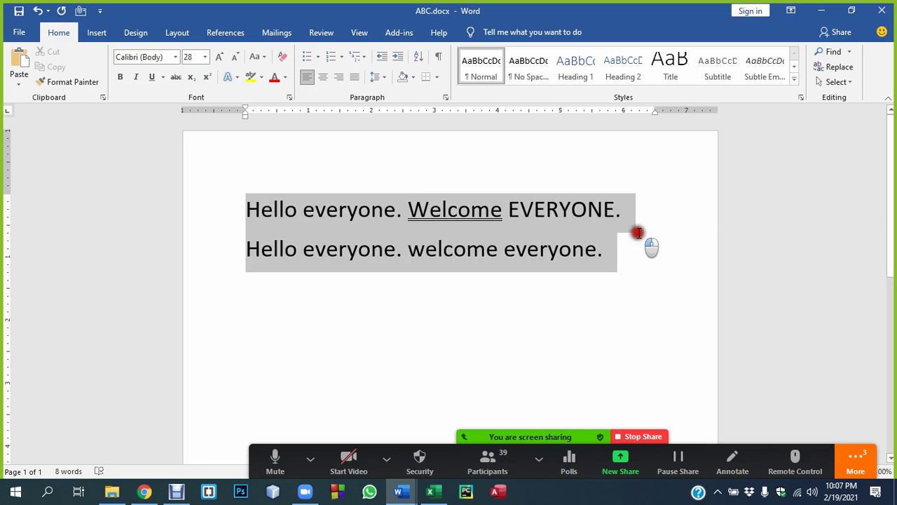
pyautogui.hotkey('ctrl', 'u')
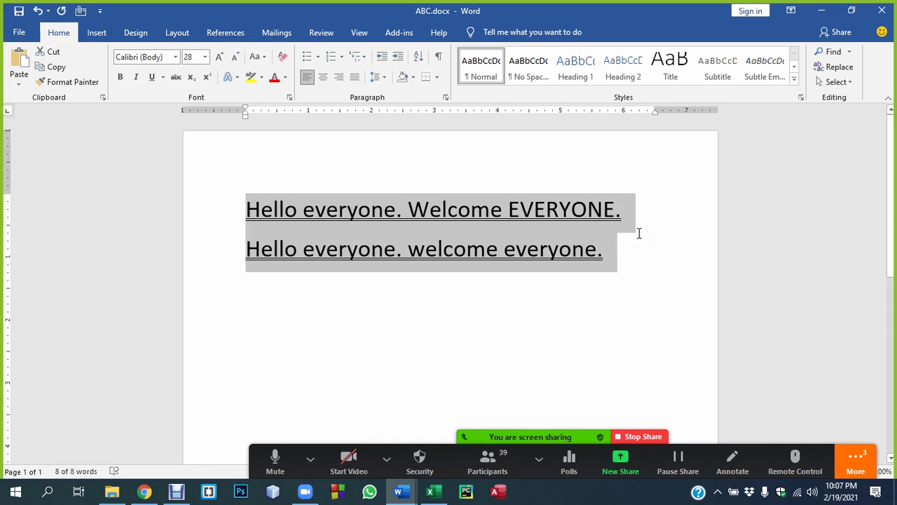
pyautogui.hotkey('ctrl', 'u')
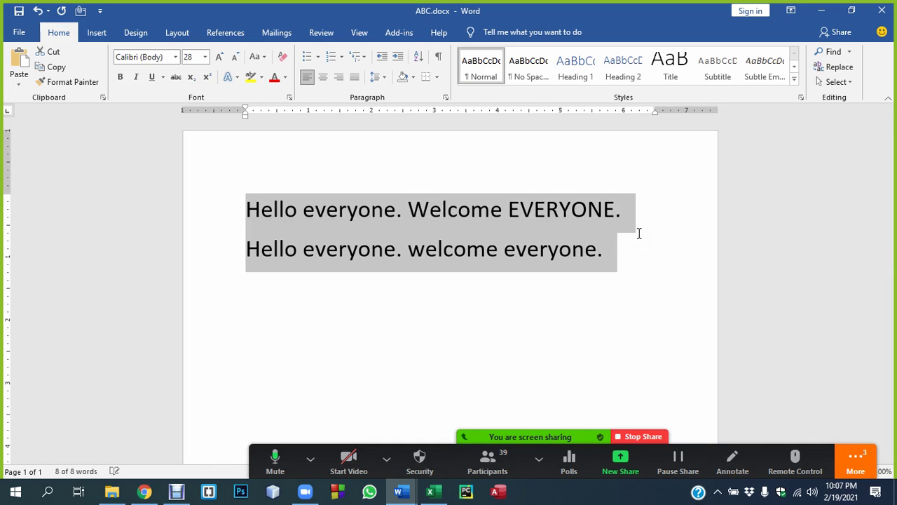
pyautogui.click(586, 230)
# Reselect both lines and apply a words-only underline using Ctrl+U and Ctrl+Shift+W
pyautogui.moveTo(247, 210); pyautogui.dragTo(606, 261)
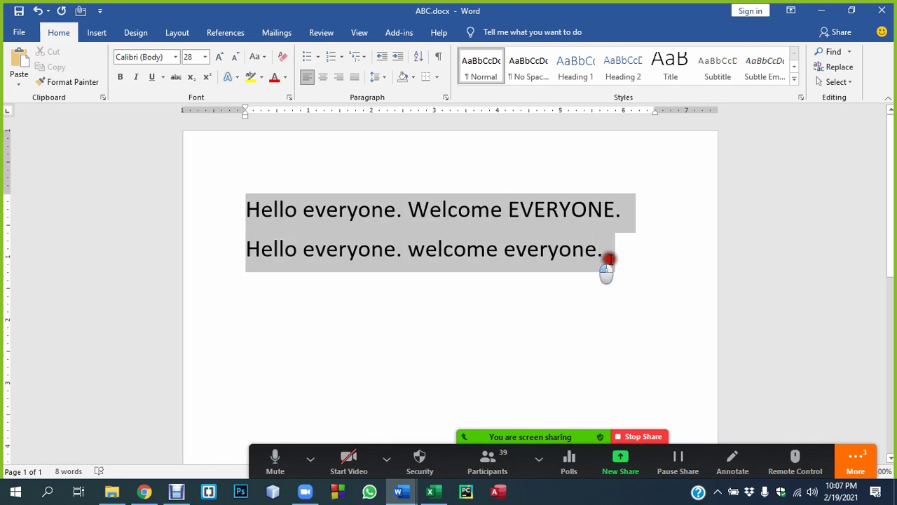
pyautogui.click(164, 77)
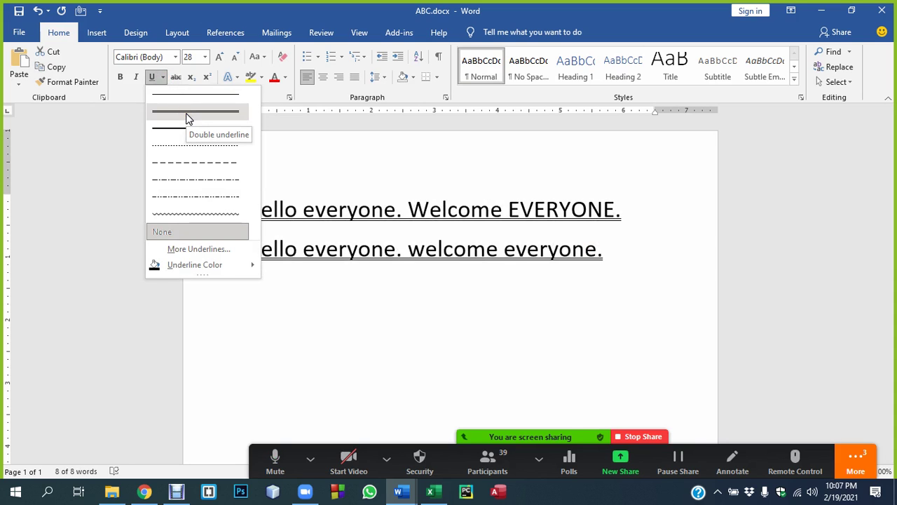
pyautogui.click(185, 161)
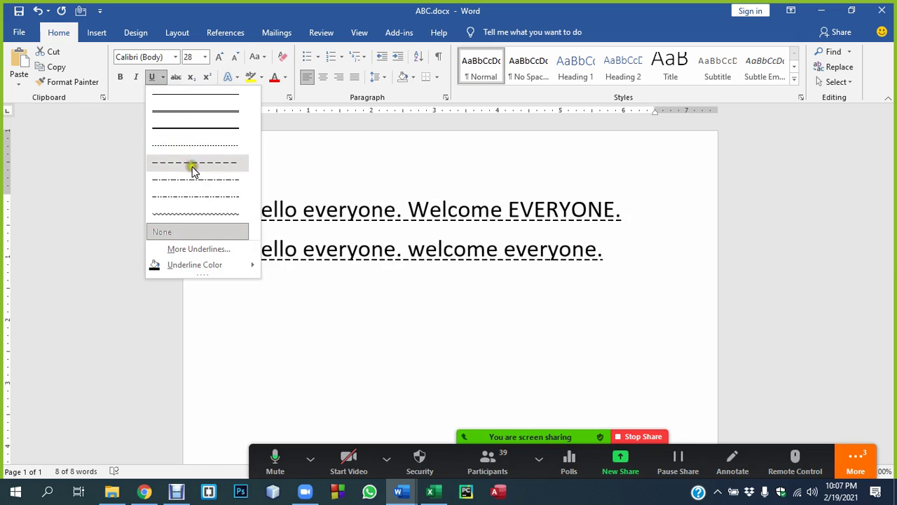
pyautogui.click(537, 236)
pyautogui.hotkey('ctrl', 'u')
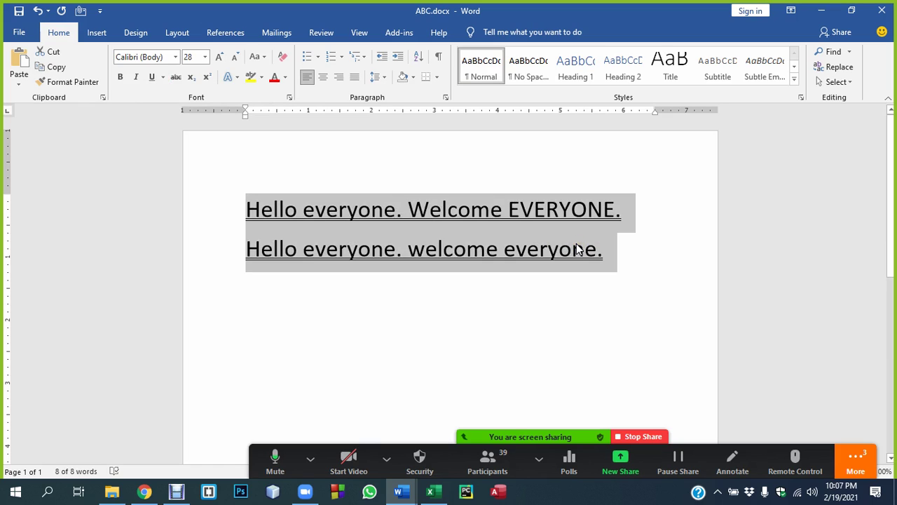
pyautogui.hotkey('ctrl', 'shift', 'w')
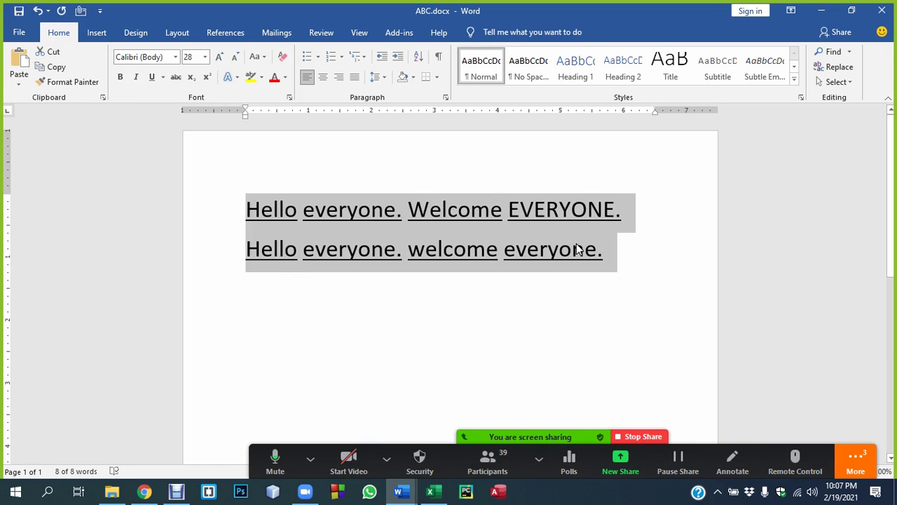
pyautogui.click(573, 249)
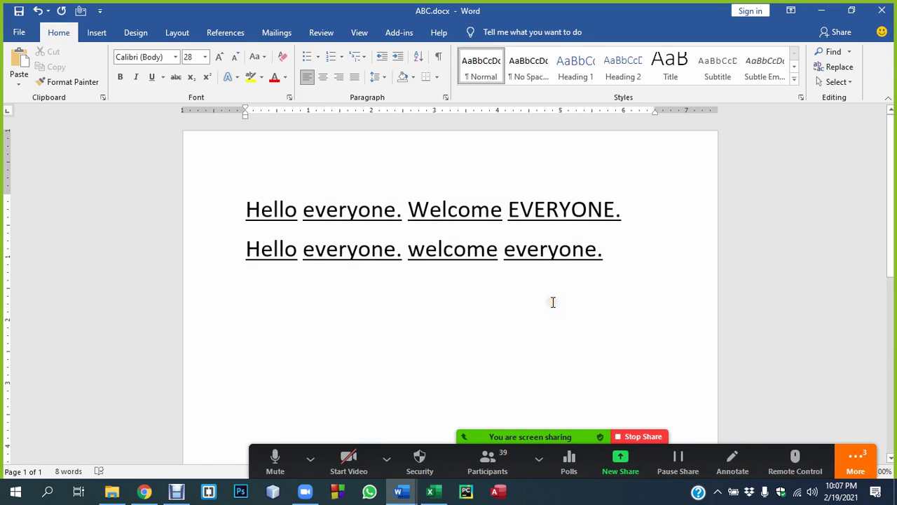
# Reselect both greeting lines and keep the words-only underline, undoing the continuous underline
pyautogui.moveTo(615, 258); pyautogui.dragTo(221, 226)
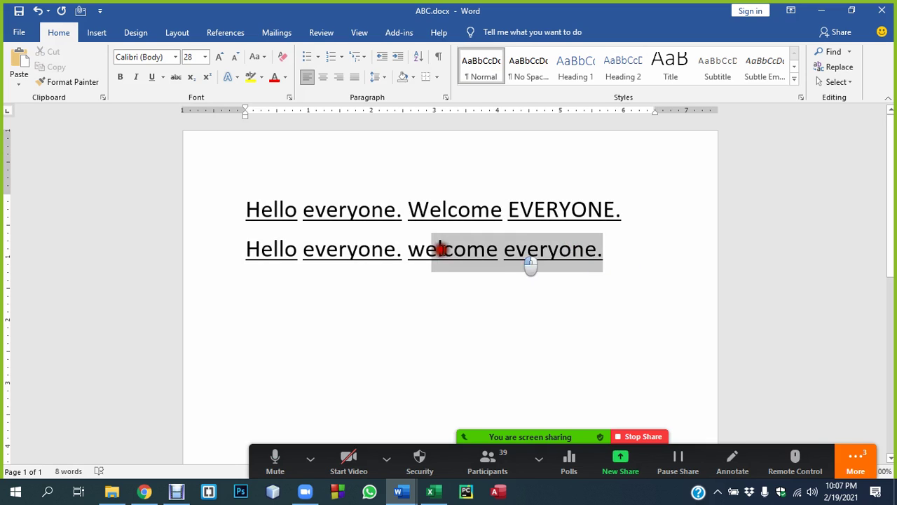
pyautogui.click(340, 308)
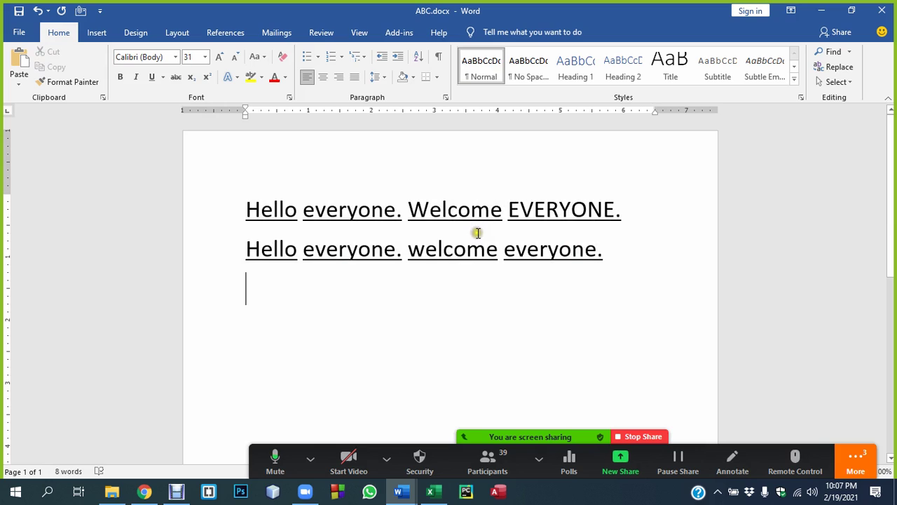
pyautogui.moveTo(606, 252); pyautogui.dragTo(246, 207)
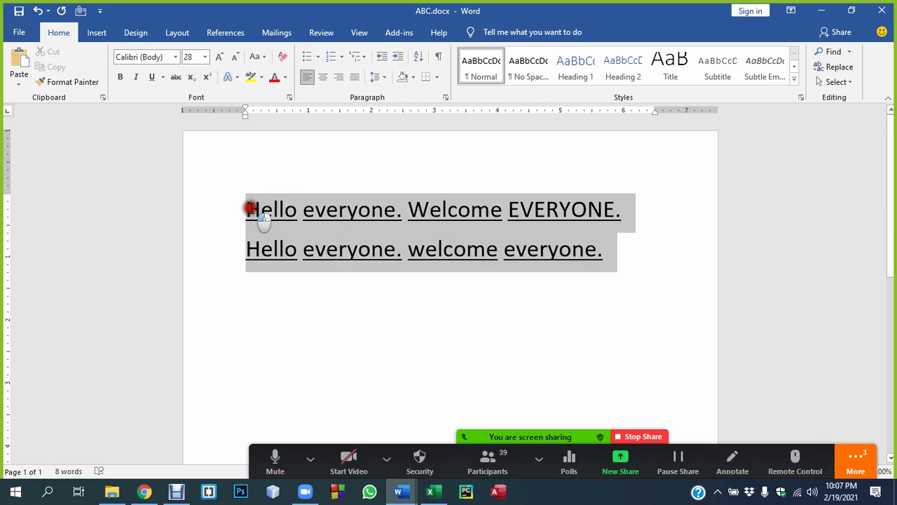
pyautogui.hotkey('ctrl', 'u')
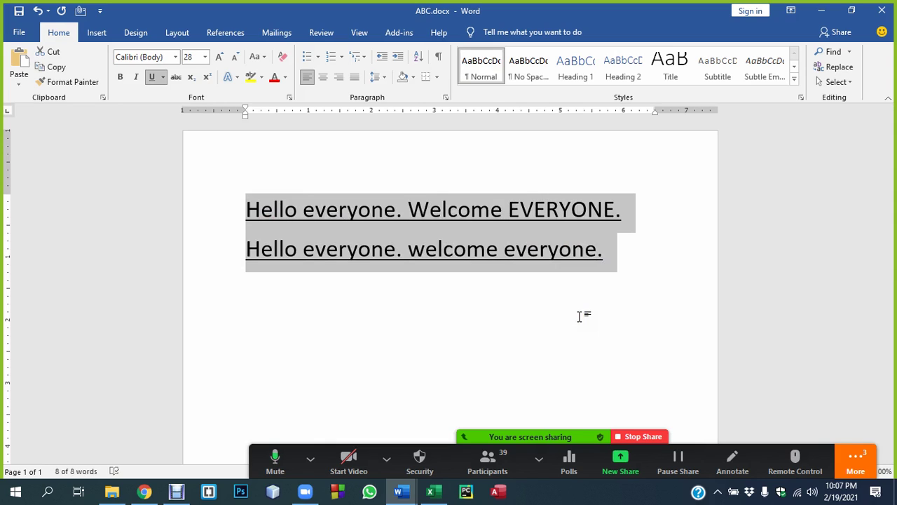
pyautogui.hotkey('ctrl', 'z')
# In Basic.docx, insert a new blank line above the F2 note
pyautogui.click(399, 491)
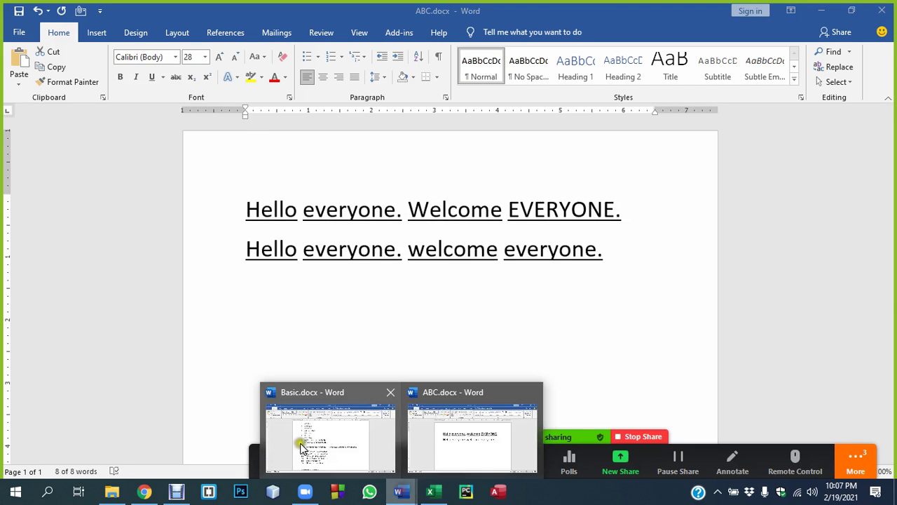
pyautogui.click(301, 447)
pyautogui.scroll(-2, 338, 284)
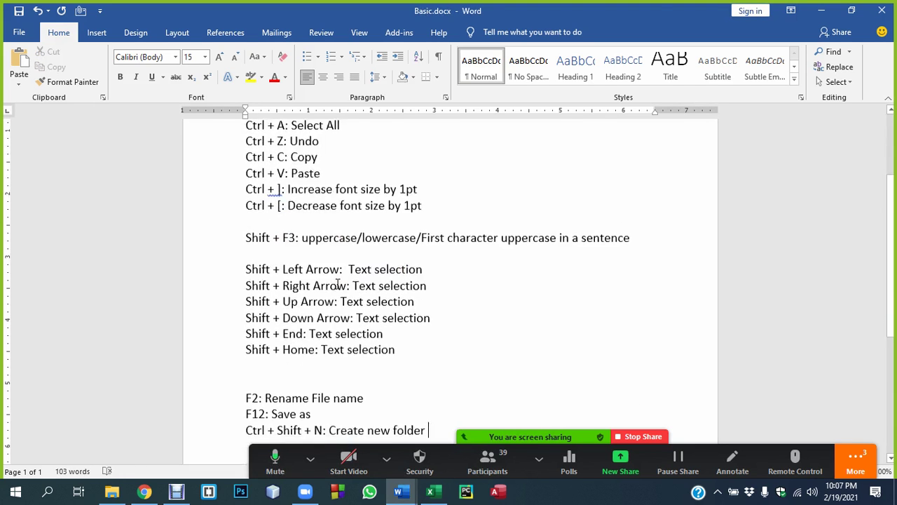
pyautogui.scroll(-2, 338, 284)
pyautogui.scroll(3, 337, 284)
pyautogui.scroll(-3, 337, 319)
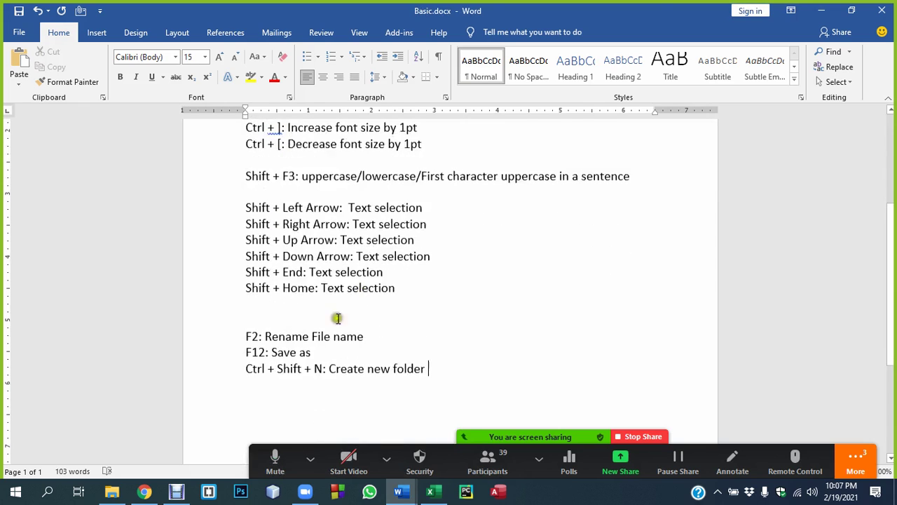
pyautogui.click(337, 318)
pyautogui.press('Return')
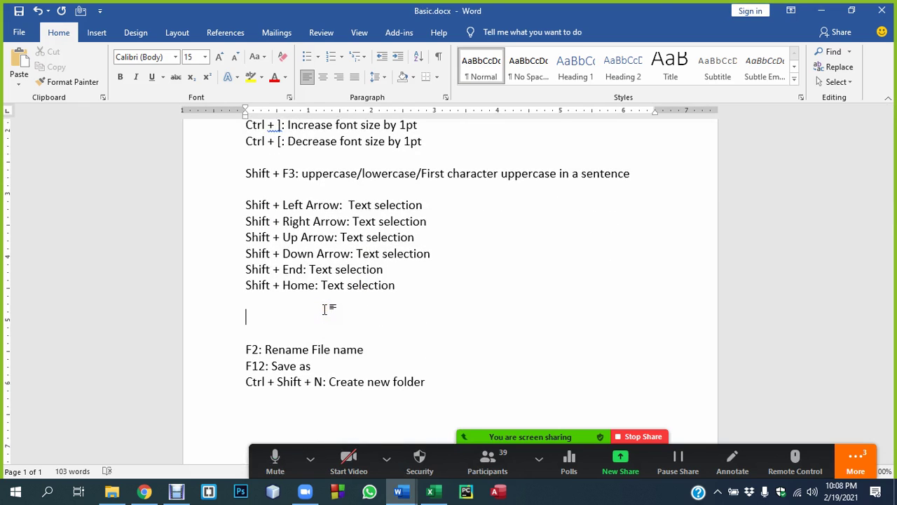
# Type the notes 'Ctrl + B: Bold', 'Ctrl + I: Italic' and 'Ctrl + U: Underline'
pyautogui.write('Ctrl')
pyautogui.write(' + B')
pyautogui.write(': B')
pyautogui.write('old')
pyautogui.press('Return')
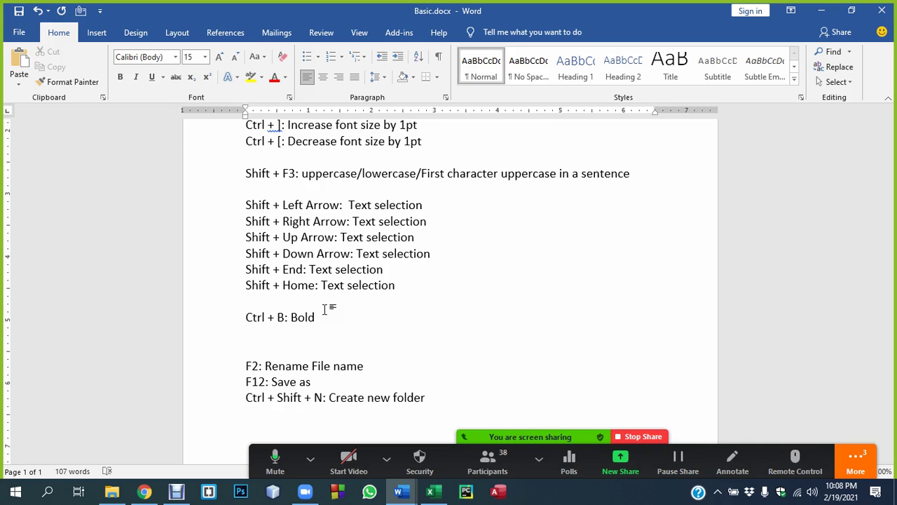
pyautogui.write('Ctrl +')
pyautogui.write(' I: I')
pyautogui.write('talic')
pyautogui.press('Return')
pyautogui.write('C')
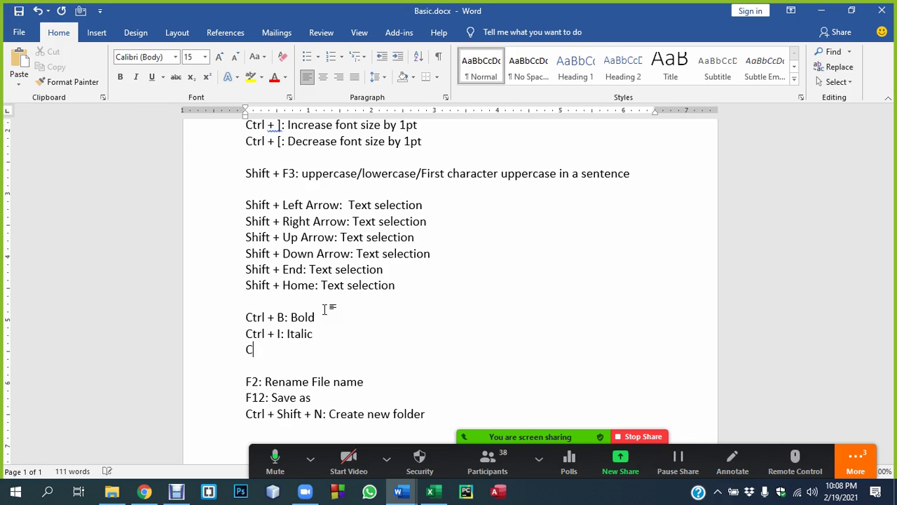
pyautogui.write('trl')
pyautogui.write(' +')
pyautogui.write('u')
pyautogui.write('U')
pyautogui.write(': Under')
pyautogui.write('line')
pyautogui.press('Return')
# Add the note 'Ctrl + Shift + D: Double underline', fixing typos in Shift
pyautogui.write('Ctrl')
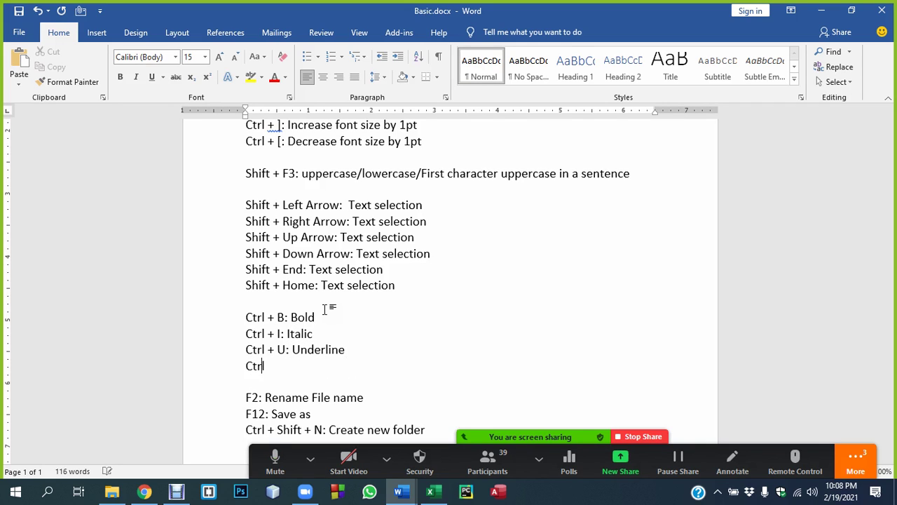
pyautogui.write(' SHif')
pyautogui.write('t')
pyautogui.press('BackSpace')
pyautogui.press('BackSpace')
pyautogui.press('BackSpace')
pyautogui.press('BackSpace')
pyautogui.write('hitf')
pyautogui.write(' +')
pyautogui.write('t')
pyautogui.write('+')
pyautogui.press('BackSpace')
pyautogui.press('BackSpace')
pyautogui.press('BackSpace')
pyautogui.press('BackSpace')
pyautogui.press('BackSpace')
pyautogui.write('ft')
pyautogui.write(' + D: ')
pyautogui.write('Do')
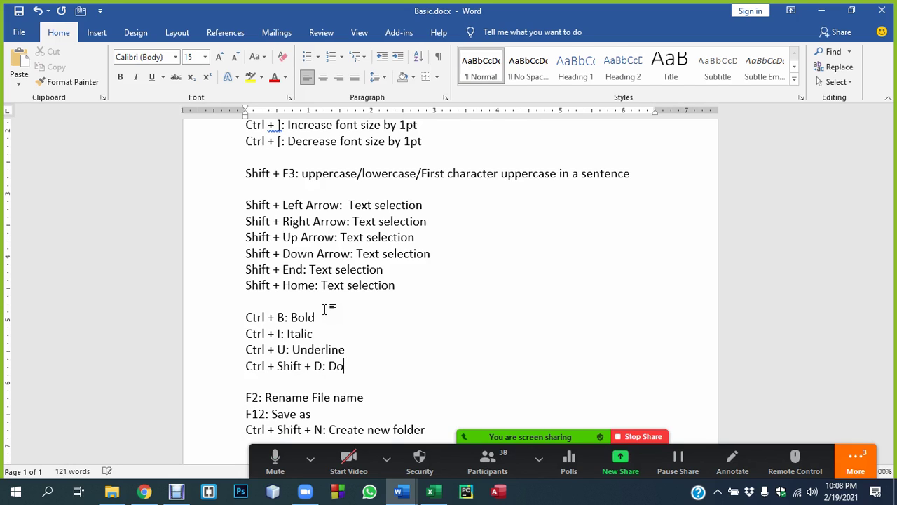
pyautogui.write('uble underl')
pyautogui.write('ine')
pyautogui.press('Return')
# Add the note 'Ctrl + Shift + W: Underline word by word' and select it
pyautogui.write('trl ')
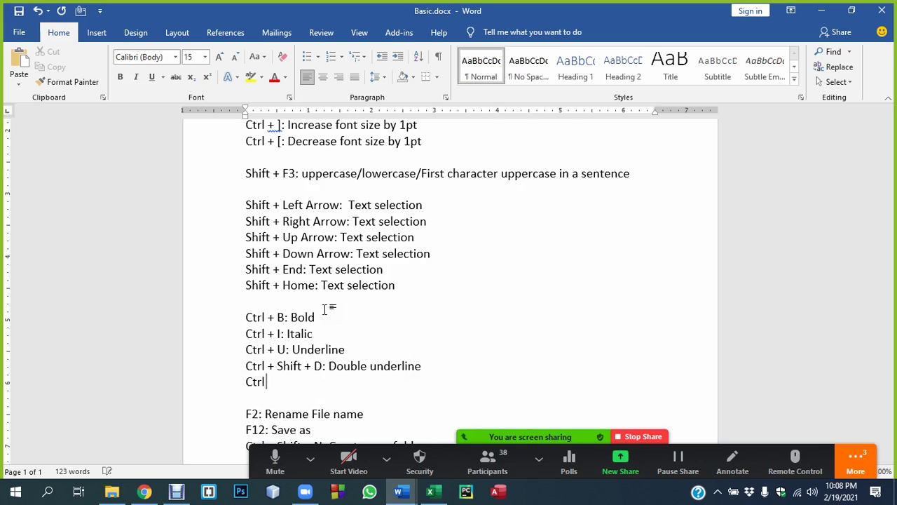
pyautogui.write('+ Sh')
pyautogui.press('BackSpace')
pyautogui.write('hift +')
pyautogui.write(' W: U')
pyautogui.write('nderline wo')
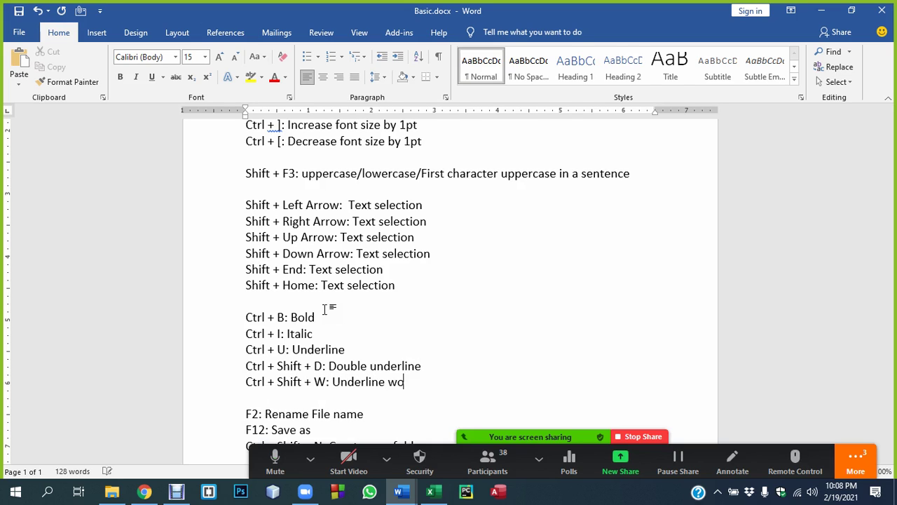
pyautogui.write('rd by wo')
pyautogui.write('rd')
pyautogui.scroll(-2, 329, 323)
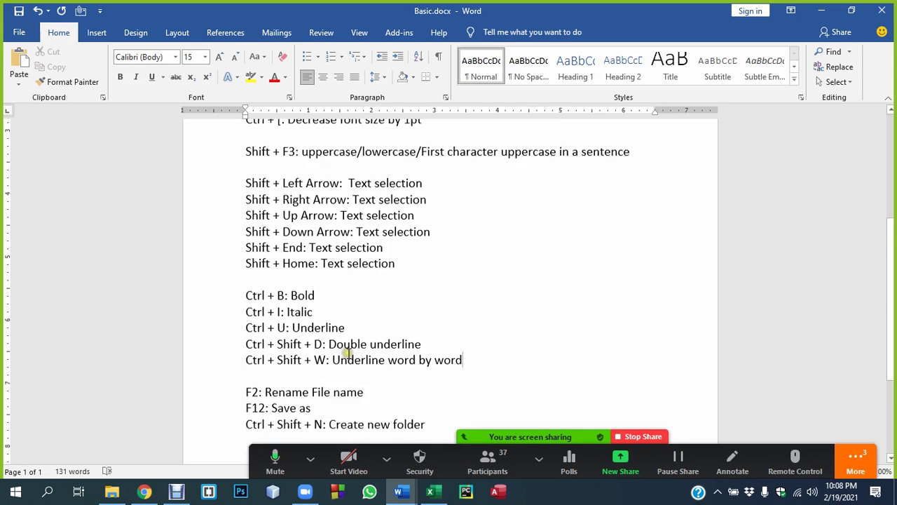
pyautogui.moveTo(474, 319); pyautogui.dragTo(244, 320)
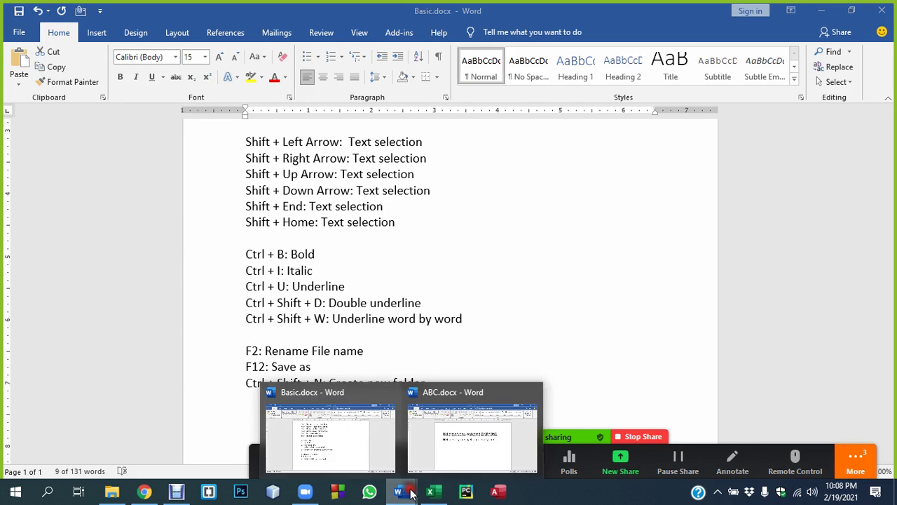
# In ABC.docx, strip the underline from both greeting lines and make them bold and italic
pyautogui.click(457, 424)
pyautogui.click(364, 284)
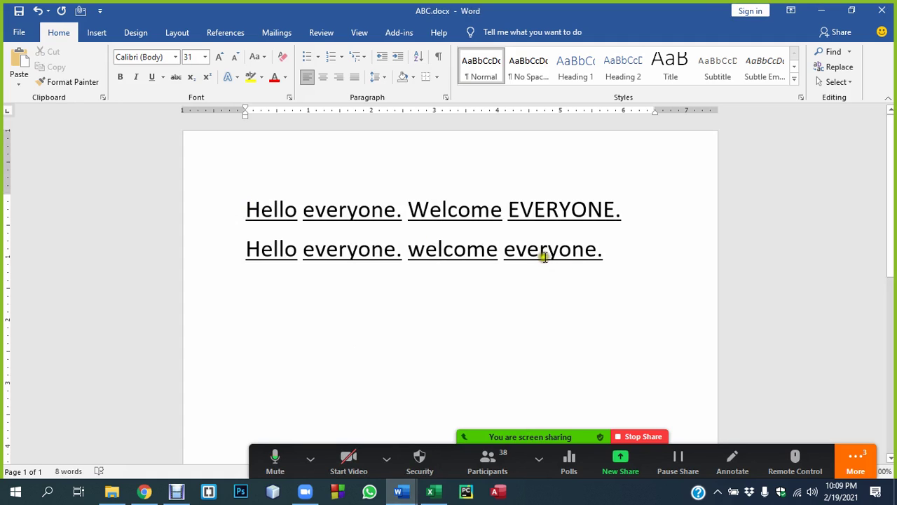
pyautogui.moveTo(621, 258); pyautogui.dragTo(182, 189)
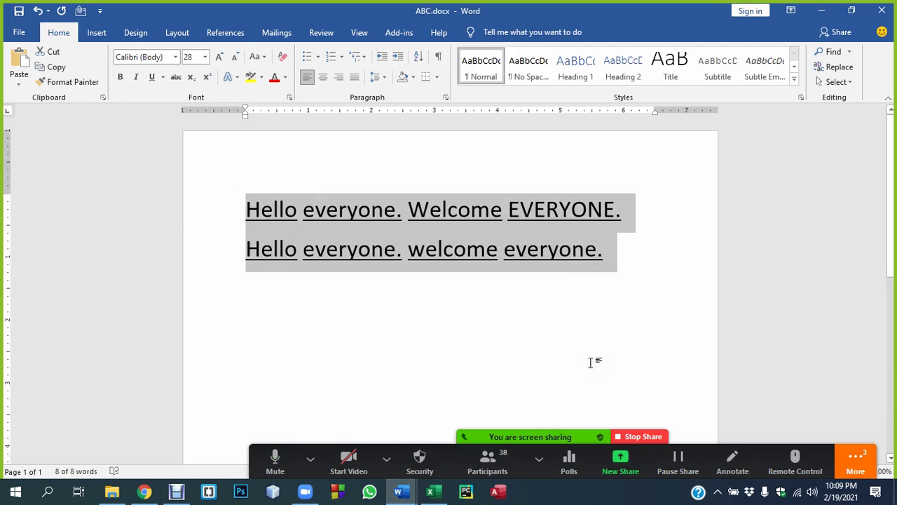
pyautogui.hotkey('ctrl', 'u')
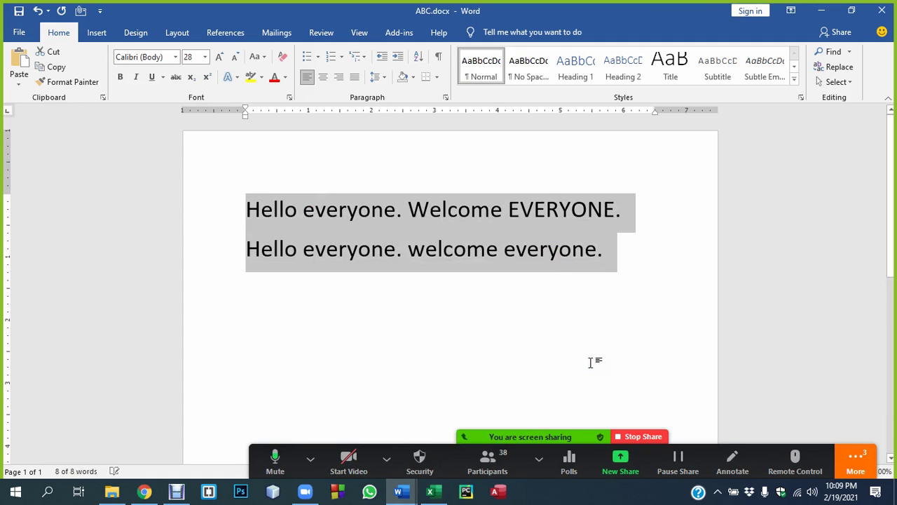
pyautogui.hotkey('ctrl', 'd')
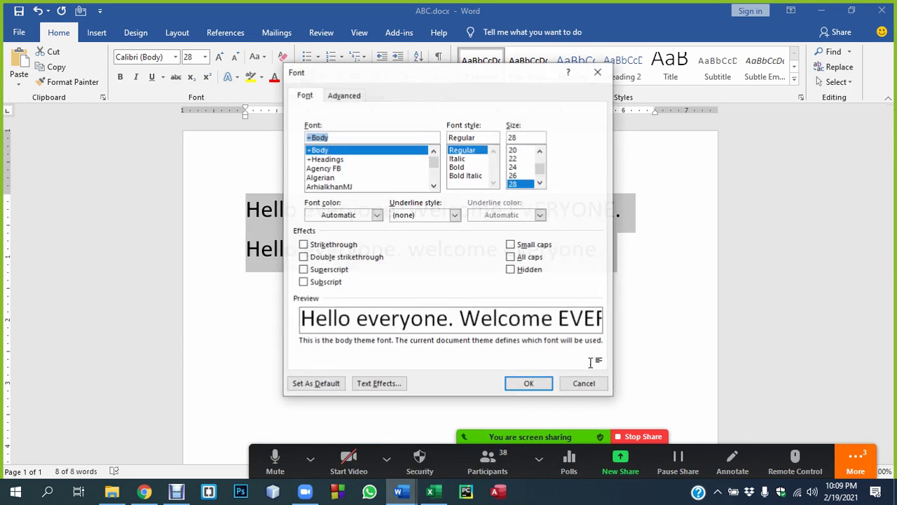
pyautogui.click(597, 73)
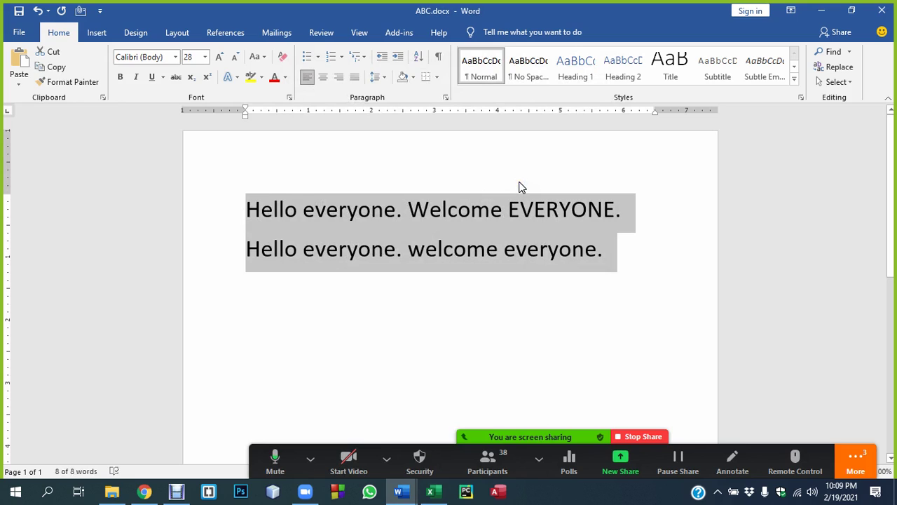
pyautogui.hotkey('ctrl', 'u')
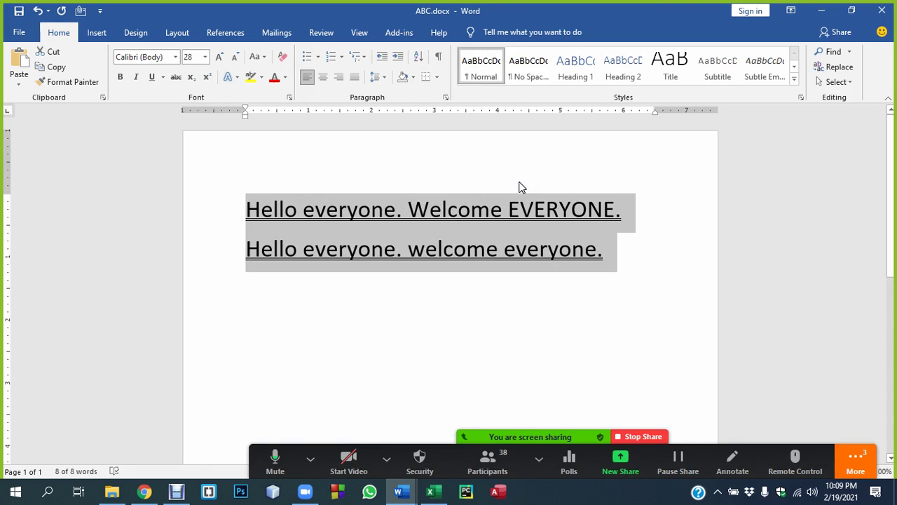
pyautogui.hotkey('ctrl', 'u')
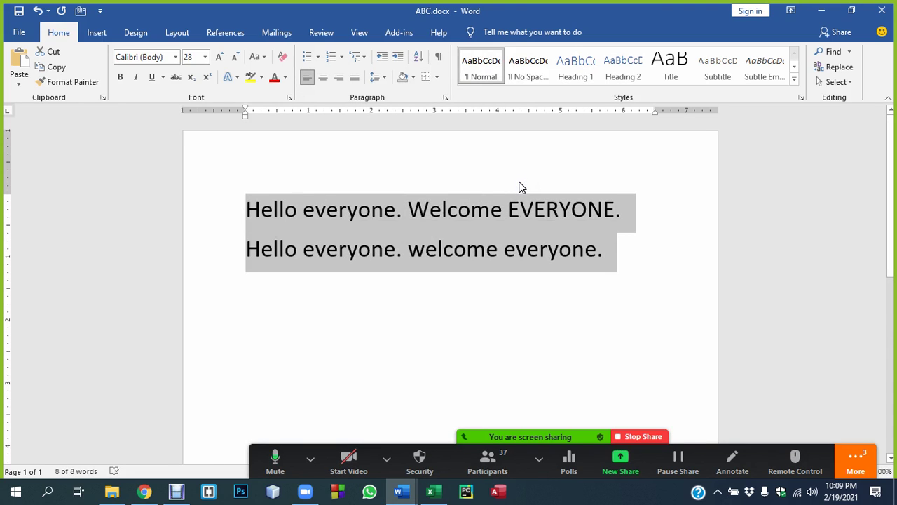
pyautogui.hotkey('ctrl', 'b')
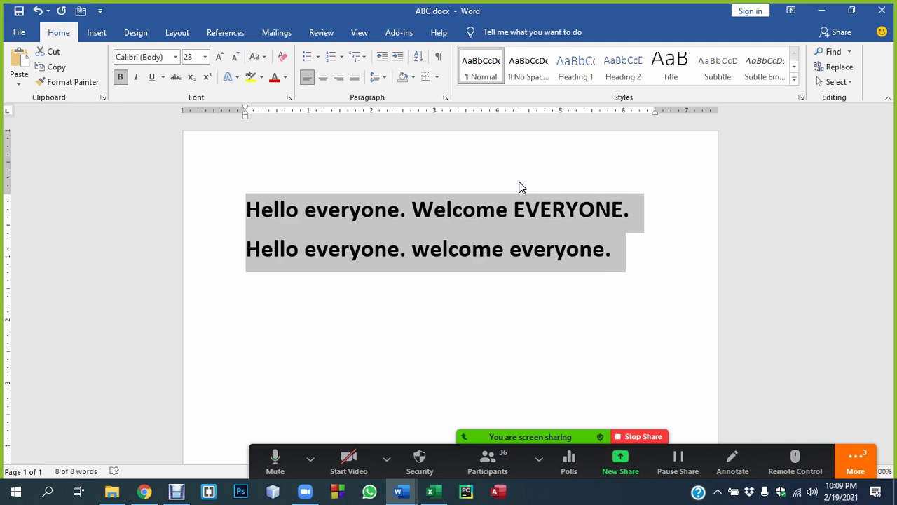
pyautogui.hotkey('ctrl', 'i')
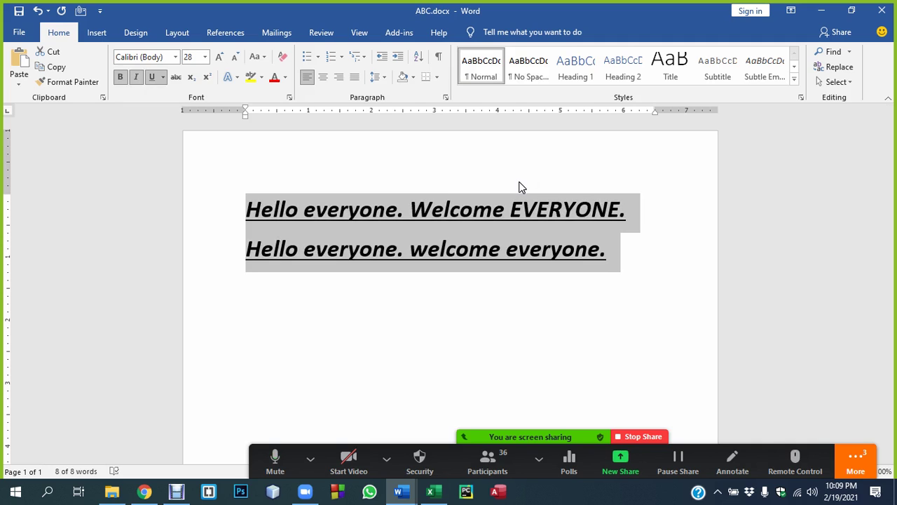
pyautogui.hotkey('ctrl', 'u')
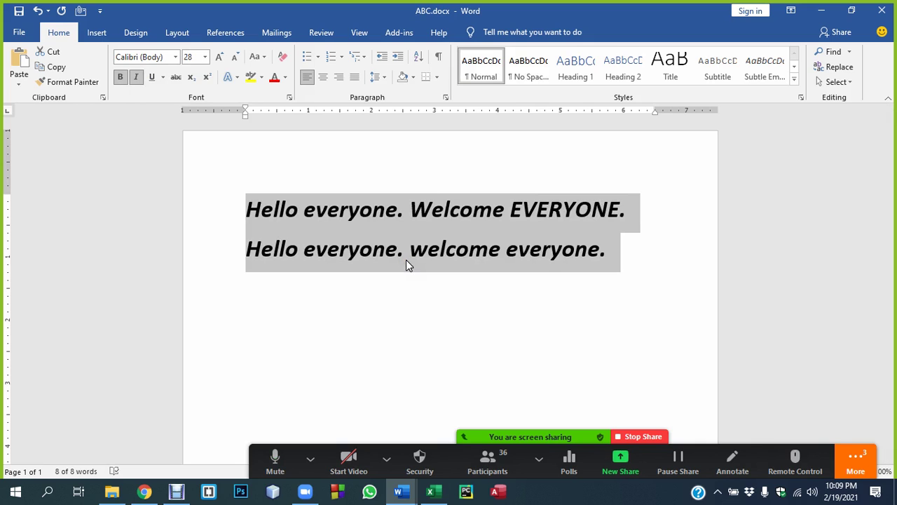
# Type and delete scratch text, then delete all text in ABC.docx
pyautogui.press('Right')
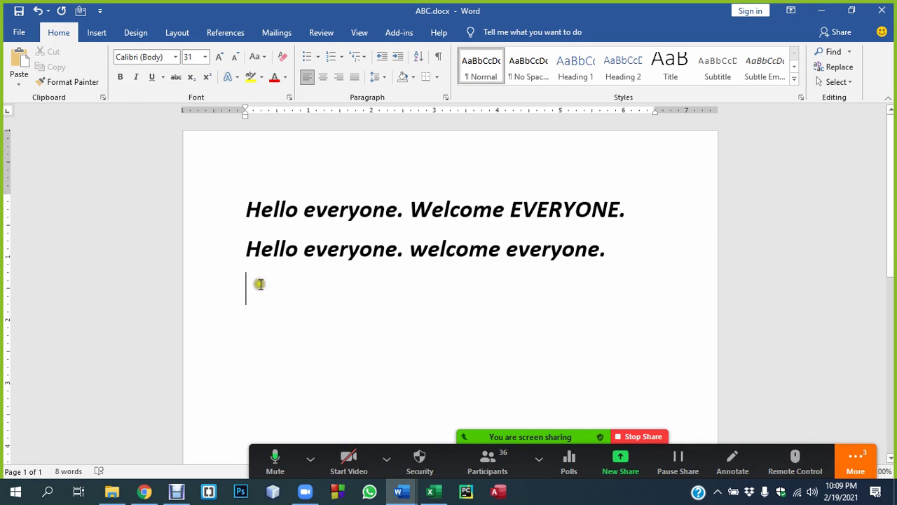
pyautogui.write('fdgdsg')
pyautogui.click(225, 290)
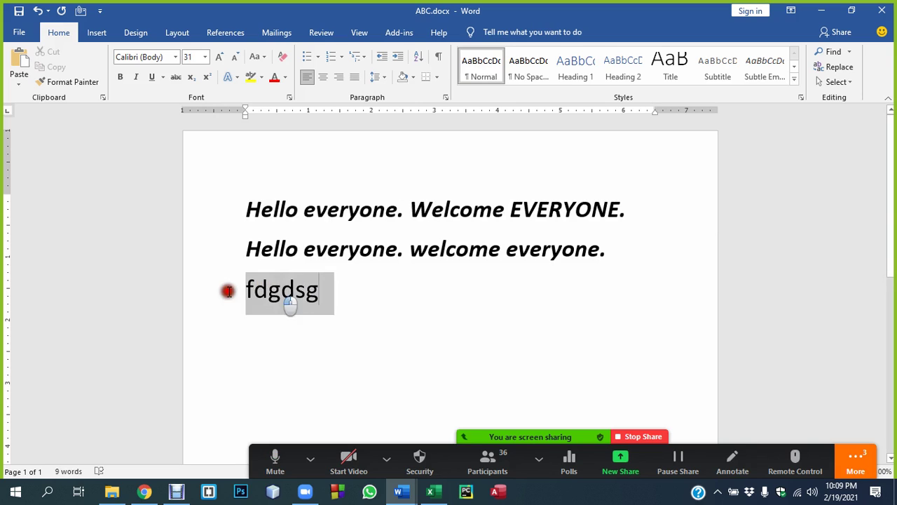
pyautogui.press('Delete')
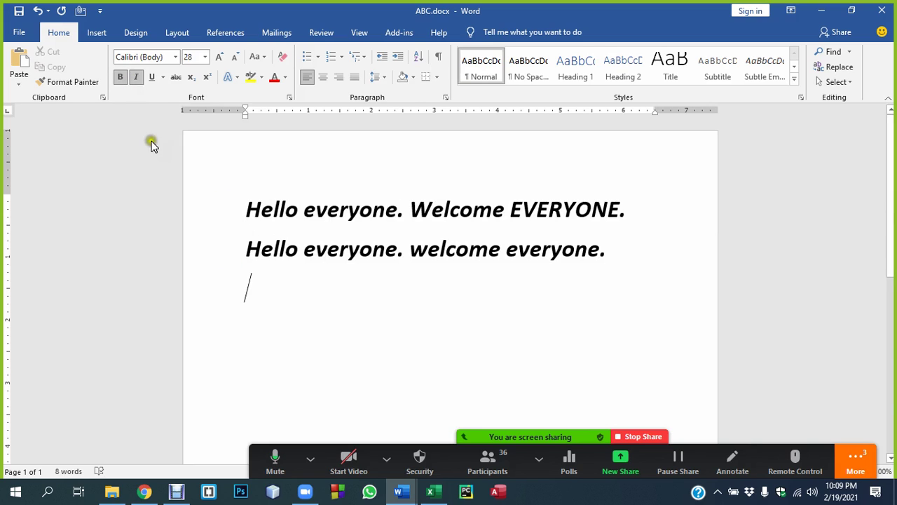
pyautogui.click(545, 76)
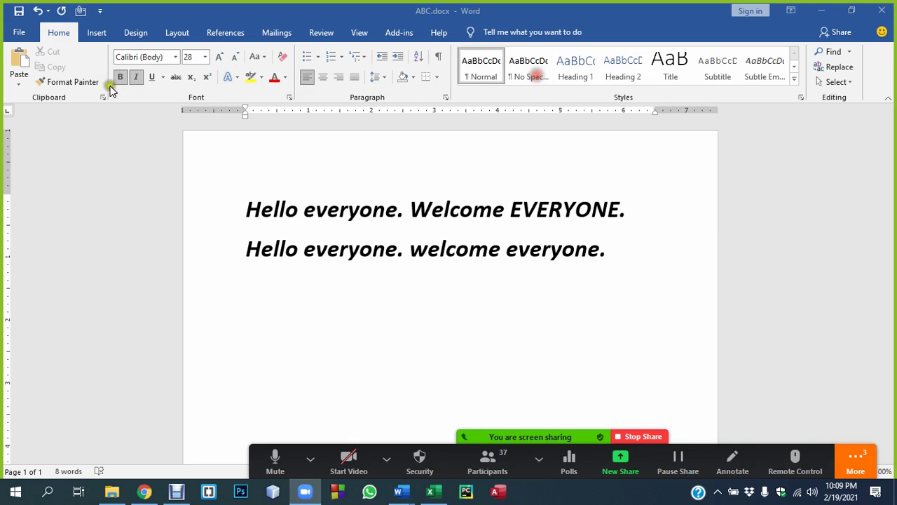
pyautogui.click(249, 279)
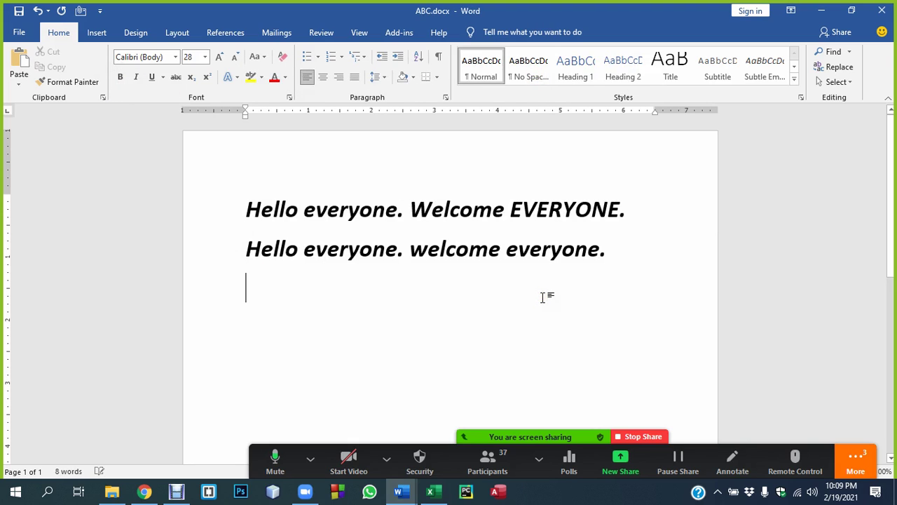
pyautogui.write('jfdsaljflks')
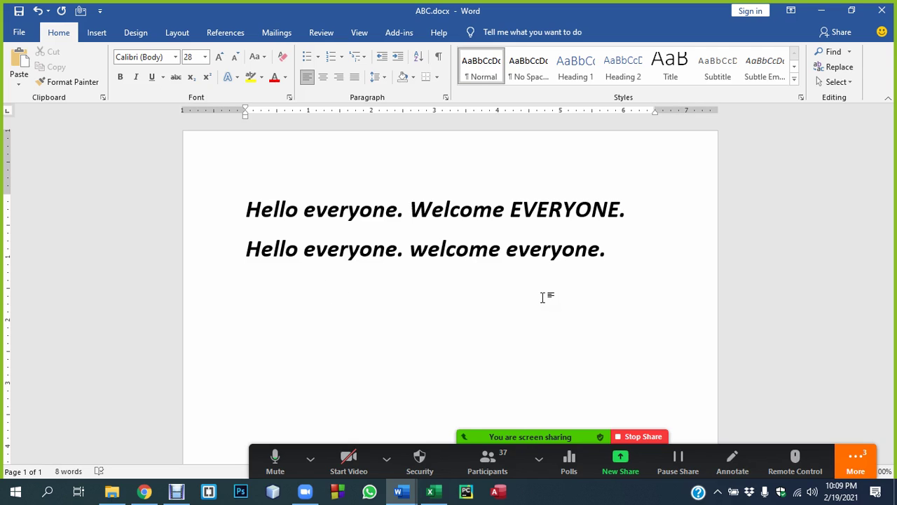
pyautogui.hotkey('ctrl', 'a')
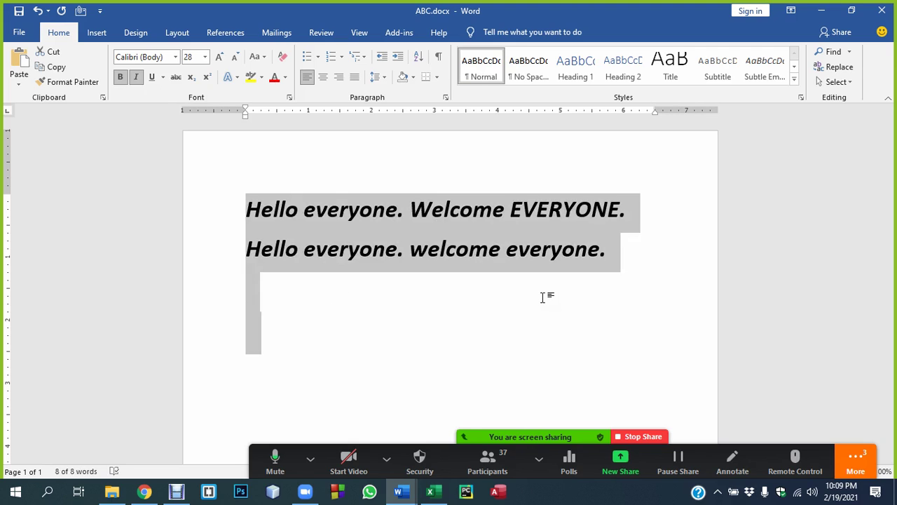
pyautogui.press('Delete')
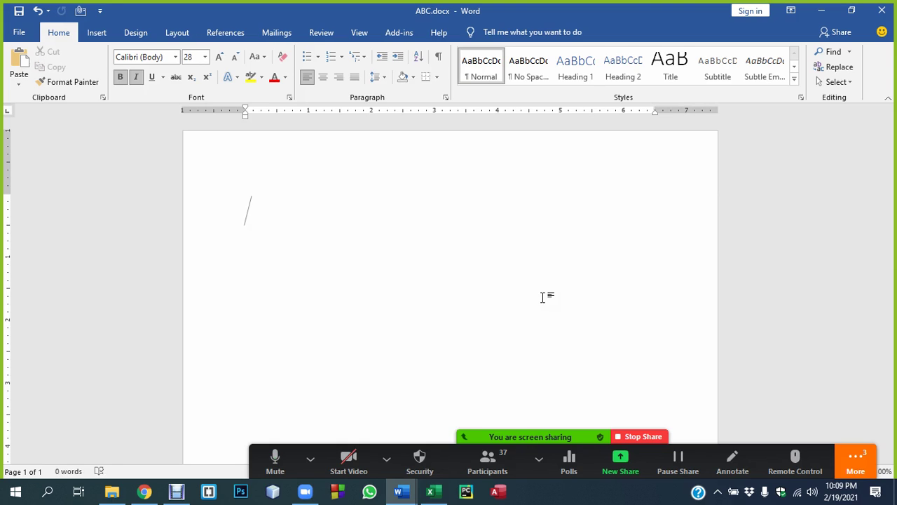
# Undo the last bold formatting and set the font size to 20
pyautogui.hotkey('ctrl', 'z')
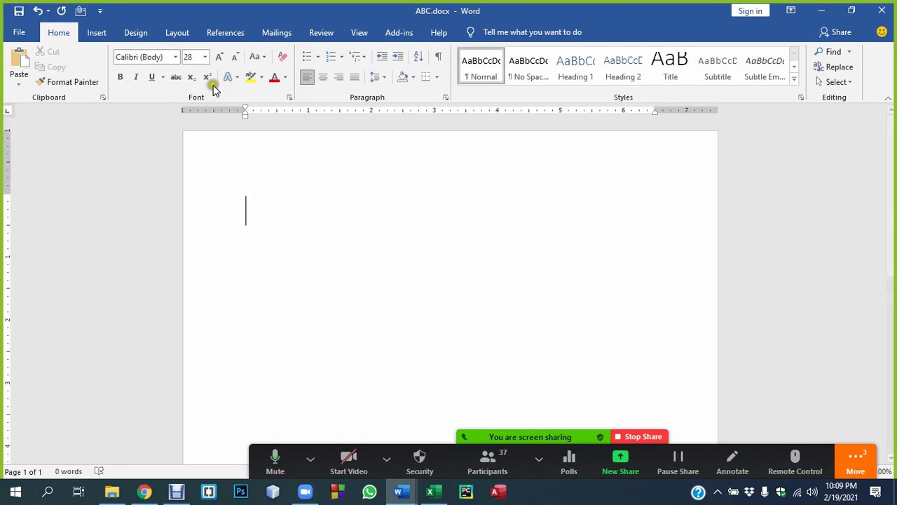
pyautogui.click(188, 57)
pyautogui.write('20')
pyautogui.press('Return')
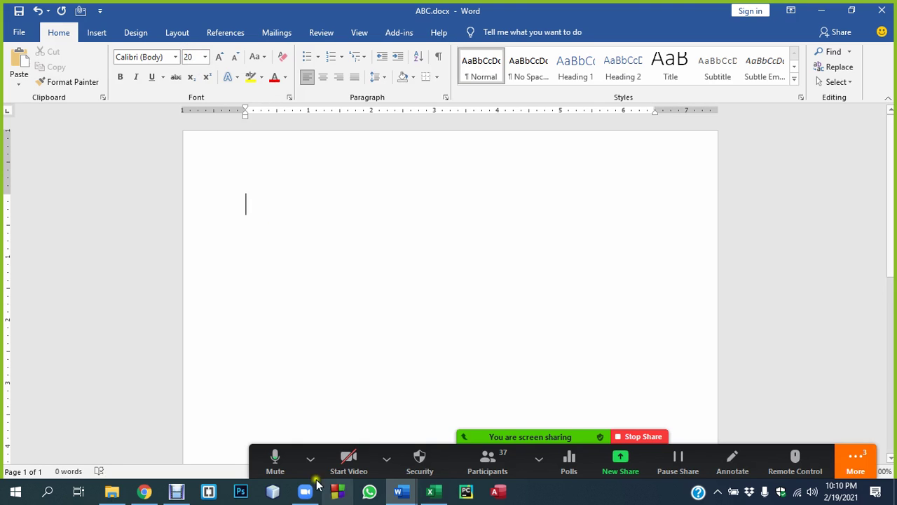
pyautogui.click(310, 459)
pyautogui.click(284, 176)
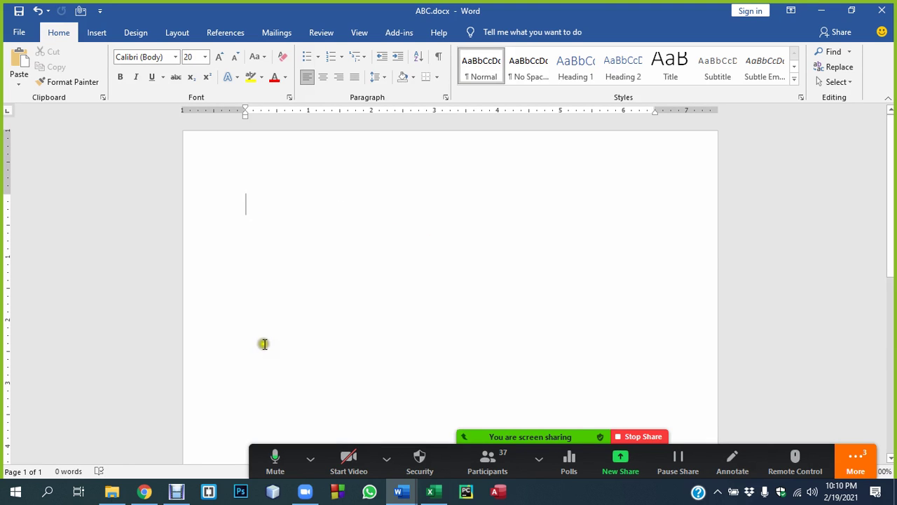
# In a new Chrome tab, search Google for lorem ipsum and open lipsum.com
pyautogui.click(145, 491)
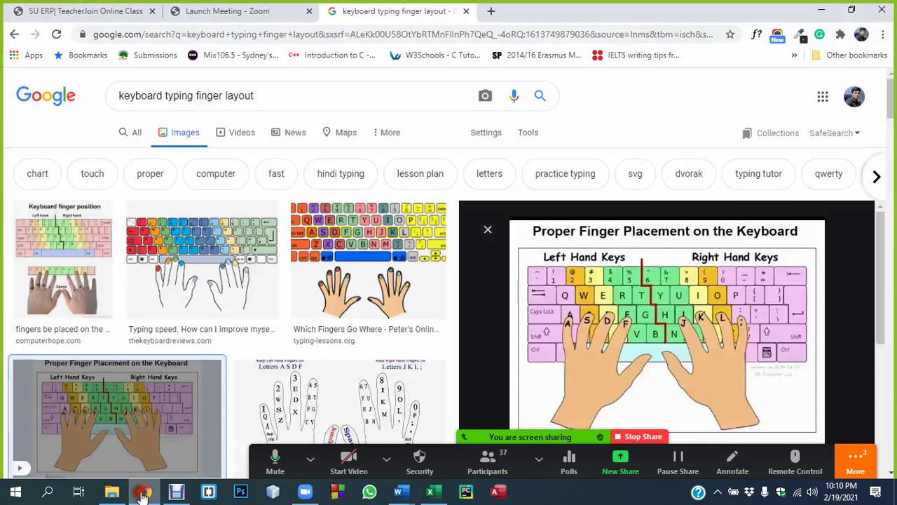
pyautogui.click(491, 11)
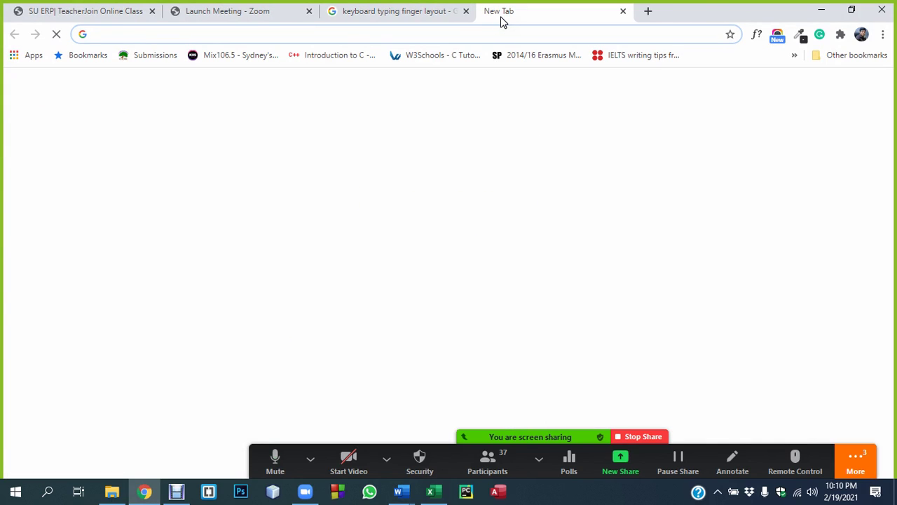
pyautogui.write('goo')
pyautogui.press('Return')
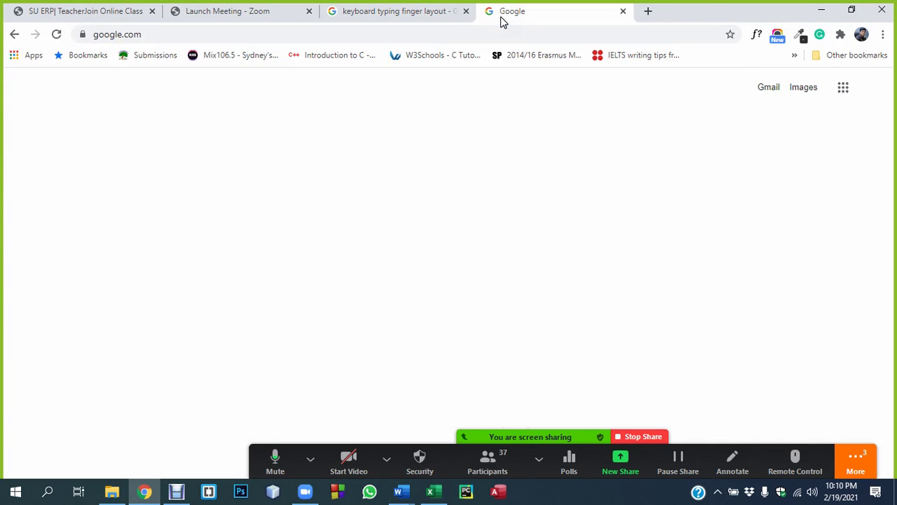
pyautogui.write('lorem')
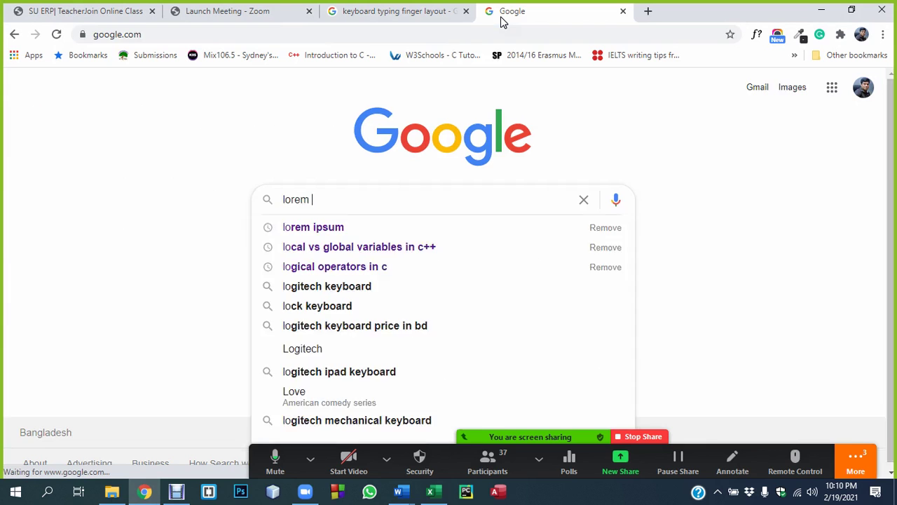
pyautogui.write(' ipsum')
pyautogui.press('Return')
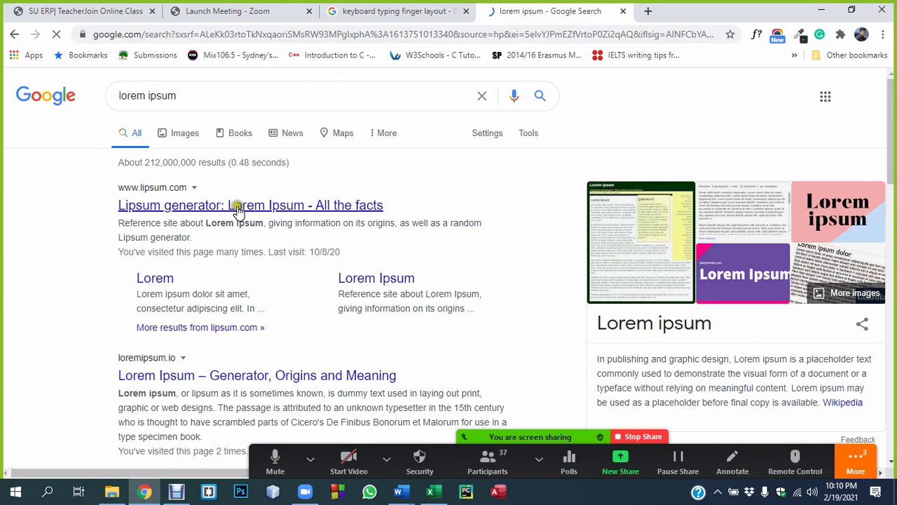
pyautogui.click(238, 208)
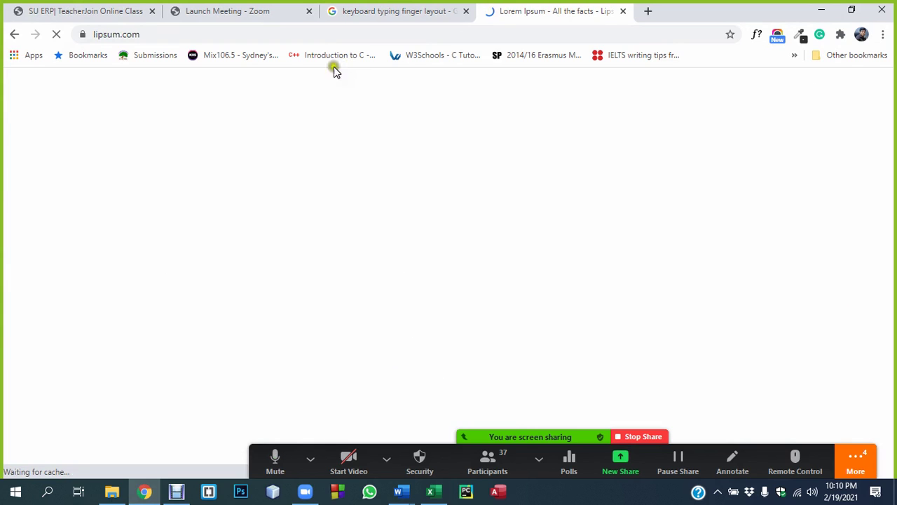
# Select the first 'What is Lorem Ipsum?' paragraph, then return to Word
pyautogui.click(485, 462)
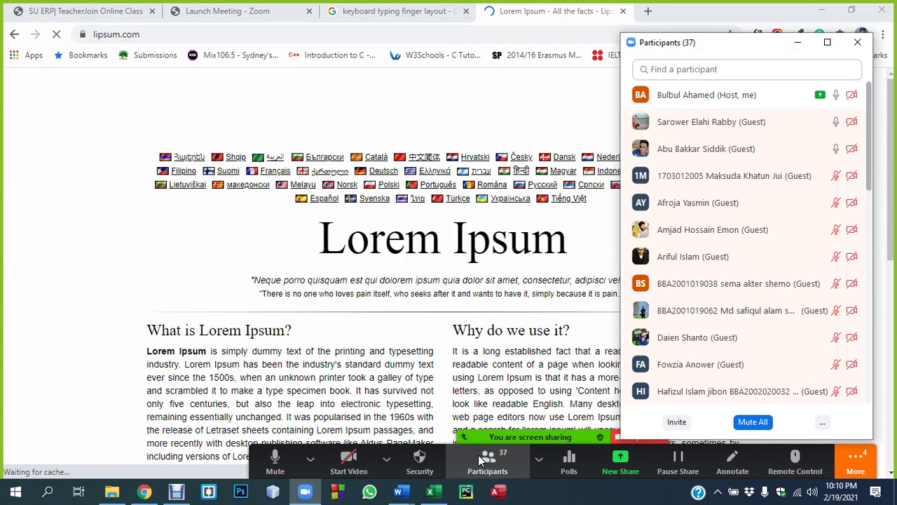
pyautogui.click(800, 47)
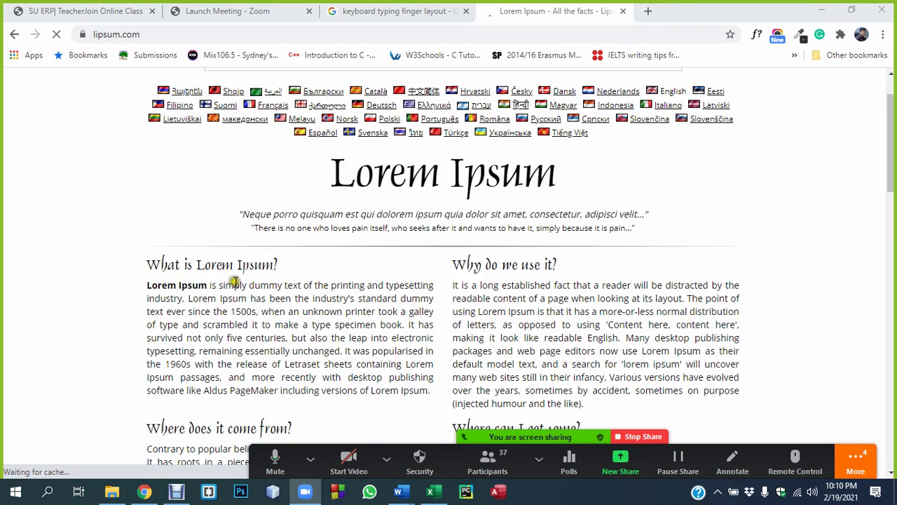
pyautogui.scroll(-1, 235, 281)
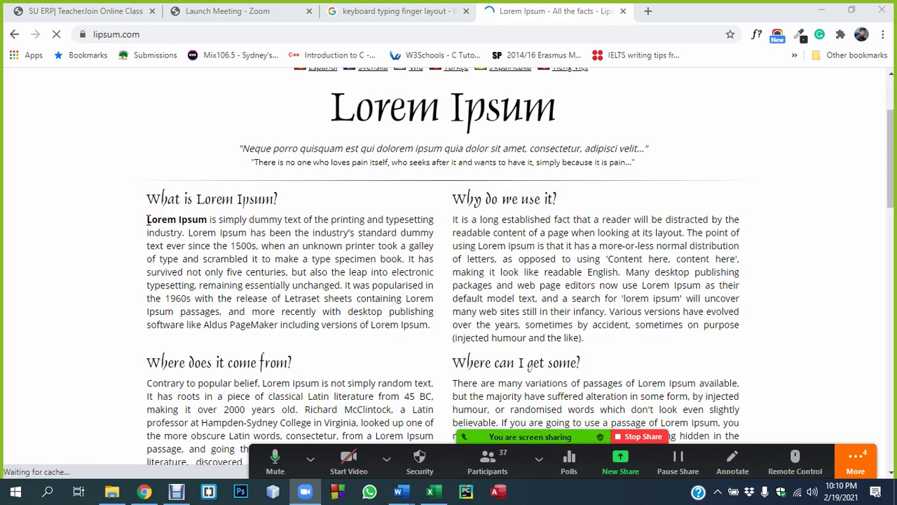
pyautogui.click(148, 220)
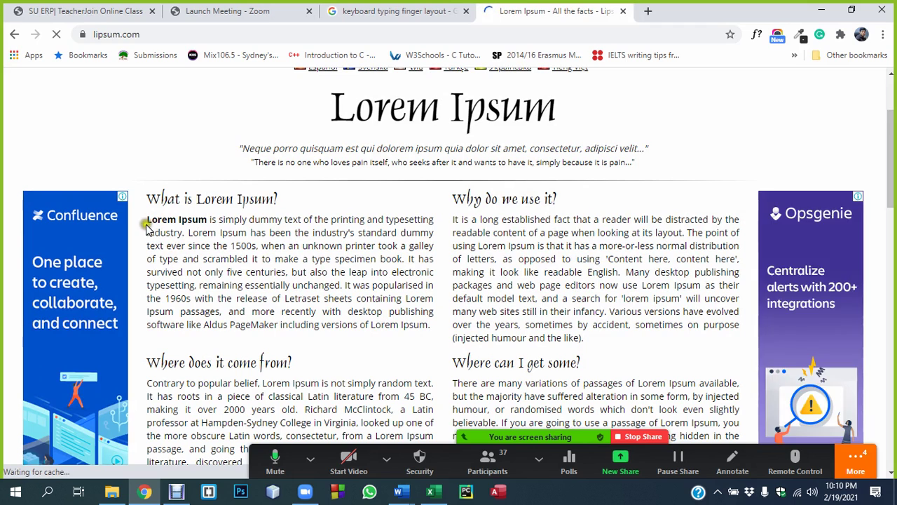
pyautogui.moveTo(148, 219)
pyautogui.mouseDown()
pyautogui.moveTo(440, 330)
pyautogui.moveTo(423, 338)
pyautogui.mouseUp()
pyautogui.hotkey('ctrl', 'c')
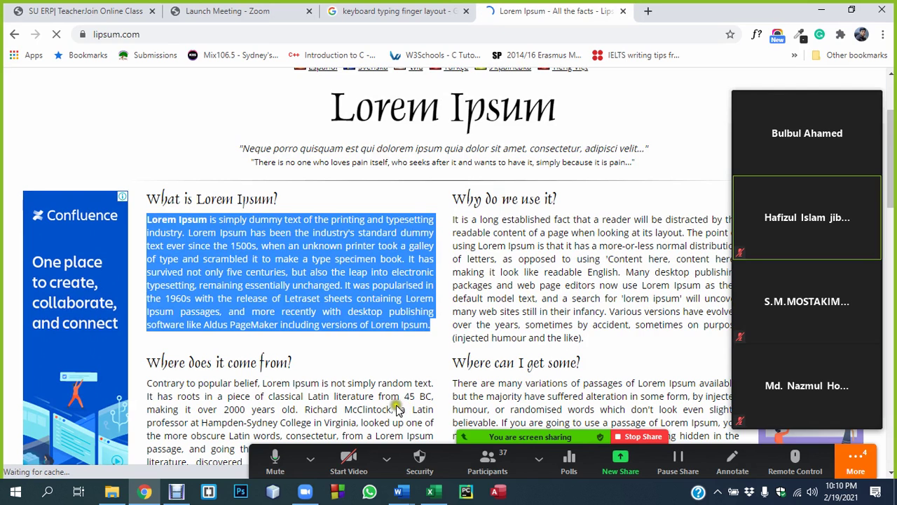
pyautogui.click(386, 459)
pyautogui.click(400, 491)
# Paste the copied Lorem Ipsum paragraph into the empty ABC.docx
pyautogui.click(464, 432)
pyautogui.click(247, 236)
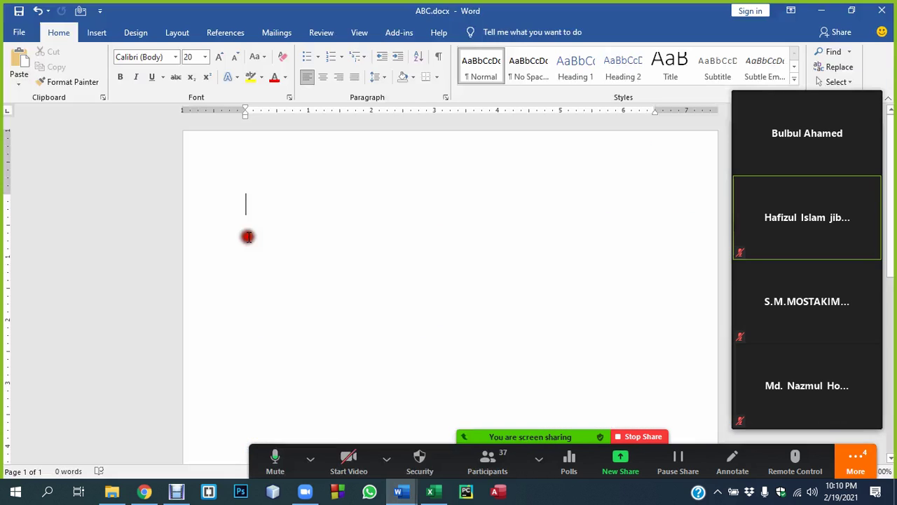
pyautogui.hotkey('ctrl', 'v')
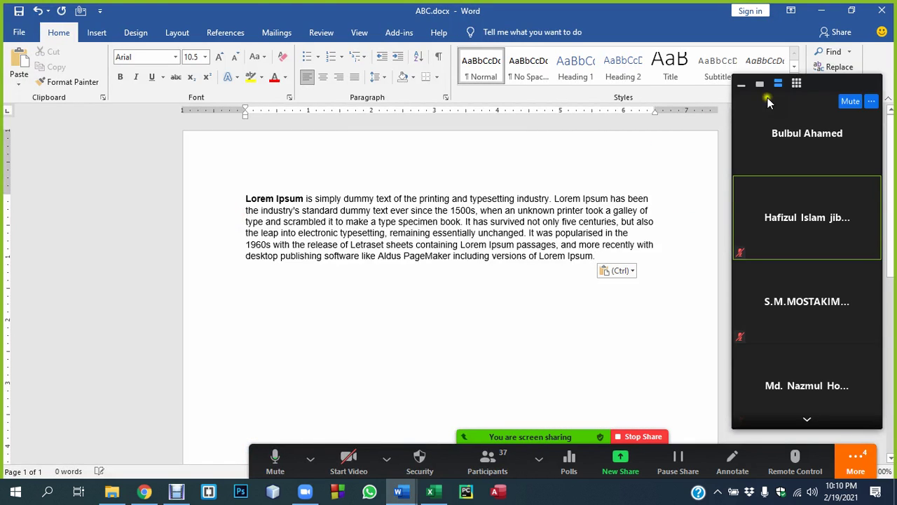
# Move the caret through the pasted paragraph, then bring lipsum.com in Chrome back to the front
pyautogui.click(742, 84)
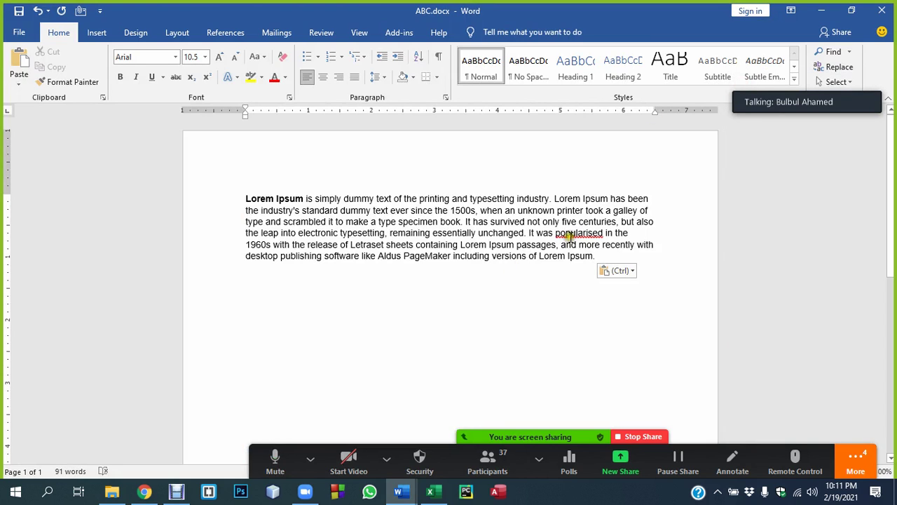
pyautogui.click(340, 202)
pyautogui.click(396, 200)
pyautogui.click(377, 220)
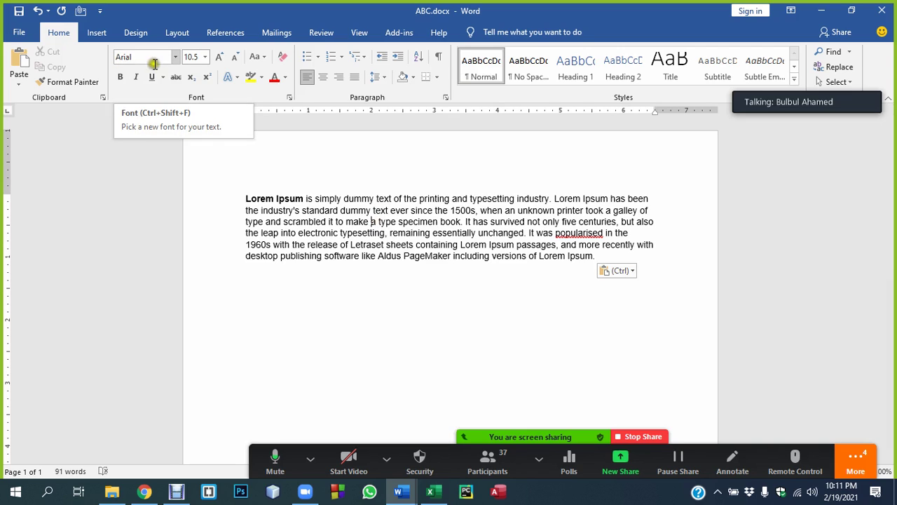
pyautogui.click(408, 221)
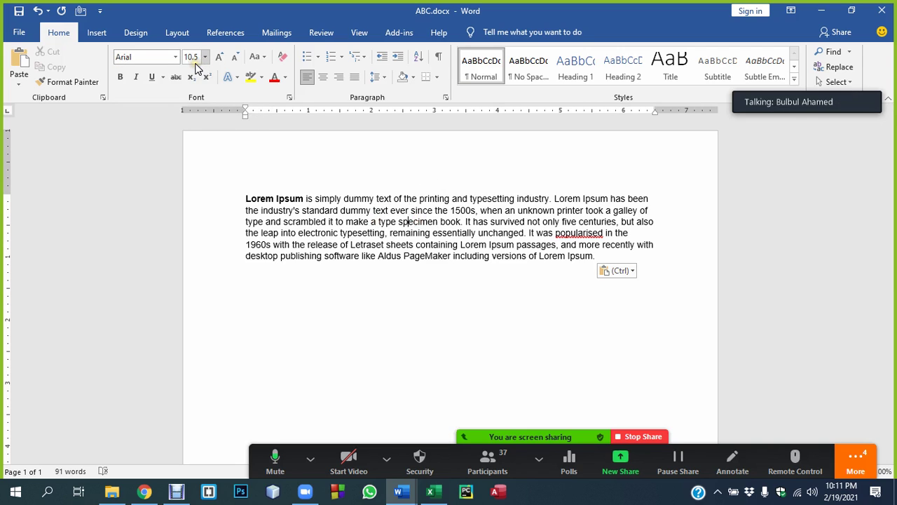
pyautogui.click(345, 193)
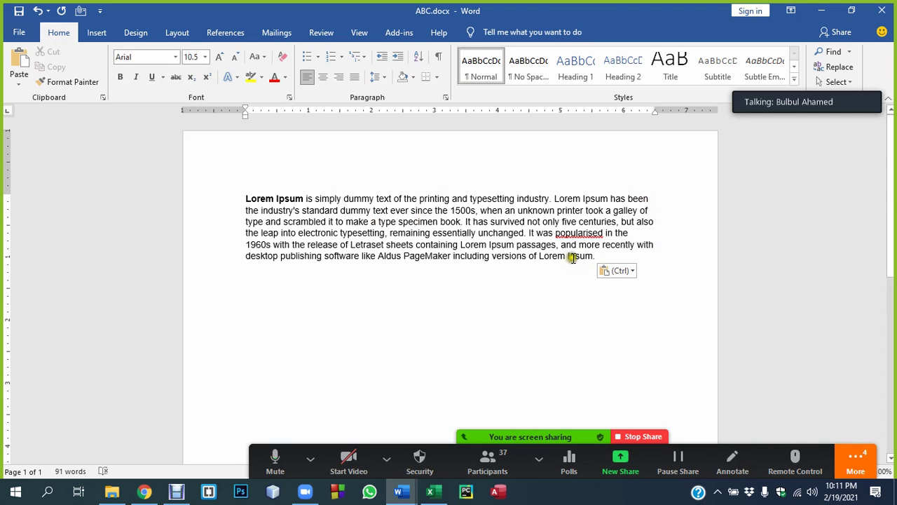
pyautogui.click(386, 459)
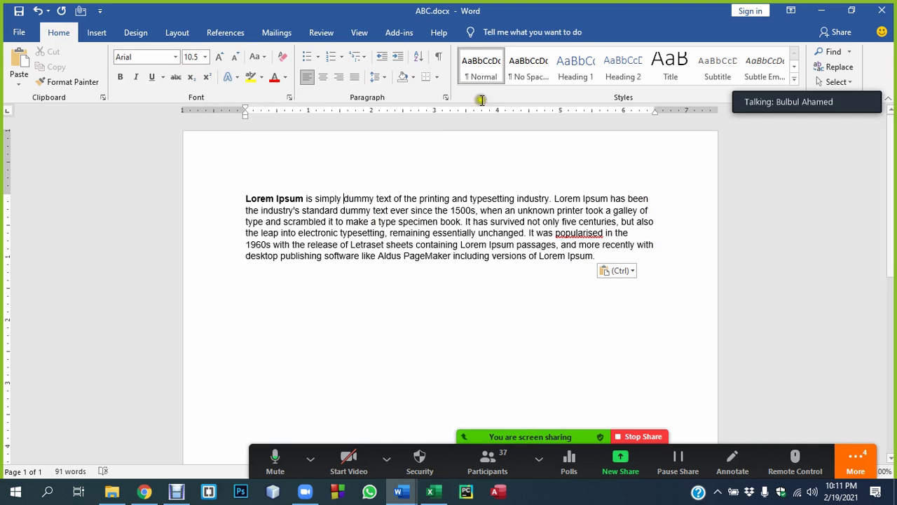
pyautogui.click(143, 495)
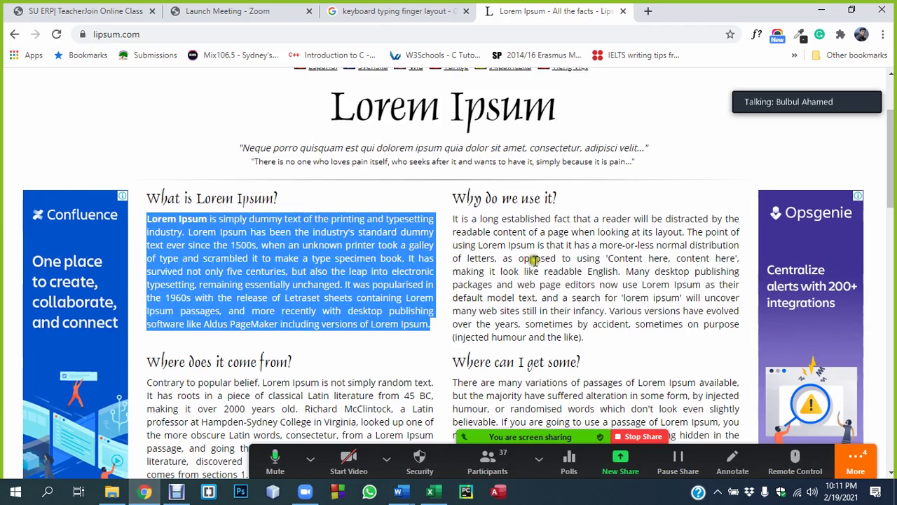
# Copy the 'Contrary to popular belief' paragraph into ABC.docx below the first paragraph
pyautogui.scroll(-2, 455, 246)
pyautogui.scroll(-1, 354, 240)
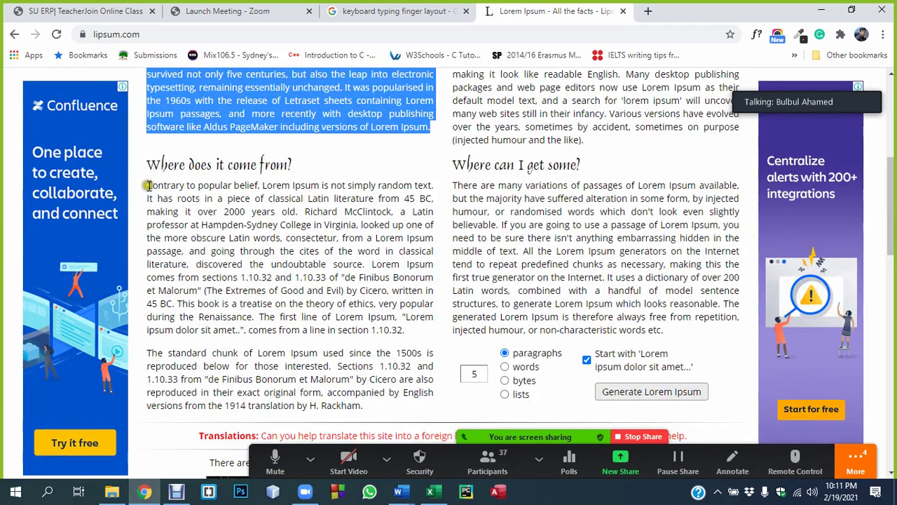
pyautogui.moveTo(149, 185); pyautogui.dragTo(404, 334)
pyautogui.hotkey('ctrl', 'c')
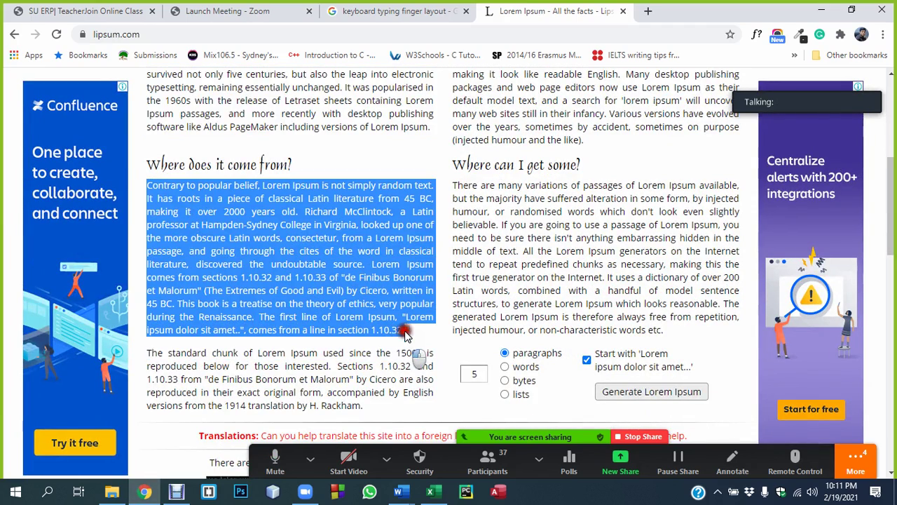
pyautogui.click(406, 492)
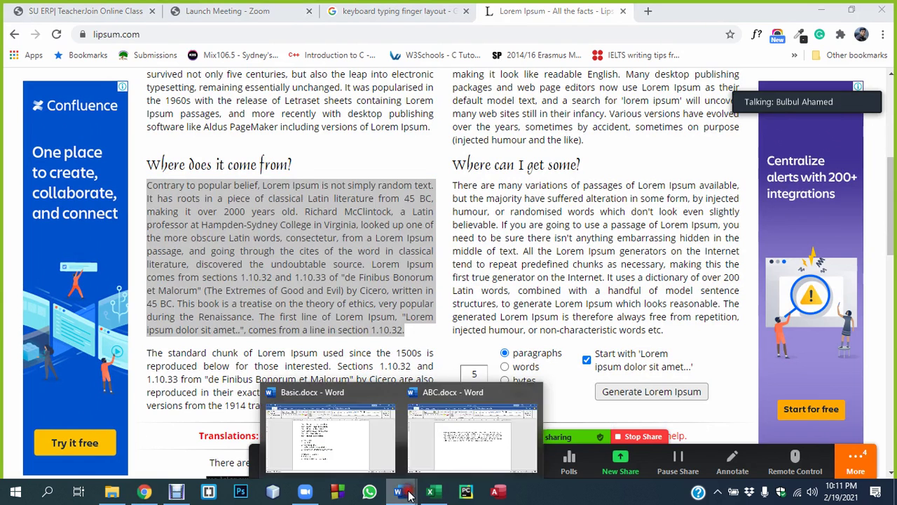
pyautogui.click(441, 456)
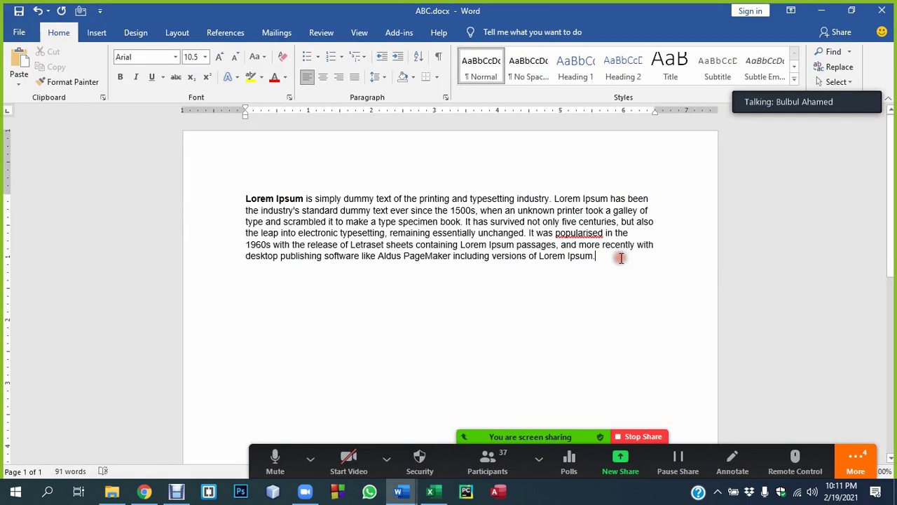
pyautogui.press('Return')
pyautogui.press('Return')
pyautogui.hotkey('ctrl', 'v')
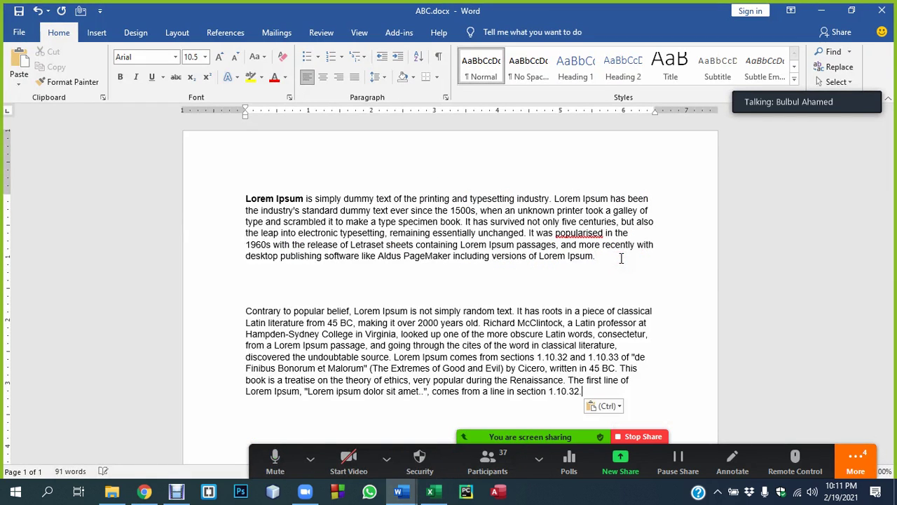
pyautogui.scroll(-3, 536, 294)
pyautogui.press('Return')
pyautogui.press('Return')
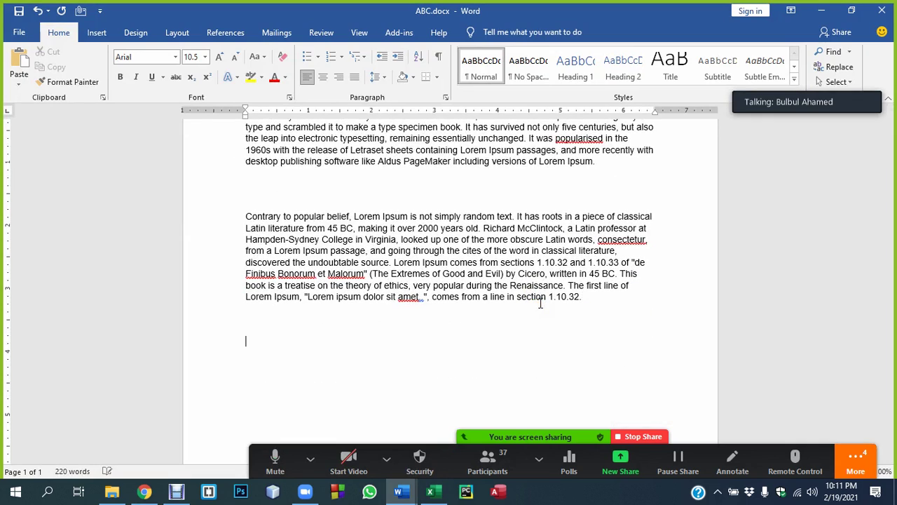
# Copy the 'Where can I get some?' paragraph from lipsum.com into ABC.docx
pyautogui.click(311, 459)
pyautogui.click(145, 492)
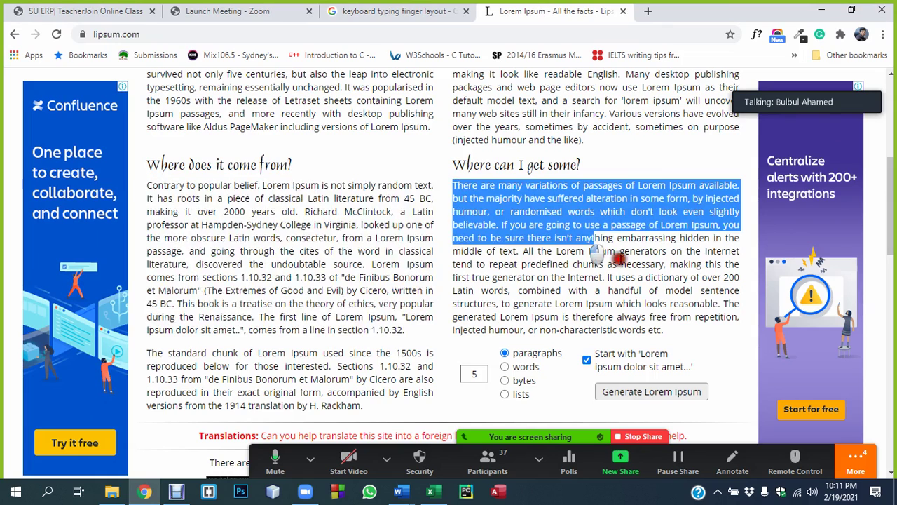
pyautogui.moveTo(455, 187); pyautogui.dragTo(666, 331)
pyautogui.hotkey('ctrl', 'c')
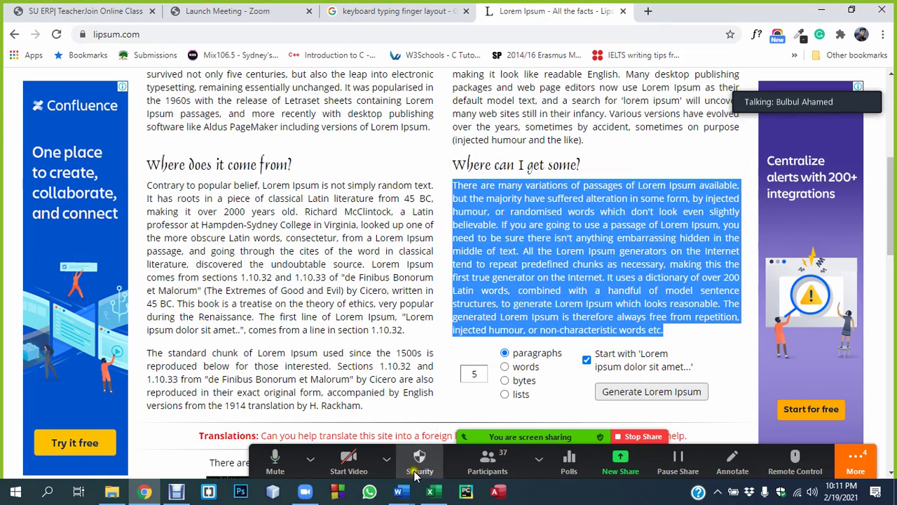
pyautogui.click(399, 492)
pyautogui.click(455, 457)
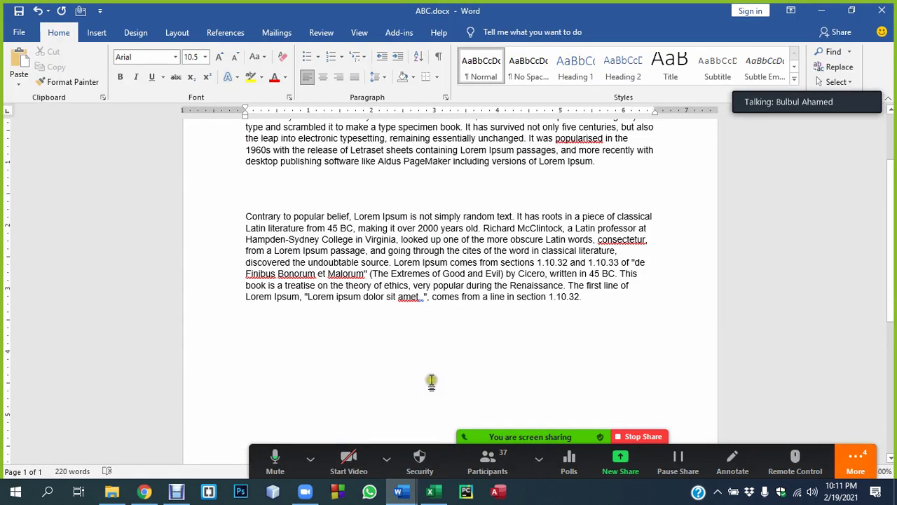
pyautogui.hotkey('ctrl', 'v')
# Delete the stray blank line between paragraphs and start a new line after the last one
pyautogui.scroll(1, 487, 235)
pyautogui.scroll(1, 488, 235)
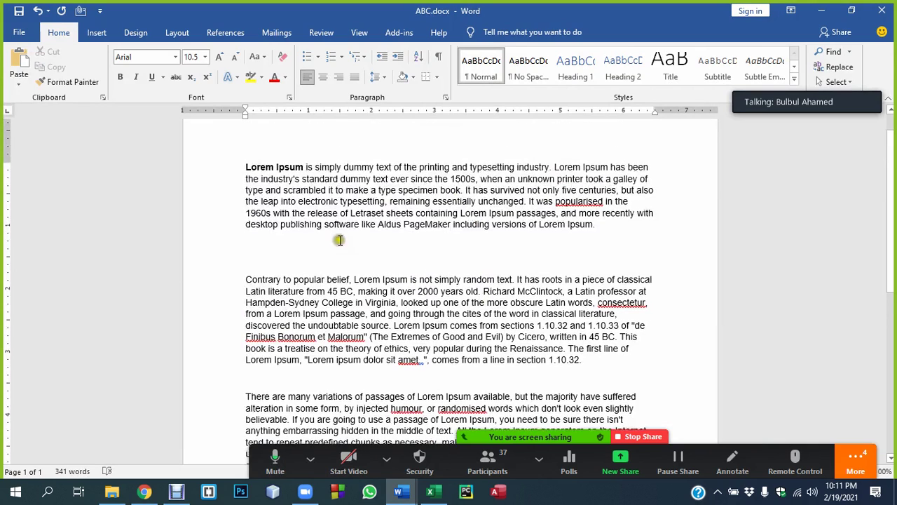
pyautogui.click(302, 253)
pyautogui.press('BackSpace')
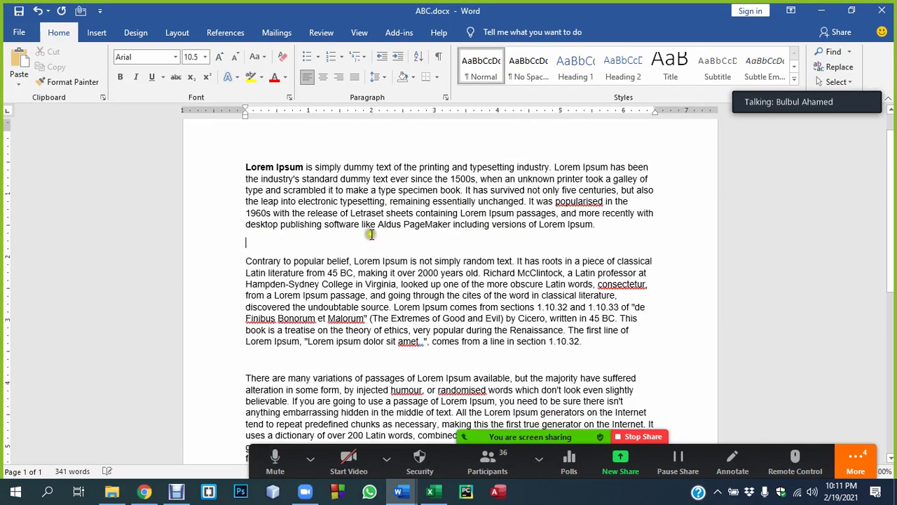
pyautogui.scroll(-2, 385, 232)
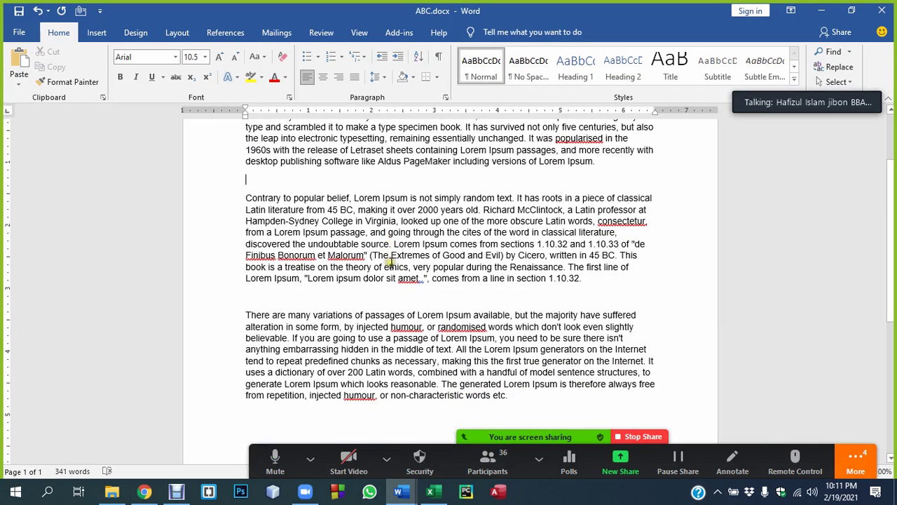
pyautogui.scroll(-2, 384, 262)
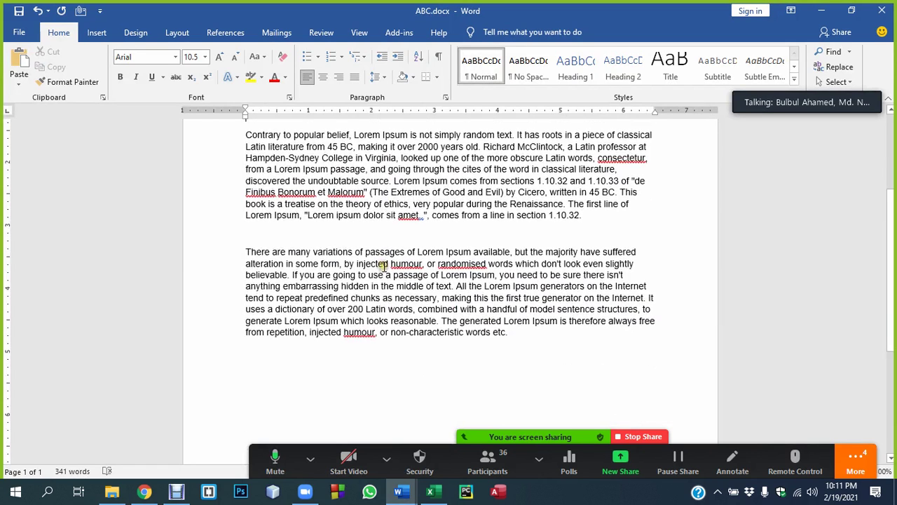
pyautogui.click(534, 334)
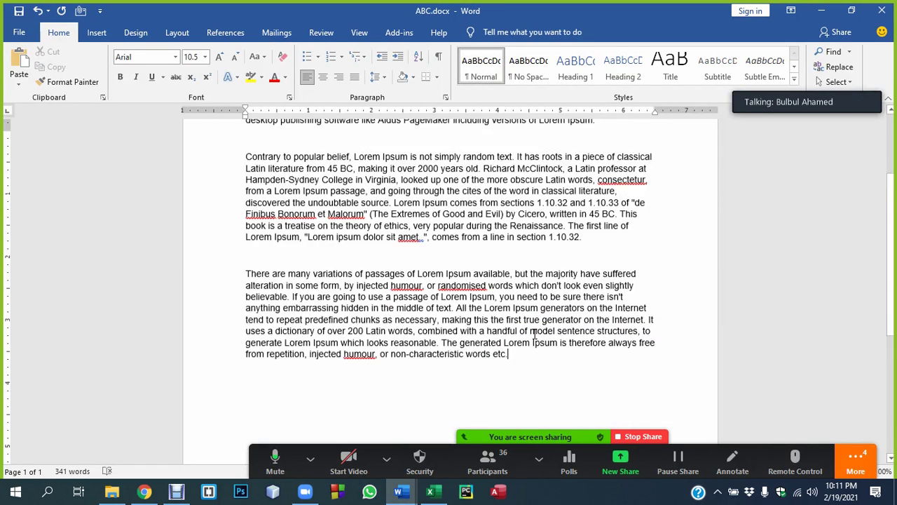
pyautogui.scroll(2, 540, 334)
pyautogui.scroll(-3, 550, 333)
pyautogui.press('Return')
pyautogui.press('Tab')
pyautogui.press('Tab')
pyautogui.press('Return')
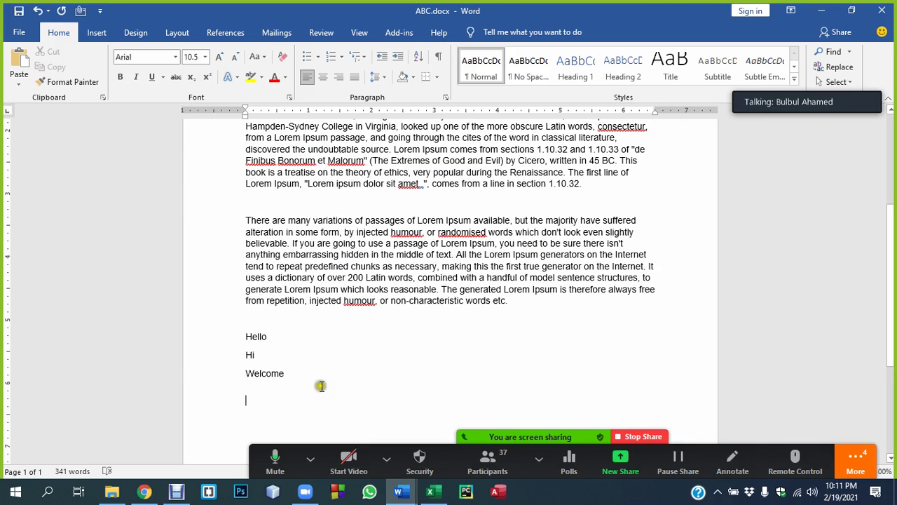
pyautogui.moveTo(319, 383); pyautogui.dragTo(237, 335)
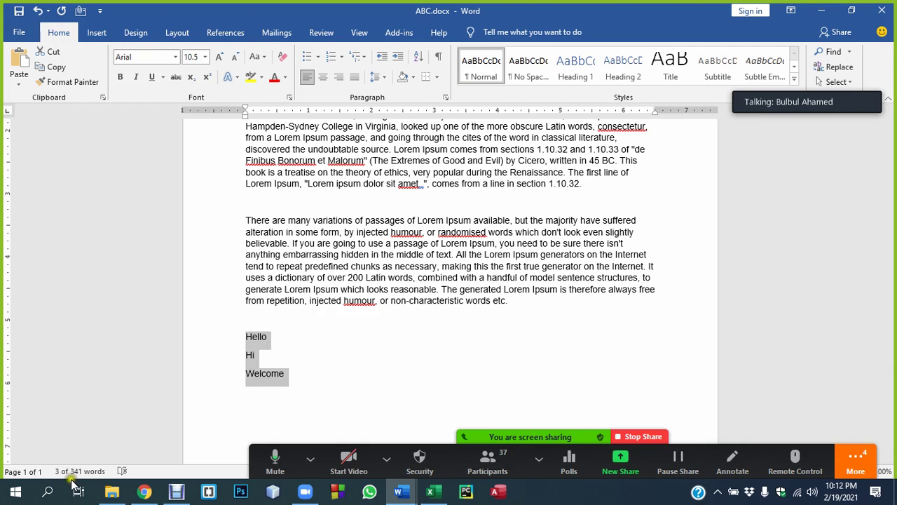
pyautogui.rightClick(258, 463)
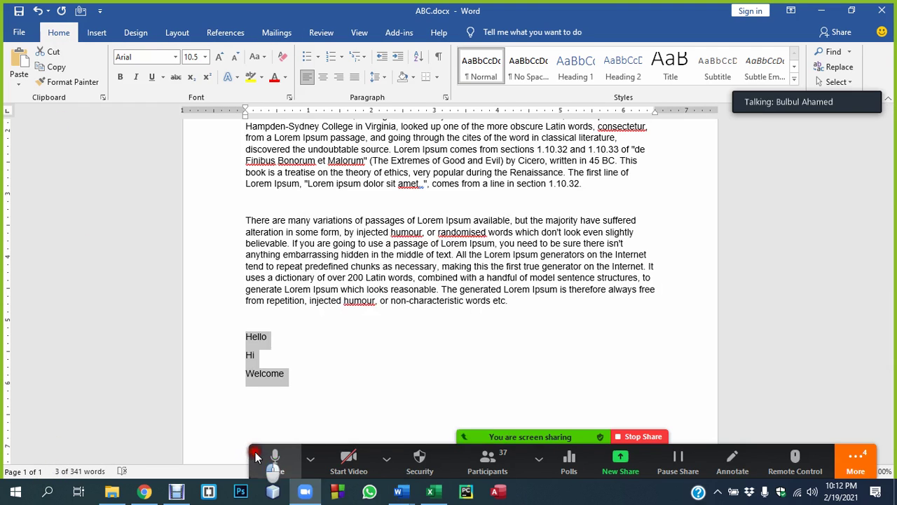
pyautogui.moveTo(255, 458)
pyautogui.mouseDown()
pyautogui.moveTo(259, 347)
pyautogui.moveTo(246, 445)
pyautogui.mouseUp()
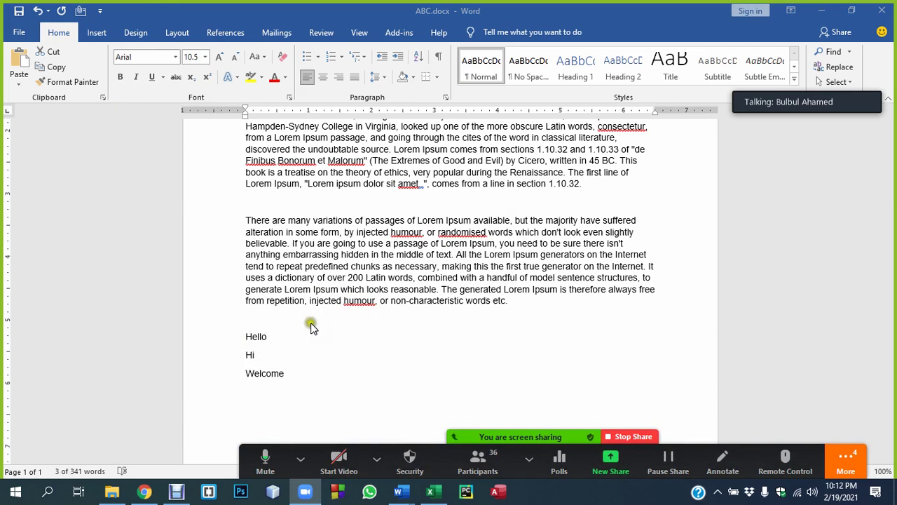
pyautogui.tripleClick(295, 347)
pyautogui.rightClick(262, 347)
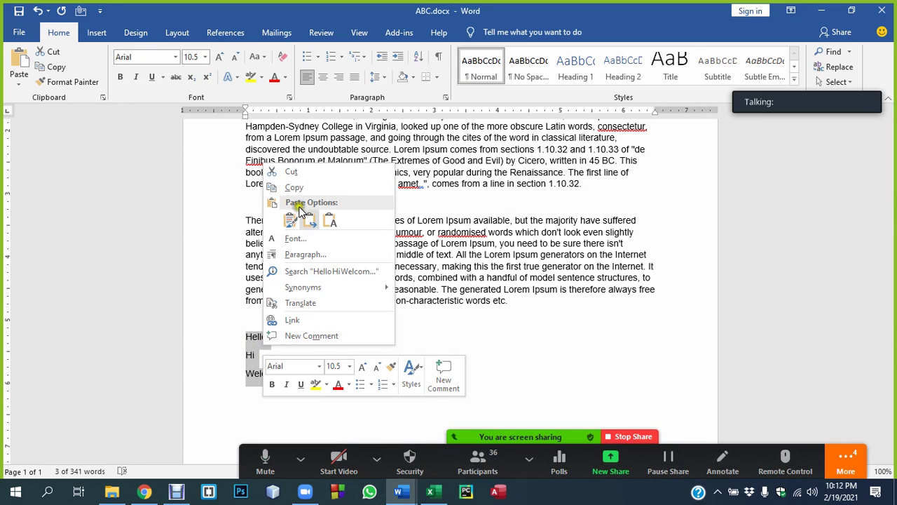
pyautogui.click(543, 343)
pyautogui.moveTo(302, 373); pyautogui.dragTo(245, 335)
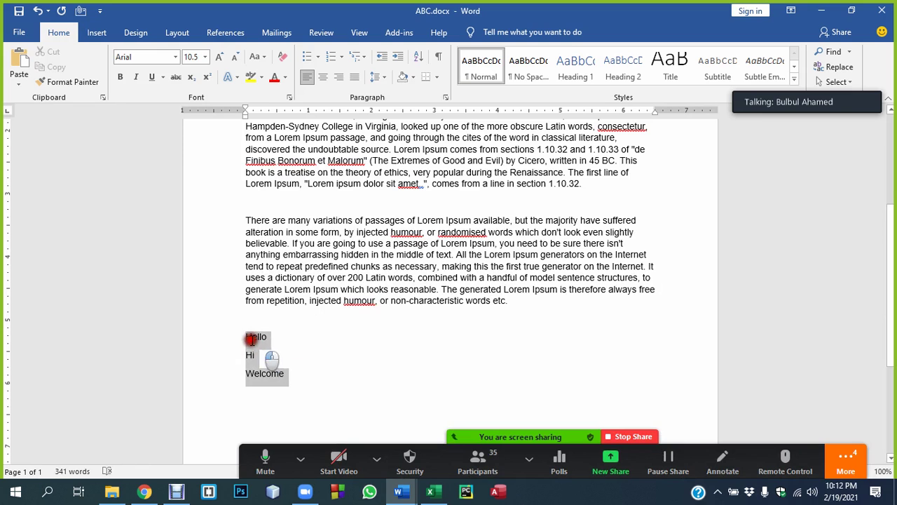
pyautogui.press('F12')
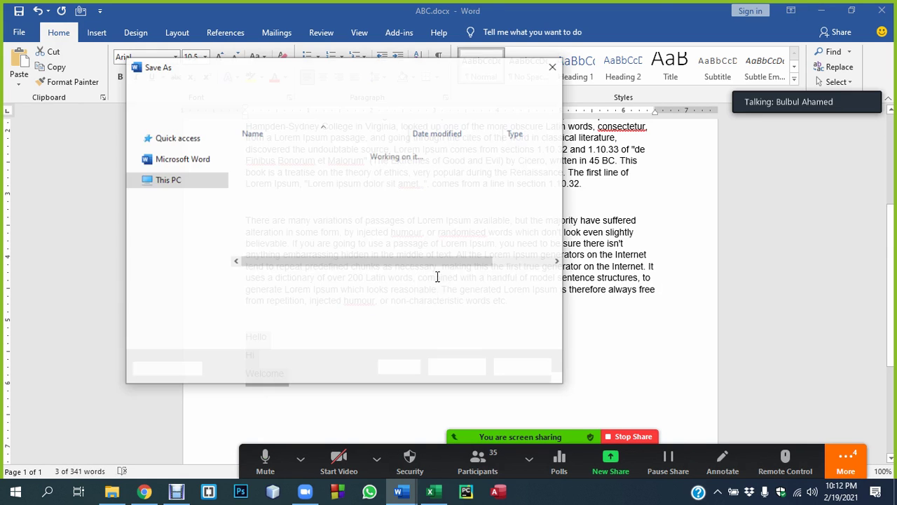
pyautogui.press('Escape')
pyautogui.click(344, 356)
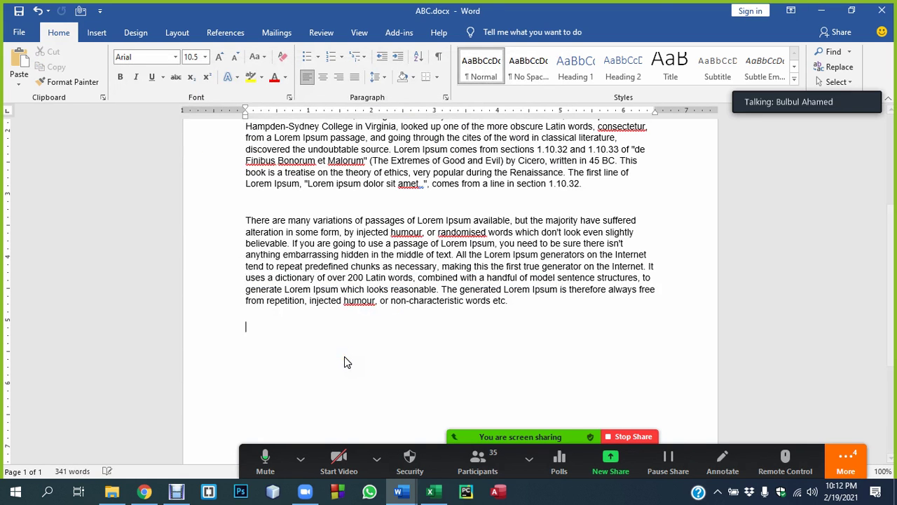
pyautogui.scroll(5, 468, 263)
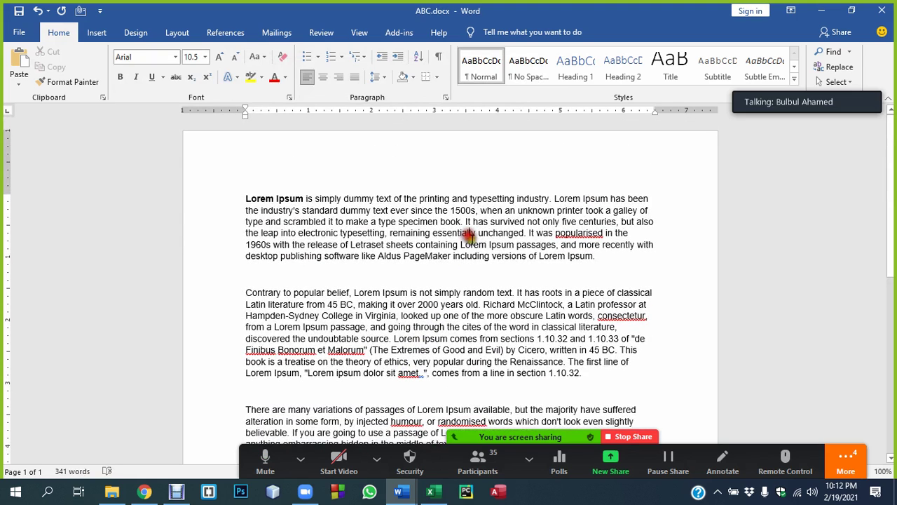
pyautogui.click(471, 233)
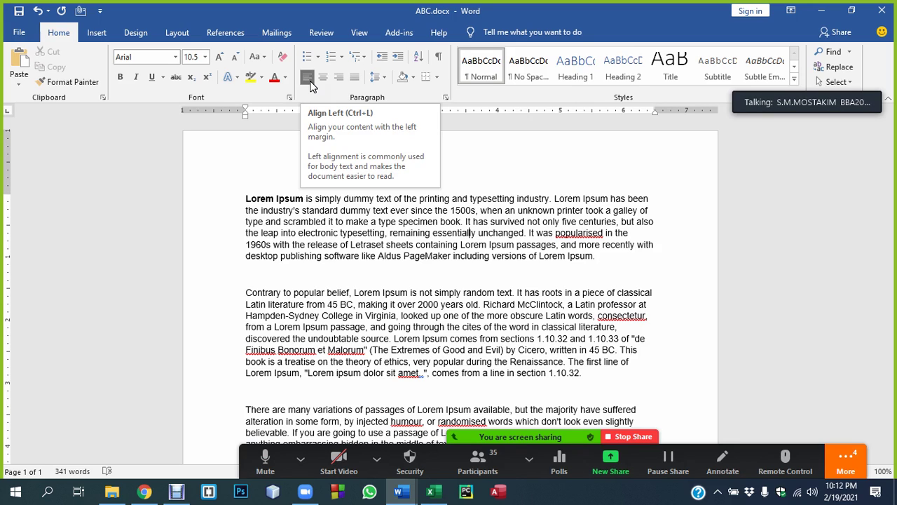
pyautogui.click(312, 83)
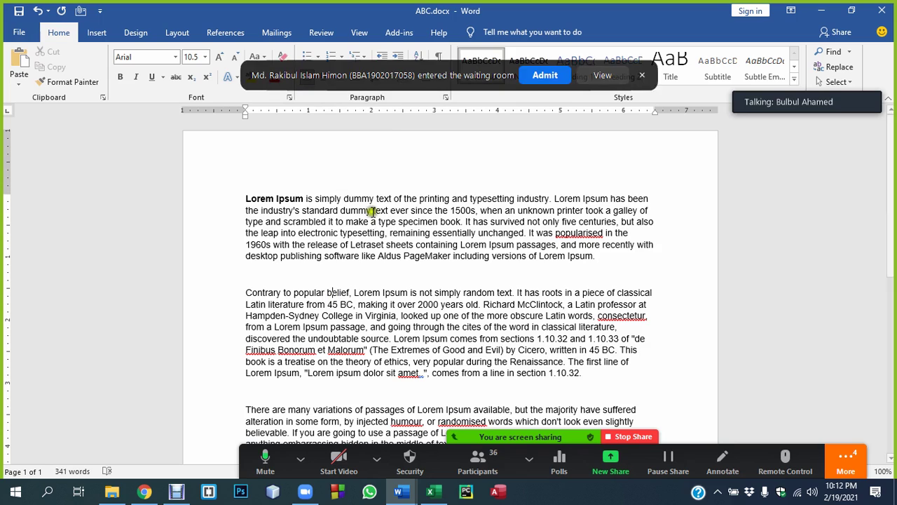
pyautogui.scroll(-2, 420, 337)
pyautogui.scroll(-1, 421, 336)
pyautogui.click(543, 75)
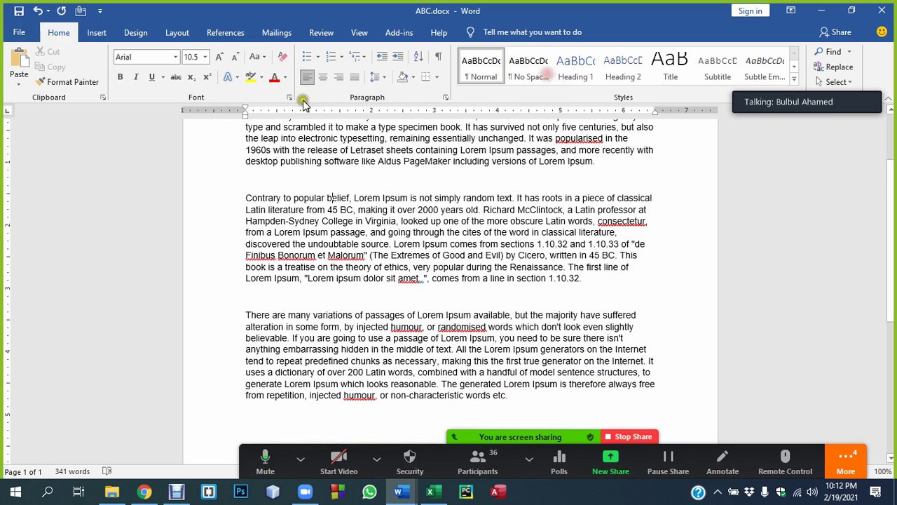
pyautogui.scroll(3, 410, 201)
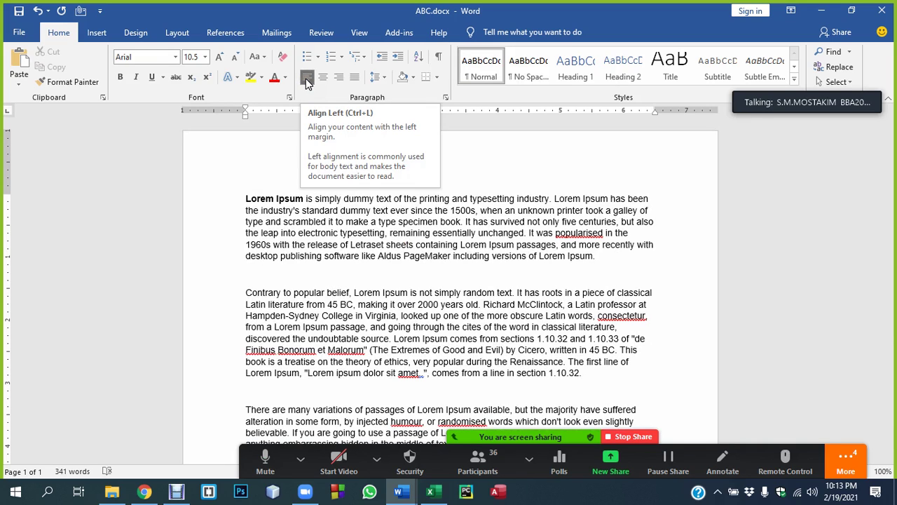
pyautogui.click(507, 79)
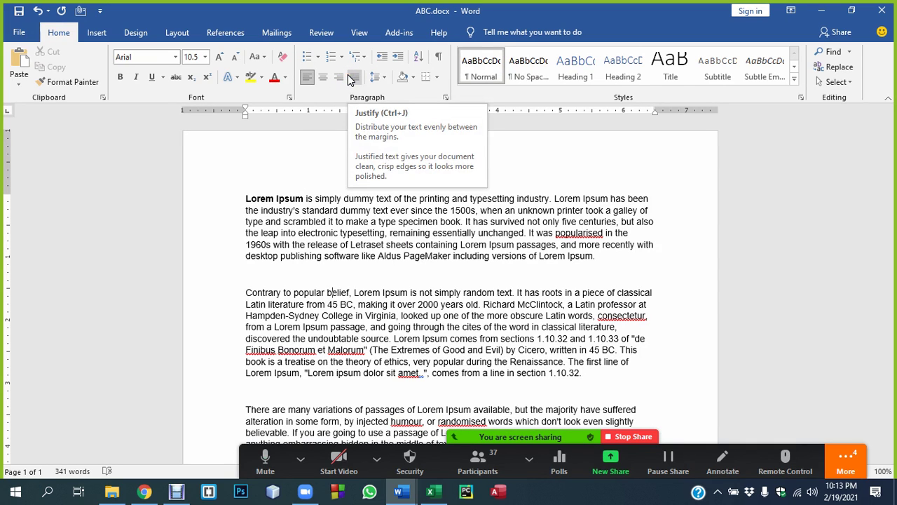
pyautogui.click(348, 78)
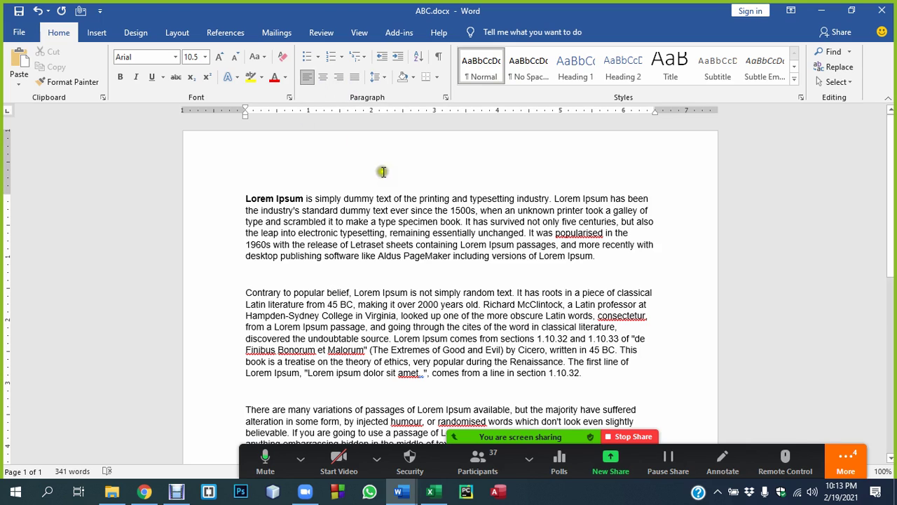
pyautogui.scroll(-5, 421, 344)
pyautogui.scroll(4, 396, 316)
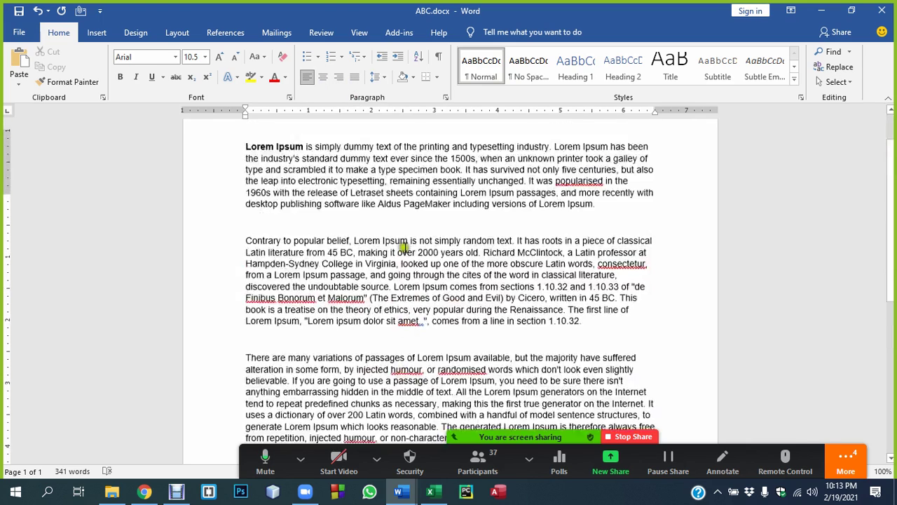
# Copy the 'The standard chunk of Lorem Ipsum' paragraph from lipsum.com
pyautogui.click(144, 491)
pyautogui.scroll(-3, 463, 214)
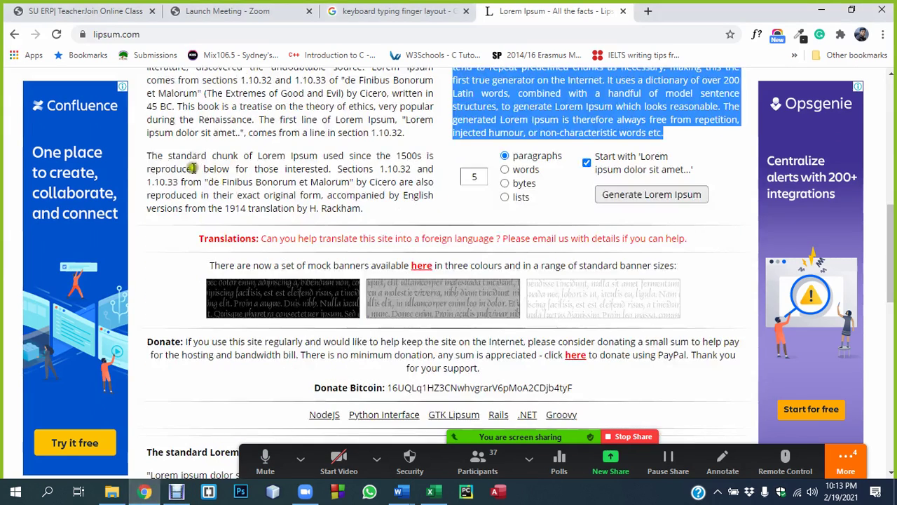
pyautogui.moveTo(145, 155)
pyautogui.mouseDown()
pyautogui.moveTo(298, 183)
pyautogui.moveTo(364, 209)
pyautogui.mouseUp()
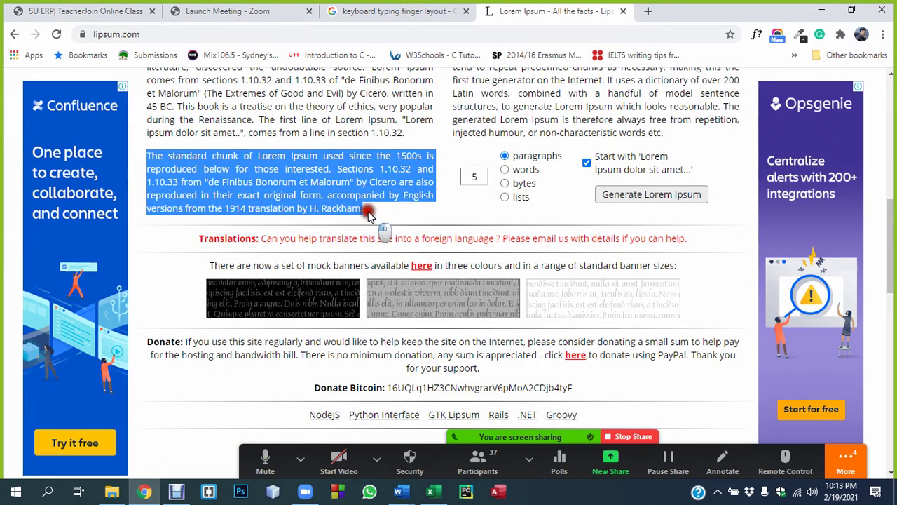
# Paste it onto the empty line after the last paragraph of ABC.docx
pyautogui.click(402, 493)
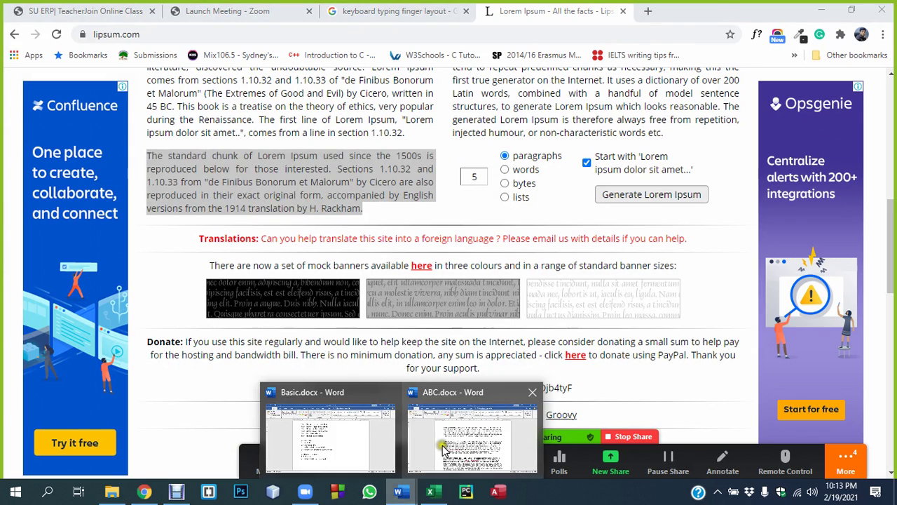
pyautogui.click(410, 463)
pyautogui.scroll(-5, 403, 350)
pyautogui.click(286, 311)
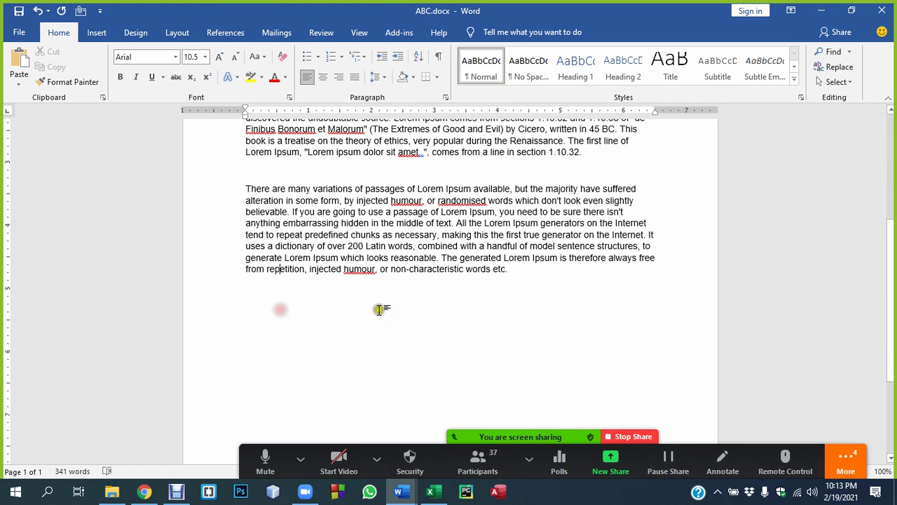
pyautogui.hotkey('ctrl', 'v')
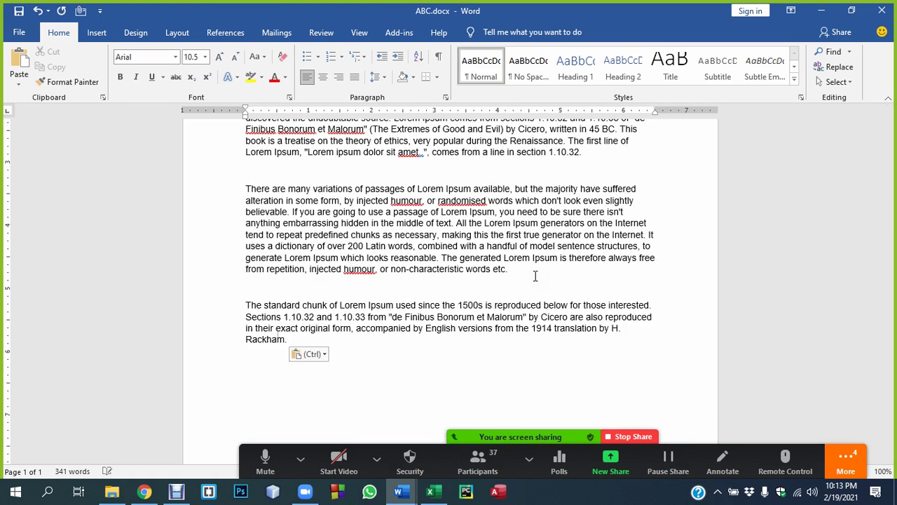
pyautogui.scroll(5, 532, 280)
pyautogui.scroll(1, 531, 285)
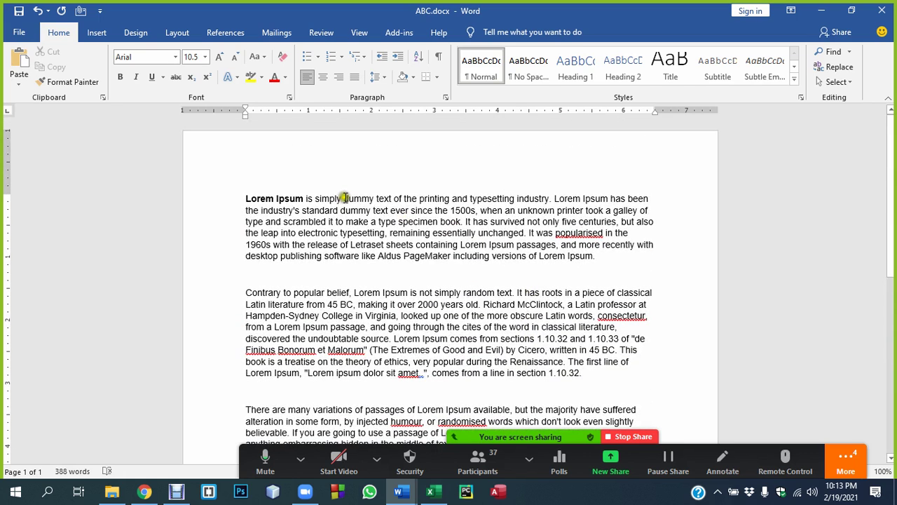
# Justify the first paragraph
pyautogui.moveTo(258, 193); pyautogui.dragTo(600, 270)
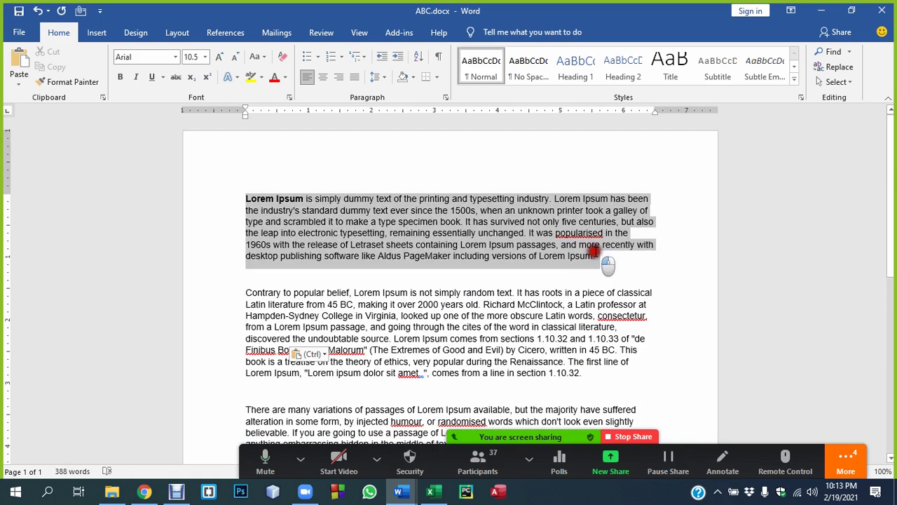
pyautogui.click(501, 256)
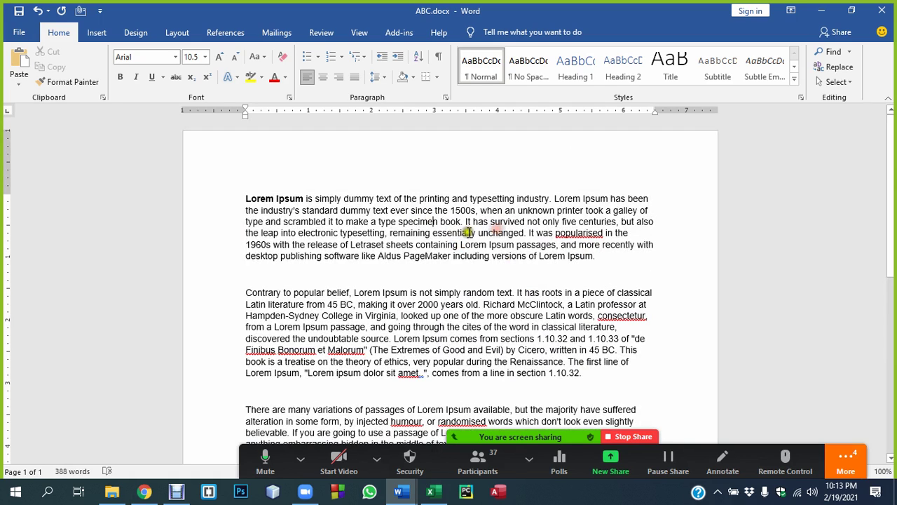
pyautogui.click(354, 76)
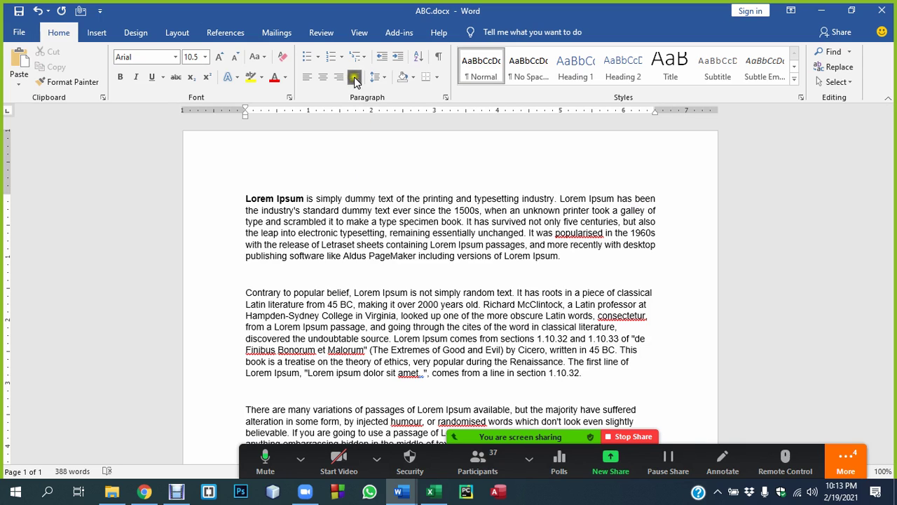
# Select the whole second paragraph and right-align it
pyautogui.click(412, 316)
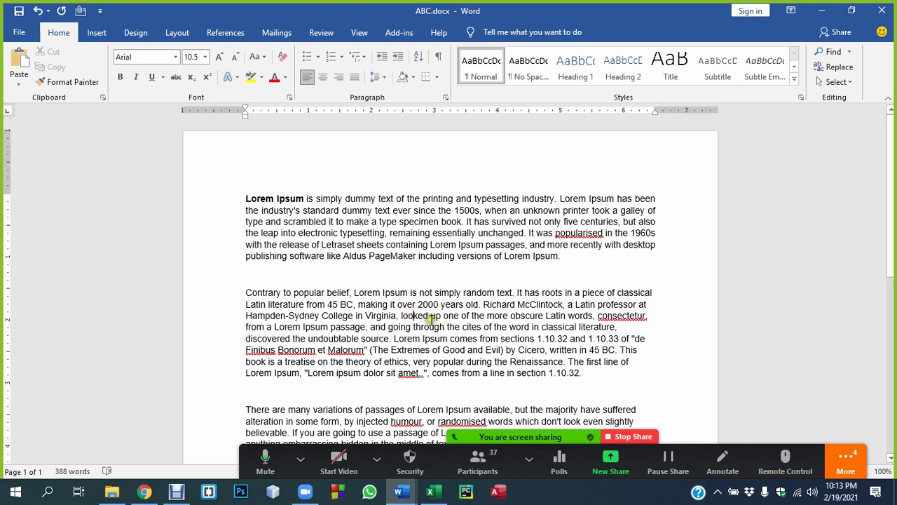
pyautogui.moveTo(294, 293); pyautogui.dragTo(503, 351)
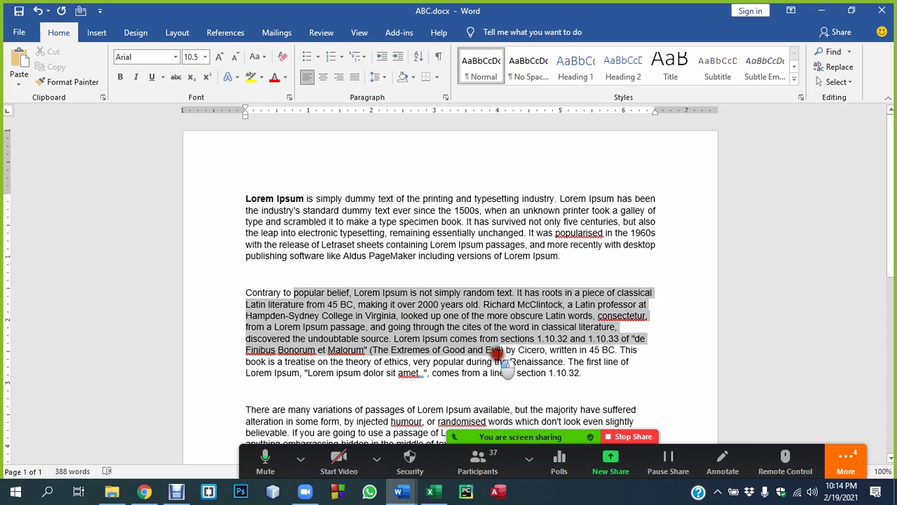
pyautogui.click(442, 350)
pyautogui.scroll(-1, 364, 306)
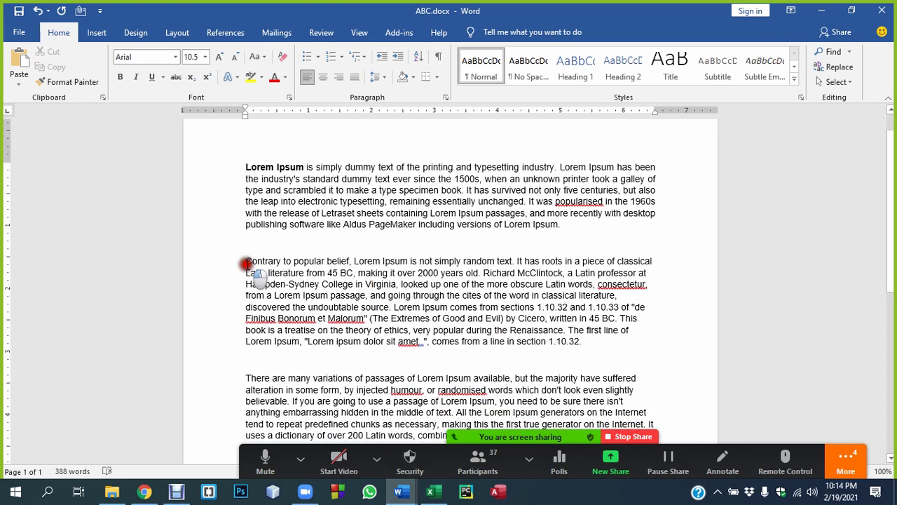
pyautogui.moveTo(245, 262); pyautogui.dragTo(576, 336)
pyautogui.click(356, 269)
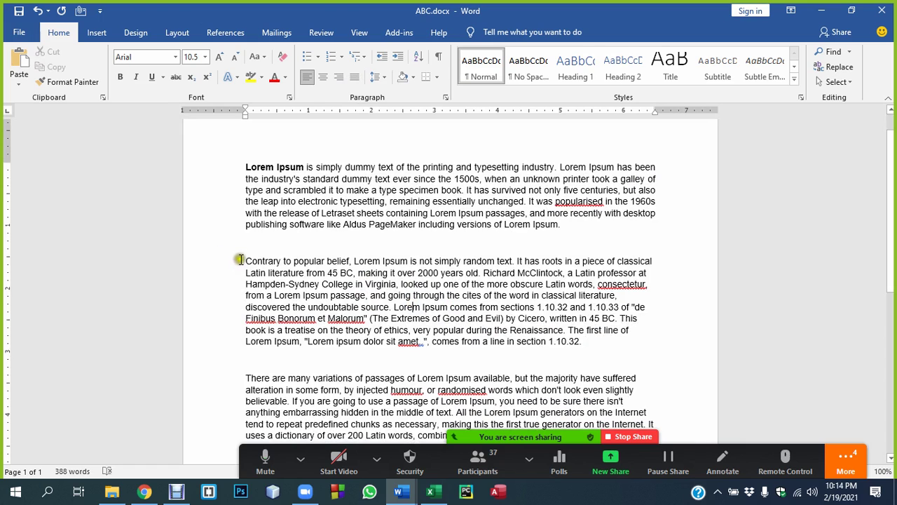
pyautogui.moveTo(246, 261); pyautogui.dragTo(623, 337)
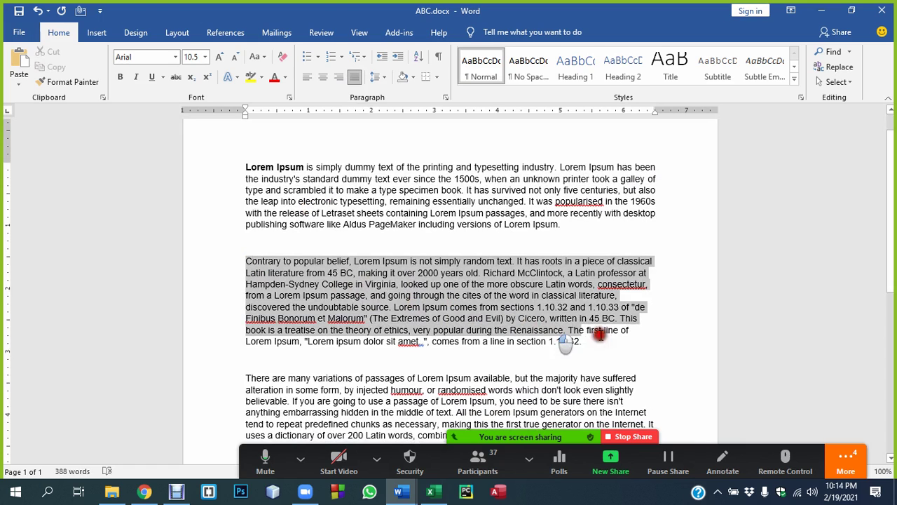
pyautogui.click(355, 78)
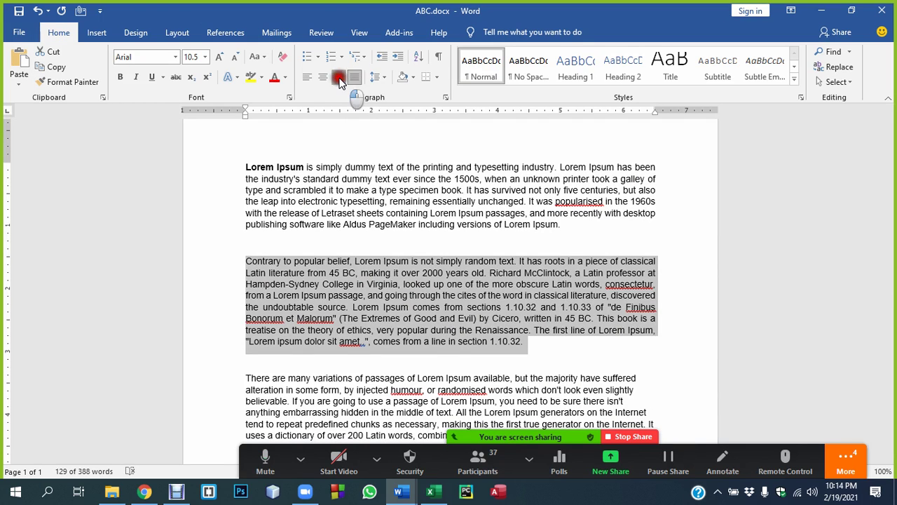
pyautogui.click(338, 77)
pyautogui.click(657, 284)
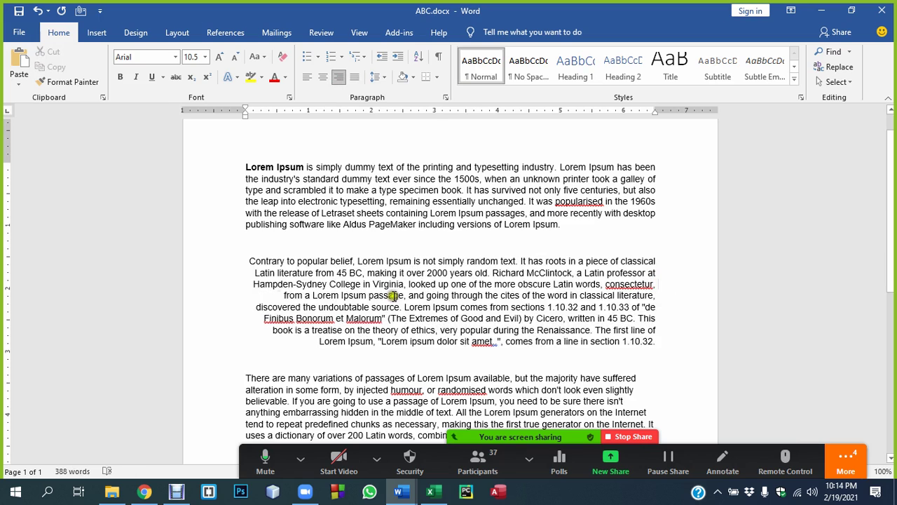
# Centre the third paragraph, leaving the fourth left-aligned
pyautogui.click(520, 295)
pyautogui.scroll(-2, 373, 298)
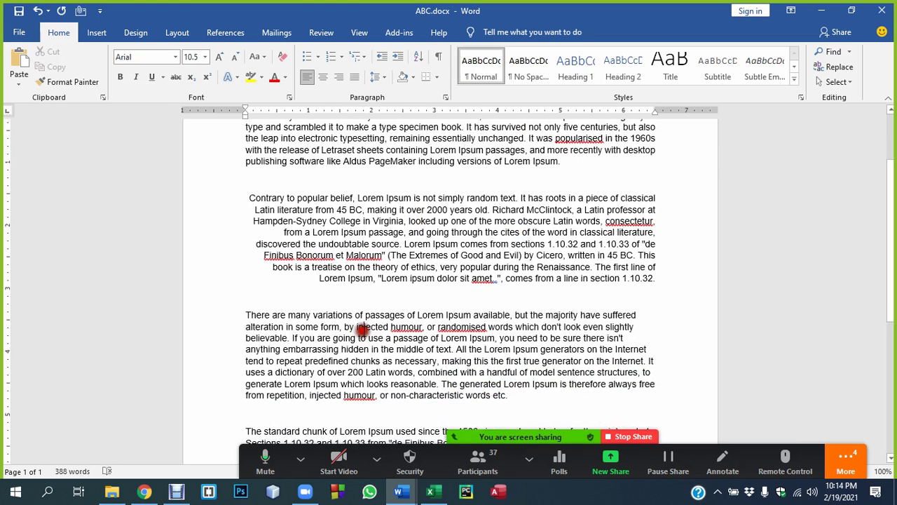
pyautogui.click(362, 327)
pyautogui.click(321, 79)
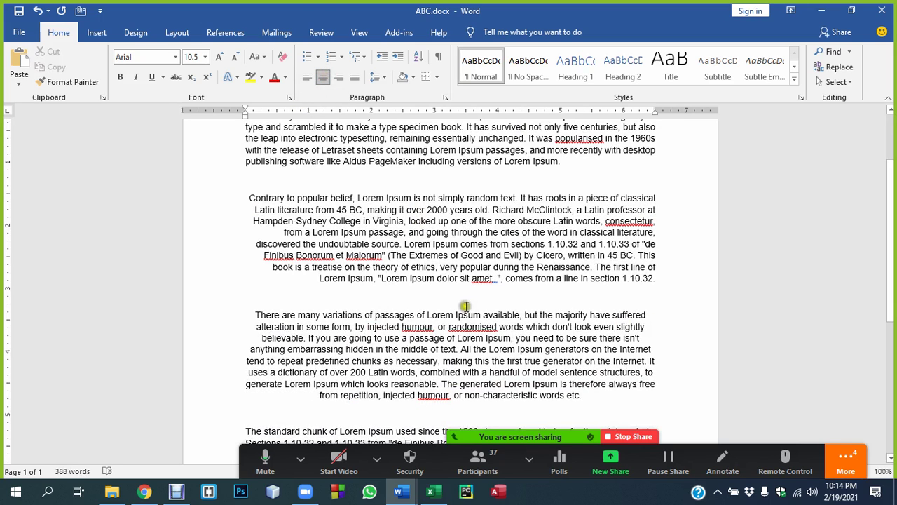
pyautogui.scroll(-2, 396, 351)
pyautogui.click(395, 368)
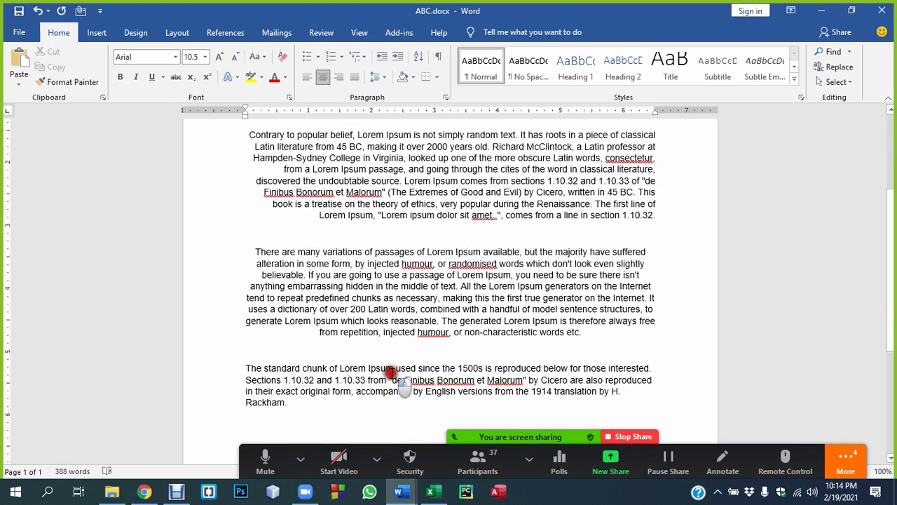
# Select lines across the four paragraphs, then clear the selection and return to the first
pyautogui.scroll(1, 489, 295)
pyautogui.scroll(2, 488, 294)
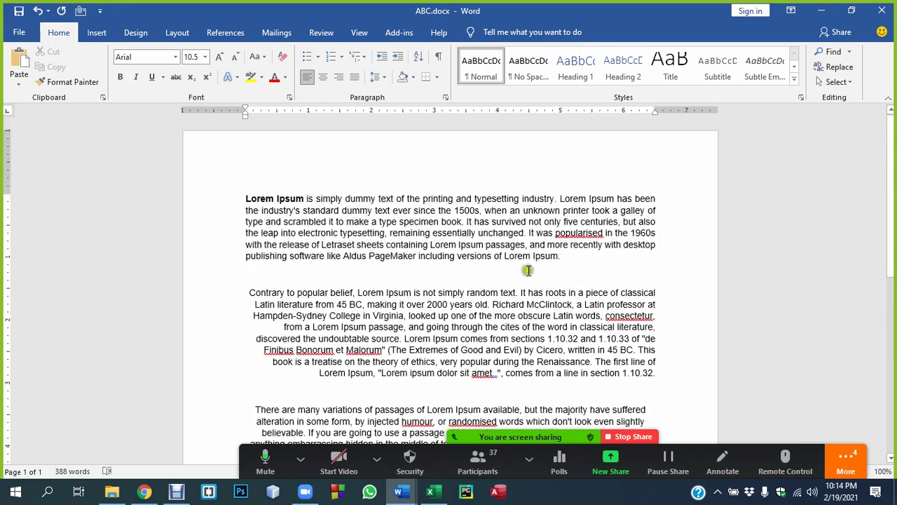
pyautogui.moveTo(456, 210); pyautogui.dragTo(525, 246)
pyautogui.scroll(-2, 463, 240)
pyautogui.moveTo(440, 229); pyautogui.dragTo(617, 275)
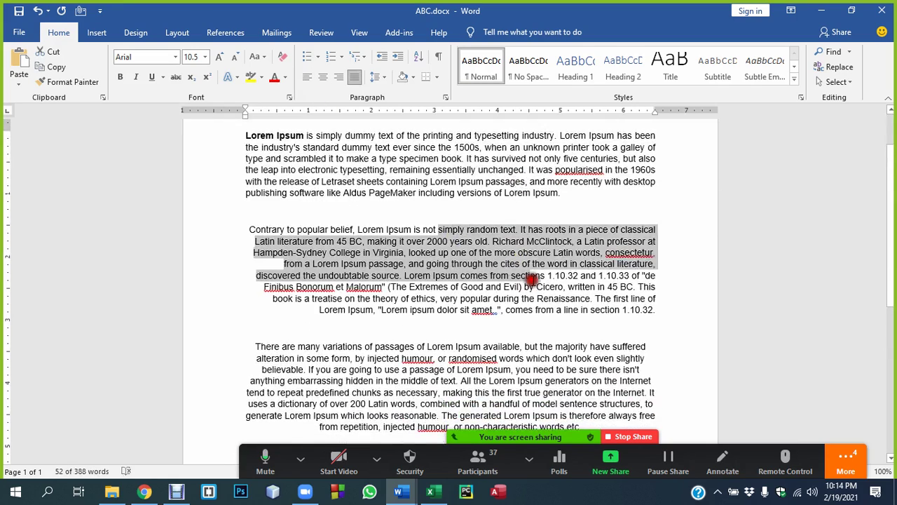
pyautogui.scroll(-2, 393, 301)
pyautogui.moveTo(384, 307); pyautogui.dragTo(468, 344)
pyautogui.scroll(-2, 468, 343)
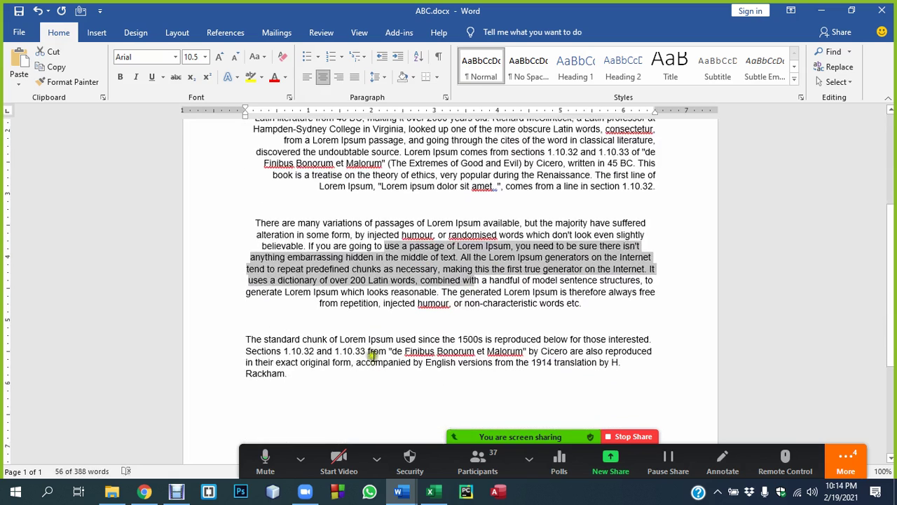
pyautogui.moveTo(355, 348); pyautogui.dragTo(392, 364)
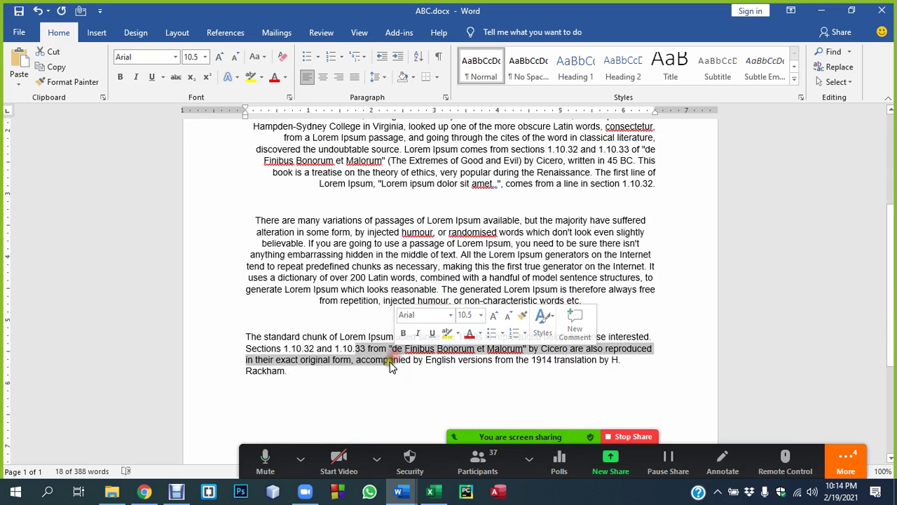
pyautogui.click(342, 256)
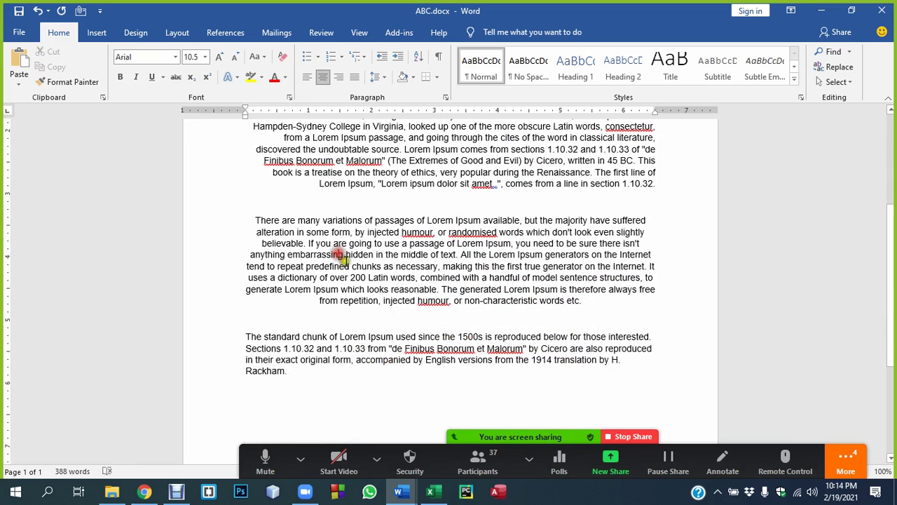
pyautogui.scroll(4, 346, 266)
pyautogui.scroll(2, 347, 265)
pyautogui.click(380, 223)
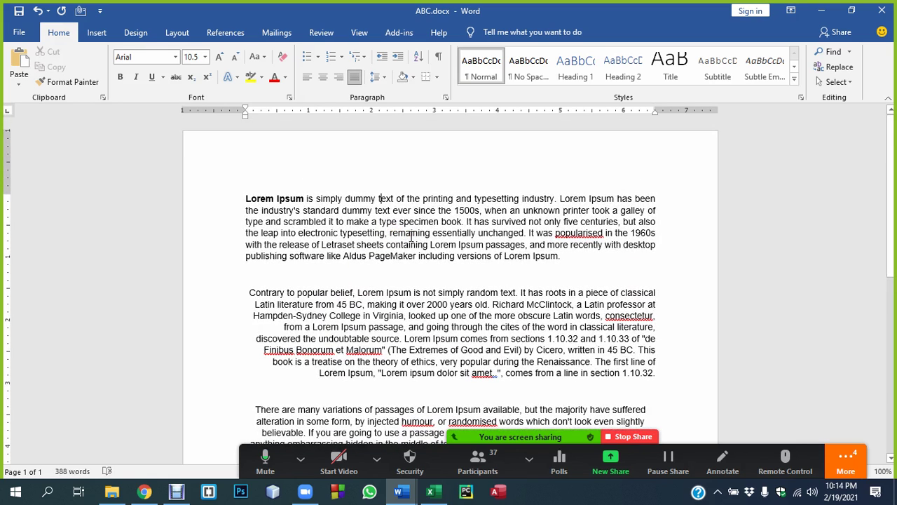
# Select the first paragraph of ABC.docx from its start
pyautogui.press('Down')
pyautogui.press('Up')
pyautogui.press('Up')
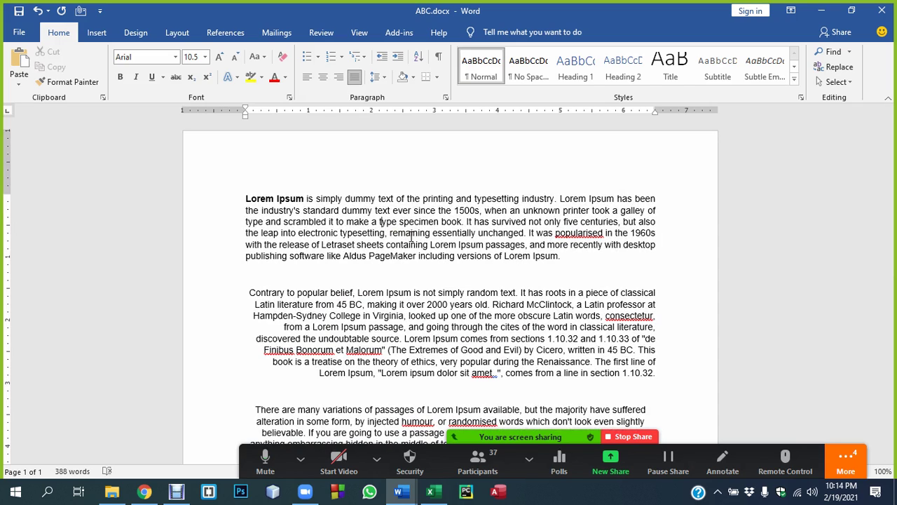
pyautogui.press('Home')
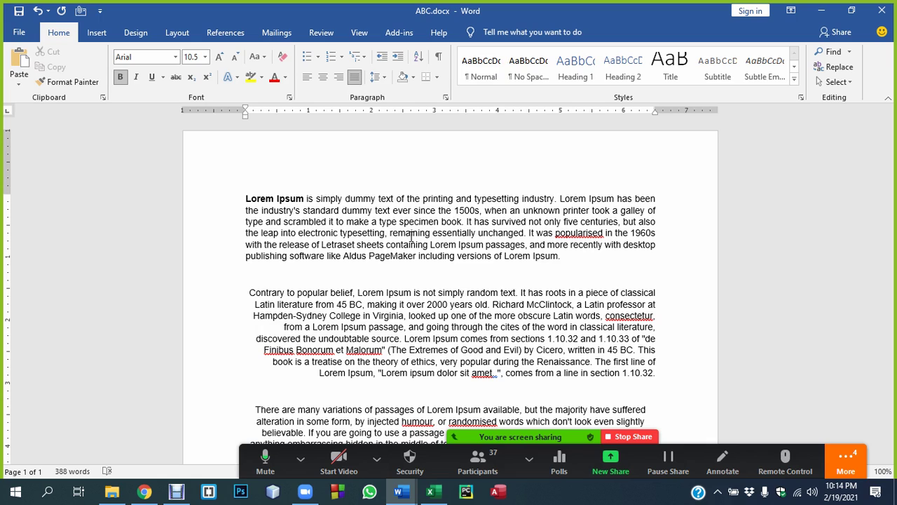
pyautogui.hotkey('shift', 'Down')
pyautogui.hotkey('shift', 'Down')
pyautogui.hotkey('shift', 'Down')
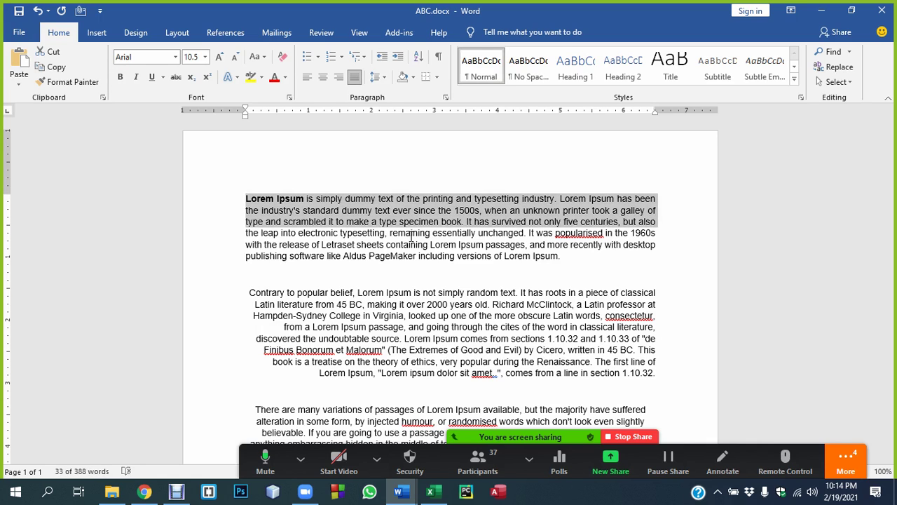
pyautogui.hotkey('shift', 'Down')
pyautogui.hotkey('shift', 'Down')
pyautogui.hotkey('shift', 'Down')
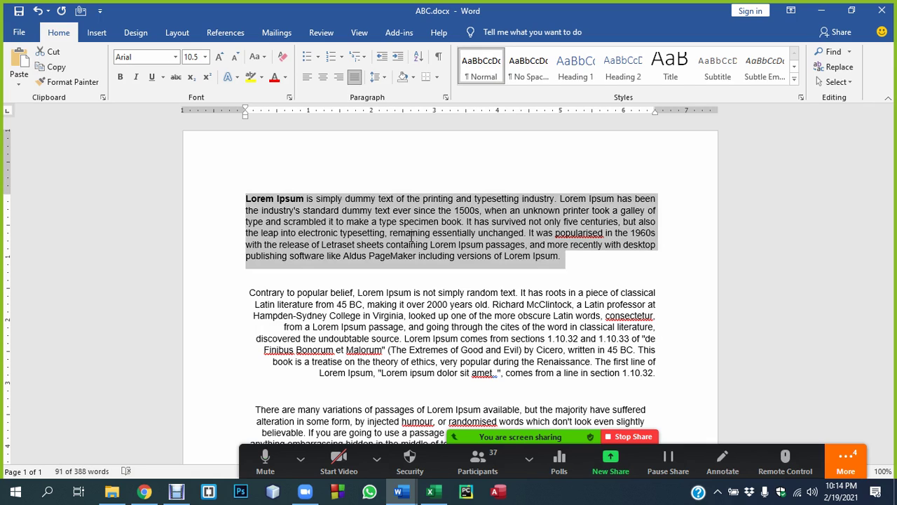
# Cycle it through left, right and justified, leave it centred, then show open Word documents
pyautogui.hotkey('ctrl', 'l')
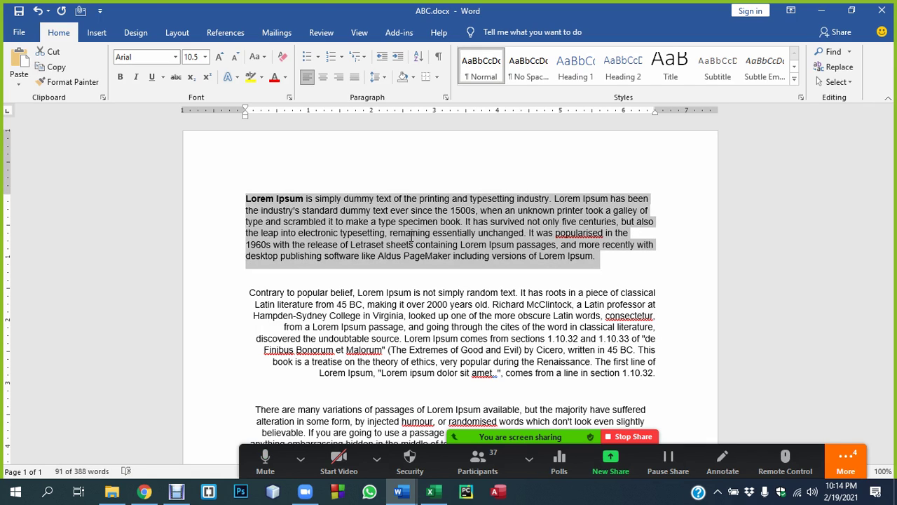
pyautogui.hotkey('ctrl', 'r')
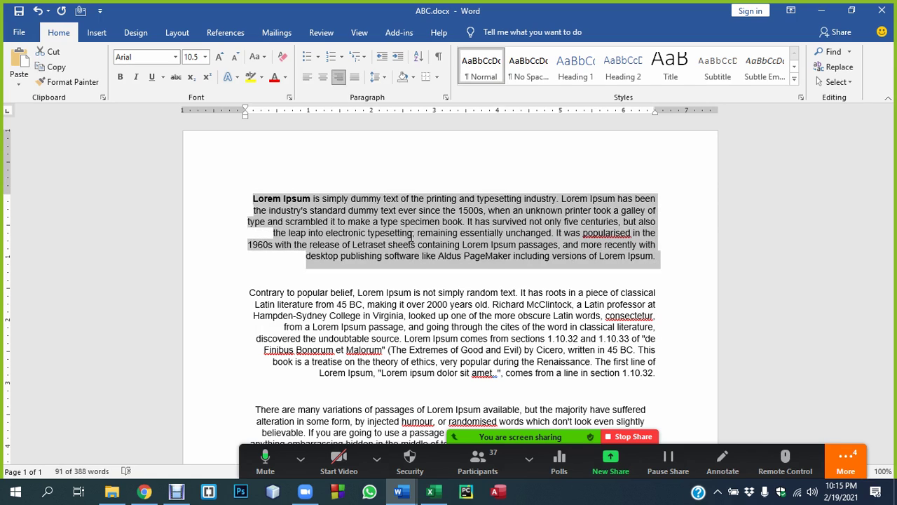
pyautogui.hotkey('ctrl', 'j')
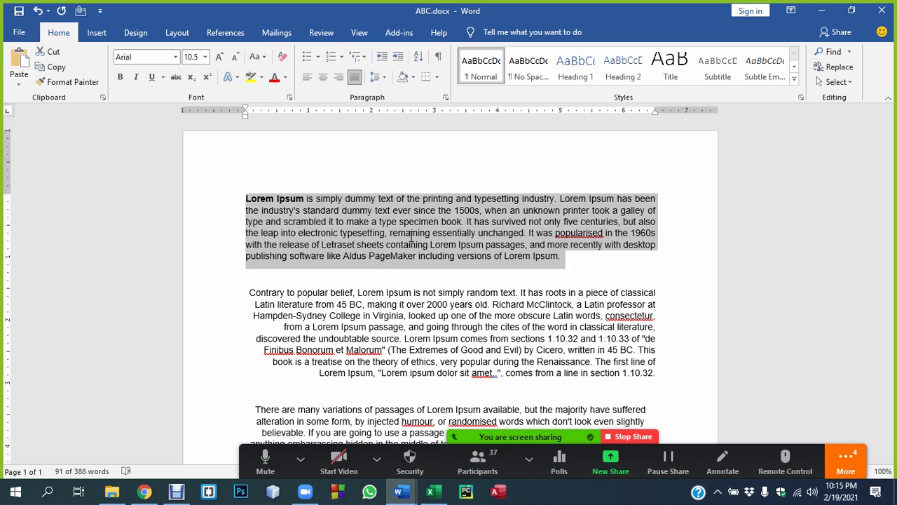
pyautogui.hotkey('ctrl', 'e')
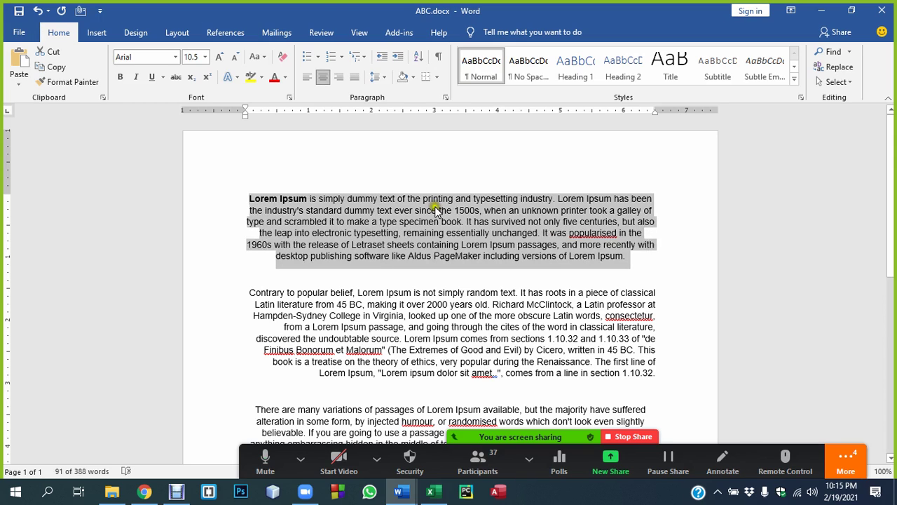
pyautogui.click(399, 492)
# In Basic.docx, add a new line below the underline shortcut entry
pyautogui.click(326, 438)
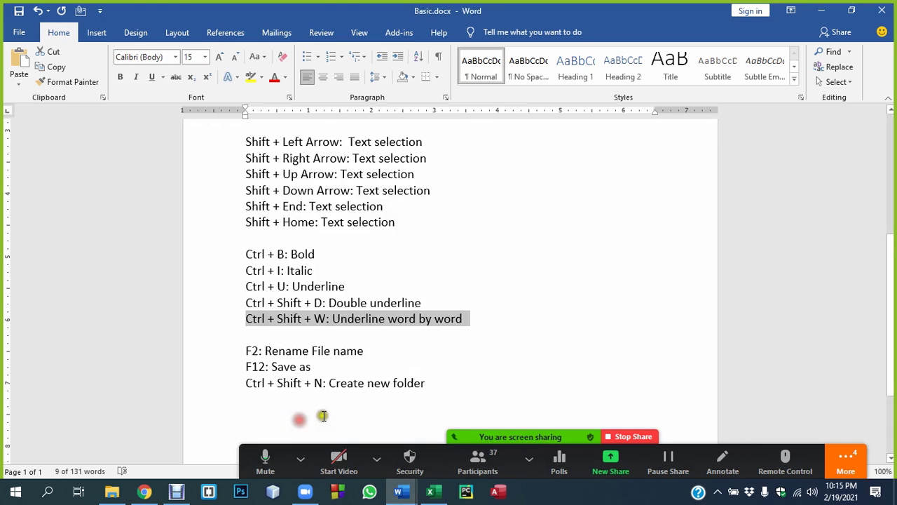
pyautogui.scroll(-1, 343, 347)
pyautogui.click(470, 281)
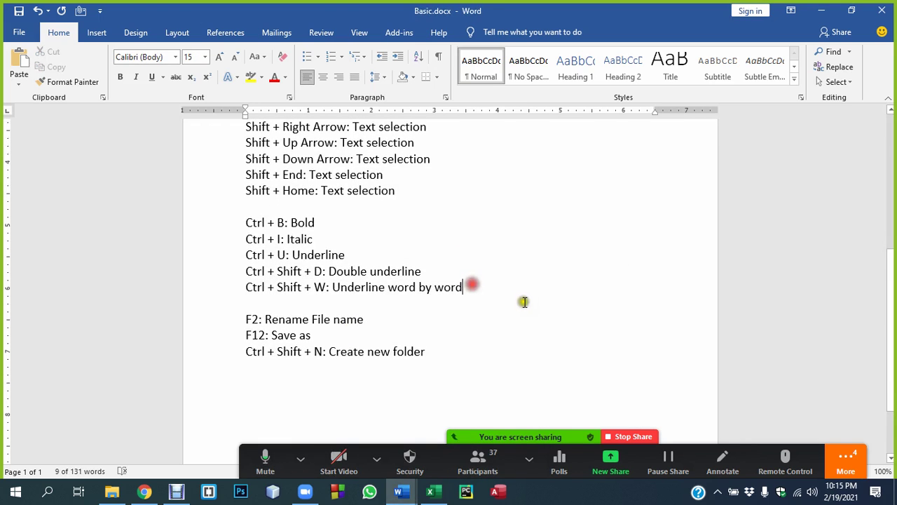
pyautogui.press('Return')
pyautogui.press('Return')
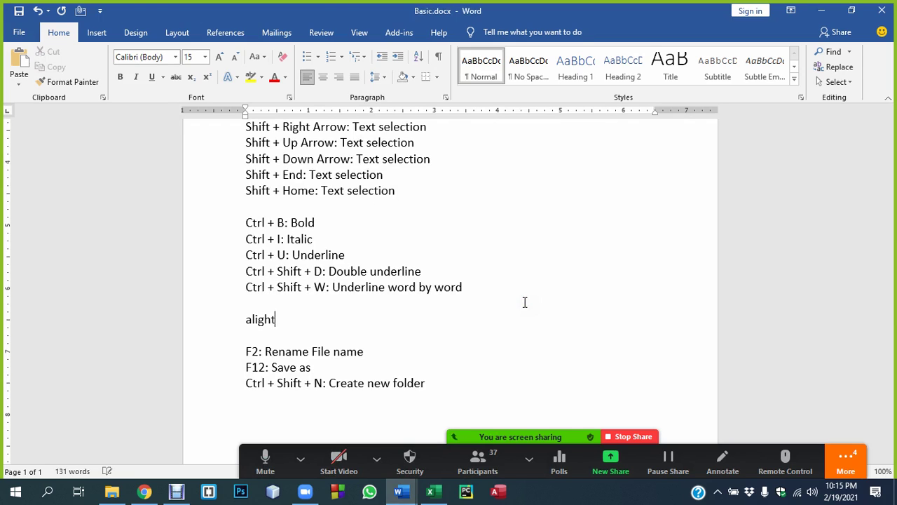
pyautogui.write('n left: ctrl + L')
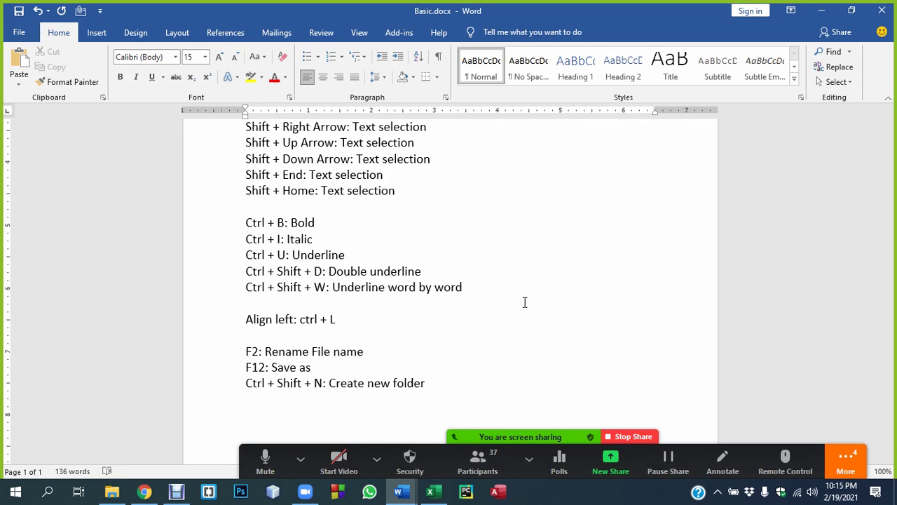
# Duplicate the 'Align left: ctrl + L' line three times
pyautogui.hotkey('shift', 'Home')
pyautogui.hotkey('ctrl', 'c')
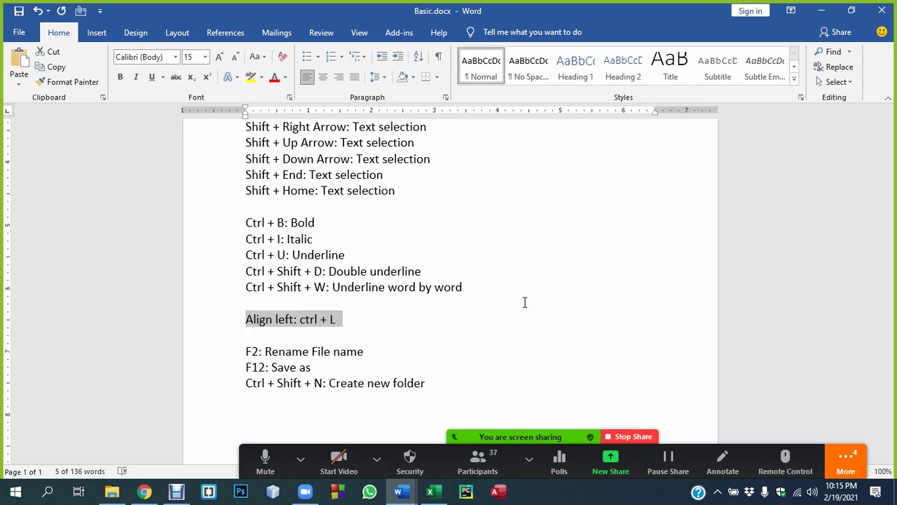
pyautogui.press('End')
pyautogui.press('Return')
pyautogui.hotkey('ctrl', 'v')
pyautogui.press('Return')
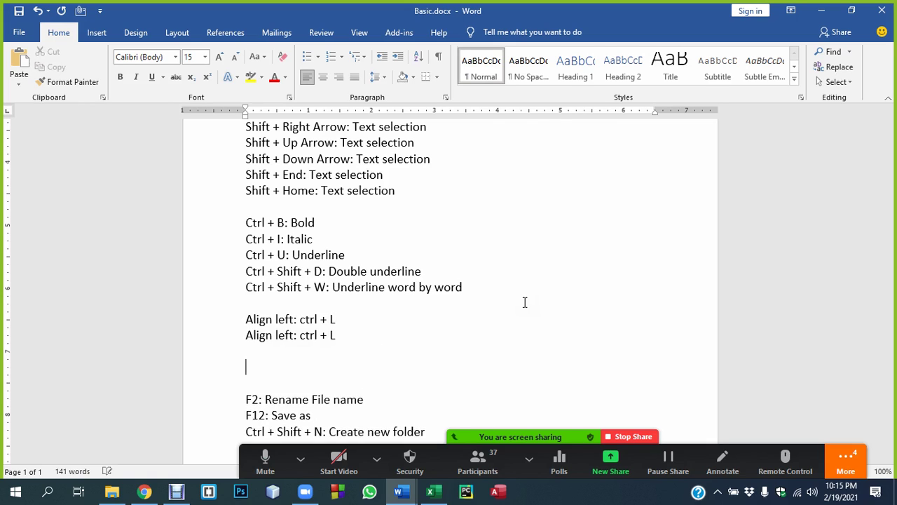
pyautogui.press('BackSpace')
pyautogui.hotkey('ctrl', 'v')
pyautogui.press('Return')
pyautogui.press('BackSpace')
pyautogui.hotkey('ctrl', 'v')
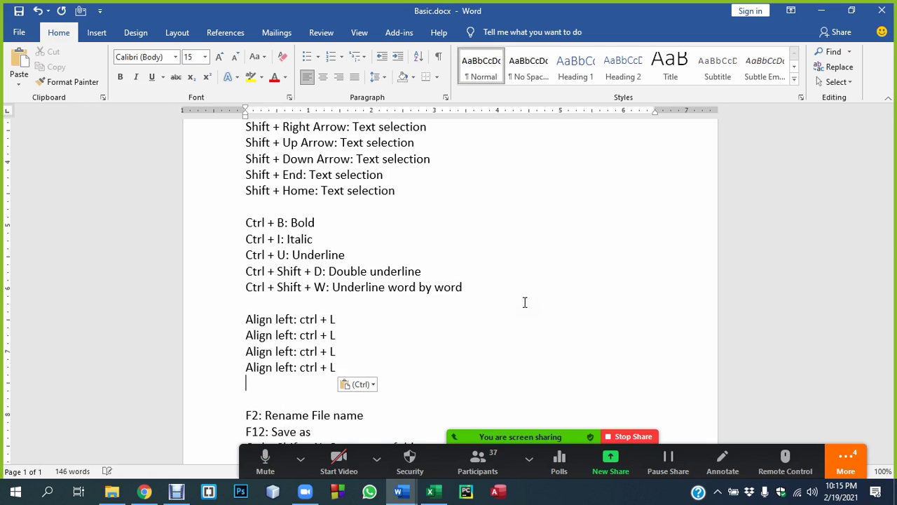
# Change 'left' in the three copies to 'right', 'center' and 'justify'
pyautogui.click(292, 335)
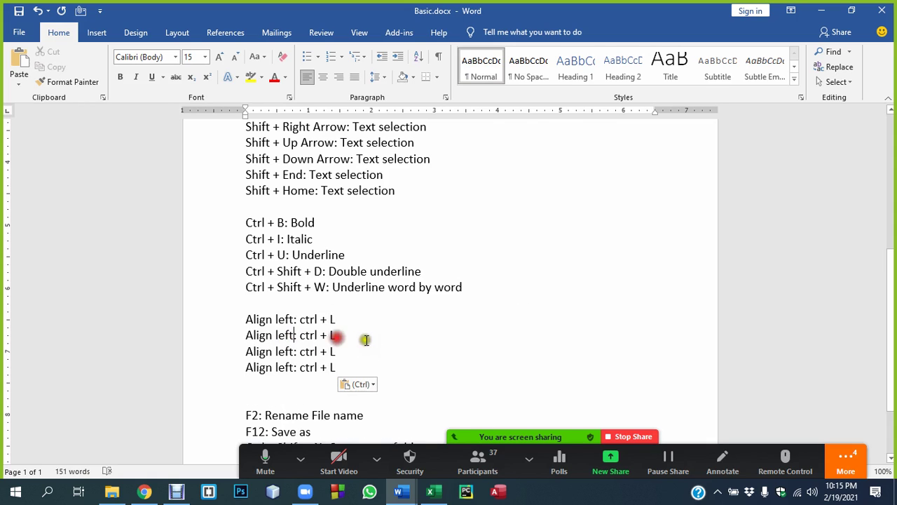
pyautogui.press('BackSpace')
pyautogui.press('BackSpace')
pyautogui.press('BackSpace')
pyautogui.press('BackSpace')
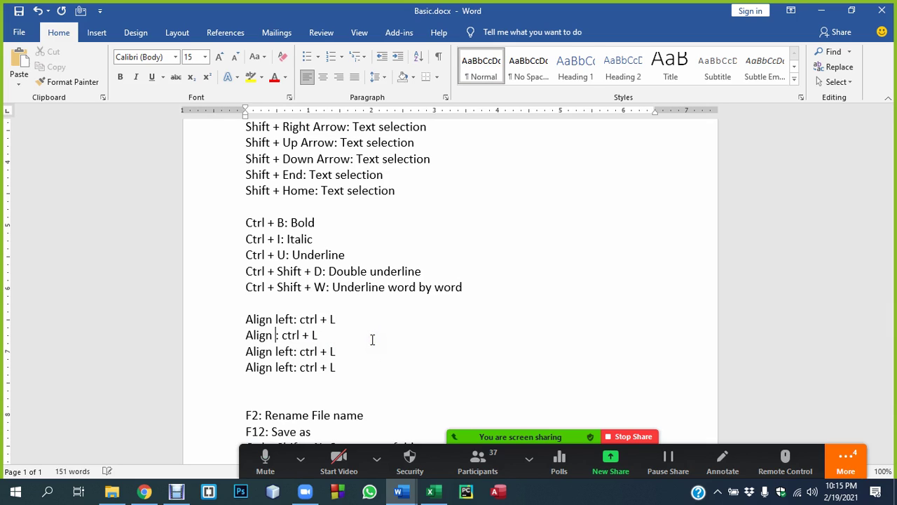
pyautogui.write('right')
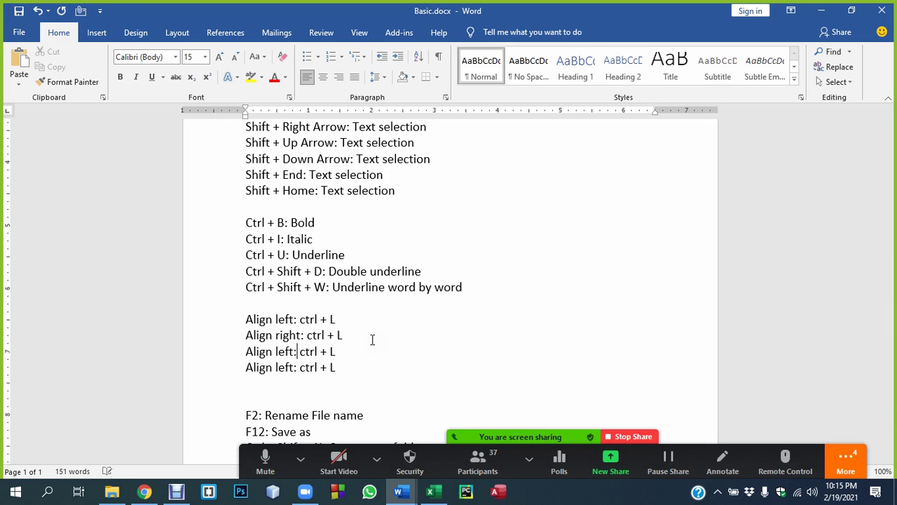
pyautogui.press('BackSpace')
pyautogui.press('BackSpace')
pyautogui.press('BackSpace')
pyautogui.write('c')
pyautogui.write('enter')
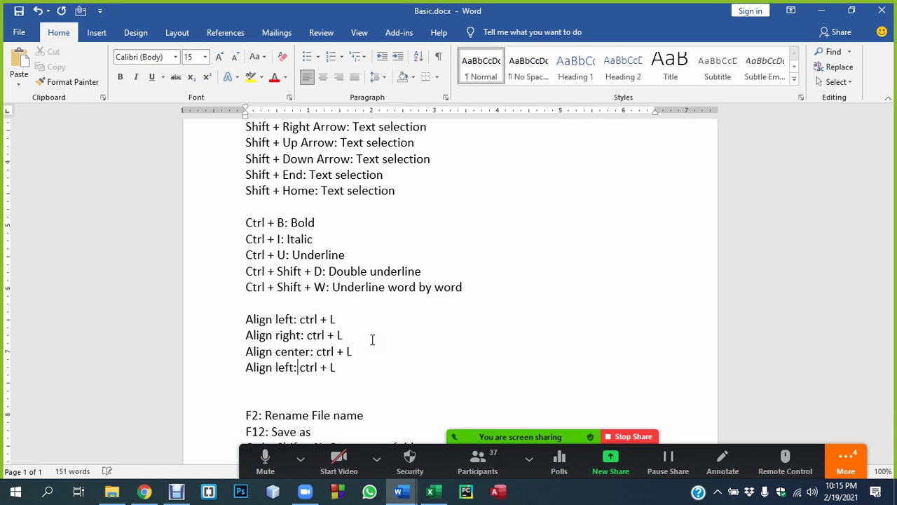
pyautogui.press('BackSpace')
pyautogui.press('BackSpace')
pyautogui.press('BackSpace')
pyautogui.press('BackSpace')
pyautogui.write('justify')
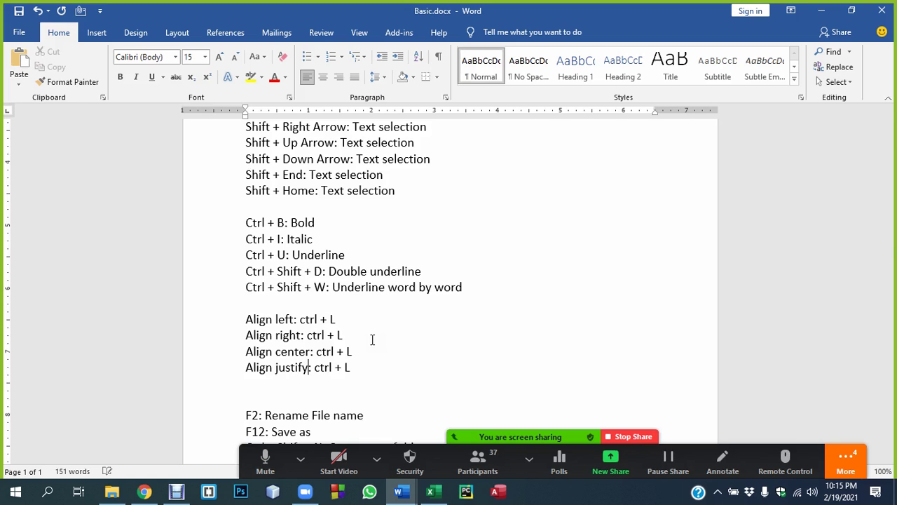
# Change the right-align line's shortcut letter from L to R
pyautogui.doubleClick(340, 335)
pyautogui.write('R')
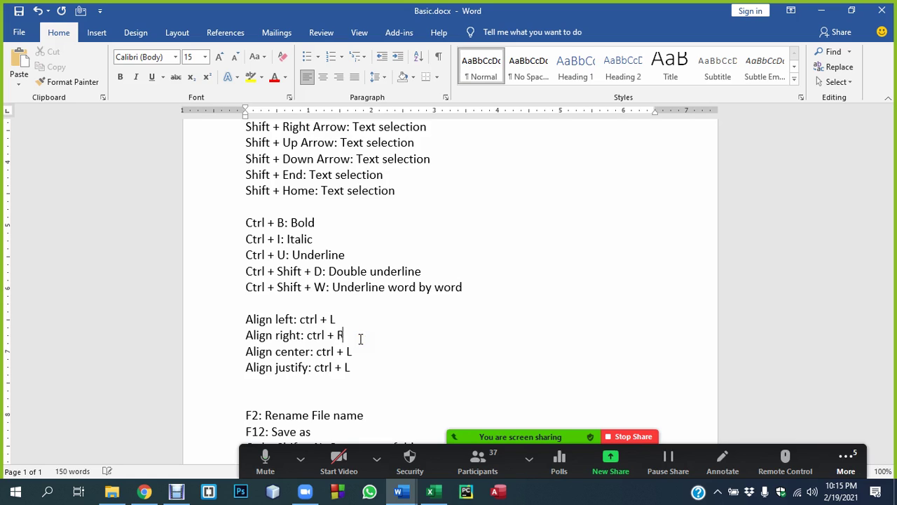
pyautogui.press('Down')
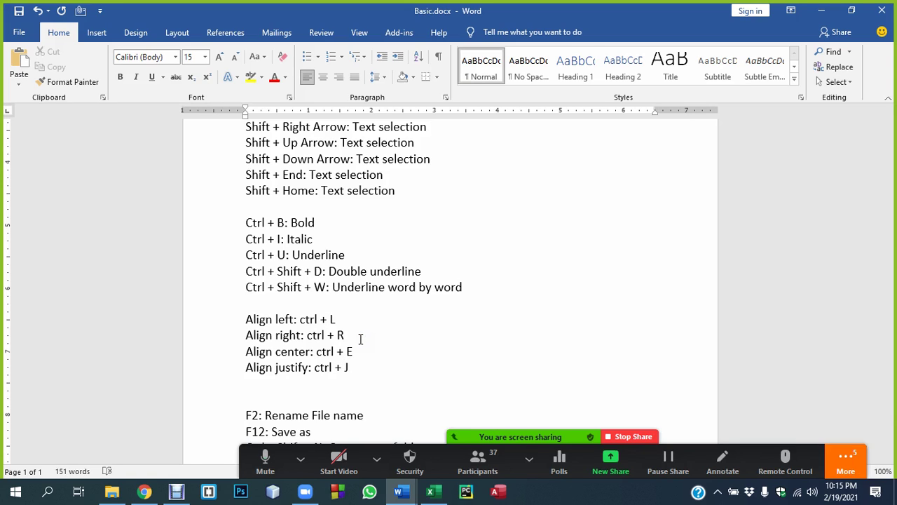
pyautogui.scroll(-2, 370, 320)
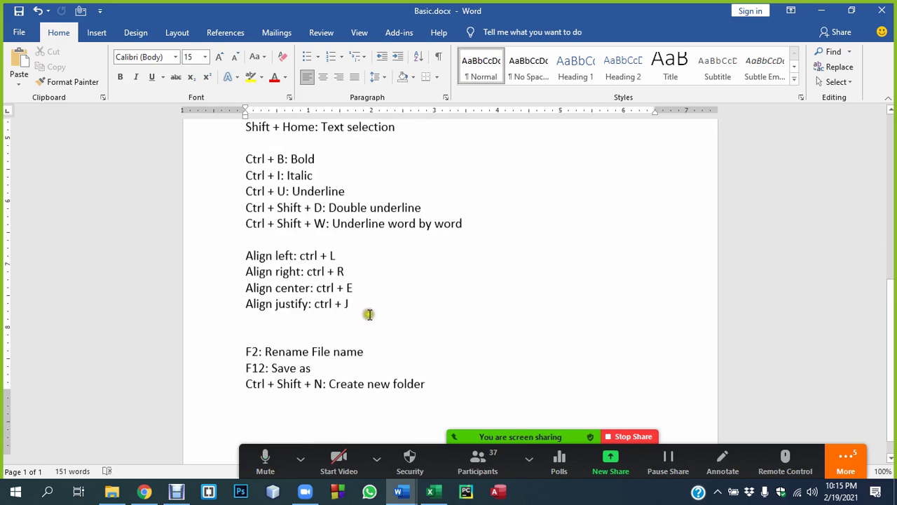
pyautogui.click(300, 458)
pyautogui.press('Escape')
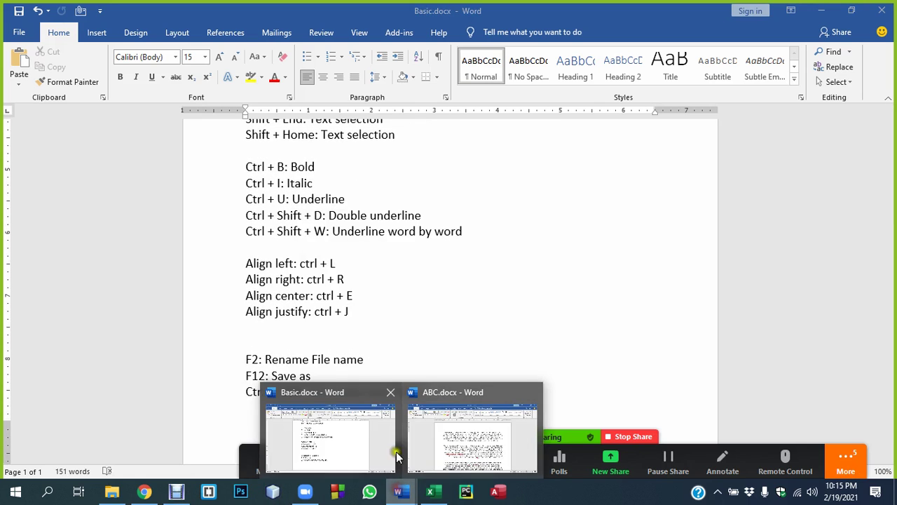
# In ABC.docx, justify the 'There are many variations' and 'Contrary to popular belief' paragraphs
pyautogui.click(482, 434)
pyautogui.scroll(-2, 430, 247)
pyautogui.scroll(-1, 430, 247)
pyautogui.scroll(-2, 431, 246)
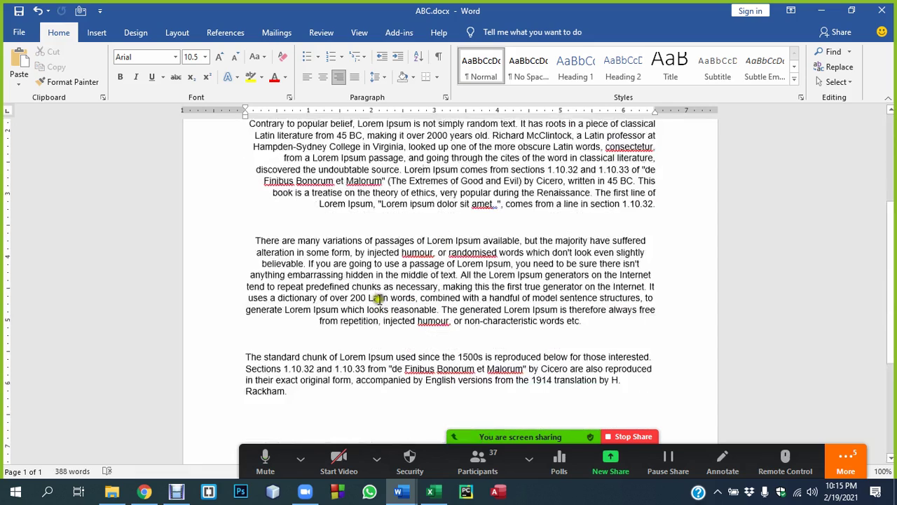
pyautogui.scroll(-1, 430, 247)
pyautogui.click(397, 266)
pyautogui.hotkey('ctrl', 'j')
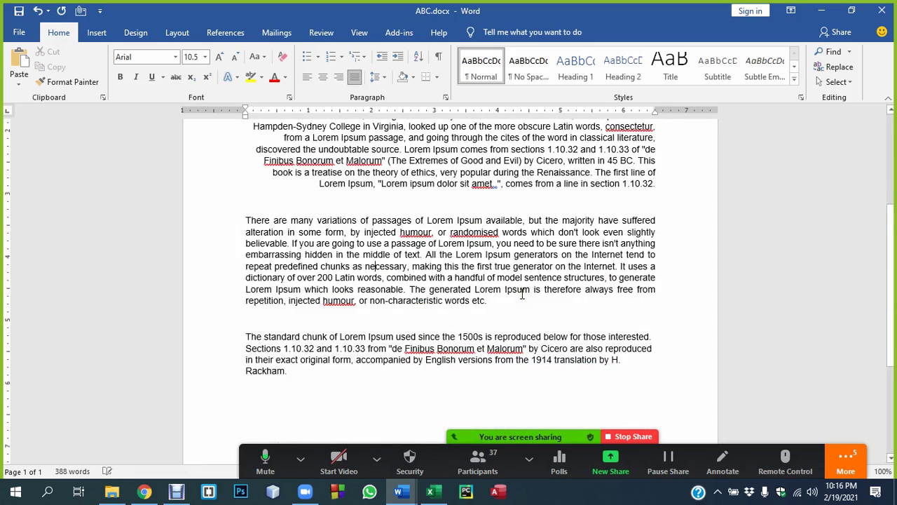
pyautogui.scroll(1, 522, 294)
pyautogui.scroll(2, 490, 211)
pyautogui.click(467, 209)
pyautogui.hotkey('ctrl', 'j')
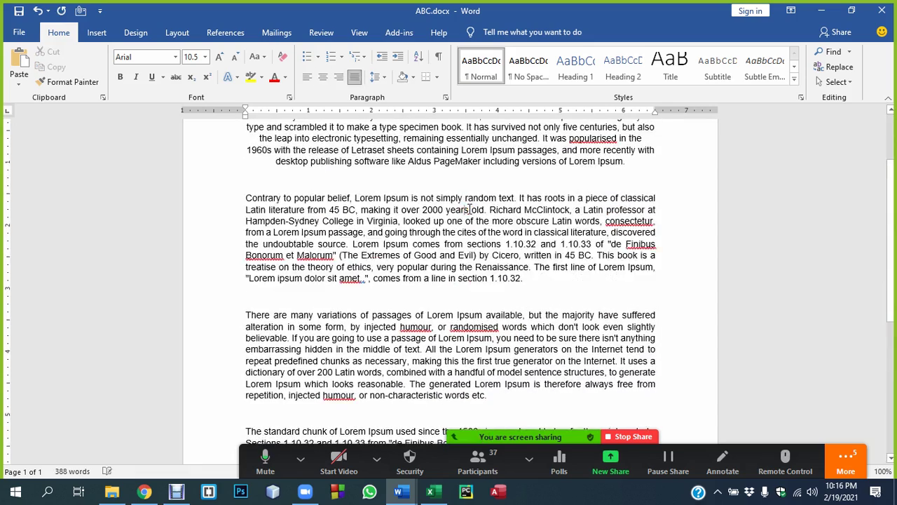
# Justify the first Lorem Ipsum paragraph, briefly trying left and centre alignment
pyautogui.scroll(2, 579, 158)
pyautogui.click(441, 190)
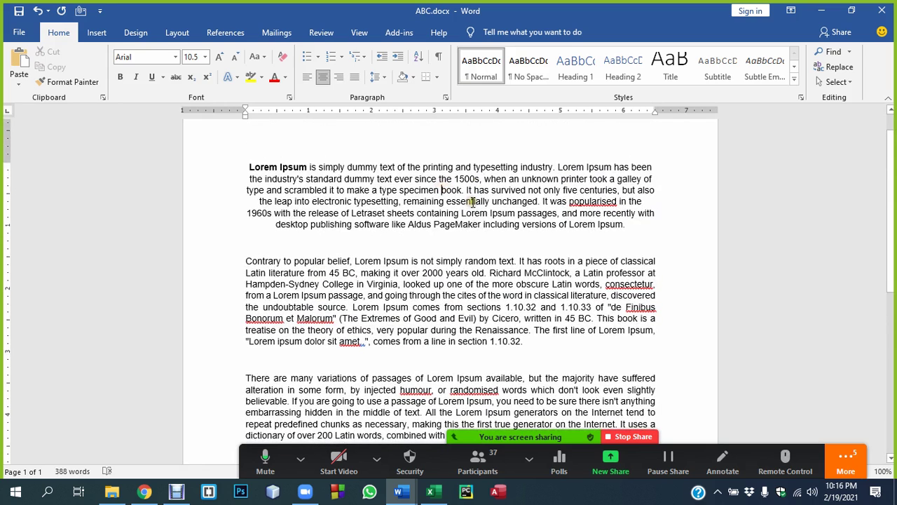
pyautogui.hotkey('ctrl', 'j')
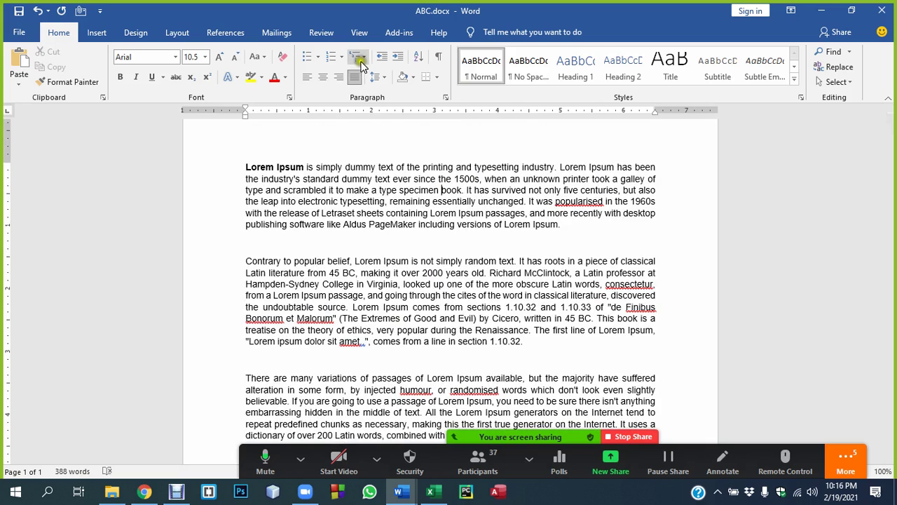
pyautogui.click(356, 183)
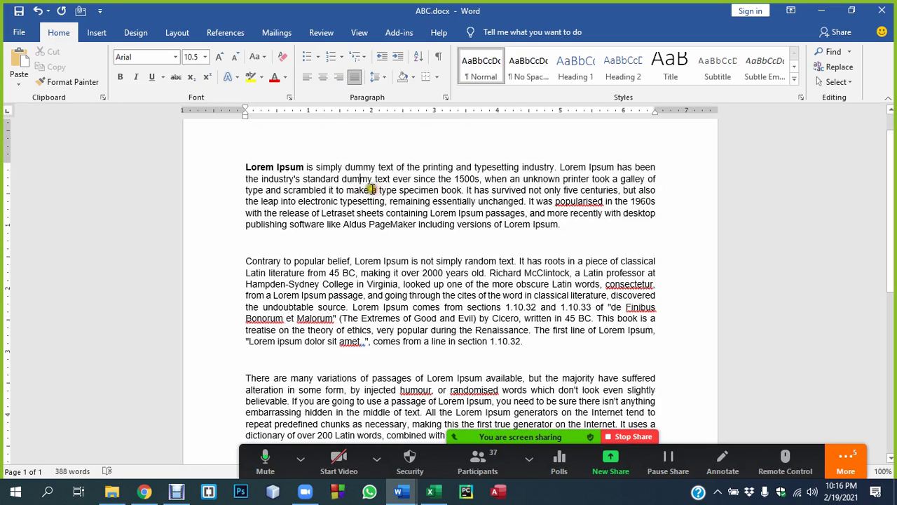
pyautogui.hotkey('ctrl', 'l')
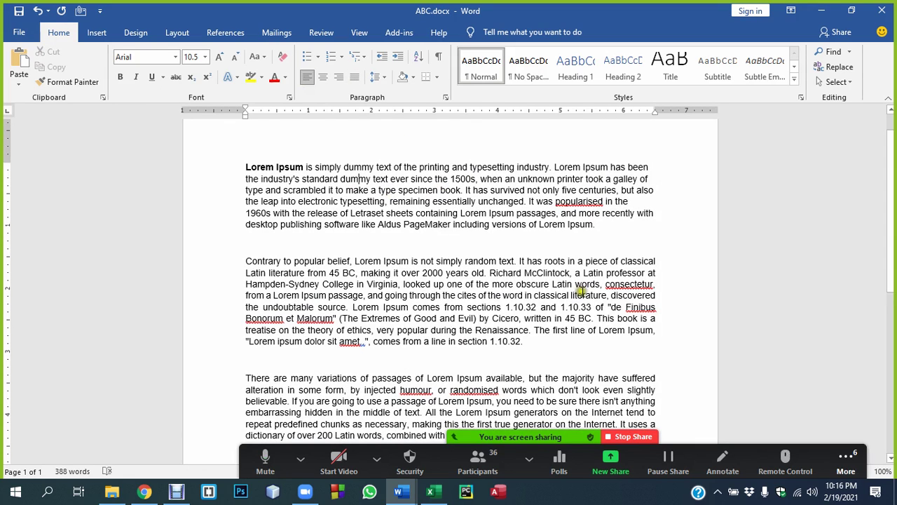
pyautogui.hotkey('ctrl', 'e')
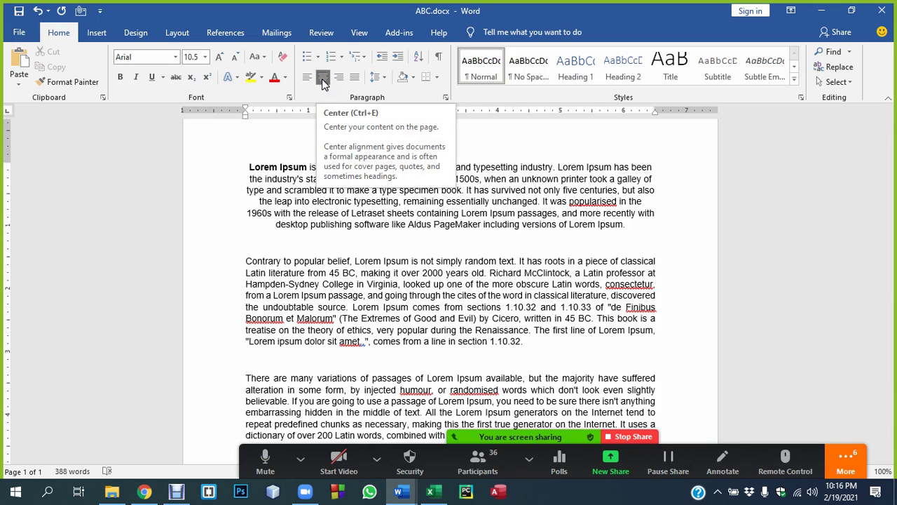
pyautogui.click(286, 175)
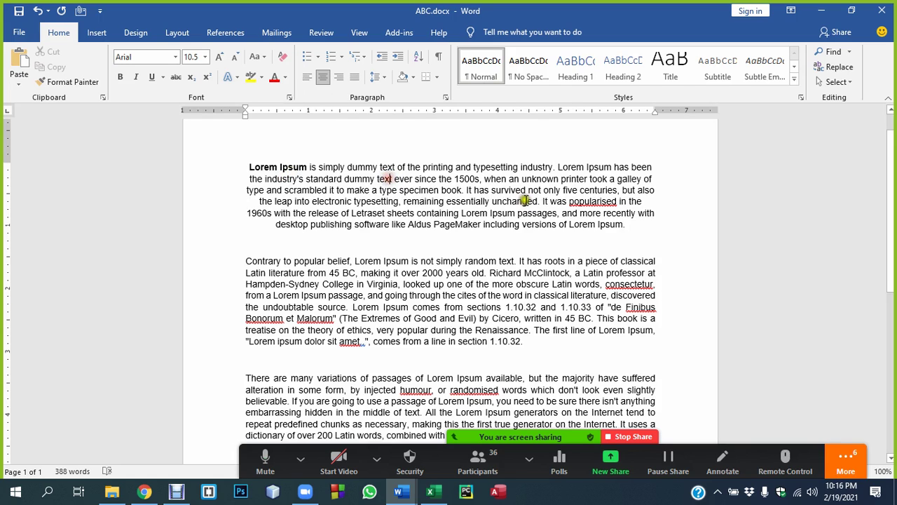
pyautogui.hotkey('ctrl', 'j')
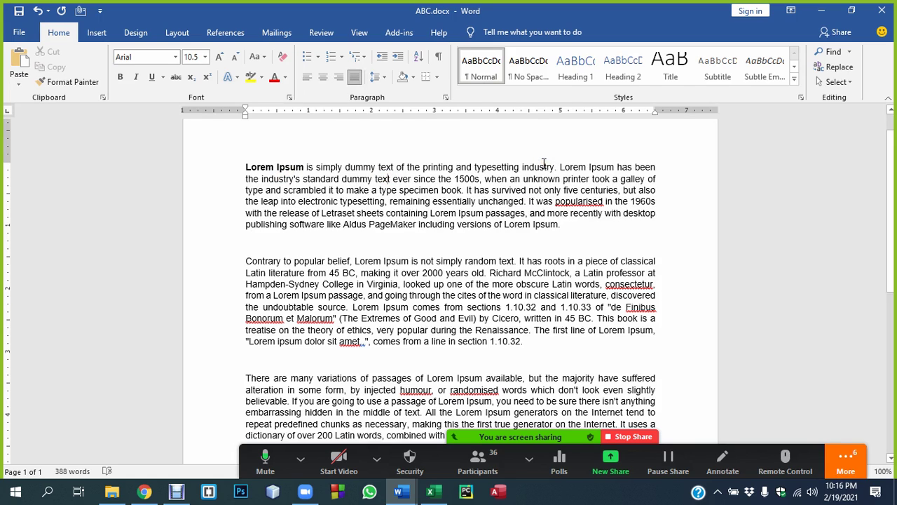
# Select the entire first Lorem Ipsum paragraph
pyautogui.moveTo(245, 167)
pyautogui.mouseDown()
pyautogui.moveTo(390, 202)
pyautogui.moveTo(563, 223)
pyautogui.mouseUp()
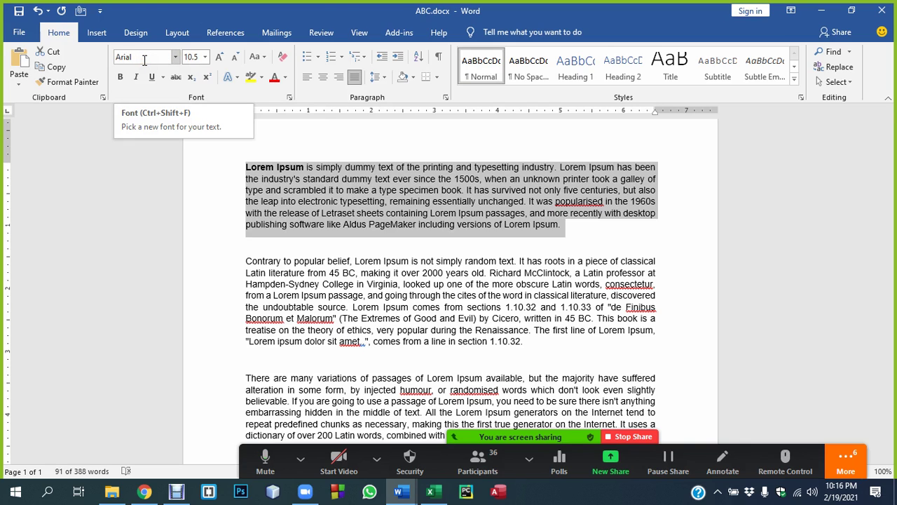
pyautogui.click(401, 190)
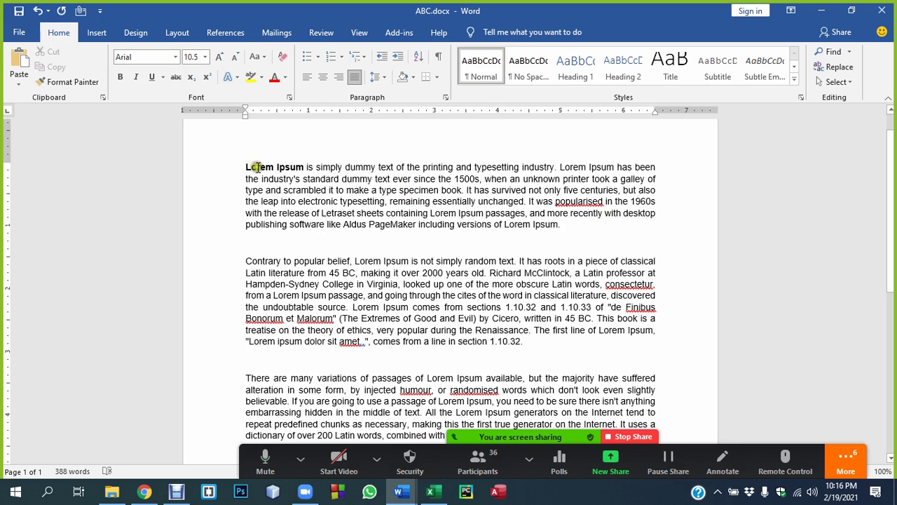
pyautogui.moveTo(242, 165); pyautogui.dragTo(561, 225)
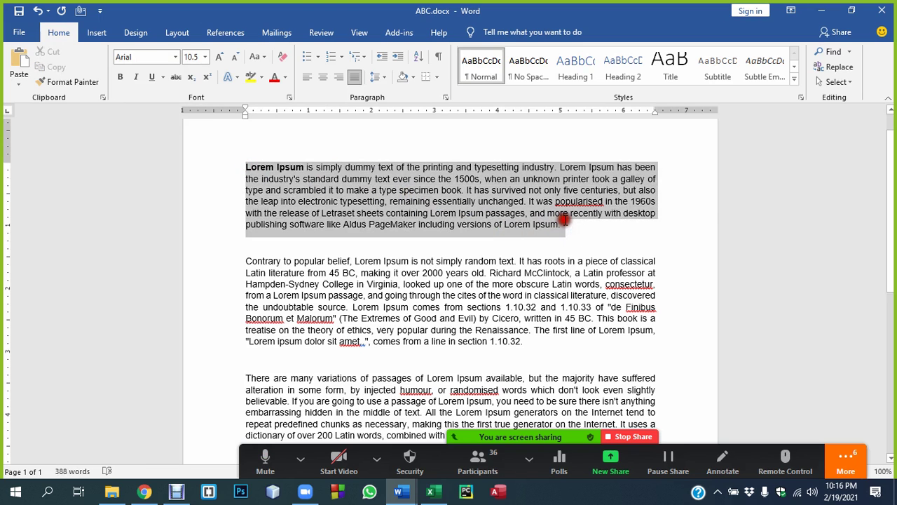
# Browse the font list in the Font dialog (Ctrl+D) and close it unchanged
pyautogui.hotkey('ctrl', 'd')
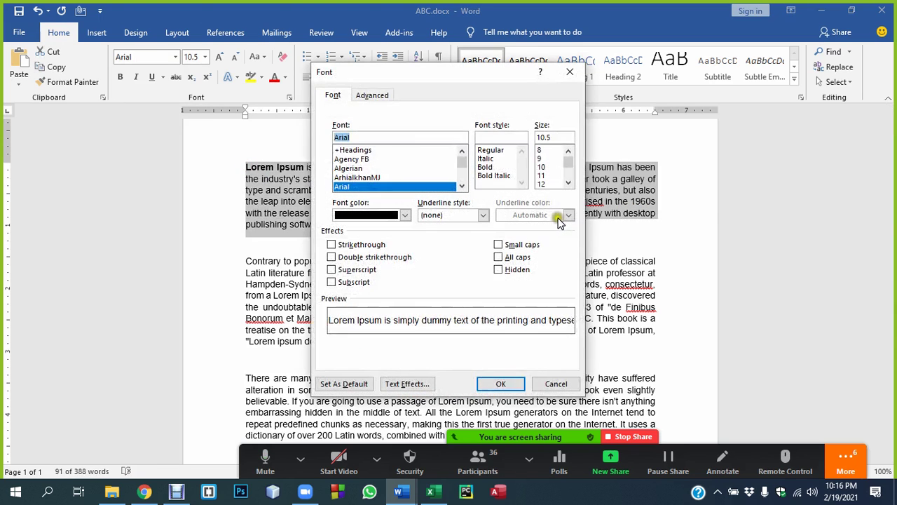
pyautogui.scroll(-2, 378, 165)
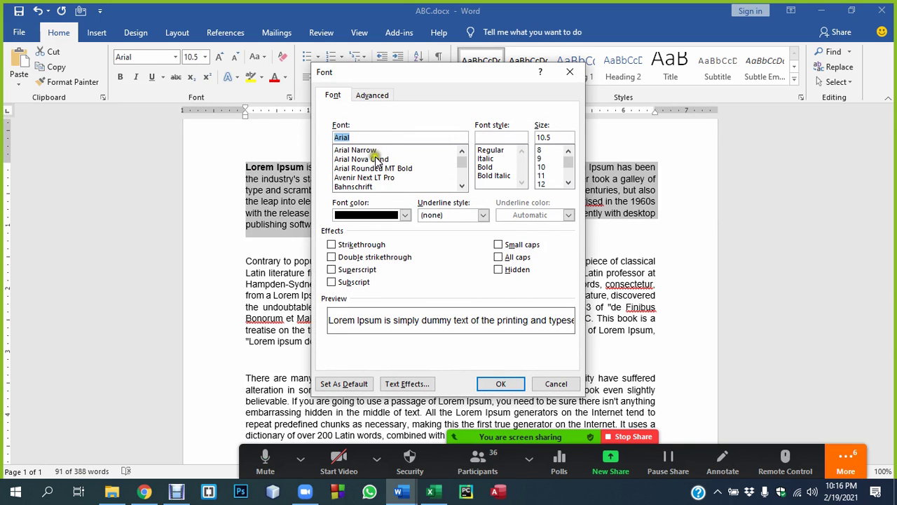
pyautogui.scroll(-2, 377, 167)
pyautogui.scroll(5, 374, 172)
pyautogui.scroll(-3, 373, 172)
pyautogui.scroll(-3, 374, 172)
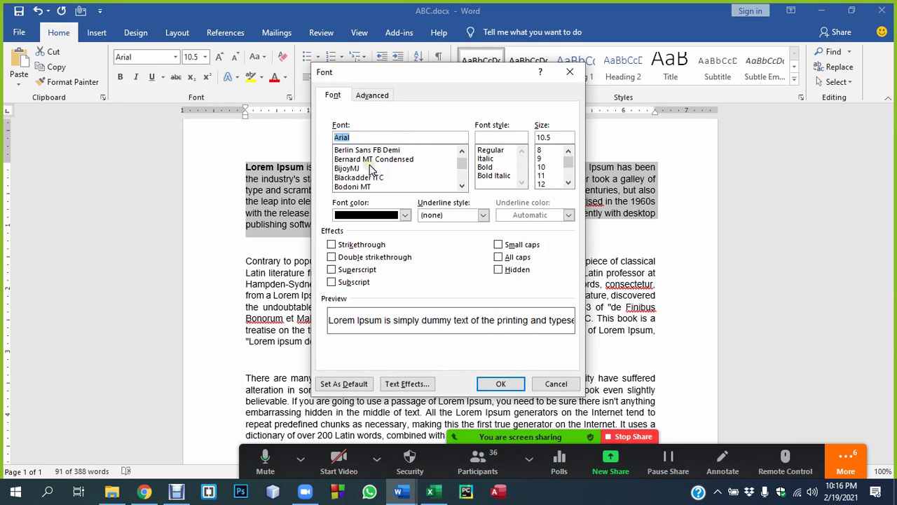
pyautogui.scroll(-3, 373, 171)
pyautogui.scroll(-3, 373, 171)
pyautogui.click(570, 71)
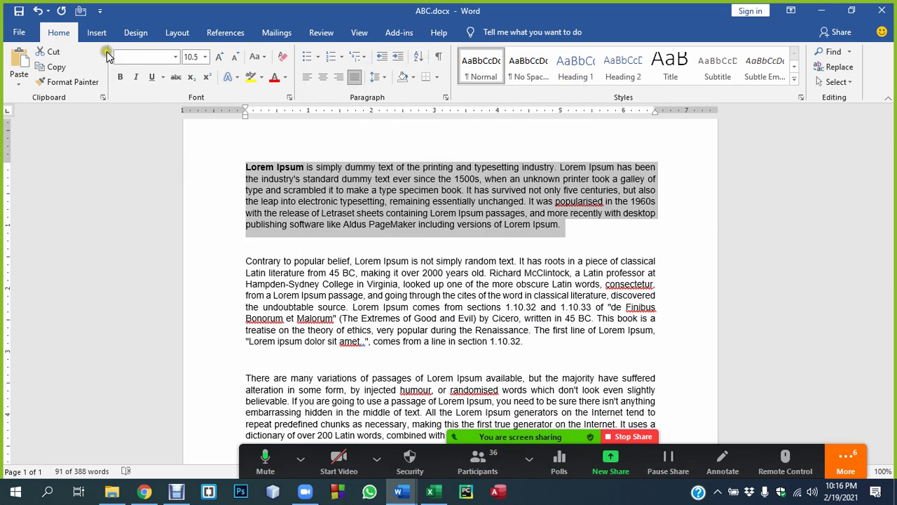
# Set the selected first paragraph to Times New Roman at size 20
pyautogui.click(175, 60)
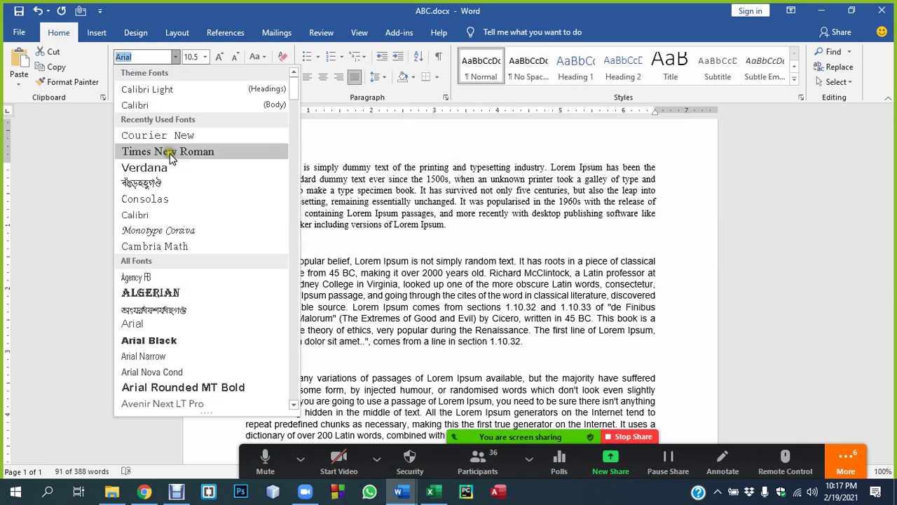
pyautogui.click(172, 151)
pyautogui.click(192, 57)
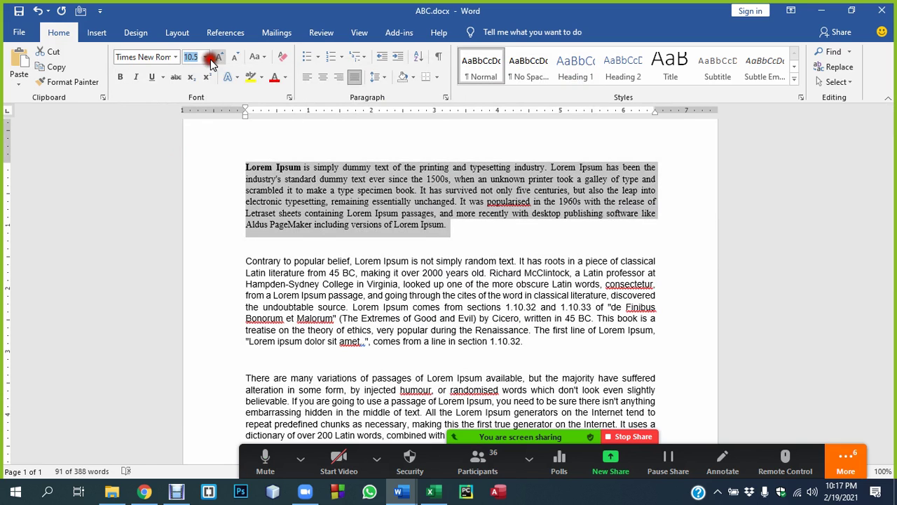
pyautogui.write('20')
pyautogui.press('Return')
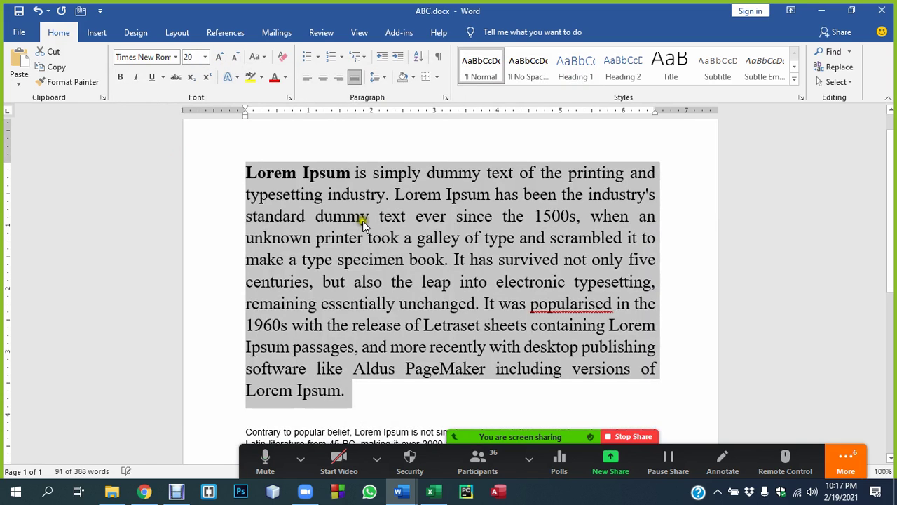
pyautogui.click(367, 221)
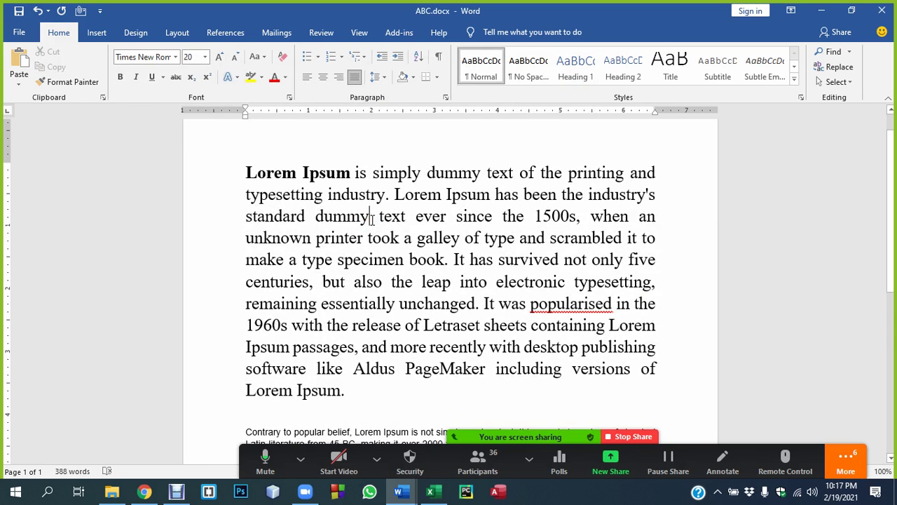
pyautogui.scroll(-3, 364, 225)
pyautogui.scroll(-2, 322, 267)
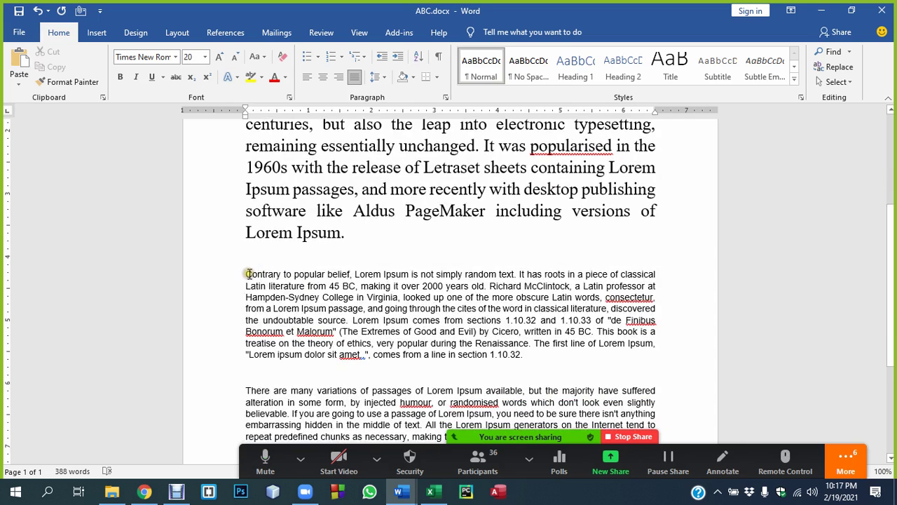
# Format the whole 'Contrary to popular belief' paragraph as Courier New, size 18
pyautogui.moveTo(247, 273); pyautogui.dragTo(523, 357)
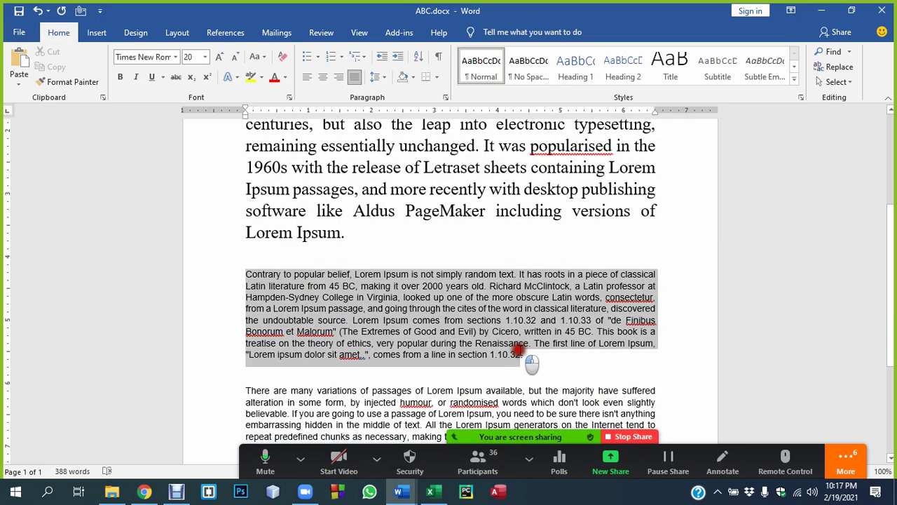
pyautogui.click(175, 59)
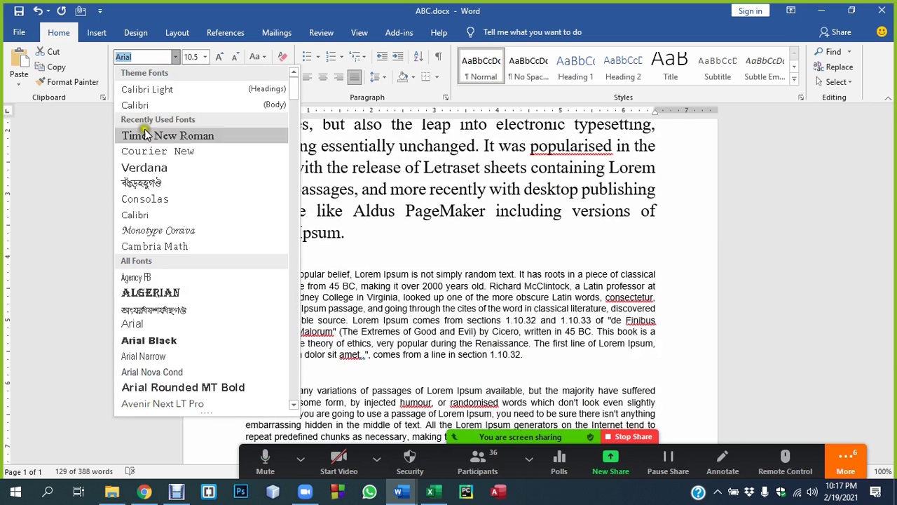
pyautogui.click(147, 151)
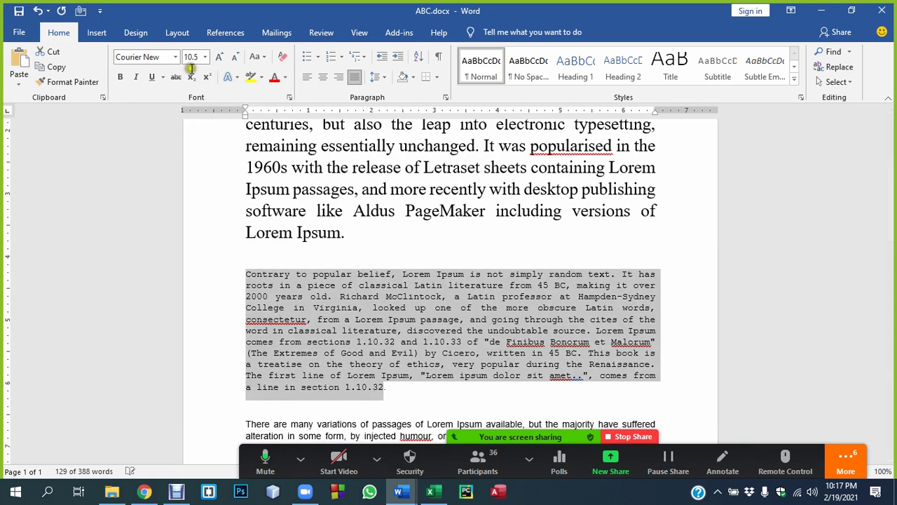
pyautogui.click(195, 60)
pyautogui.write('18')
pyautogui.press('Return')
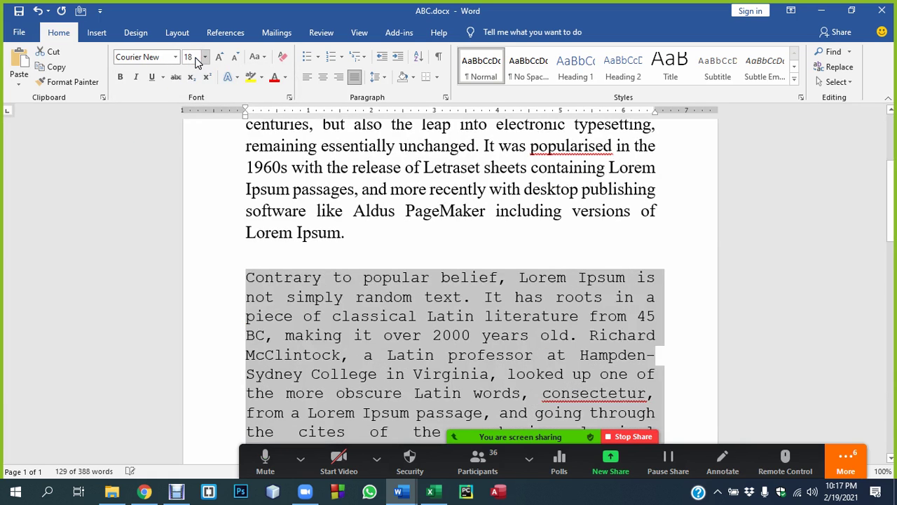
pyautogui.scroll(-3, 377, 260)
pyautogui.click(396, 252)
pyautogui.scroll(-2, 375, 336)
pyautogui.scroll(-2, 375, 281)
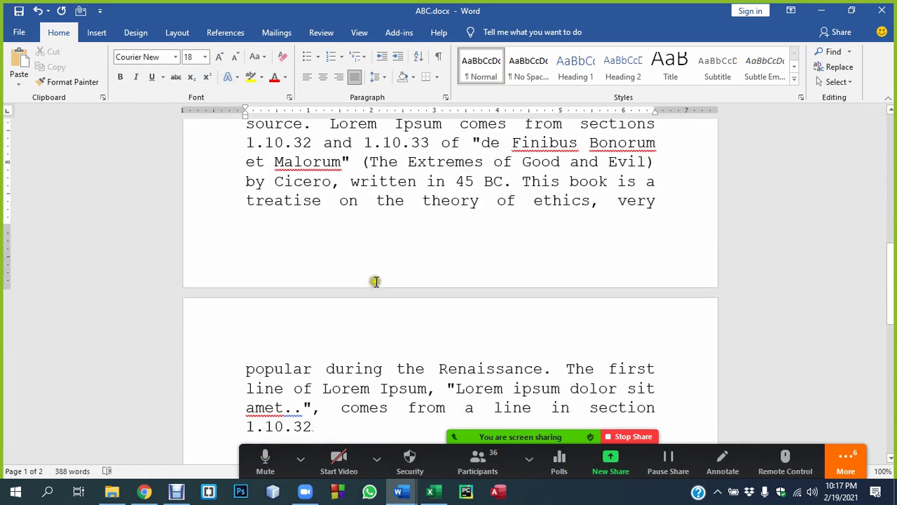
pyautogui.scroll(-3, 371, 282)
pyautogui.scroll(-3, 315, 270)
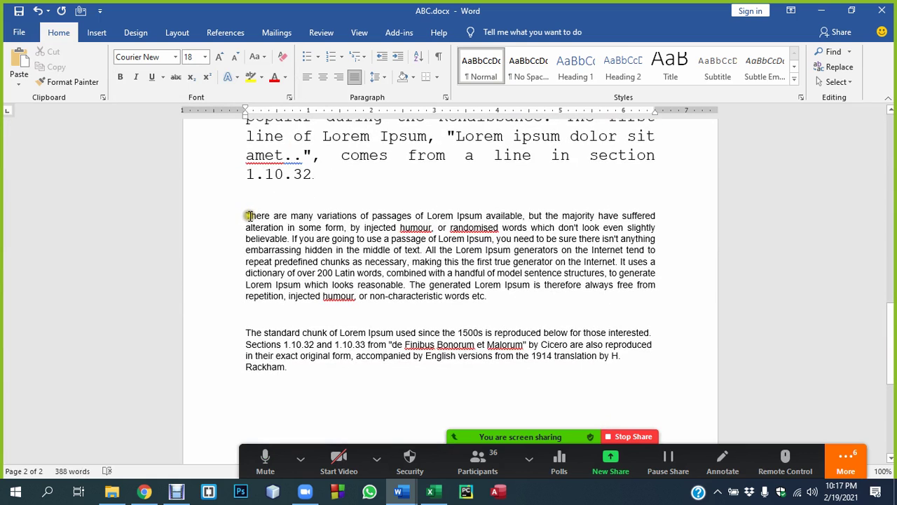
# Format the whole 'There are many variations' paragraph as Monotype Corsiva, size 22
pyautogui.moveTo(249, 215)
pyautogui.mouseDown()
pyautogui.moveTo(457, 268)
pyautogui.moveTo(519, 301)
pyautogui.mouseUp()
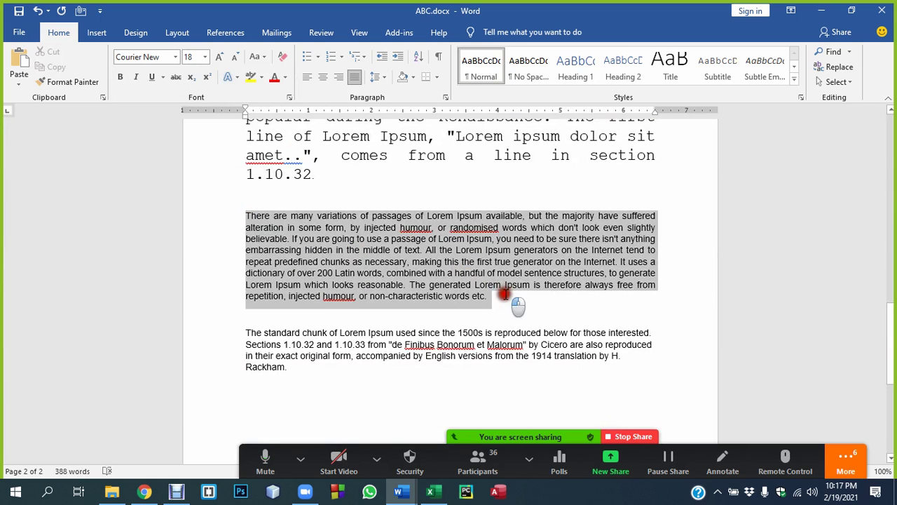
pyautogui.click(175, 57)
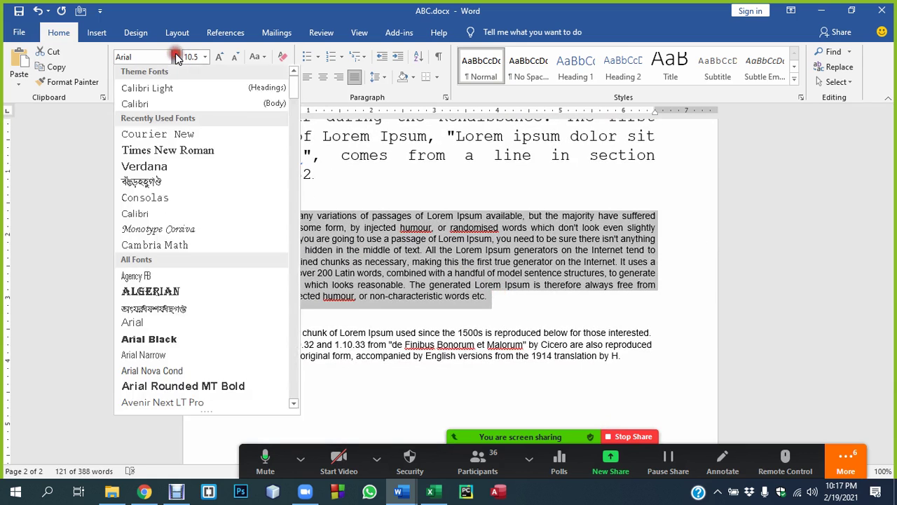
pyautogui.click(176, 230)
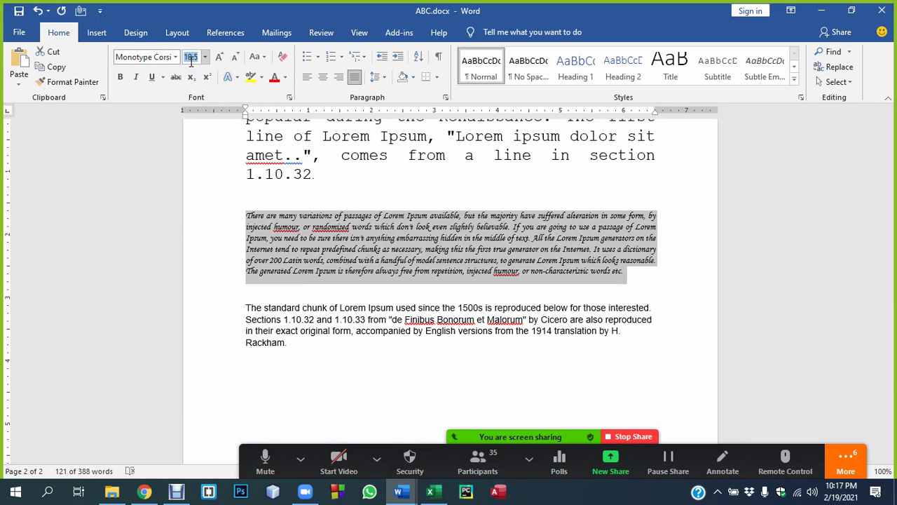
pyautogui.write('2')
pyautogui.press('Return')
pyautogui.scroll(-2, 424, 277)
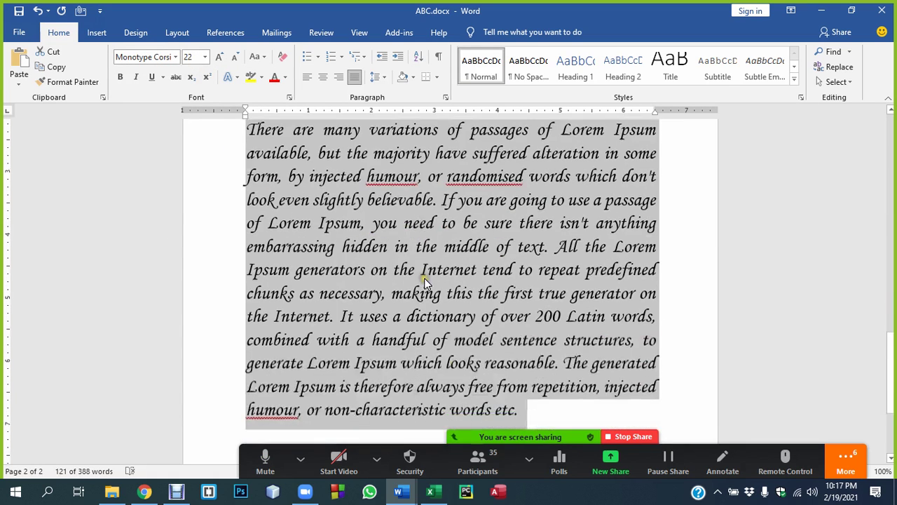
pyautogui.scroll(-2, 420, 273)
pyautogui.scroll(-1, 406, 281)
pyautogui.click(377, 235)
pyautogui.scroll(-1, 377, 236)
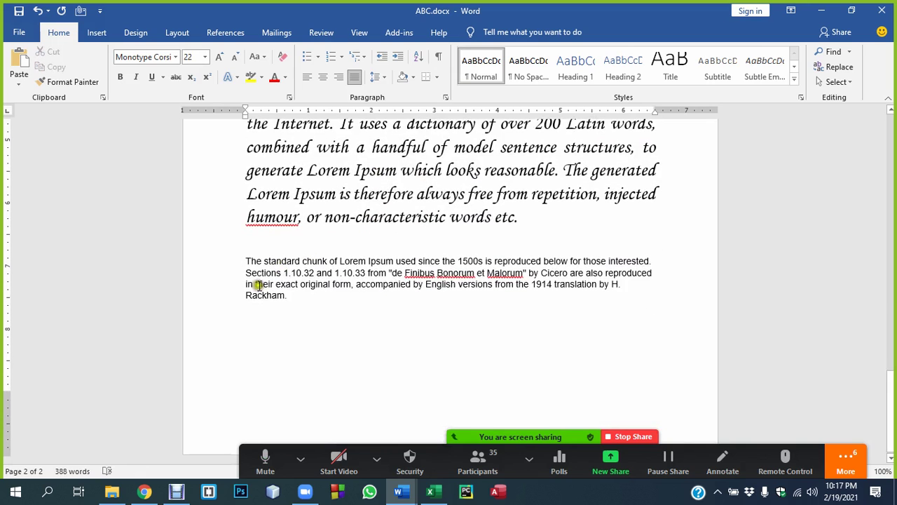
# Format the fourth paragraph, 'The standard chunk', in Arial Narrow at size 16
pyautogui.moveTo(245, 262); pyautogui.dragTo(300, 295)
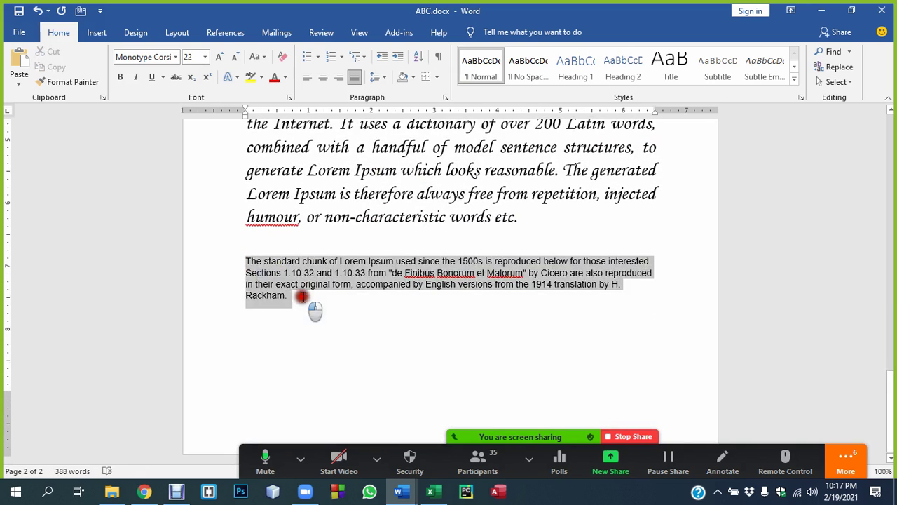
pyautogui.click(174, 57)
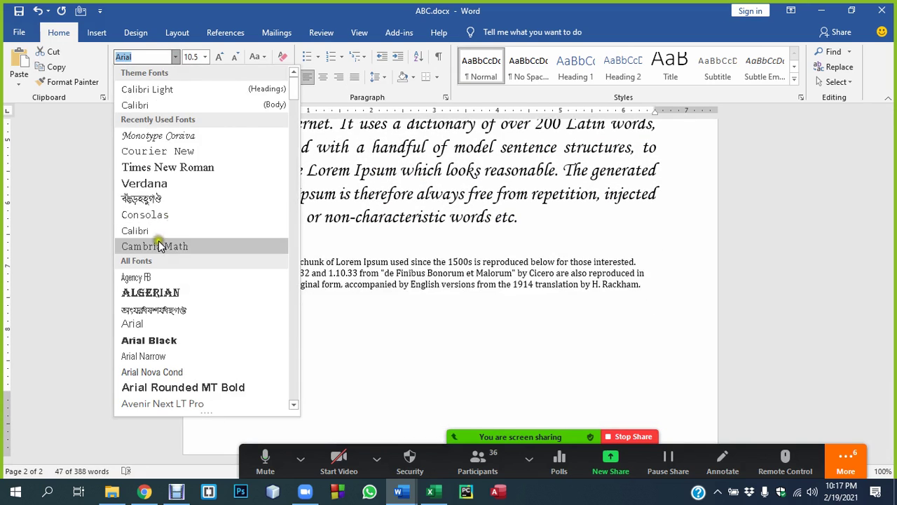
pyautogui.click(148, 355)
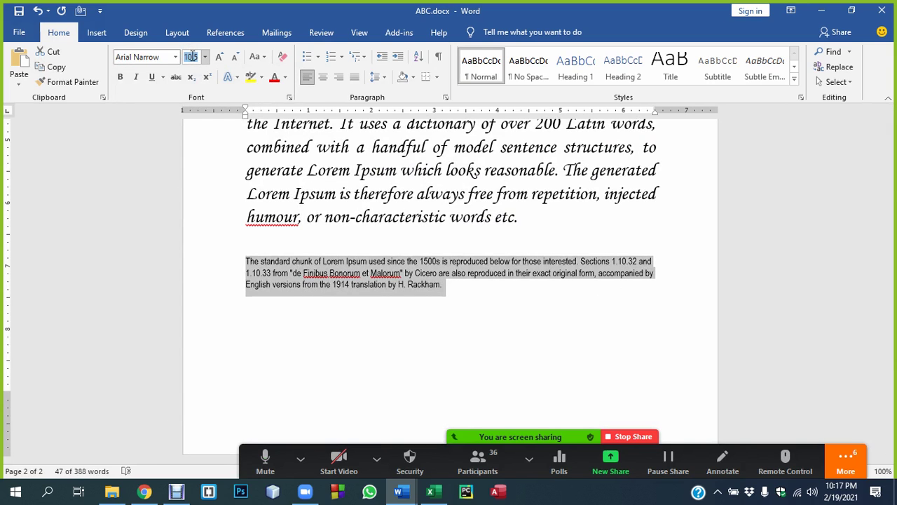
pyautogui.click(192, 57)
pyautogui.write('16')
pyautogui.press('Return')
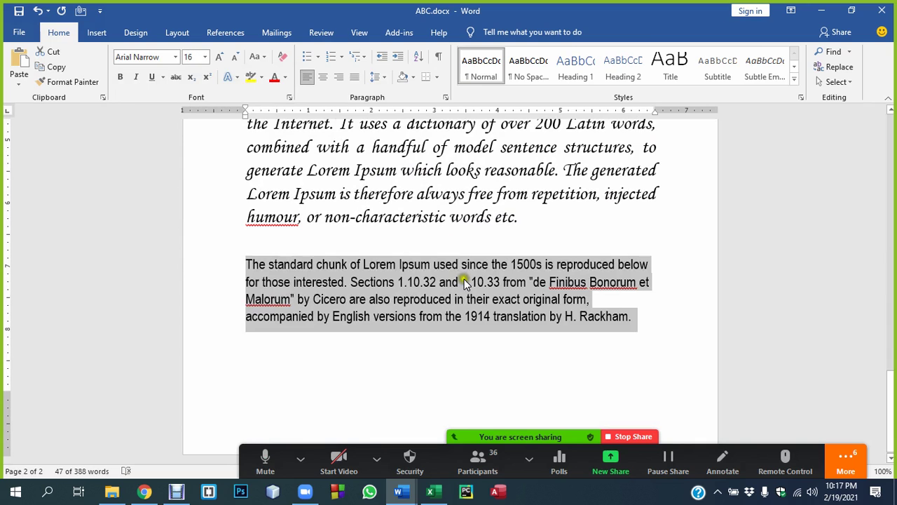
pyautogui.click(464, 262)
pyautogui.scroll(1, 475, 256)
pyautogui.scroll(5, 475, 255)
pyautogui.scroll(5, 475, 256)
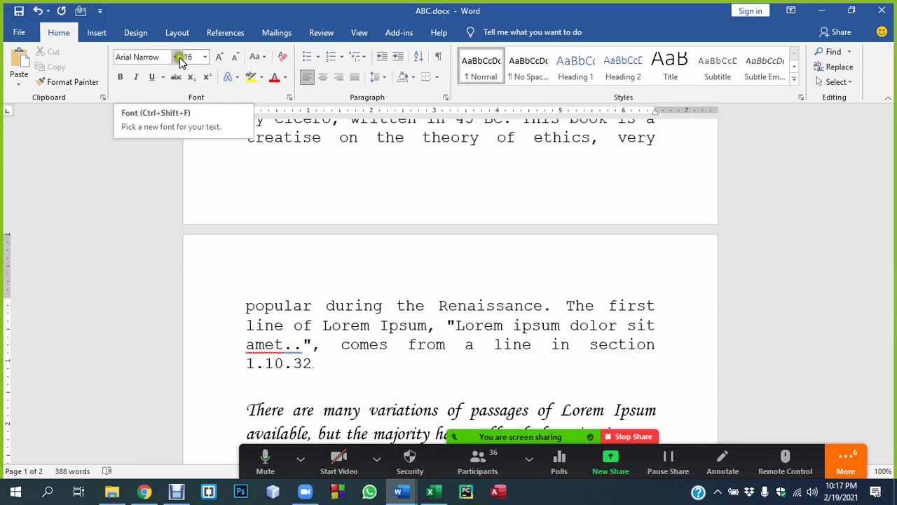
pyautogui.scroll(3, 404, 370)
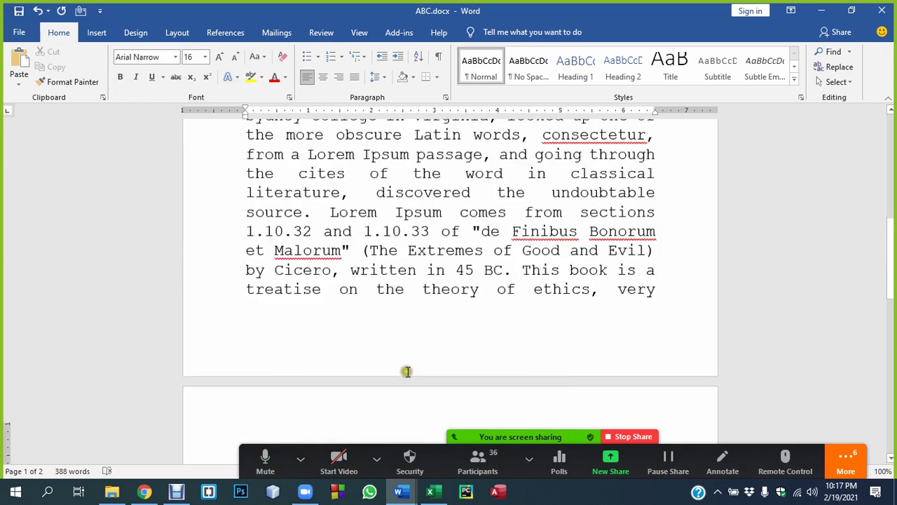
pyautogui.scroll(5, 411, 362)
pyautogui.scroll(4, 413, 350)
pyautogui.click(317, 248)
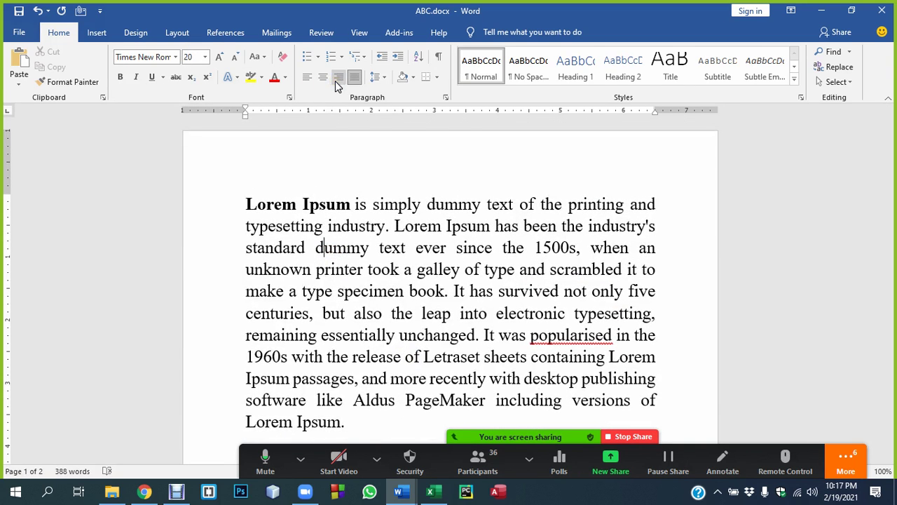
pyautogui.click(353, 204)
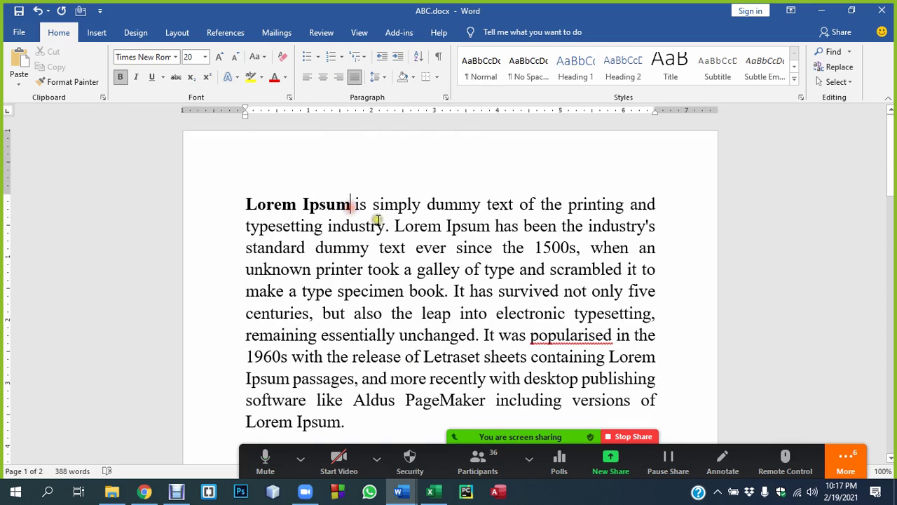
pyautogui.scroll(-3, 371, 235)
pyautogui.scroll(-3, 370, 234)
pyautogui.scroll(-5, 376, 236)
pyautogui.scroll(-3, 376, 236)
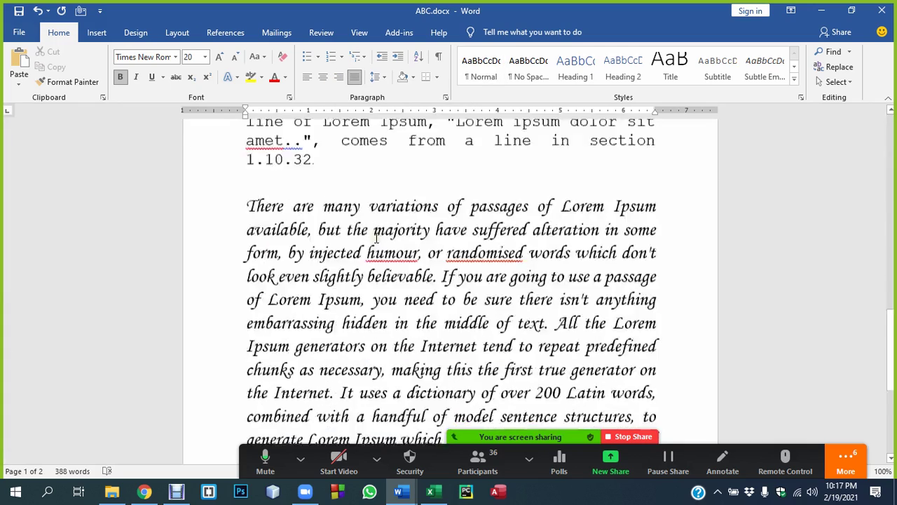
pyautogui.scroll(-5, 376, 236)
pyautogui.scroll(5, 376, 236)
pyautogui.scroll(5, 377, 239)
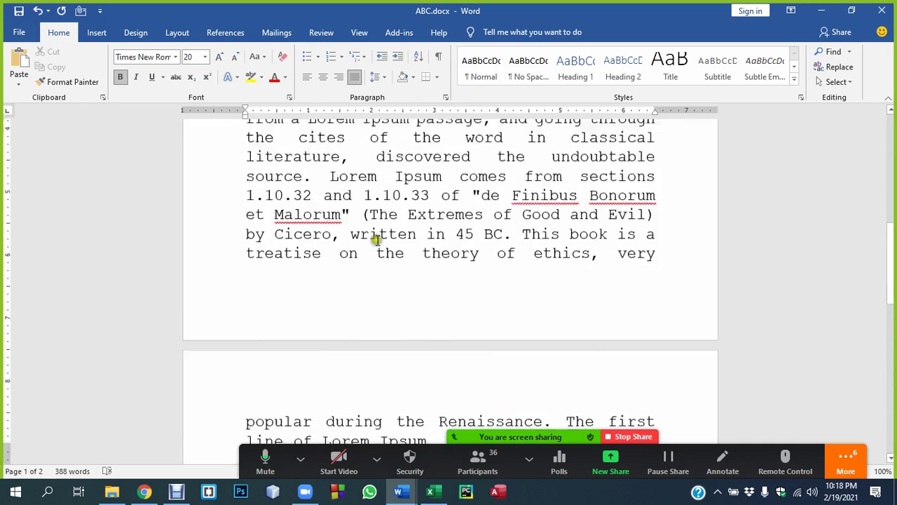
pyautogui.scroll(5, 377, 240)
pyautogui.scroll(2, 378, 240)
pyautogui.scroll(2, 379, 241)
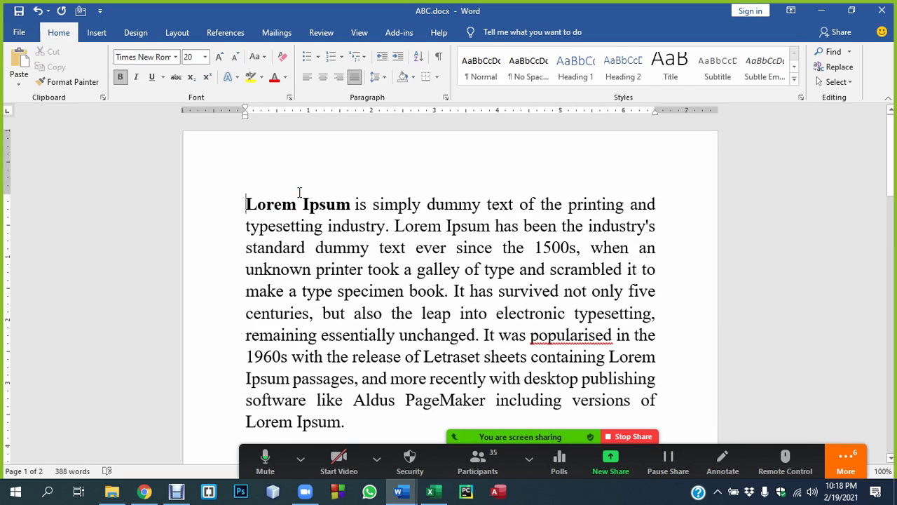
# Add a 'Sample Text' heading line above the first paragraph and centre it
pyautogui.press('Return')
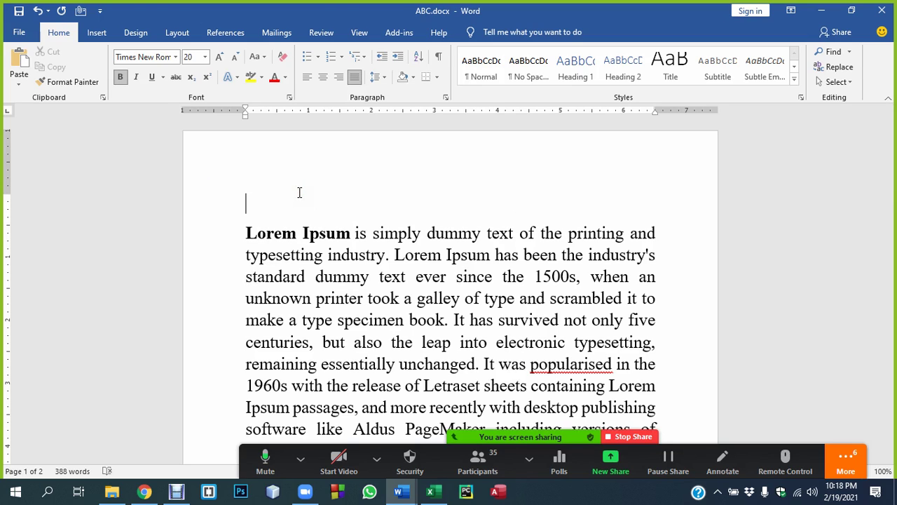
pyautogui.write('Sample Text')
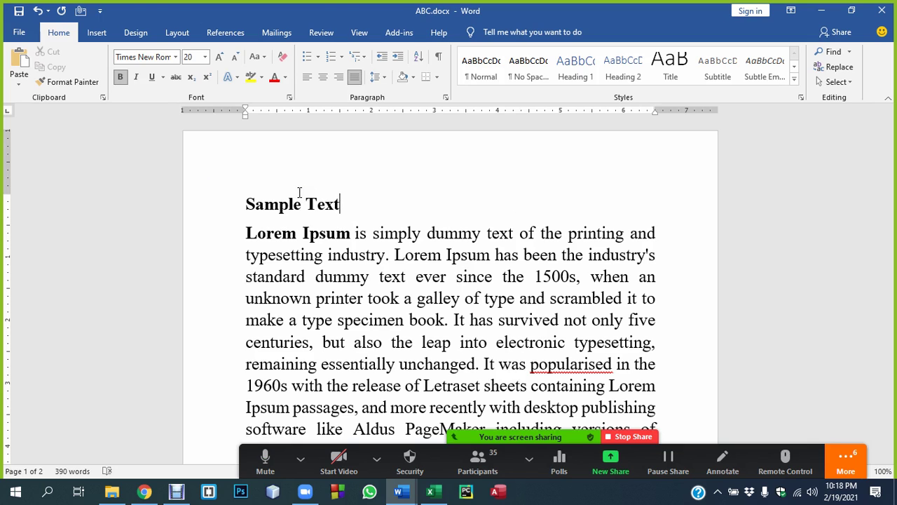
pyautogui.tripleClick(300, 192)
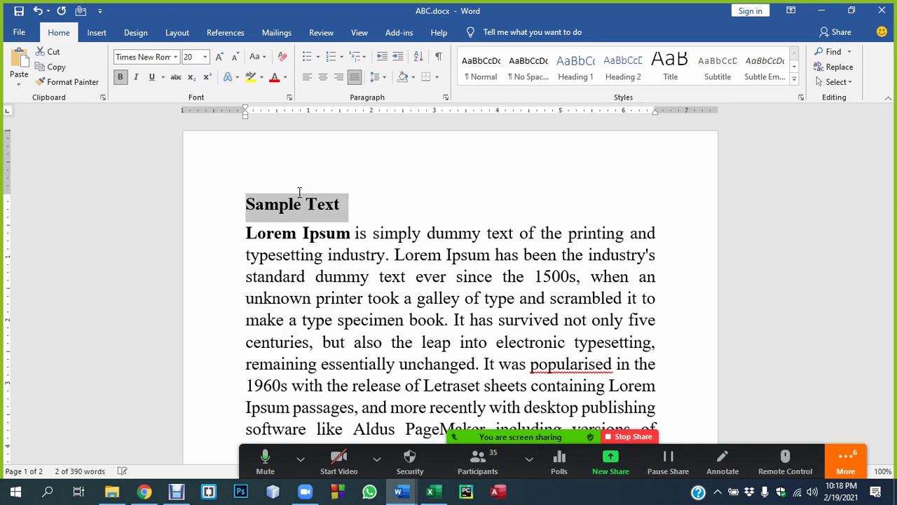
pyautogui.hotkey('ctrl', 'b')
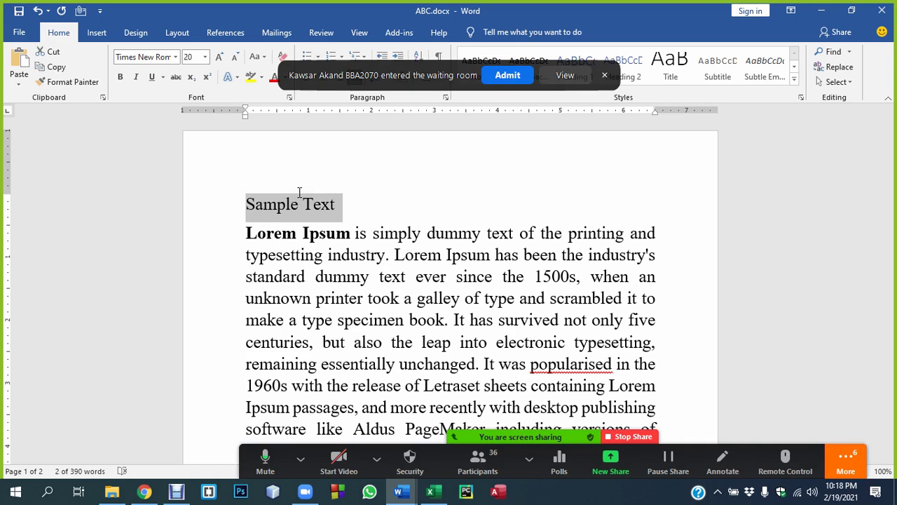
pyautogui.hotkey('ctrl', 'e')
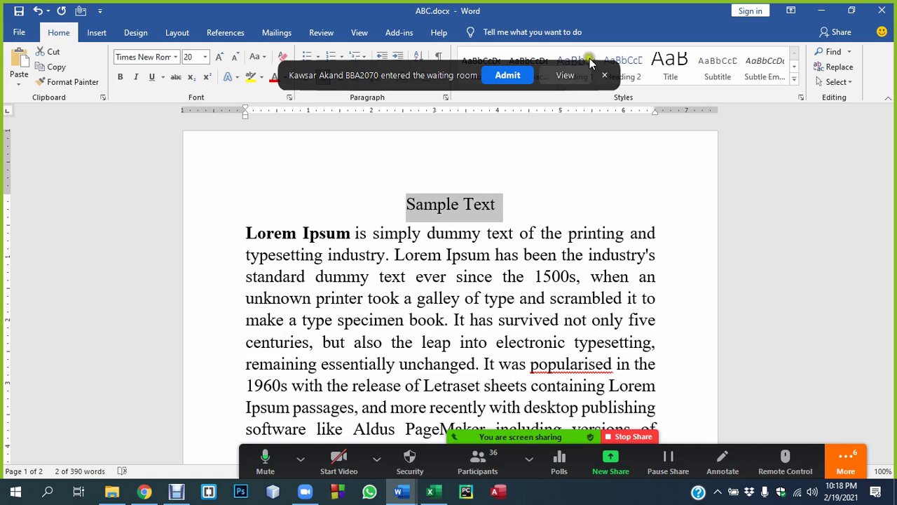
pyautogui.click(512, 76)
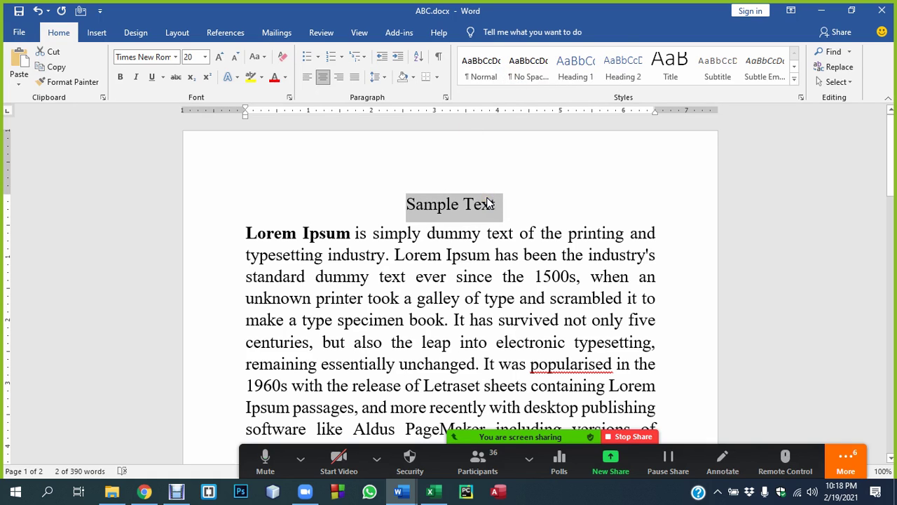
pyautogui.hotkey('ctrl', 'u')
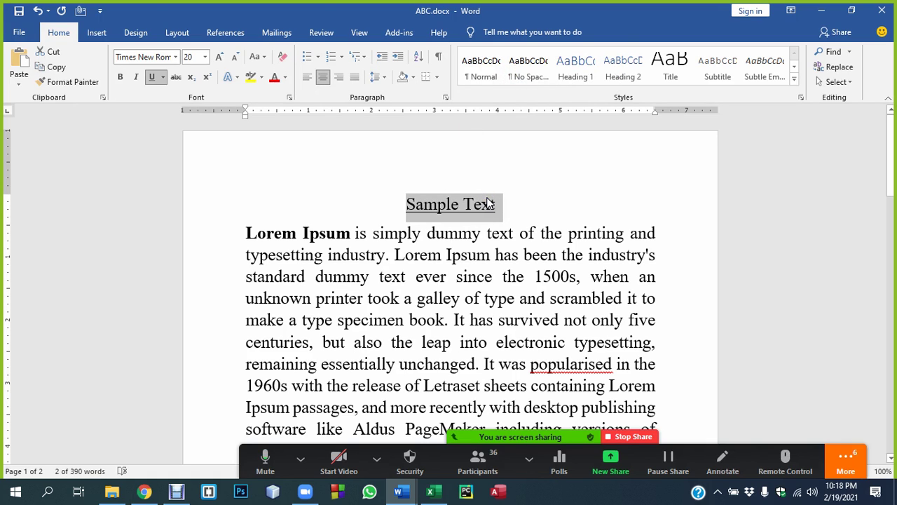
pyautogui.hotkey('ctrl', 'u')
# Reselect the 'Sample Text' heading and make it bold and underlined
pyautogui.click(501, 233)
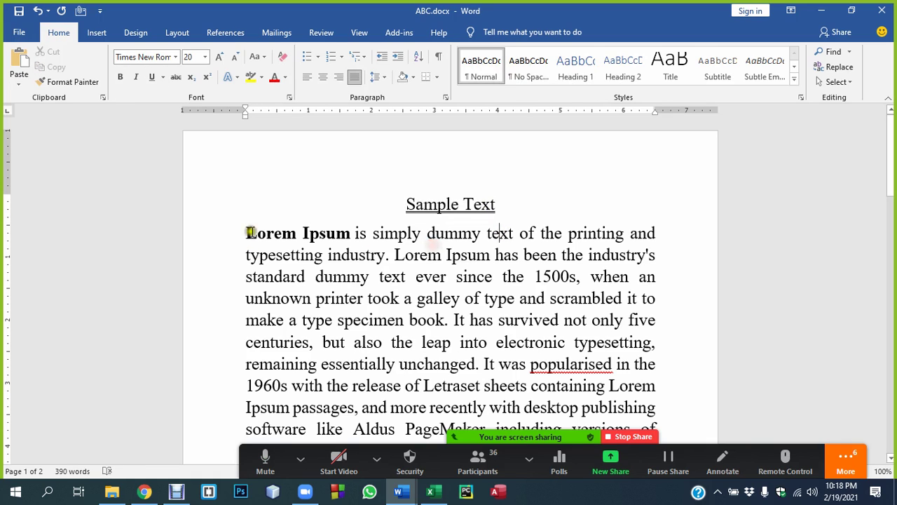
pyautogui.click(460, 204)
pyautogui.moveTo(503, 203); pyautogui.dragTo(409, 203)
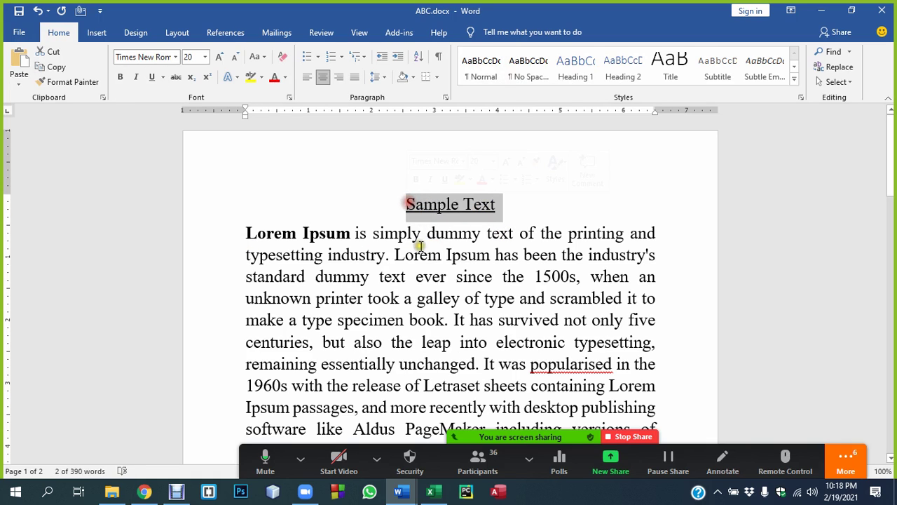
pyautogui.click(485, 203)
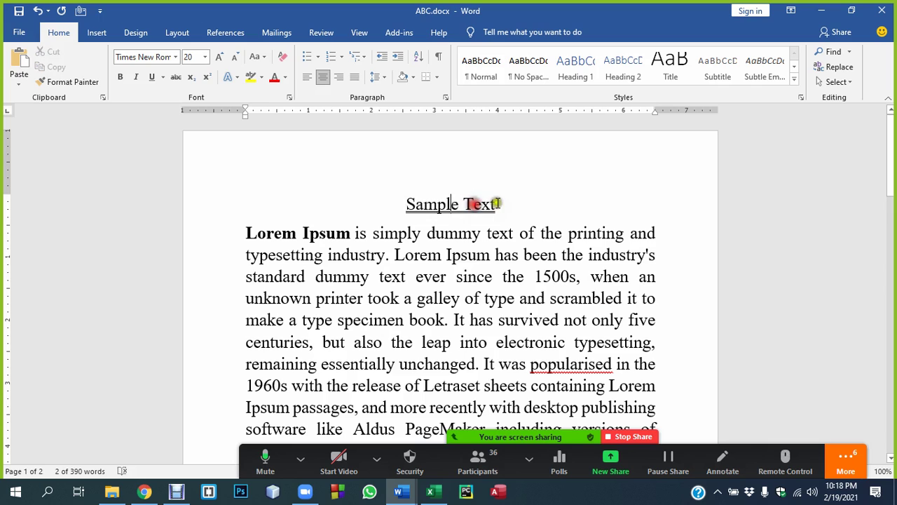
pyautogui.moveTo(503, 203); pyautogui.dragTo(410, 202)
pyautogui.hotkey('ctrl', 'b')
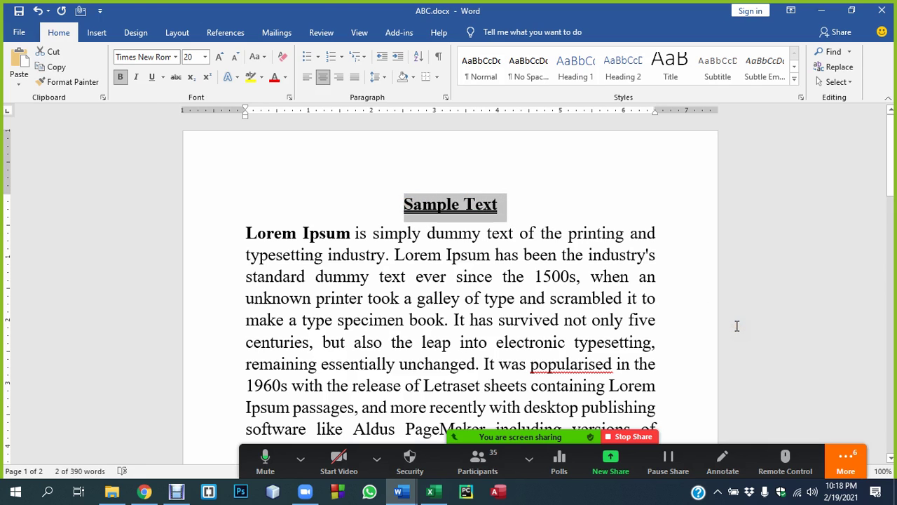
pyautogui.hotkey('ctrl', 'u')
pyautogui.hotkey('ctrl', 'u')
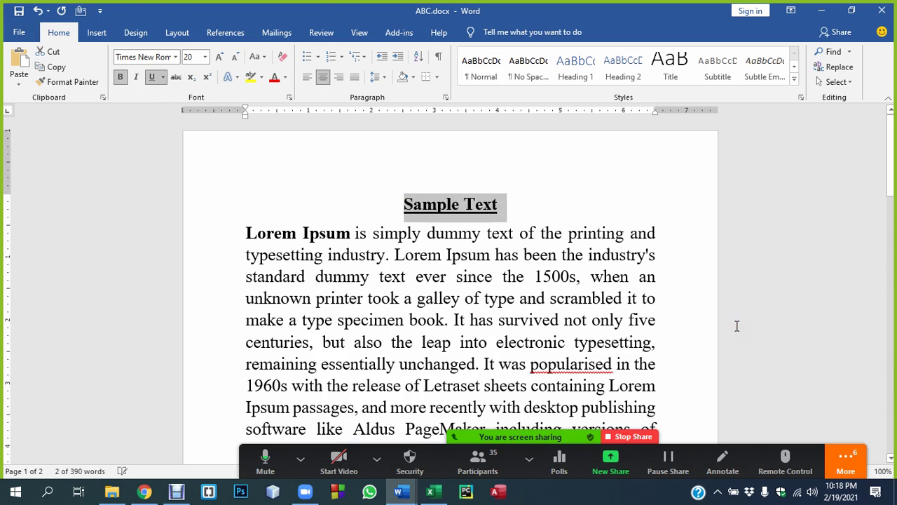
pyautogui.click(591, 301)
pyautogui.moveTo(404, 204); pyautogui.dragTo(499, 204)
pyautogui.click(461, 248)
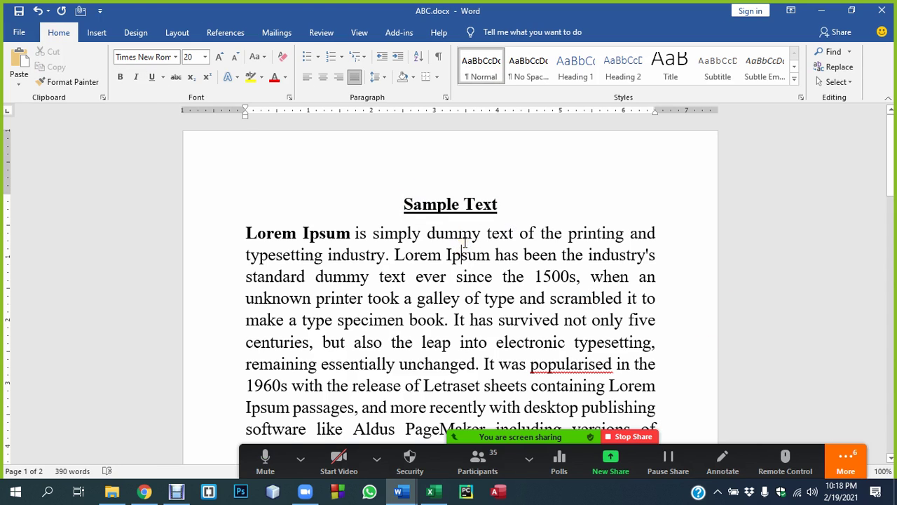
pyautogui.scroll(-2, 465, 242)
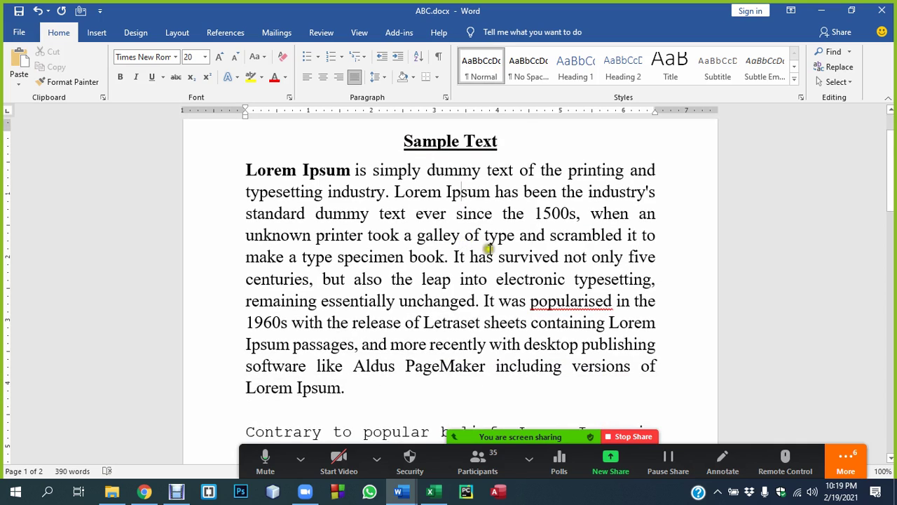
pyautogui.scroll(-2, 415, 242)
pyautogui.scroll(-2, 416, 277)
pyautogui.scroll(-4, 417, 267)
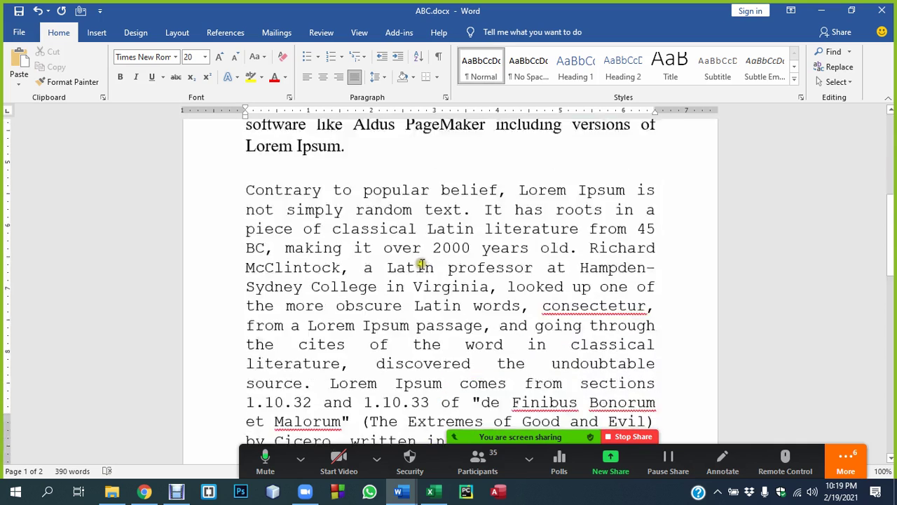
pyautogui.scroll(-3, 421, 265)
pyautogui.scroll(-1, 419, 265)
pyautogui.scroll(-5, 419, 265)
pyautogui.scroll(-3, 418, 266)
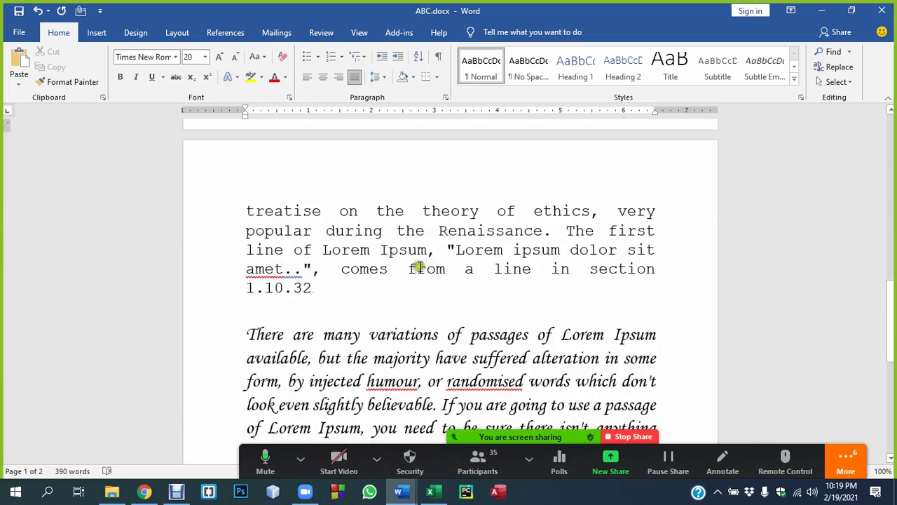
pyautogui.scroll(-3, 403, 277)
pyautogui.scroll(-2, 387, 288)
pyautogui.scroll(-3, 387, 288)
pyautogui.scroll(-1, 387, 289)
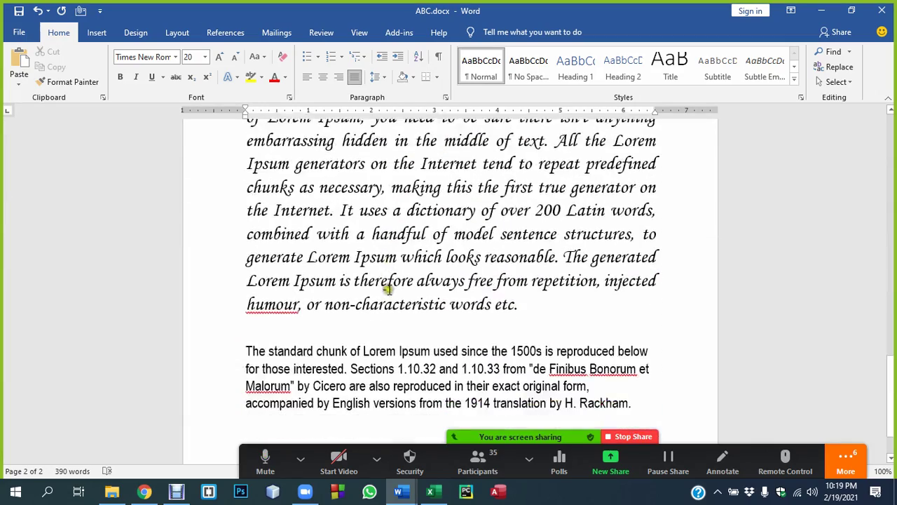
pyautogui.scroll(3, 387, 288)
pyautogui.scroll(5, 408, 292)
pyautogui.scroll(5, 407, 292)
pyautogui.scroll(5, 410, 290)
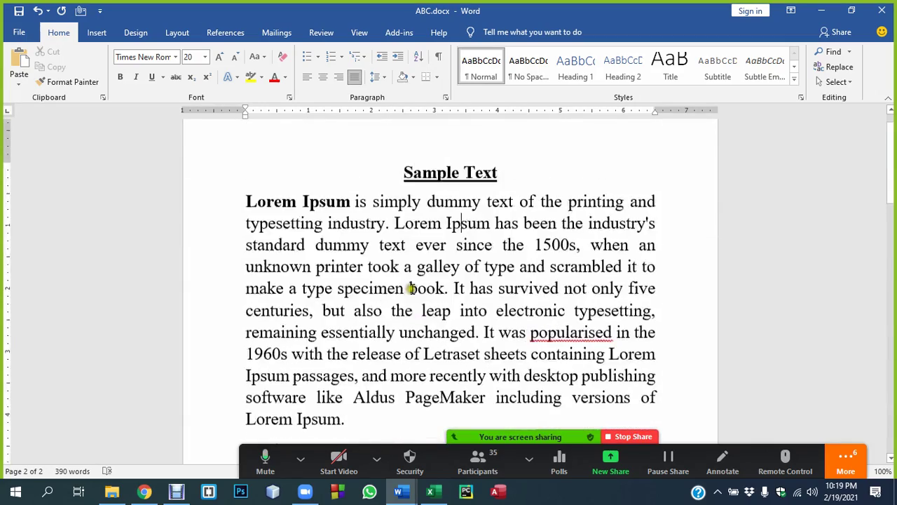
pyautogui.scroll(1, 416, 227)
pyautogui.scroll(-2, 412, 231)
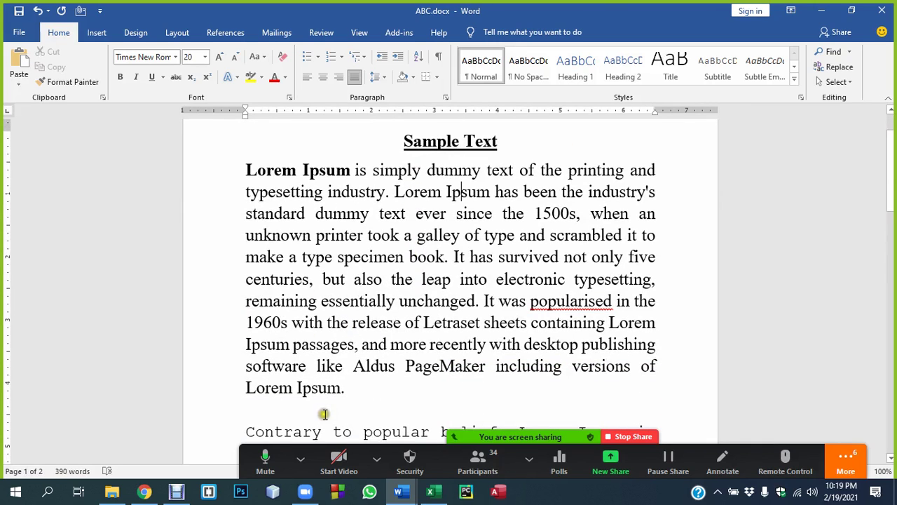
pyautogui.moveTo(345, 392)
pyautogui.mouseDown()
pyautogui.moveTo(245, 391)
pyautogui.moveTo(344, 388)
pyautogui.mouseUp()
pyautogui.click(317, 388)
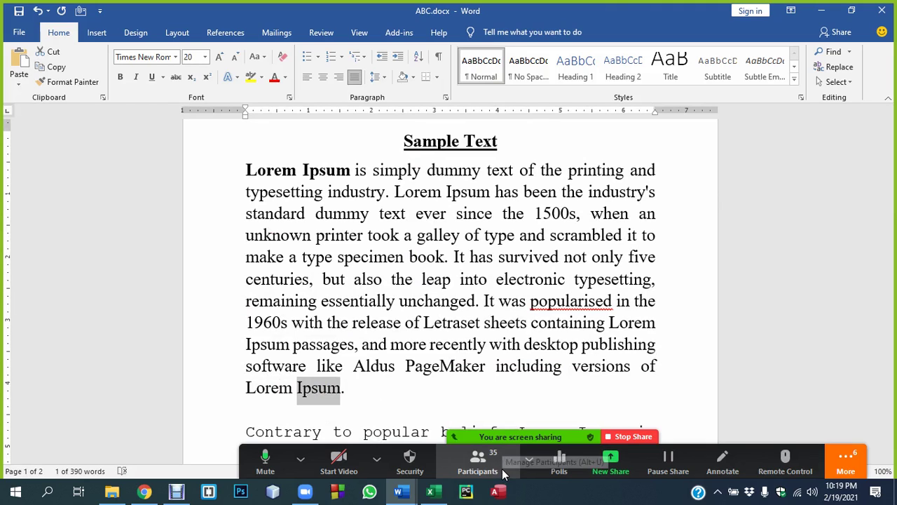
pyautogui.moveTo(347, 388); pyautogui.dragTo(239, 388)
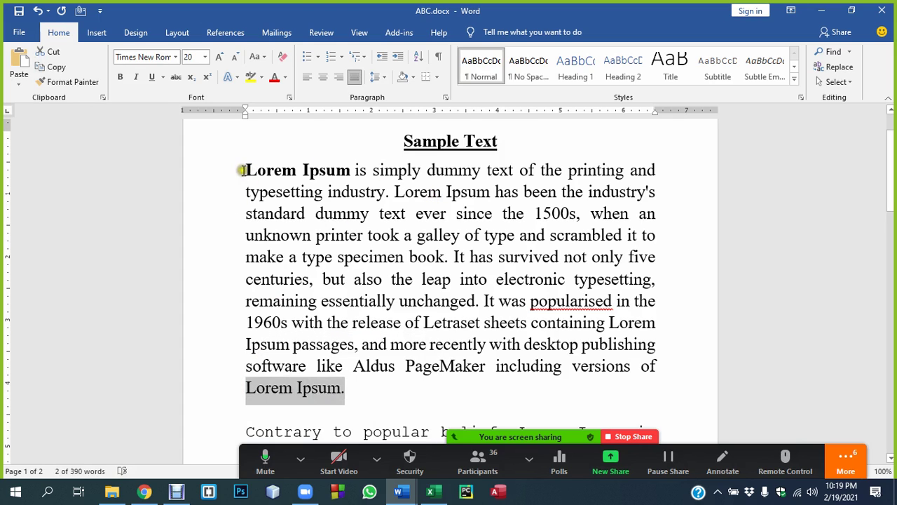
# Select the whole first Lorem Ipsum paragraph
pyautogui.moveTo(241, 169); pyautogui.dragTo(348, 388)
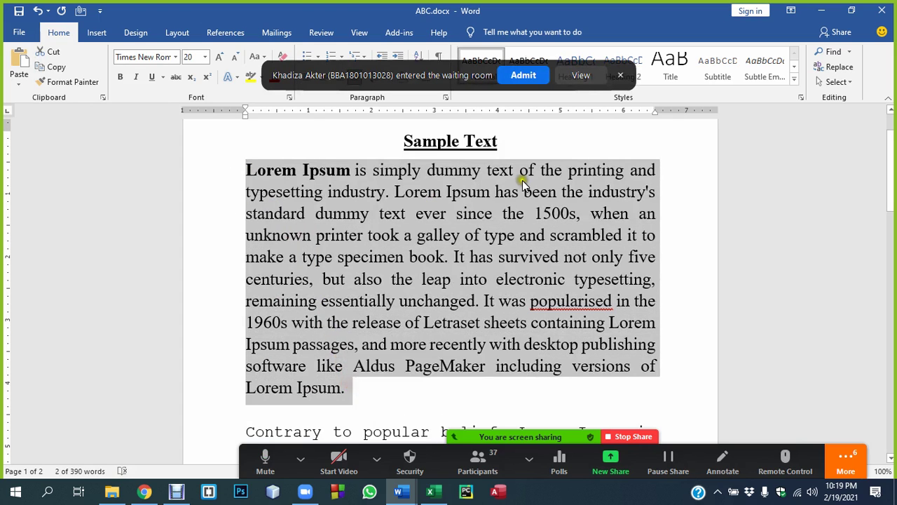
pyautogui.click(400, 140)
pyautogui.tripleClick(344, 236)
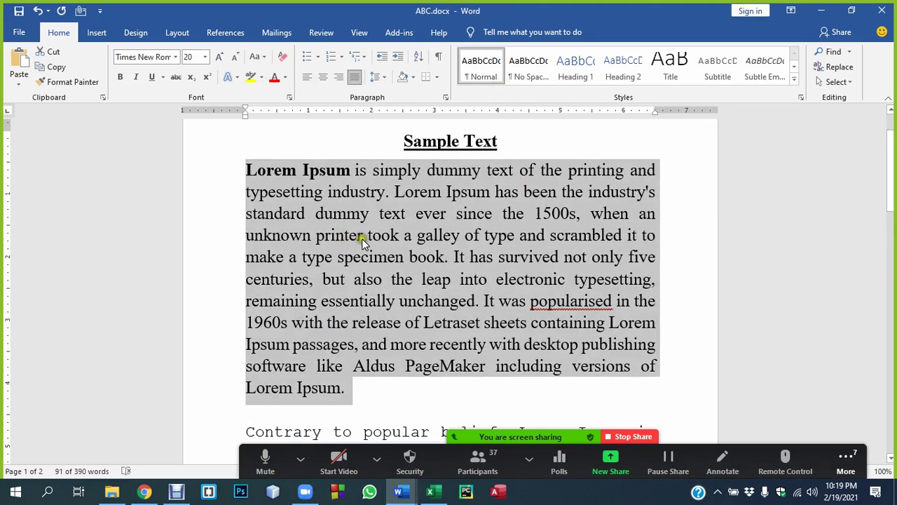
pyautogui.scroll(-2, 379, 246)
pyautogui.scroll(-4, 386, 250)
pyautogui.scroll(-3, 389, 252)
pyautogui.scroll(-2, 385, 254)
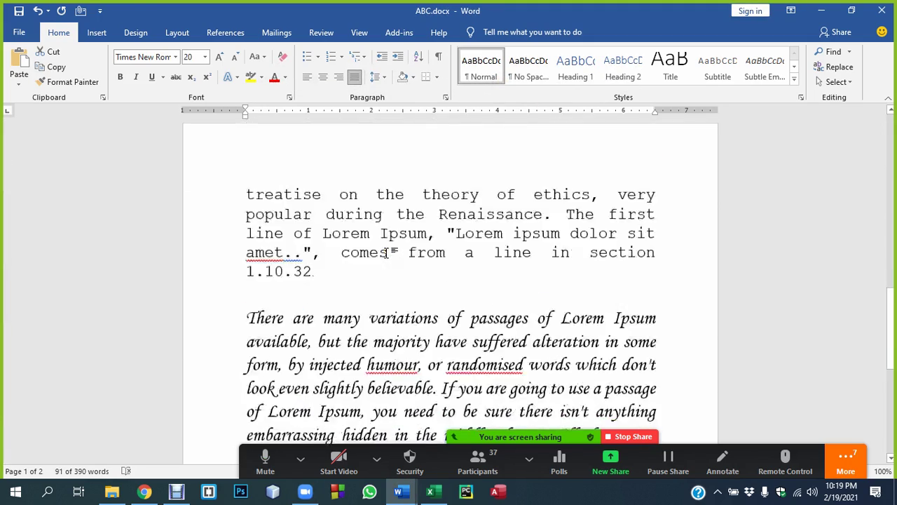
pyautogui.scroll(4, 386, 253)
pyautogui.scroll(5, 389, 255)
pyautogui.scroll(1, 392, 256)
pyautogui.scroll(-1, 393, 258)
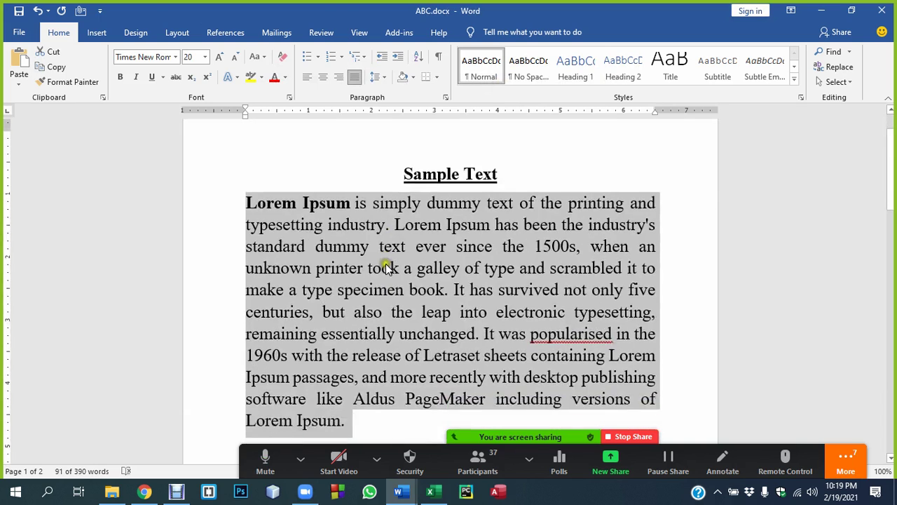
pyautogui.scroll(1, 386, 262)
pyautogui.click(408, 257)
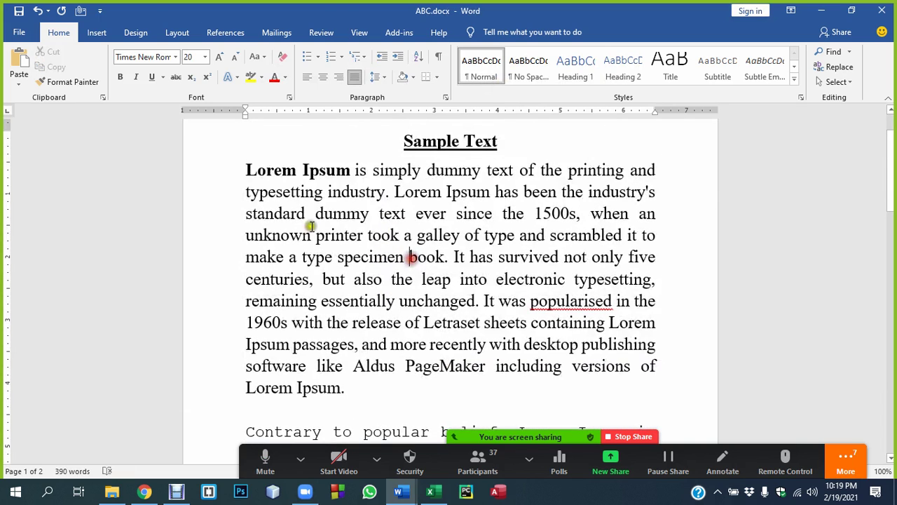
pyautogui.moveTo(242, 170)
pyautogui.mouseDown()
pyautogui.moveTo(310, 255)
pyautogui.moveTo(340, 382)
pyautogui.moveTo(349, 385)
pyautogui.mouseUp()
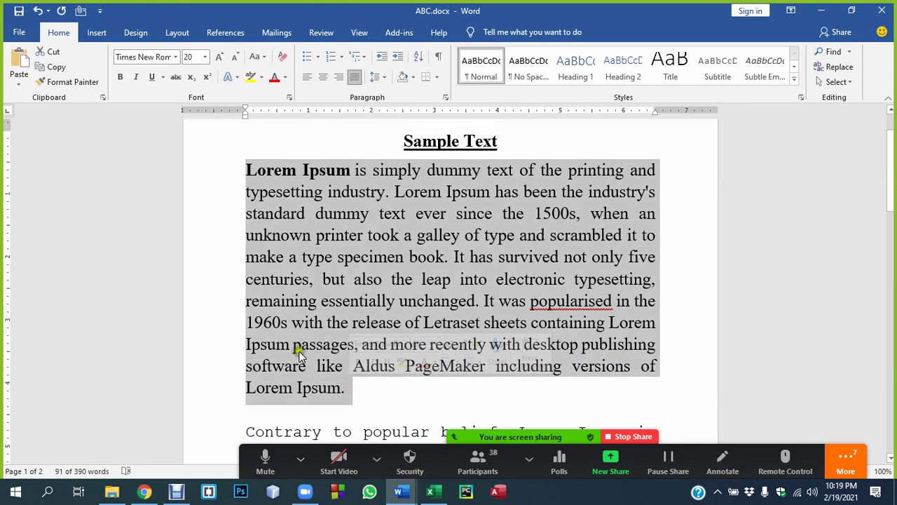
# Review the paragraph's indent, spacing and pagination settings without changing anything
pyautogui.click(444, 99)
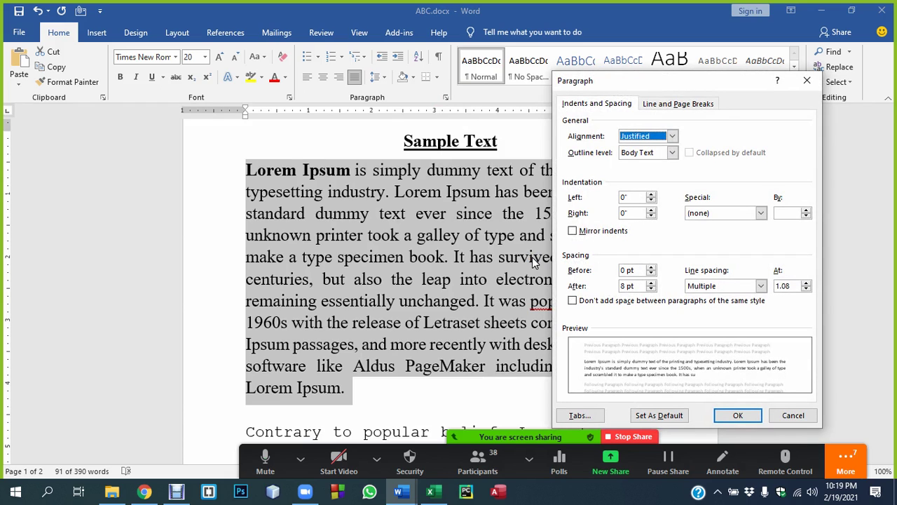
pyautogui.click(808, 82)
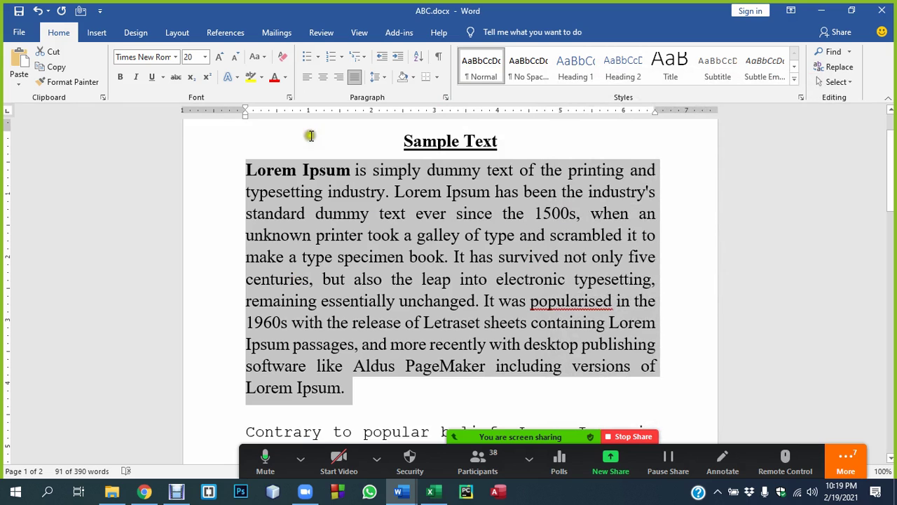
pyautogui.hotkey('ctrl', 'd')
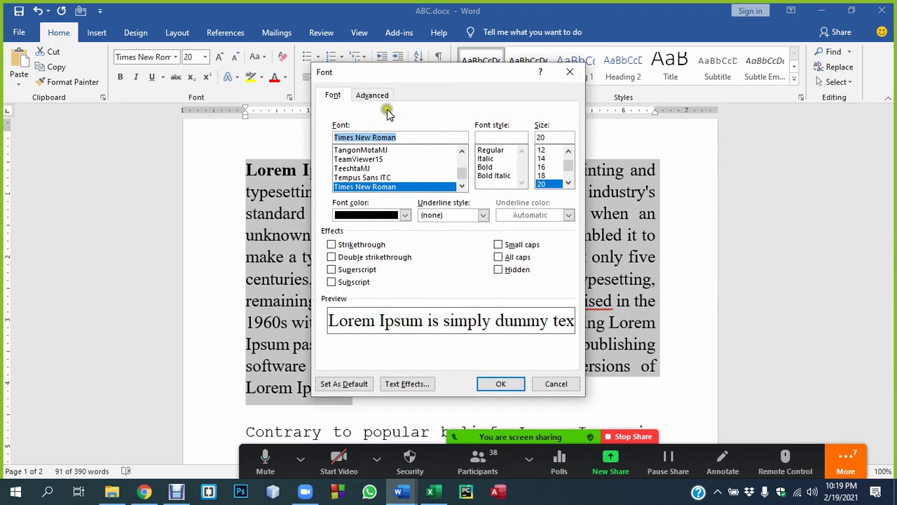
pyautogui.click(569, 74)
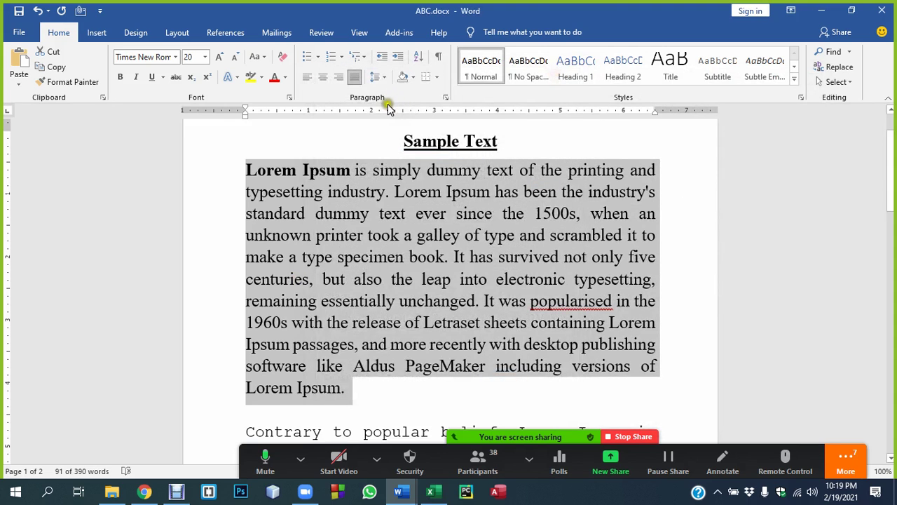
pyautogui.click(445, 98)
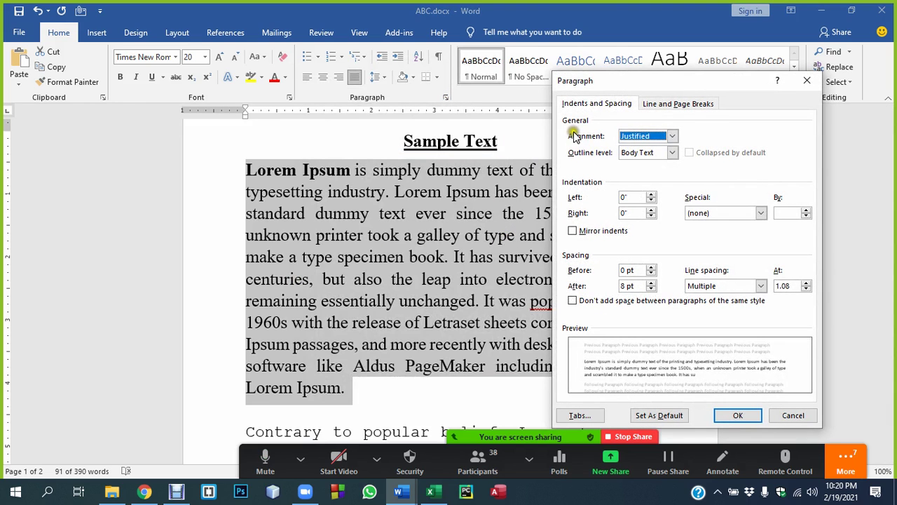
pyautogui.click(679, 105)
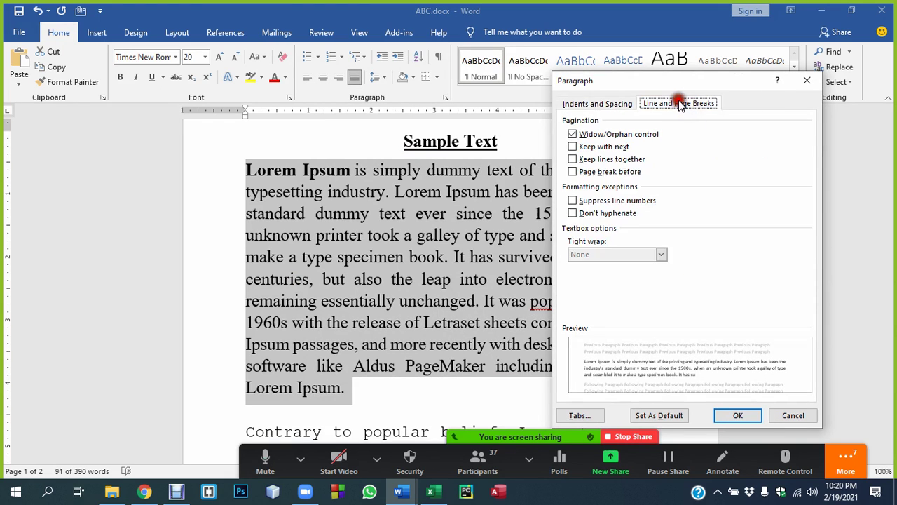
pyautogui.click(594, 105)
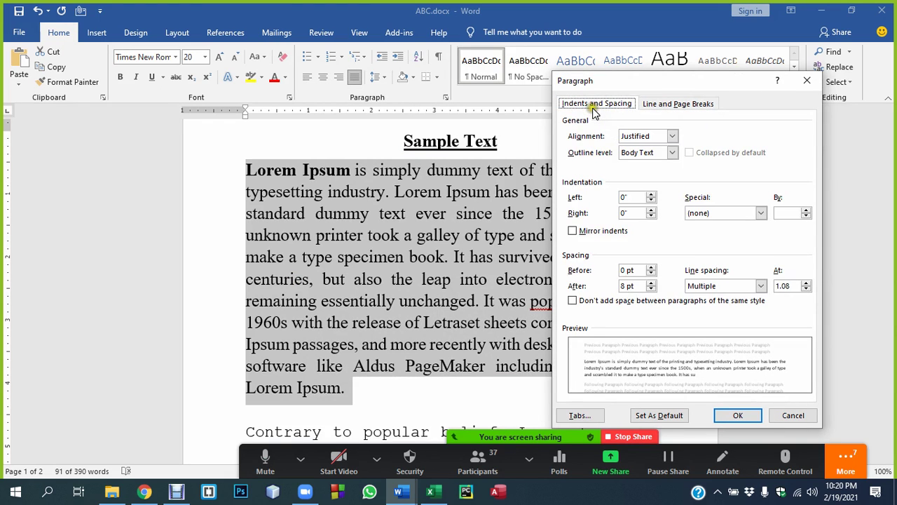
pyautogui.click(807, 80)
# Bring up the Font dialog for the selected paragraph with Ctrl+D
pyautogui.hotkey('ctrl', 'd')
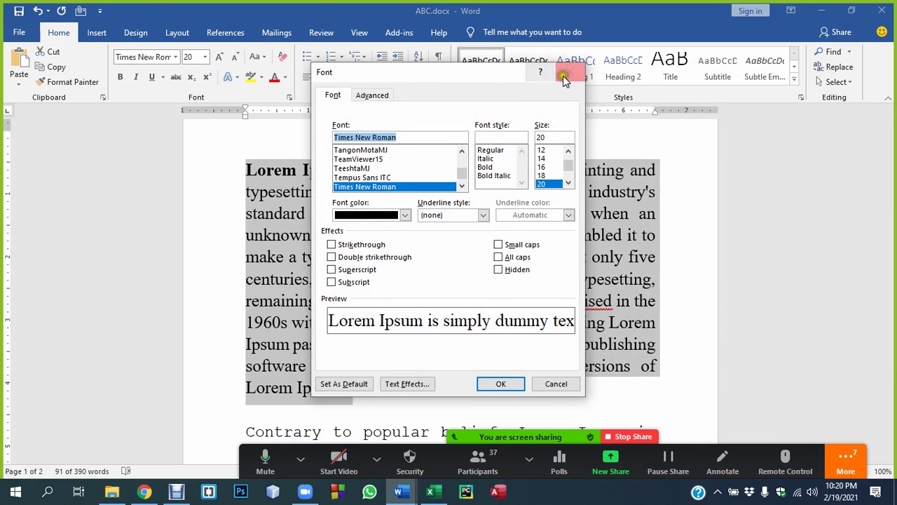
pyautogui.click(566, 74)
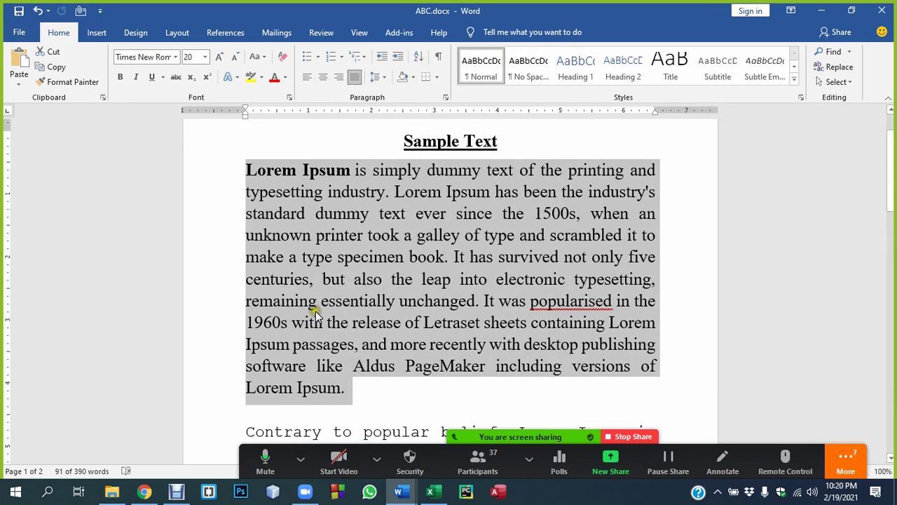
pyautogui.hotkey('ctrl', 'd')
# Set the paragraph's character spacing to Condensed in the Advanced font settings
pyautogui.moveTo(428, 79); pyautogui.dragTo(595, 102)
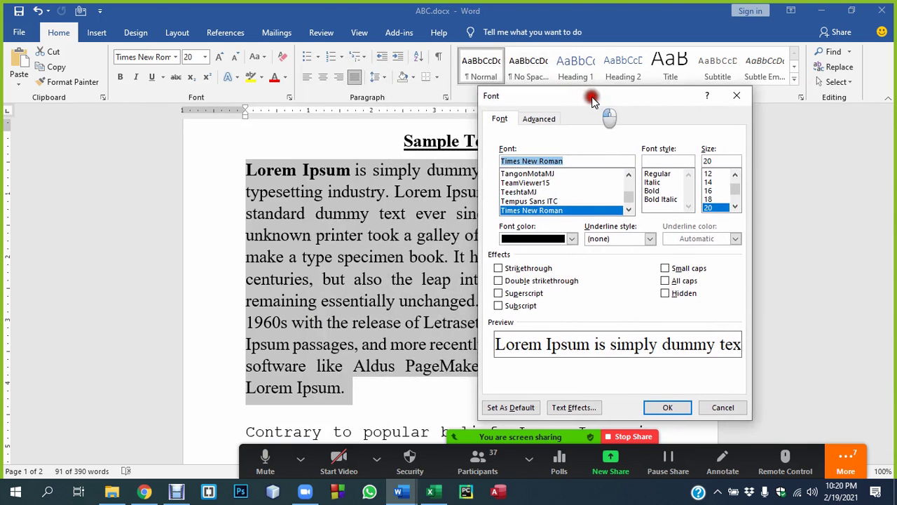
pyautogui.click(540, 119)
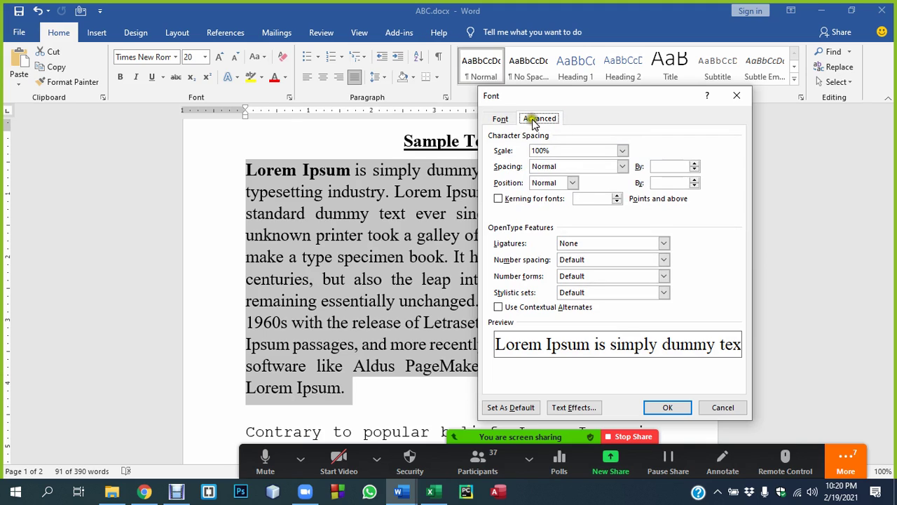
pyautogui.click(564, 167)
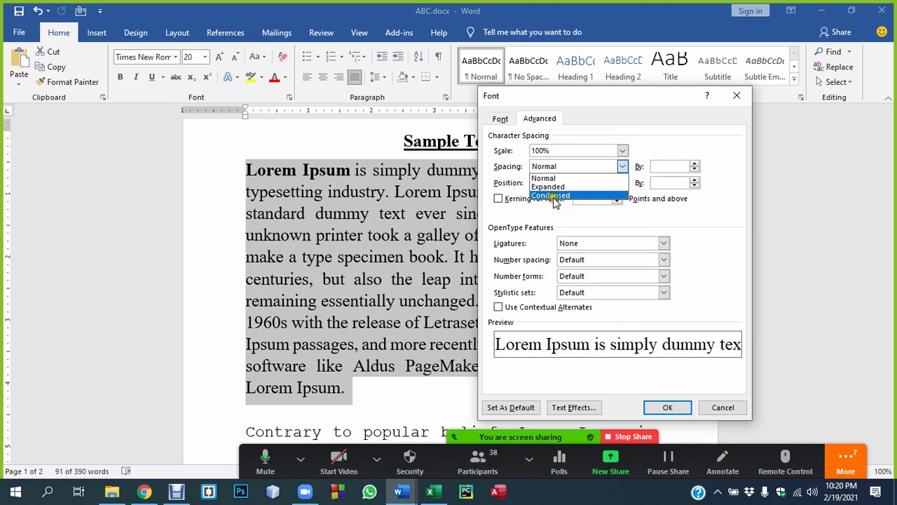
pyautogui.click(554, 195)
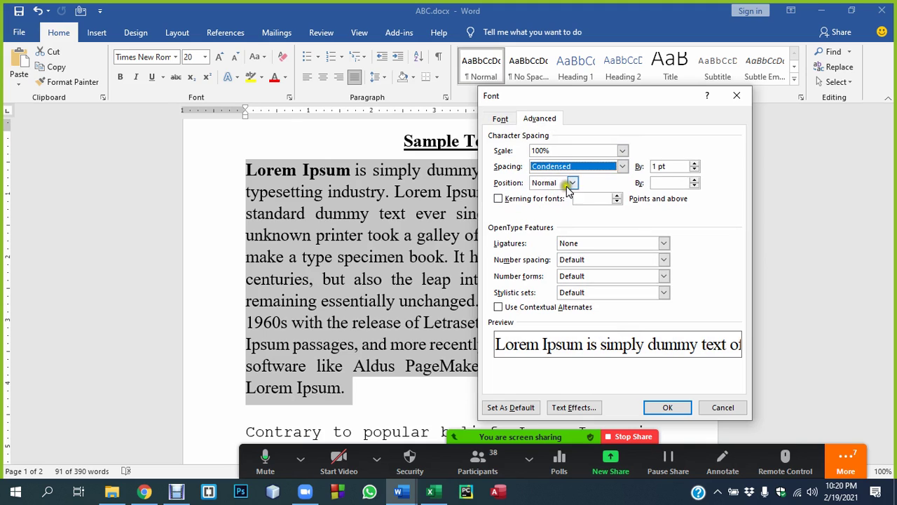
pyautogui.click(641, 166)
pyautogui.write('0.2')
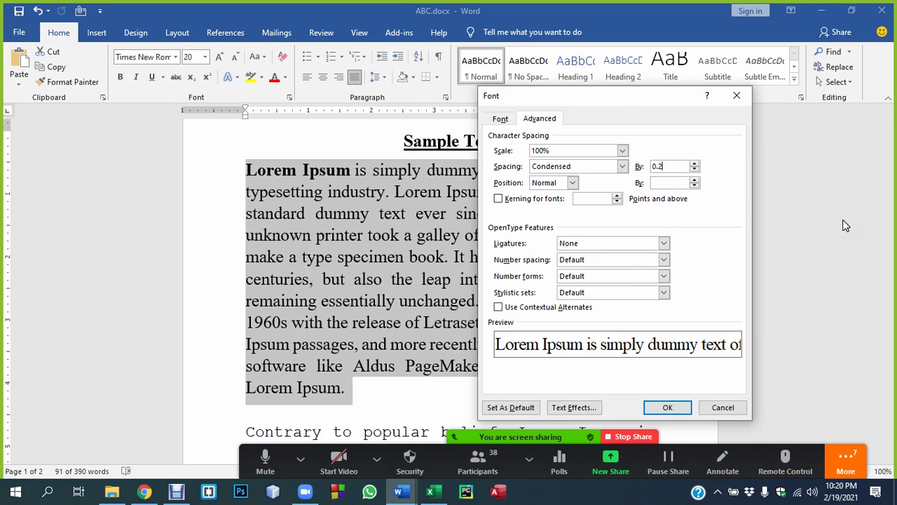
pyautogui.press('Return')
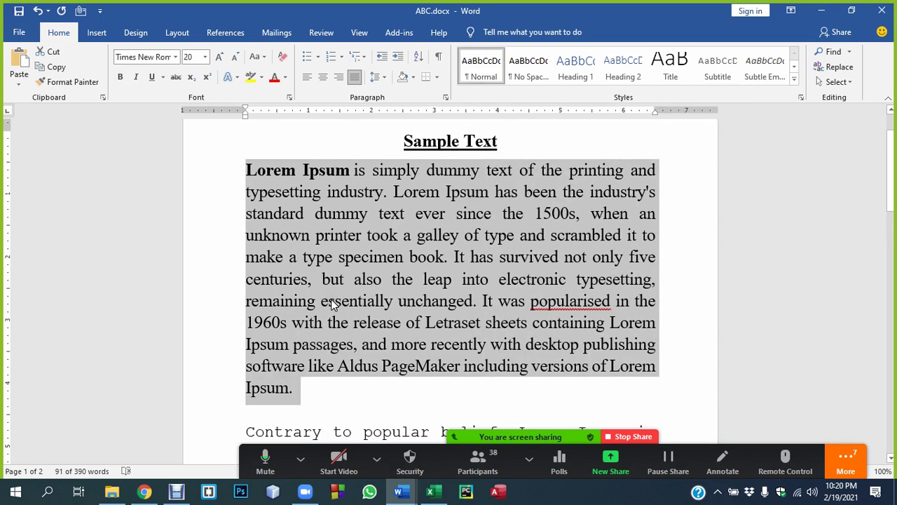
# Change the condensed spacing amount to 0.1
pyautogui.hotkey('ctrl', 'd')
pyautogui.moveTo(675, 165); pyautogui.dragTo(645, 167)
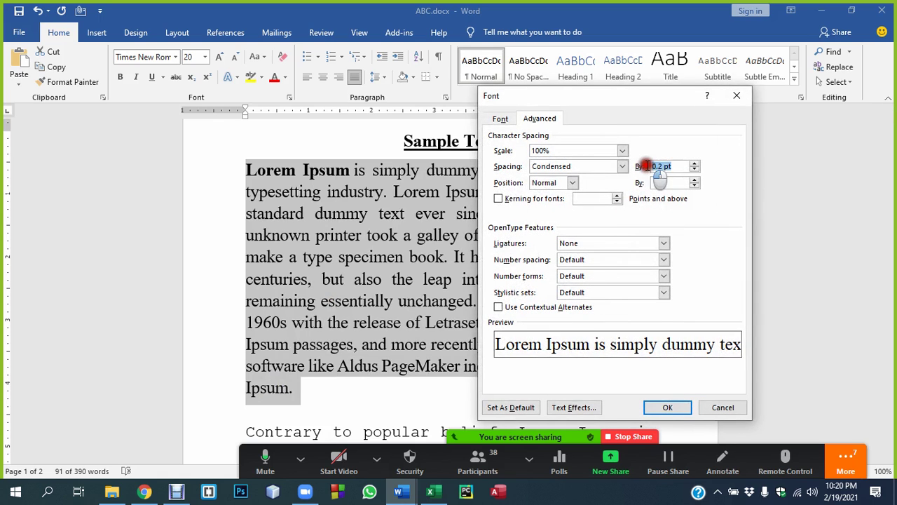
pyautogui.write('0.3')
pyautogui.click(668, 407)
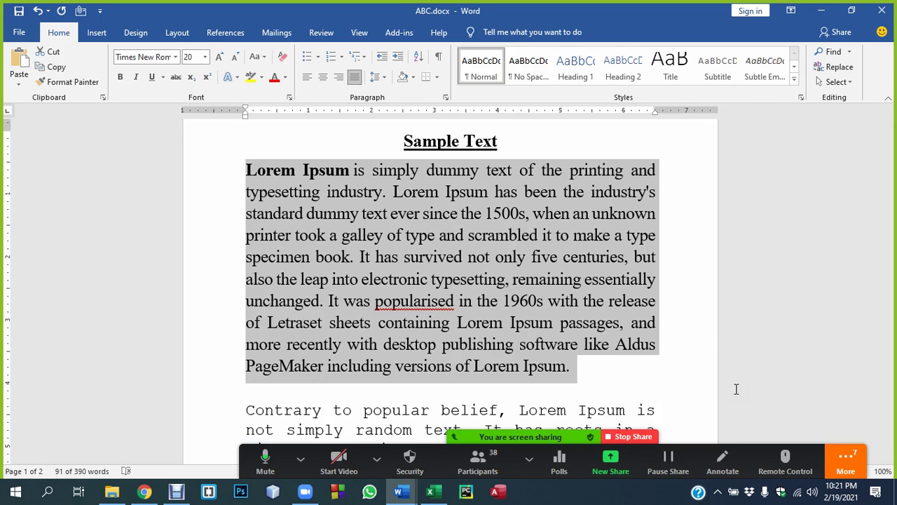
pyautogui.hotkey('ctrl', 'd')
pyautogui.doubleClick(659, 166)
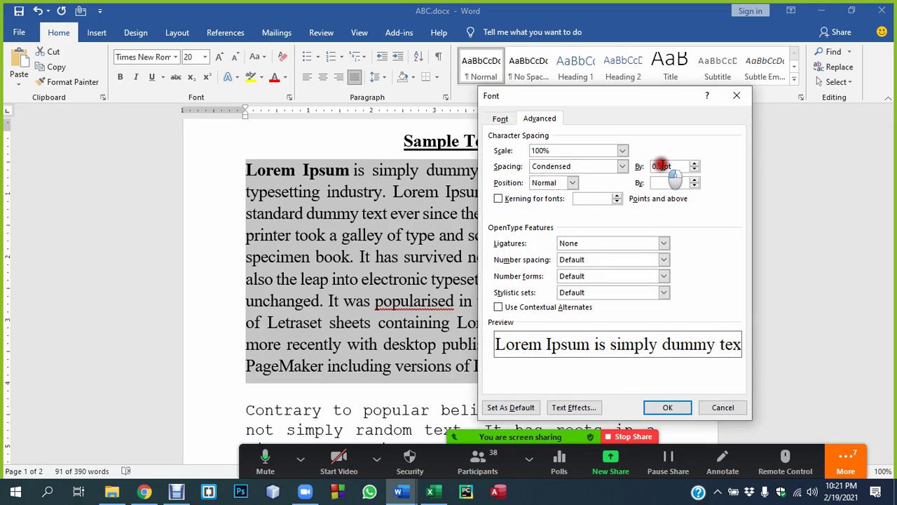
pyautogui.write('0.1')
pyautogui.press('Return')
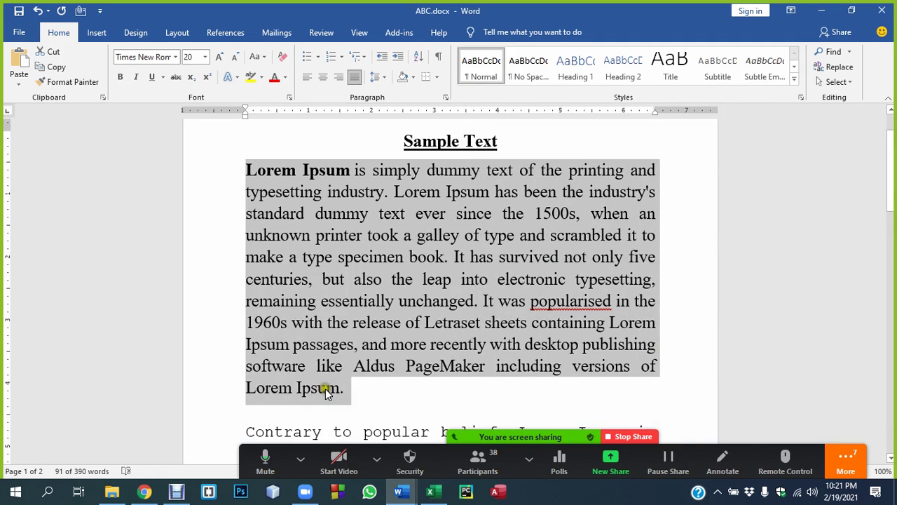
# Try a 0.5 condensed spacing amount, then settle back on 0.1
pyautogui.hotkey('ctrl', 'd')
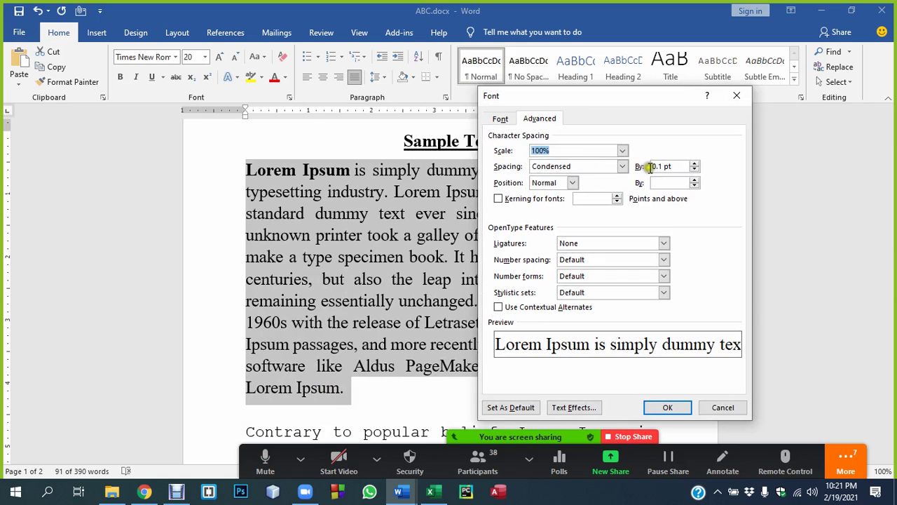
pyautogui.doubleClick(663, 166)
pyautogui.write('0.5')
pyautogui.press('Return')
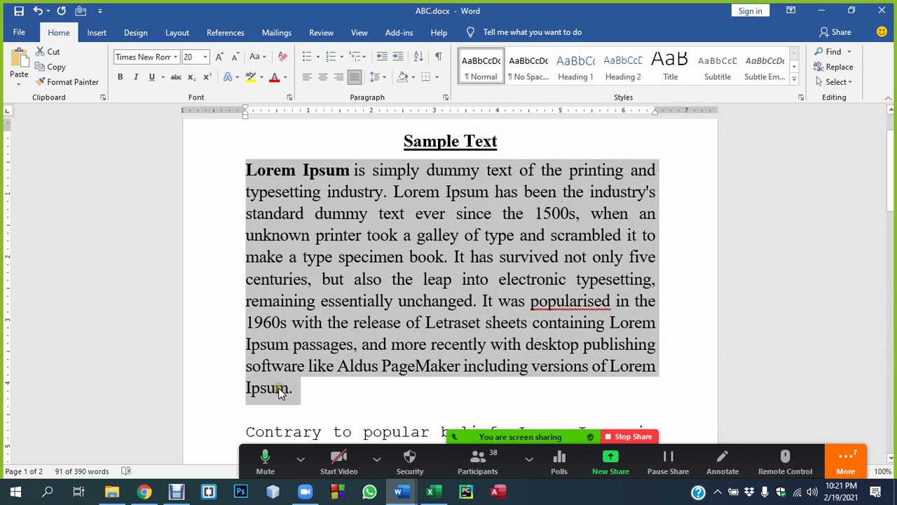
pyautogui.hotkey('ctrl', 'd')
pyautogui.doubleClick(662, 167)
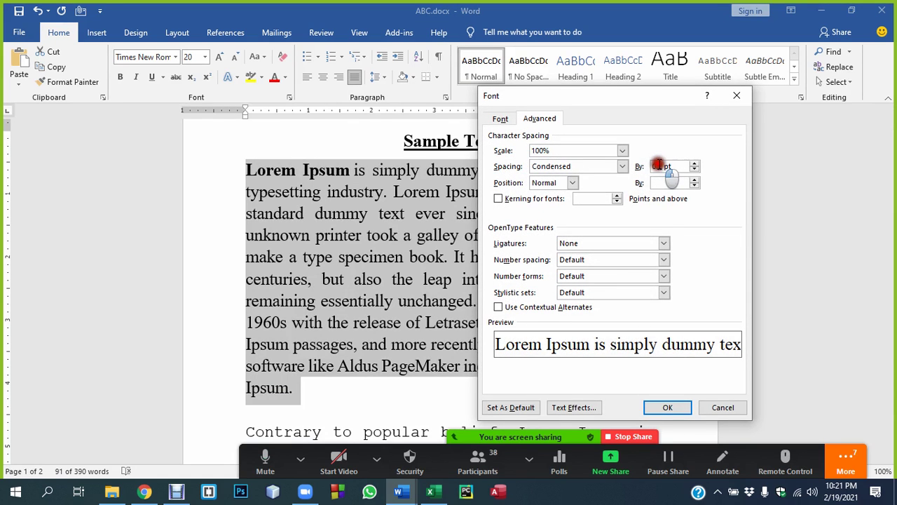
pyautogui.write('0.1')
pyautogui.press('Return')
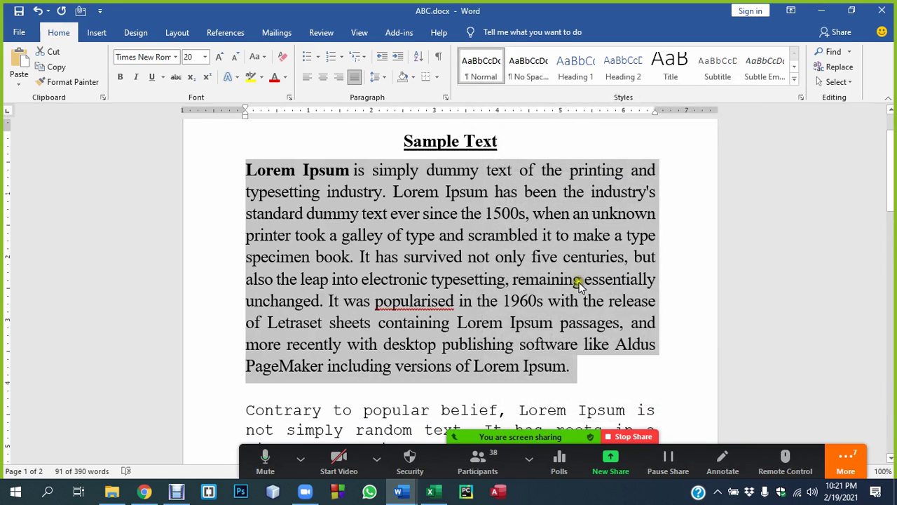
pyautogui.click(578, 283)
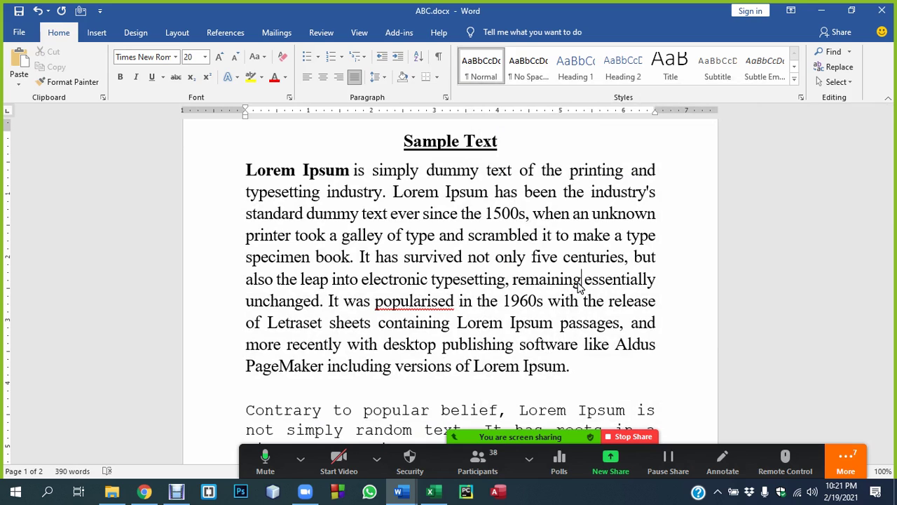
# Select the whole first Lorem Ipsum paragraph across the page break
pyautogui.moveTo(233, 172)
pyautogui.mouseDown()
pyautogui.moveTo(374, 237)
pyautogui.moveTo(519, 357)
pyautogui.mouseUp()
pyautogui.scroll(-5, 498, 373)
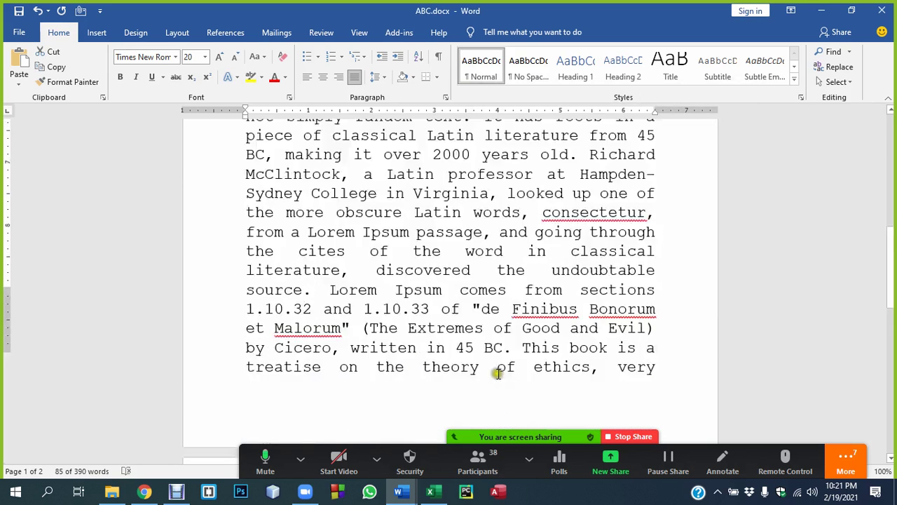
pyautogui.scroll(-3, 498, 374)
pyautogui.moveTo(280, 340); pyautogui.dragTo(300, 357)
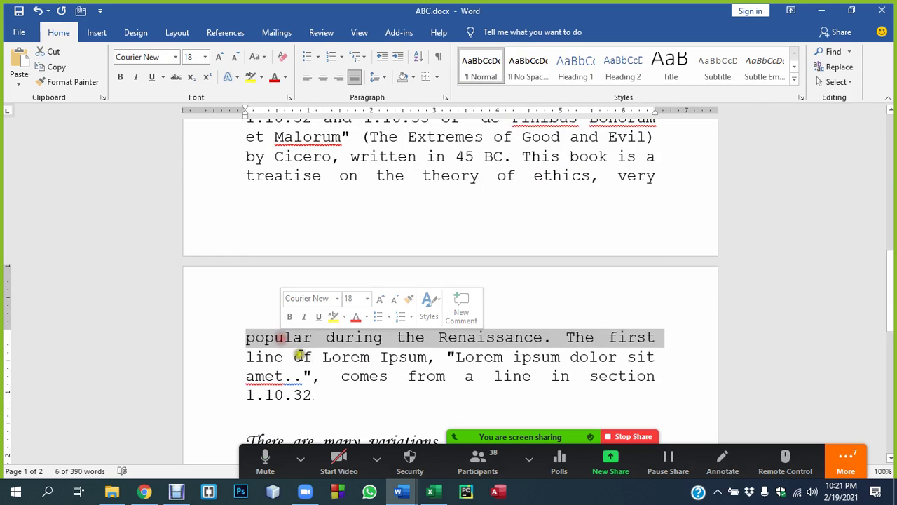
pyautogui.click(341, 379)
pyautogui.scroll(1, 347, 395)
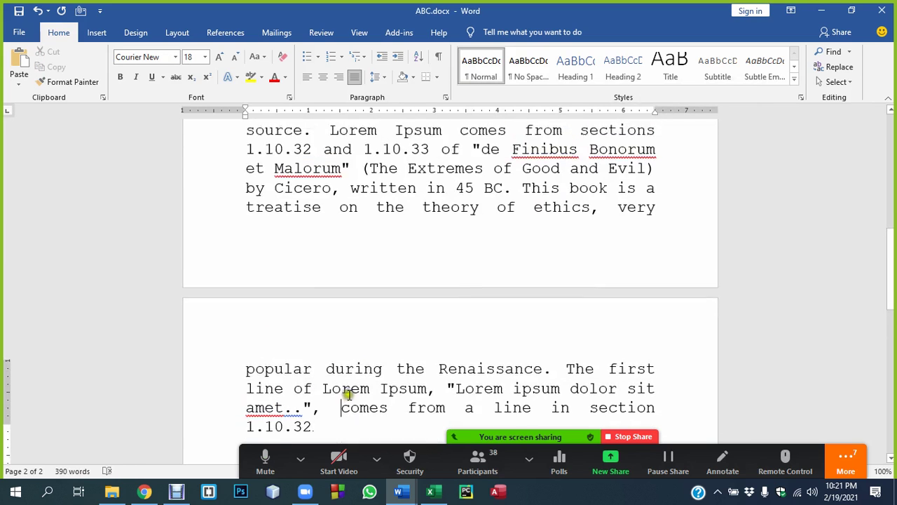
pyautogui.scroll(3, 347, 395)
pyautogui.scroll(3, 347, 374)
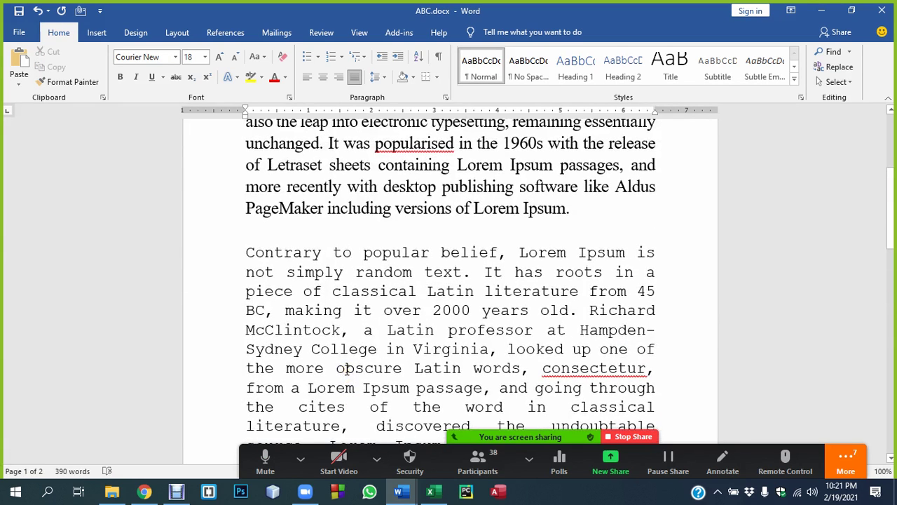
pyautogui.scroll(3, 348, 370)
pyautogui.moveTo(591, 379)
pyautogui.mouseDown()
pyautogui.moveTo(331, 252)
pyautogui.moveTo(211, 171)
pyautogui.mouseUp()
# Shrink the selected paragraph's font two sizes with Ctrl+Shift+comma
pyautogui.hotkey('ctrl', 'shift', ',')
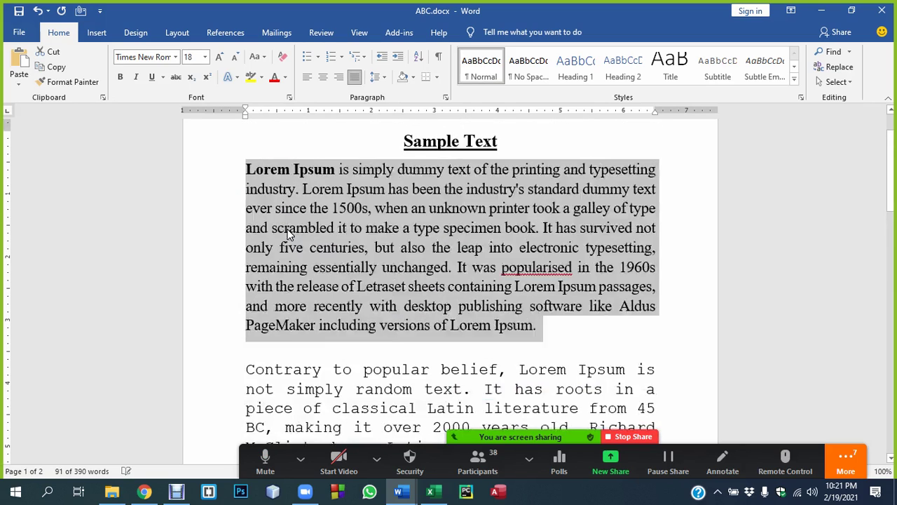
pyautogui.hotkey('ctrl', 'shift', ',')
pyautogui.scroll(-1, 514, 262)
pyautogui.scroll(-4, 515, 262)
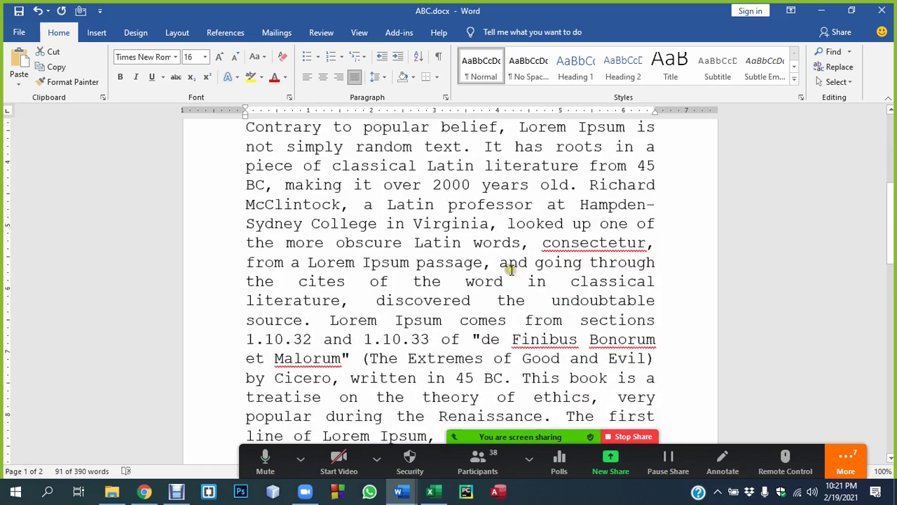
pyautogui.scroll(-3, 512, 270)
pyautogui.scroll(-1, 508, 275)
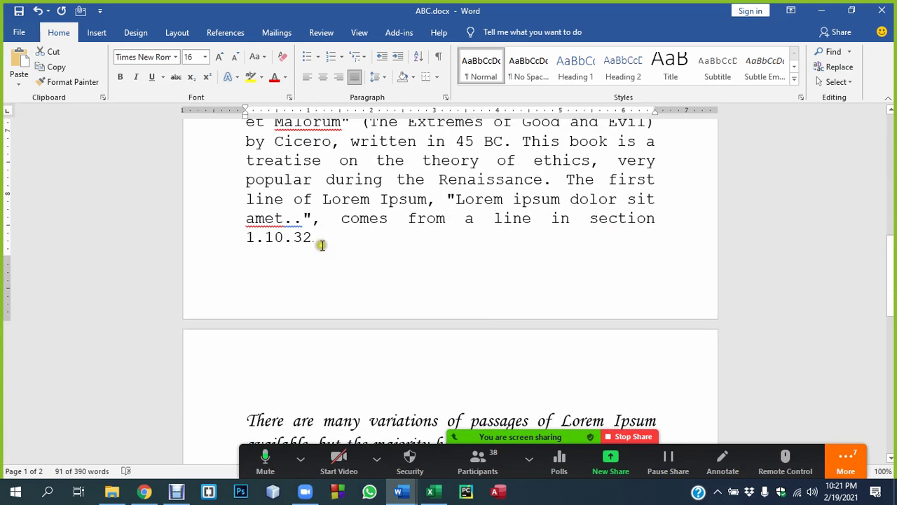
# Enlarge the font of the blank line before the 'Contrary…' paragraph three steps
pyautogui.scroll(1, 321, 245)
pyautogui.moveTo(296, 301); pyautogui.dragTo(244, 301)
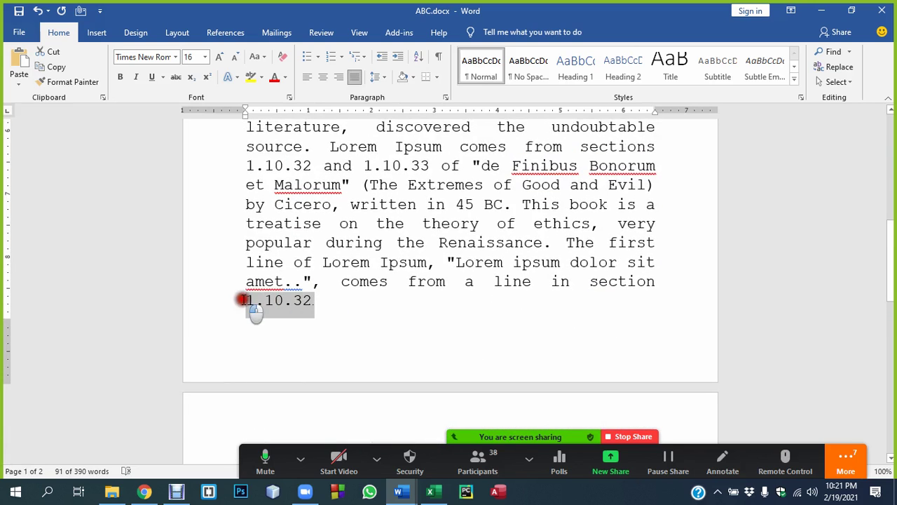
pyautogui.scroll(1, 497, 341)
pyautogui.scroll(1, 497, 343)
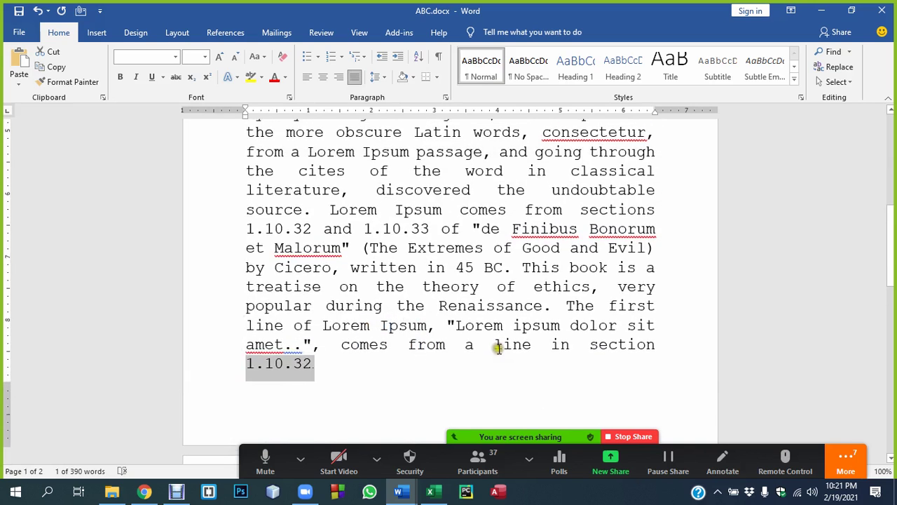
pyautogui.scroll(2, 497, 344)
pyautogui.click(274, 184)
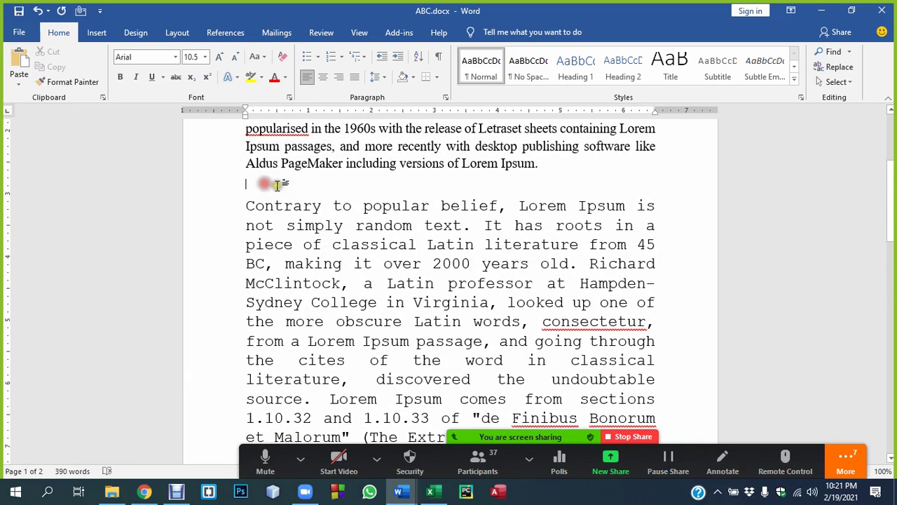
pyautogui.hotkey('ctrl', ']')
pyautogui.hotkey('ctrl', ']')
pyautogui.hotkey('ctrl', ']')
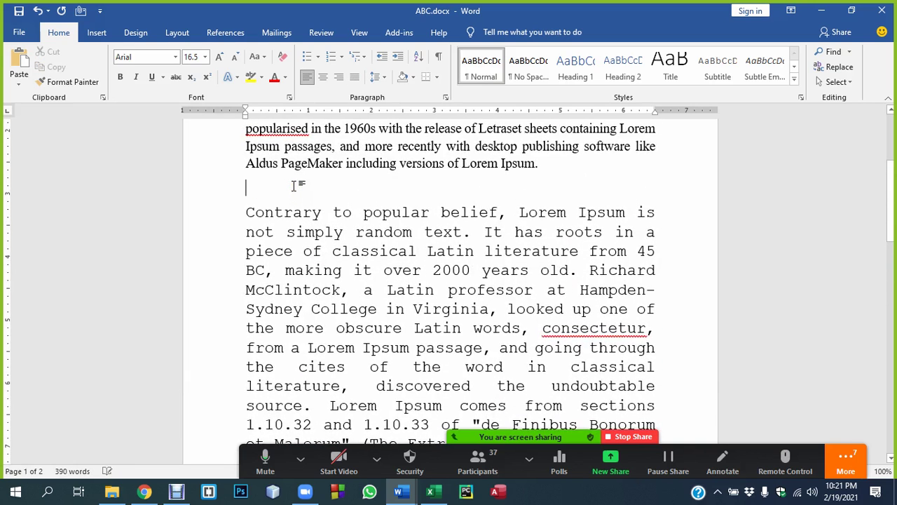
pyautogui.scroll(-2, 343, 260)
pyautogui.scroll(-3, 348, 268)
pyautogui.scroll(-1, 344, 269)
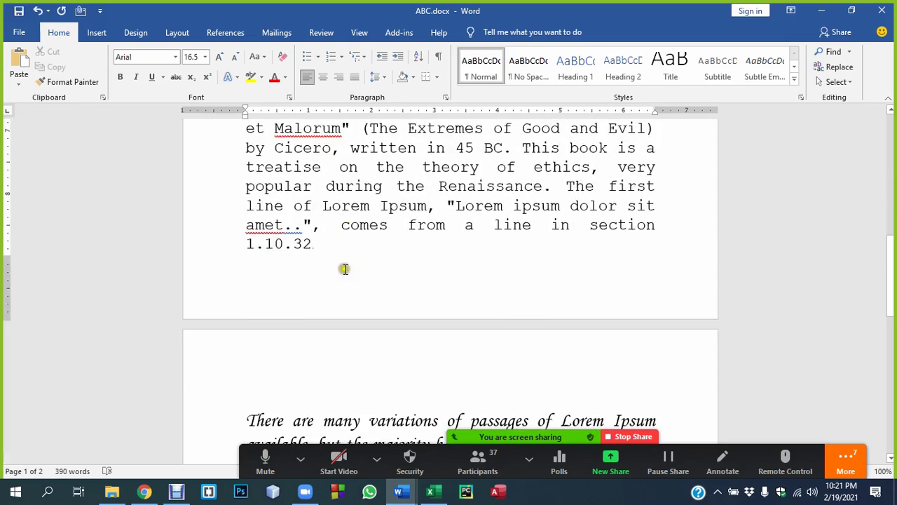
pyautogui.hotkey('ctrl', ']')
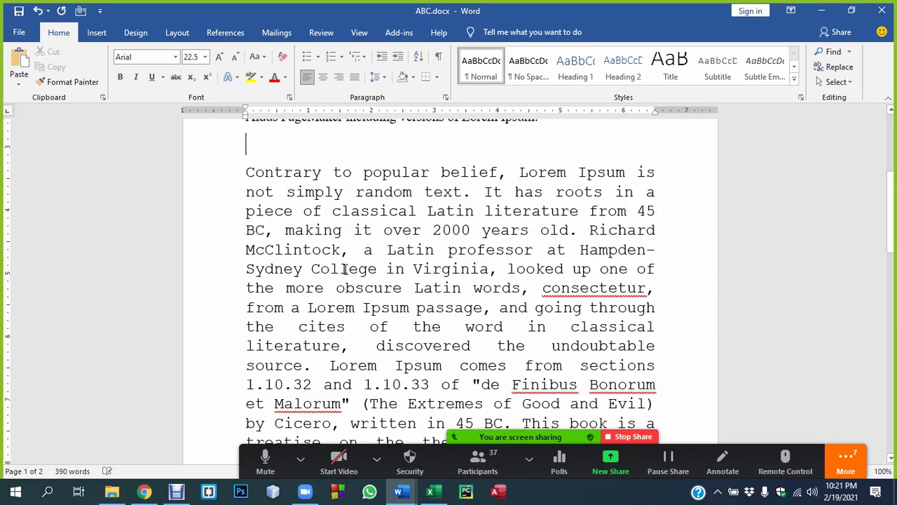
pyautogui.hotkey('ctrl', ']')
pyautogui.hotkey('ctrl', ']')
# Grow the blank line to 19.5 pt so the second paragraph's last lines move to page 2
pyautogui.scroll(-1, 375, 267)
pyautogui.scroll(-2, 375, 267)
pyautogui.scroll(-1, 368, 328)
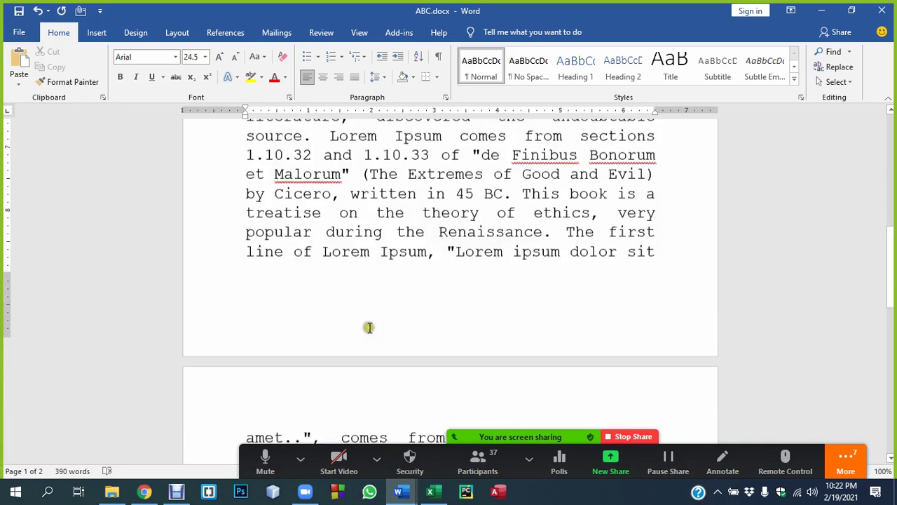
pyautogui.scroll(-1, 369, 327)
pyautogui.scroll(-1, 352, 352)
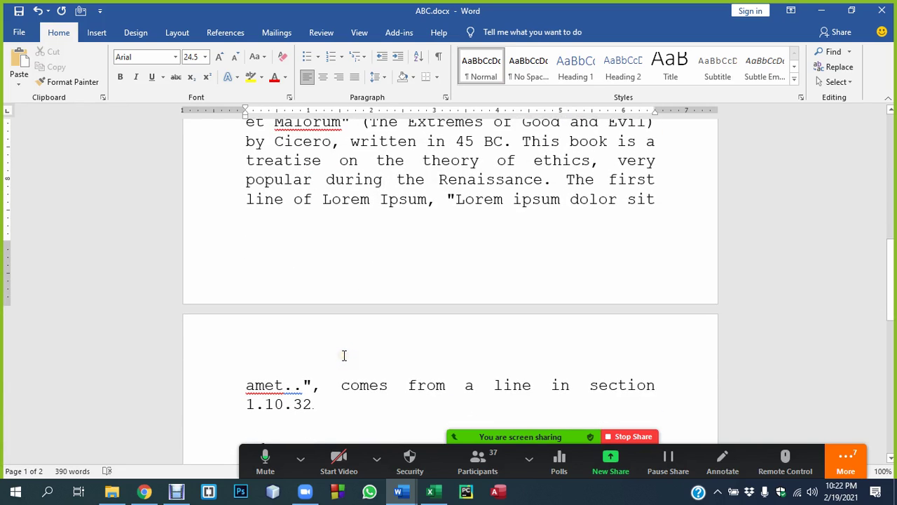
pyautogui.scroll(2, 344, 354)
pyautogui.scroll(4, 344, 348)
pyautogui.scroll(1, 347, 339)
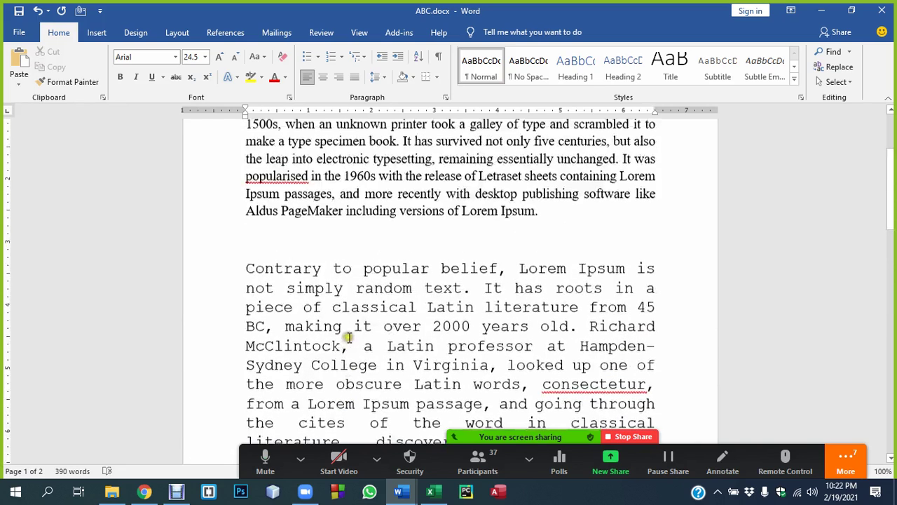
pyautogui.scroll(-4, 341, 344)
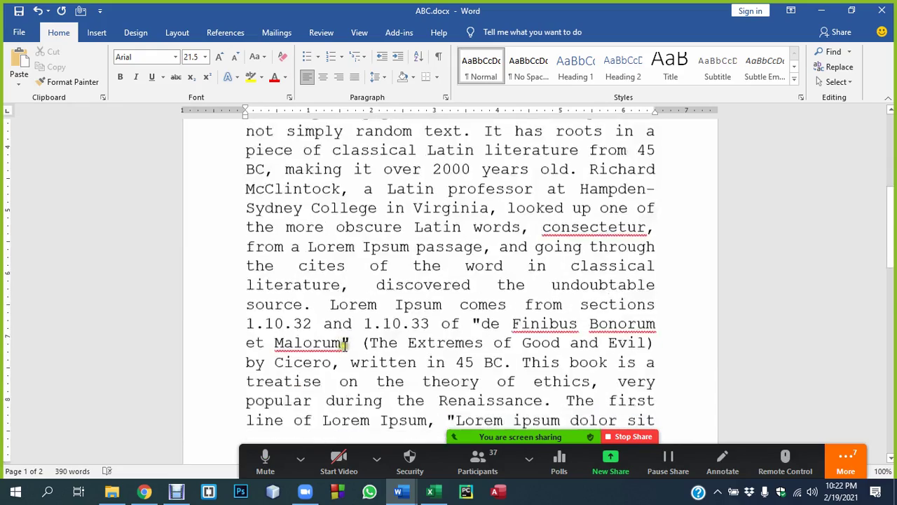
pyautogui.scroll(-2, 343, 344)
pyautogui.scroll(-3, 344, 344)
pyautogui.scroll(3, 344, 346)
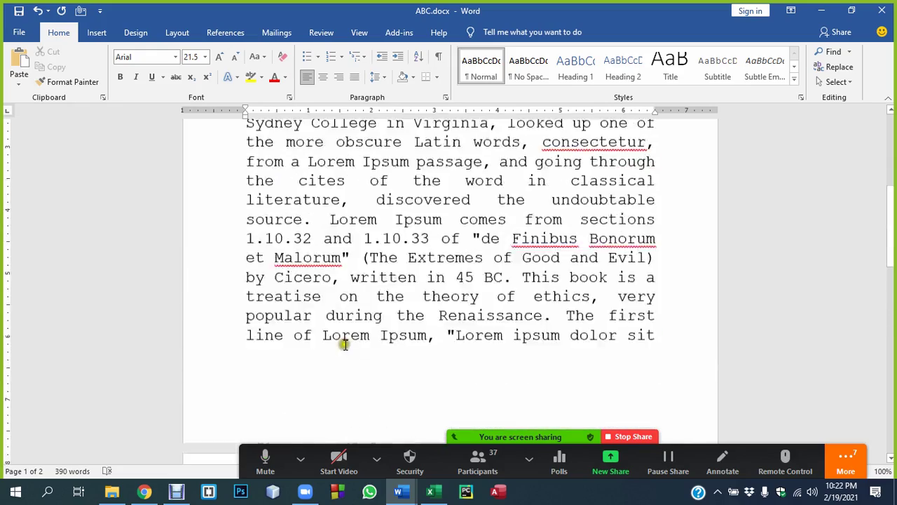
pyautogui.scroll(5, 344, 346)
pyautogui.scroll(1, 345, 345)
pyautogui.scroll(-4, 345, 346)
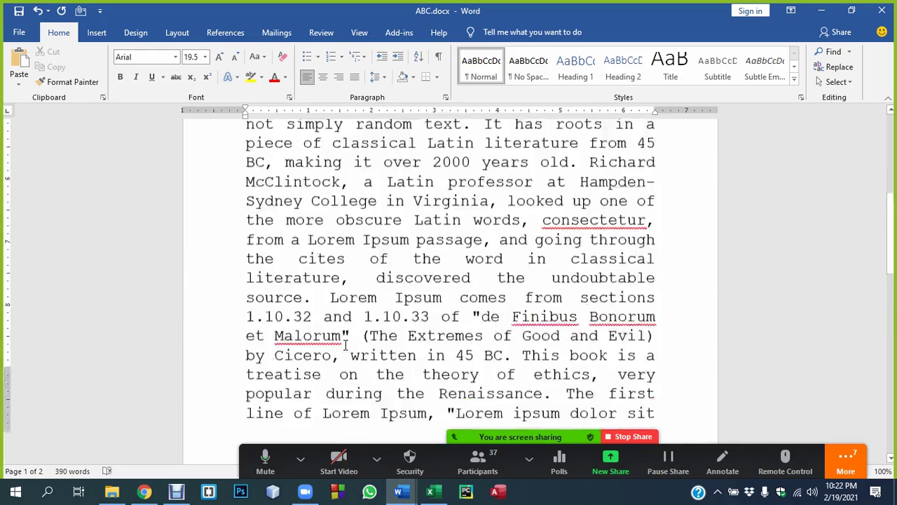
pyautogui.scroll(-2, 345, 346)
pyautogui.scroll(-2, 345, 345)
pyautogui.scroll(-1, 345, 345)
pyautogui.scroll(1, 345, 345)
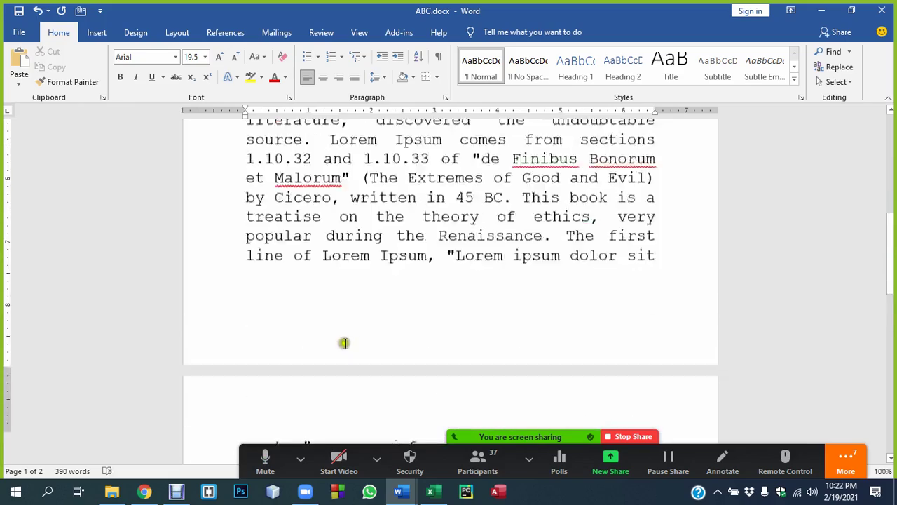
pyautogui.scroll(6, 344, 344)
pyautogui.scroll(4, 345, 345)
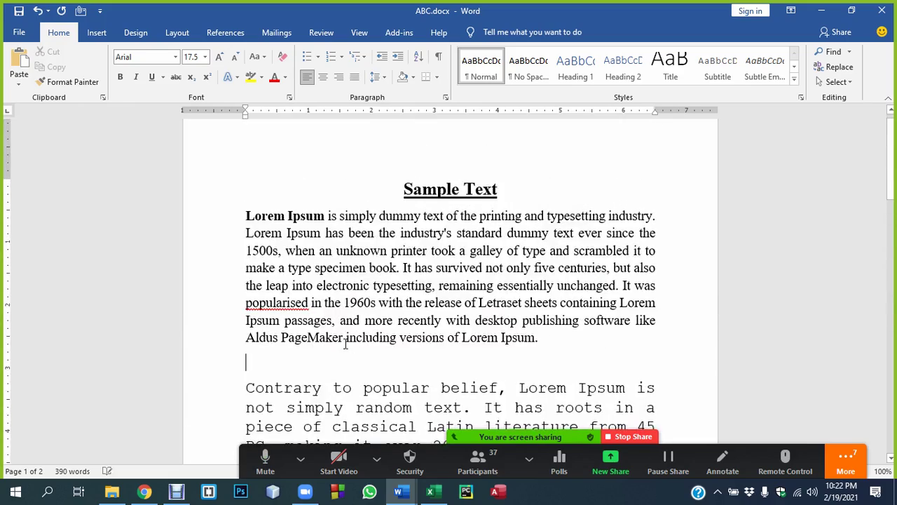
pyautogui.scroll(-2, 345, 345)
pyautogui.scroll(-4, 345, 345)
pyautogui.scroll(-1, 345, 345)
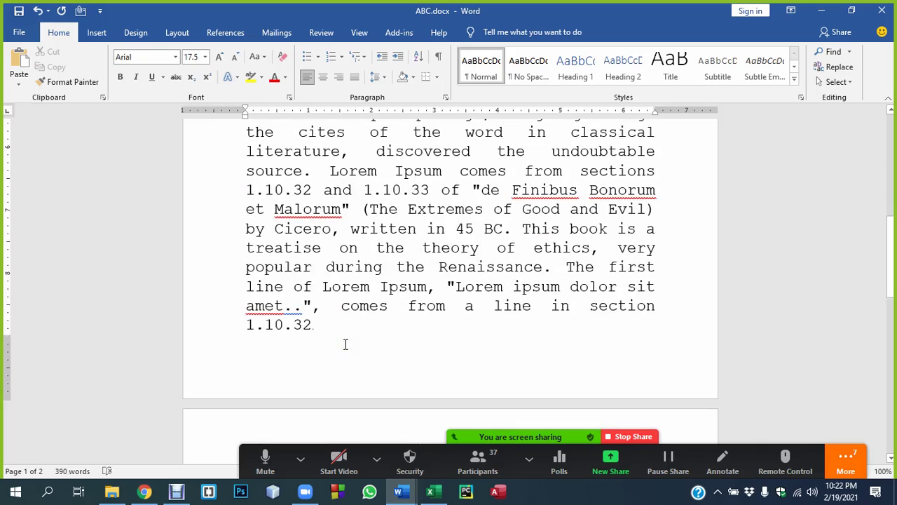
pyautogui.scroll(1, 345, 344)
pyautogui.scroll(1, 345, 344)
pyautogui.scroll(3, 345, 345)
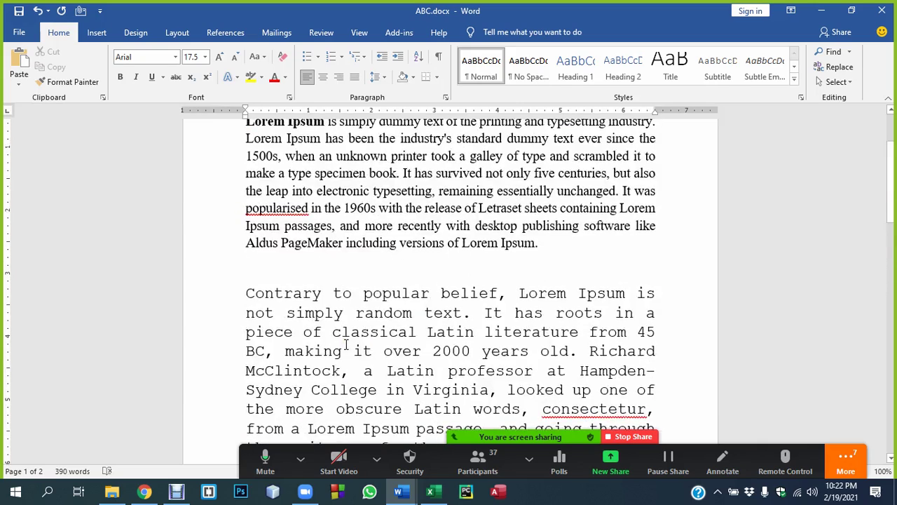
pyautogui.scroll(-5, 346, 345)
pyautogui.scroll(-1, 351, 351)
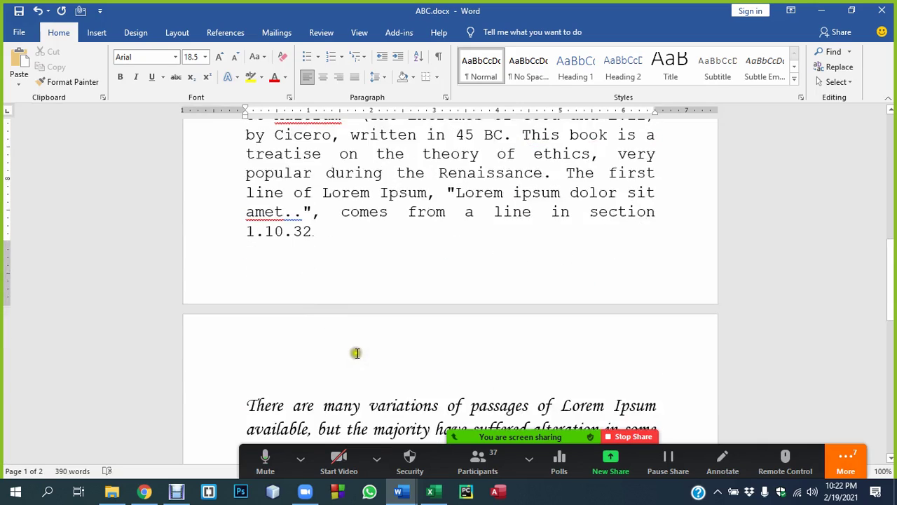
pyautogui.click(358, 373)
pyautogui.hotkey('ctrl', ']')
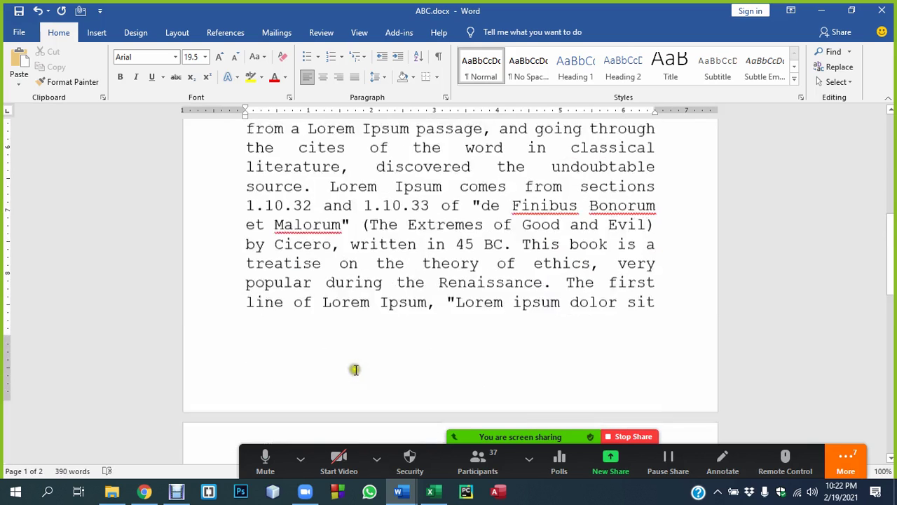
pyautogui.scroll(-1, 355, 371)
# Select the 'Contrary to popular belief' paragraph through '1.10.32'
pyautogui.moveTo(315, 341); pyautogui.dragTo(246, 322)
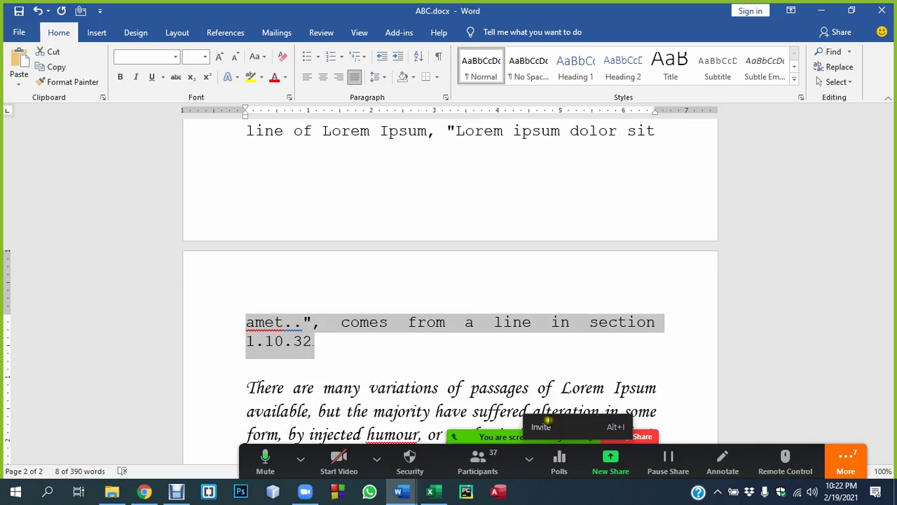
pyautogui.scroll(3, 463, 320)
pyautogui.scroll(4, 300, 315)
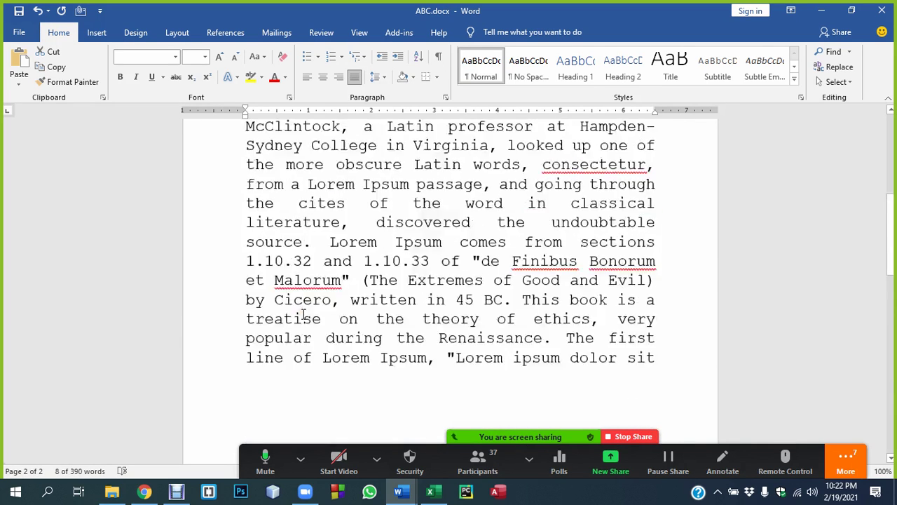
pyautogui.scroll(2, 301, 315)
pyautogui.scroll(2, 309, 281)
pyautogui.scroll(1, 319, 243)
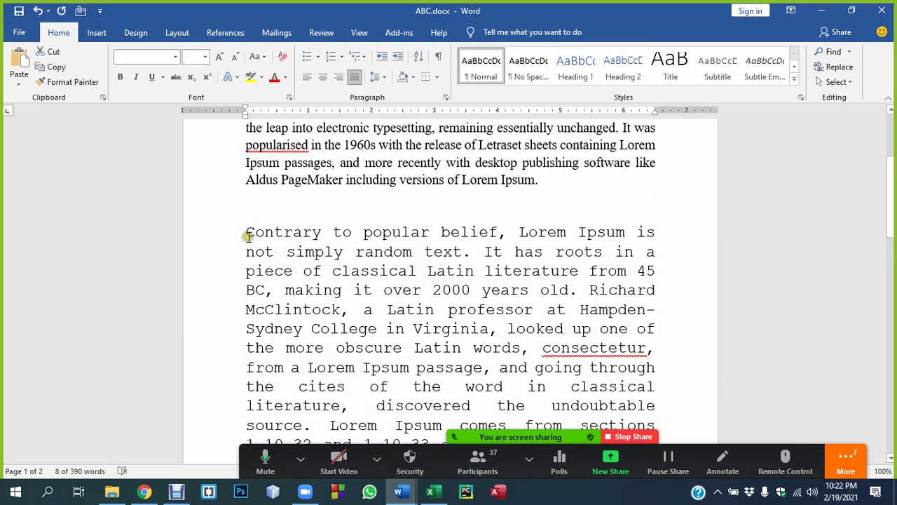
pyautogui.moveTo(246, 232); pyautogui.dragTo(537, 345)
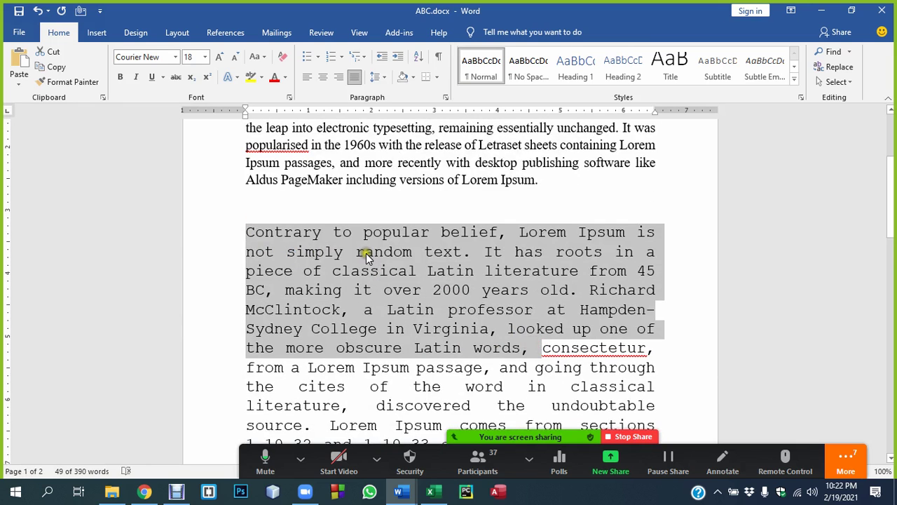
pyautogui.scroll(-2, 388, 260)
pyautogui.click(367, 250)
pyautogui.moveTo(247, 170); pyautogui.dragTo(449, 417)
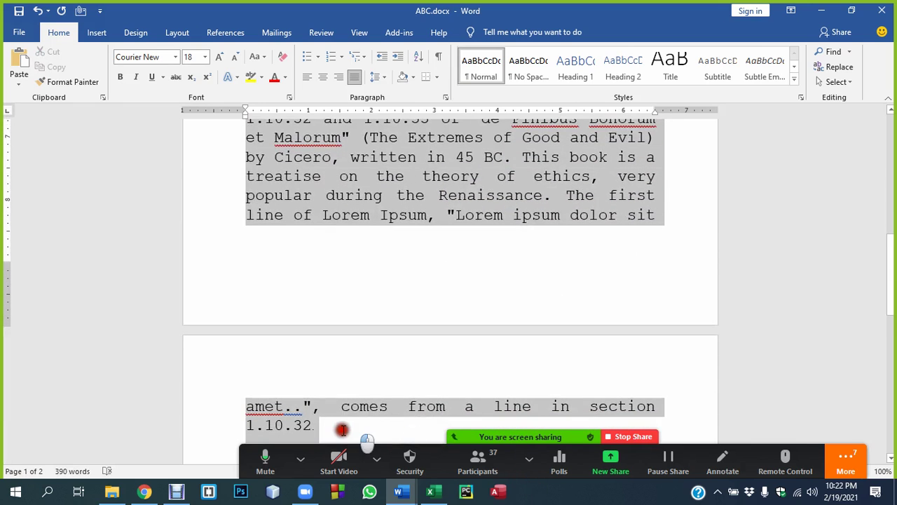
pyautogui.moveTo(450, 417); pyautogui.dragTo(336, 426)
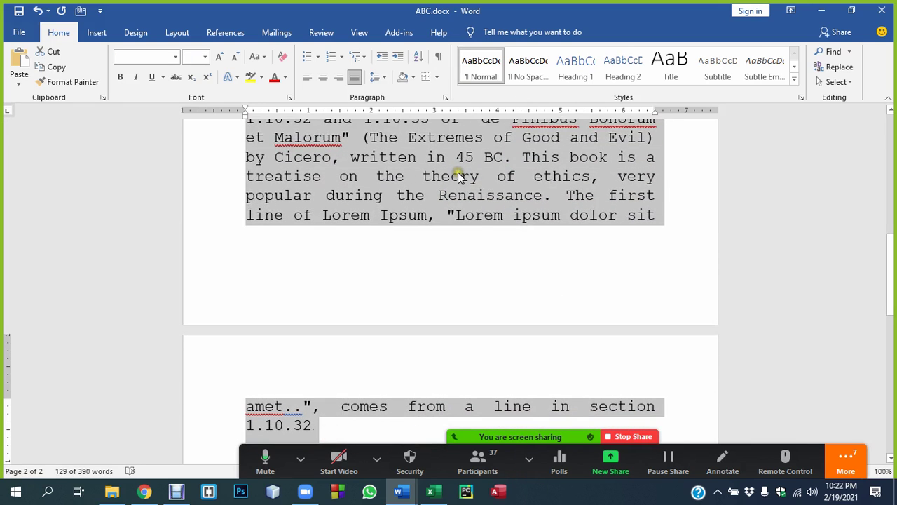
# Condense the selected paragraph's character spacing by 0.3 pt
pyautogui.hotkey('ctrl', 'd')
pyautogui.click(571, 166)
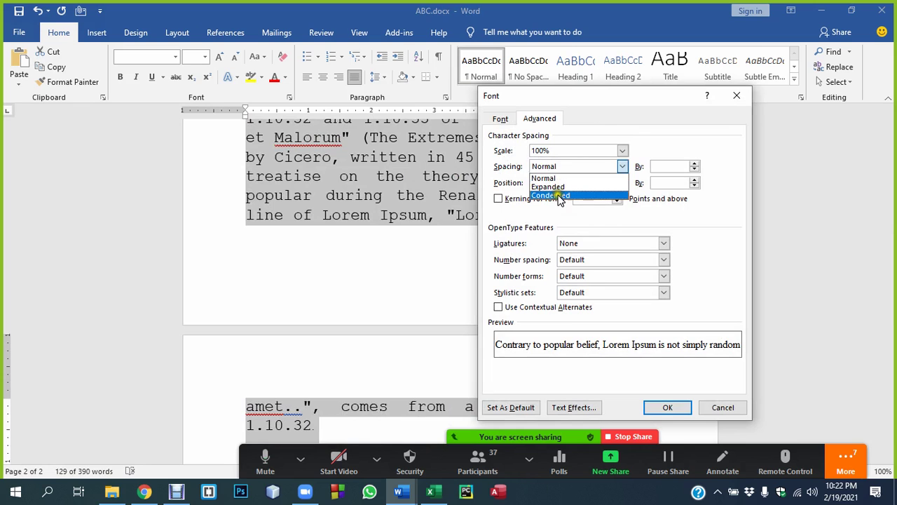
pyautogui.click(560, 196)
pyautogui.doubleClick(655, 167)
pyautogui.write('0.3')
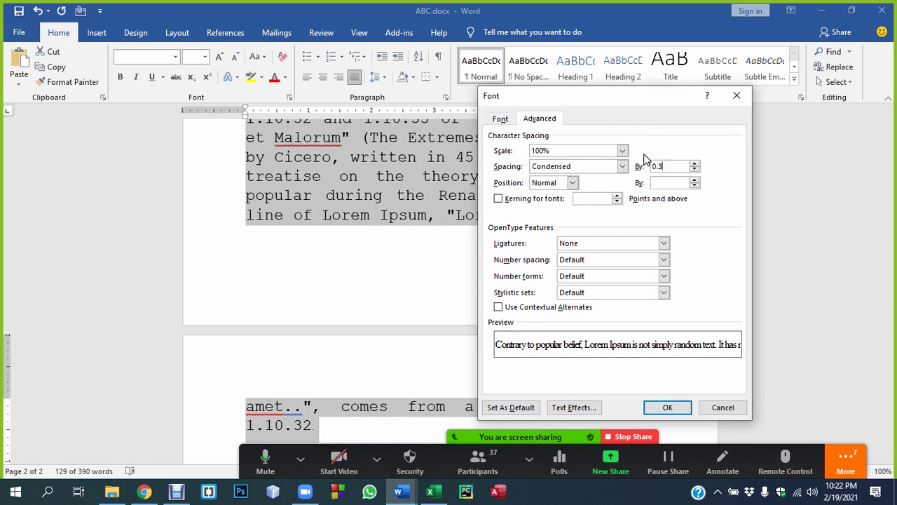
pyautogui.click(667, 407)
# Review the text and briefly select 'Lorem Ipsum' at the end of the first paragraph
pyautogui.scroll(2, 511, 295)
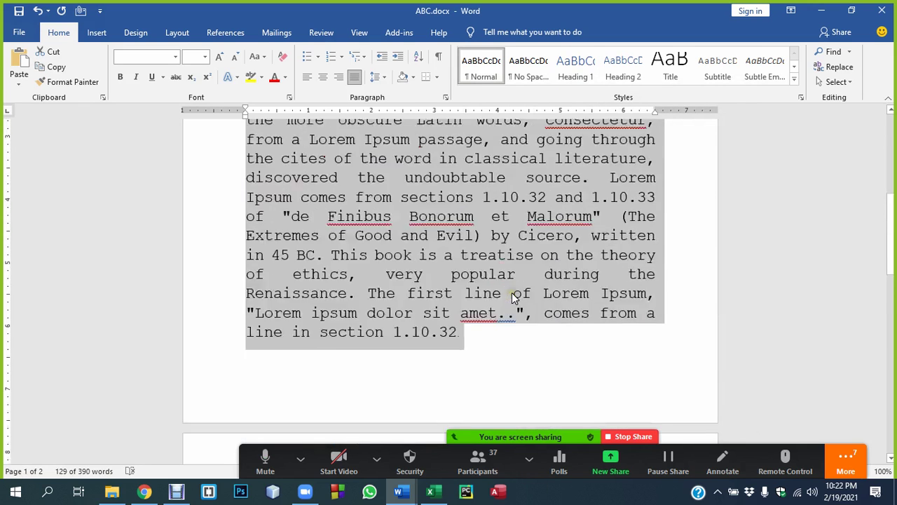
pyautogui.scroll(3, 512, 295)
pyautogui.scroll(1, 511, 294)
pyautogui.scroll(-7, 511, 294)
pyautogui.scroll(-1, 511, 294)
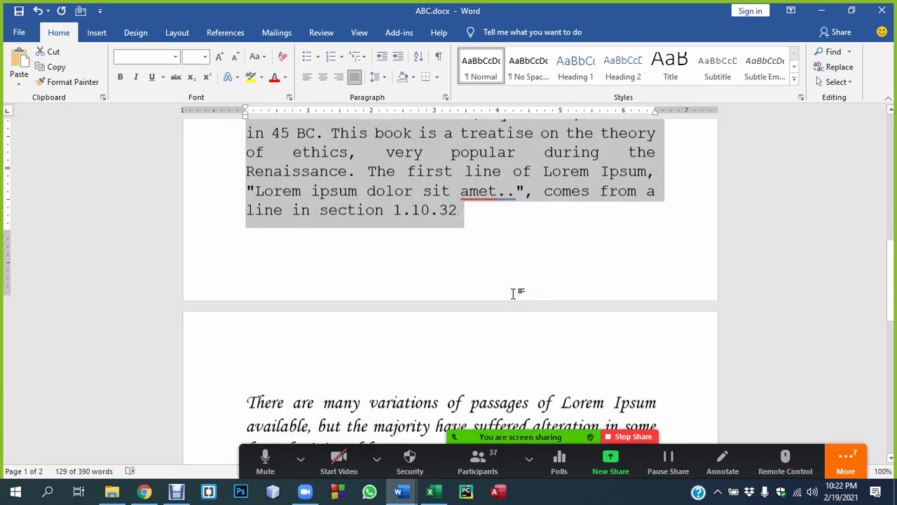
pyautogui.scroll(-1, 512, 293)
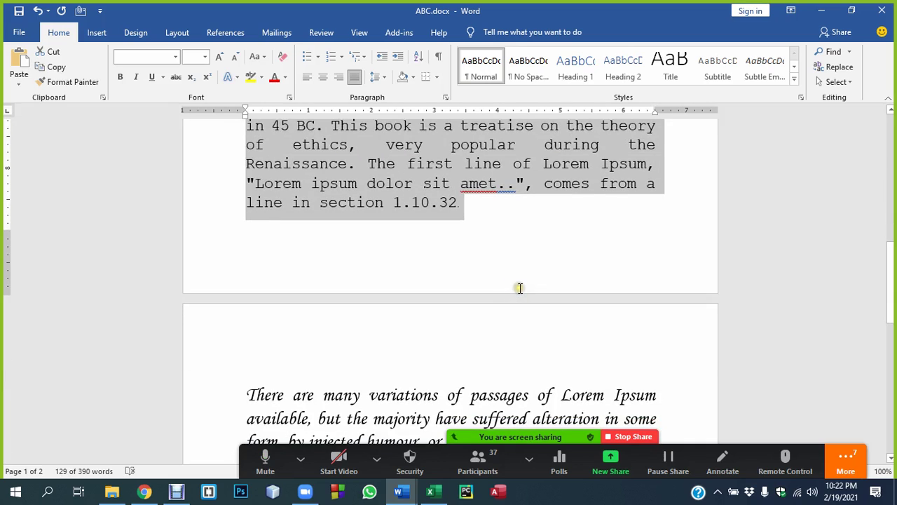
pyautogui.scroll(1, 521, 289)
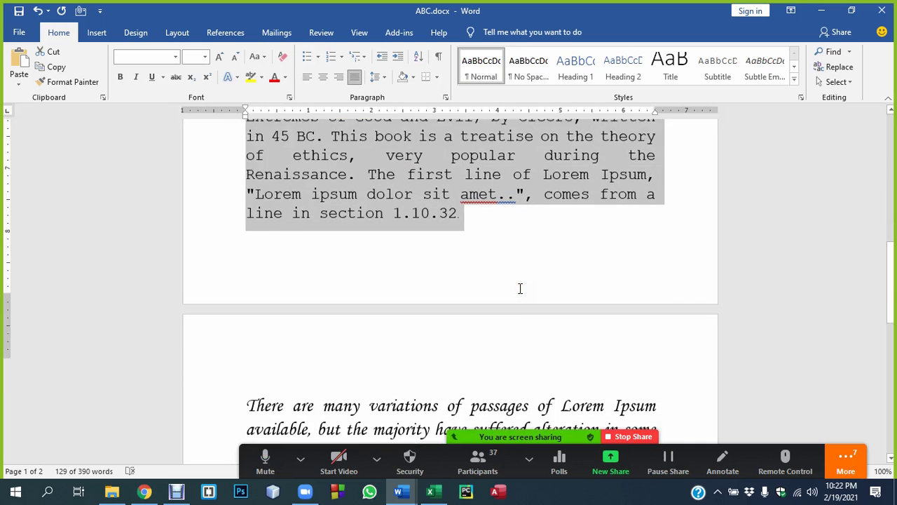
pyautogui.scroll(3, 520, 290)
pyautogui.scroll(2, 520, 291)
pyautogui.scroll(2, 520, 293)
pyautogui.scroll(2, 520, 297)
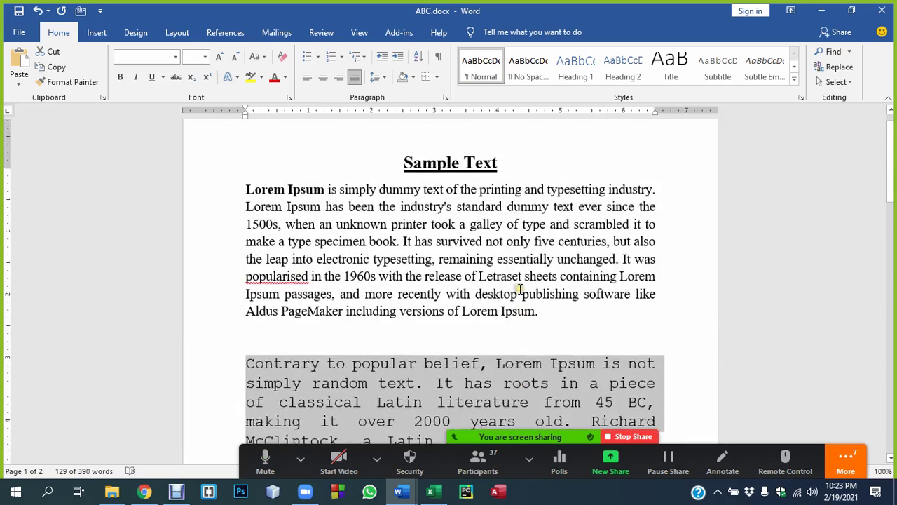
pyautogui.scroll(-2, 518, 297)
pyautogui.scroll(-2, 518, 297)
pyautogui.scroll(-1, 518, 297)
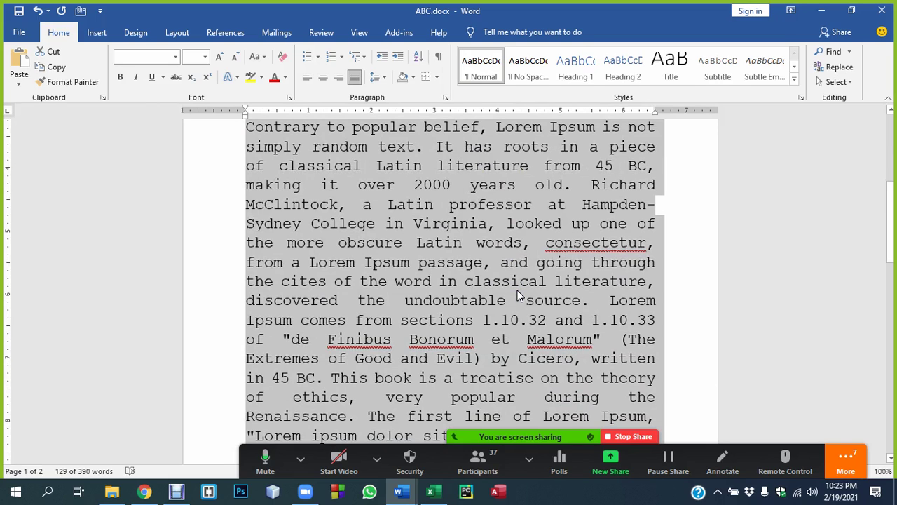
pyautogui.scroll(1, 519, 296)
pyautogui.scroll(1, 391, 256)
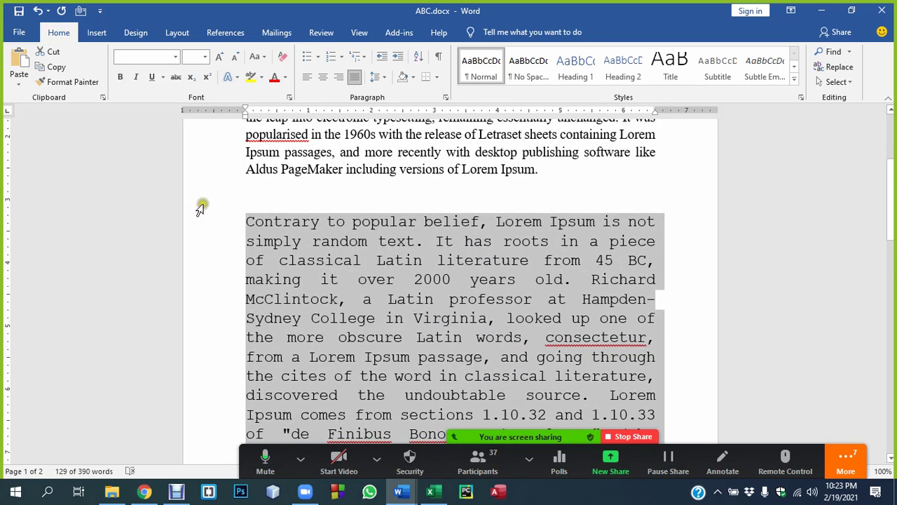
pyautogui.scroll(2, 428, 287)
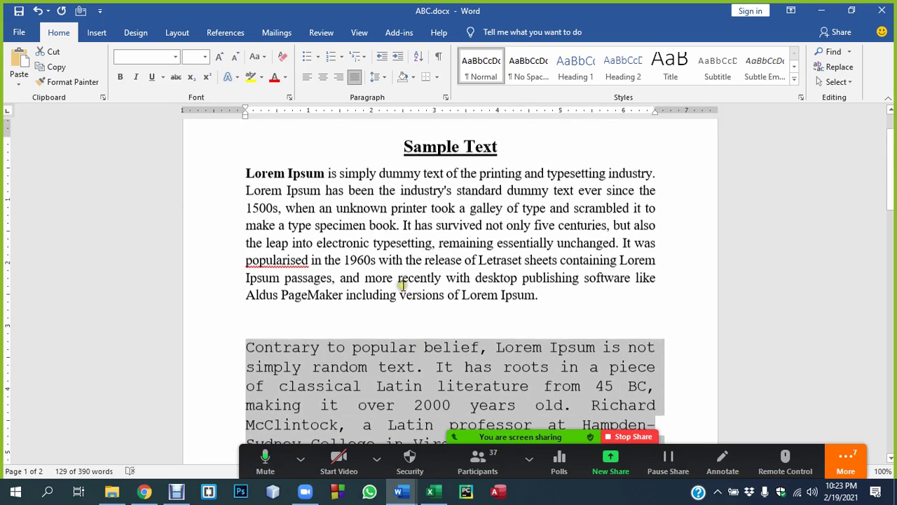
pyautogui.scroll(1, 402, 286)
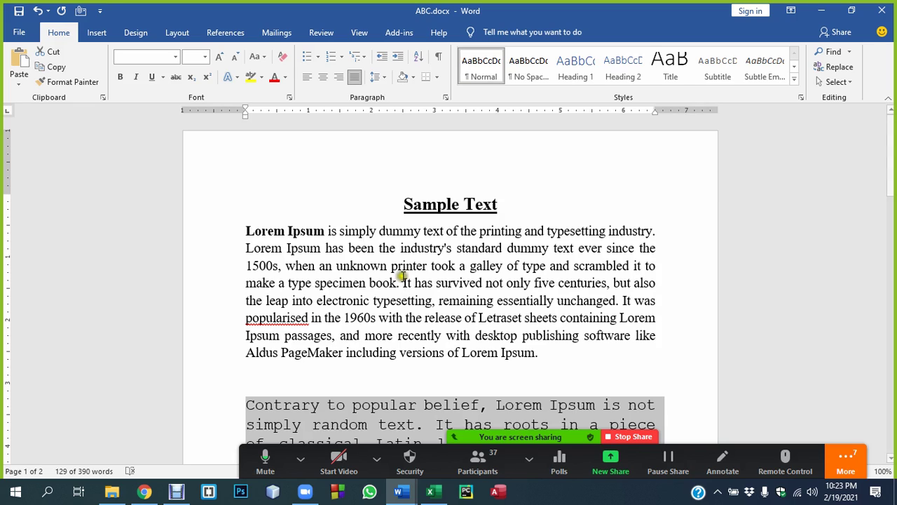
pyautogui.moveTo(463, 353); pyautogui.dragTo(536, 355)
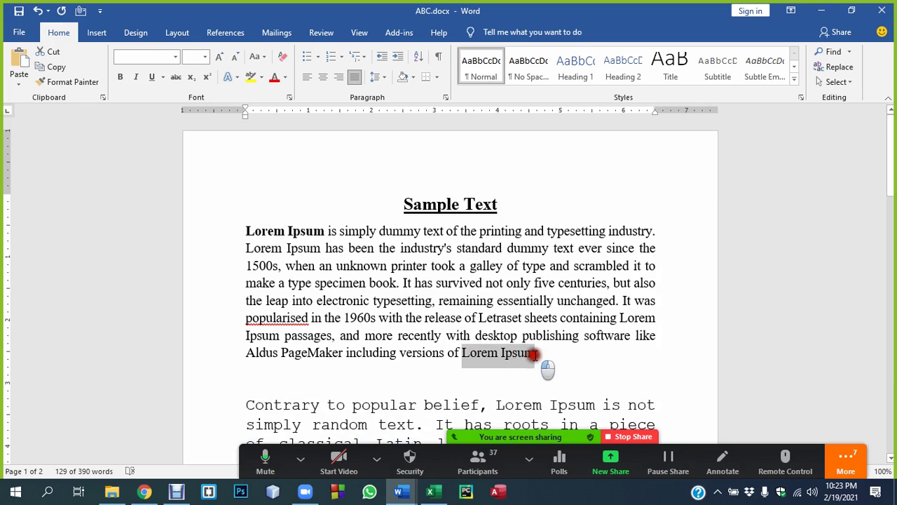
pyautogui.click(392, 326)
# Select the closing text from 'very popular' to section 1.10.32
pyautogui.scroll(-2, 411, 332)
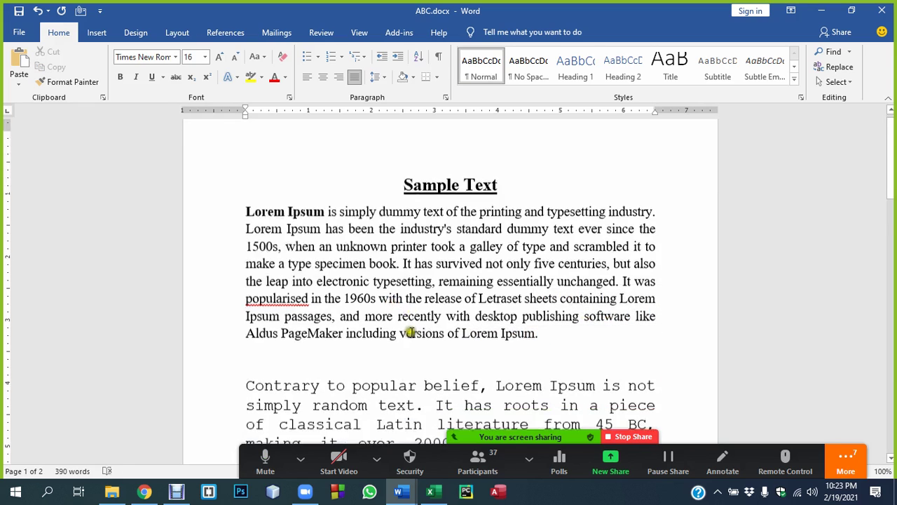
pyautogui.scroll(-2, 423, 337)
pyautogui.scroll(-2, 424, 339)
pyautogui.scroll(-3, 424, 338)
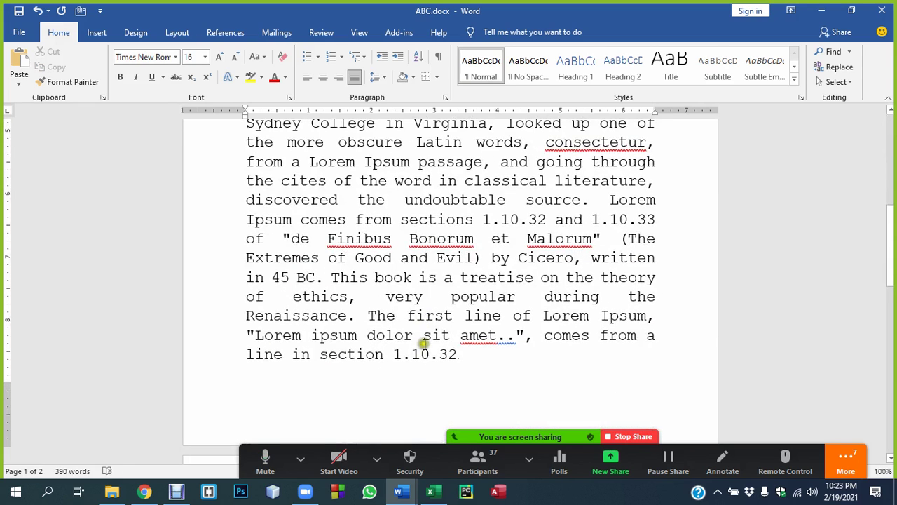
pyautogui.scroll(1, 424, 343)
pyautogui.moveTo(460, 386)
pyautogui.mouseDown()
pyautogui.moveTo(377, 334)
pyautogui.moveTo(368, 348)
pyautogui.mouseUp()
# Delete the sentence ending at 1.10.32 and pull the italic paragraph up after 'Renaissance.'
pyautogui.press('Delete')
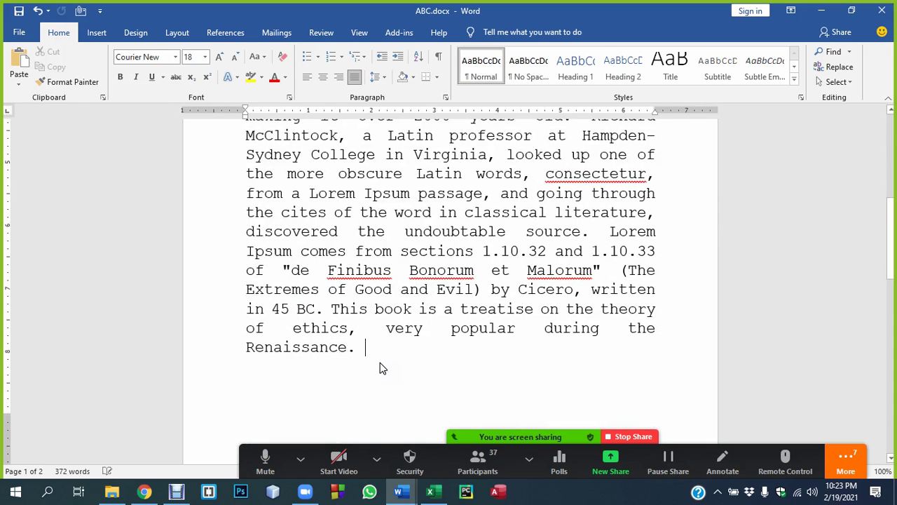
pyautogui.scroll(-2, 379, 366)
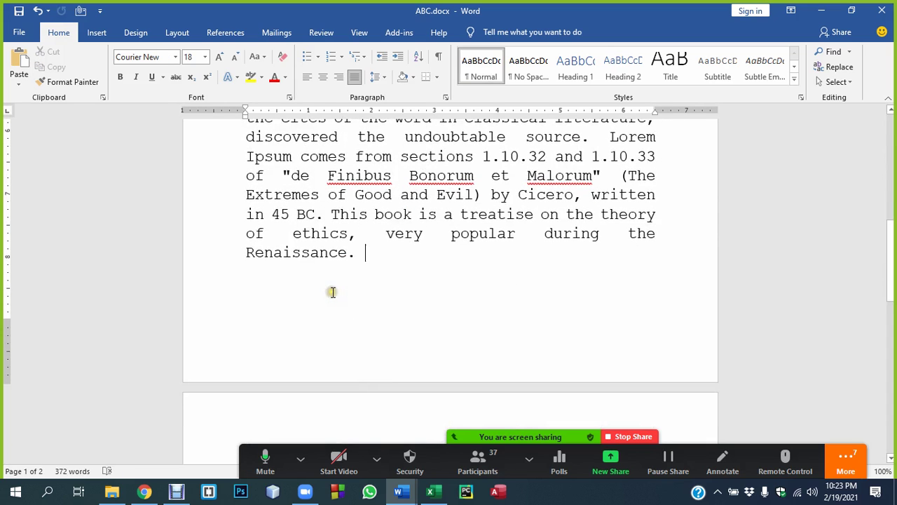
pyautogui.press('Return')
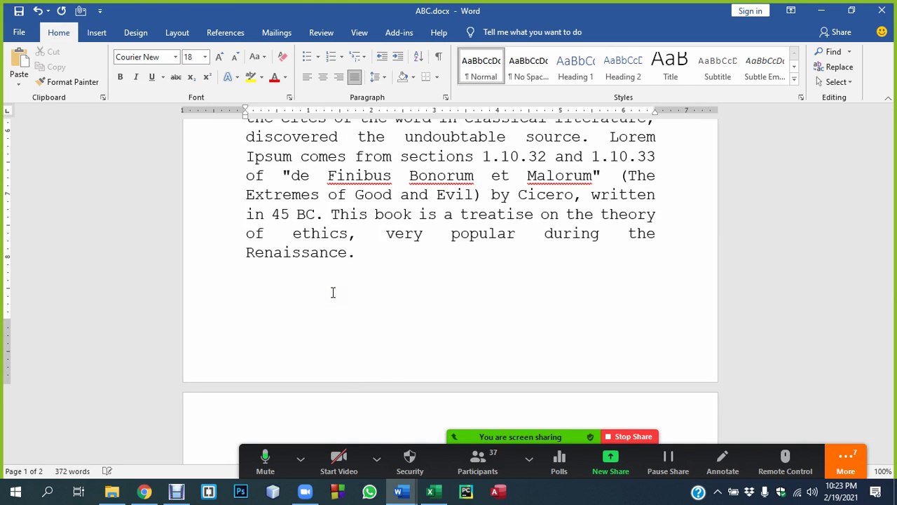
pyautogui.moveTo(260, 278); pyautogui.dragTo(269, 315)
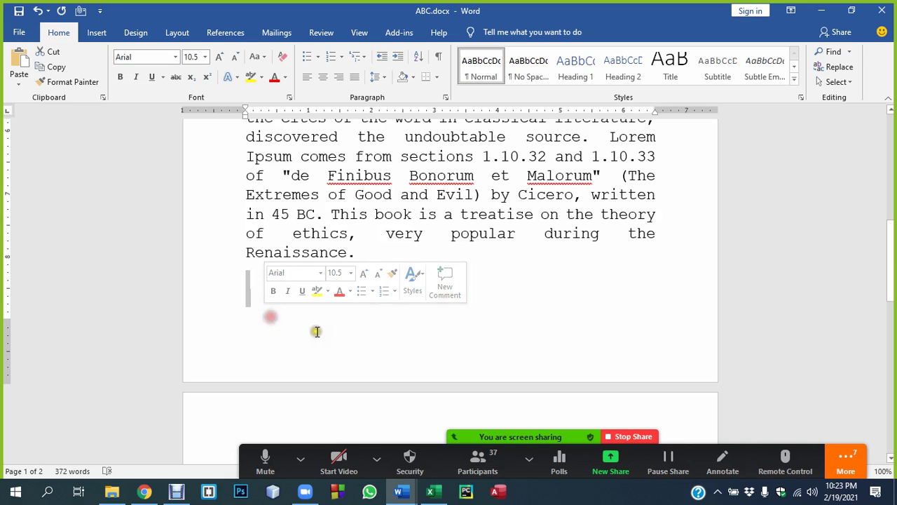
pyautogui.scroll(-2, 305, 334)
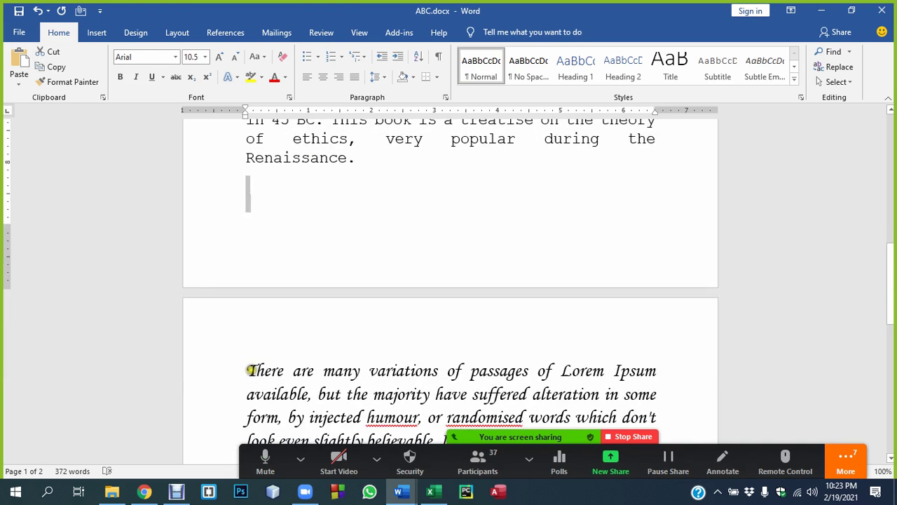
pyautogui.click(250, 370)
pyautogui.press('BackSpace')
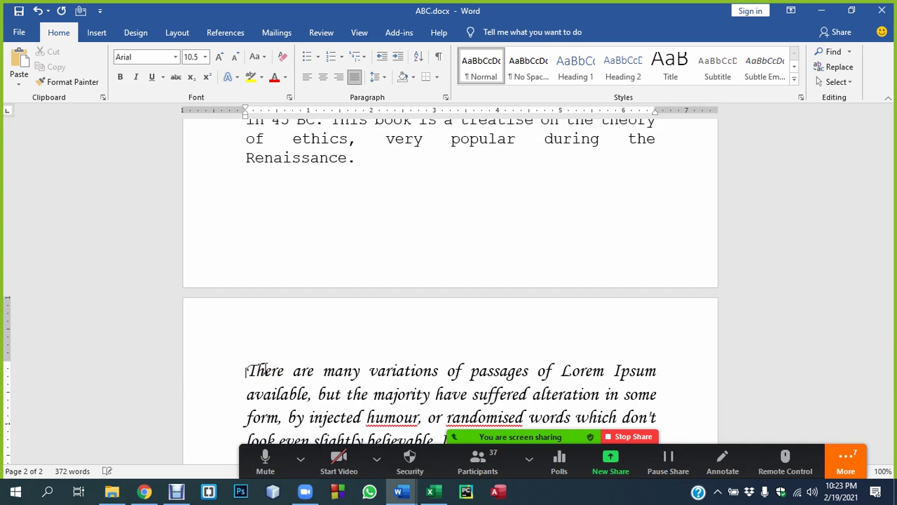
# Insert a page break so the italic paragraph starts at the top of page 2
pyautogui.scroll(-2, 344, 315)
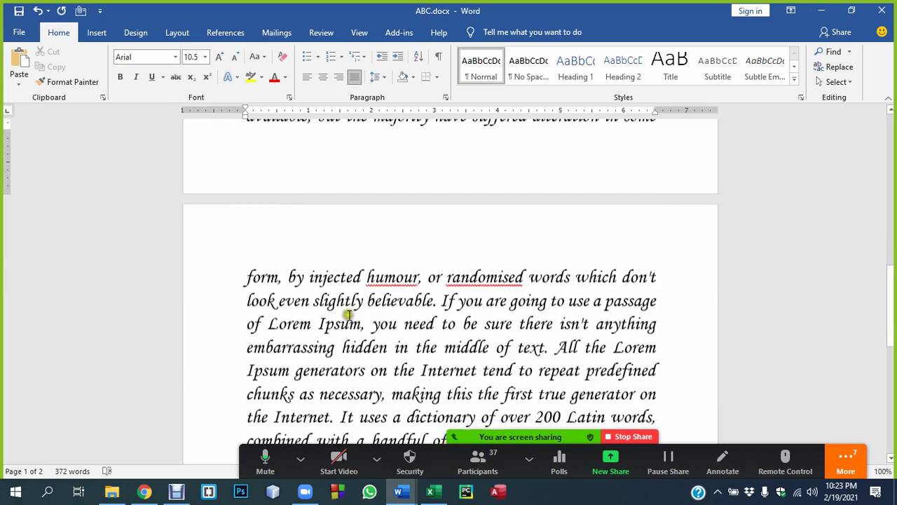
pyautogui.scroll(2, 355, 248)
pyautogui.scroll(2, 303, 284)
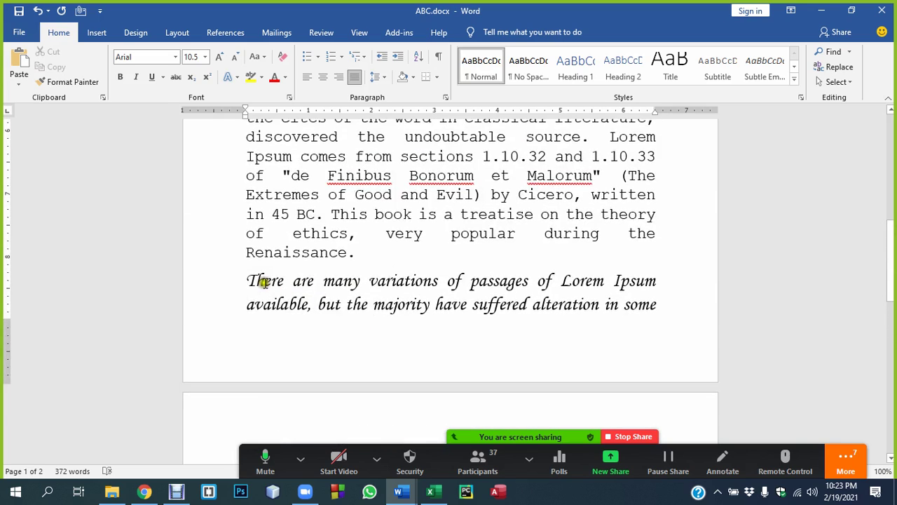
pyautogui.scroll(4, 365, 288)
pyautogui.scroll(1, 365, 288)
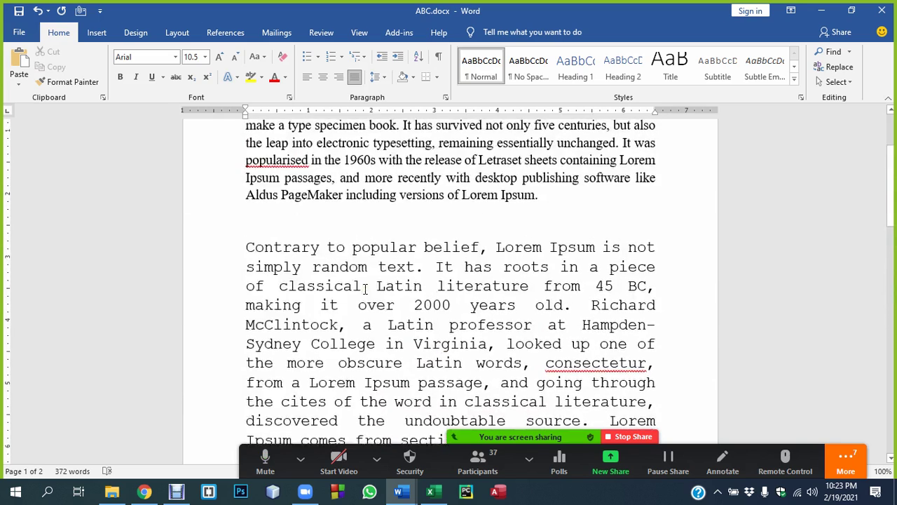
pyautogui.scroll(1, 364, 289)
pyautogui.scroll(1, 365, 288)
pyautogui.scroll(1, 364, 288)
pyautogui.scroll(-3, 366, 286)
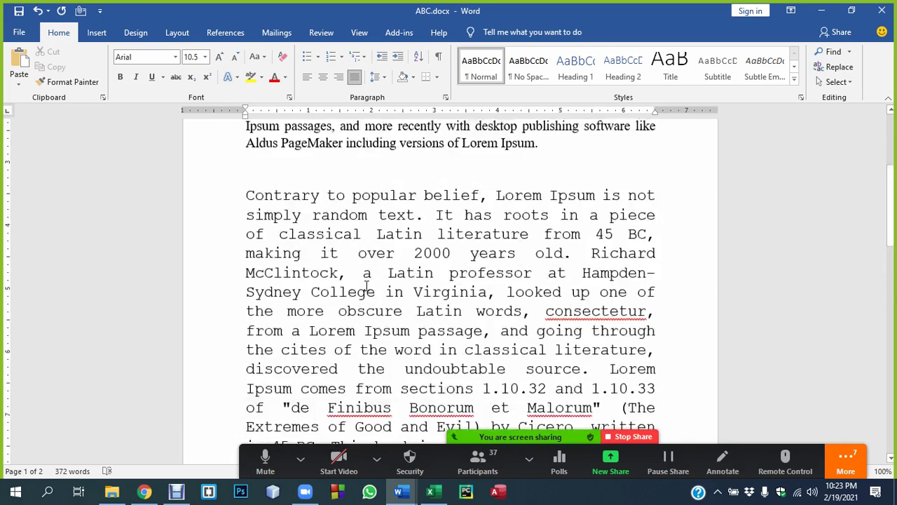
pyautogui.scroll(-1, 366, 286)
pyautogui.scroll(-2, 358, 287)
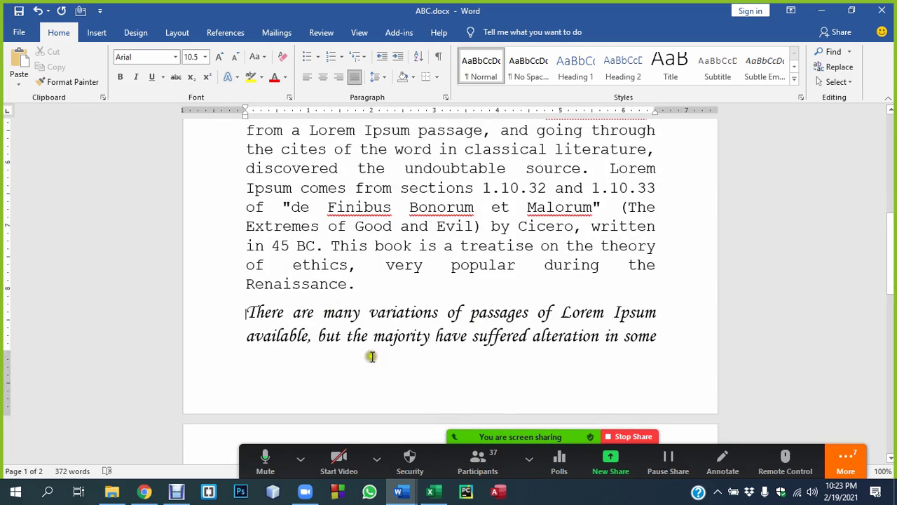
pyautogui.hotkey('ctrl', 'Return')
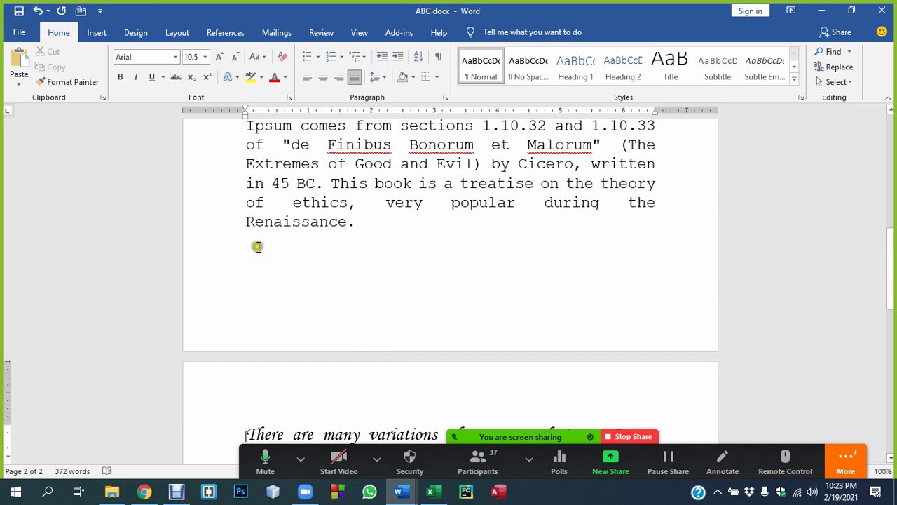
pyautogui.click(258, 246)
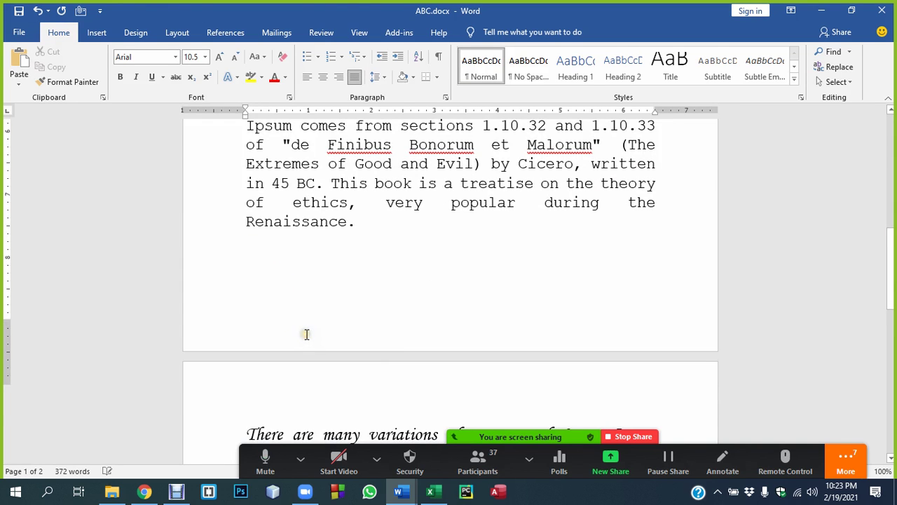
pyautogui.scroll(1, 307, 335)
pyautogui.scroll(1, 306, 334)
pyautogui.scroll(1, 306, 337)
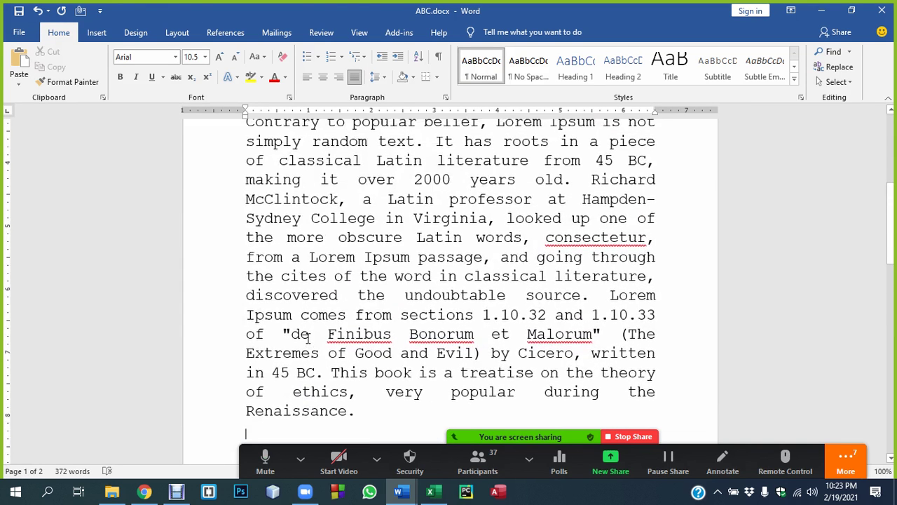
pyautogui.scroll(1, 307, 338)
# Select the 'Contrary to popular belief' paragraph and expand its character spacing by 0.3 pt
pyautogui.moveTo(245, 153); pyautogui.dragTo(339, 467)
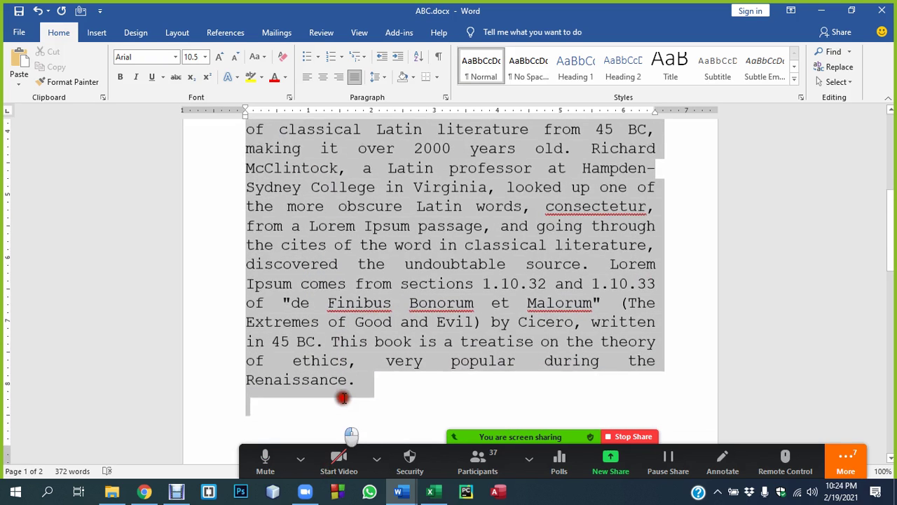
pyautogui.moveTo(339, 466); pyautogui.dragTo(356, 393)
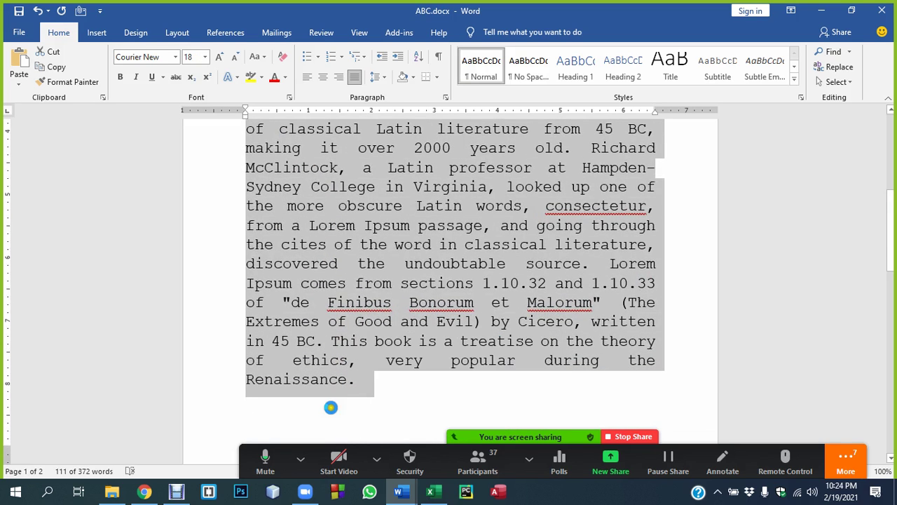
pyautogui.hotkey('ctrl', 'd')
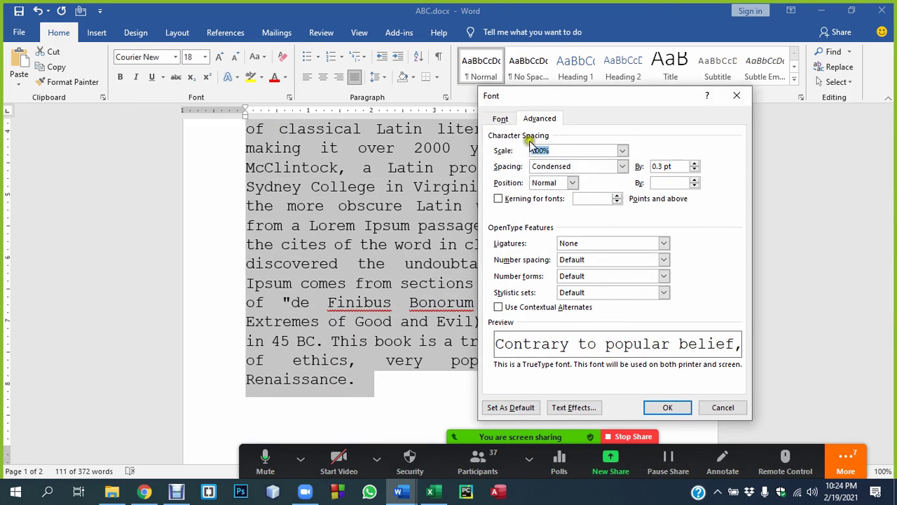
pyautogui.click(500, 119)
pyautogui.click(539, 119)
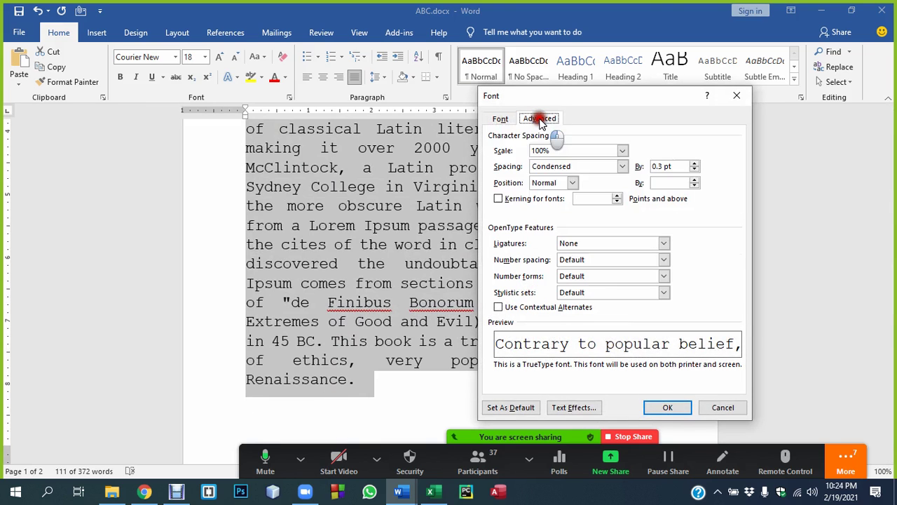
pyautogui.click(571, 166)
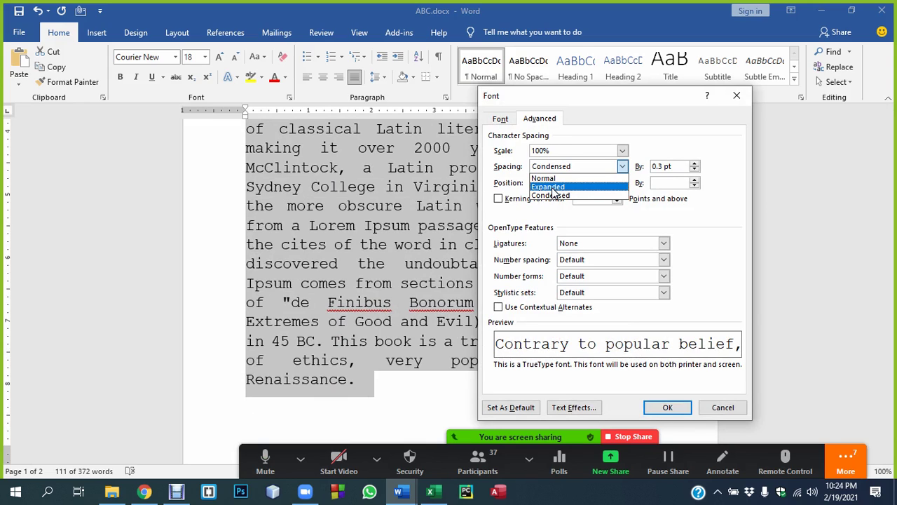
pyautogui.click(552, 188)
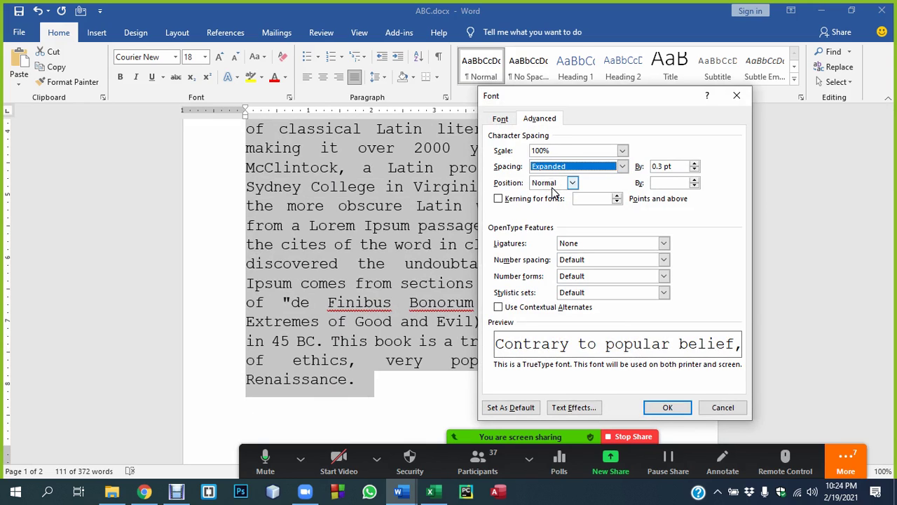
pyautogui.moveTo(670, 167); pyautogui.dragTo(644, 166)
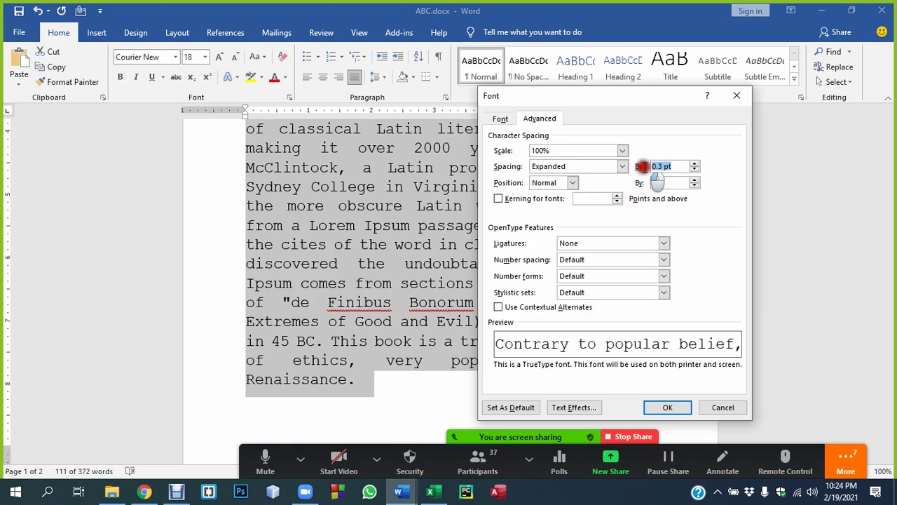
pyautogui.write('0.3')
pyautogui.press('Return')
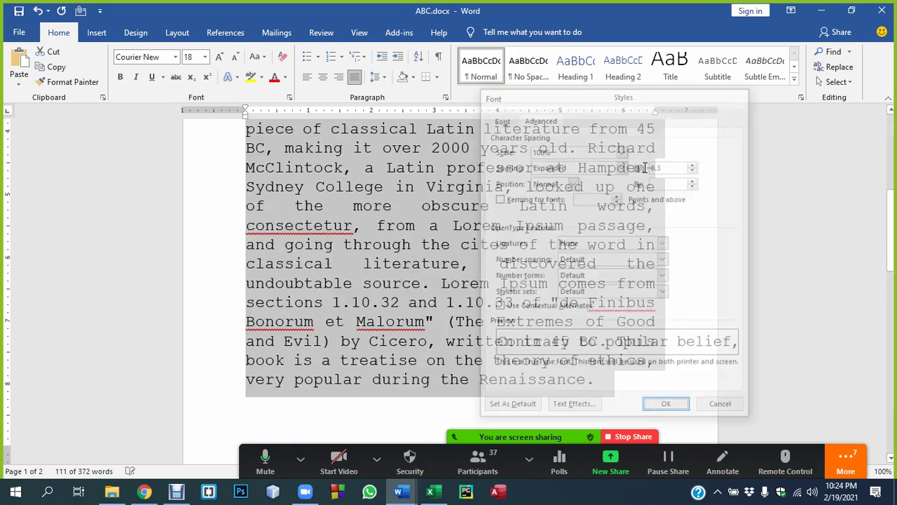
# Check the expanded spacing in the paragraph, then reopen the Font dialog
pyautogui.scroll(-2, 506, 262)
pyautogui.scroll(-3, 506, 261)
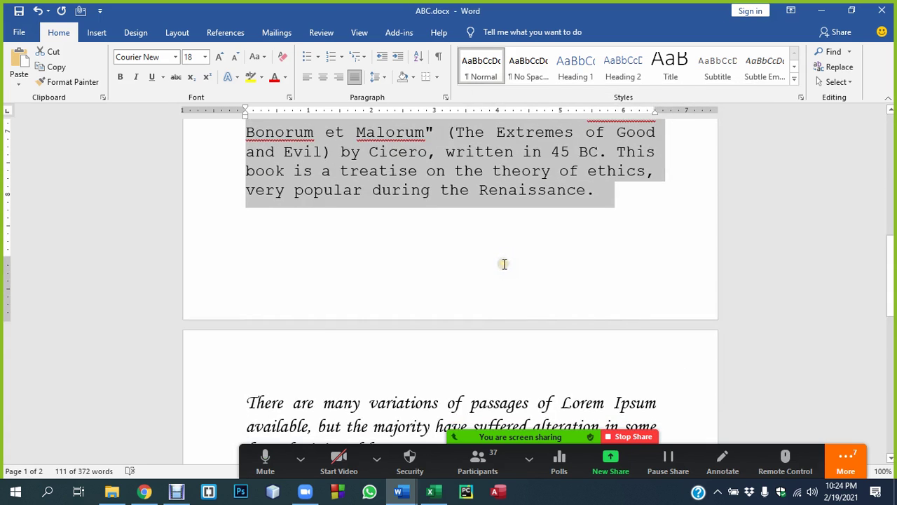
pyautogui.scroll(2, 504, 264)
pyautogui.scroll(2, 503, 264)
pyautogui.scroll(1, 503, 264)
pyautogui.scroll(-2, 502, 270)
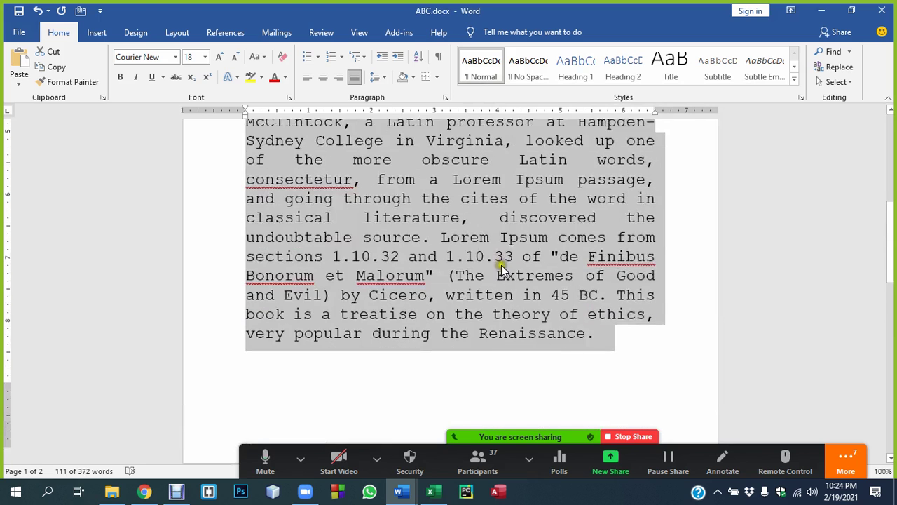
pyautogui.scroll(-1, 502, 270)
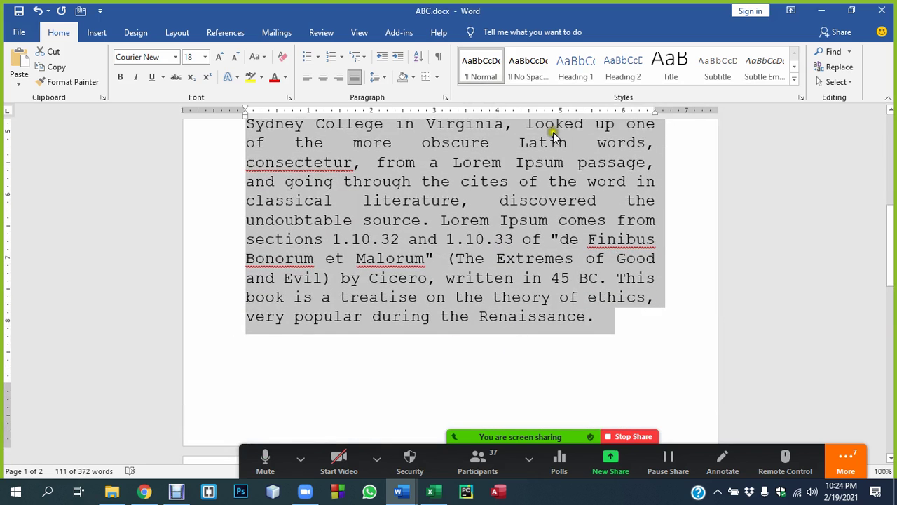
pyautogui.hotkey('ctrl', 'd')
# Try different expanded spacing amounts on the paragraph, including 0.1 pt and 0.4 pt
pyautogui.click(662, 166)
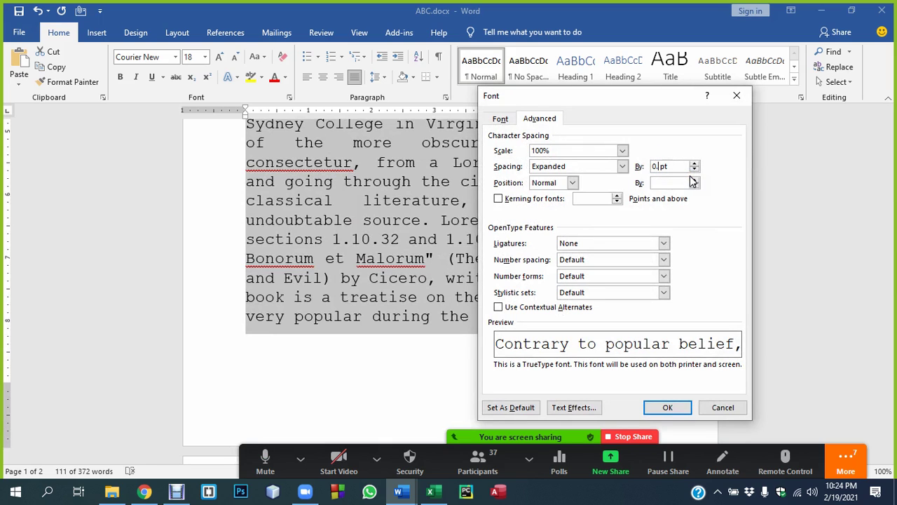
pyautogui.press('Return')
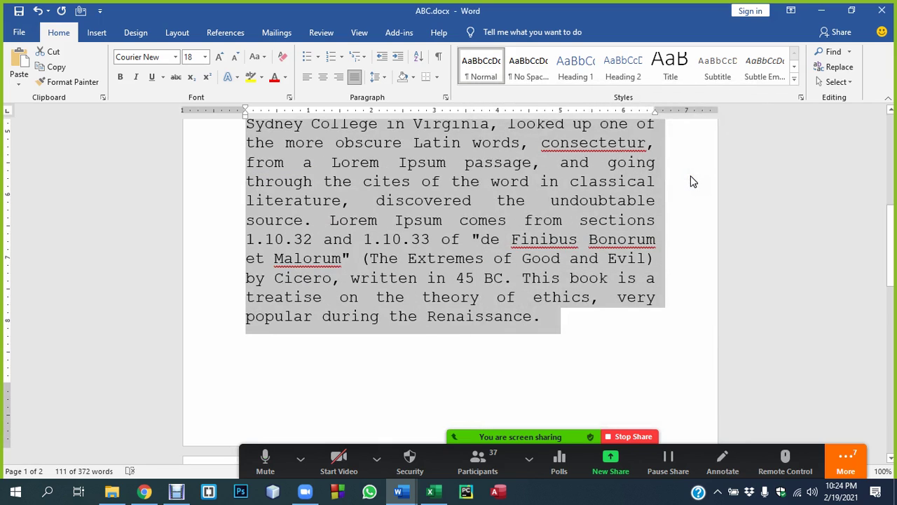
pyautogui.hotkey('ctrl', 'd')
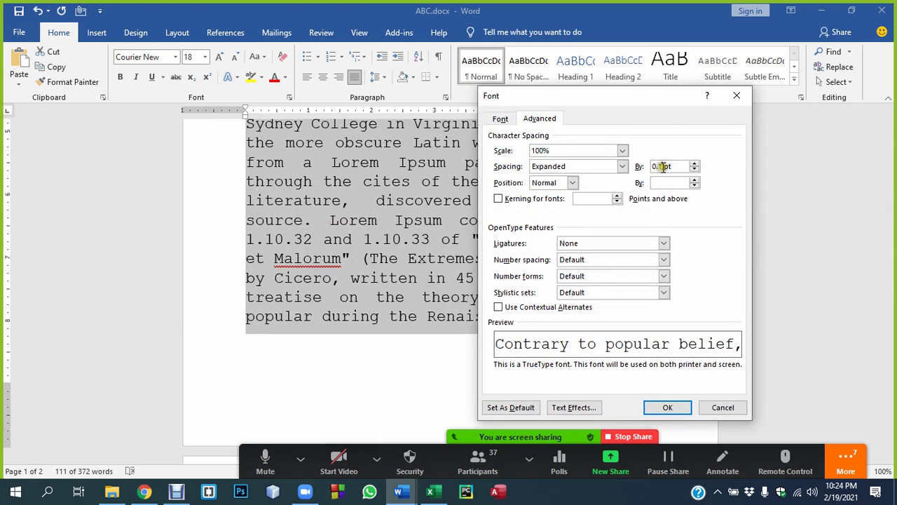
pyautogui.click(691, 165)
pyautogui.press('Return')
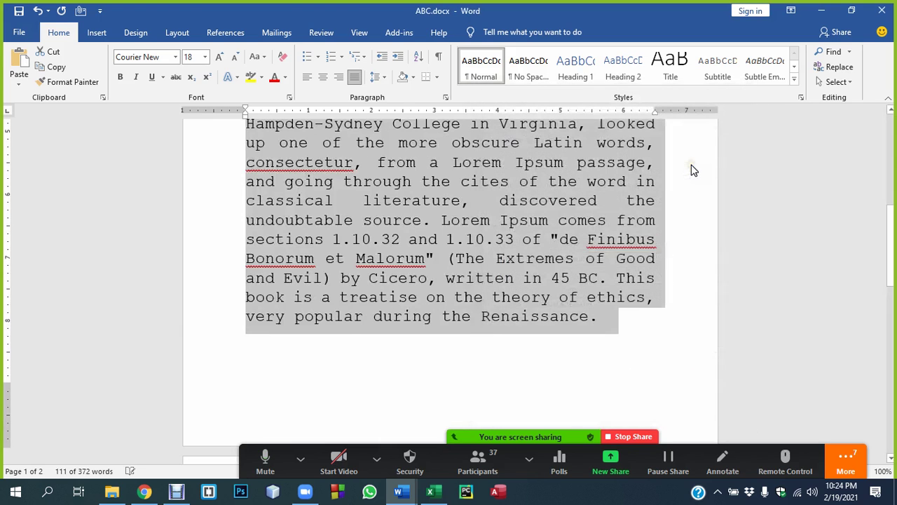
pyautogui.hotkey('ctrl', 'd')
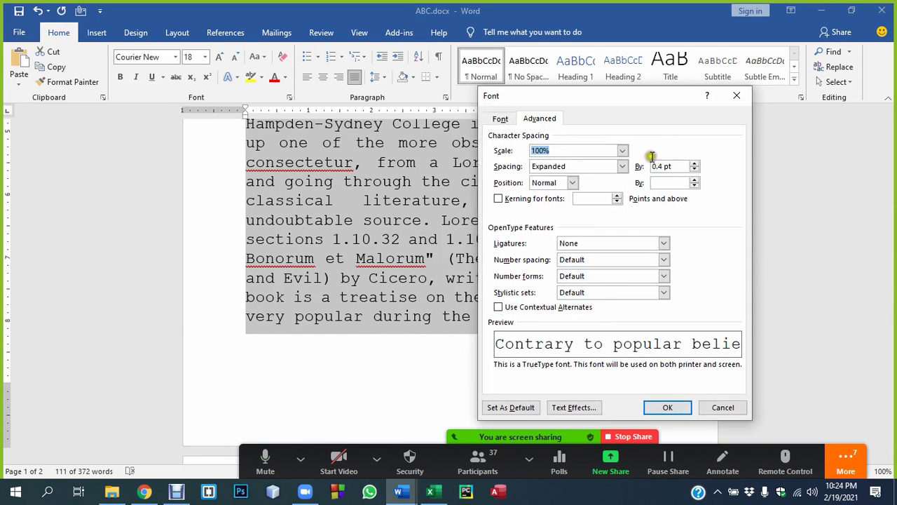
pyautogui.click(694, 164)
pyautogui.press('Return')
# Inspect the respaced Courier paragraph and deselect it
pyautogui.scroll(-1, 394, 349)
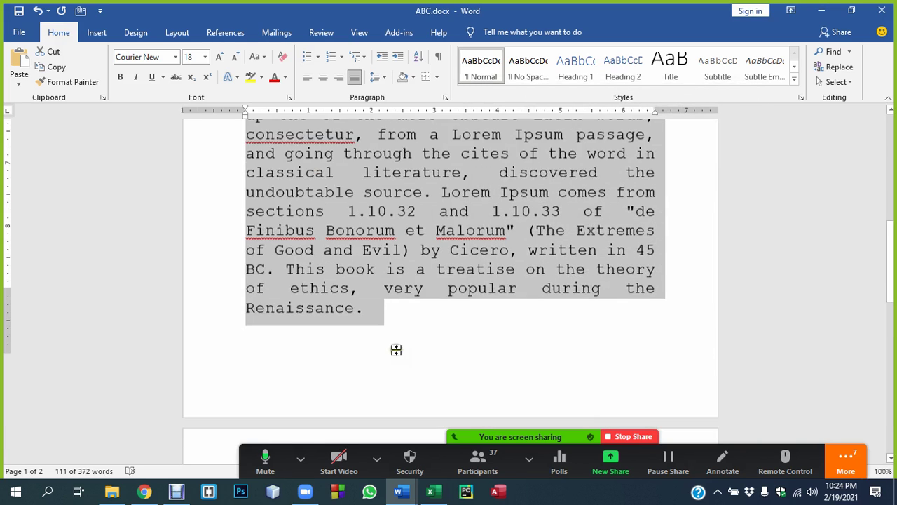
pyautogui.scroll(-2, 343, 330)
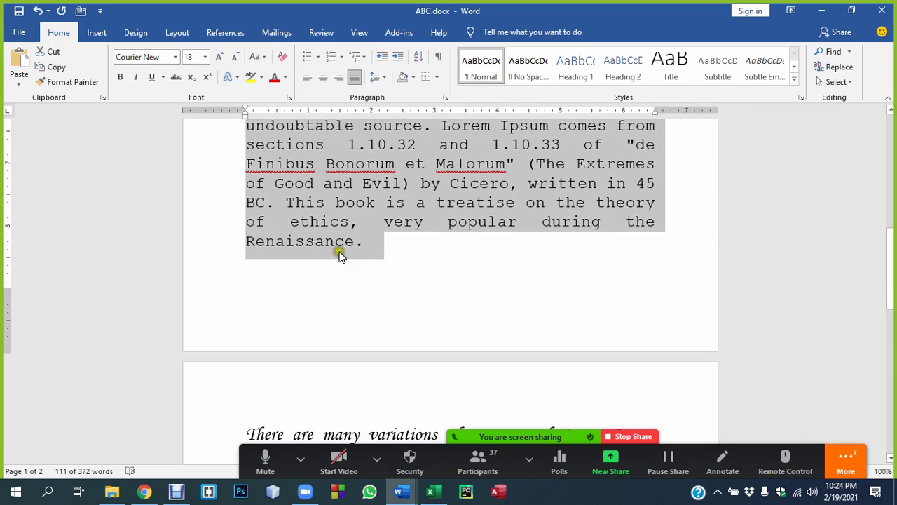
pyautogui.scroll(1, 354, 251)
pyautogui.scroll(2, 379, 276)
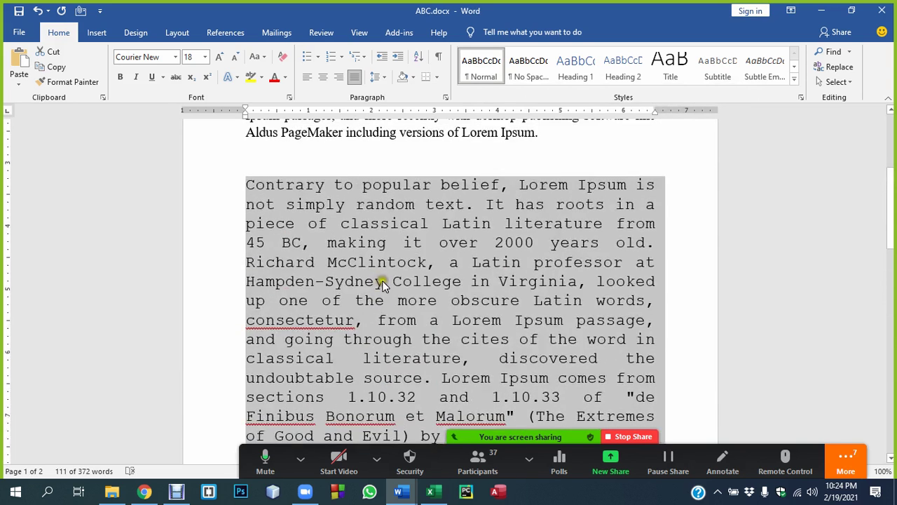
pyautogui.scroll(-2, 383, 283)
pyautogui.scroll(-1, 351, 301)
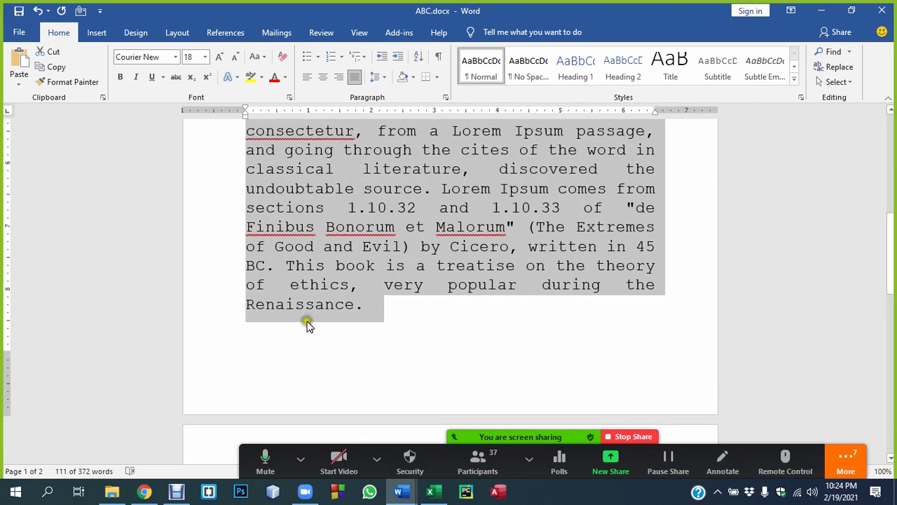
pyautogui.click(325, 305)
pyautogui.scroll(2, 420, 274)
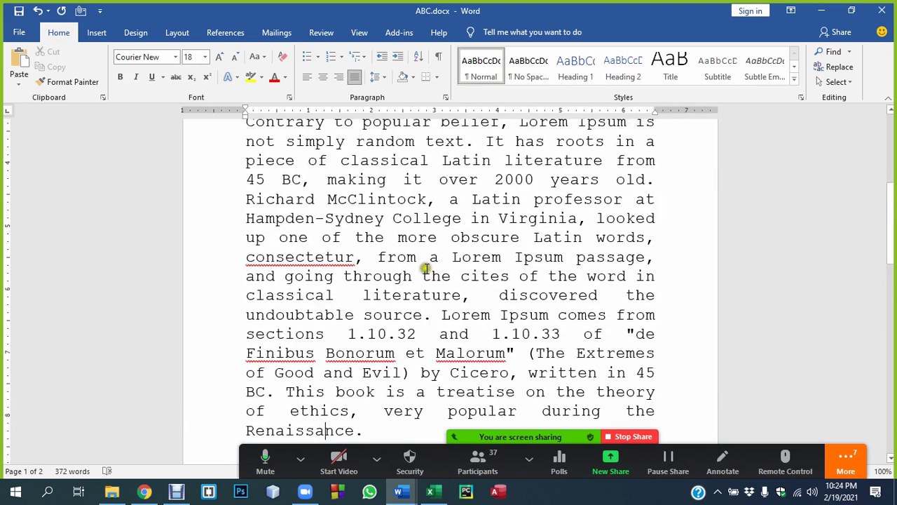
# Reopen the Font dialog's Advanced settings and choose Condensed spacing
pyautogui.hotkey('ctrl', 'd')
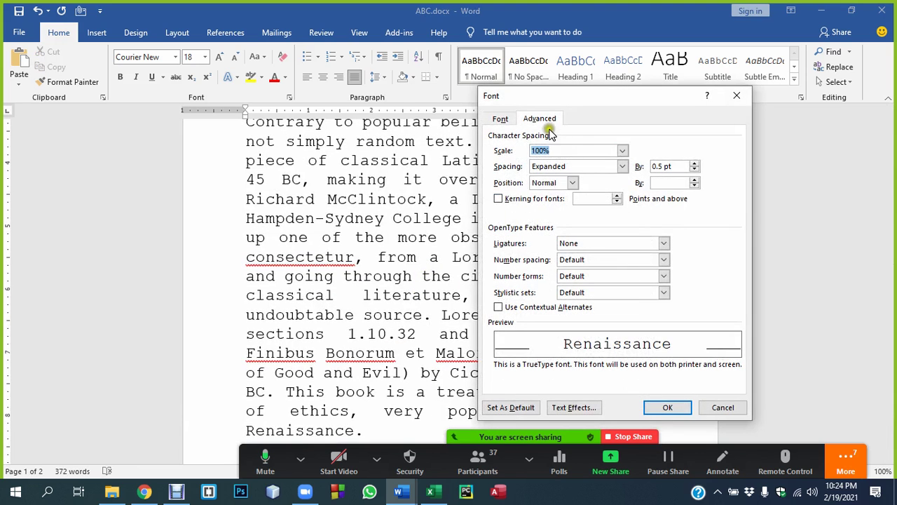
pyautogui.click(494, 119)
pyautogui.click(533, 119)
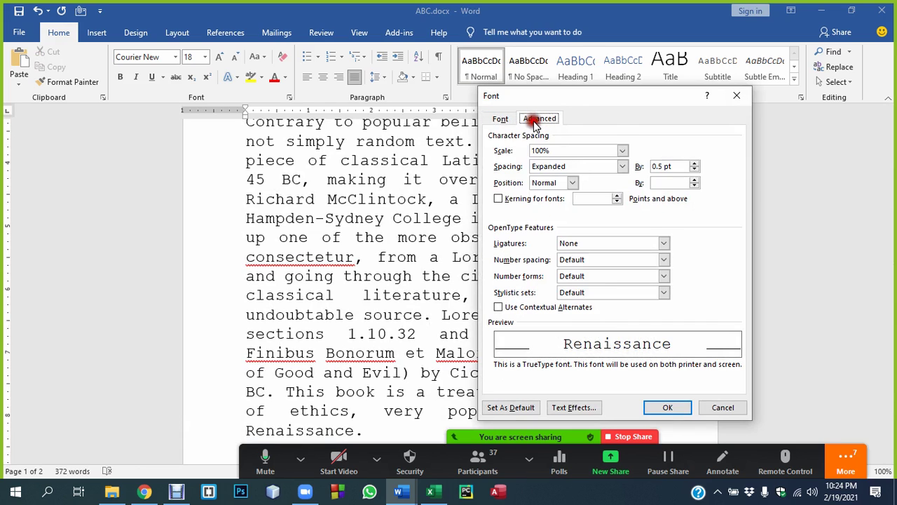
pyautogui.click(554, 169)
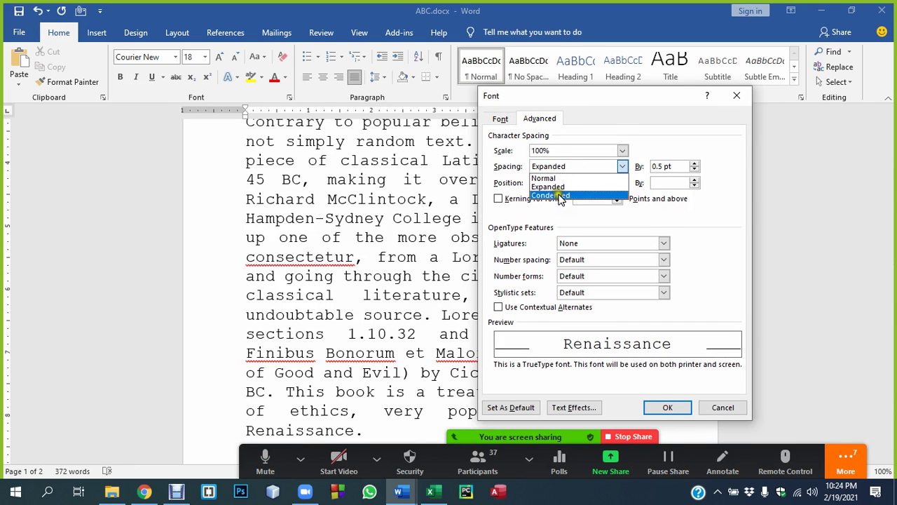
pyautogui.click(554, 187)
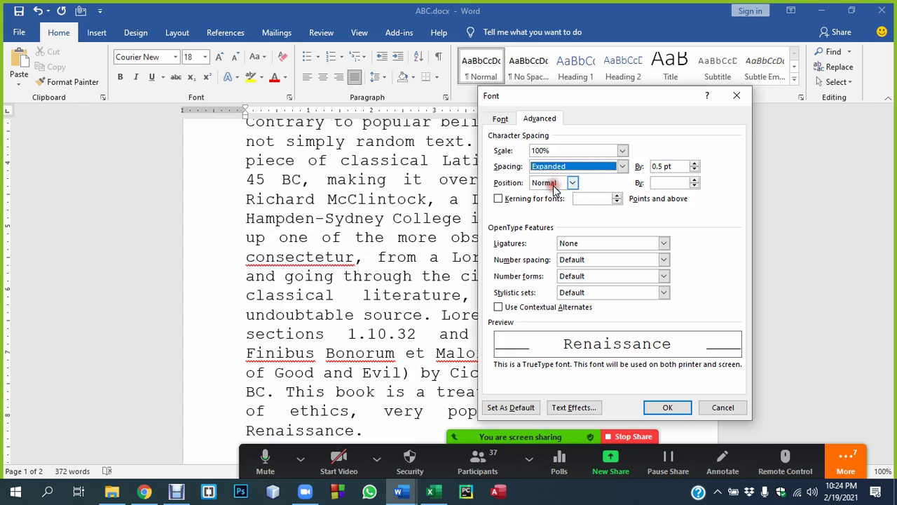
pyautogui.click(556, 170)
# Close the Font dialog without applying changes and switch to Basic.docx
pyautogui.click(554, 193)
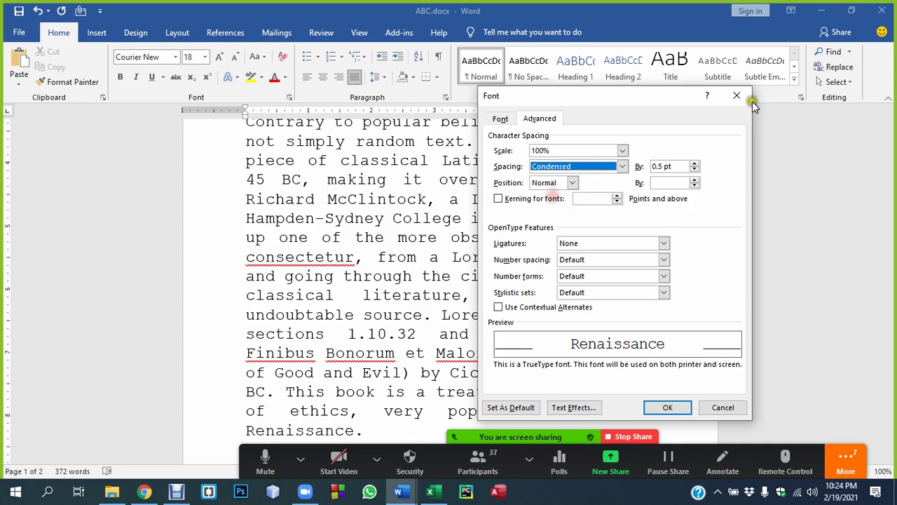
pyautogui.click(737, 96)
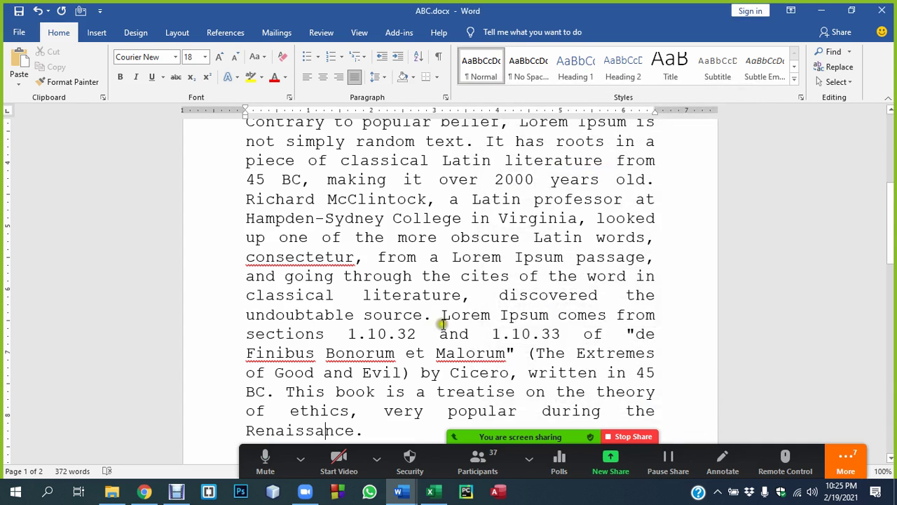
pyautogui.scroll(-3, 435, 321)
pyautogui.click(376, 459)
pyautogui.click(397, 489)
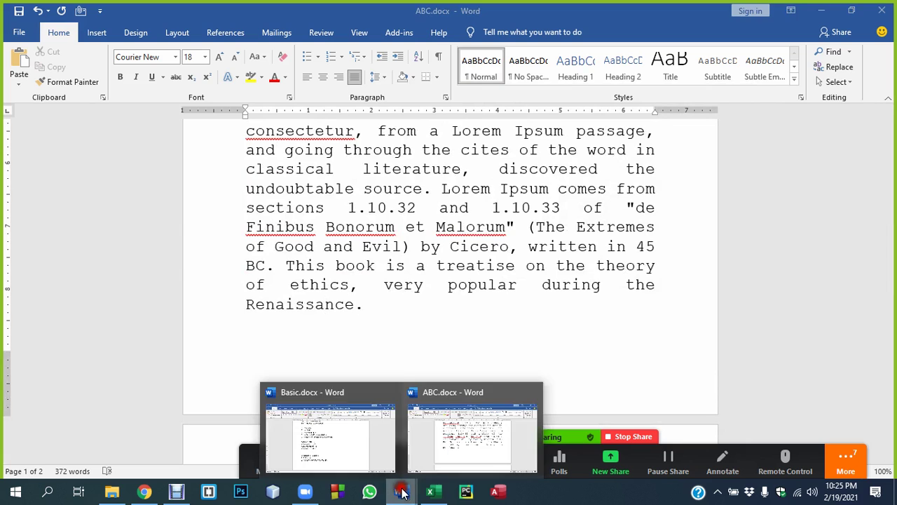
pyautogui.click(352, 445)
# Add the 'Ctrl + D: Font' entry below the alignment shortcuts, then return to ABC.docx
pyautogui.press('Return')
pyautogui.press('Return')
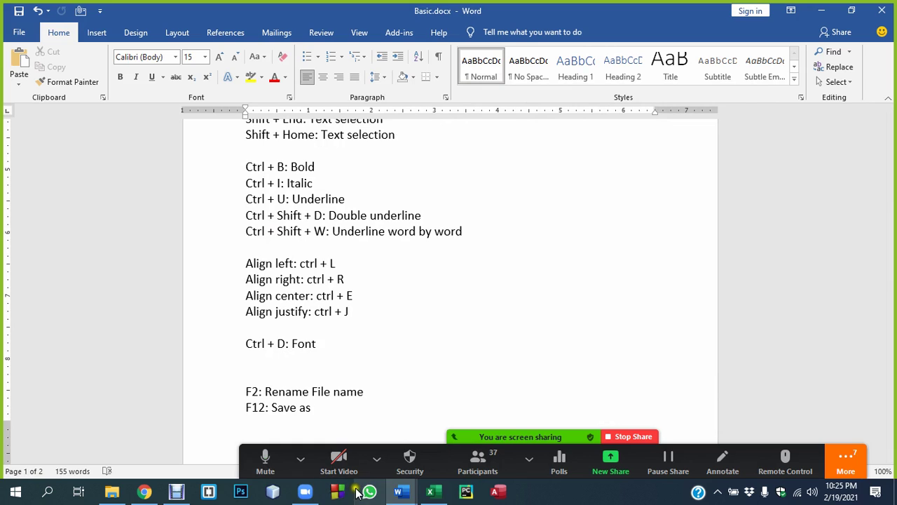
pyautogui.click(398, 488)
pyautogui.click(465, 429)
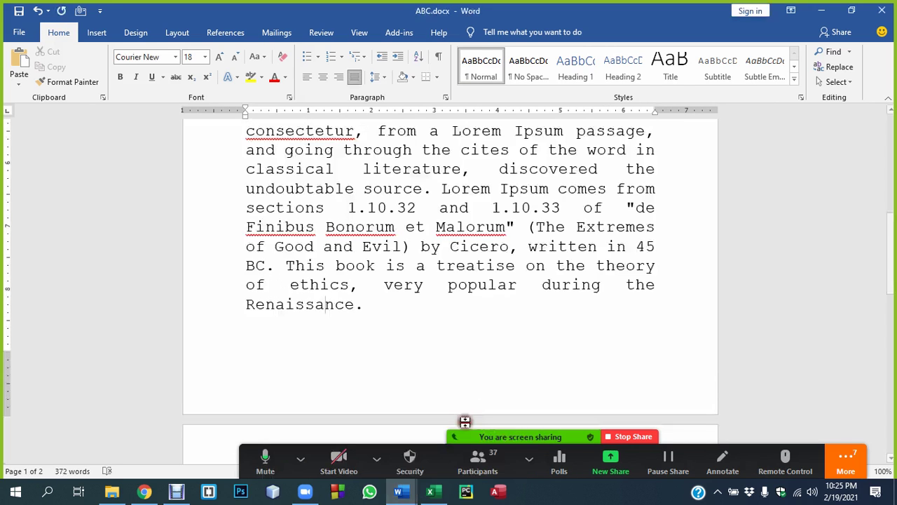
# Move to the start of ABC.docx with the caret in the opening paragraph
pyautogui.scroll(5, 435, 280)
pyautogui.scroll(3, 447, 267)
pyautogui.scroll(-1, 447, 267)
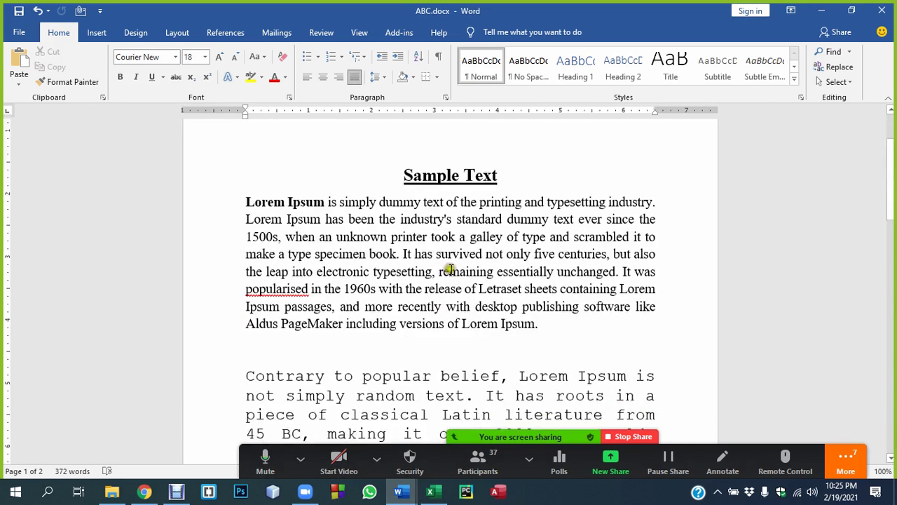
pyautogui.scroll(1, 446, 263)
pyautogui.click(440, 251)
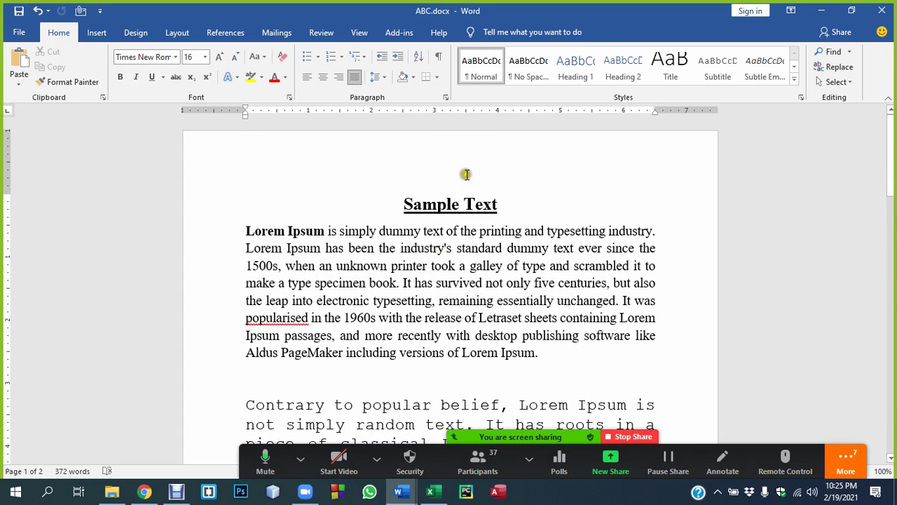
pyautogui.scroll(-5, 397, 300)
pyautogui.scroll(-3, 394, 304)
pyautogui.scroll(-3, 395, 304)
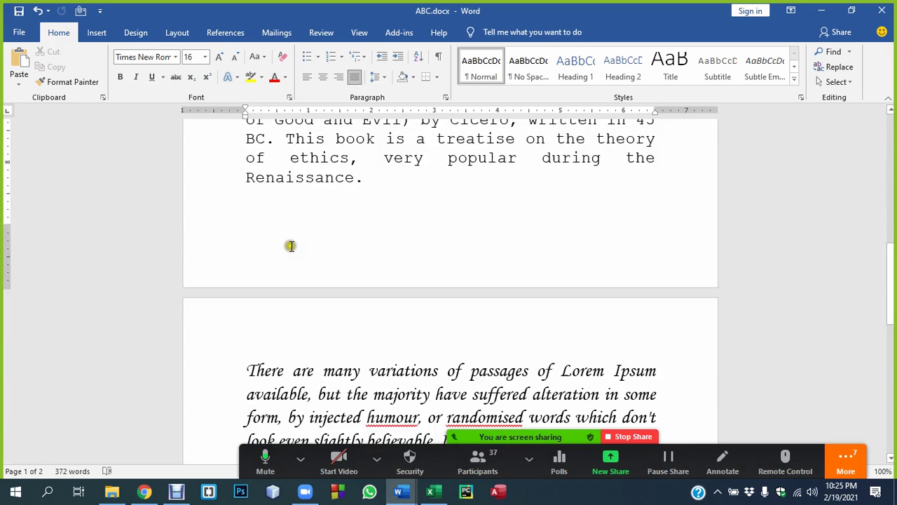
pyautogui.scroll(2, 291, 245)
pyautogui.scroll(5, 309, 253)
pyautogui.scroll(2, 326, 265)
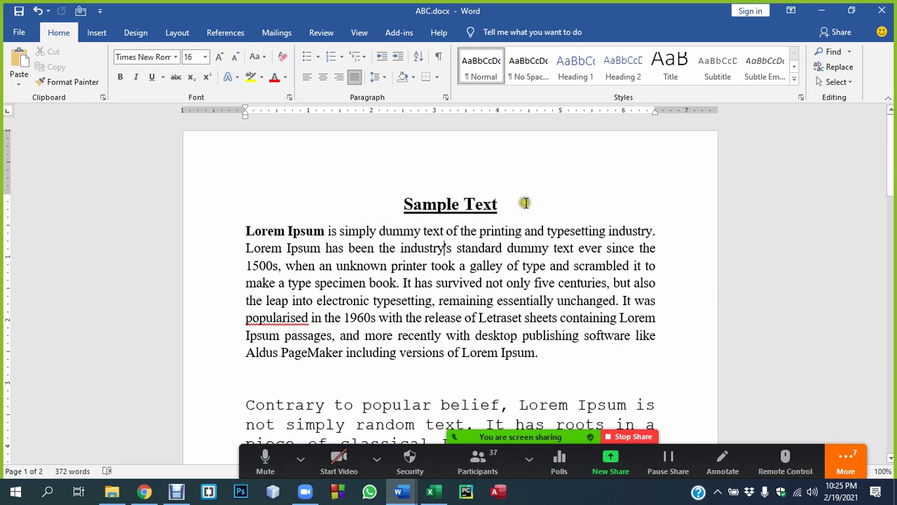
# Preview ABC.docx for printing, then start a new line after 'Ctrl + D: Font' in Basic.docx
pyautogui.hotkey('ctrl', 'p')
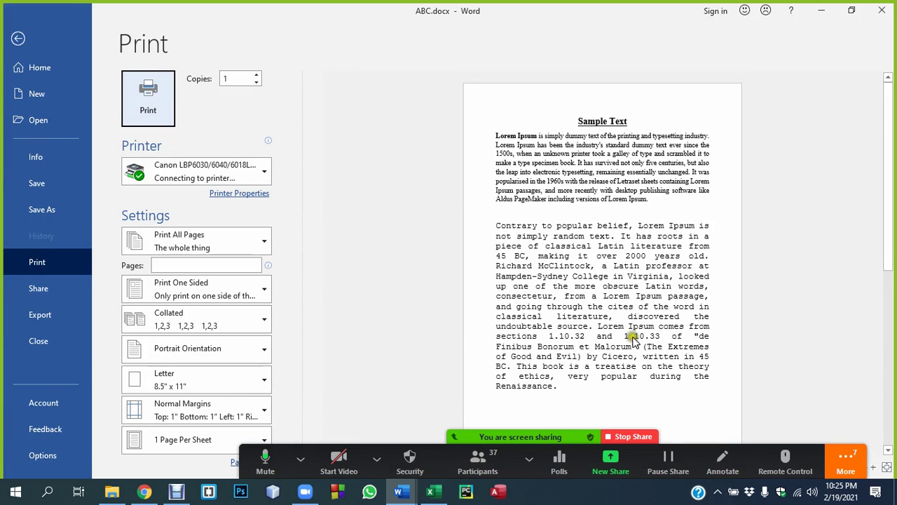
pyautogui.scroll(-1, 603, 211)
pyautogui.scroll(1, 616, 296)
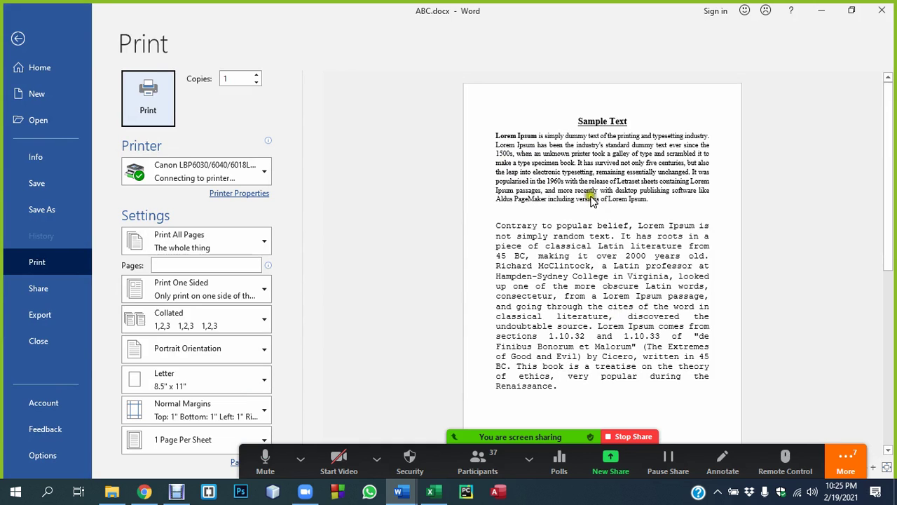
pyautogui.press('Escape')
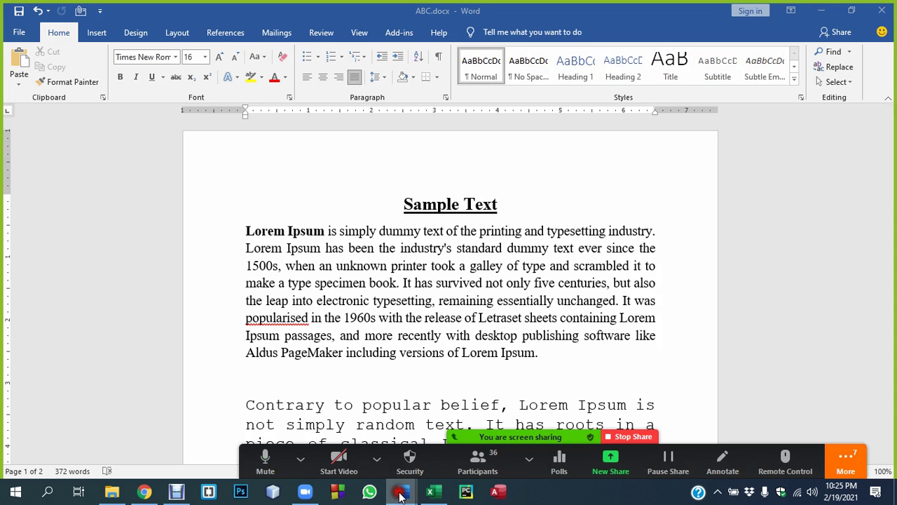
pyautogui.moveTo(399, 492)
pyautogui.click(350, 453)
pyautogui.press('Return')
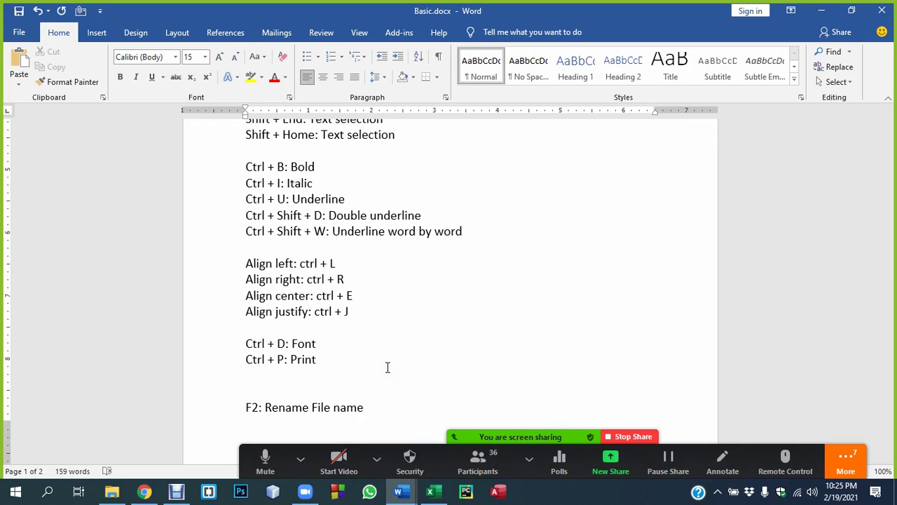
pyautogui.hotkey('alt', 'Tab')
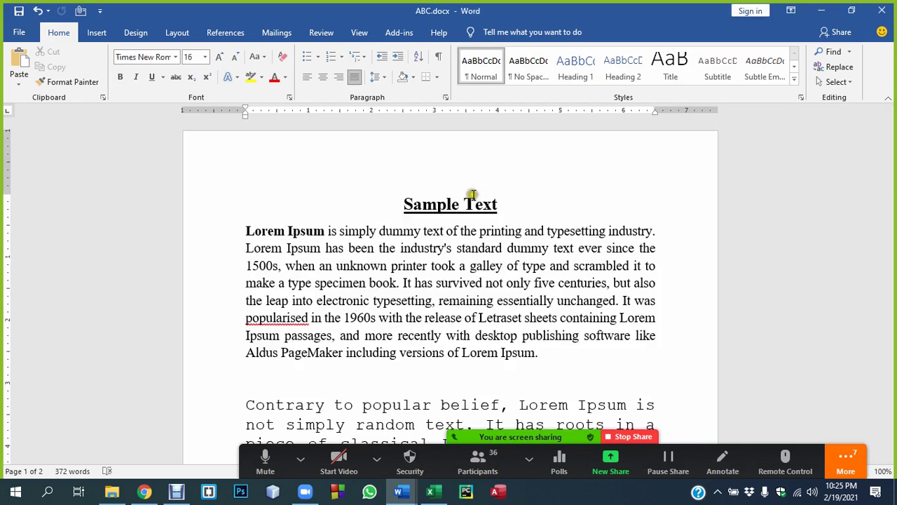
pyautogui.click(471, 231)
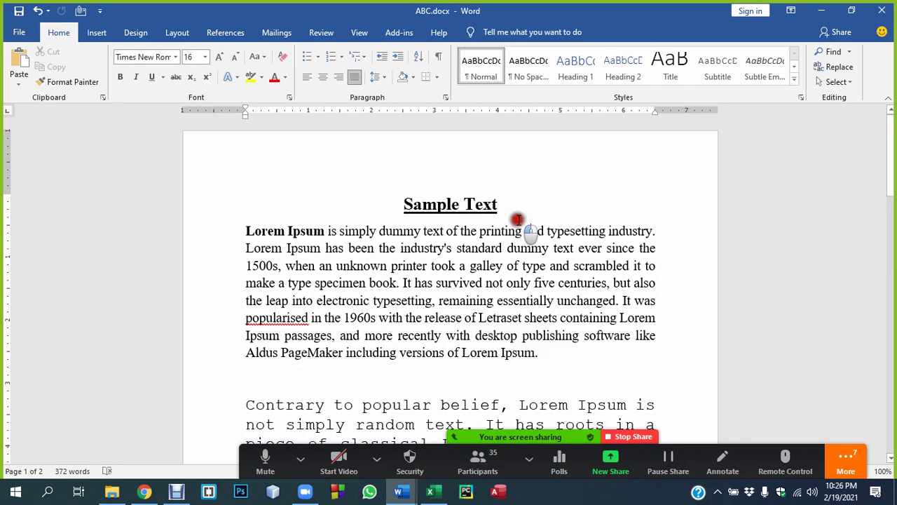
pyautogui.click(517, 220)
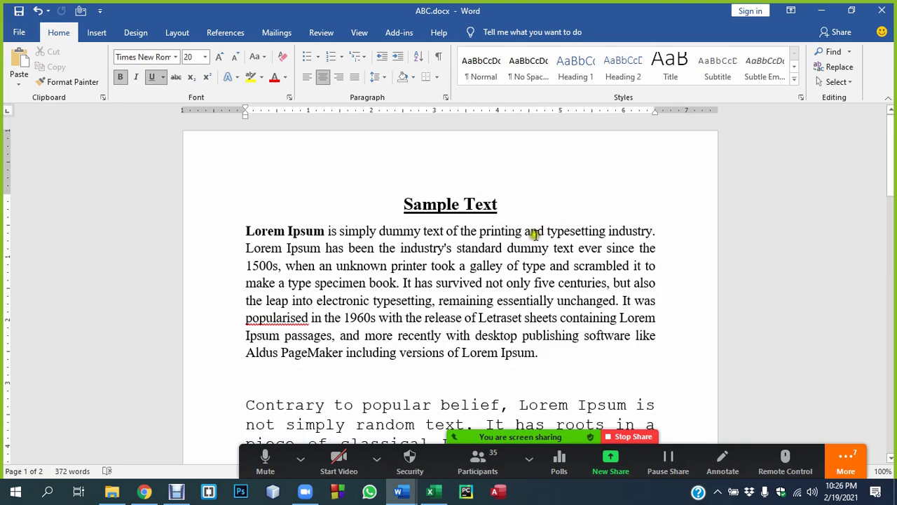
pyautogui.click(512, 233)
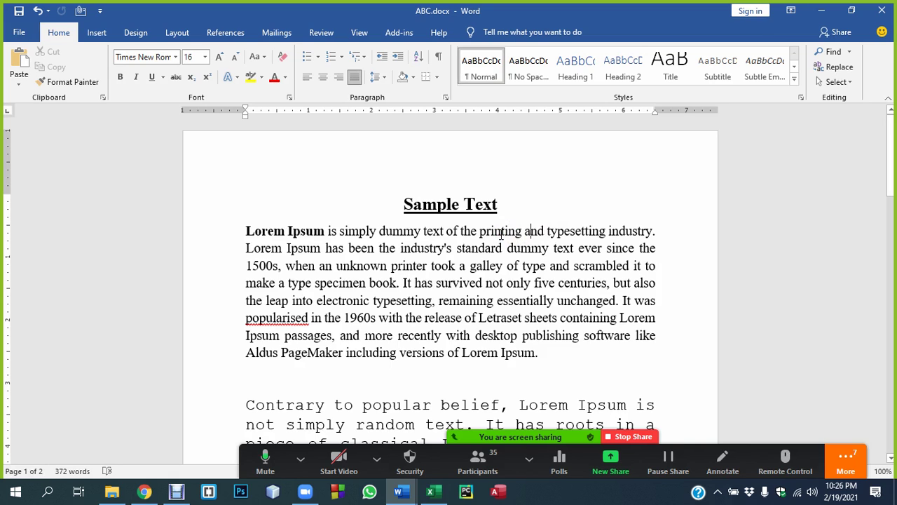
pyautogui.press('F12')
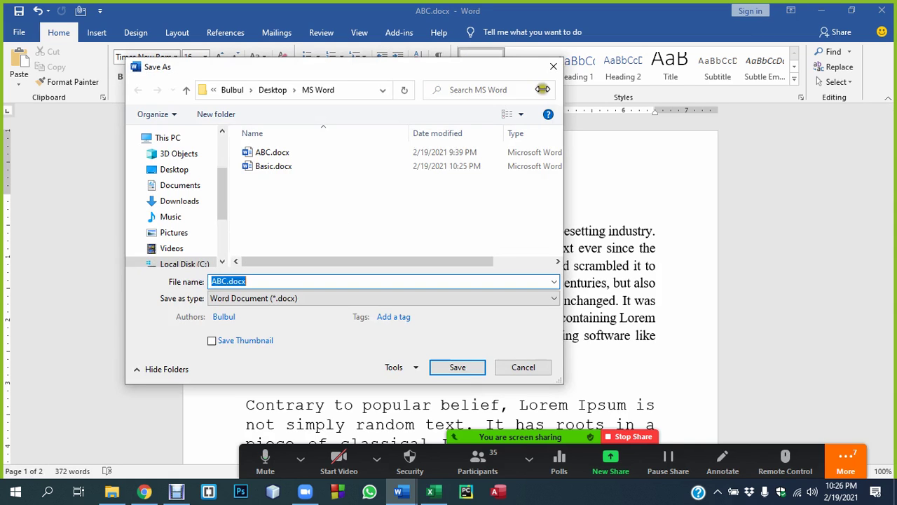
pyautogui.click(553, 67)
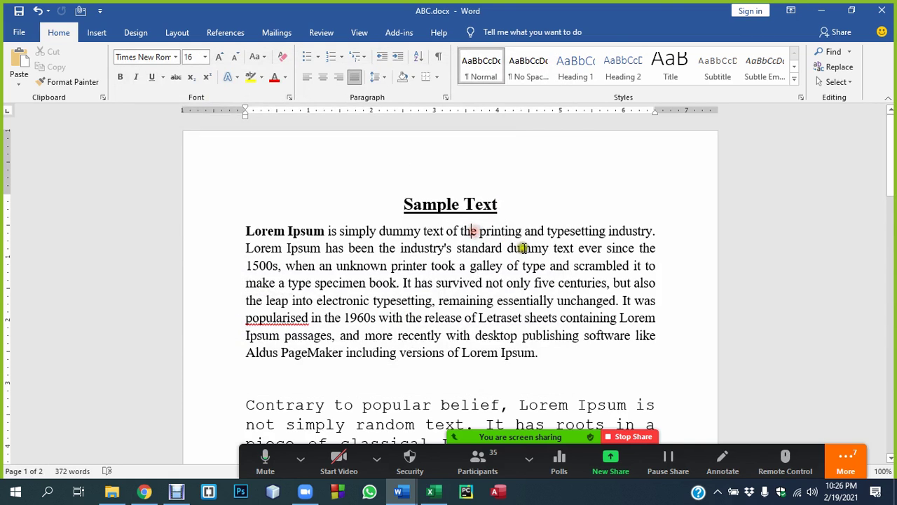
pyautogui.click(471, 233)
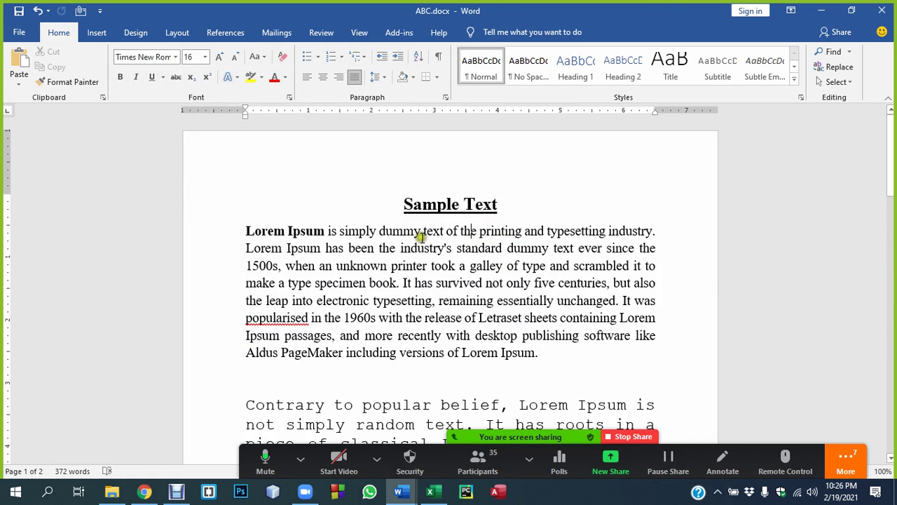
pyautogui.scroll(-3, 382, 263)
pyautogui.scroll(3, 277, 237)
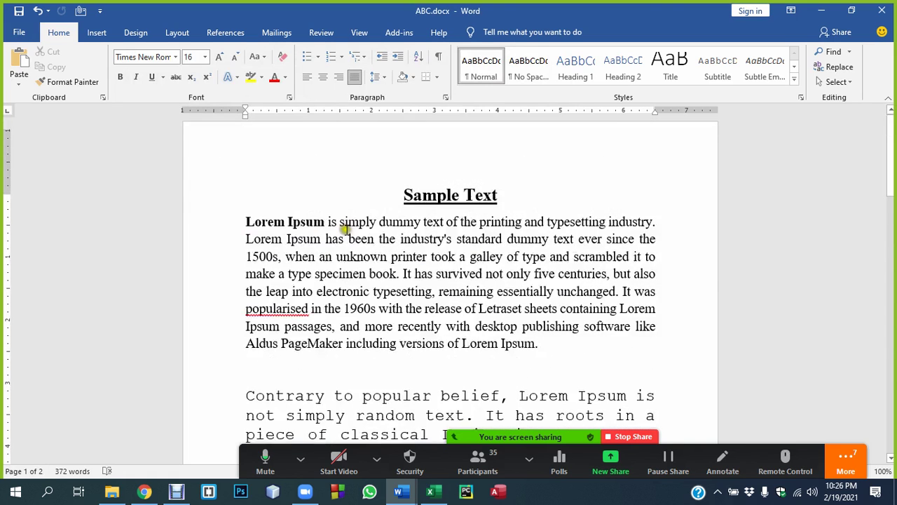
# Apply the Normal margin preset to ABC.docx from the Layout tab
pyautogui.click(137, 33)
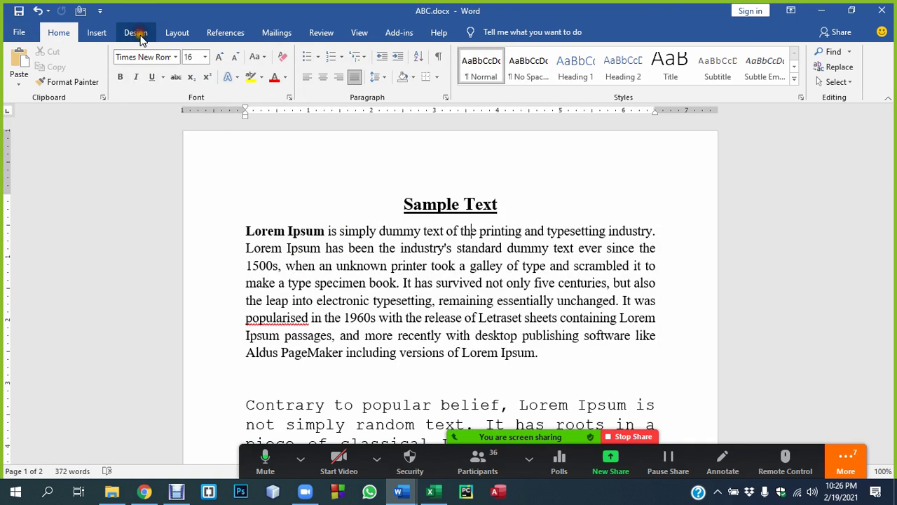
pyautogui.click(143, 33)
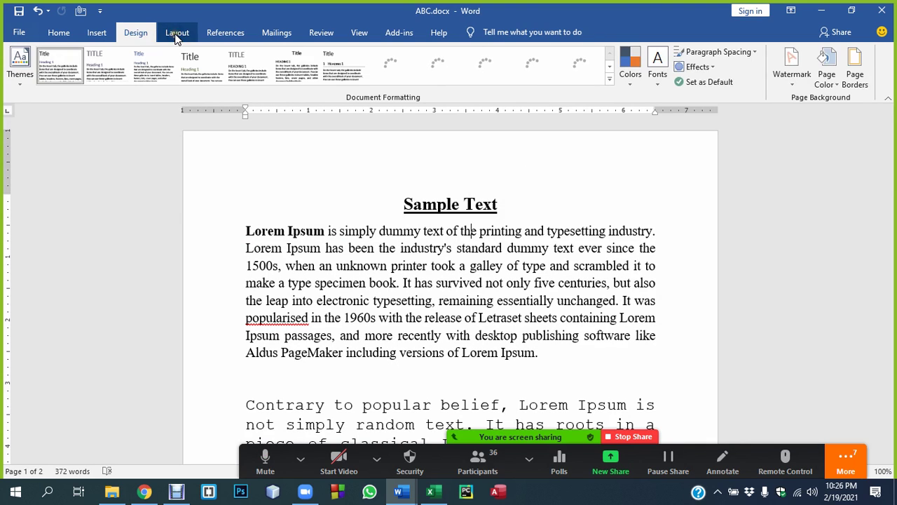
pyautogui.click(175, 34)
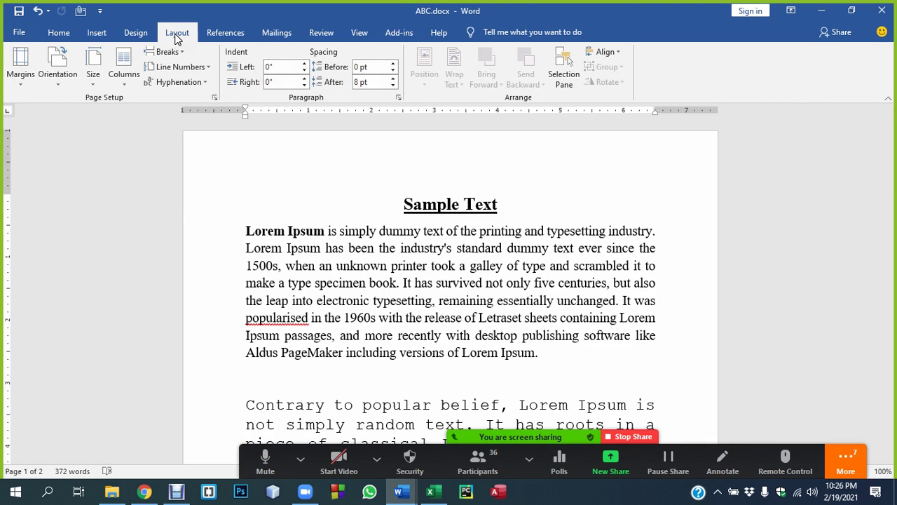
pyautogui.click(31, 85)
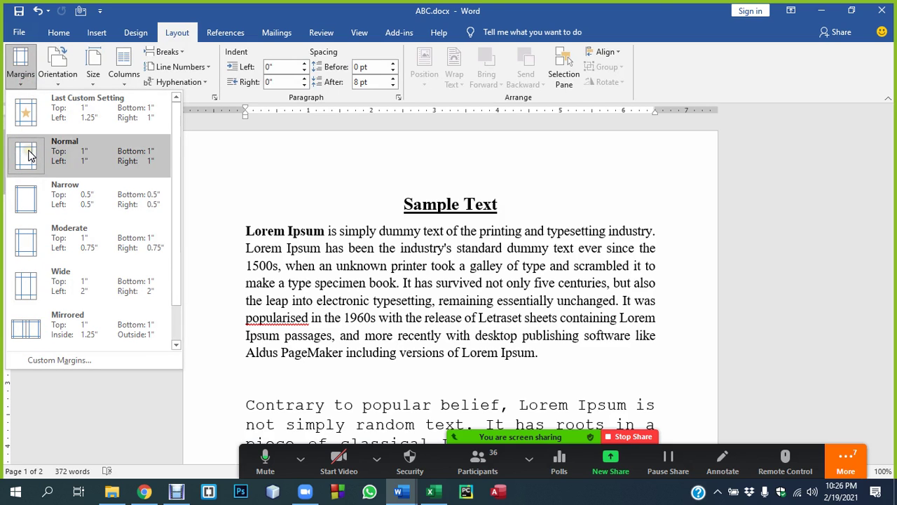
pyautogui.click(28, 154)
pyautogui.click(28, 157)
# Switch ABC.docx to Narrow margins and look over the resulting layout
pyautogui.click(80, 203)
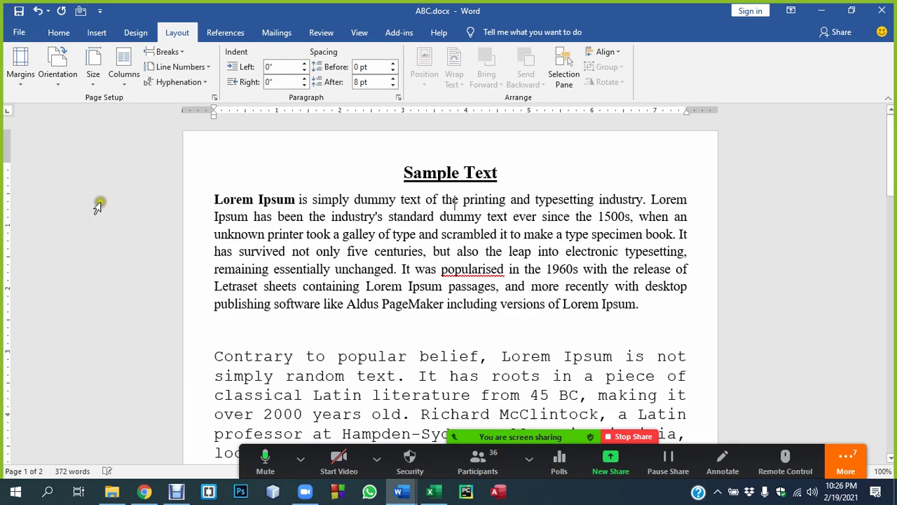
pyautogui.scroll(-5, 575, 245)
pyautogui.scroll(-3, 563, 260)
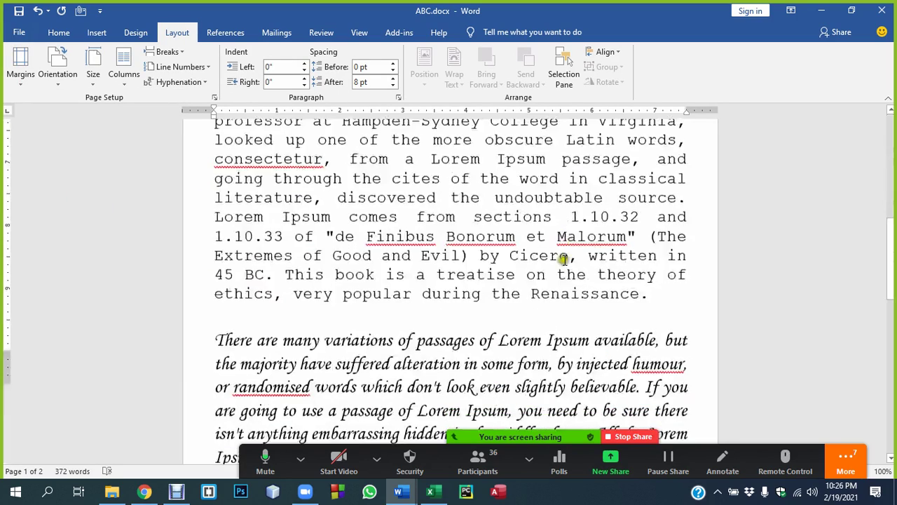
pyautogui.scroll(-5, 563, 259)
pyautogui.scroll(7, 551, 264)
pyautogui.scroll(3, 551, 264)
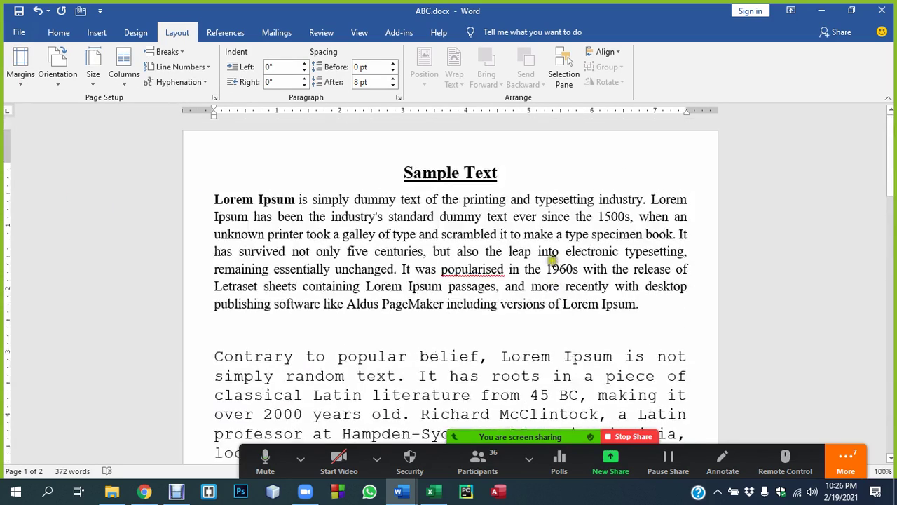
# Try Moderate margins, then finish on Wide margins of 2 inches left and right
pyautogui.click(26, 87)
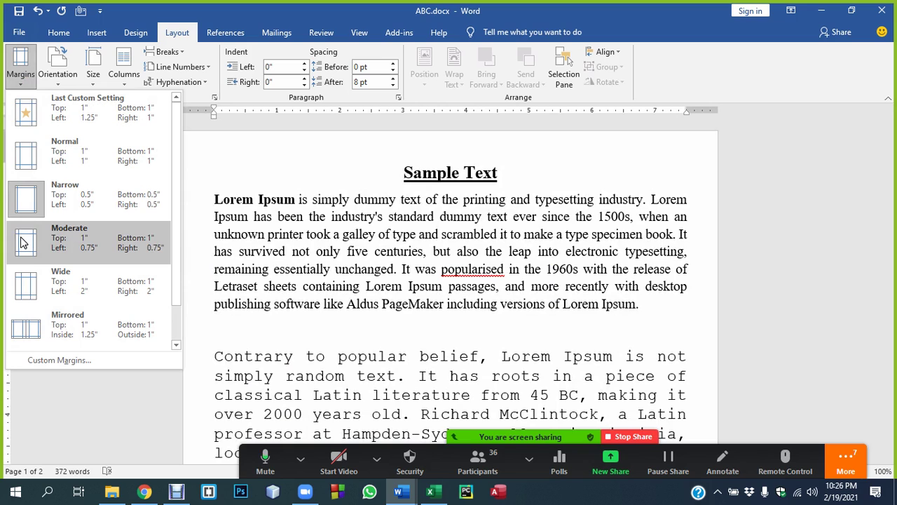
pyautogui.click(22, 242)
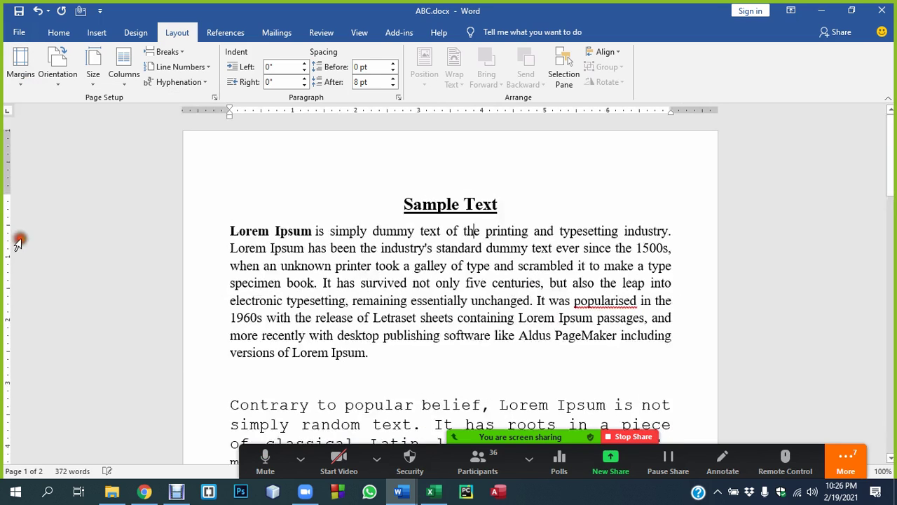
pyautogui.scroll(-3, 389, 245)
pyautogui.scroll(3, 389, 245)
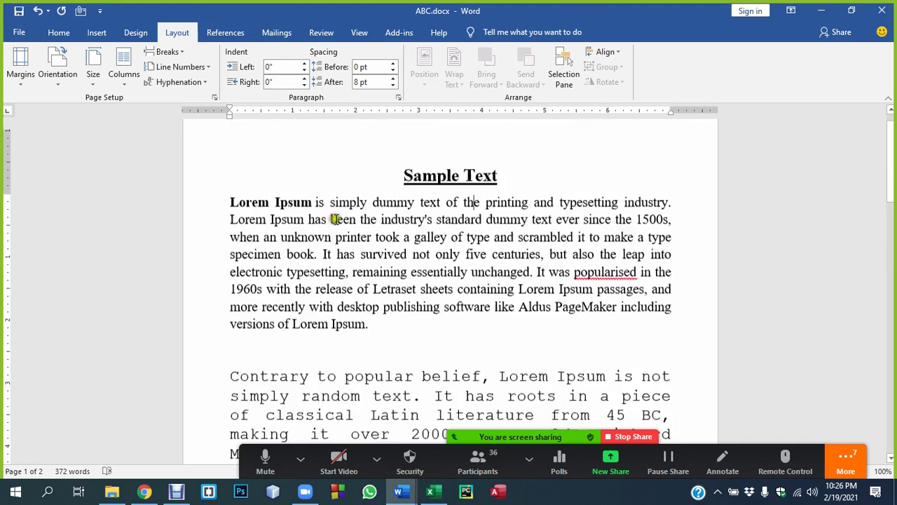
pyautogui.click(19, 82)
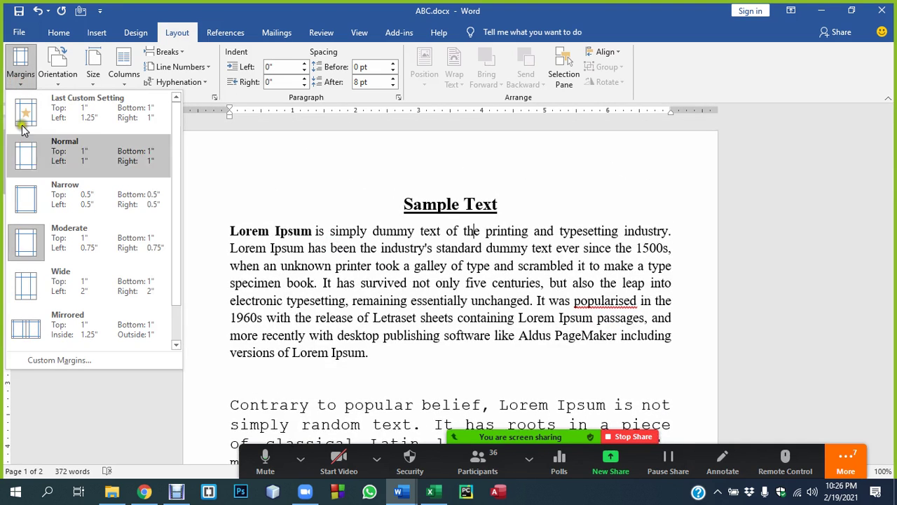
pyautogui.click(32, 283)
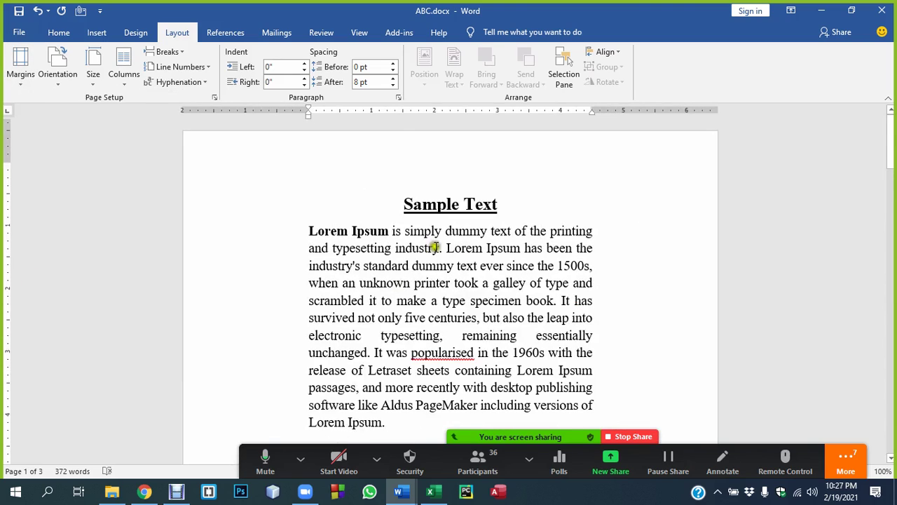
# Apply Mirrored margins: 1-inch top, bottom and outside, 1.25-inch inside
pyautogui.scroll(-5, 414, 249)
pyautogui.scroll(-6, 433, 257)
pyautogui.scroll(-5, 433, 257)
pyautogui.scroll(6, 433, 258)
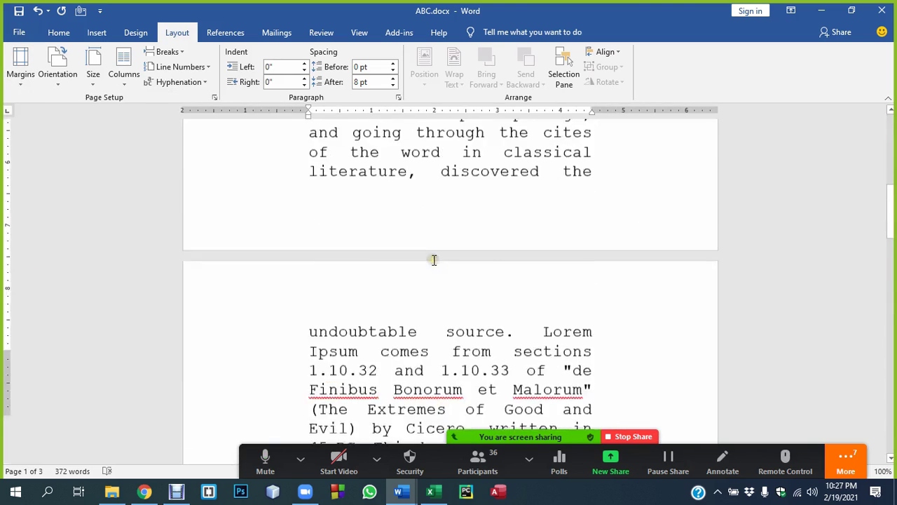
pyautogui.scroll(10, 434, 259)
pyautogui.scroll(2, 433, 261)
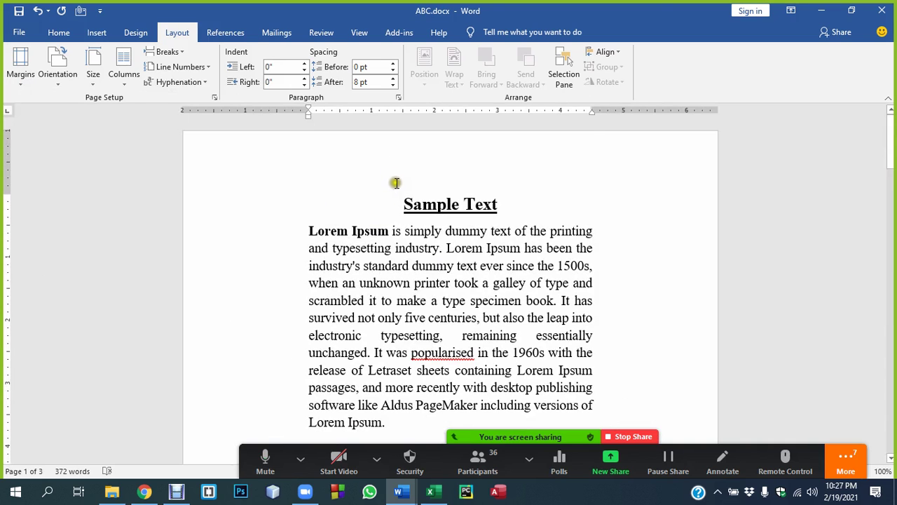
pyautogui.scroll(-3, 392, 183)
pyautogui.scroll(3, 360, 240)
pyautogui.click(11, 83)
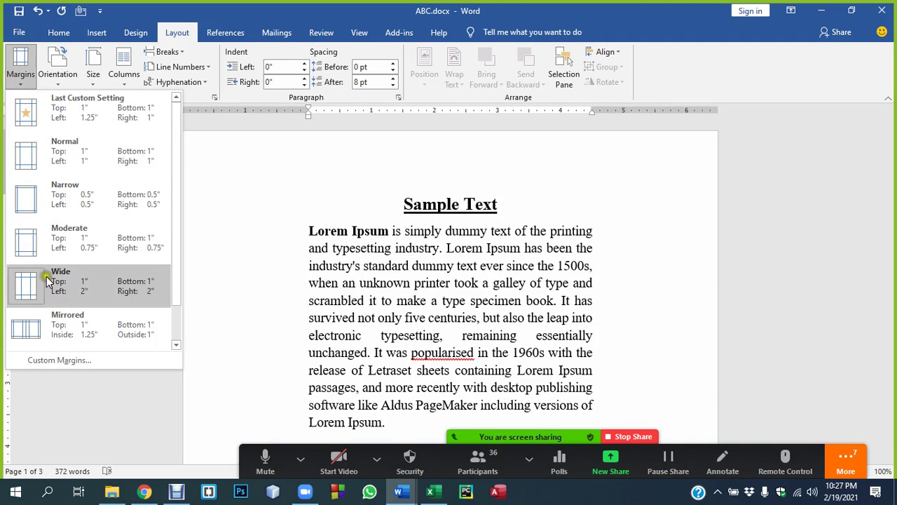
pyautogui.click(37, 330)
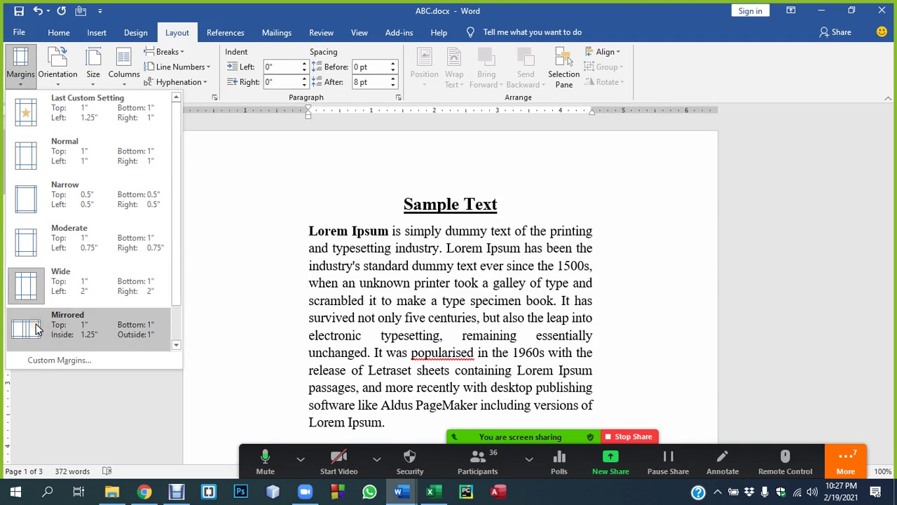
pyautogui.click(37, 330)
# Review the two-page mirrored layout and reopen the Margins preset gallery
pyautogui.scroll(-3, 336, 277)
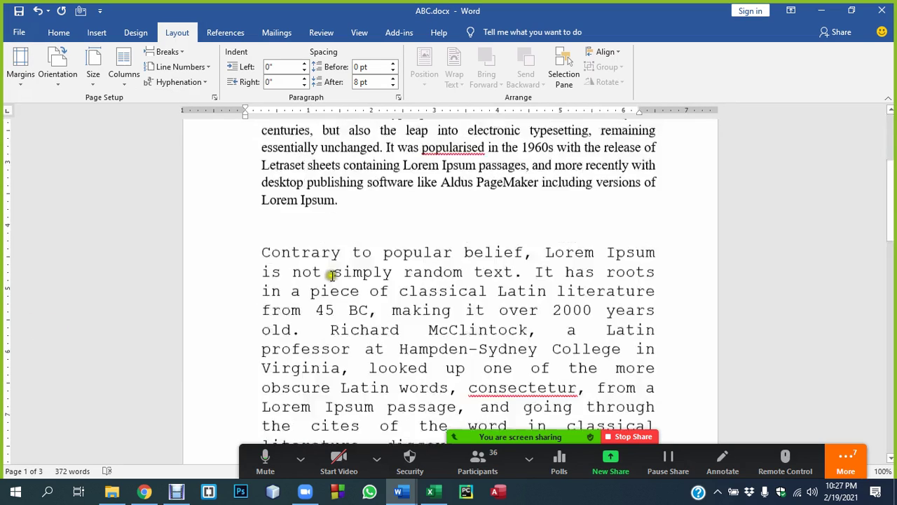
pyautogui.scroll(-7, 329, 283)
pyautogui.scroll(5, 328, 283)
pyautogui.scroll(7, 309, 277)
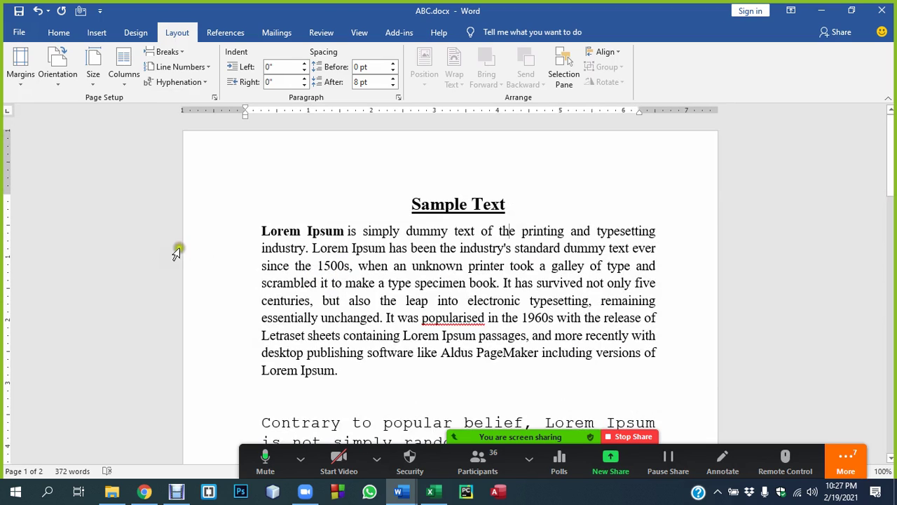
pyautogui.click(18, 85)
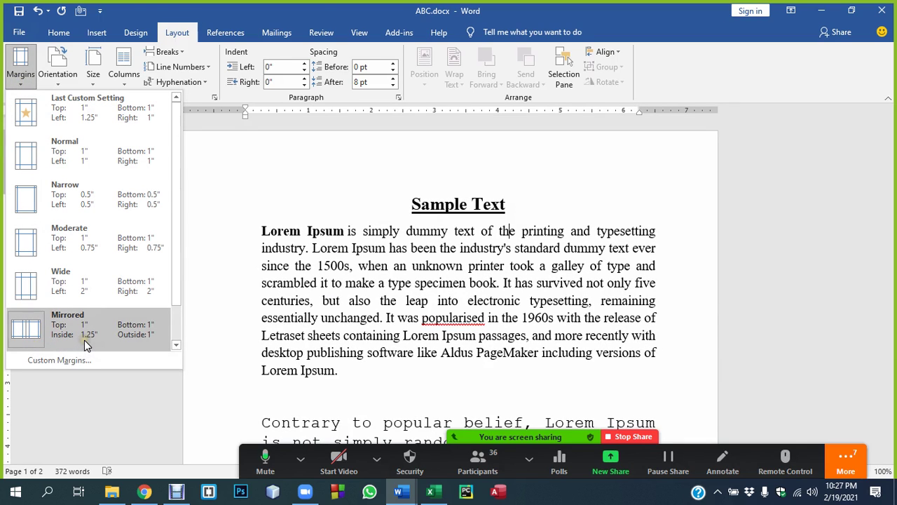
pyautogui.click(205, 322)
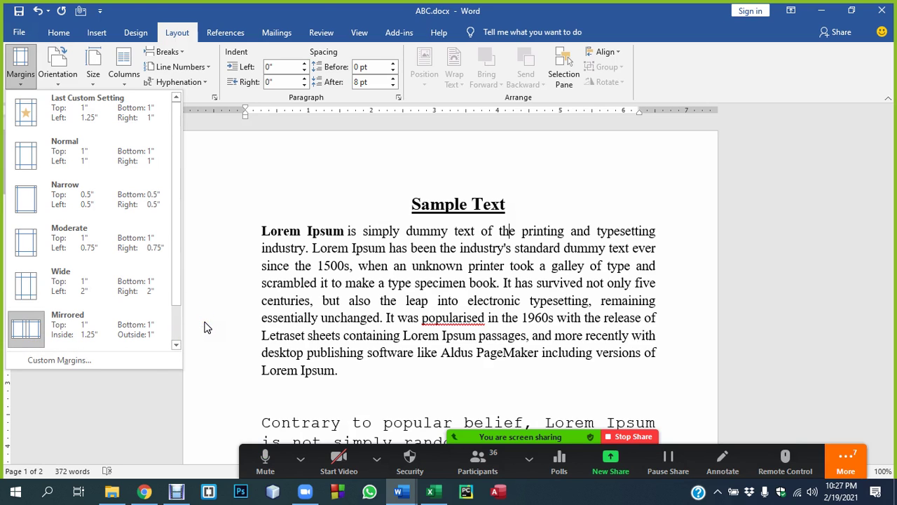
pyautogui.click(204, 321)
pyautogui.click(218, 145)
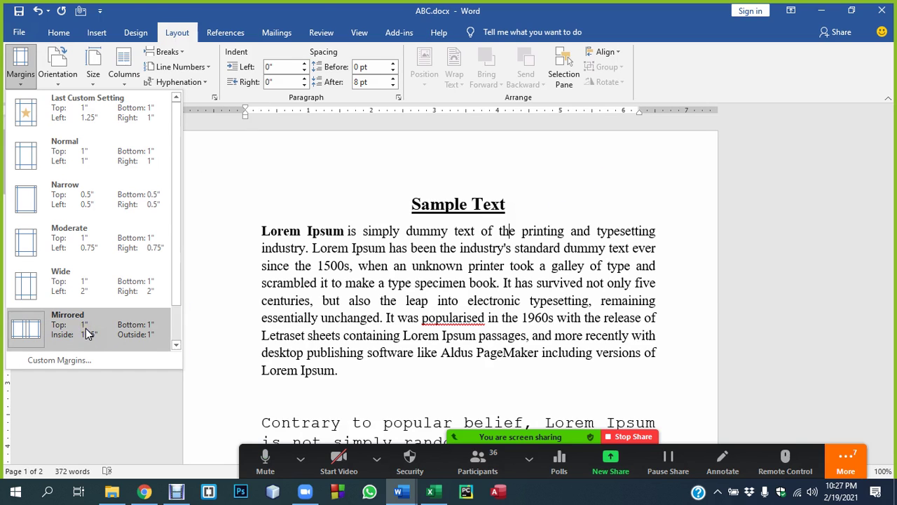
# In Custom Margins, enter 0.5-inch top, bottom, inside and outside margins
pyautogui.click(67, 360)
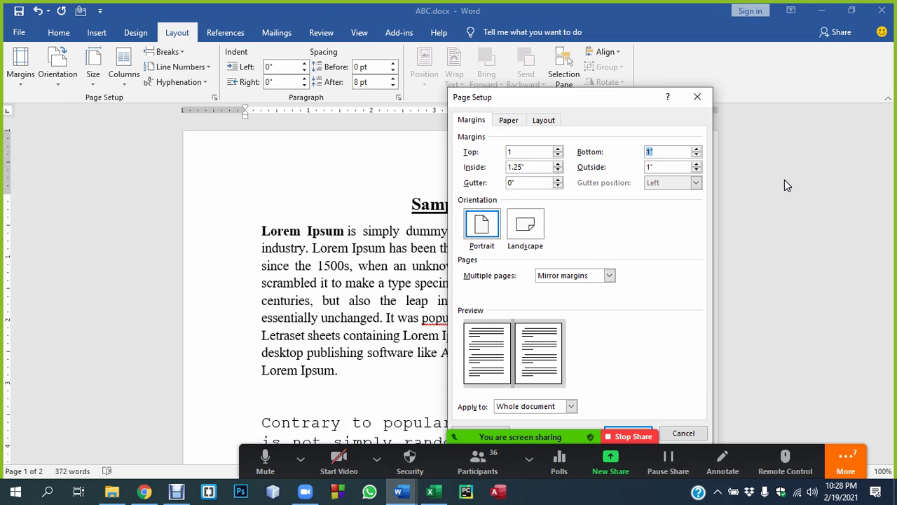
pyautogui.write('1')
pyautogui.press('Tab')
pyautogui.press('Tab')
pyautogui.write('1')
pyautogui.hotkey('shift', 'Tab')
pyautogui.write('0.')
pyautogui.press('Tab')
pyautogui.write('0.5')
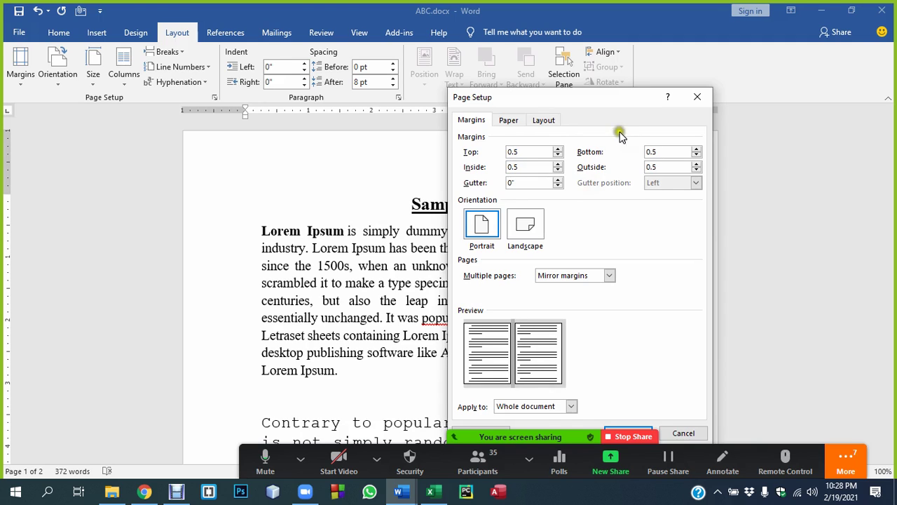
pyautogui.hotkey('shift', 'Tab')
pyautogui.hotkey('shift', 'Tab')
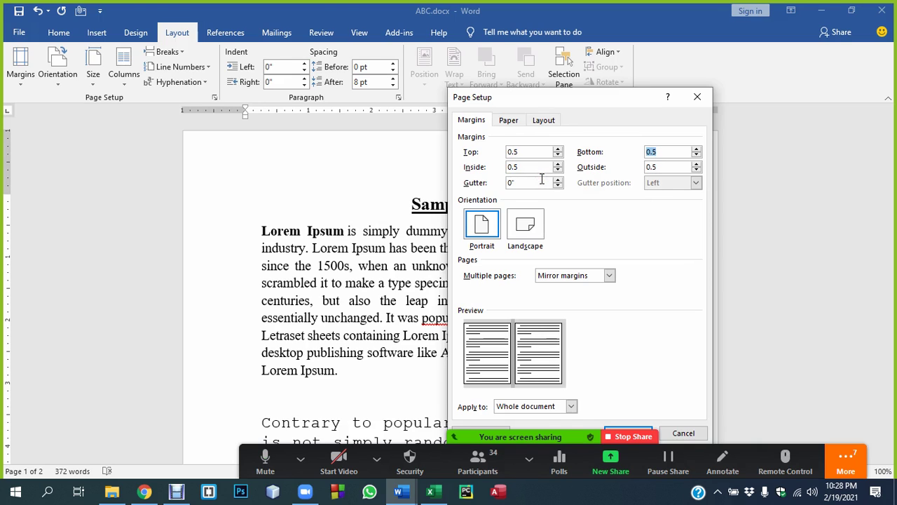
pyautogui.hotkey('shift', 'Tab')
pyautogui.hotkey('shift', 'Tab')
pyautogui.press('Tab')
pyautogui.press('Tab')
pyautogui.press('Tab')
pyautogui.press('Tab')
pyautogui.hotkey('shift', 'Tab')
pyautogui.hotkey('shift', 'Tab')
pyautogui.hotkey('shift', 'Tab')
# Raise the gutter to 0.3 inch, then reset it to 0 inch
pyautogui.click(599, 170)
pyautogui.click(557, 178)
pyautogui.click(559, 181)
pyautogui.click(558, 181)
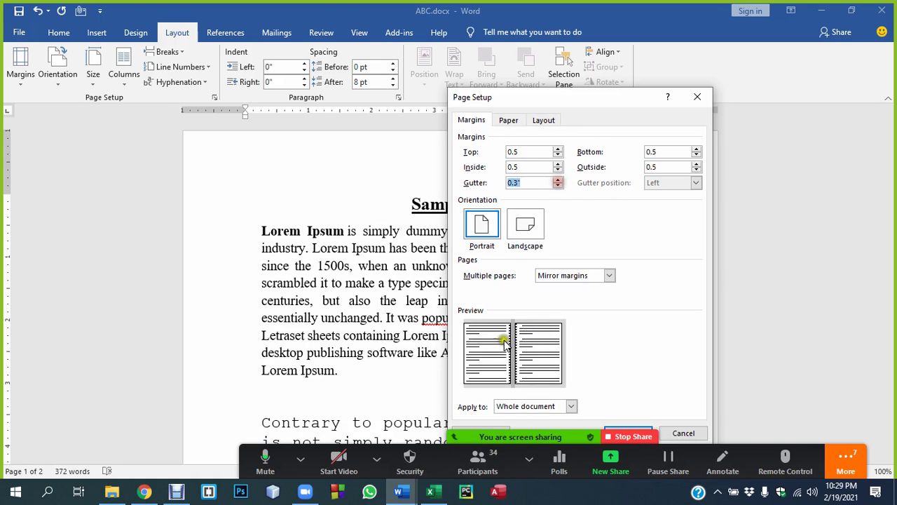
pyautogui.click(559, 186)
pyautogui.click(559, 187)
pyautogui.click(559, 186)
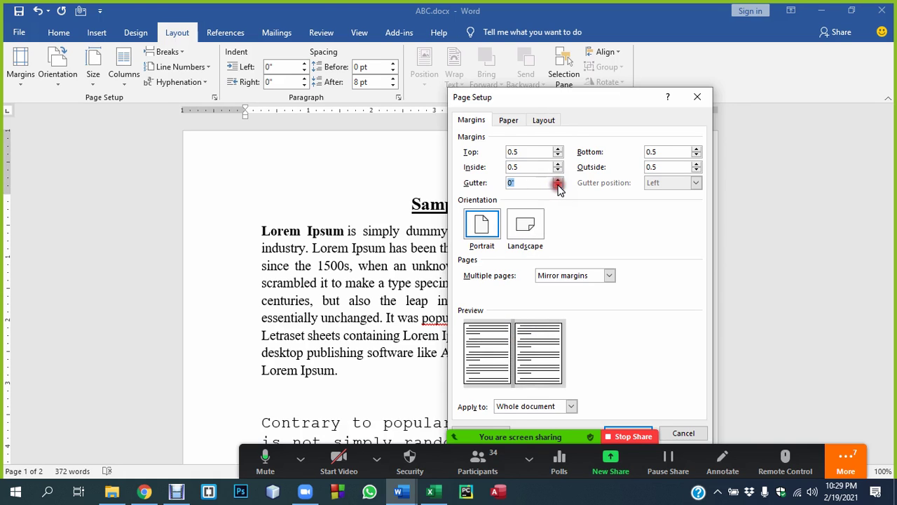
pyautogui.click(462, 249)
pyautogui.moveTo(582, 97); pyautogui.dragTo(550, 27)
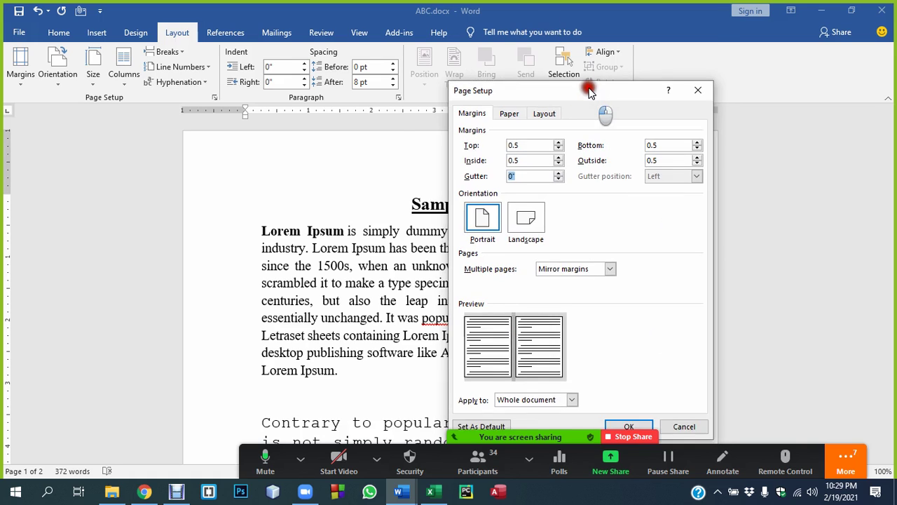
# Apply the 0.5-inch mirrored margins and review the document
pyautogui.click(594, 364)
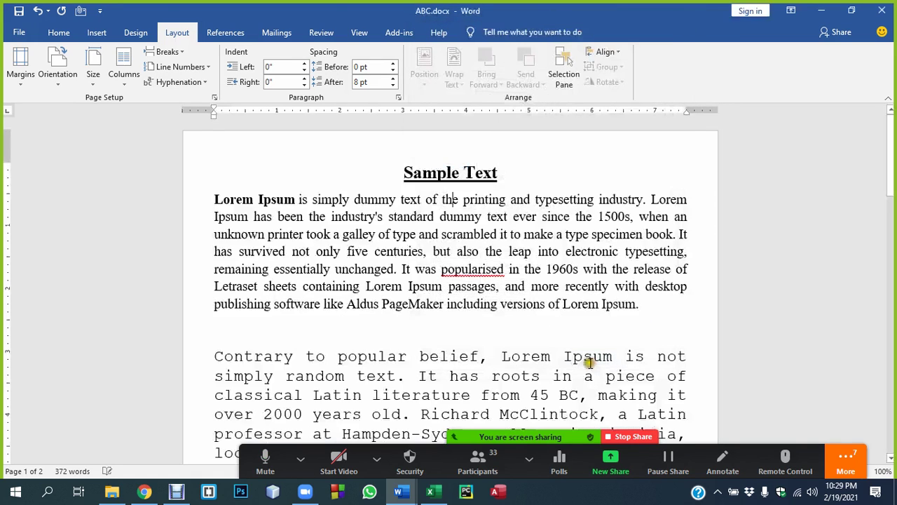
pyautogui.scroll(-5, 504, 287)
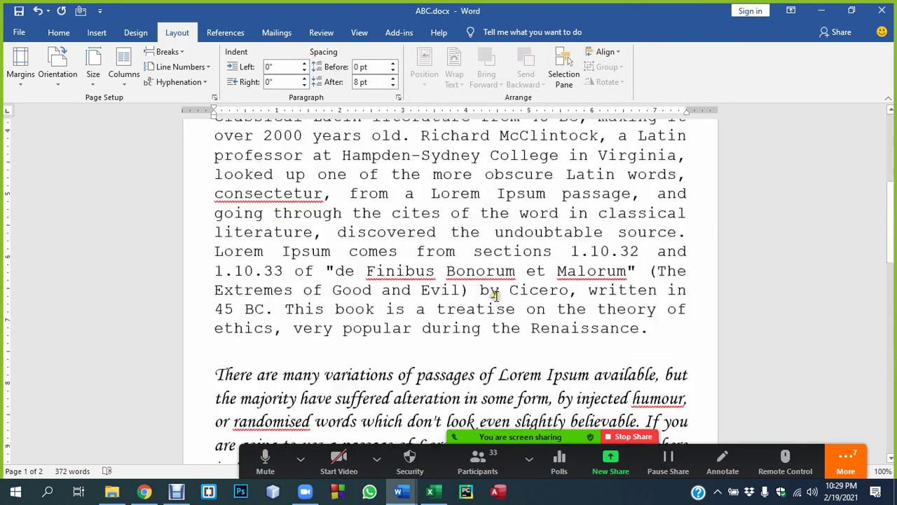
pyautogui.scroll(-2, 495, 294)
pyautogui.scroll(6, 498, 298)
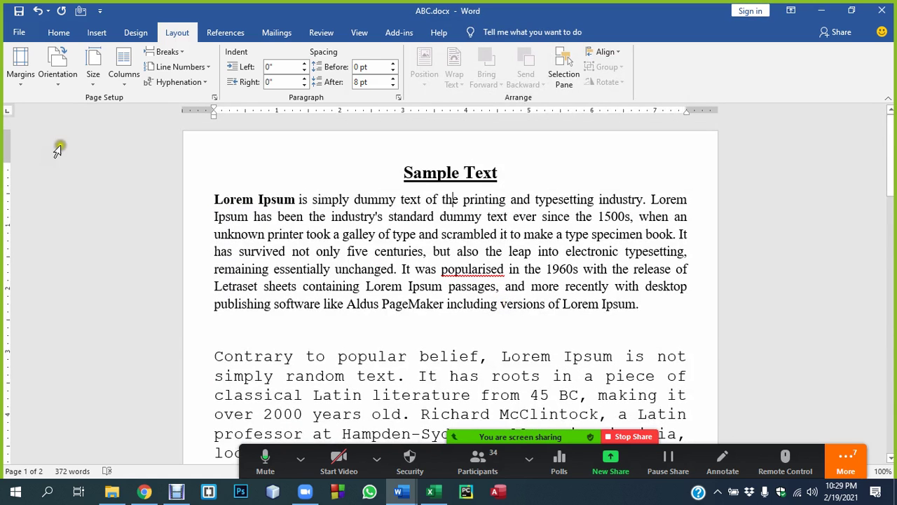
# Reset custom margins to 1-inch top, bottom and outside with 1.25-inch inside
pyautogui.click(21, 71)
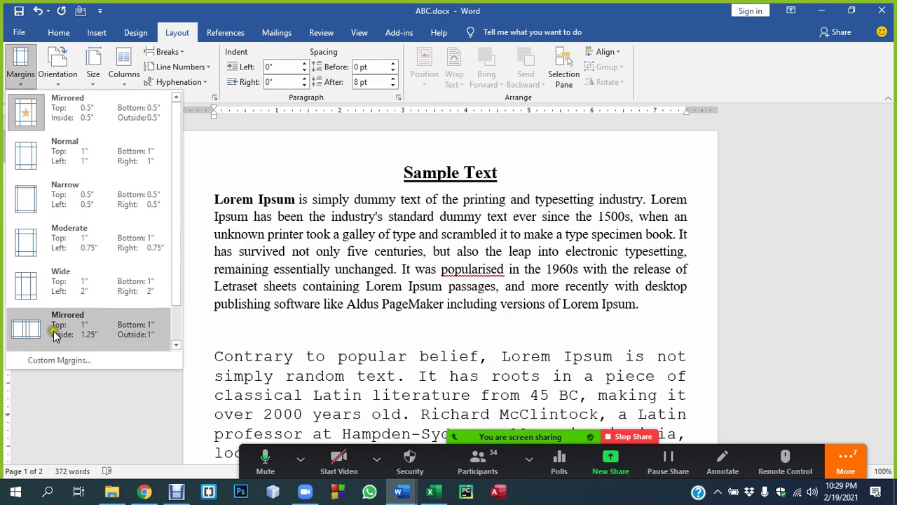
pyautogui.click(64, 364)
pyautogui.write('1')
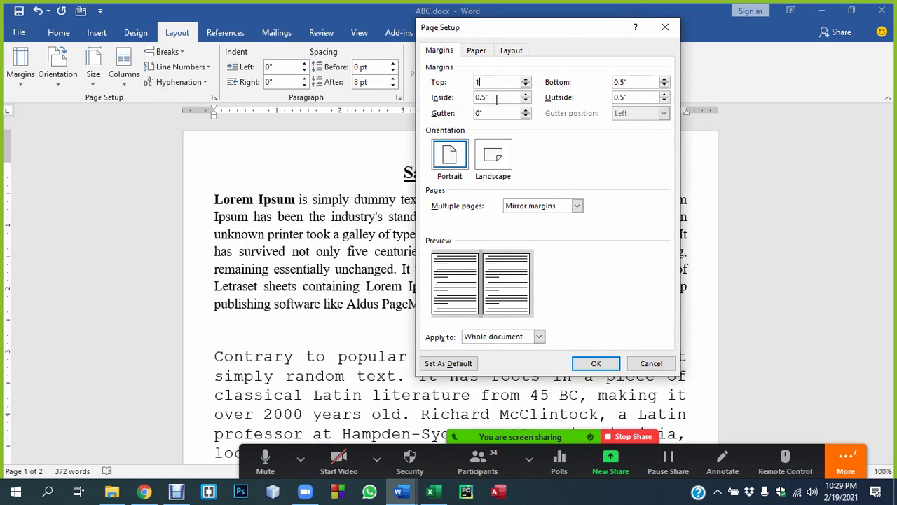
pyautogui.press('Tab')
pyautogui.write('1')
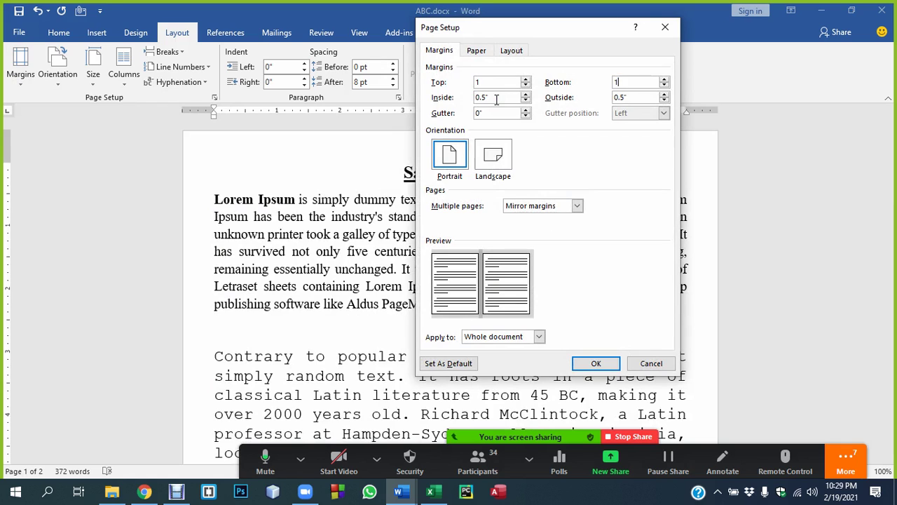
pyautogui.press('Tab')
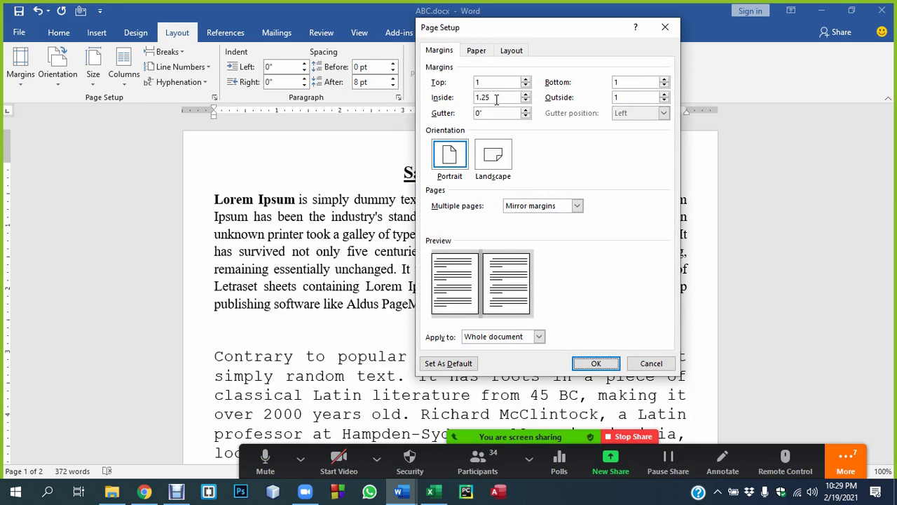
pyautogui.press('Return')
pyautogui.scroll(-3, 421, 327)
pyautogui.scroll(-2, 351, 324)
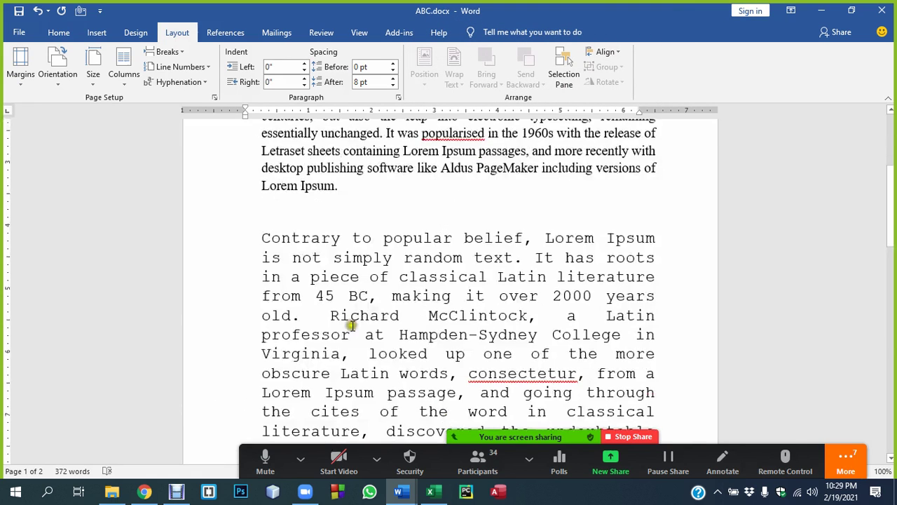
pyautogui.scroll(3, 235, 295)
pyautogui.scroll(1, 224, 300)
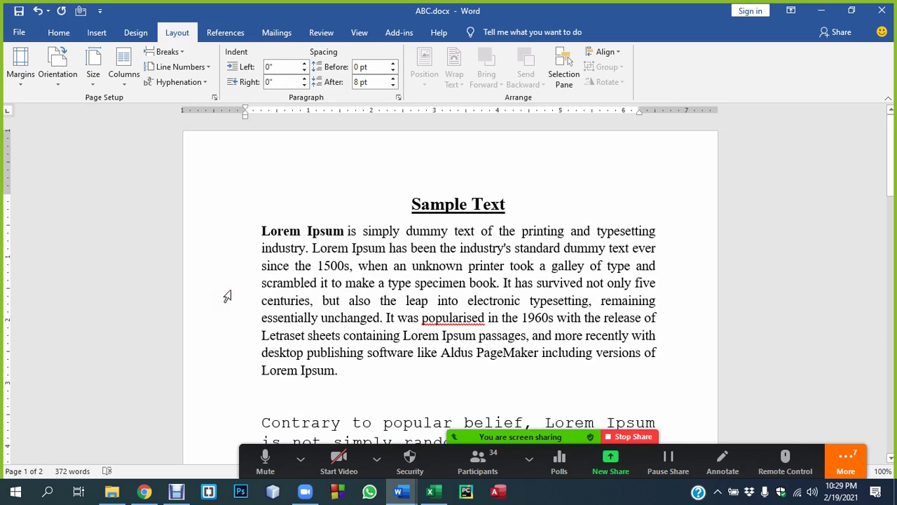
pyautogui.scroll(-2, 322, 382)
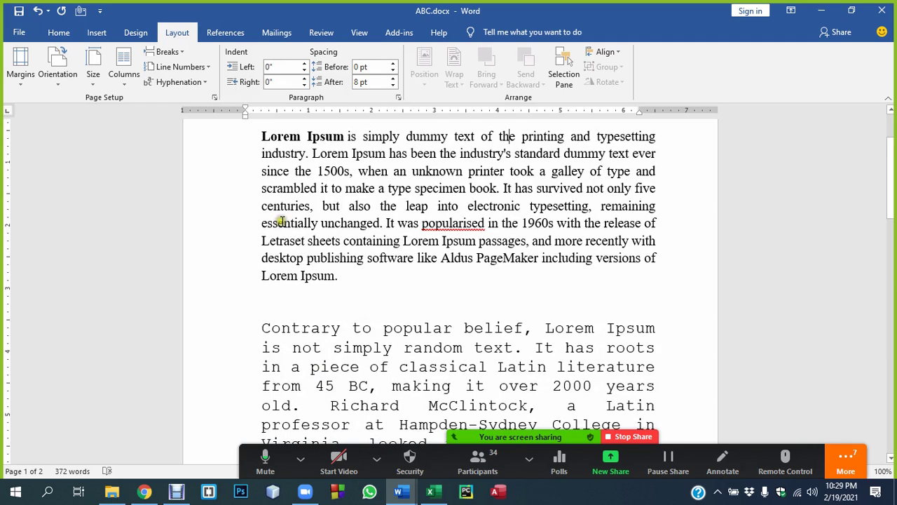
# Cycle with Tab and Shift+Tab through the paragraph's indent and spacing boxes
pyautogui.click(286, 66)
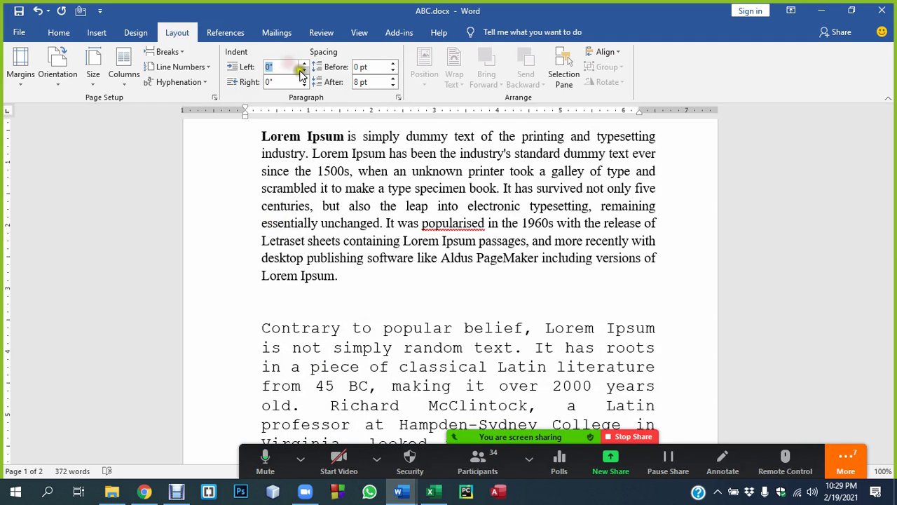
pyautogui.press('Tab')
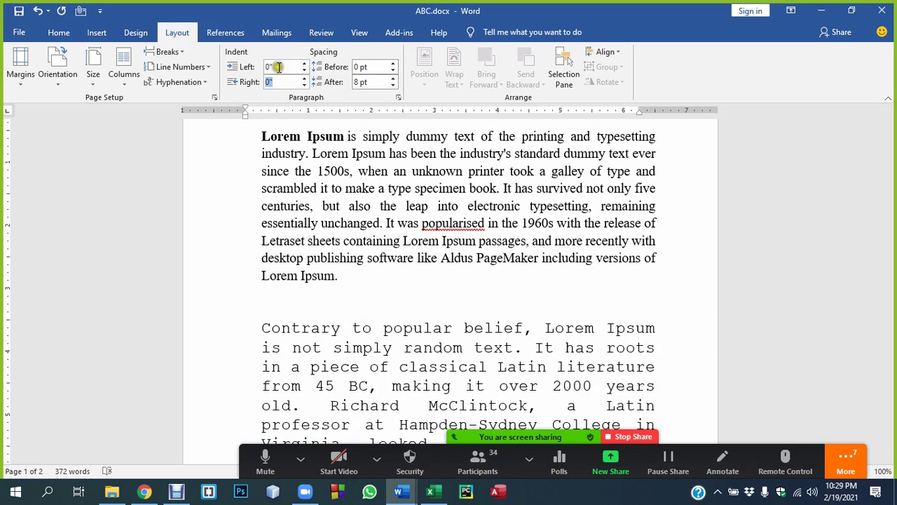
pyautogui.press('Tab')
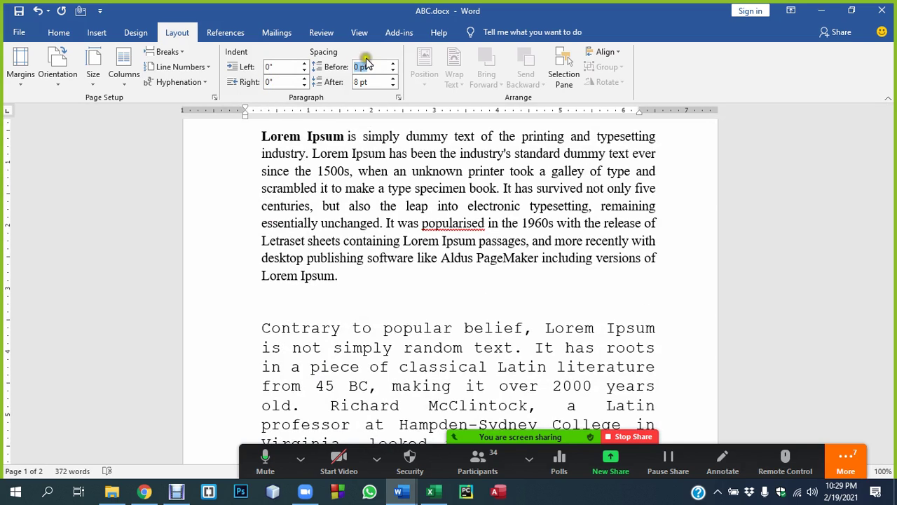
pyautogui.press('Tab')
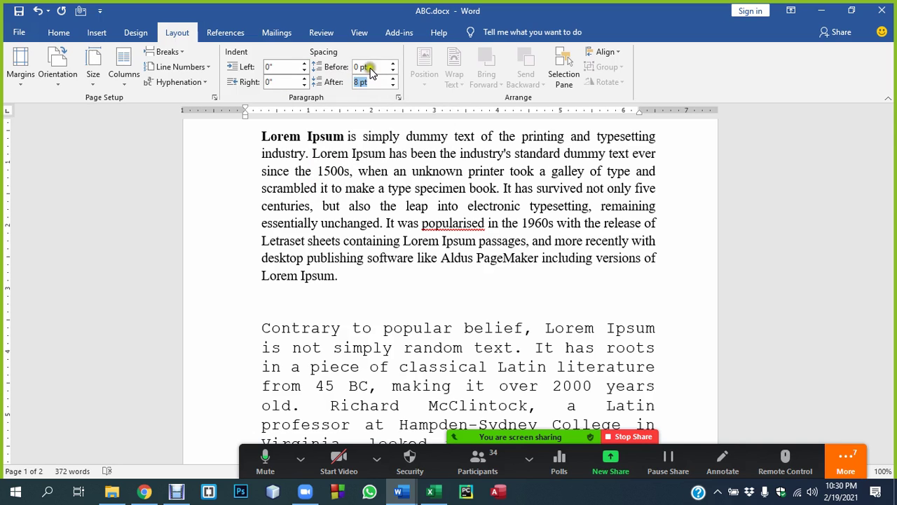
pyautogui.hotkey('shift', 'Tab')
pyautogui.hotkey('shift', 'Tab')
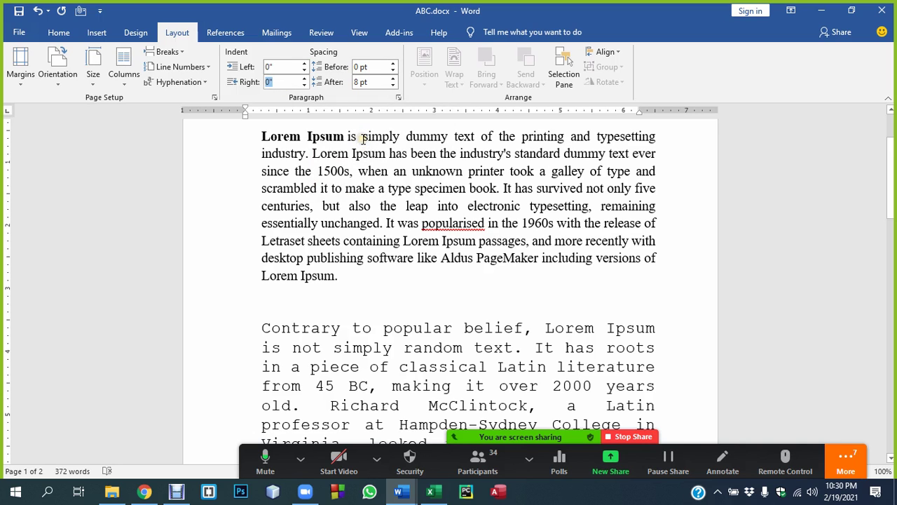
pyautogui.hotkey('shift', 'Tab')
pyautogui.press('Tab')
pyautogui.press('Tab')
pyautogui.press('Tab')
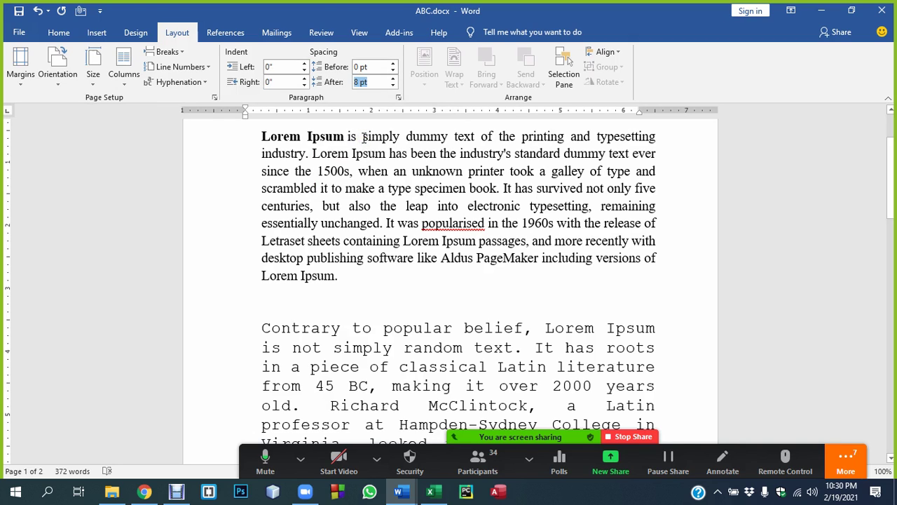
pyautogui.hotkey('shift', 'Tab')
pyautogui.hotkey('shift', 'Tab')
pyautogui.hotkey('shift', 'Tab')
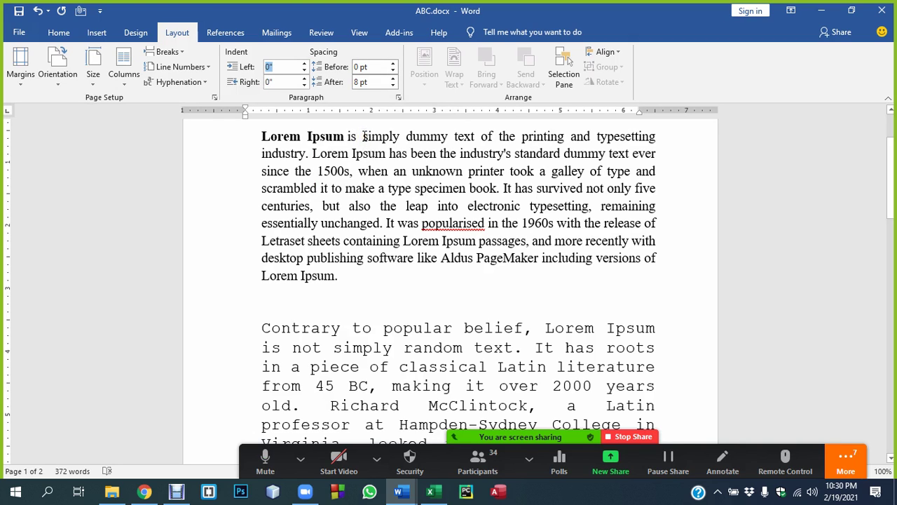
# Switch to Basic.docx and scroll through its shortcut list
pyautogui.moveTo(399, 492)
pyautogui.click(351, 434)
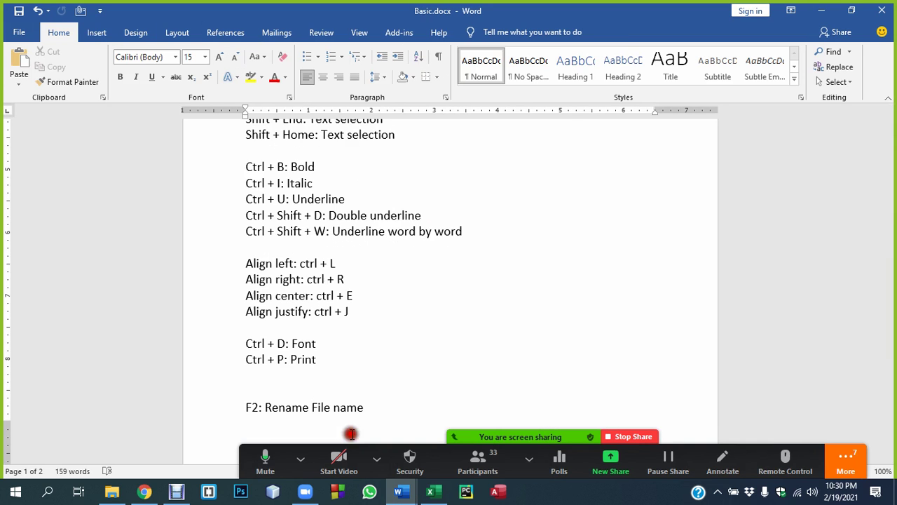
pyautogui.scroll(-1, 360, 357)
pyautogui.scroll(-1, 361, 357)
pyautogui.scroll(4, 360, 357)
pyautogui.scroll(3, 361, 354)
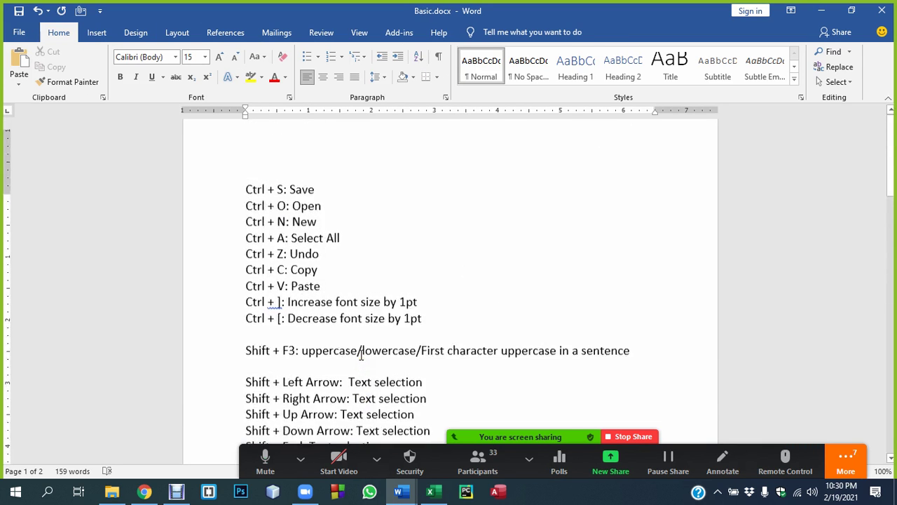
pyautogui.scroll(-6, 361, 354)
pyautogui.scroll(-3, 362, 355)
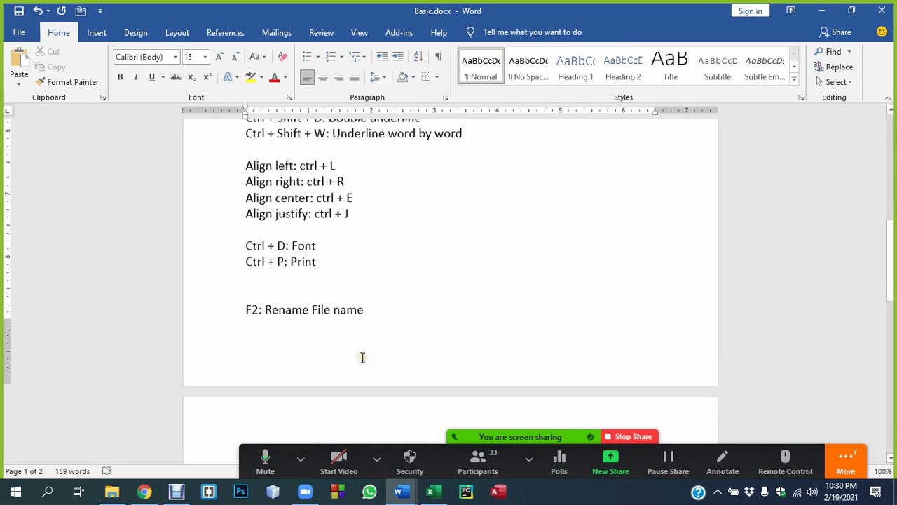
# Replace 'F2: Rename File name' with 'Tab: Move forward' and 'Shift + Tab: Move Backword'
pyautogui.click(352, 284)
pyautogui.hotkey('ctrl', 'z')
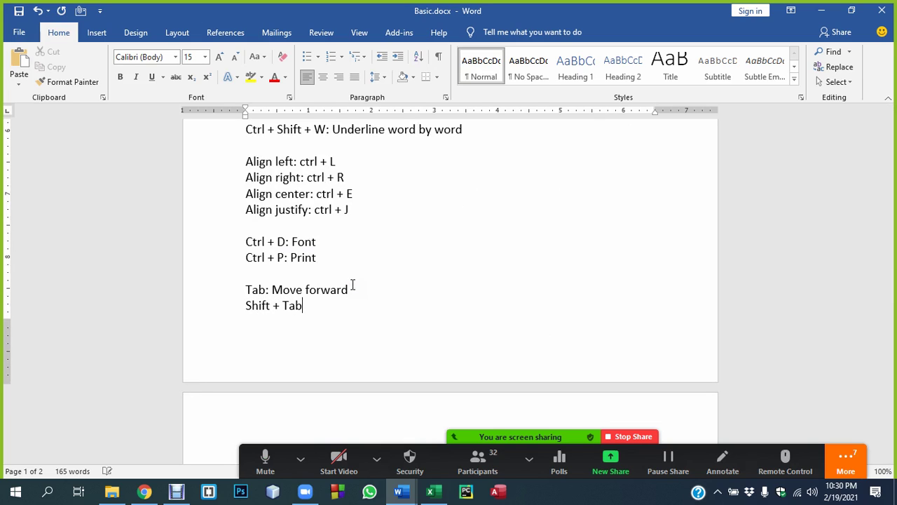
pyautogui.write(': Move Backword')
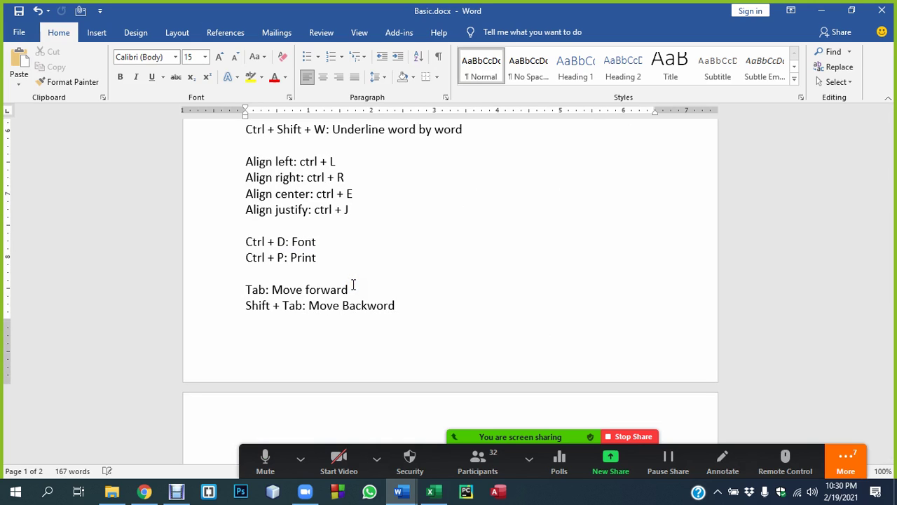
pyautogui.click(135, 58)
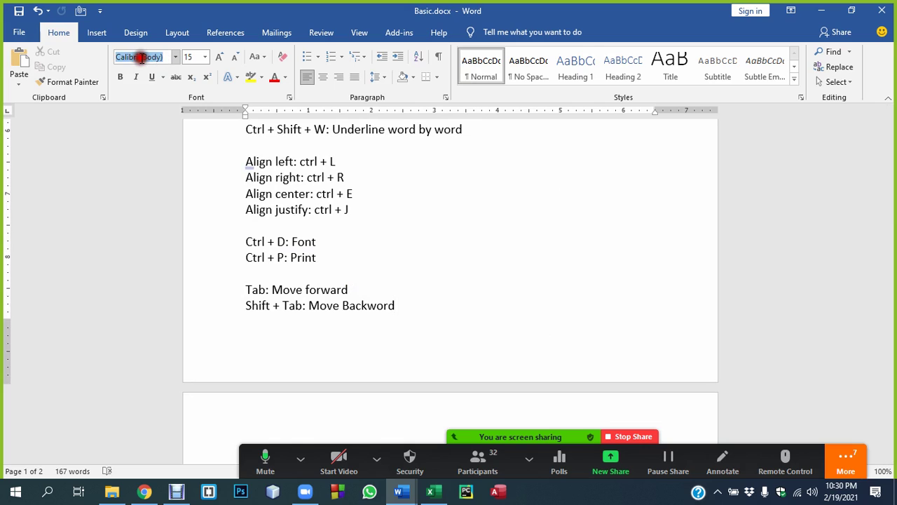
pyautogui.click(191, 61)
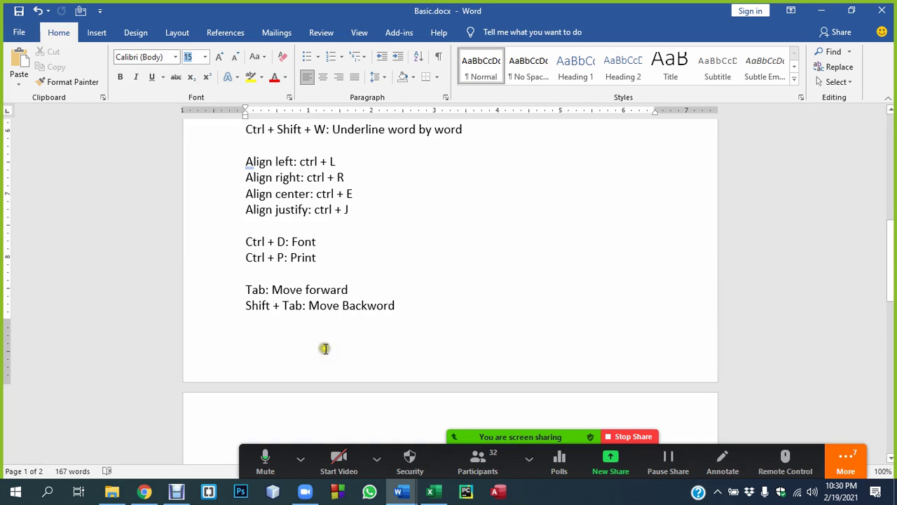
# Step through the Home tab's Font group controls with Tab and Shift+Tab
pyautogui.hotkey('shift', 'Tab')
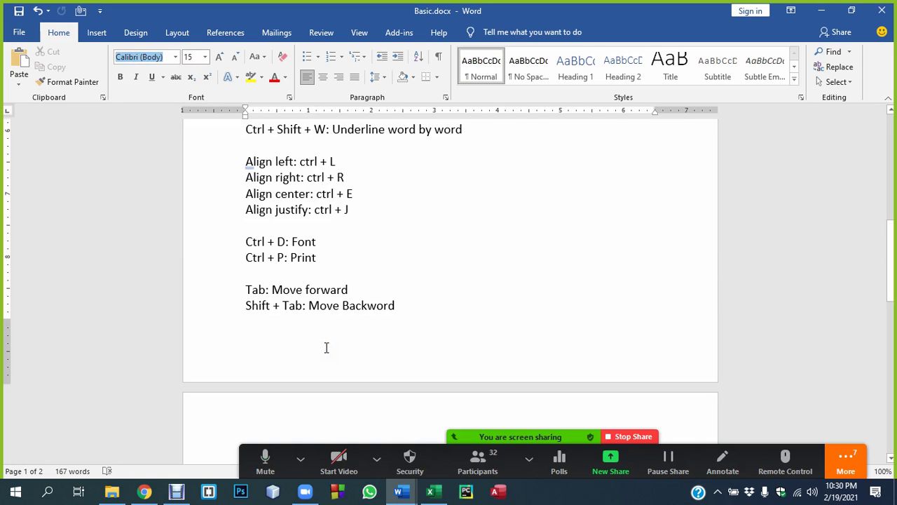
pyautogui.press('Tab')
pyautogui.press('Tab')
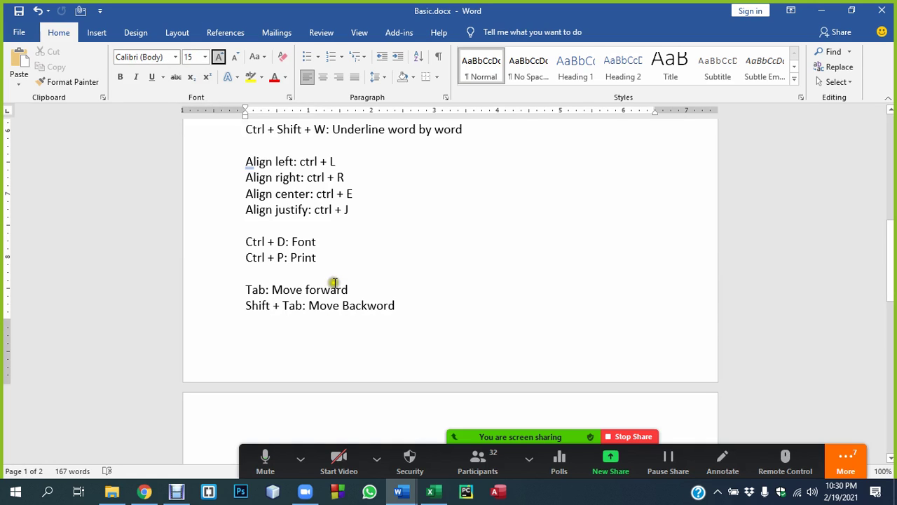
pyautogui.press('Tab')
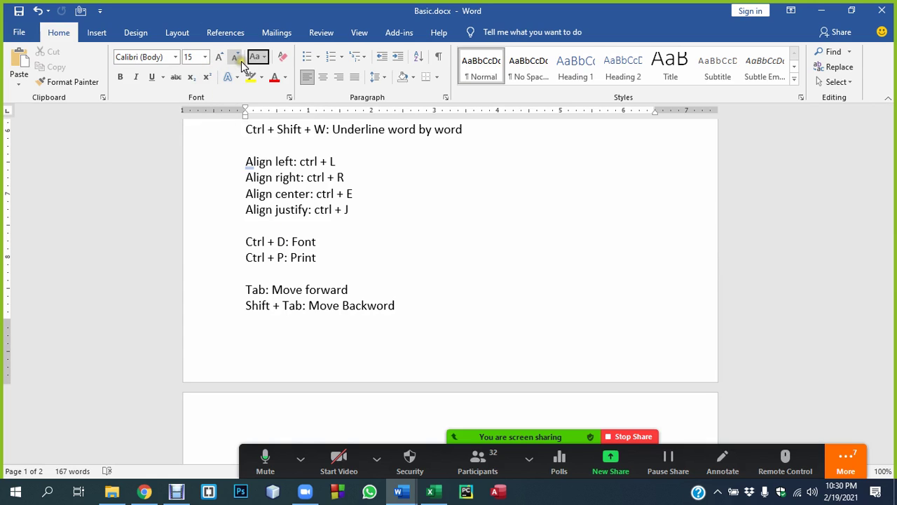
pyautogui.press('Tab')
pyautogui.press('Tab')
pyautogui.press('Tab')
pyautogui.press('Tab')
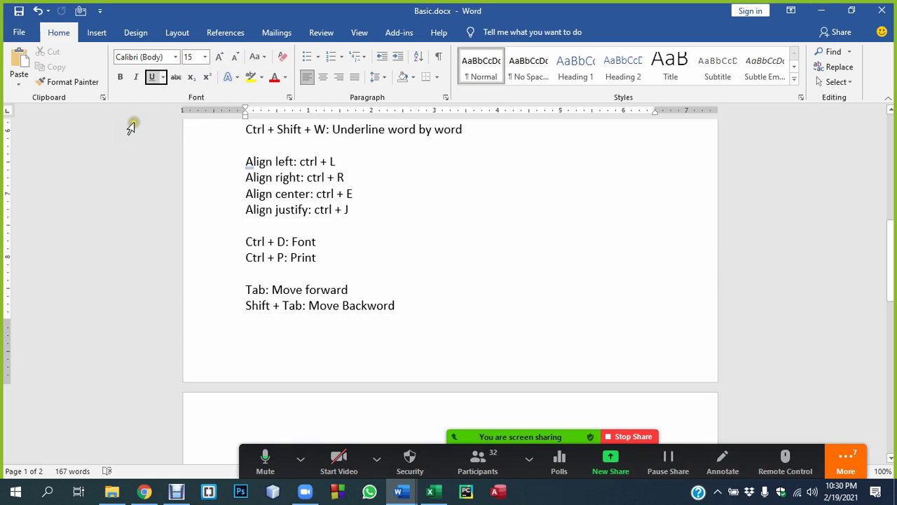
pyautogui.press('Tab')
pyautogui.press('Tab')
pyautogui.press('Tab')
pyautogui.press('Tab')
pyautogui.press('Tab')
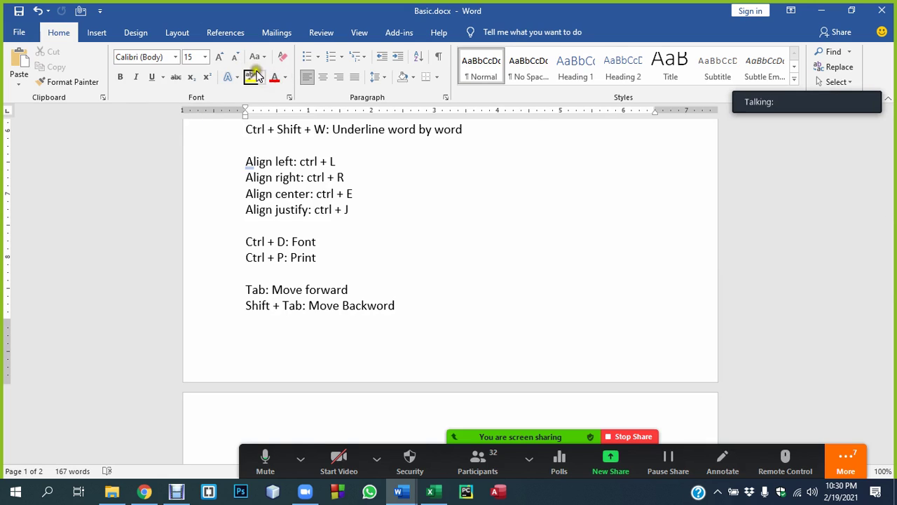
pyautogui.press('Tab')
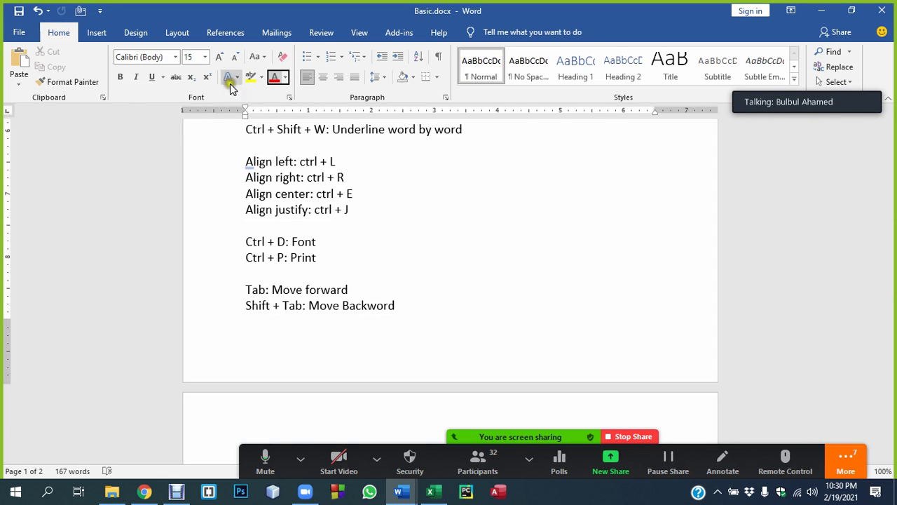
pyautogui.hotkey('shift', 'Tab')
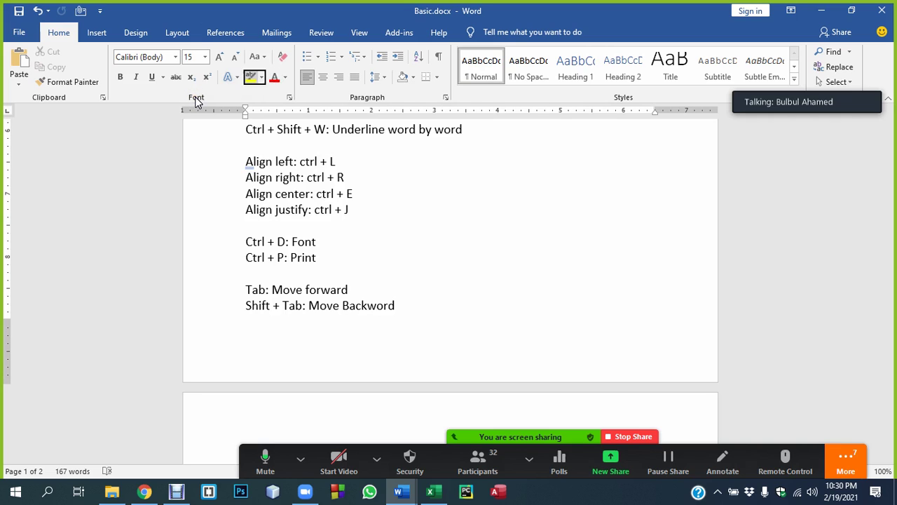
pyautogui.hotkey('shift', 'Tab')
pyautogui.hotkey('shift', 'Tab')
pyautogui.hotkey('shift', 'Tab')
pyautogui.hotkey('shift', 'Tab')
pyautogui.hotkey('shift', 'Tab')
pyautogui.hotkey('shift', 'Tab')
pyautogui.hotkey('shift', 'Tab')
pyautogui.hotkey('shift', 'Tab')
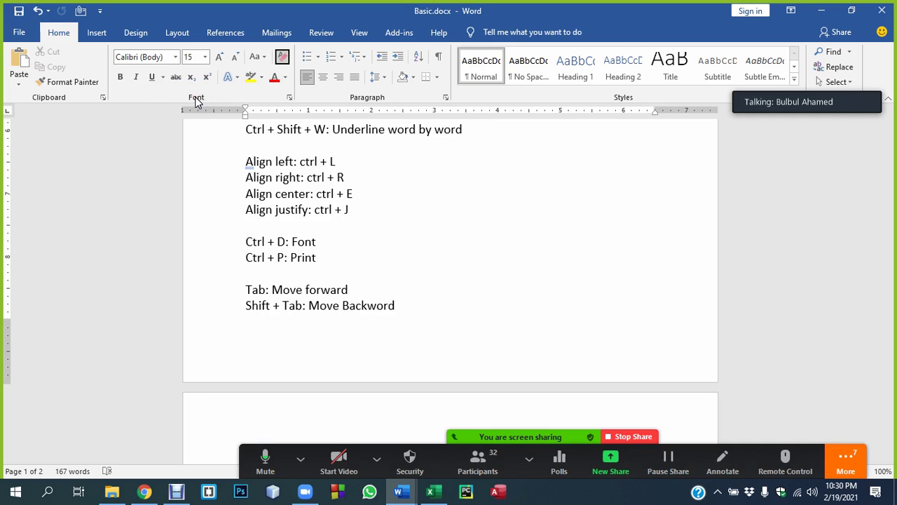
pyautogui.hotkey('shift', 'Tab')
pyautogui.hotkey('shift', 'Tab')
pyautogui.hotkey('shift', 'Tab')
pyautogui.hotkey('shift', 'Tab')
pyautogui.hotkey('shift', 'Tab')
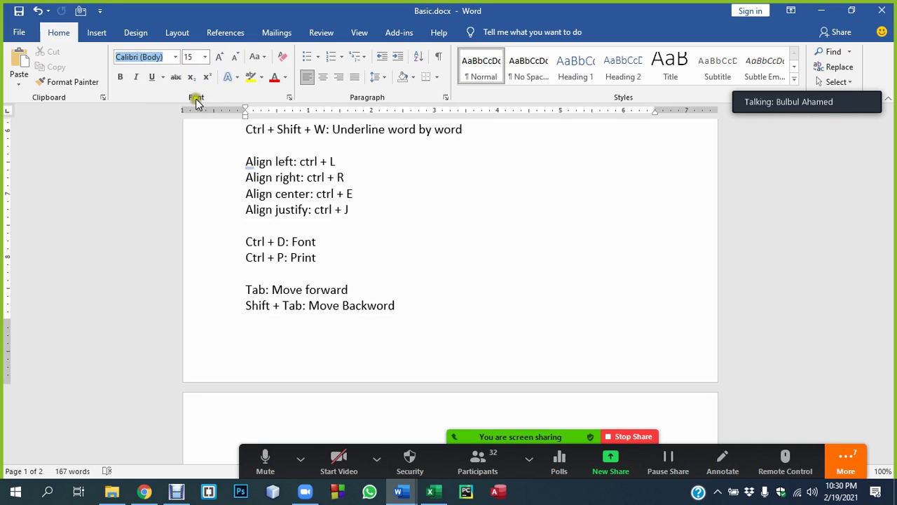
# Return to the Basic.docx text and review the list from Ctrl + S: Save down
pyautogui.click(393, 194)
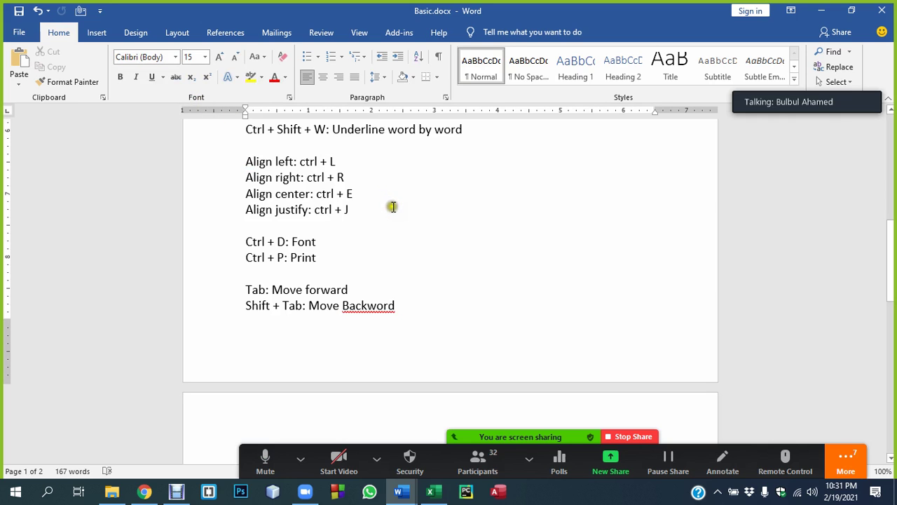
pyautogui.scroll(1, 399, 259)
pyautogui.scroll(1, 394, 277)
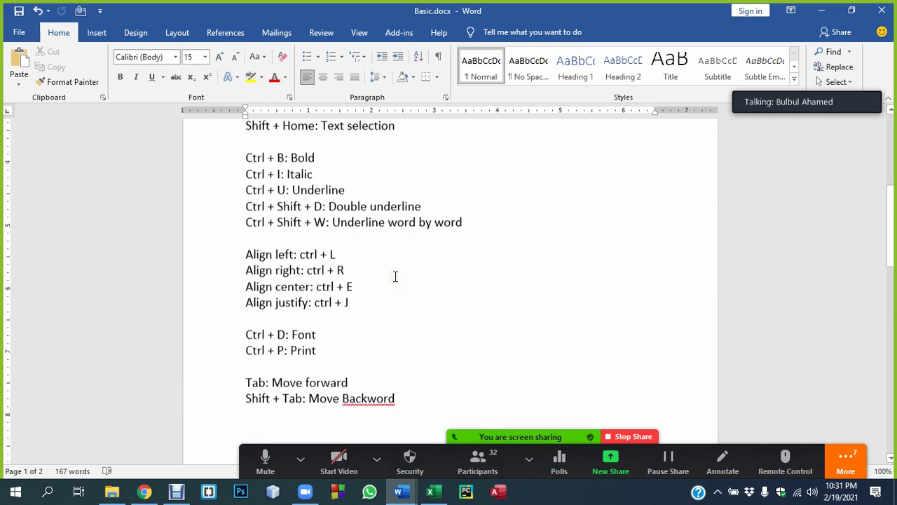
pyautogui.scroll(5, 395, 277)
pyautogui.scroll(2, 395, 276)
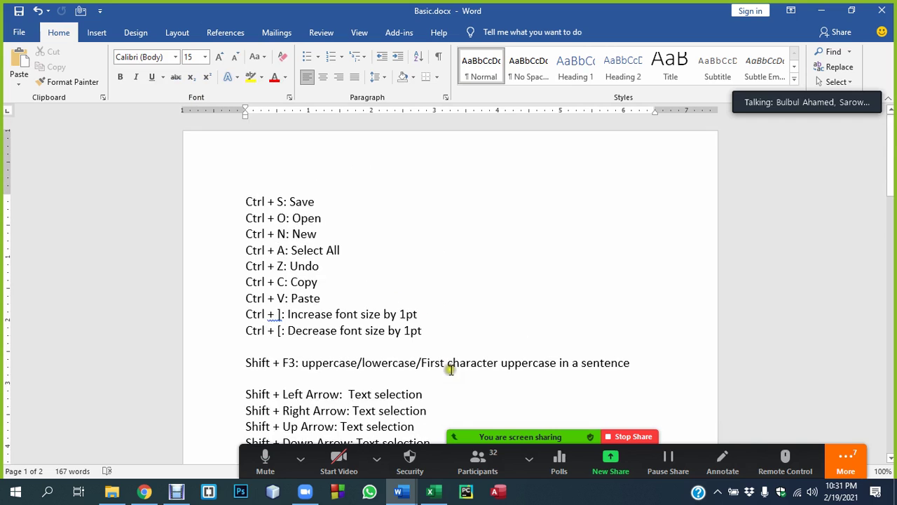
pyautogui.click(376, 458)
pyautogui.click(317, 298)
pyautogui.scroll(-5, 323, 295)
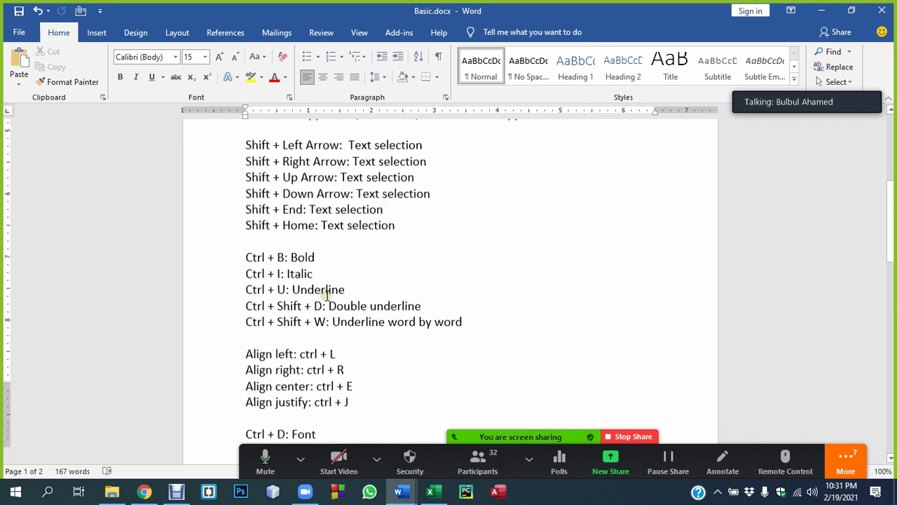
pyautogui.scroll(-5, 326, 295)
pyautogui.scroll(-3, 327, 294)
pyautogui.scroll(1, 326, 295)
pyautogui.scroll(3, 328, 298)
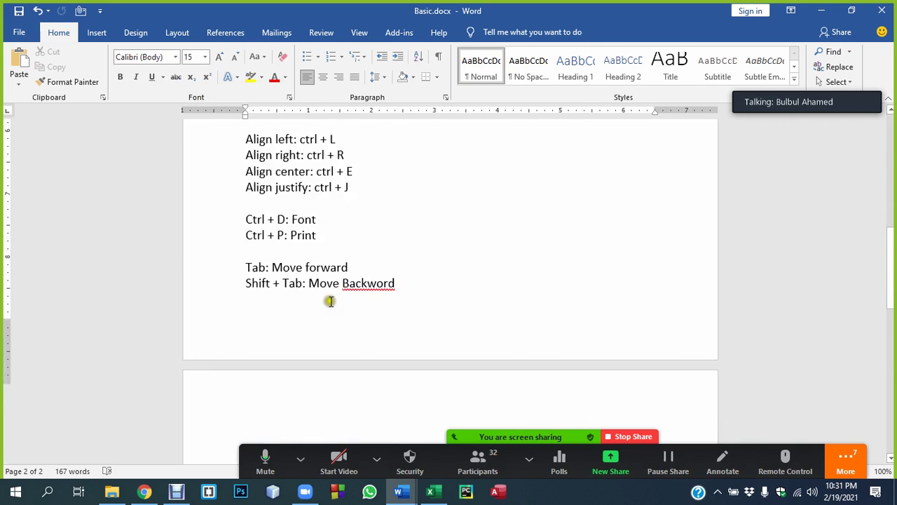
pyautogui.scroll(3, 330, 301)
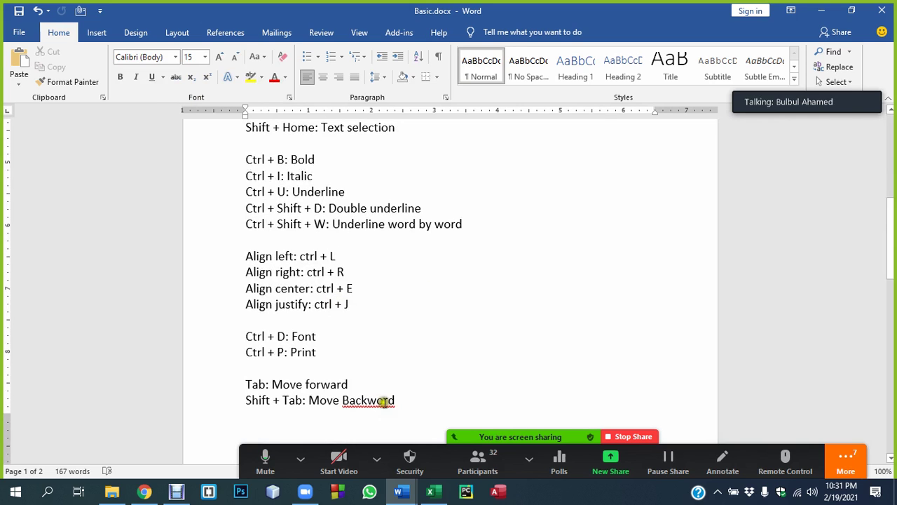
# Back in ABC.docx, select the paragraph from 'Lorem' to 'Ipsum.' below Sample Text
pyautogui.click(477, 443)
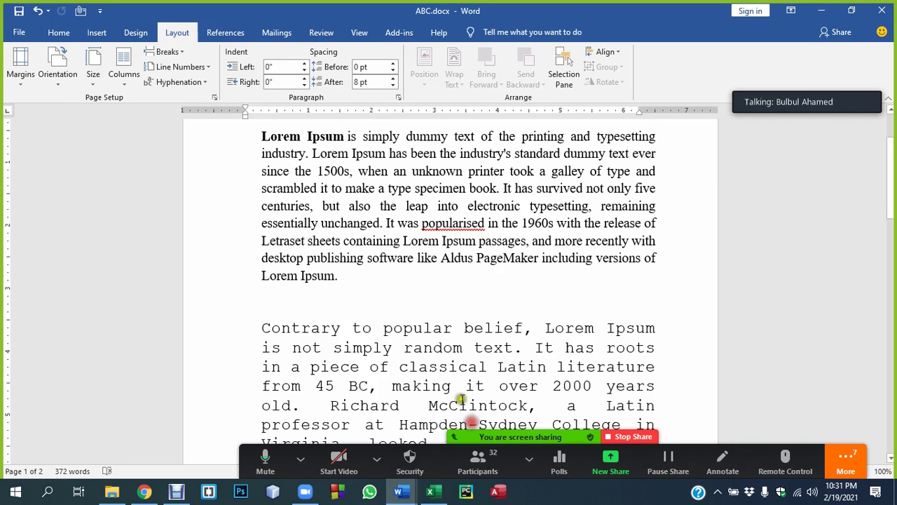
pyautogui.scroll(3, 378, 232)
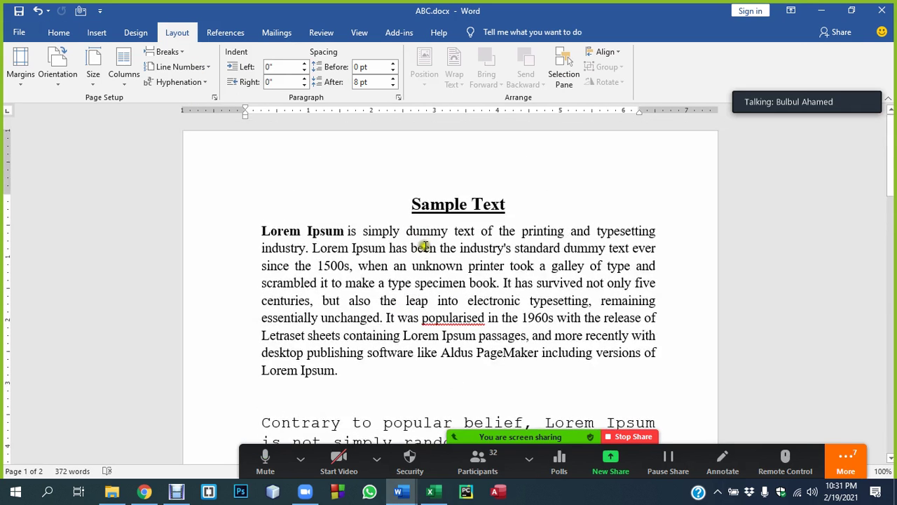
pyautogui.moveTo(261, 231); pyautogui.dragTo(323, 371)
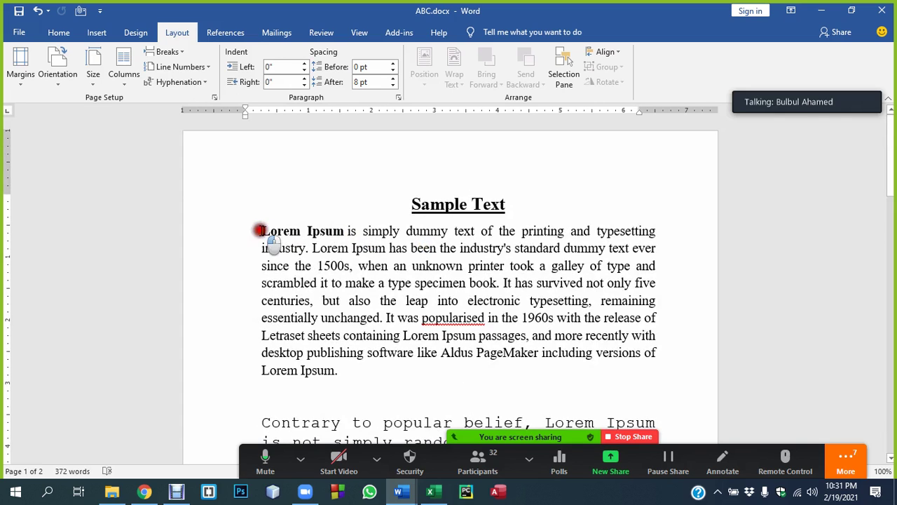
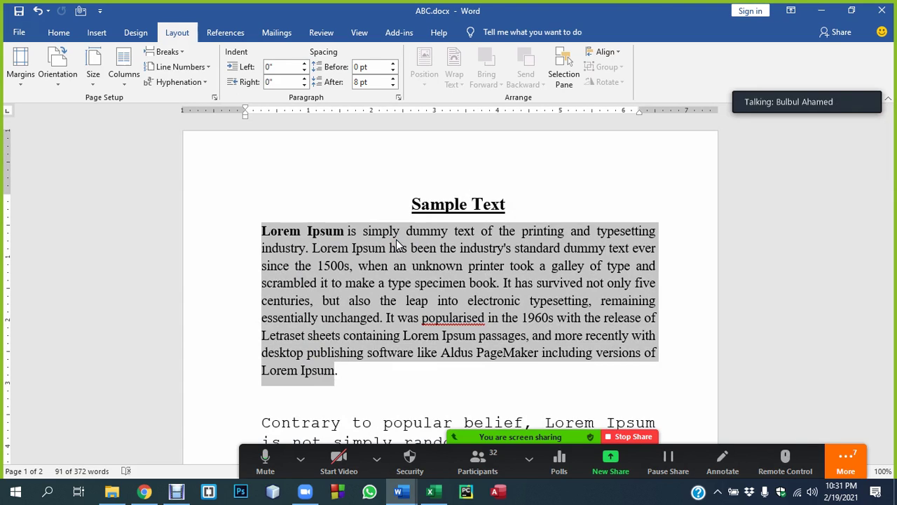
# Break the Lorem Ipsum paragraph after 'typesetting', then rejoin 'industry' to the first line
pyautogui.click(325, 232)
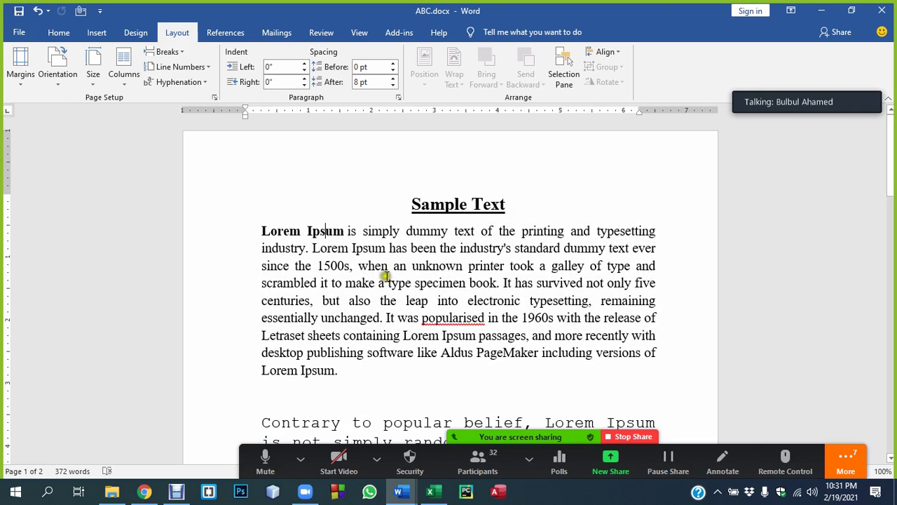
pyautogui.click(385, 277)
pyautogui.click(661, 231)
pyautogui.press('Return')
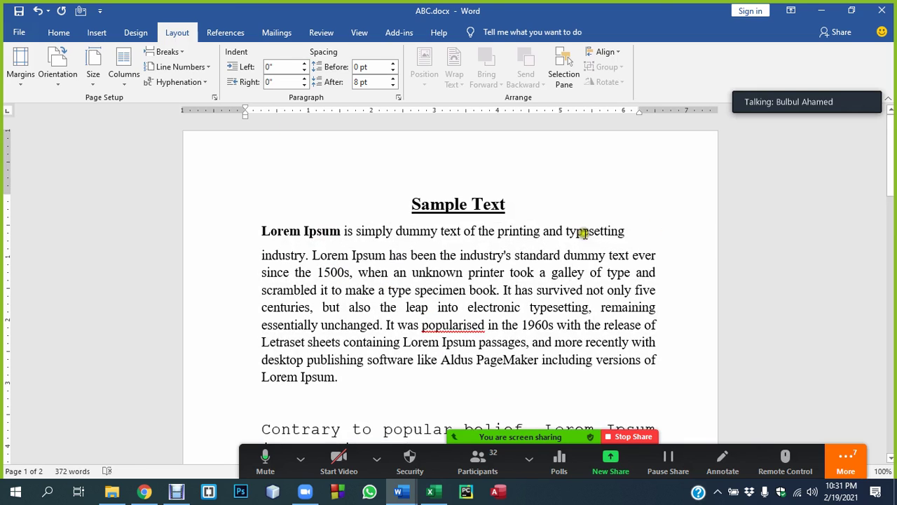
pyautogui.click(207, 239)
pyautogui.click(295, 254)
pyautogui.click(262, 255)
pyautogui.press('BackSpace')
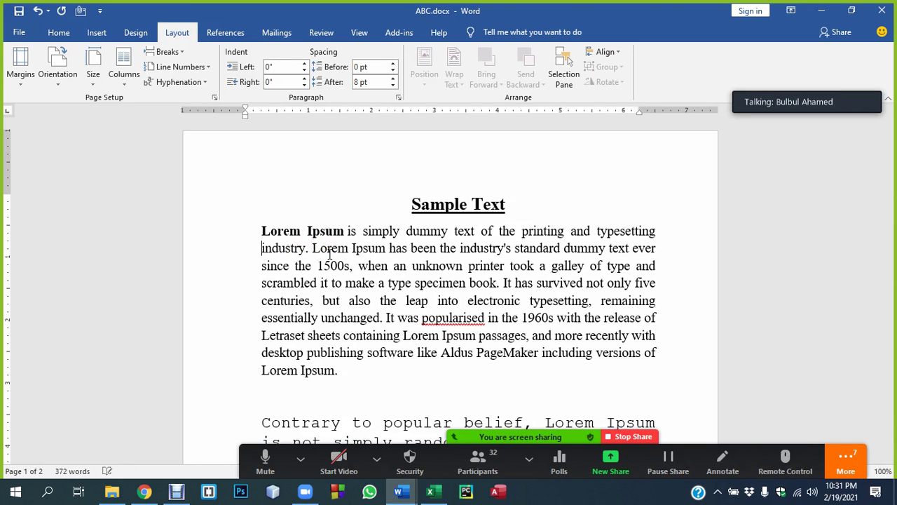
# Select the Lorem Ipsum paragraph and apply 2.0 line spacing after previewing 1.0 and 1.5
pyautogui.moveTo(261, 230)
pyautogui.mouseDown()
pyautogui.moveTo(358, 356)
pyautogui.moveTo(357, 368)
pyautogui.mouseUp()
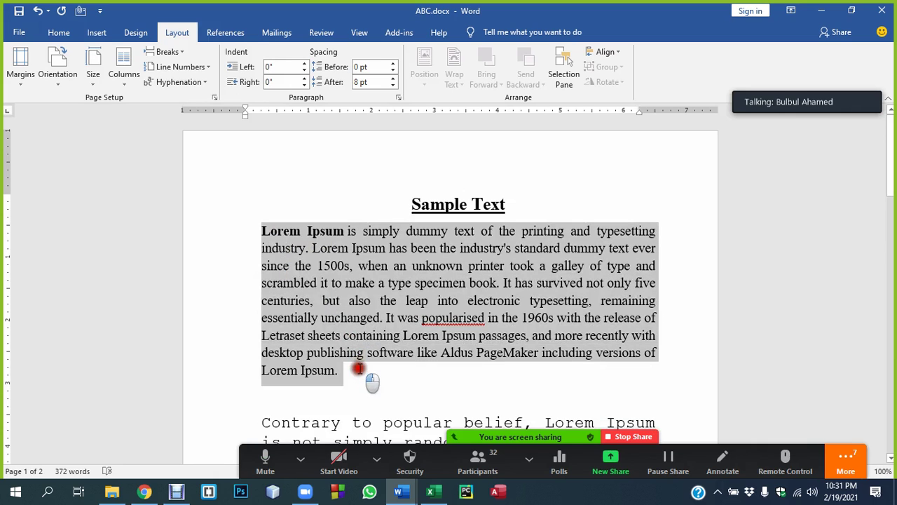
pyautogui.click(59, 35)
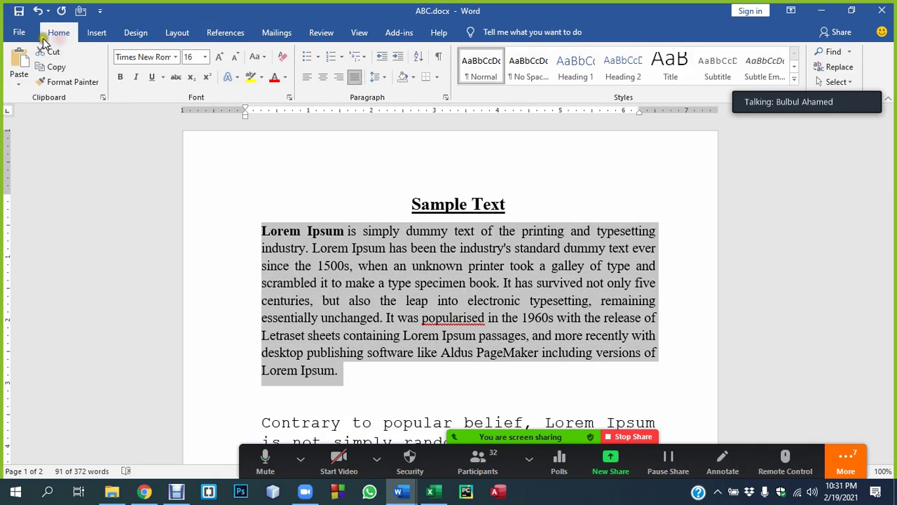
pyautogui.click(383, 79)
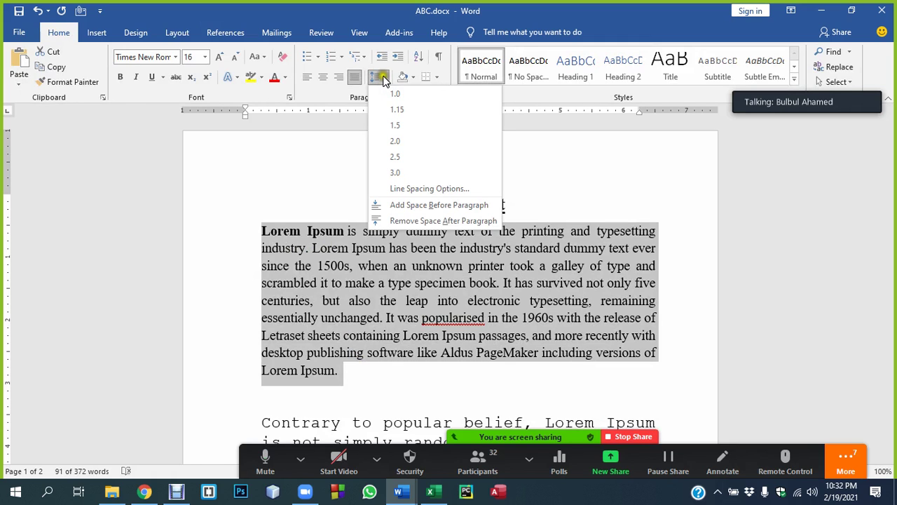
pyautogui.click(393, 95)
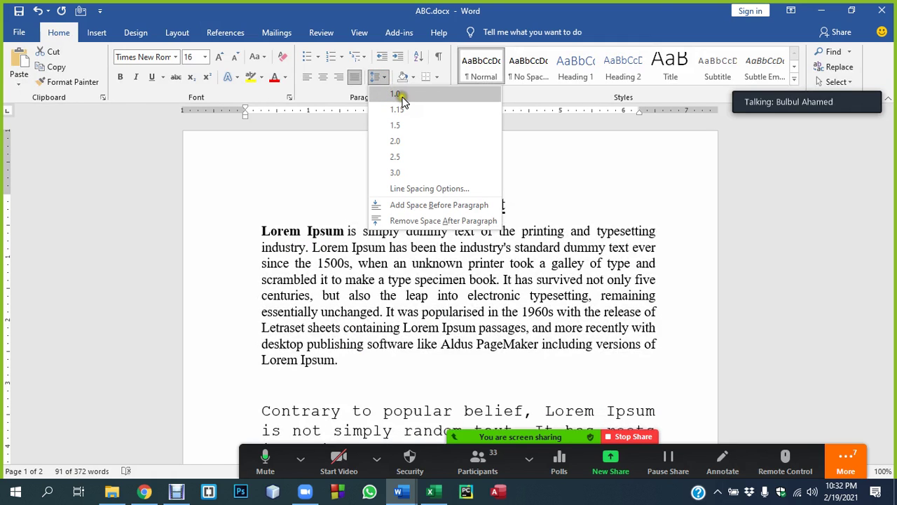
pyautogui.click(396, 126)
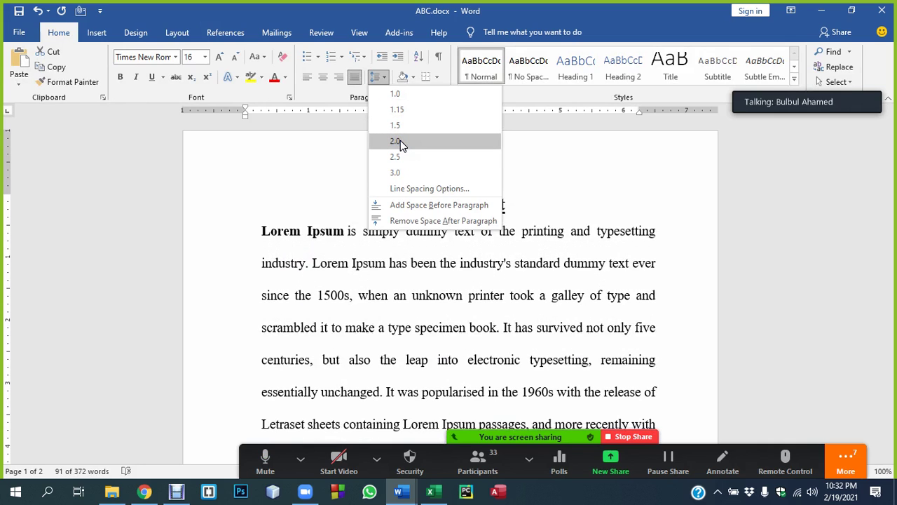
pyautogui.click(401, 141)
pyautogui.click(407, 147)
# Deselect the paragraph and scroll through ABC.docx to review the double-spaced text
pyautogui.scroll(-3, 370, 264)
pyautogui.click(379, 297)
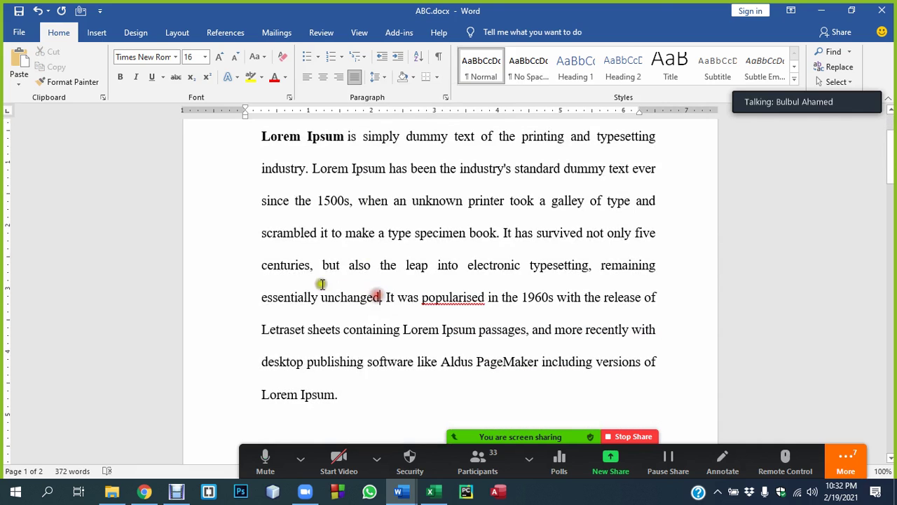
pyautogui.scroll(-3, 339, 257)
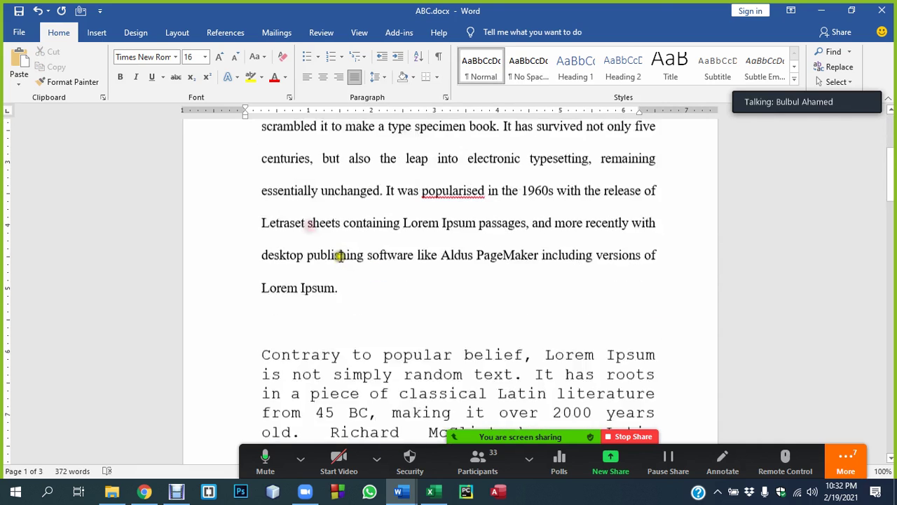
pyautogui.click(326, 175)
pyautogui.scroll(2, 357, 211)
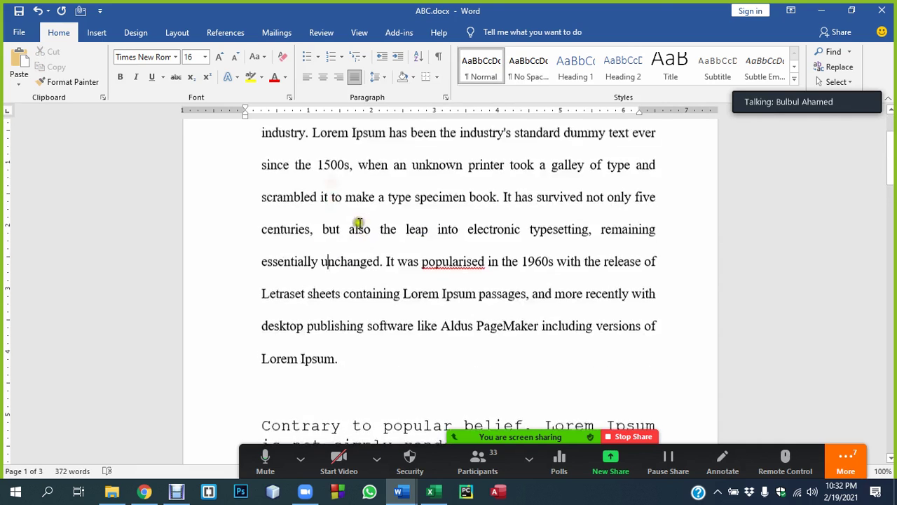
pyautogui.scroll(3, 359, 223)
pyautogui.scroll(-1, 361, 223)
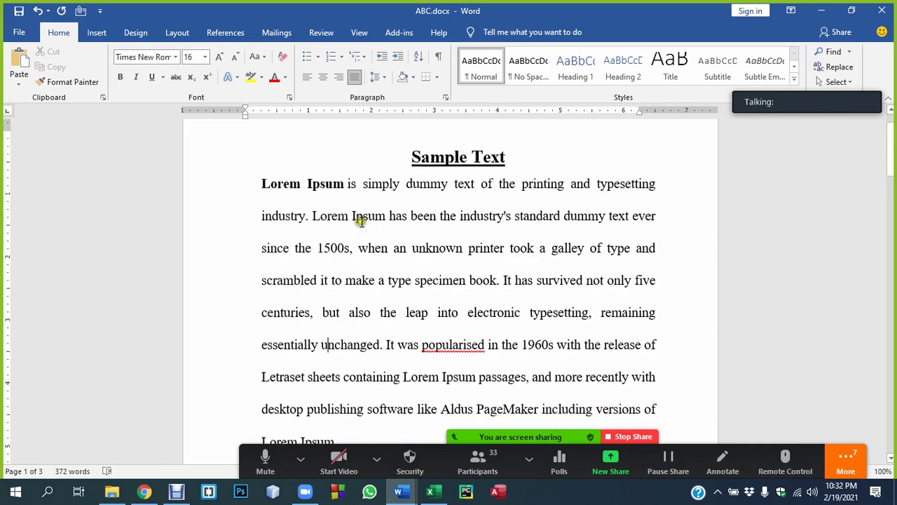
# Compare Ctrl+1, Ctrl+2 and Ctrl+5 spacing on the Lorem Ipsum paragraph, ending on single spacing
pyautogui.moveTo(262, 168)
pyautogui.mouseDown()
pyautogui.moveTo(340, 396)
pyautogui.moveTo(340, 426)
pyautogui.mouseUp()
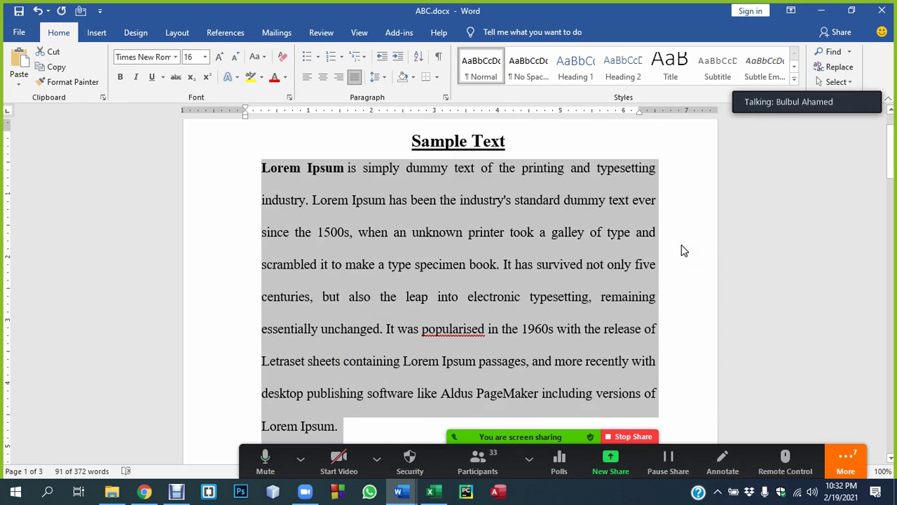
pyautogui.hotkey('ctrl', '1')
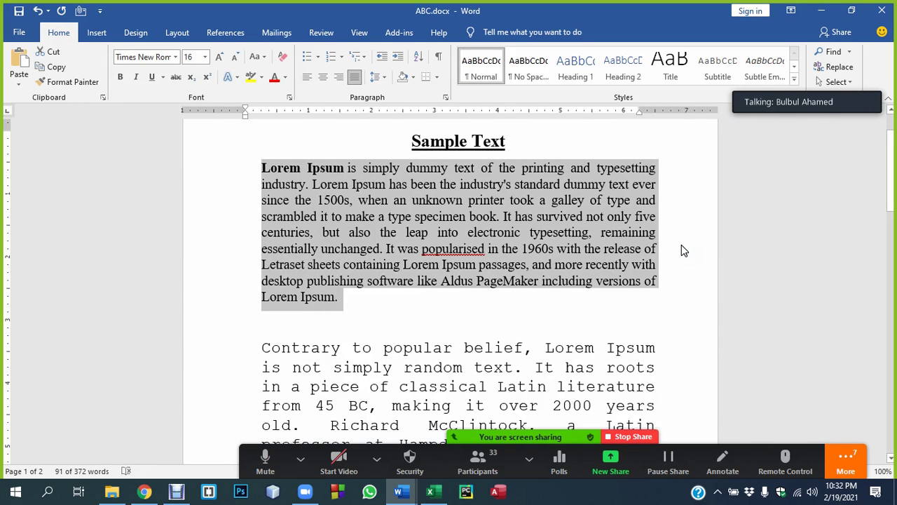
pyautogui.hotkey('ctrl', '2')
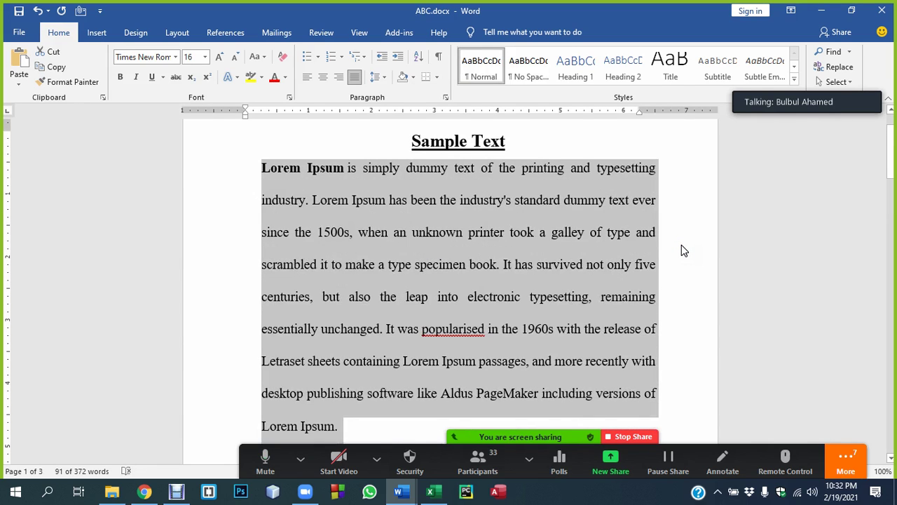
pyautogui.hotkey('ctrl', '5')
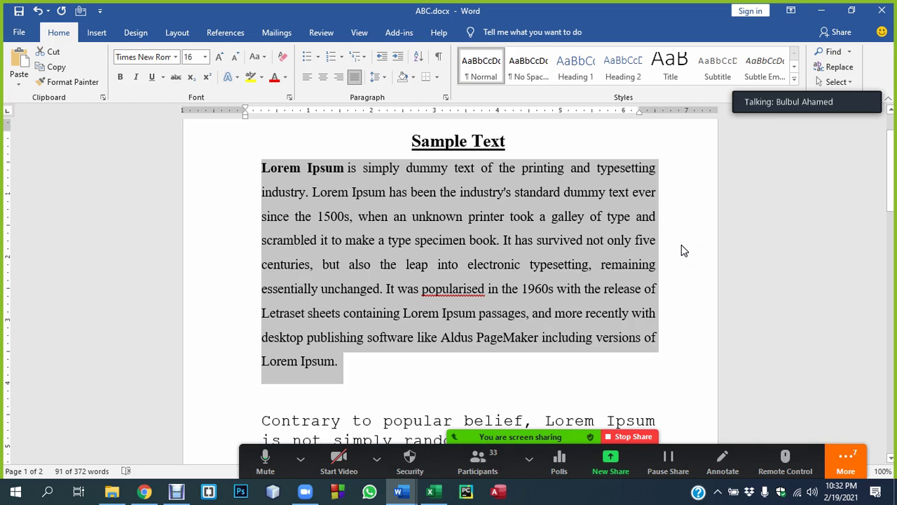
pyautogui.click(387, 77)
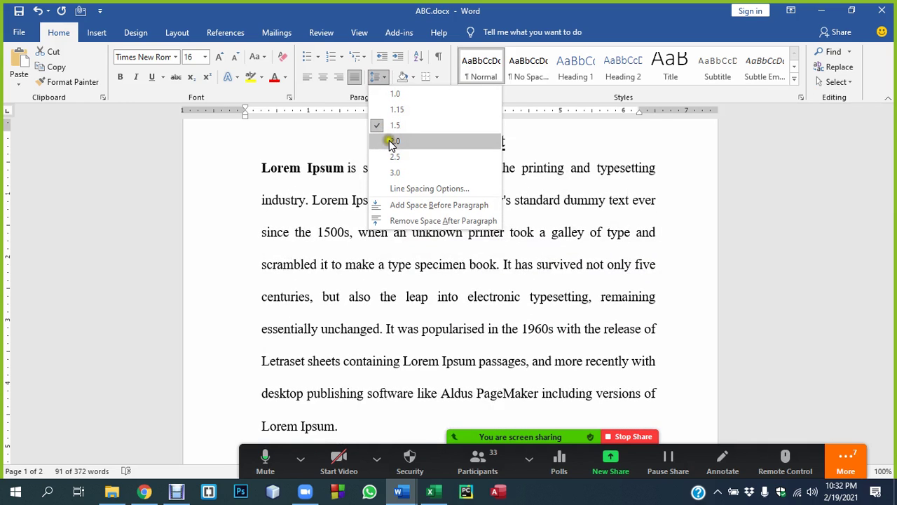
pyautogui.press('Escape')
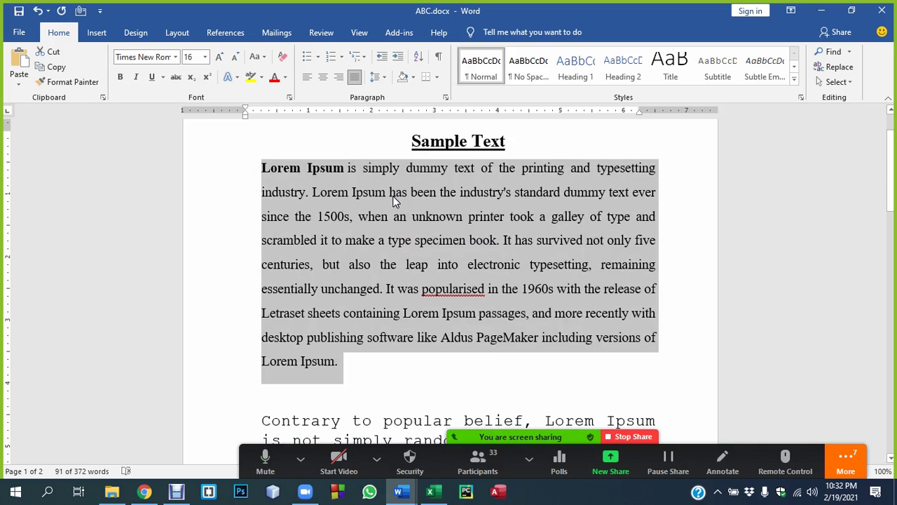
pyautogui.hotkey('ctrl', '2')
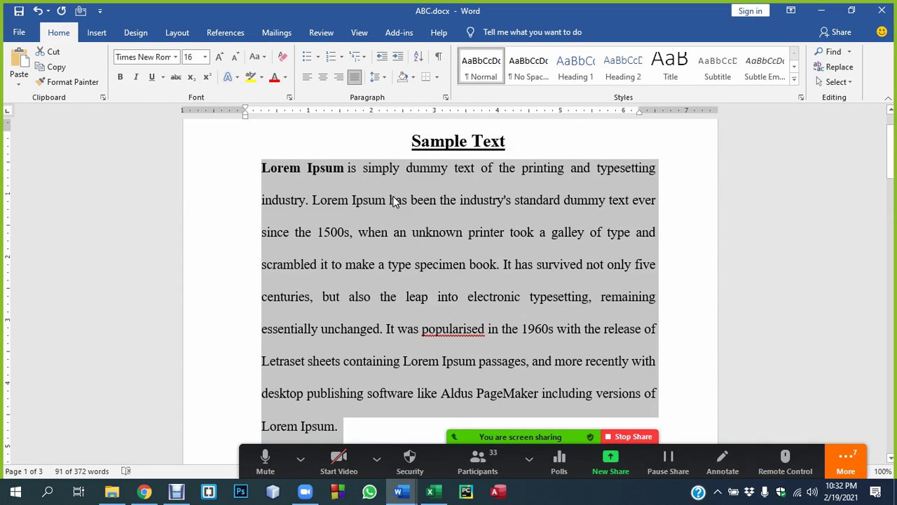
pyautogui.hotkey('ctrl', '1')
pyautogui.scroll(-5, 414, 195)
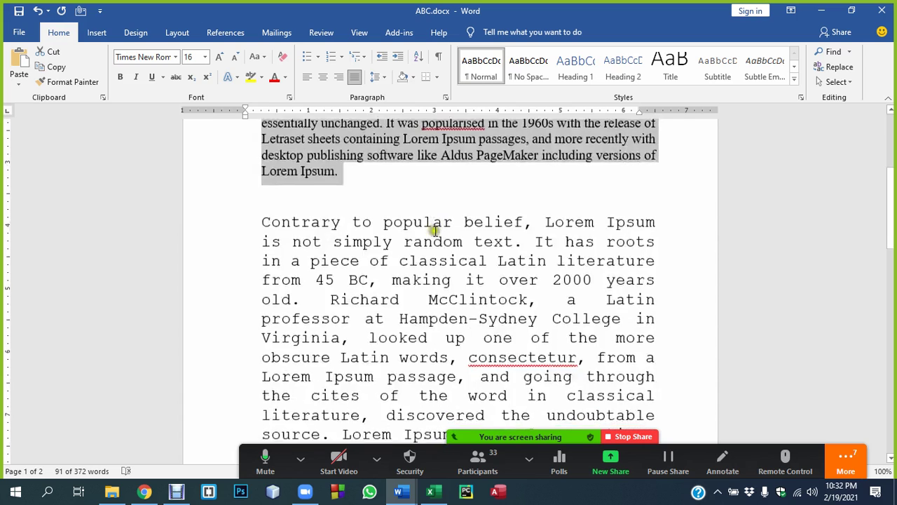
# Try double and single spacing on the 'Contrary to popular belief' paragraph, then settle on 1.5
pyautogui.click(429, 268)
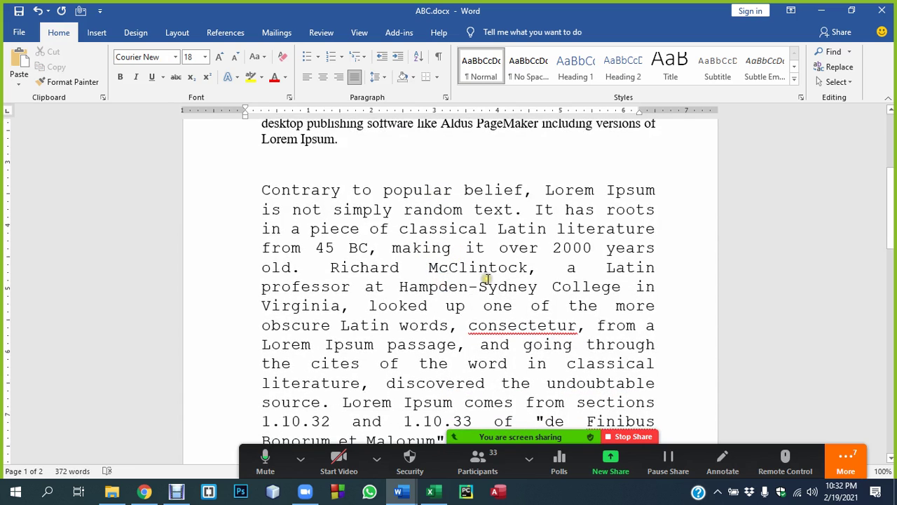
pyautogui.hotkey('ctrl', '2')
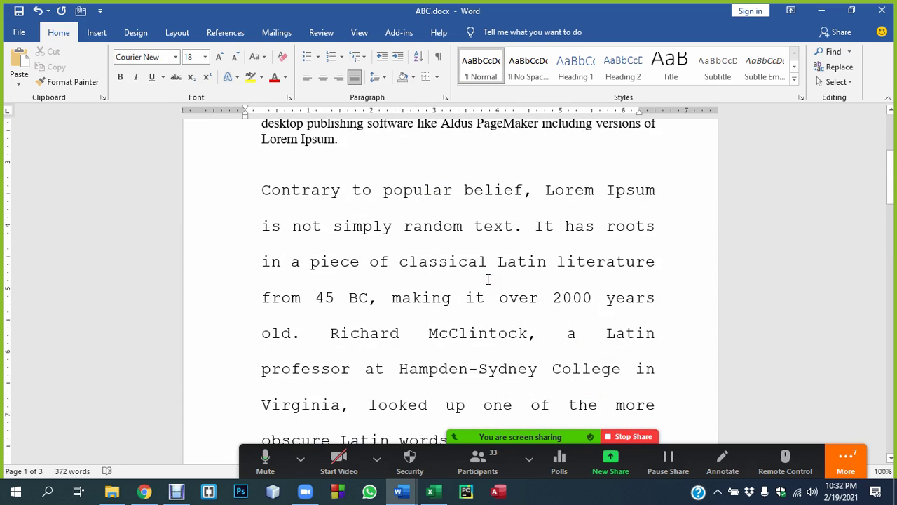
pyautogui.hotkey('ctrl', '1')
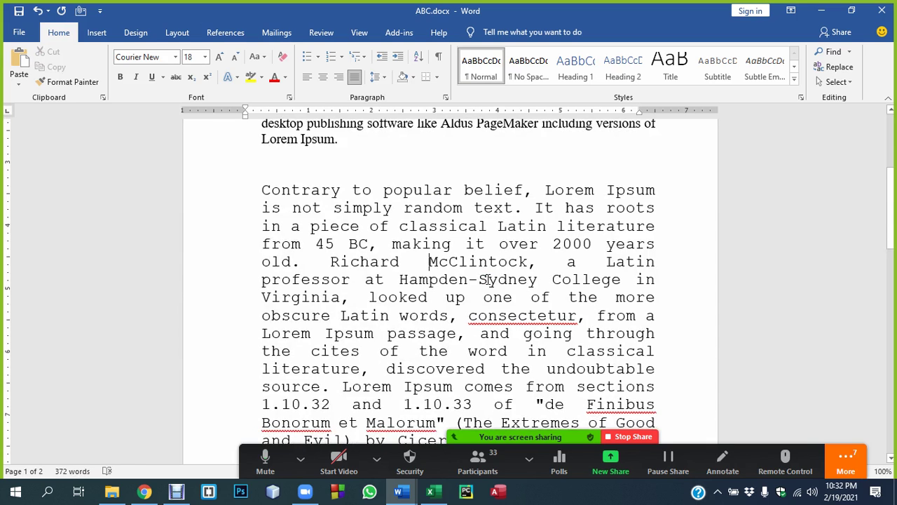
pyautogui.hotkey('ctrl', '5')
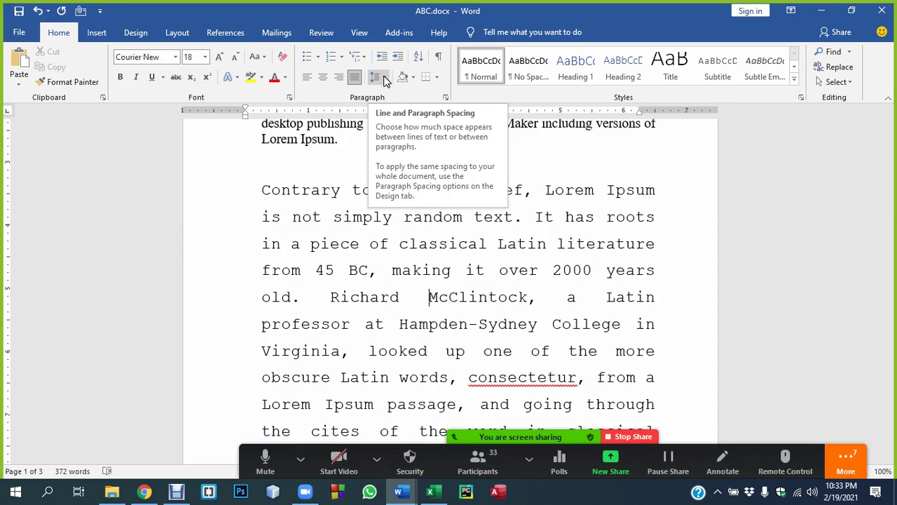
pyautogui.click(392, 270)
pyautogui.click(377, 459)
# Switch to Basic.docx and scroll down to the line-spacing shortcuts
pyautogui.click(397, 497)
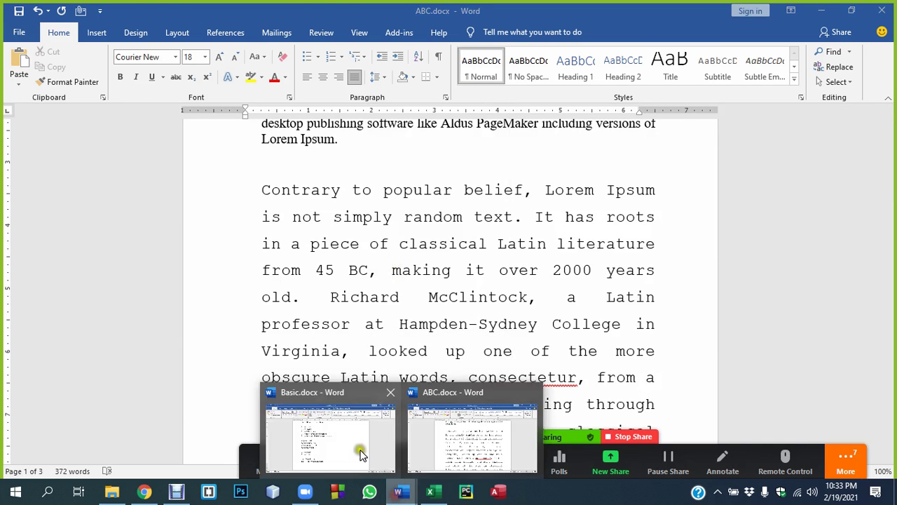
pyautogui.click(360, 456)
pyautogui.scroll(-2, 393, 410)
pyautogui.scroll(-3, 416, 345)
pyautogui.scroll(-1, 416, 345)
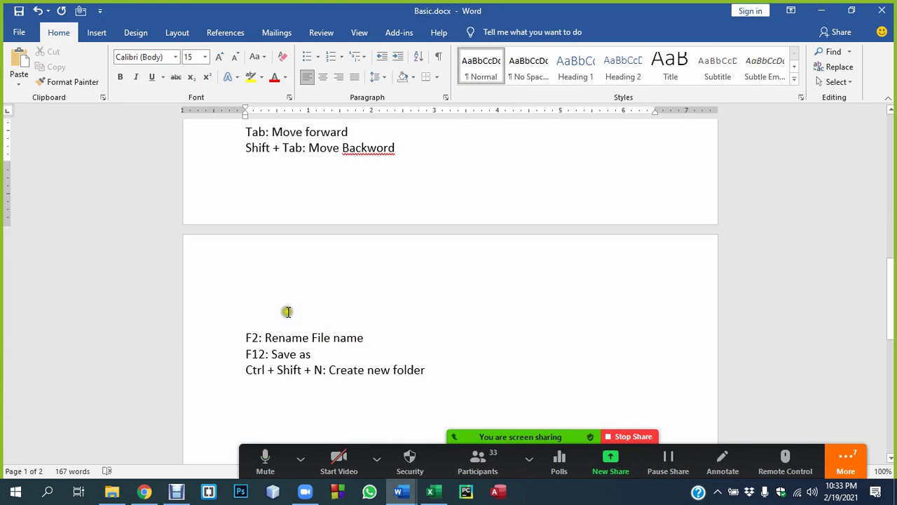
# Finish the Ctrl + 1 line and add new lines for the next spacing shortcuts
pyautogui.click(331, 315)
pyautogui.write('C')
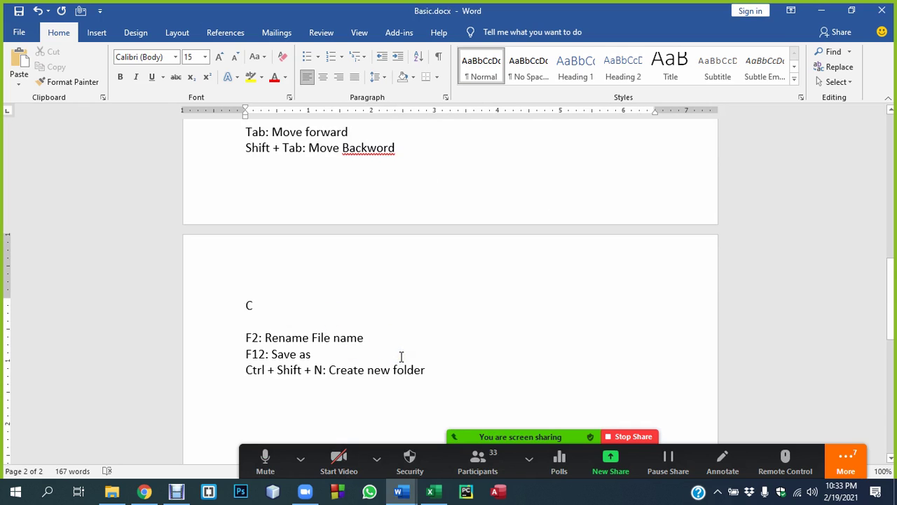
pyautogui.write('trl + 1:')
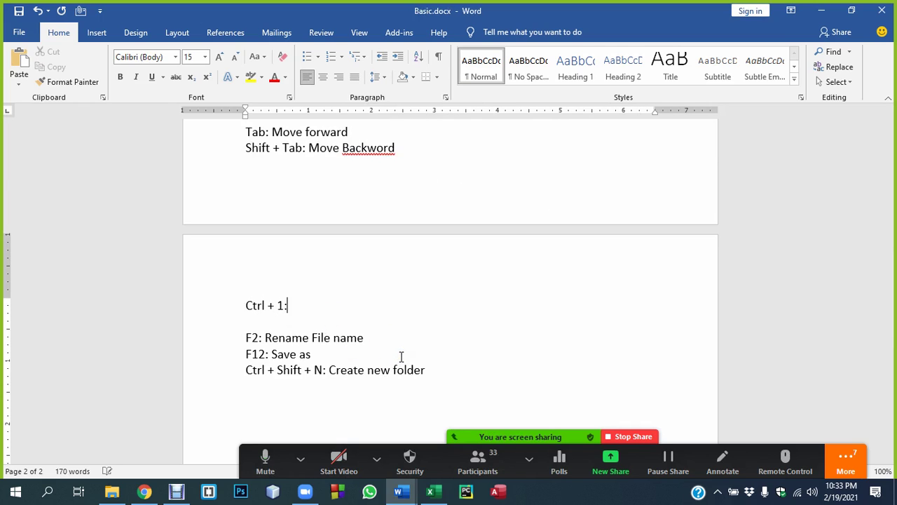
pyautogui.press('Return')
pyautogui.write('Ctrl + 2:')
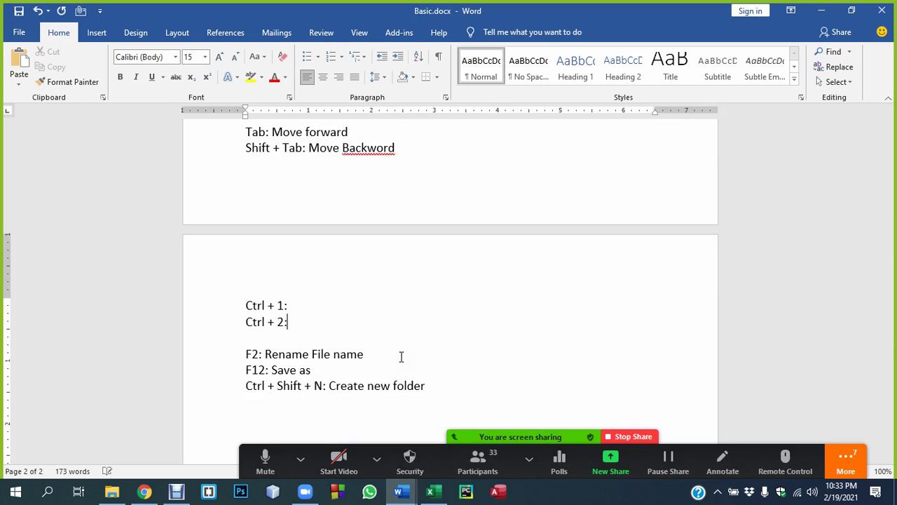
pyautogui.press('Return')
pyautogui.write('Ctrl + 5:')
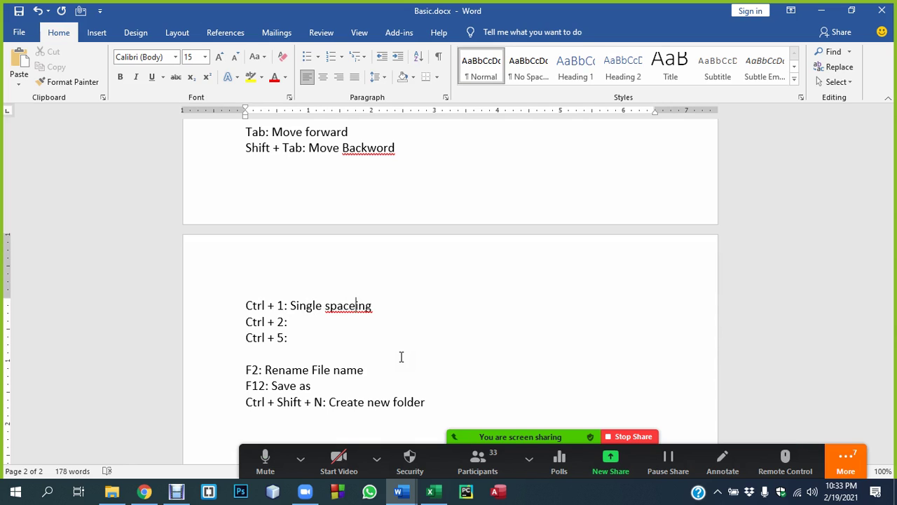
# Correct 'spaceing' to 'spacing' and add 'Double spacing' after Ctrl + 2:
pyautogui.rightClick(345, 307)
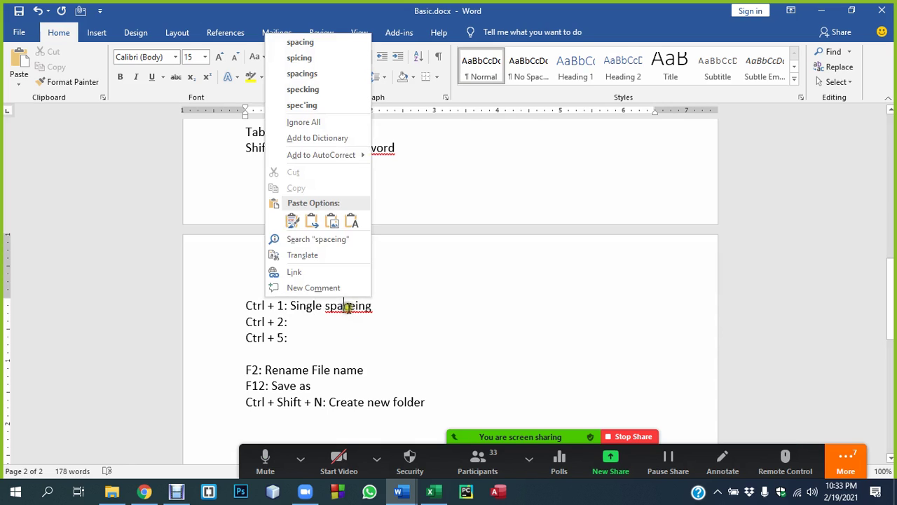
pyautogui.click(332, 57)
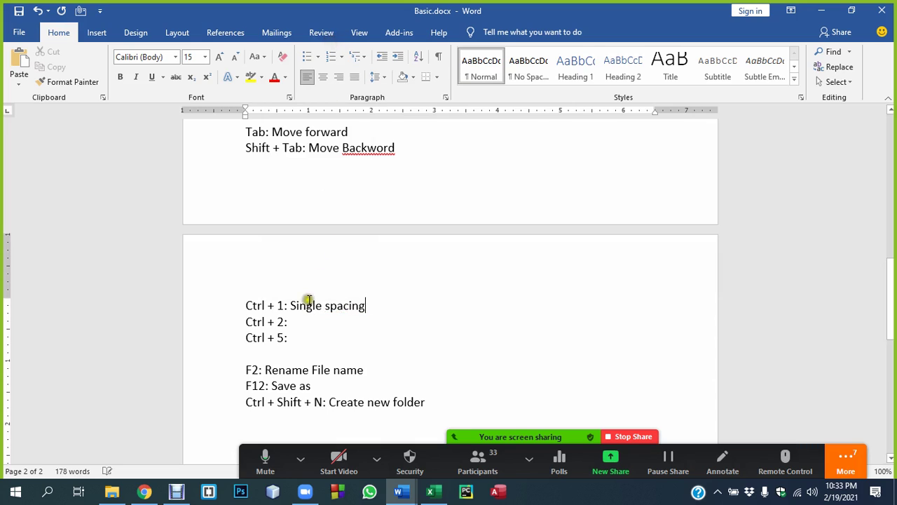
pyautogui.click(322, 319)
pyautogui.write('Double spacing')
pyautogui.write('1.5 spacing')
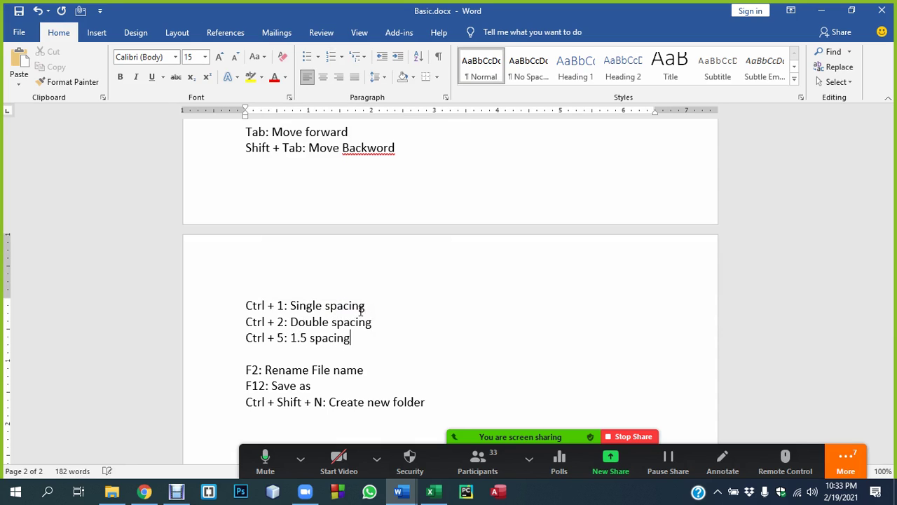
pyautogui.click(296, 304)
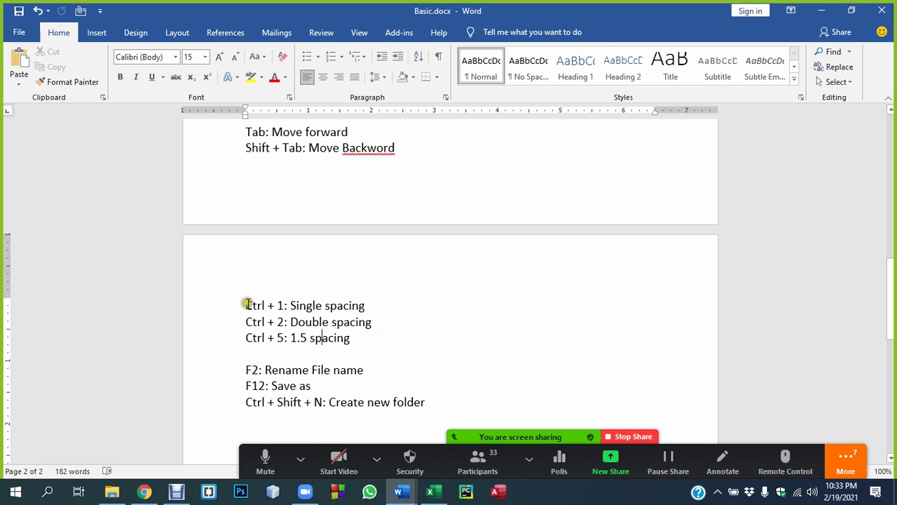
pyautogui.moveTo(245, 304); pyautogui.dragTo(321, 337)
pyautogui.click(293, 322)
pyautogui.moveTo(245, 305); pyautogui.dragTo(358, 343)
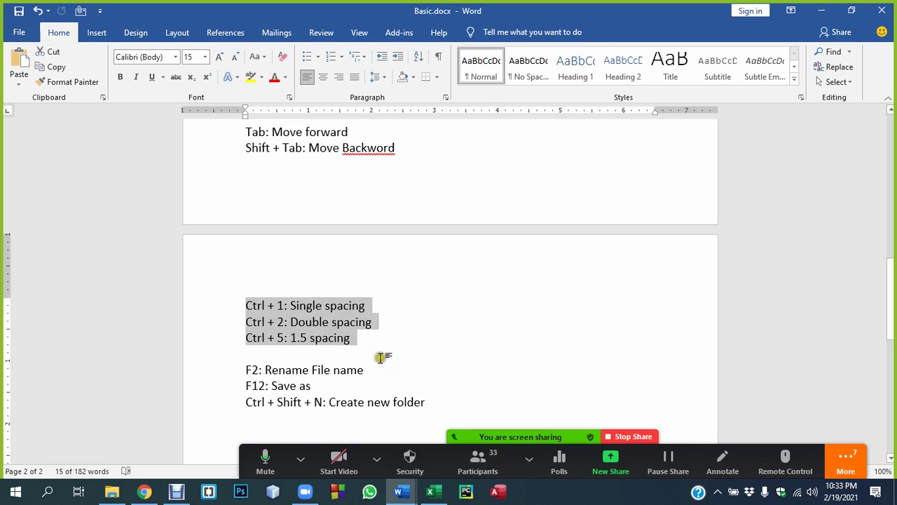
pyautogui.hotkey('ctrl', '2')
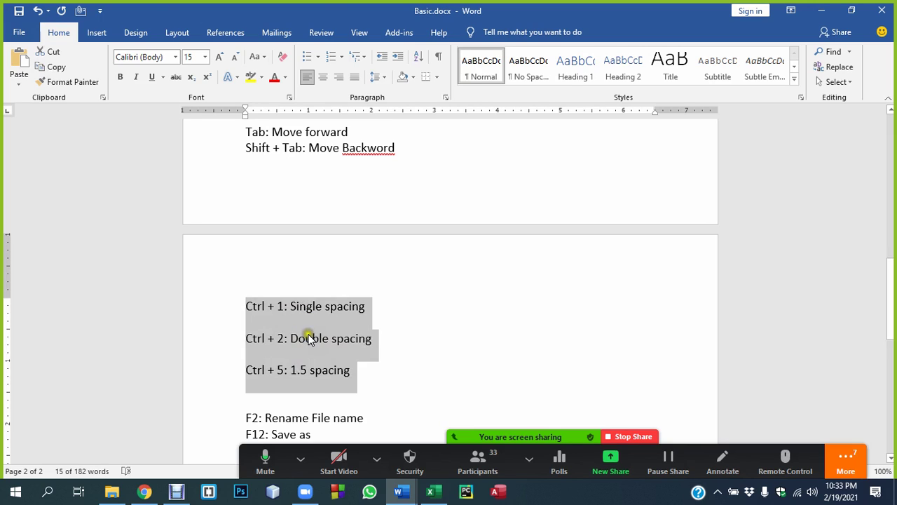
pyautogui.hotkey('ctrl', '5')
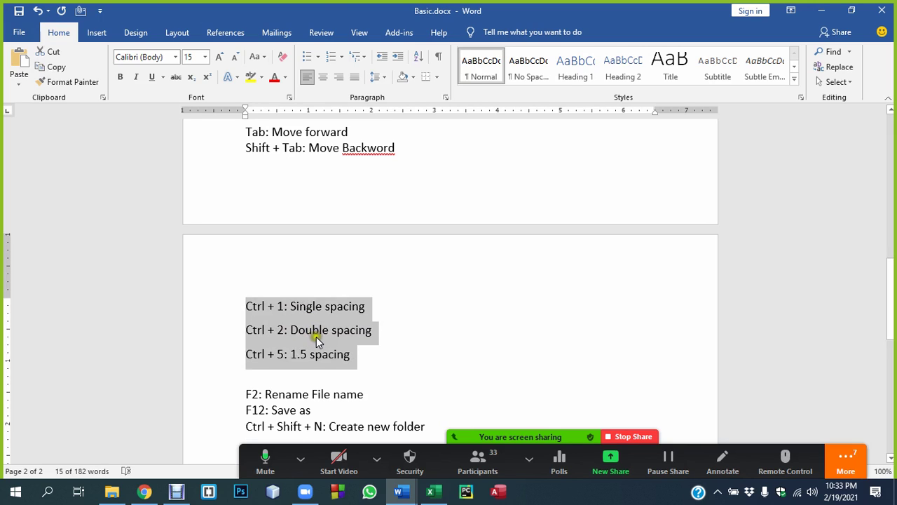
pyautogui.hotkey('ctrl', '1')
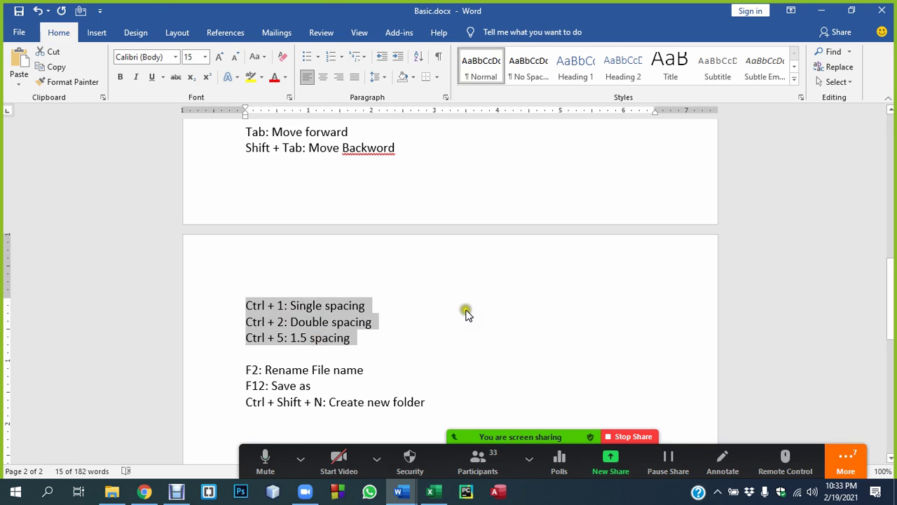
pyautogui.scroll(1, 468, 315)
pyautogui.scroll(5, 467, 319)
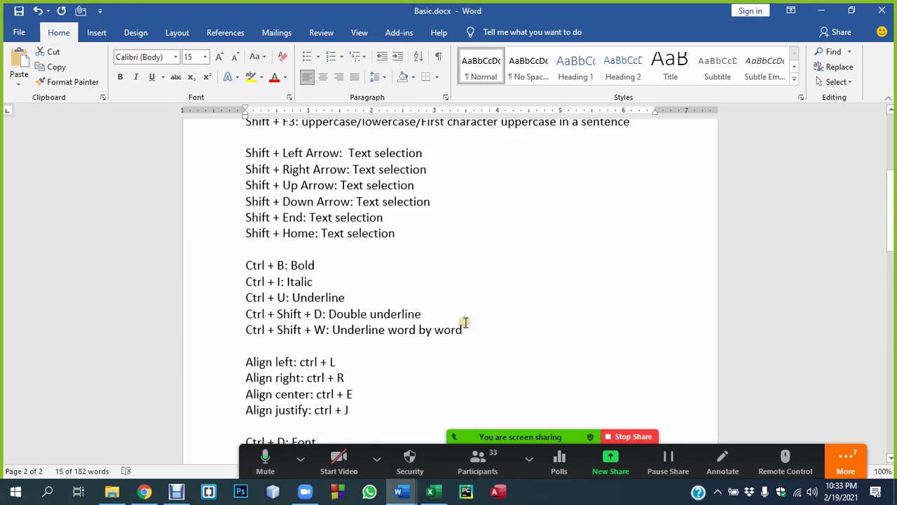
pyautogui.scroll(4, 466, 322)
pyautogui.scroll(1, 466, 323)
pyautogui.scroll(-5, 421, 313)
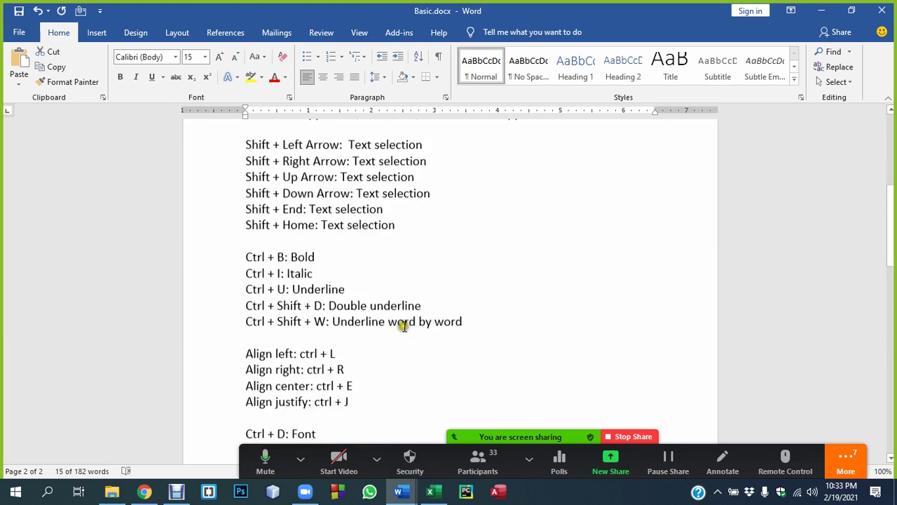
pyautogui.scroll(-2, 403, 321)
pyautogui.scroll(-3, 405, 317)
pyautogui.scroll(-4, 403, 320)
pyautogui.scroll(-1, 407, 317)
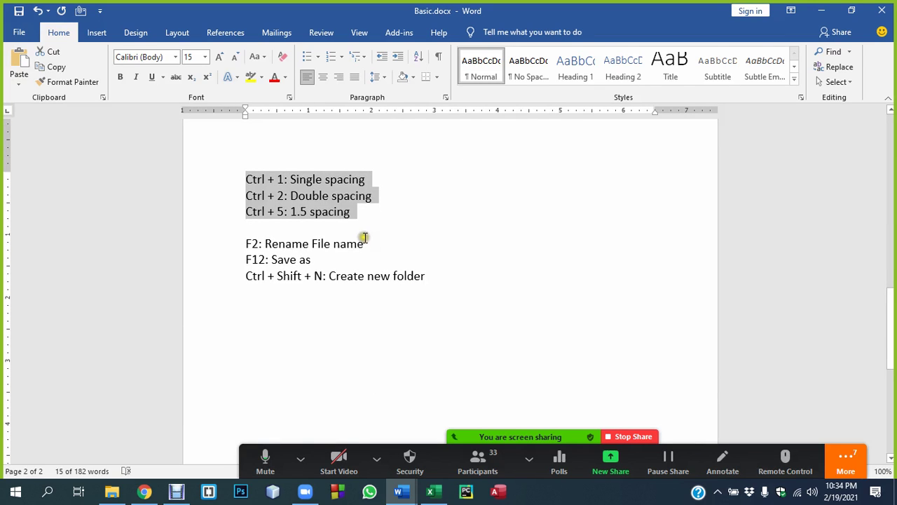
# Switch to ABC.docx and locate the 'Contrary to popular belief' paragraph
pyautogui.click(400, 491)
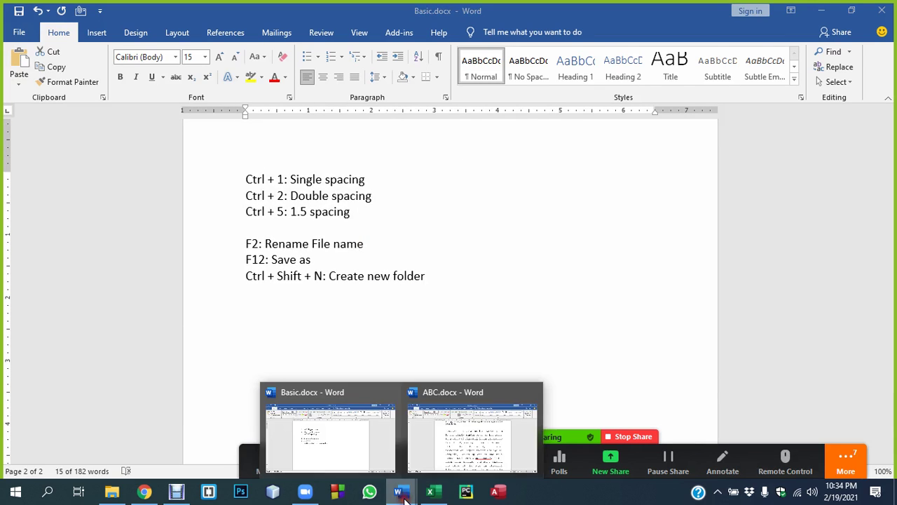
pyautogui.click(463, 421)
pyautogui.click(418, 243)
pyautogui.scroll(-3, 344, 190)
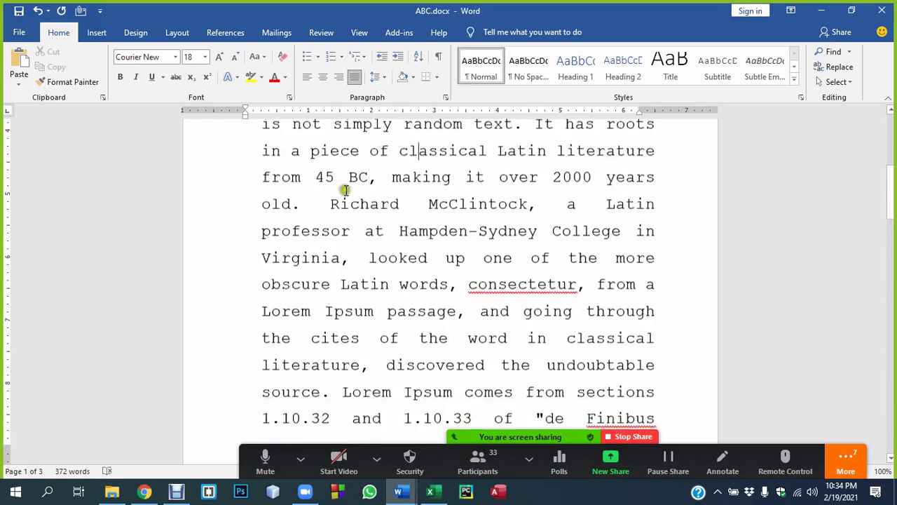
pyautogui.scroll(1, 324, 203)
pyautogui.scroll(2, 303, 195)
pyautogui.scroll(2, 303, 195)
pyautogui.scroll(-2, 317, 248)
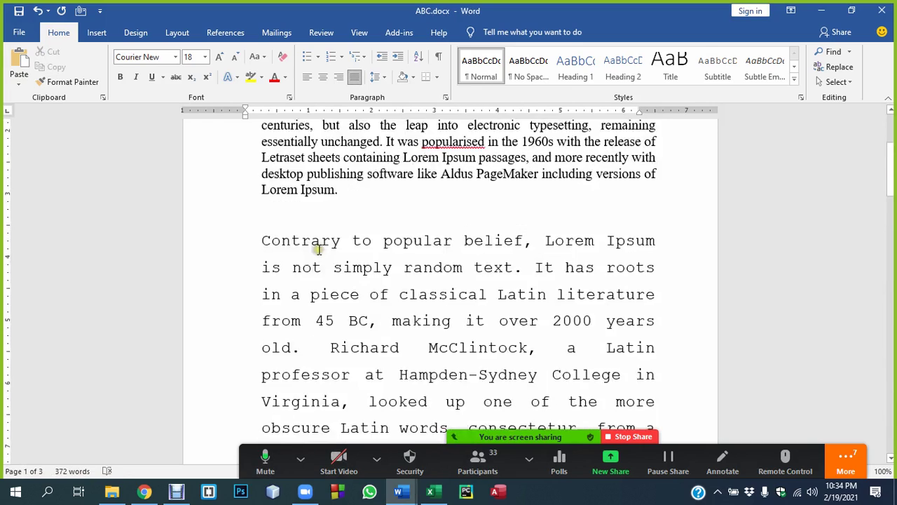
# Apply No Spacing, then Normal style, to the Contrary paragraph and justify it
pyautogui.moveTo(261, 205)
pyautogui.mouseDown()
pyautogui.moveTo(452, 357)
pyautogui.moveTo(671, 280)
pyautogui.mouseUp()
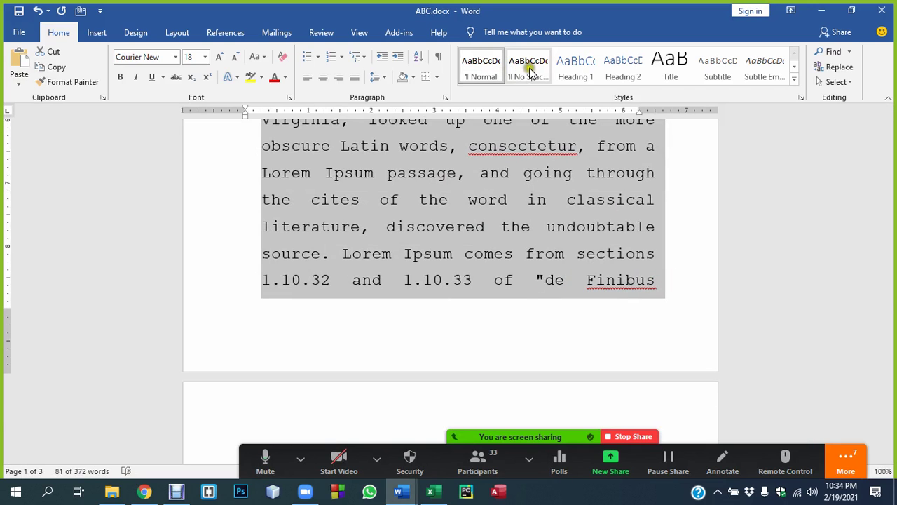
pyautogui.click(530, 73)
pyautogui.click(481, 69)
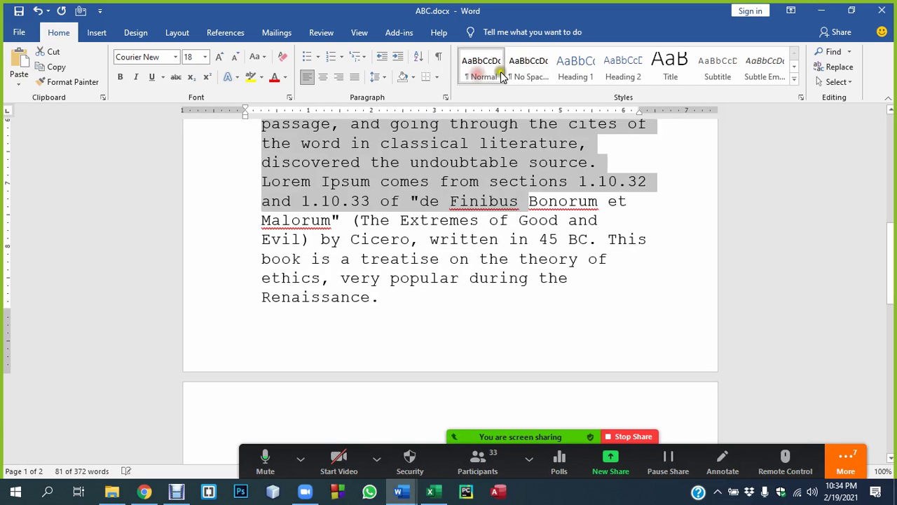
pyautogui.scroll(2, 486, 270)
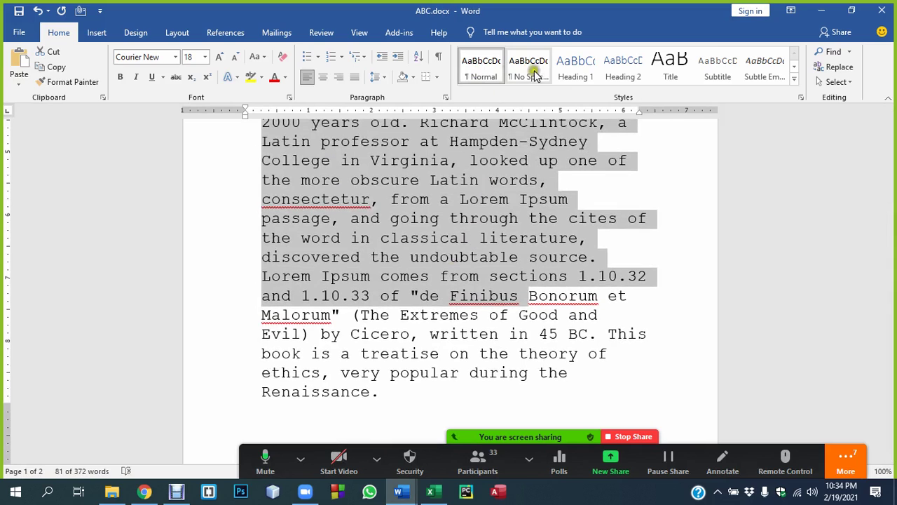
pyautogui.scroll(1, 451, 258)
pyautogui.scroll(1, 421, 266)
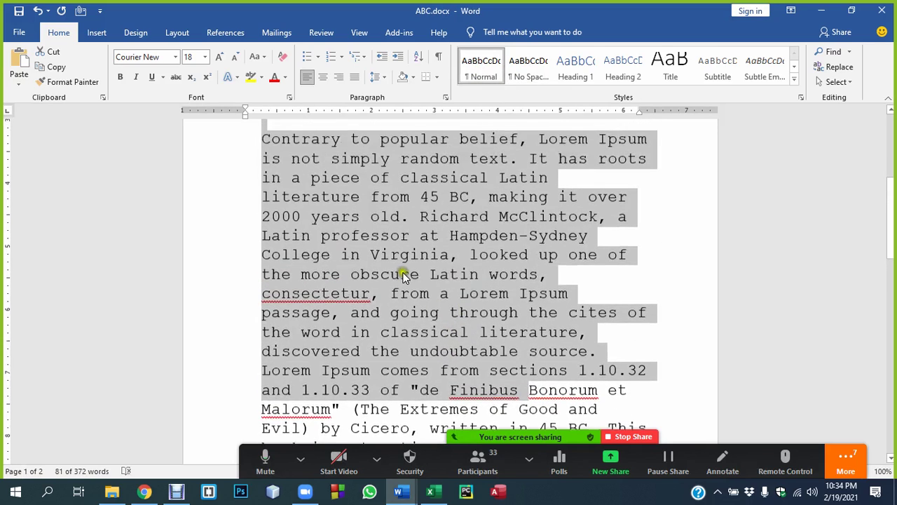
pyautogui.click(354, 79)
pyautogui.click(494, 199)
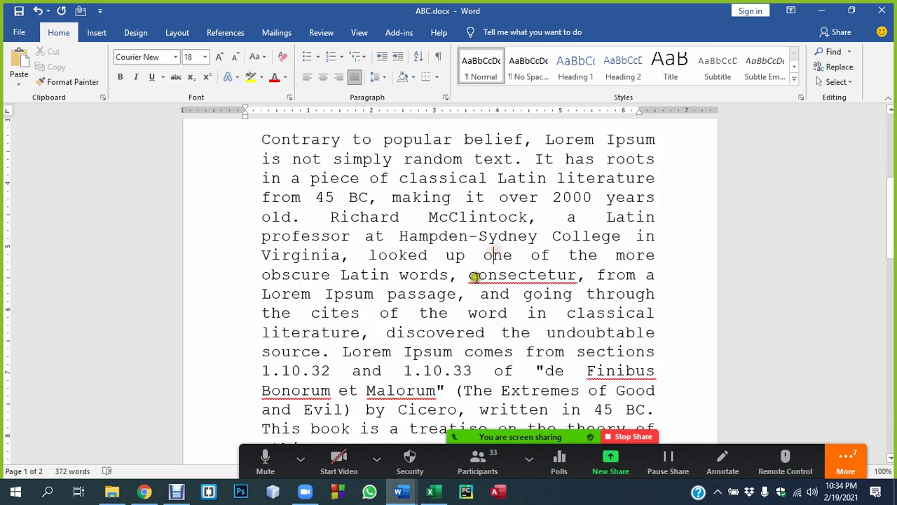
pyautogui.scroll(3, 434, 269)
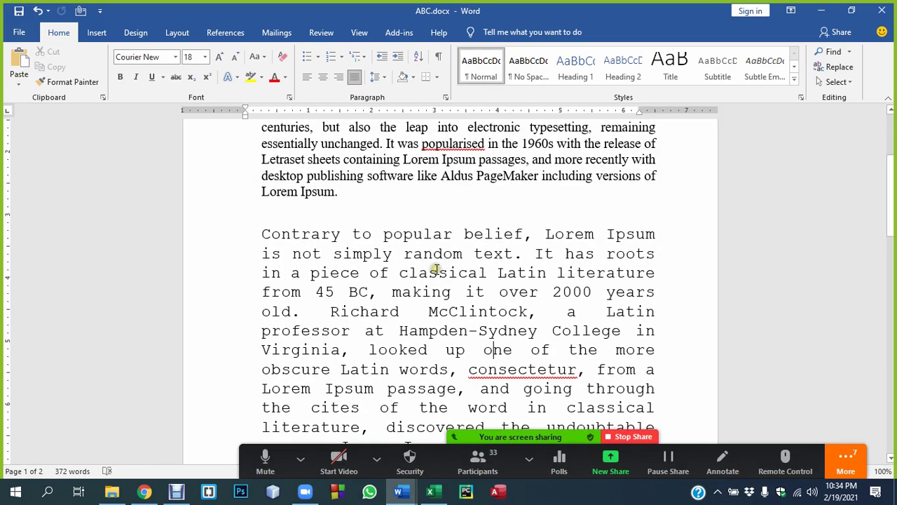
pyautogui.moveTo(398, 492)
pyautogui.click(360, 438)
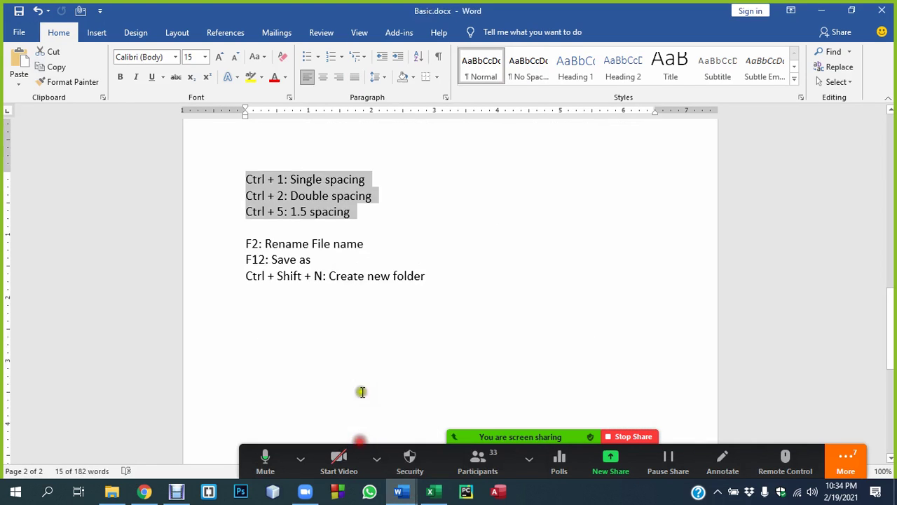
pyautogui.scroll(1, 364, 337)
pyautogui.scroll(5, 366, 327)
pyautogui.scroll(5, 366, 325)
pyautogui.scroll(1, 369, 325)
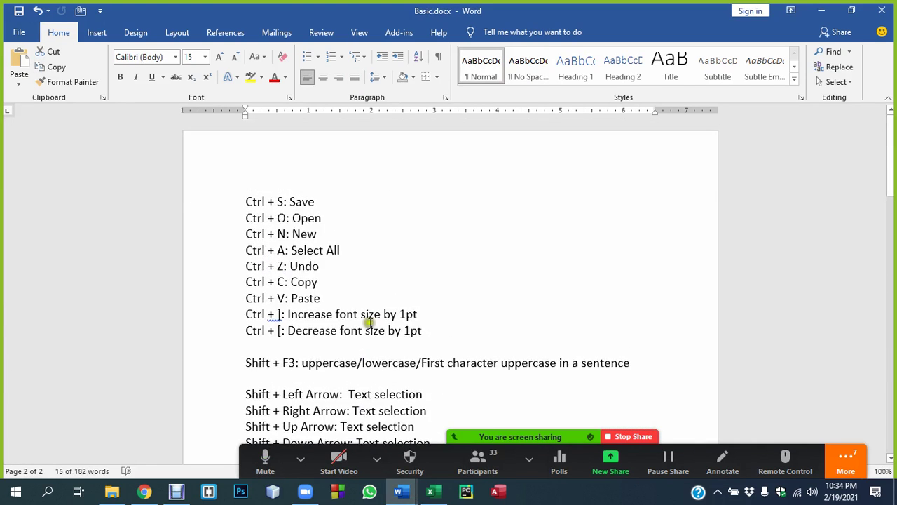
pyautogui.scroll(-2, 368, 323)
pyautogui.scroll(-4, 367, 322)
pyautogui.scroll(-4, 364, 324)
pyautogui.scroll(-2, 357, 326)
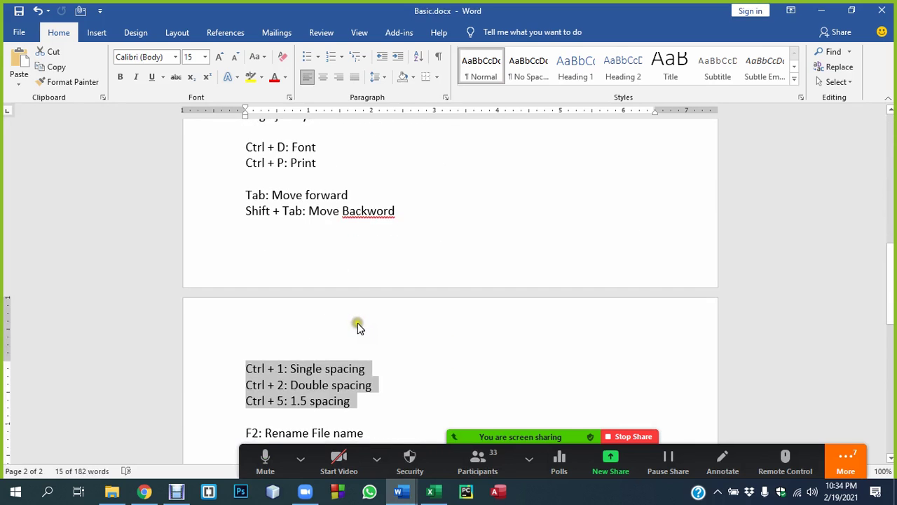
pyautogui.scroll(-3, 358, 327)
pyautogui.scroll(-1, 344, 313)
pyautogui.click(334, 303)
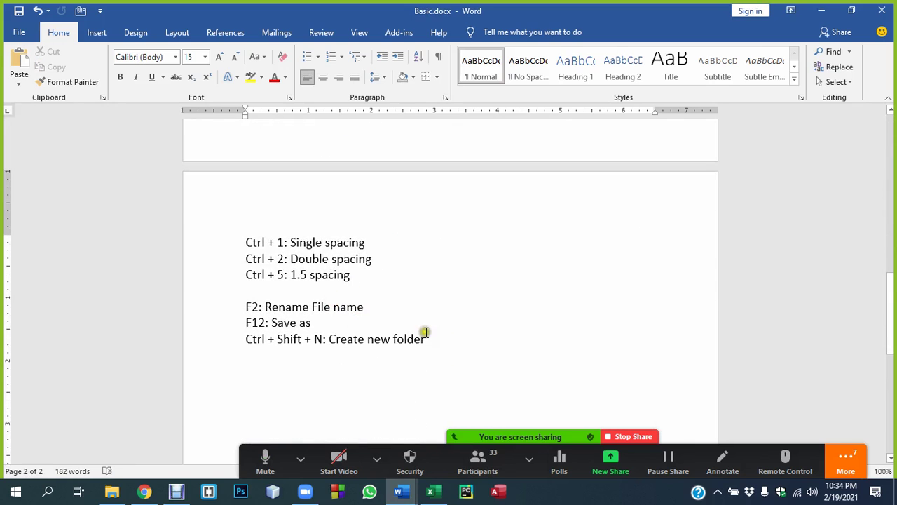
pyautogui.scroll(4, 393, 316)
pyautogui.scroll(2, 393, 316)
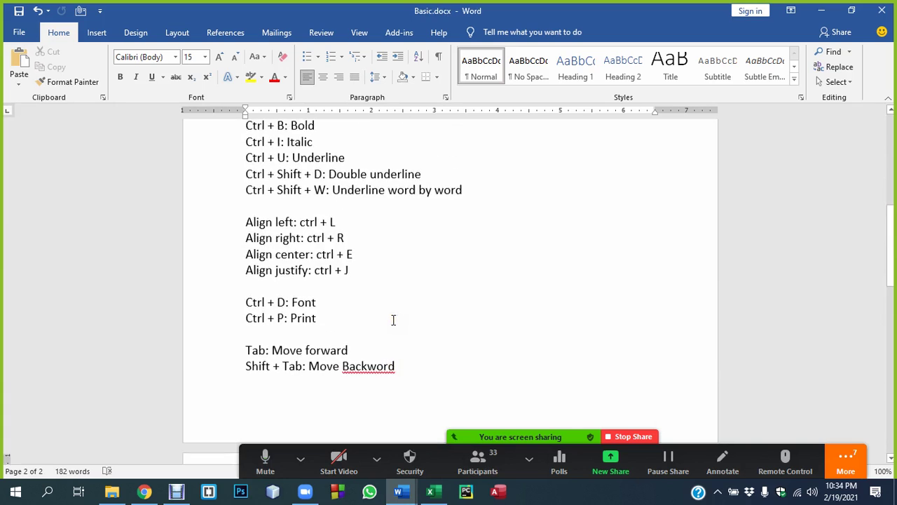
pyautogui.scroll(5, 393, 319)
pyautogui.scroll(3, 393, 319)
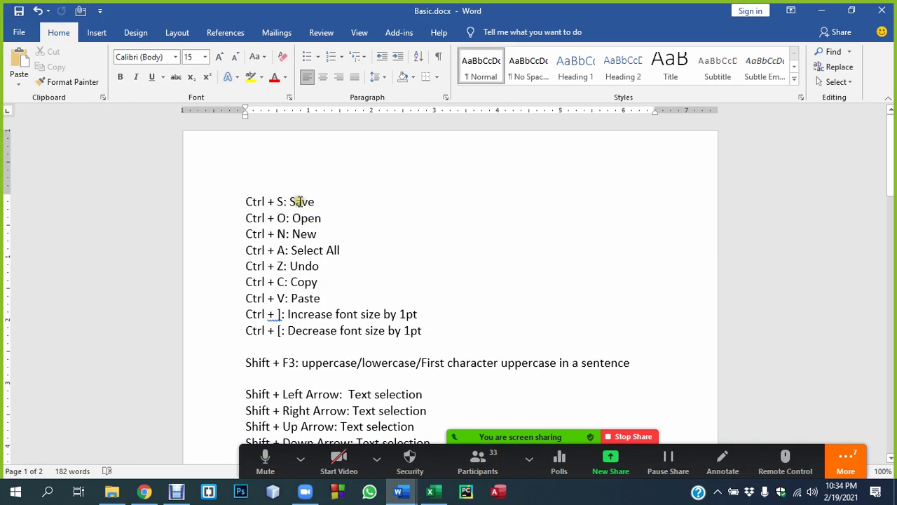
# Colour the initials S, O, N, C and P of Save, Open, New, Copy and Paste red
pyautogui.moveTo(297, 202)
pyautogui.mouseDown()
pyautogui.moveTo(289, 201)
pyautogui.moveTo(300, 236)
pyautogui.mouseUp()
pyautogui.click(272, 79)
pyautogui.click(273, 78)
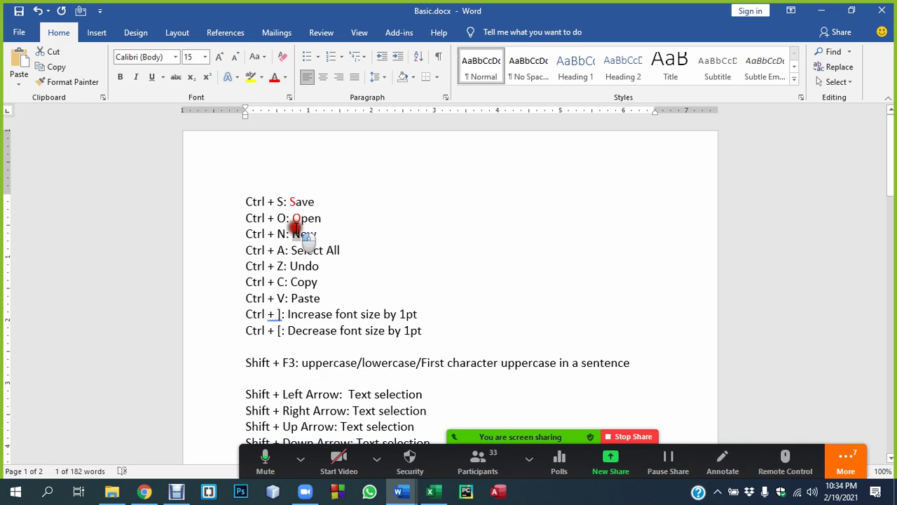
pyautogui.click(274, 78)
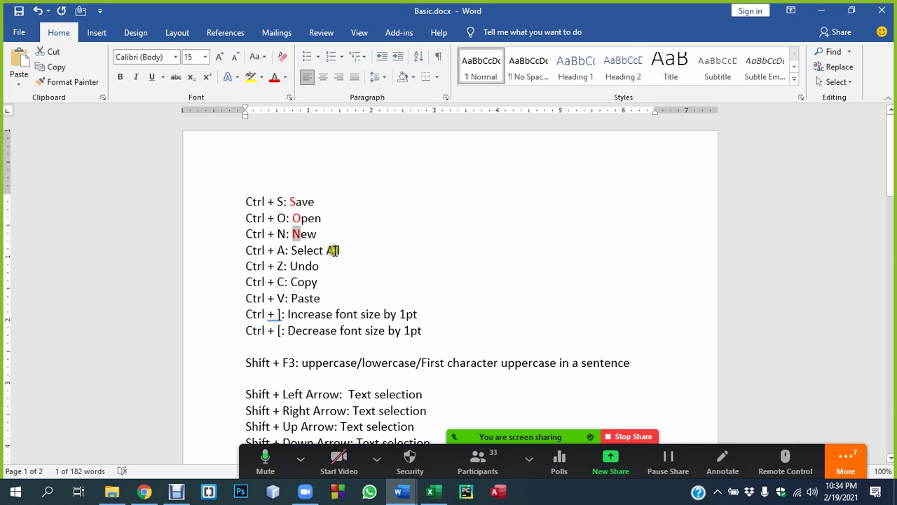
pyautogui.moveTo(326, 250); pyautogui.dragTo(340, 251)
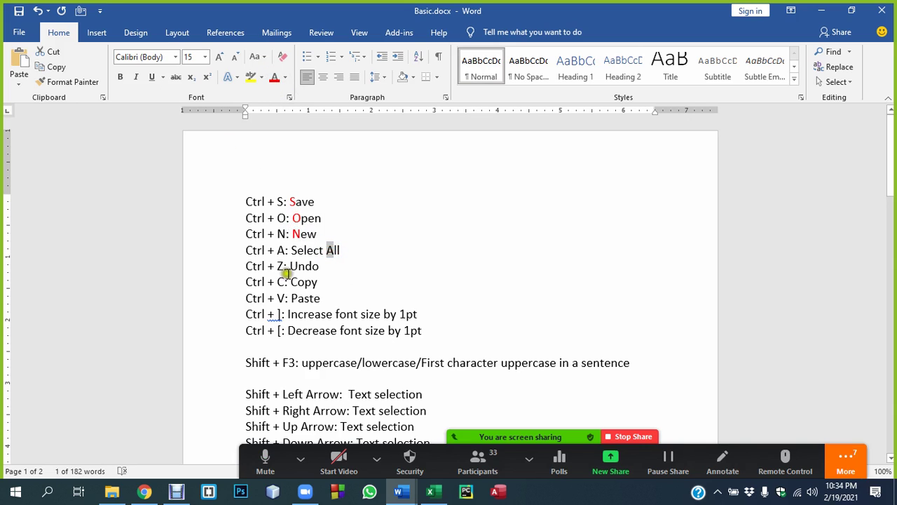
pyautogui.moveTo(290, 281); pyautogui.dragTo(299, 298)
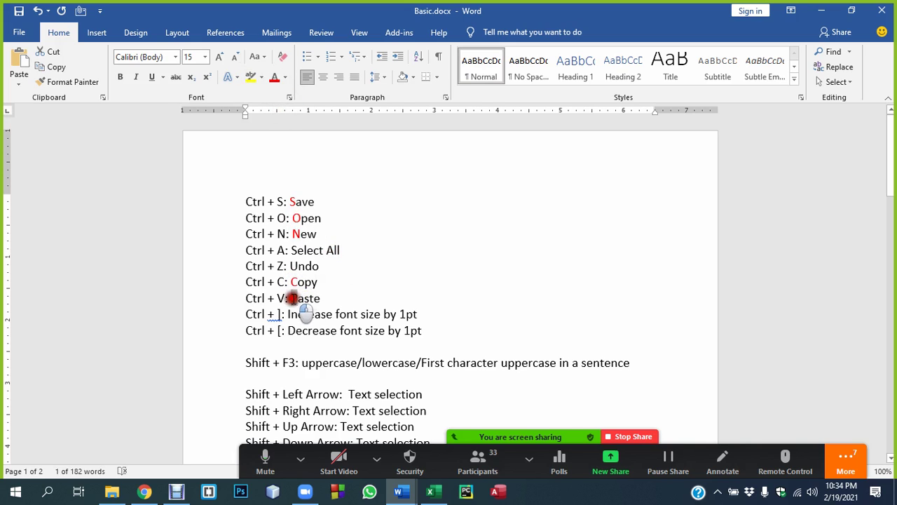
pyautogui.click(275, 80)
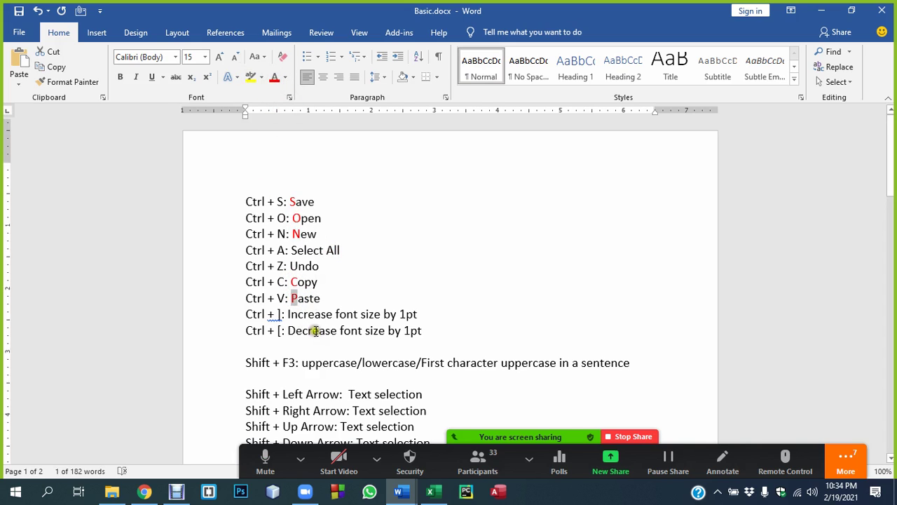
pyautogui.scroll(-3, 309, 324)
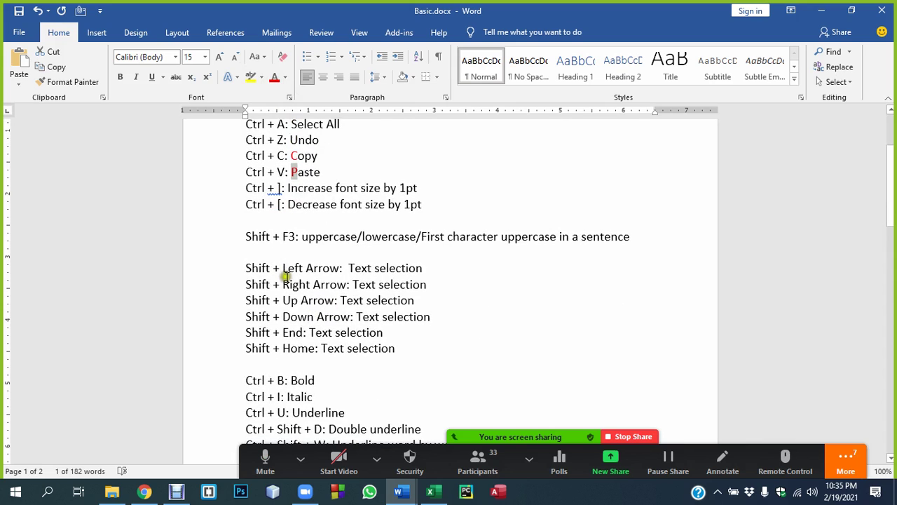
# Colour the B of Bold, I of Italic and U of Underline red
pyautogui.scroll(-1, 286, 276)
pyautogui.scroll(-1, 290, 308)
pyautogui.moveTo(289, 317); pyautogui.dragTo(296, 319)
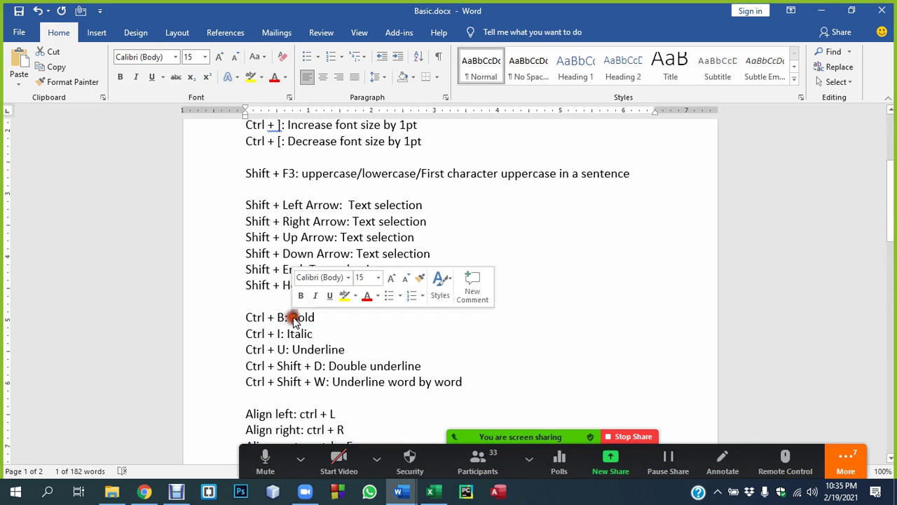
pyautogui.click(275, 77)
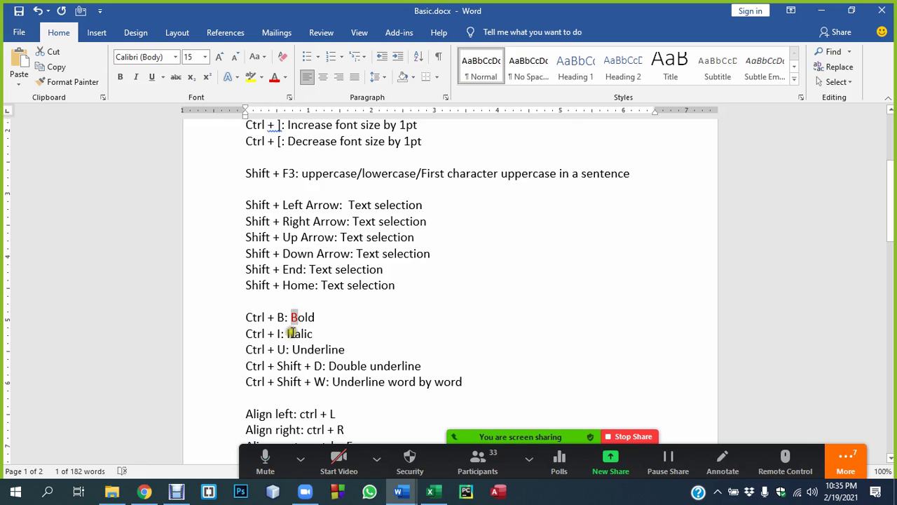
pyautogui.moveTo(287, 334); pyautogui.dragTo(293, 334)
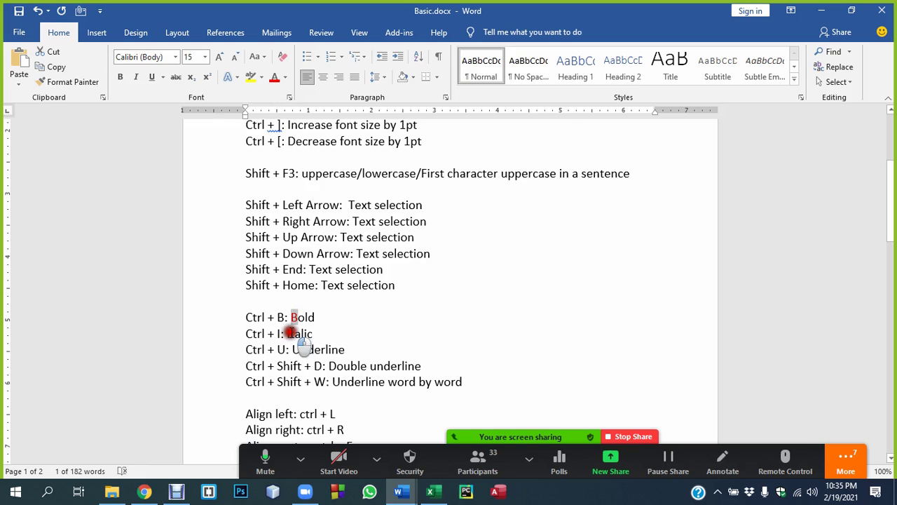
pyautogui.click(274, 79)
pyautogui.moveTo(299, 350); pyautogui.dragTo(292, 349)
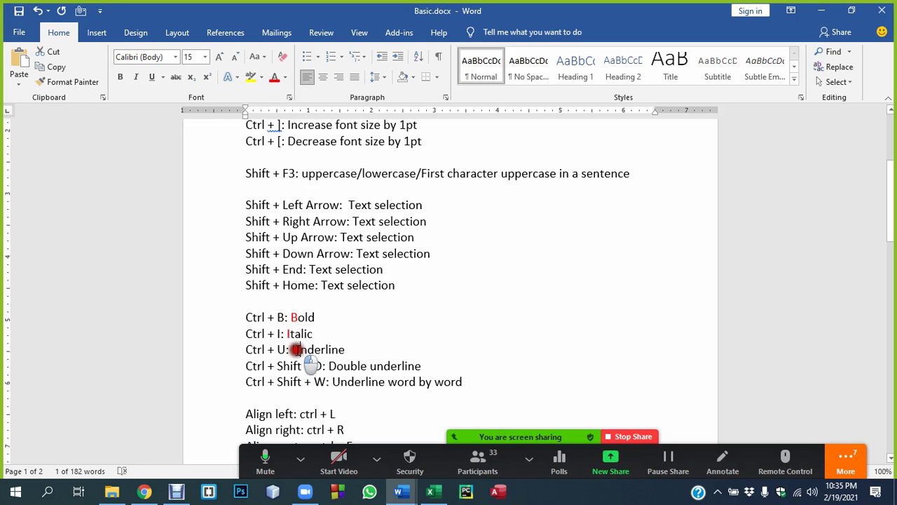
pyautogui.click(274, 79)
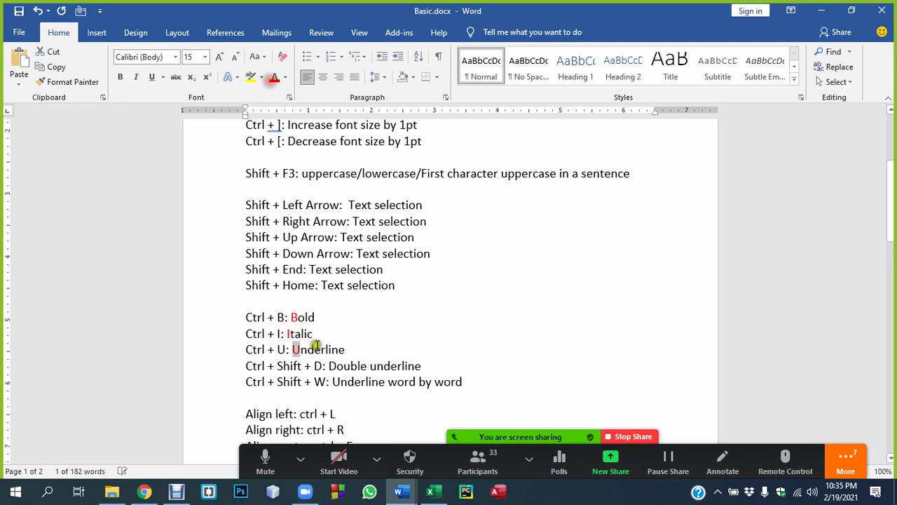
# Colour the r of Align right red and select the j of Align justify
pyautogui.scroll(-2, 308, 351)
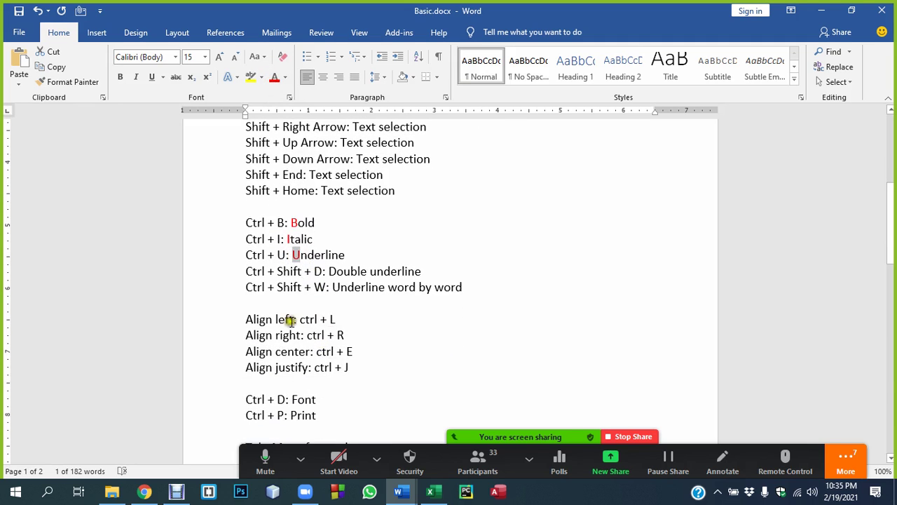
pyautogui.click(277, 320)
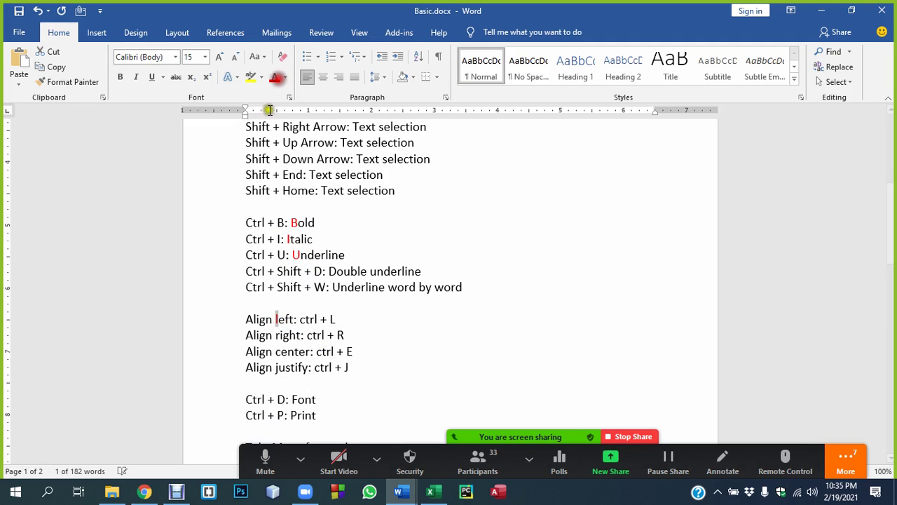
pyautogui.moveTo(275, 336); pyautogui.dragTo(281, 337)
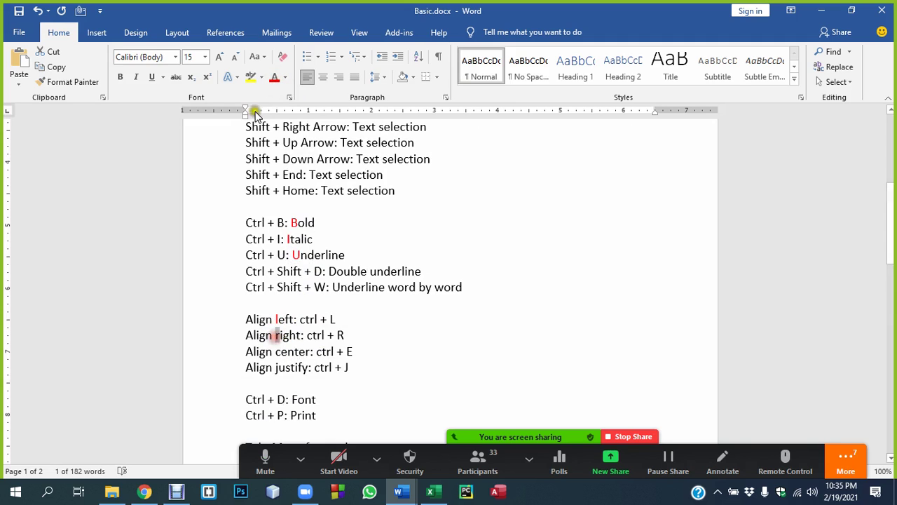
pyautogui.click(275, 78)
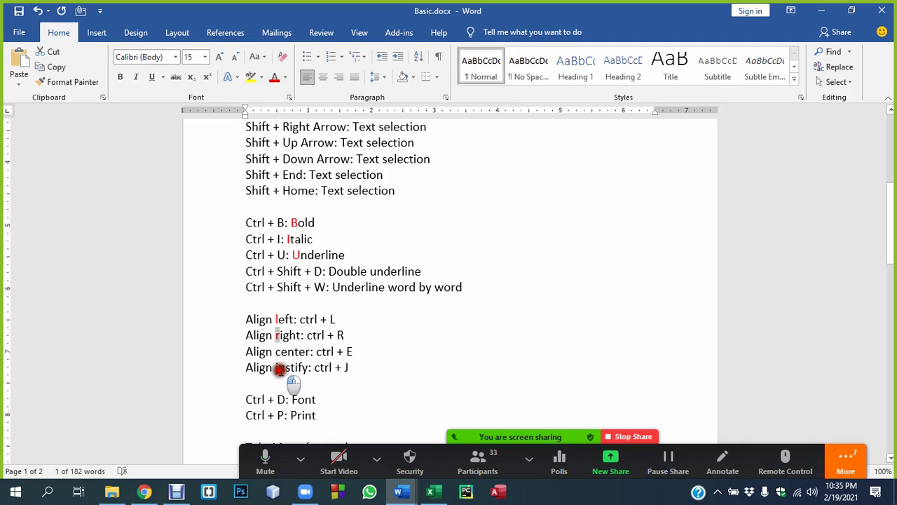
pyautogui.moveTo(281, 369); pyautogui.dragTo(272, 370)
pyautogui.click(292, 369)
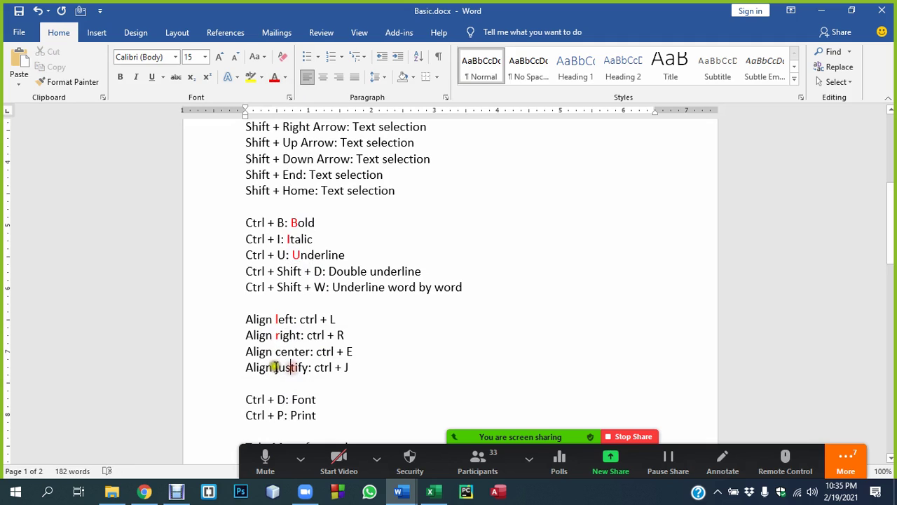
pyautogui.moveTo(274, 369); pyautogui.dragTo(280, 369)
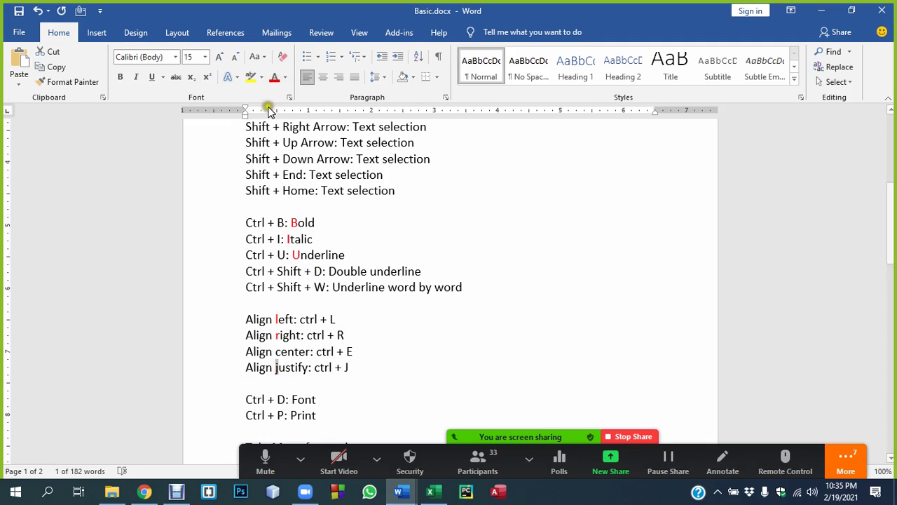
pyautogui.scroll(-2, 365, 265)
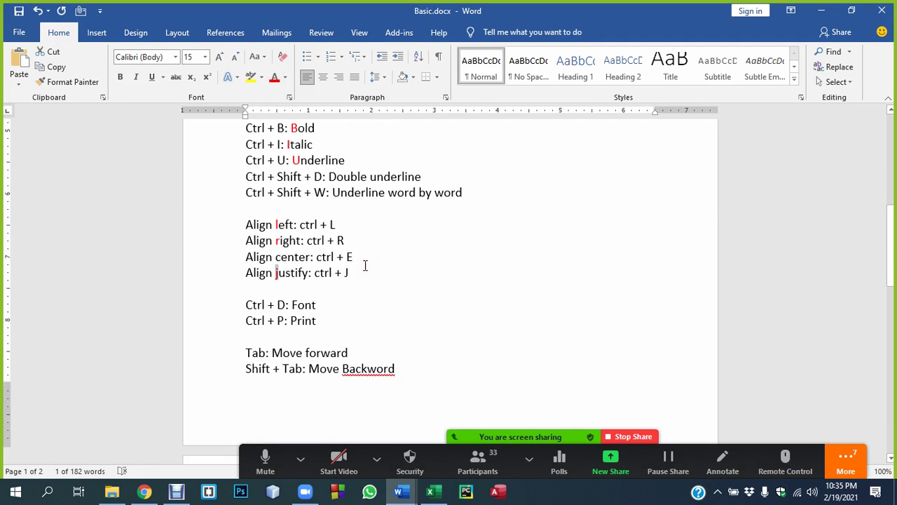
pyautogui.scroll(3, 358, 267)
pyautogui.scroll(3, 357, 267)
pyautogui.scroll(1, 360, 273)
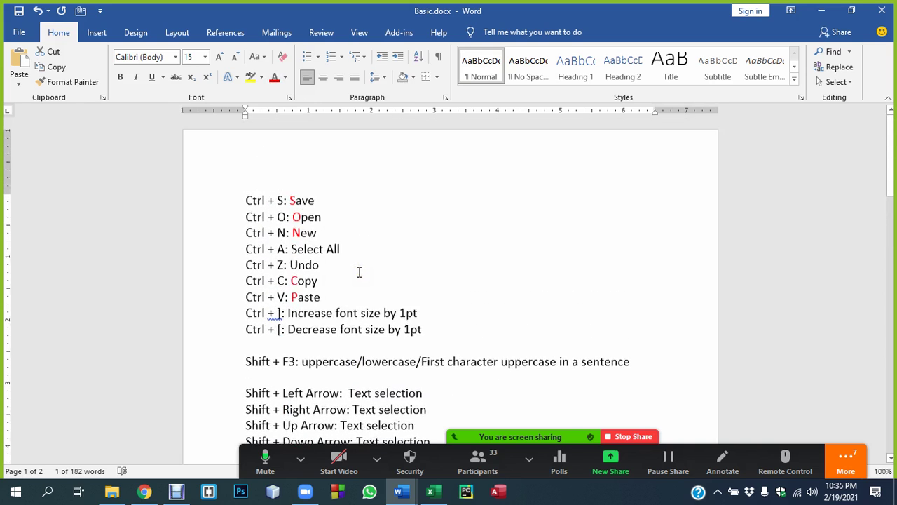
pyautogui.click(308, 204)
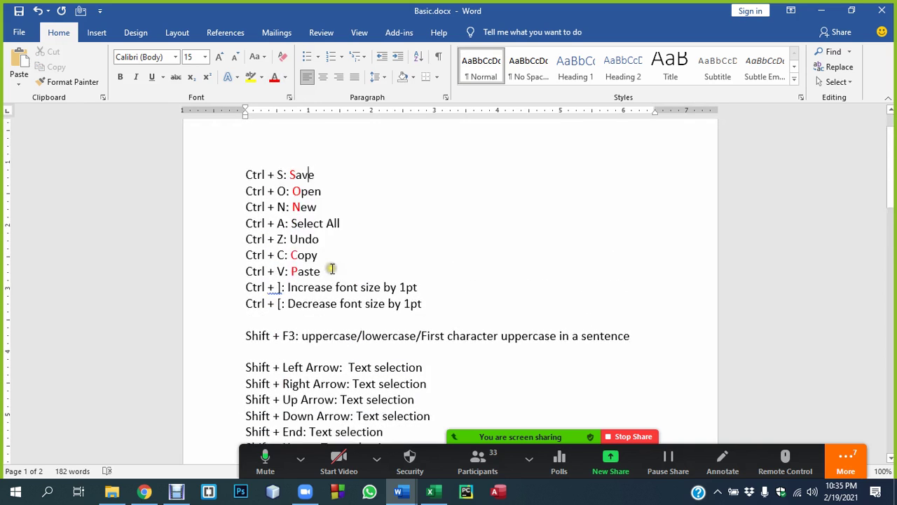
# Select the c of Align center, then scroll back up the list
pyautogui.scroll(-2, 328, 261)
pyautogui.scroll(-2, 333, 266)
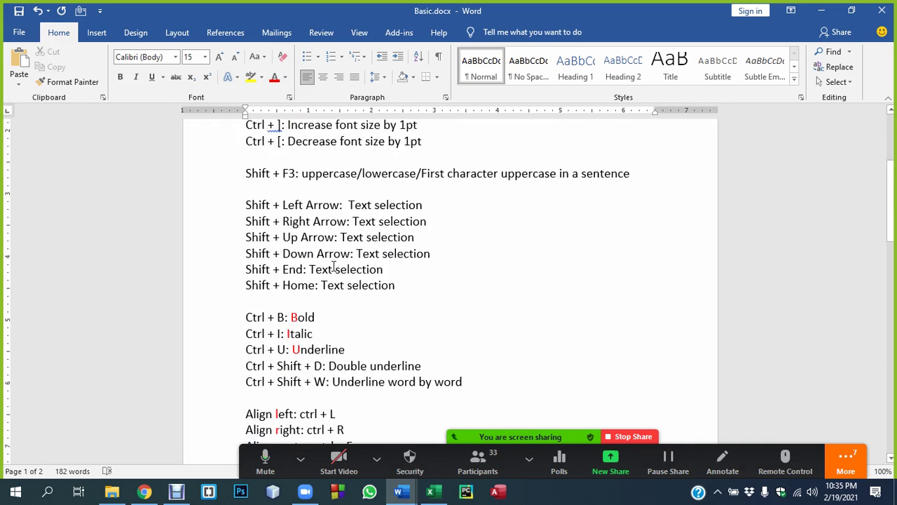
pyautogui.scroll(-1, 333, 267)
pyautogui.scroll(-2, 305, 391)
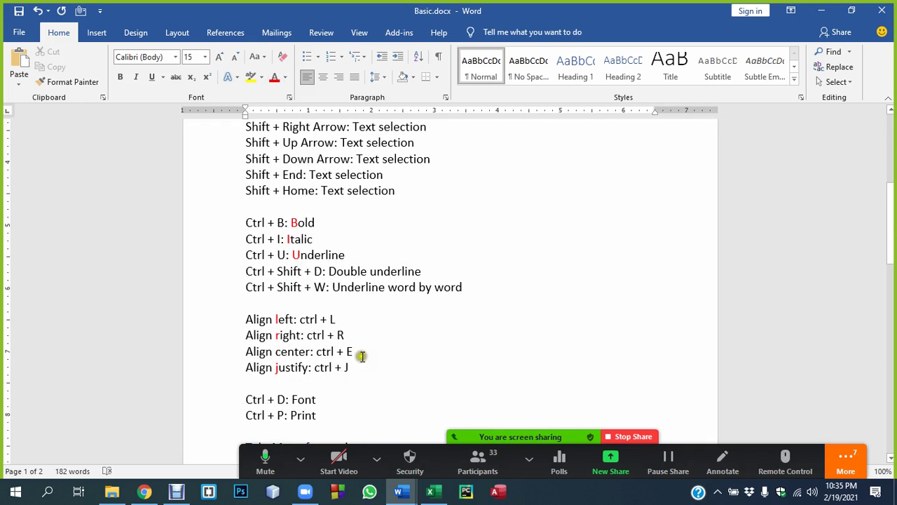
pyautogui.click(278, 351)
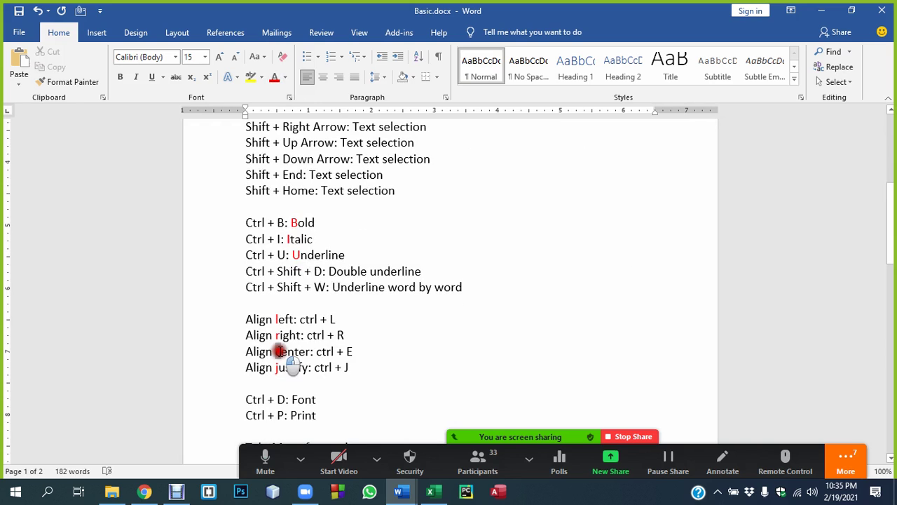
pyautogui.moveTo(277, 351); pyautogui.dragTo(282, 351)
pyautogui.scroll(-1, 403, 384)
pyautogui.scroll(3, 392, 375)
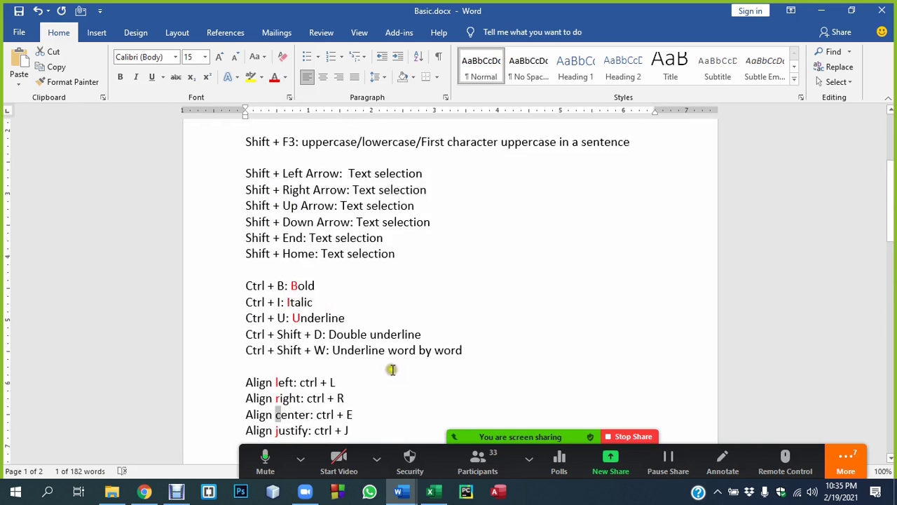
pyautogui.scroll(2, 393, 370)
pyautogui.scroll(2, 384, 363)
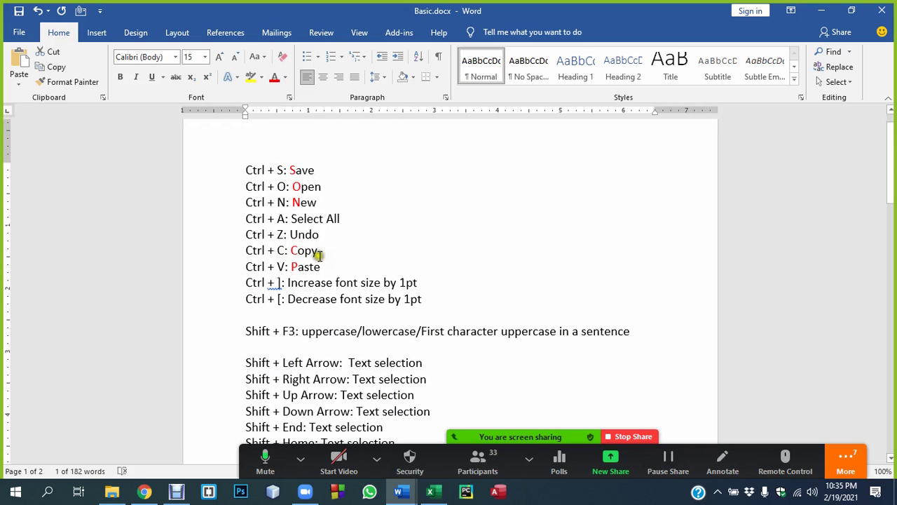
# Add a blank line below Paste, then colour the e of Align center red
pyautogui.click(326, 267)
pyautogui.press('Return')
pyautogui.write('Ctrl + X: Cut')
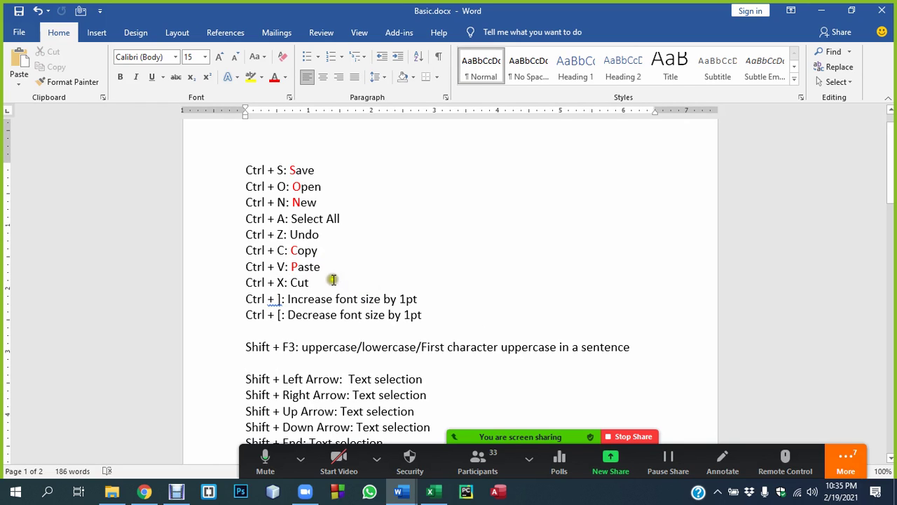
pyautogui.doubleClick(299, 281)
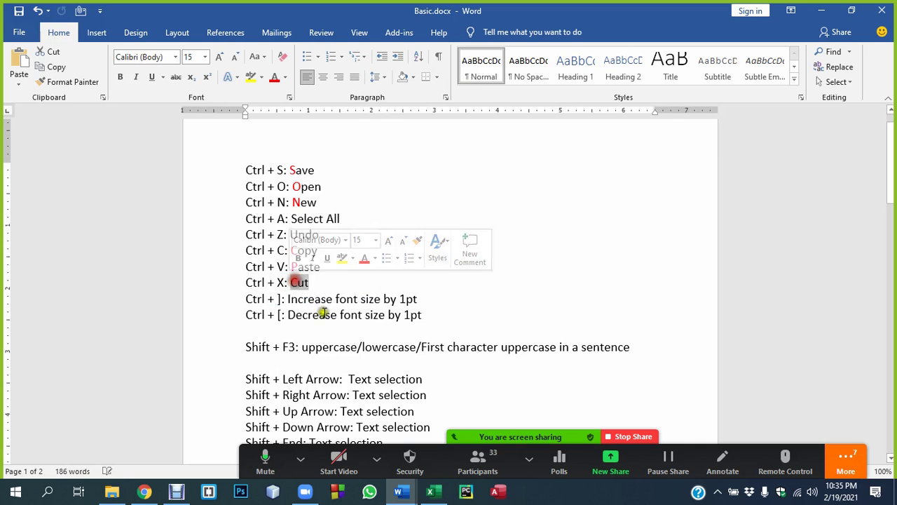
pyautogui.scroll(-3, 321, 312)
pyautogui.scroll(-2, 320, 313)
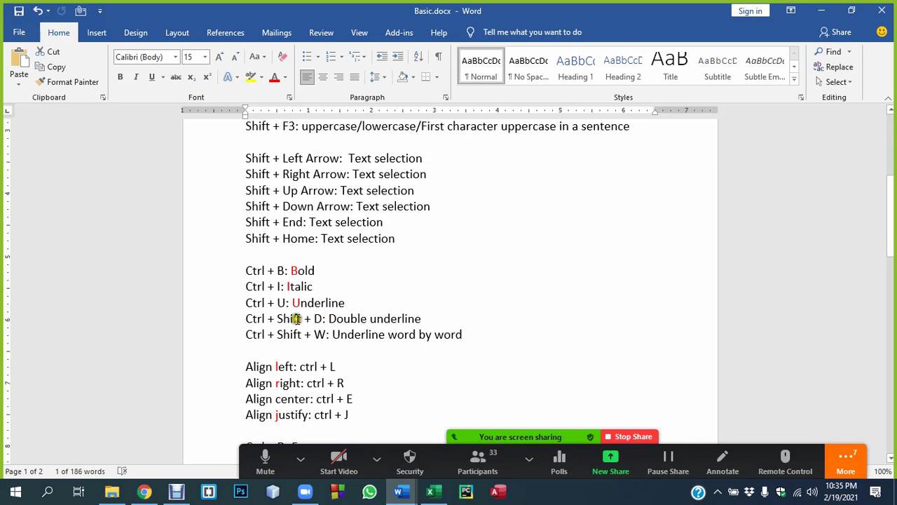
pyautogui.scroll(-1, 301, 322)
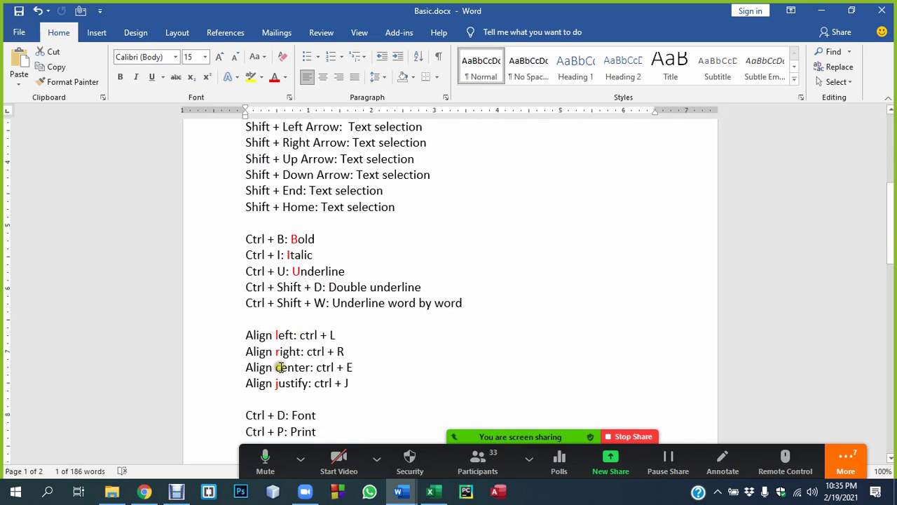
pyautogui.moveTo(274, 368); pyautogui.dragTo(281, 368)
pyautogui.click(280, 367)
pyautogui.moveTo(281, 367); pyautogui.dragTo(289, 368)
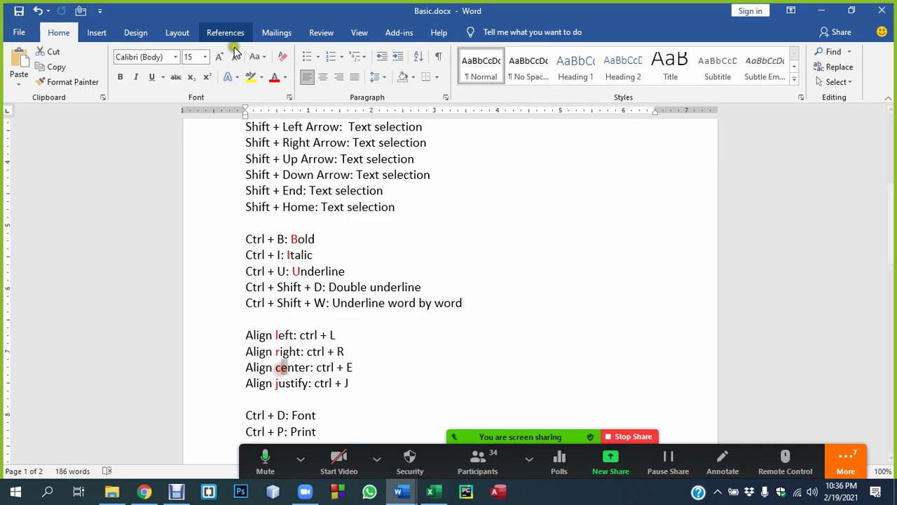
pyautogui.click(274, 76)
pyautogui.click(370, 363)
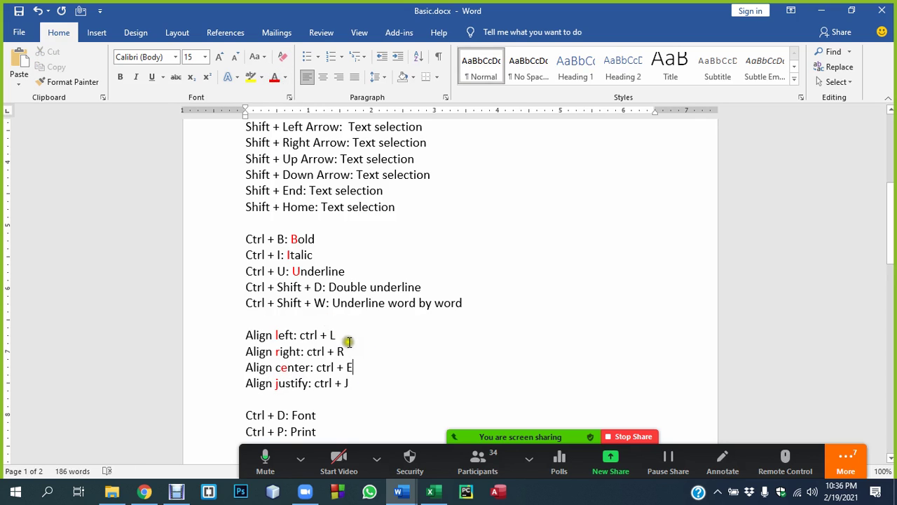
# Check the Cut, X and Undo entries in the shortcut list, leaving them unchanged
pyautogui.scroll(3, 342, 337)
pyautogui.scroll(3, 325, 287)
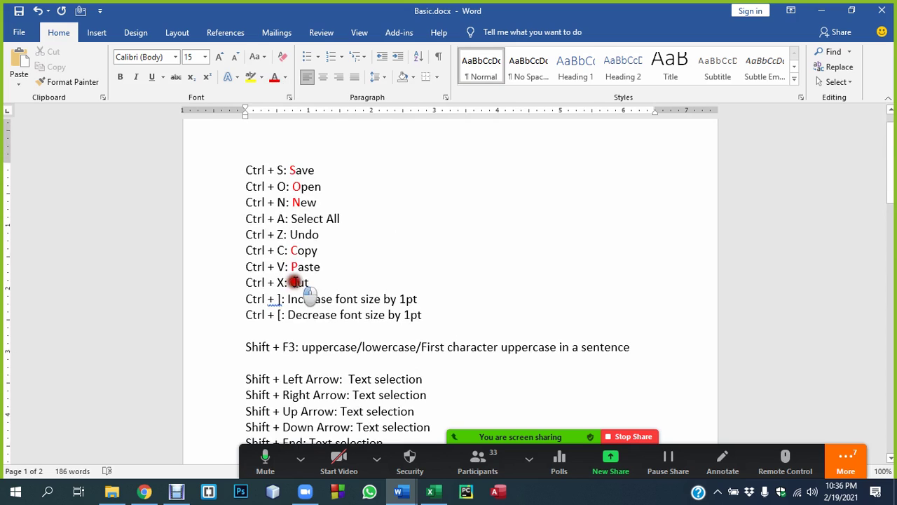
pyautogui.moveTo(291, 283); pyautogui.dragTo(301, 283)
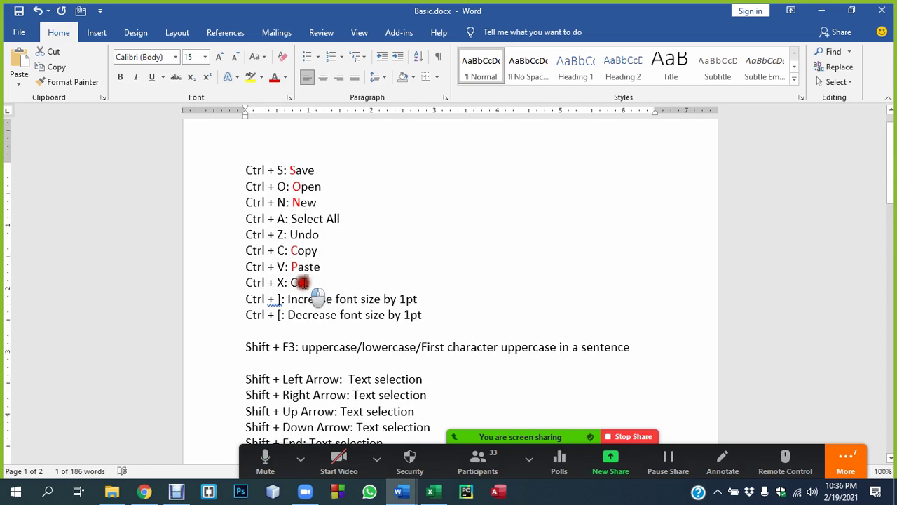
pyautogui.click(330, 310)
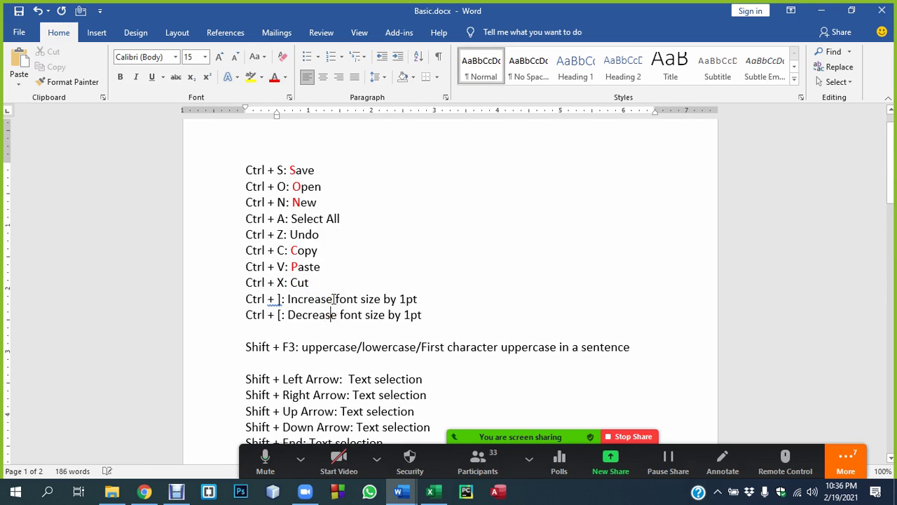
pyautogui.click(354, 218)
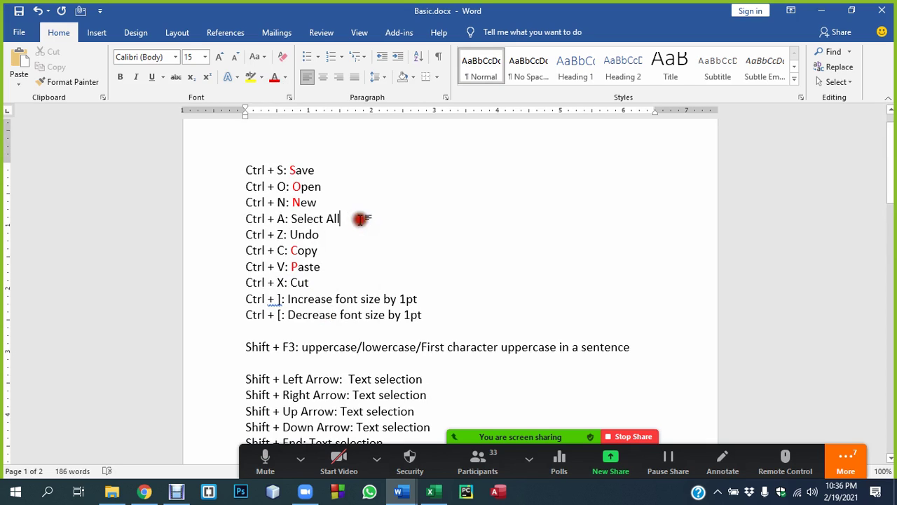
pyautogui.click(346, 221)
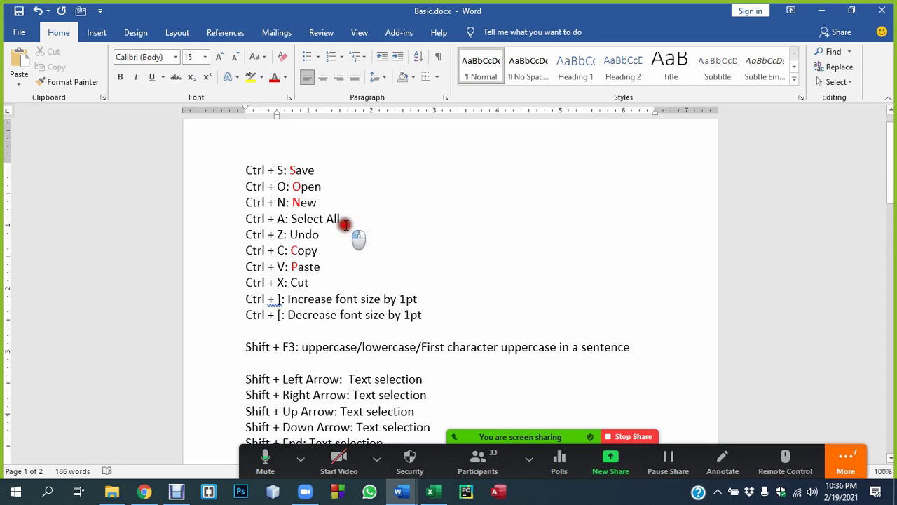
pyautogui.click(303, 282)
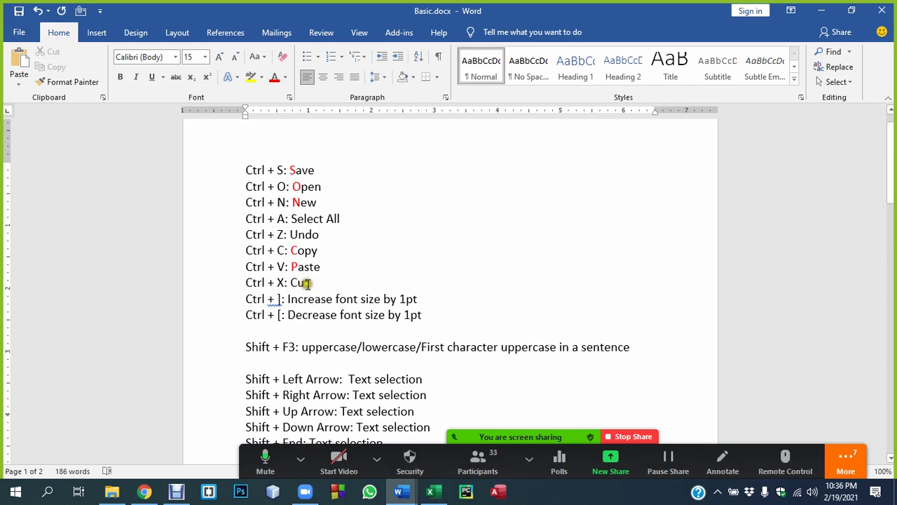
pyautogui.click(278, 282)
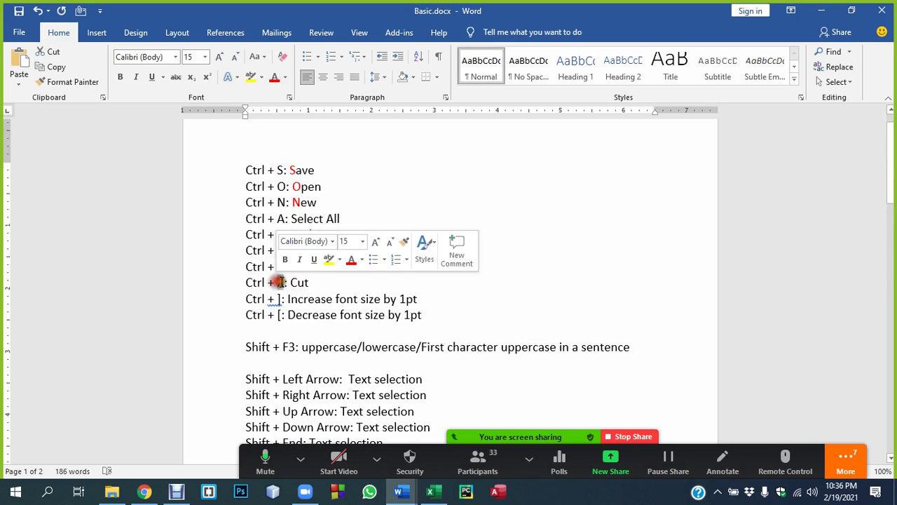
pyautogui.click(291, 313)
pyautogui.click(292, 233)
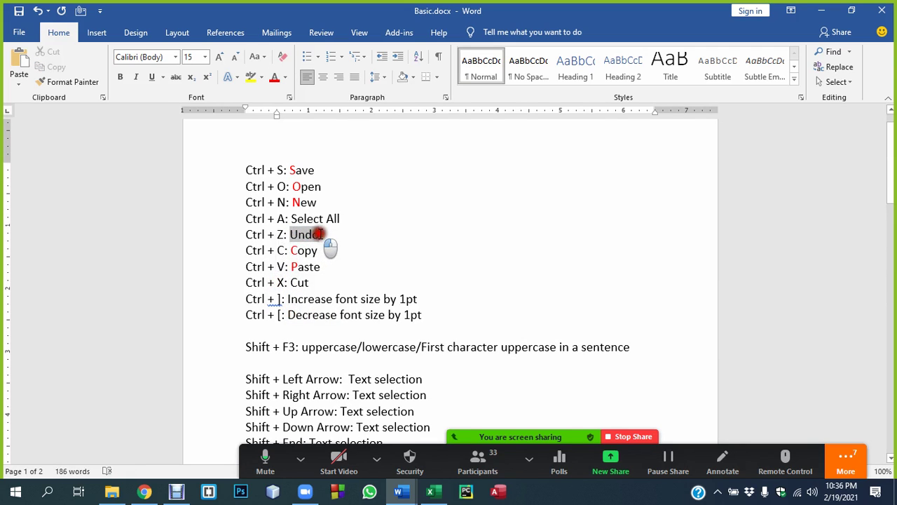
pyautogui.moveTo(292, 233); pyautogui.dragTo(317, 234)
pyautogui.click(285, 234)
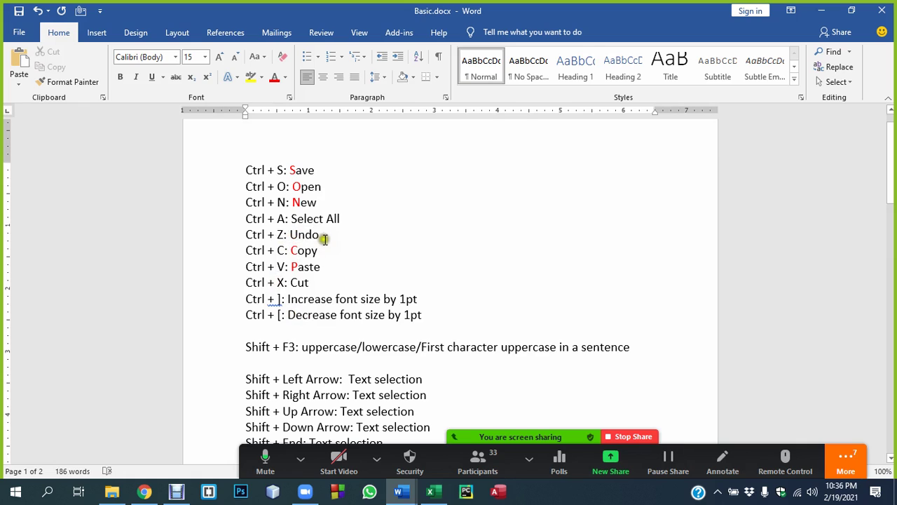
# Select the A of 'All' on the Ctrl + A line and make it red
pyautogui.click(292, 218)
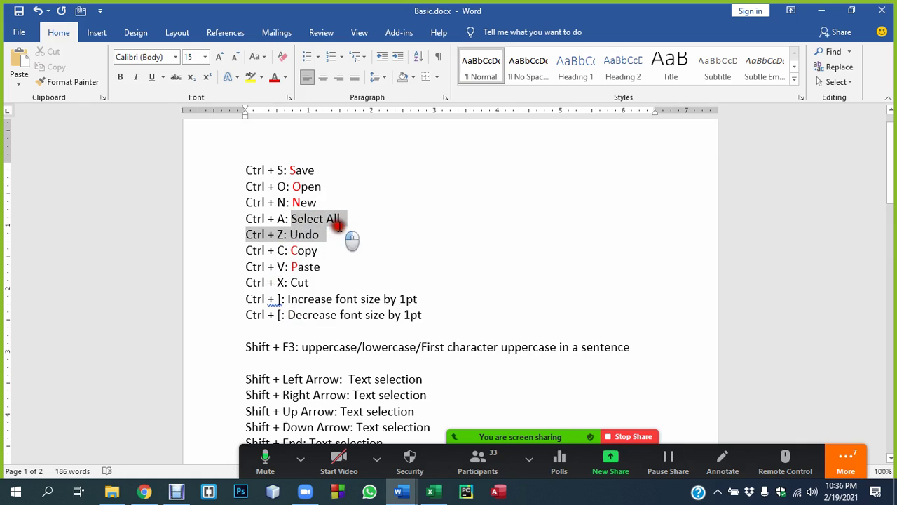
pyautogui.moveTo(291, 218); pyautogui.dragTo(295, 218)
pyautogui.doubleClick(295, 218)
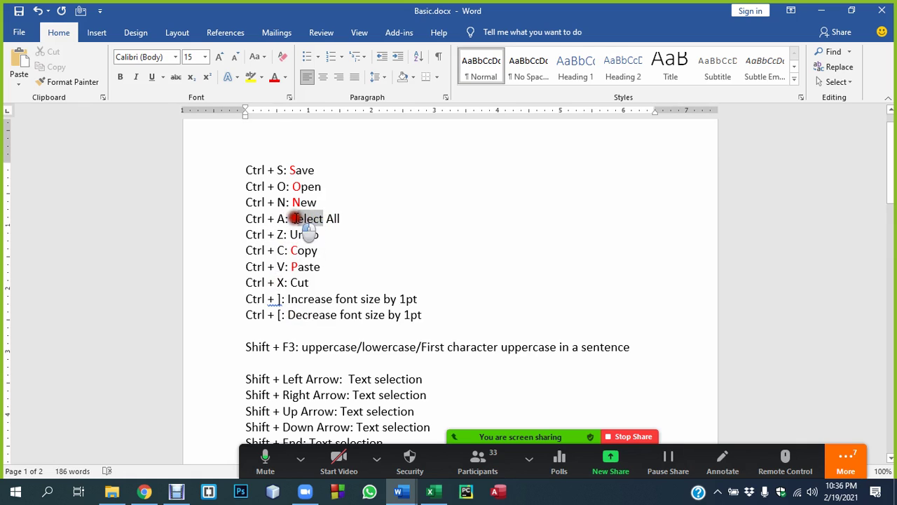
pyautogui.doubleClick(332, 218)
pyautogui.click(277, 81)
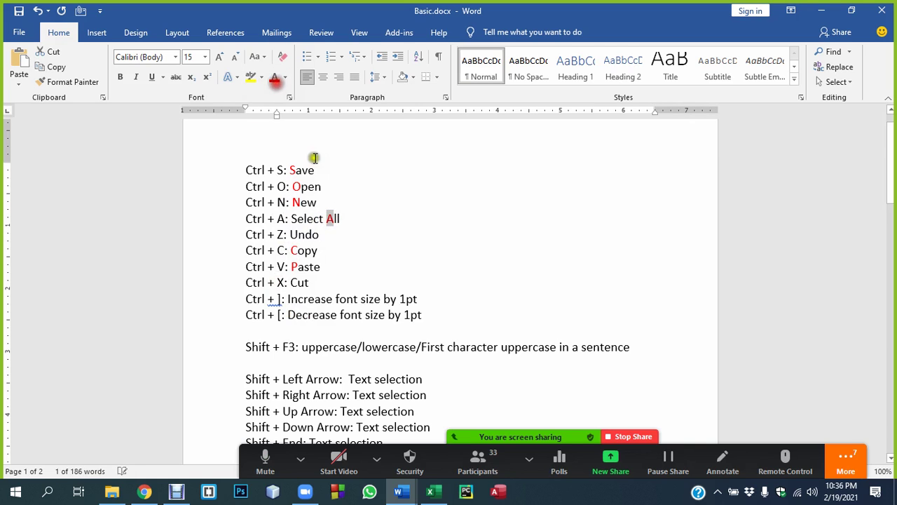
pyautogui.click(361, 240)
pyautogui.scroll(-3, 365, 252)
pyautogui.scroll(-4, 373, 266)
pyautogui.scroll(8, 373, 266)
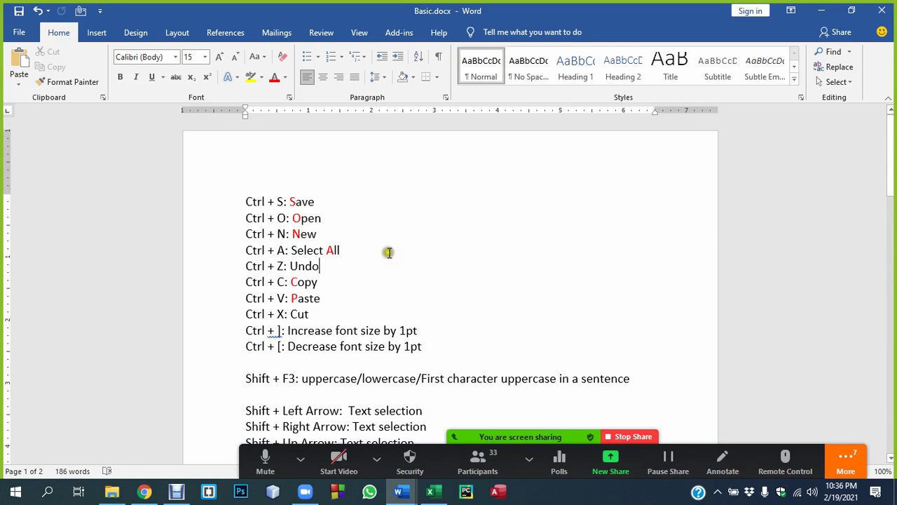
pyautogui.click(410, 250)
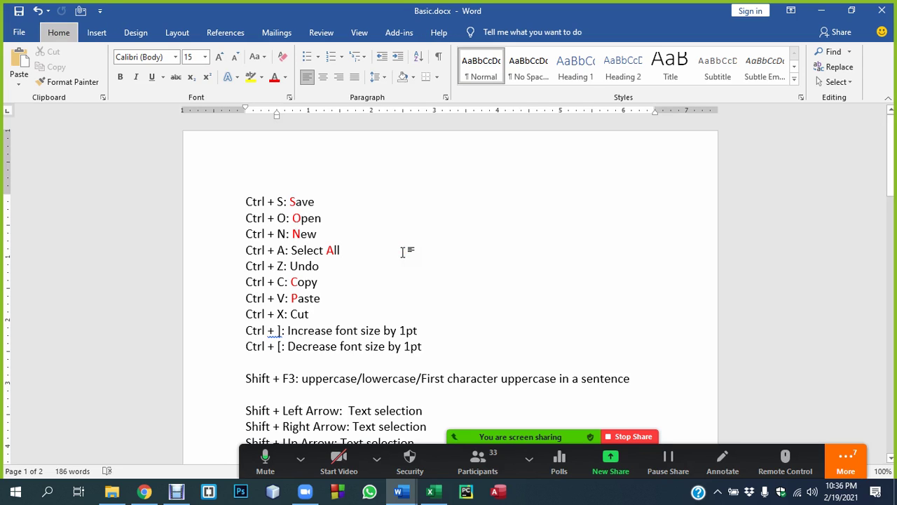
# Open the File backstage for Basic.docx to see templates and recent files ABC.docx and XYZ.docx
pyautogui.press('alt')
pyautogui.press('f')
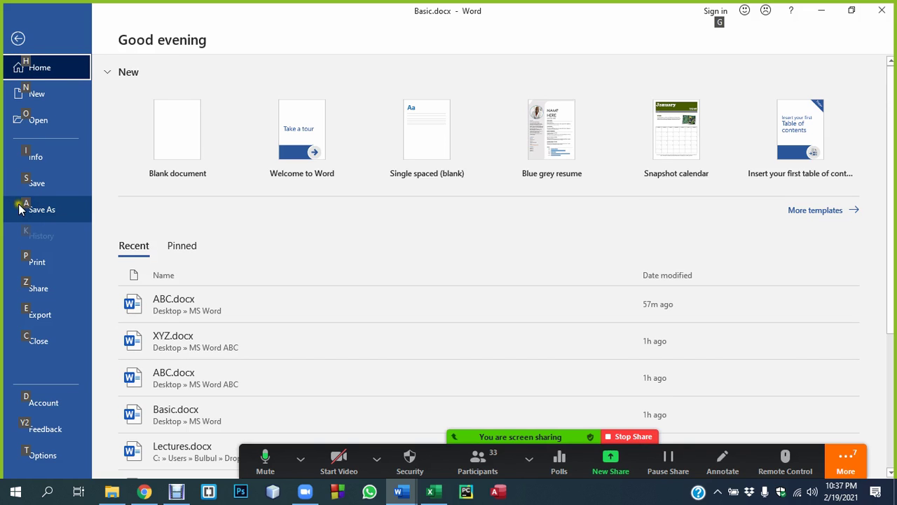
# Look at the Save As locations with This PC selected, then return to Basic.docx without saving
pyautogui.press('a')
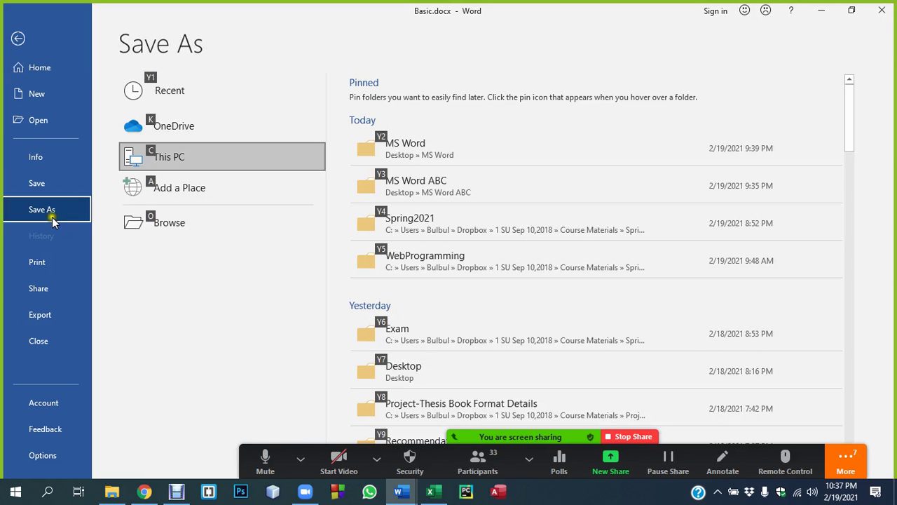
pyautogui.click(154, 155)
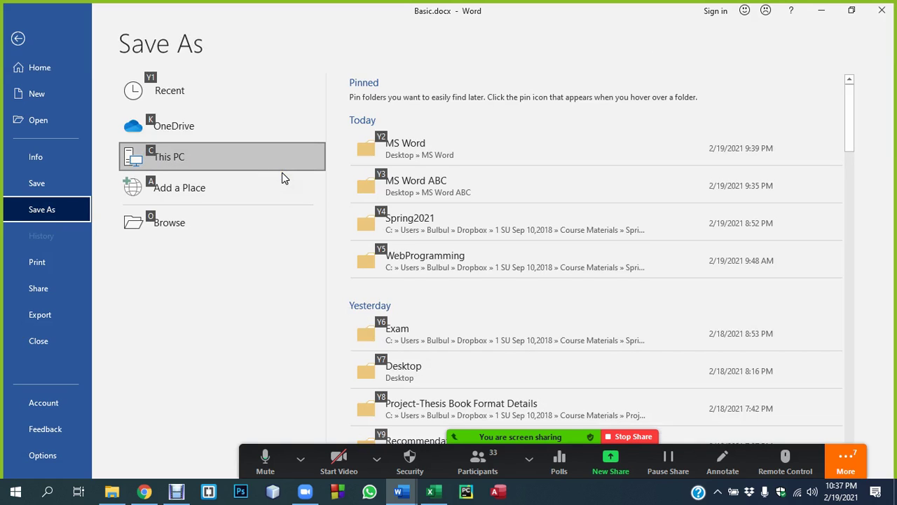
pyautogui.press('Tab')
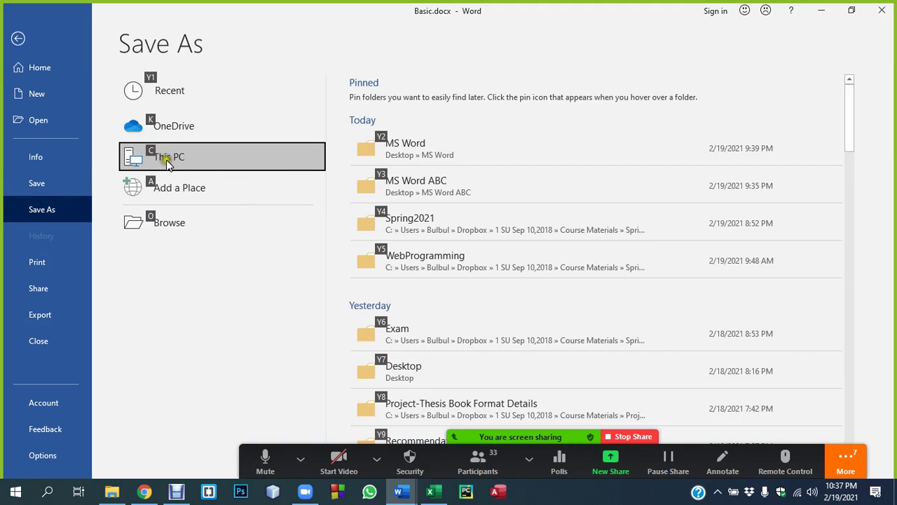
pyautogui.press('Escape')
pyautogui.press('Escape')
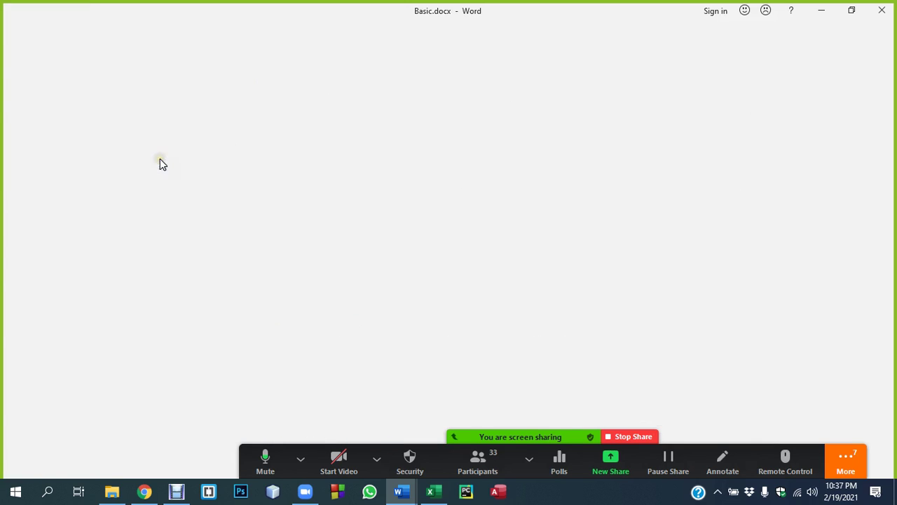
# Add an 'a' after Open on the Ctrl + O line so it reads Opena
pyautogui.click(353, 218)
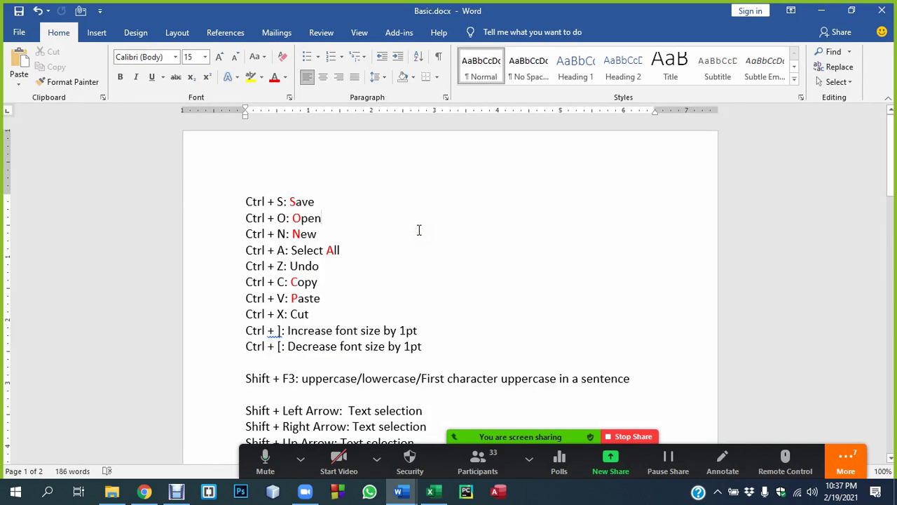
pyautogui.write('a')
pyautogui.click(407, 238)
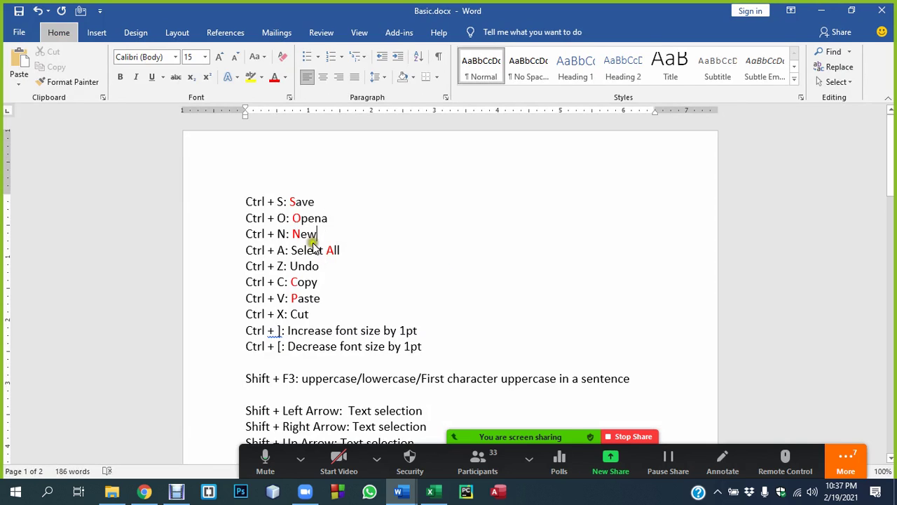
# Review the margins in Page Setup, 1" on every side, and close it unchanged
pyautogui.press('alt')
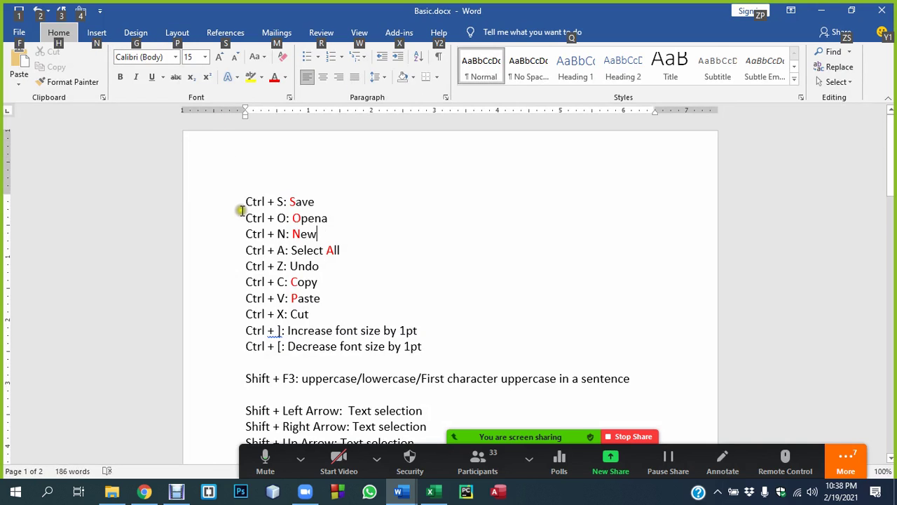
pyautogui.press('p')
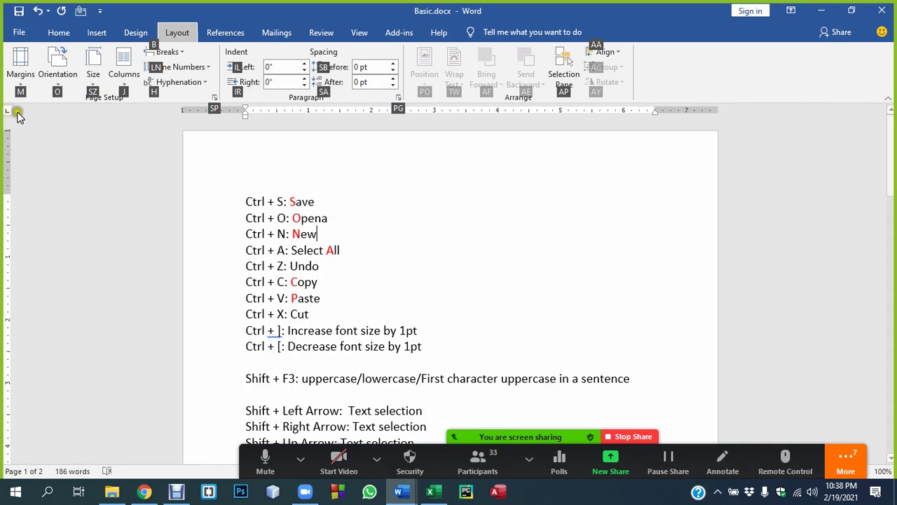
pyautogui.press('m')
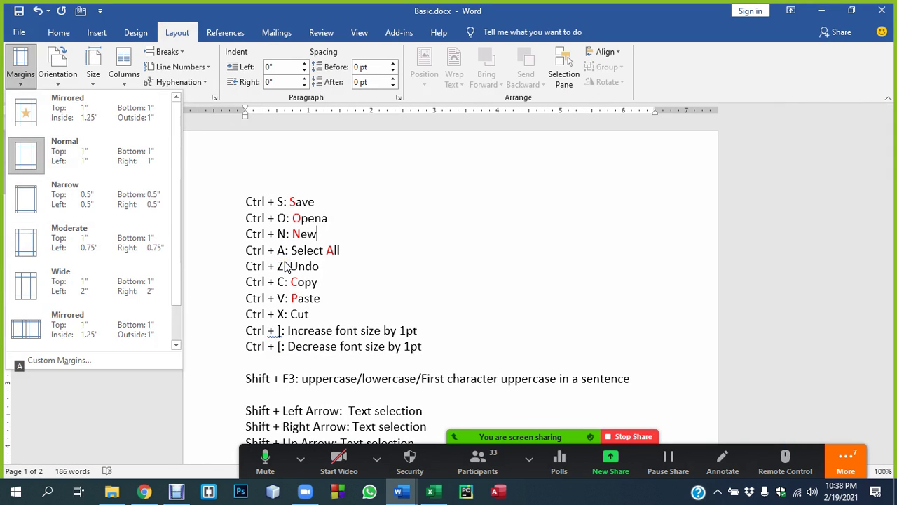
pyautogui.press('Up')
pyautogui.press('Up')
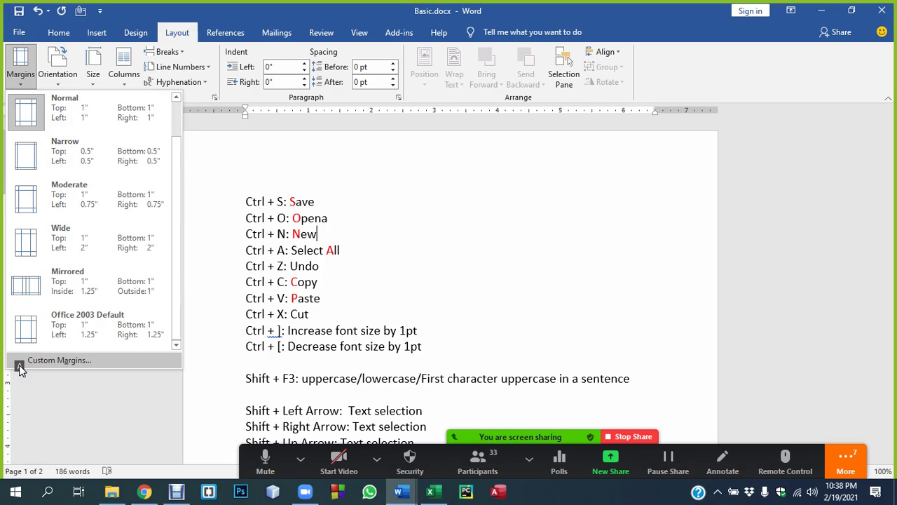
pyautogui.click(21, 365)
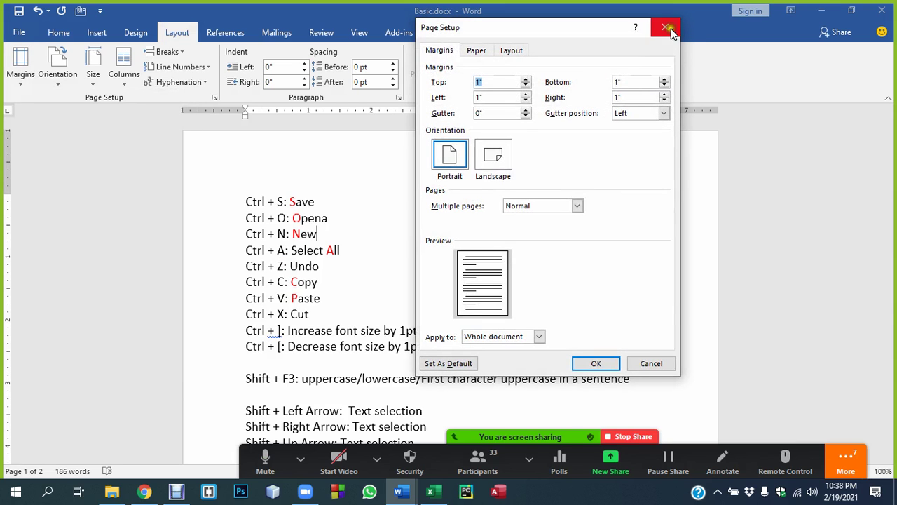
pyautogui.click(667, 28)
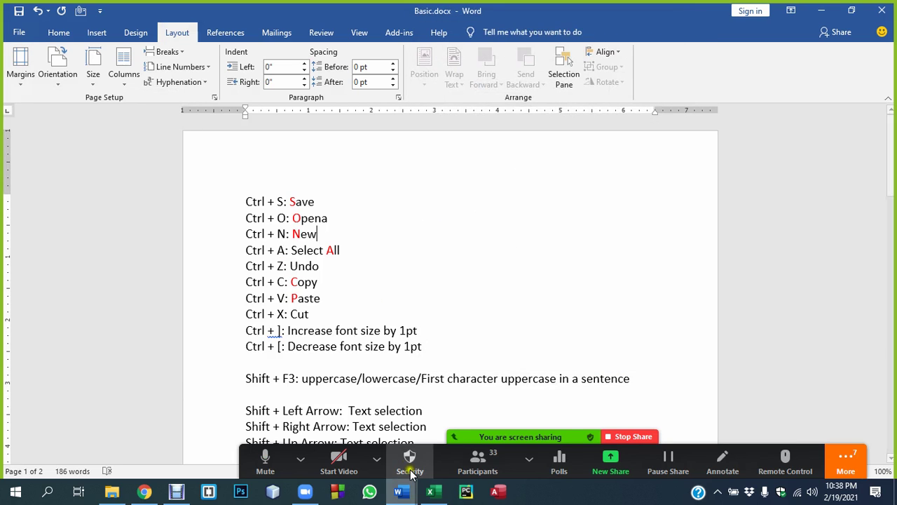
# Switch to ABC.docx and bold the word 'make' in its Lorem Ipsum paragraph with Alt, H, 1
pyautogui.moveTo(400, 492)
pyautogui.click(456, 441)
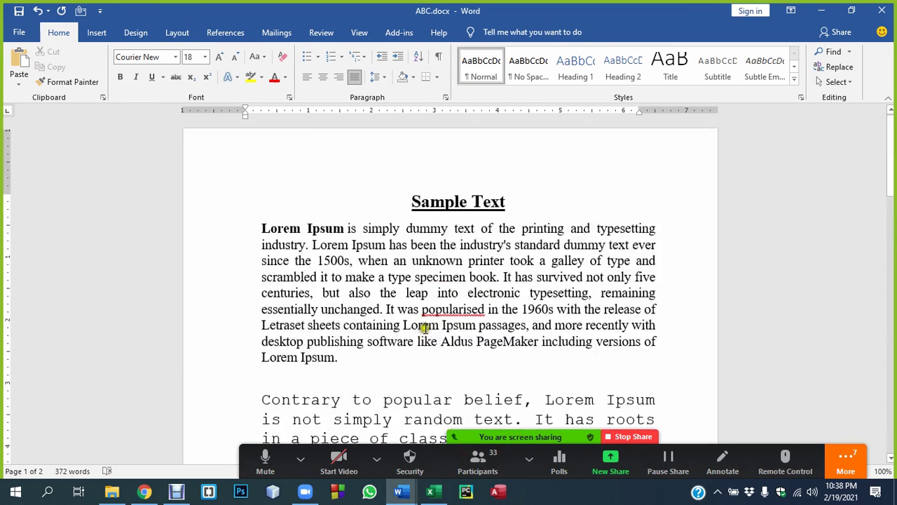
pyautogui.click(386, 266)
pyautogui.click(392, 307)
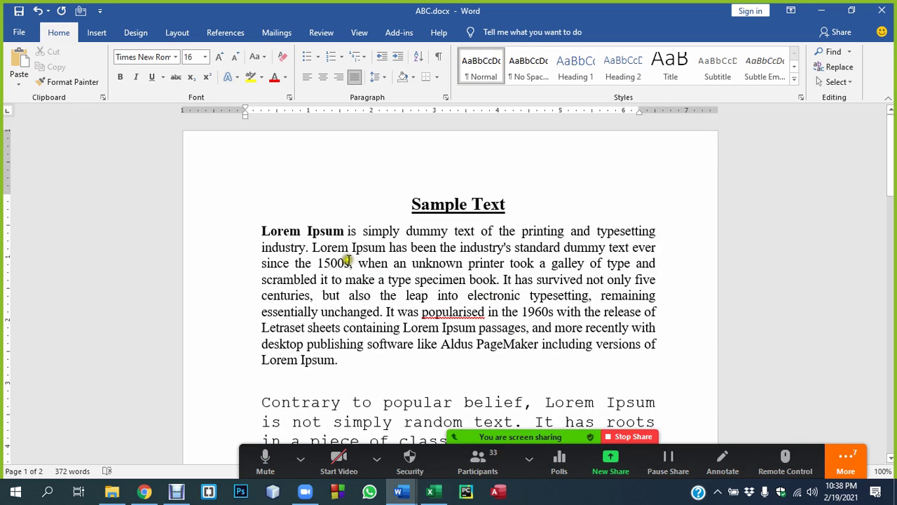
pyautogui.press('alt')
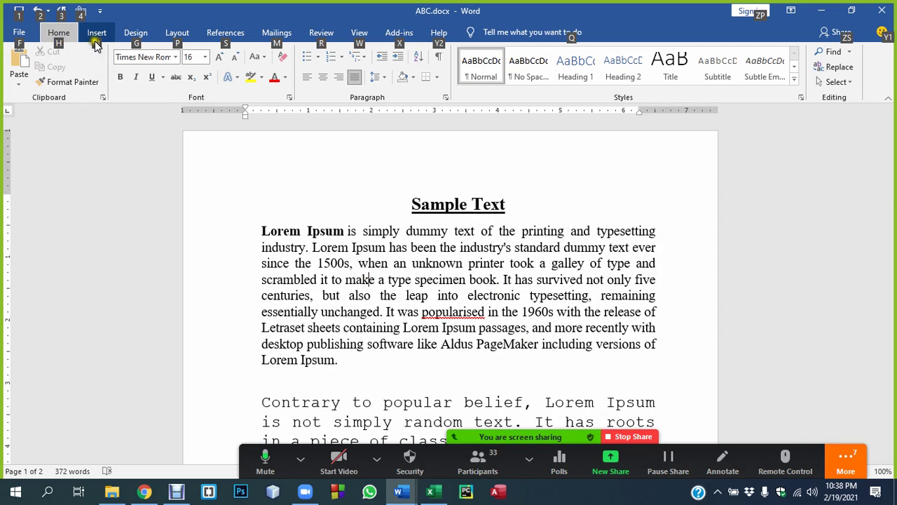
pyautogui.press('n')
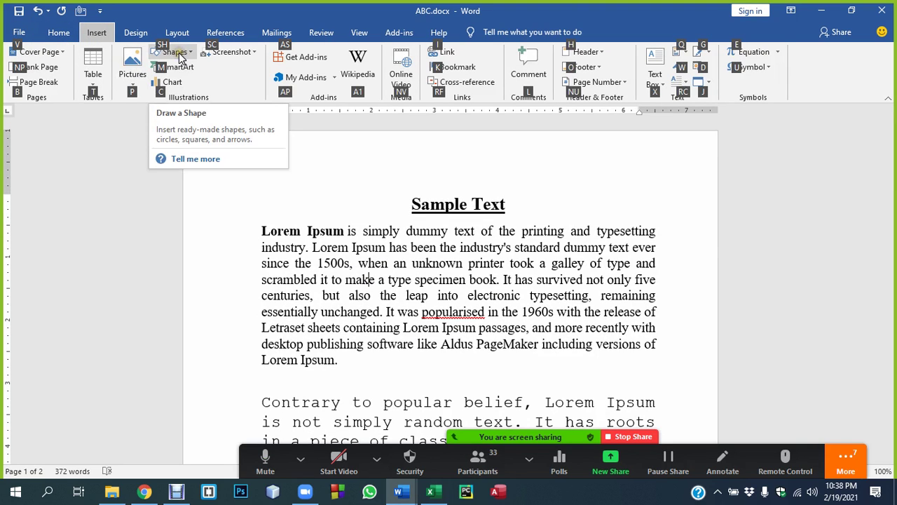
pyautogui.press('alt')
pyautogui.press('alt')
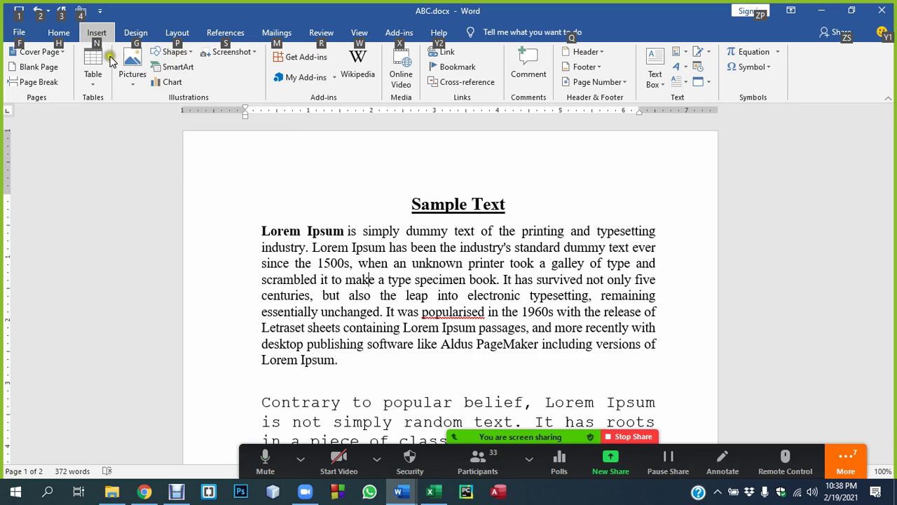
pyautogui.press('h')
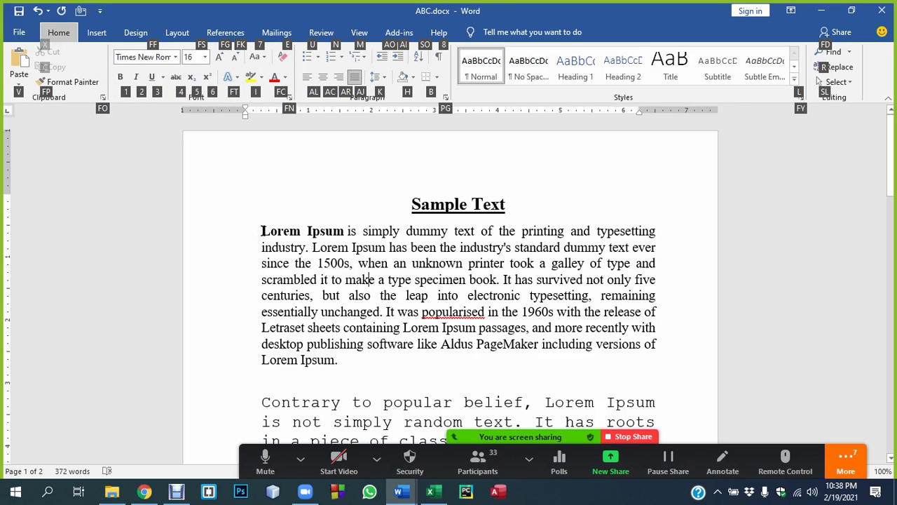
pyautogui.press('1')
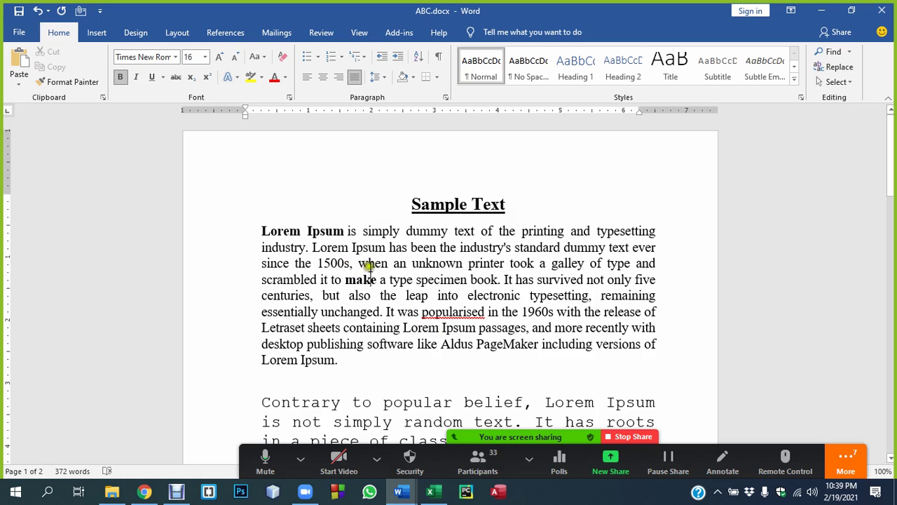
# Single-underline the first paragraph from 'Ipsum has been' to its end
pyautogui.moveTo(366, 249)
pyautogui.mouseDown()
pyautogui.moveTo(645, 358)
pyautogui.moveTo(337, 357)
pyautogui.mouseUp()
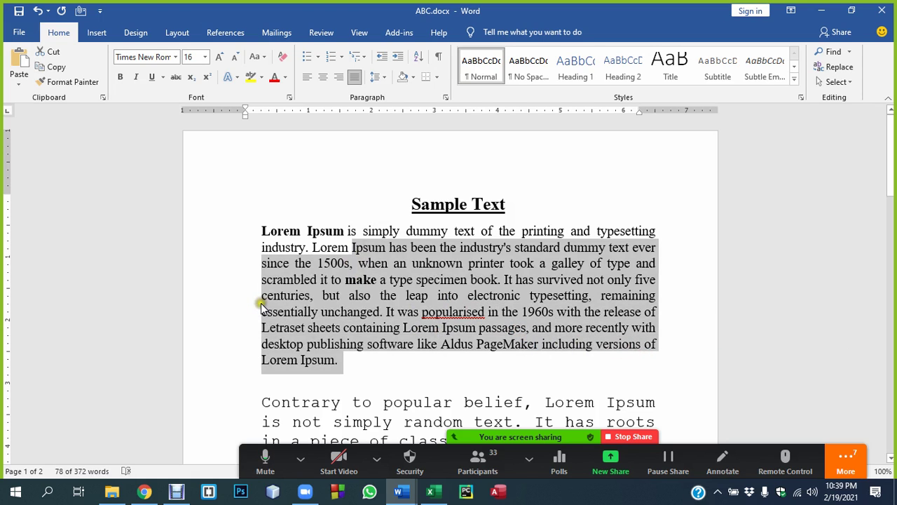
pyautogui.press('alt')
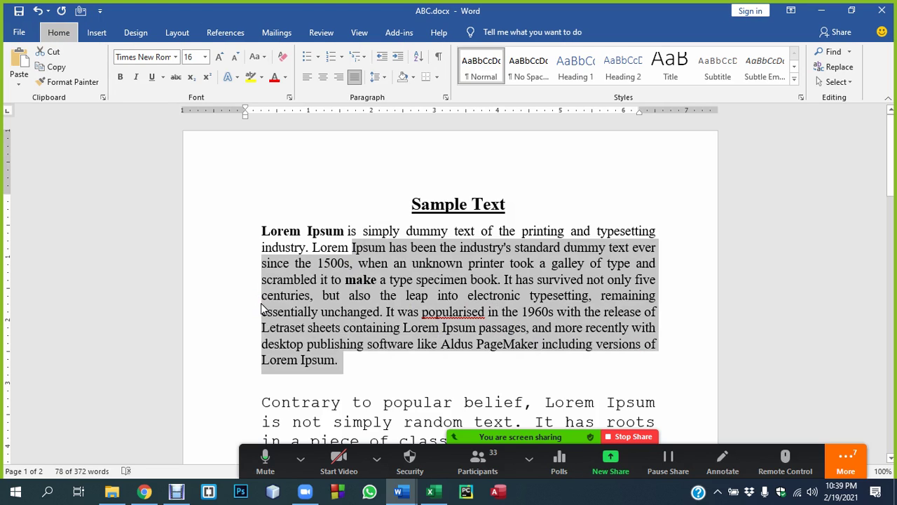
pyautogui.press('h')
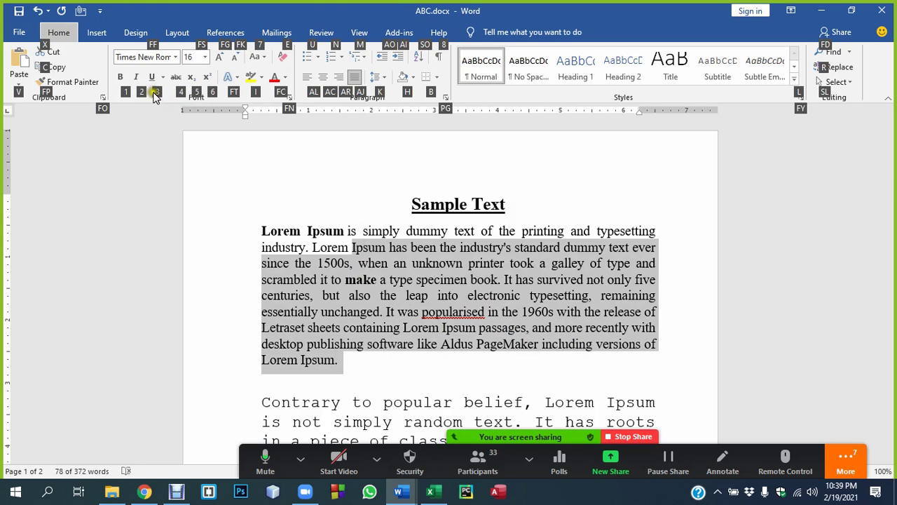
pyautogui.press('3')
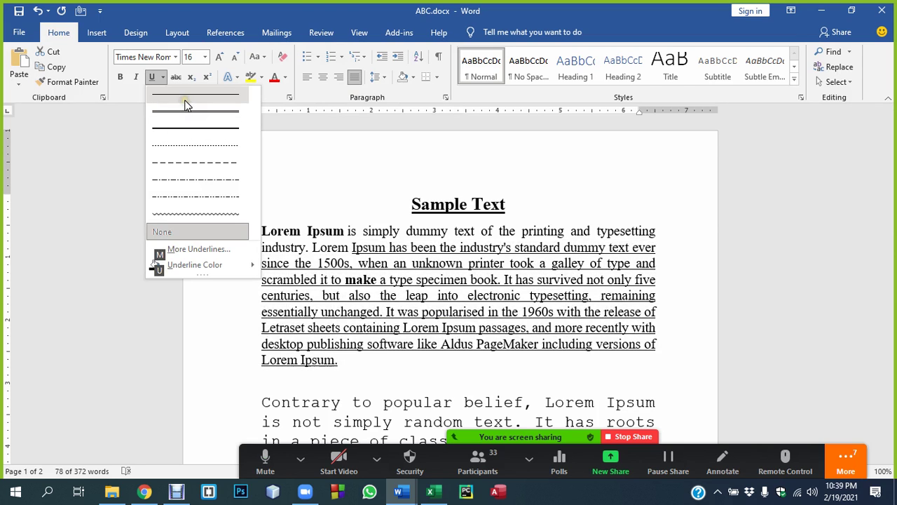
pyautogui.click(184, 101)
pyautogui.click(515, 341)
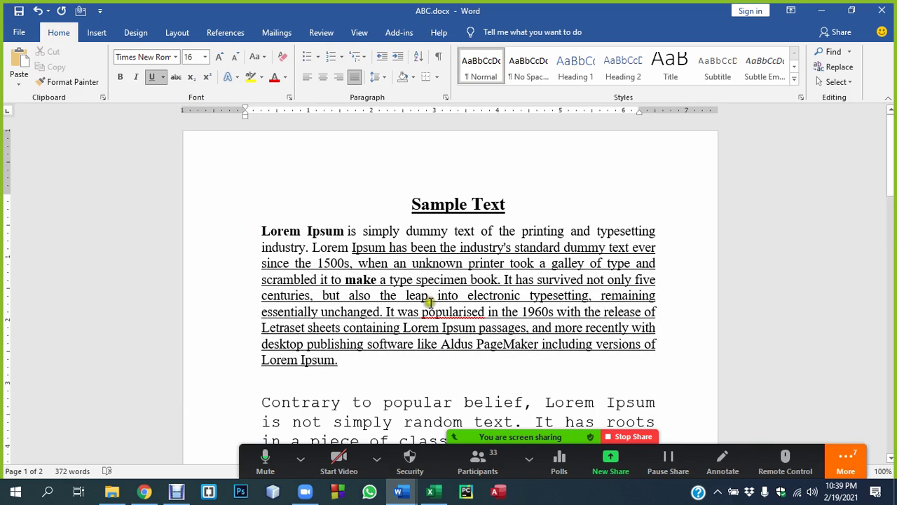
# Check the Sample Text heading in ABC.docx, then bring Basic.docx to the front
pyautogui.click(399, 491)
pyautogui.click(454, 452)
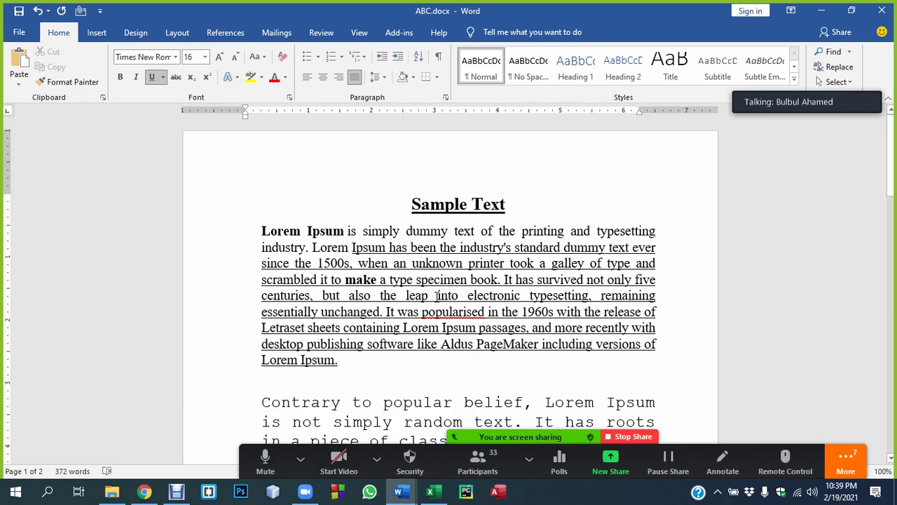
pyautogui.click(372, 214)
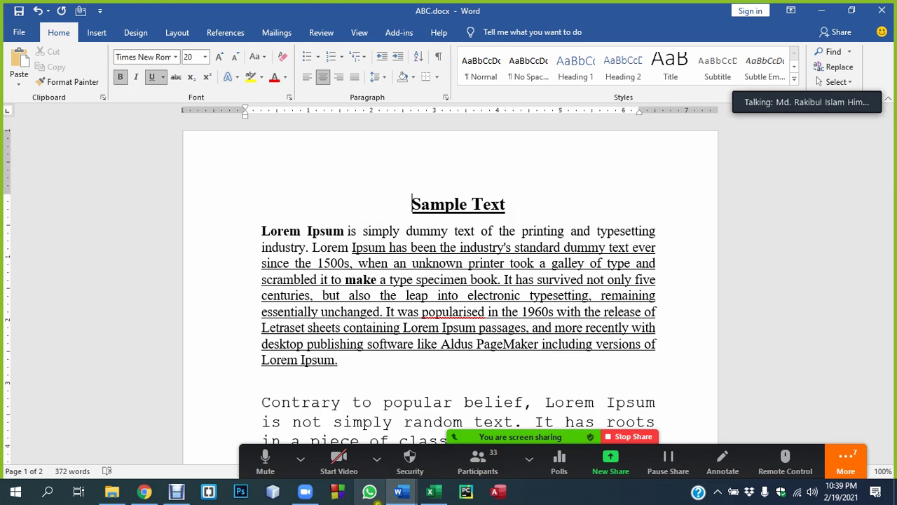
pyautogui.moveTo(400, 492)
pyautogui.click(350, 471)
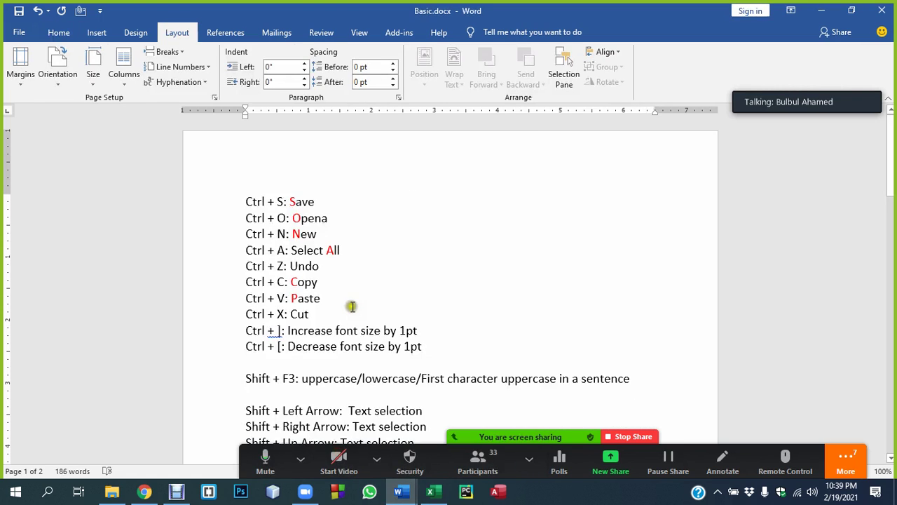
# Delete the blank lines above Shift + F3, Shift + Left Arrow and Ctrl + B: Bold
pyautogui.scroll(-1, 350, 307)
pyautogui.scroll(-3, 353, 309)
pyautogui.scroll(-2, 352, 310)
pyautogui.scroll(-1, 350, 306)
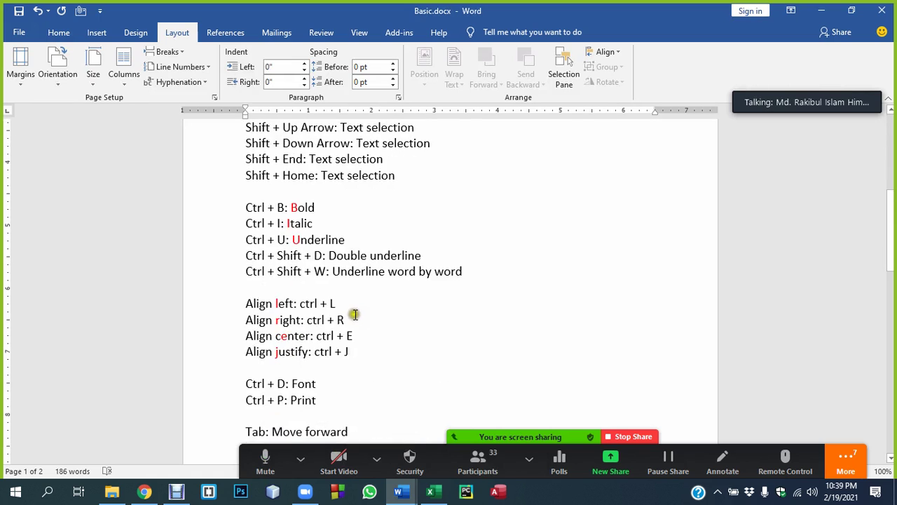
pyautogui.scroll(2, 353, 313)
pyautogui.scroll(2, 354, 313)
pyautogui.scroll(1, 313, 312)
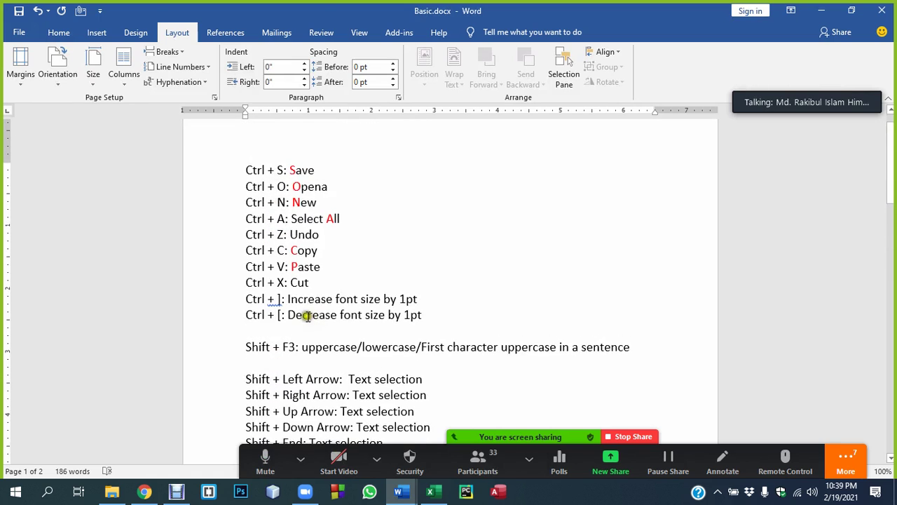
pyautogui.click(262, 329)
pyautogui.press('BackSpace')
pyautogui.click(273, 348)
pyautogui.press('BackSpace')
pyautogui.scroll(-1, 266, 315)
pyautogui.scroll(-1, 287, 353)
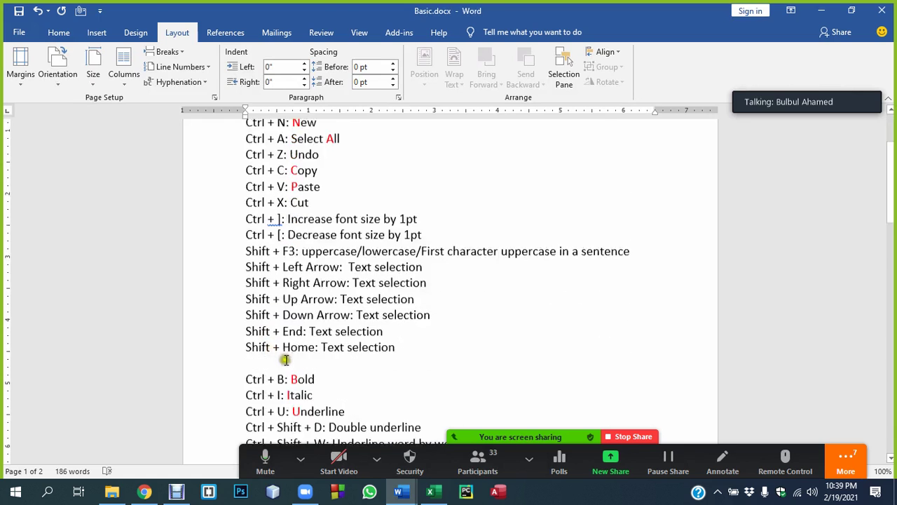
pyautogui.click(263, 350)
pyautogui.press('BackSpace')
# Delete the blank lines above Align left, Ctrl + D: Font, Tab: Move forward and F2: Rename
pyautogui.scroll(-1, 284, 372)
pyautogui.click(284, 378)
pyautogui.press('BackSpace')
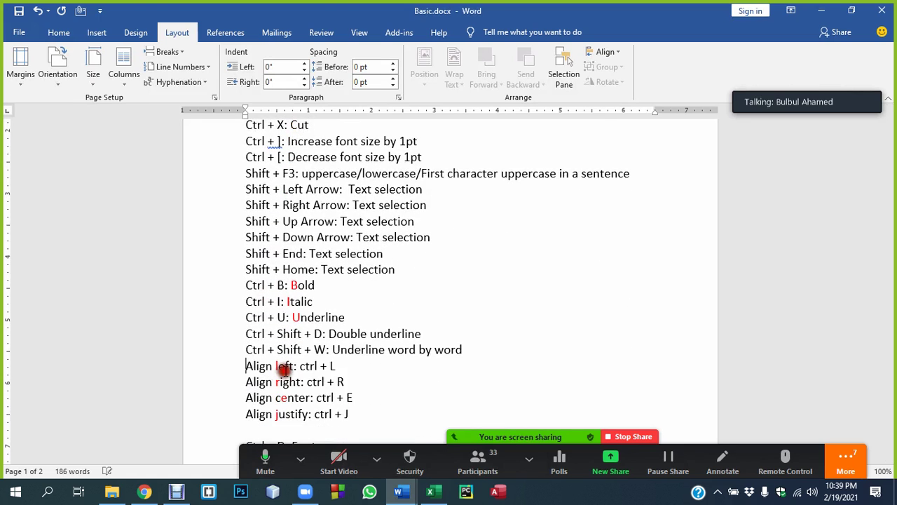
pyautogui.scroll(-2, 280, 372)
pyautogui.click(270, 367)
pyautogui.press('BackSpace')
pyautogui.click(274, 398)
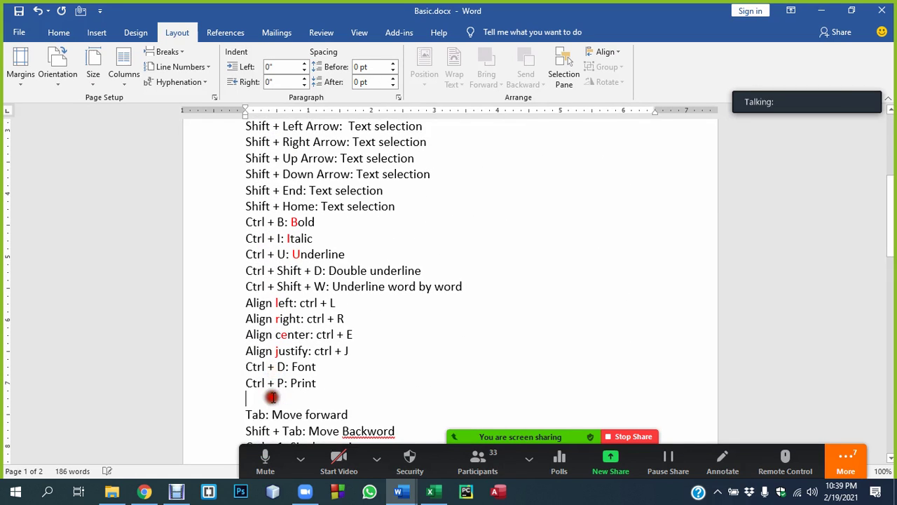
pyautogui.press('BackSpace')
pyautogui.scroll(-3, 280, 396)
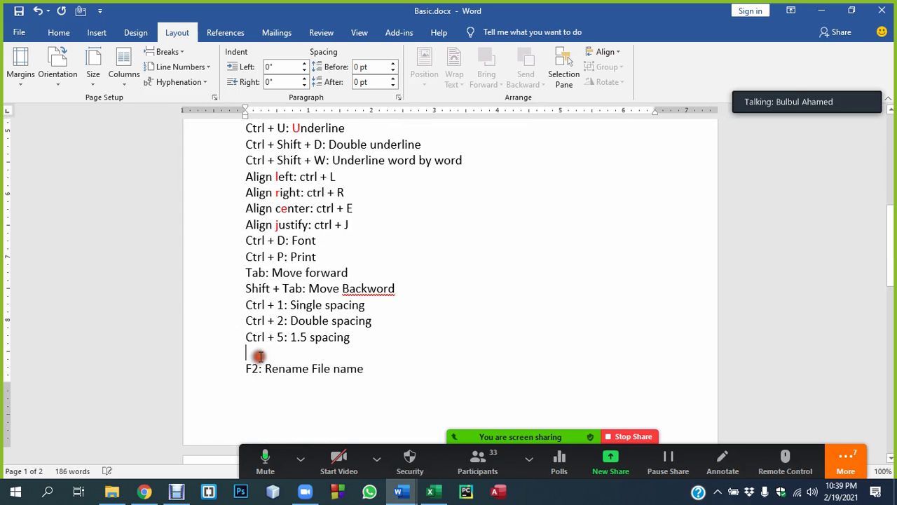
pyautogui.press('BackSpace')
pyautogui.scroll(-3, 271, 372)
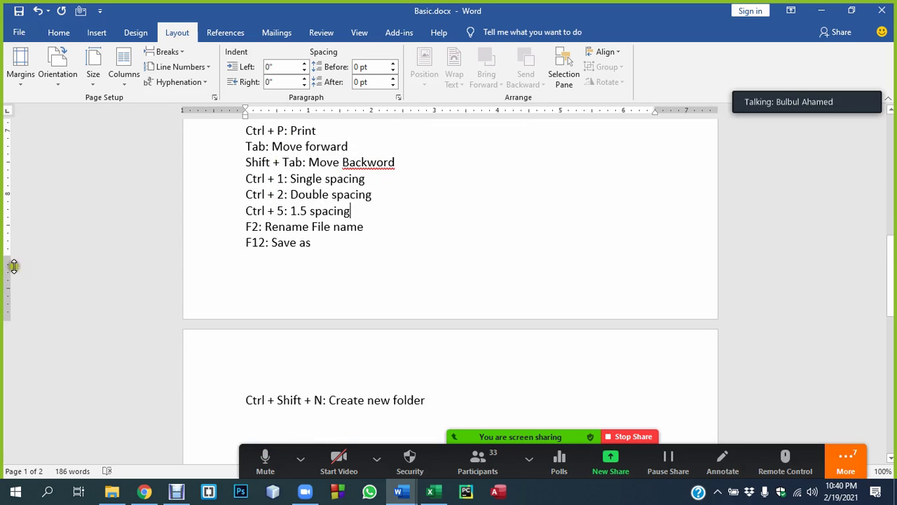
# Drag the bottom margin on the vertical ruler so the last shortcut line moves onto page 1
pyautogui.moveTo(5, 255); pyautogui.dragTo(7, 294)
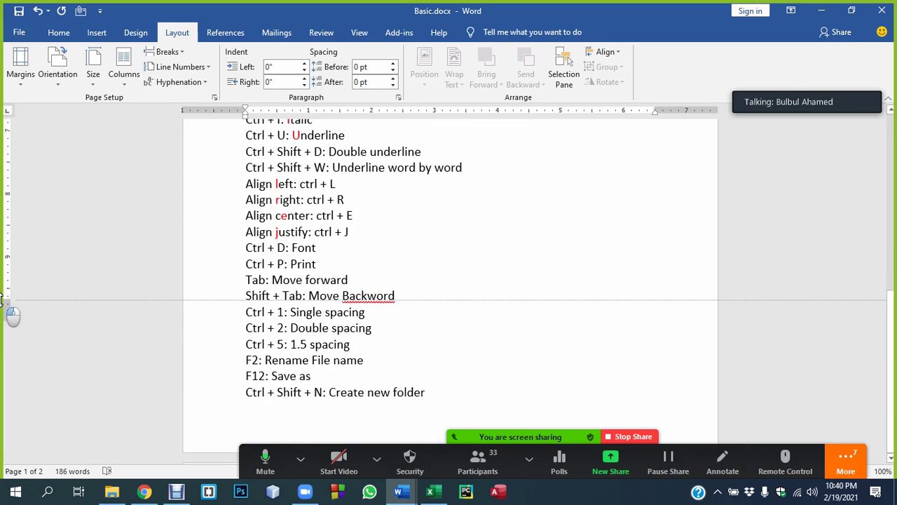
pyautogui.scroll(5, 346, 332)
pyautogui.scroll(4, 421, 350)
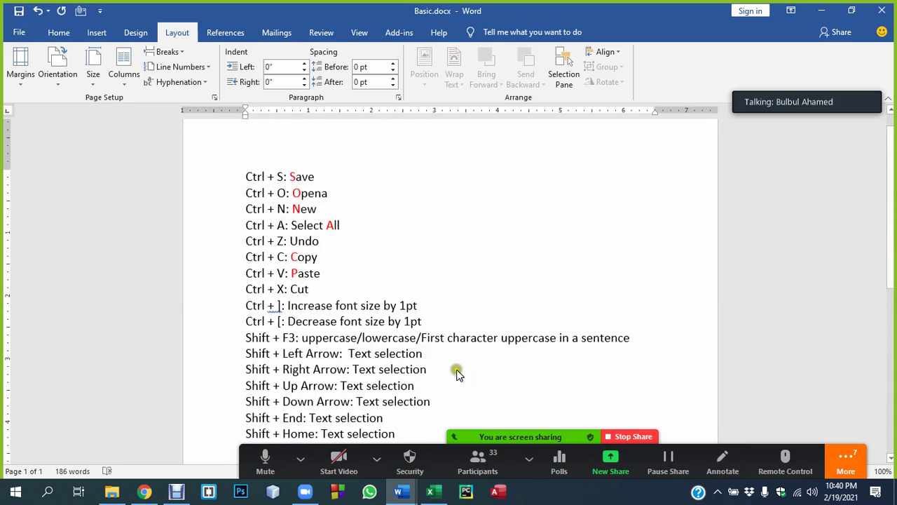
pyautogui.scroll(-1, 502, 281)
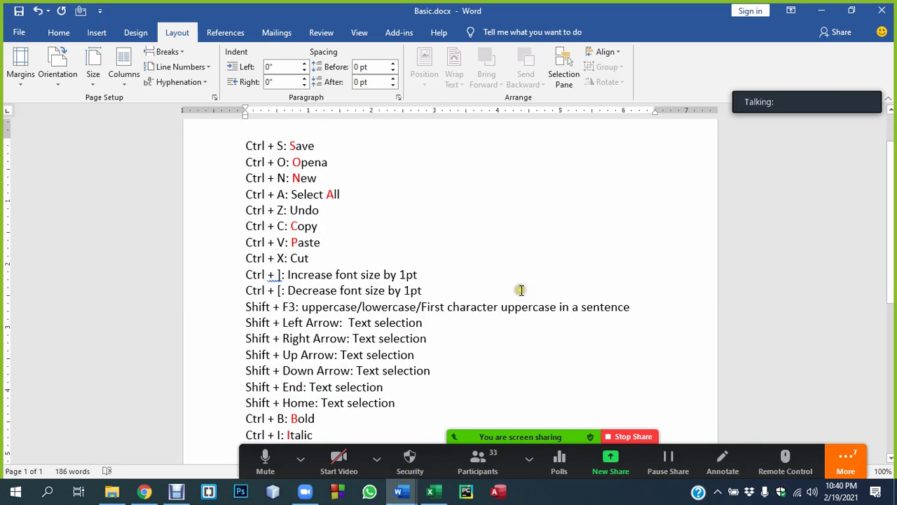
pyautogui.scroll(-1, 521, 291)
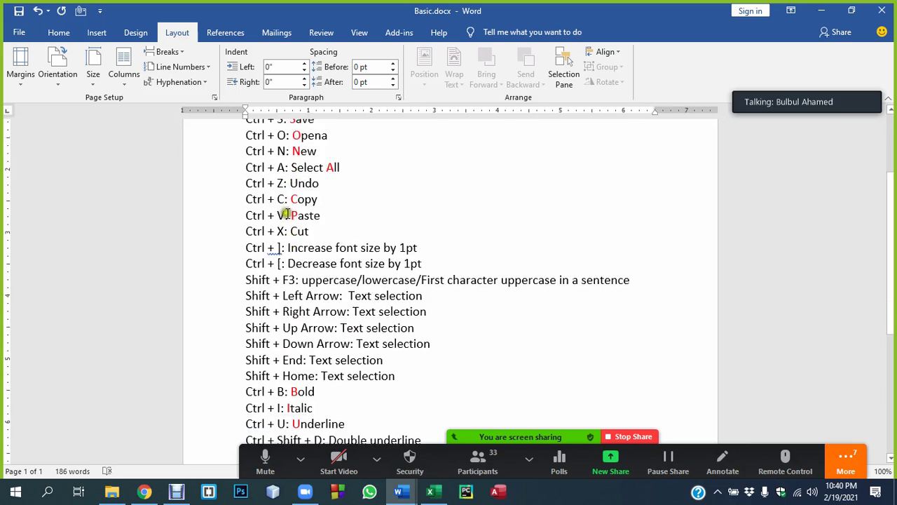
pyautogui.scroll(-3, 262, 162)
pyautogui.hotkey('ctrl', 'a')
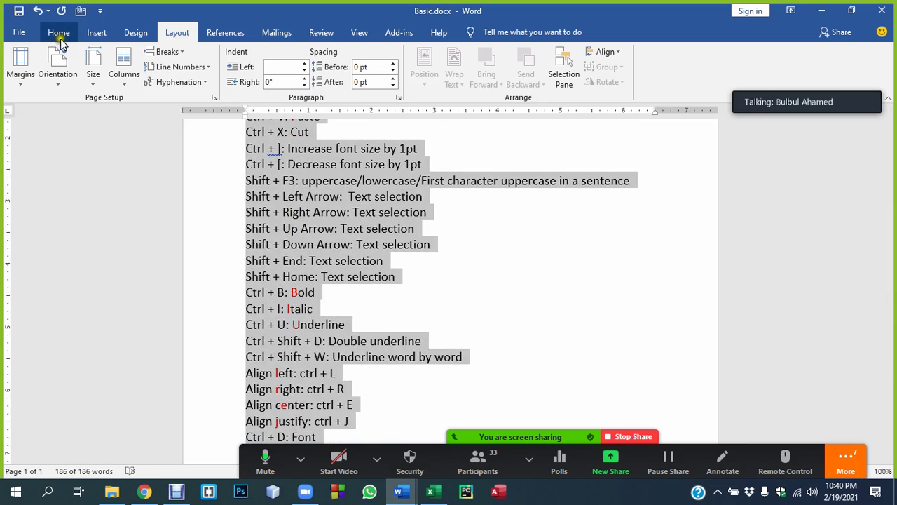
# Apply Home-tab numbering to the whole shortcut list
pyautogui.click(59, 32)
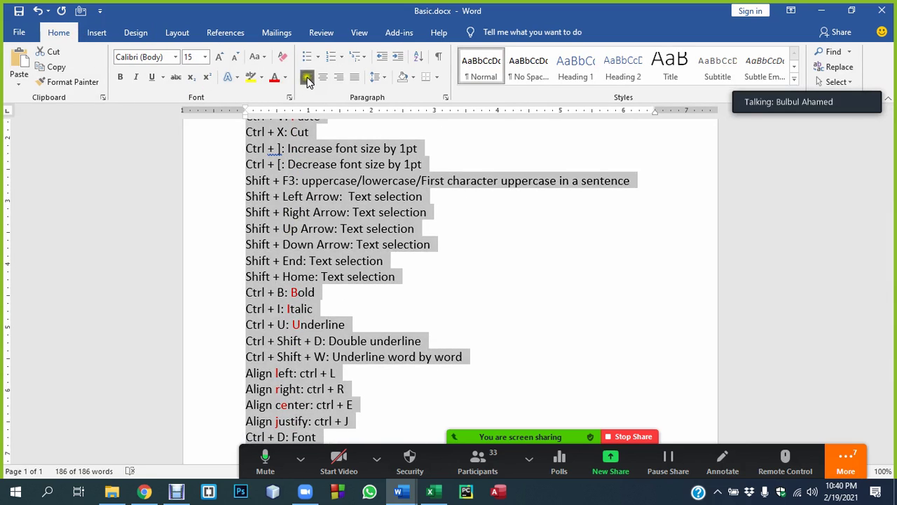
pyautogui.click(329, 59)
pyautogui.scroll(-2, 366, 277)
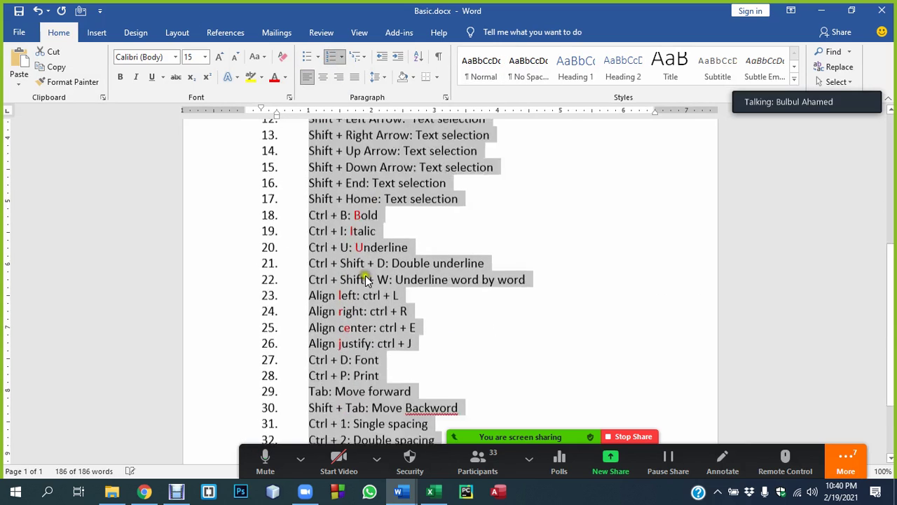
pyautogui.scroll(-2, 362, 282)
pyautogui.scroll(-1, 357, 298)
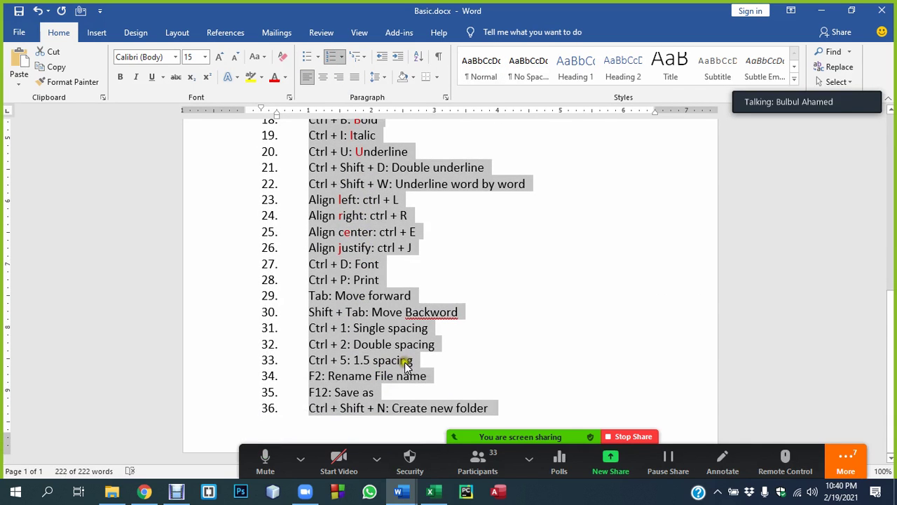
pyautogui.scroll(1, 400, 362)
pyautogui.scroll(5, 399, 370)
pyautogui.scroll(2, 399, 370)
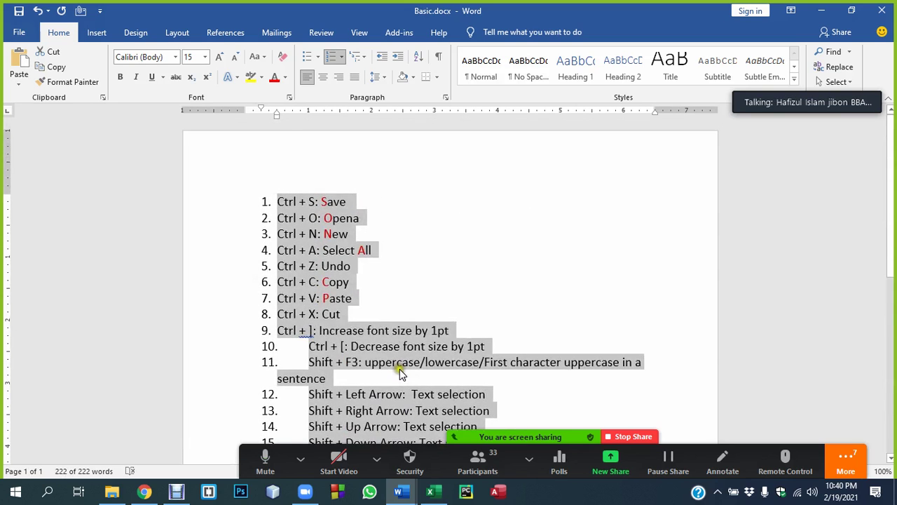
pyautogui.scroll(-2, 393, 377)
pyautogui.scroll(-5, 393, 377)
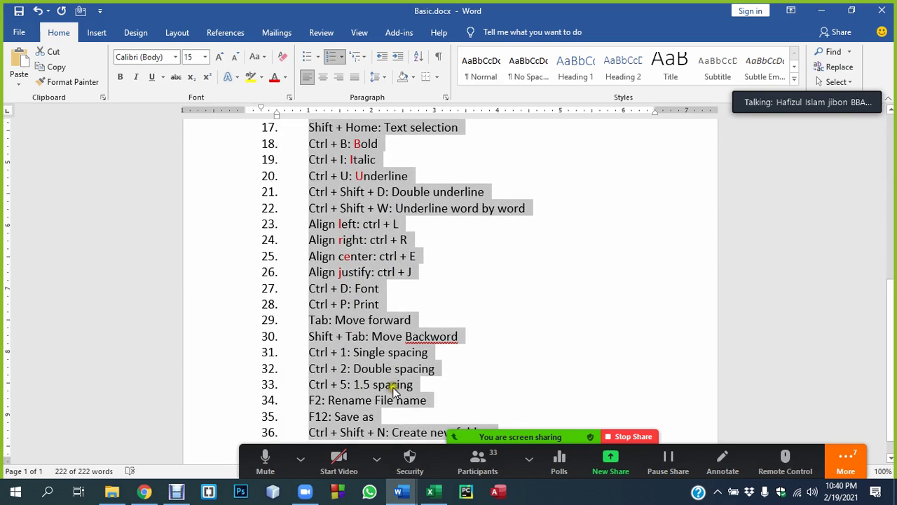
# Remove the numbering so the shortcut list stays unnumbered, and deselect it
pyautogui.hotkey('ctrl', 'shift', 'n')
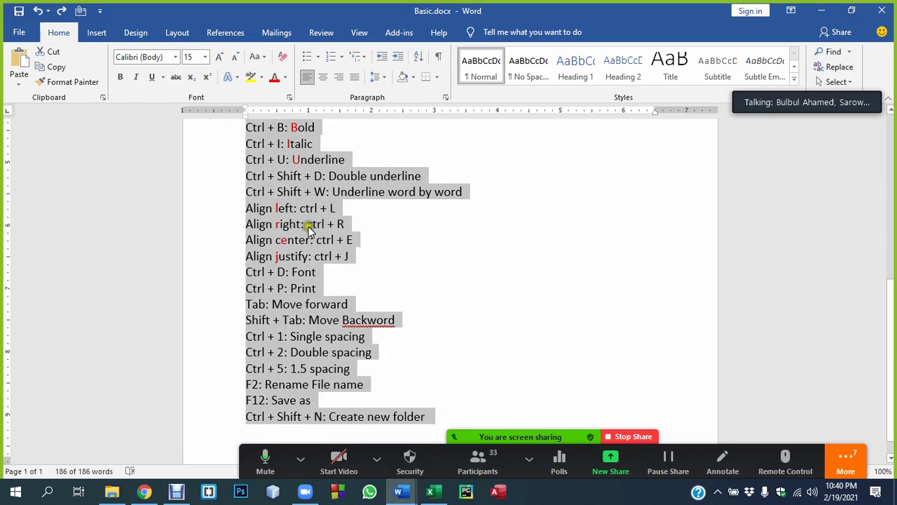
pyautogui.click(287, 208)
pyautogui.scroll(3, 298, 246)
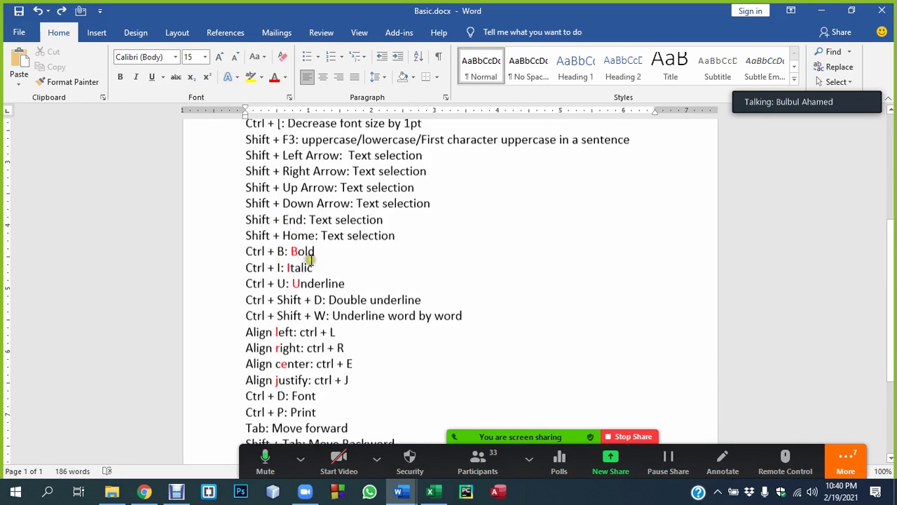
pyautogui.scroll(1, 312, 258)
pyautogui.scroll(2, 312, 258)
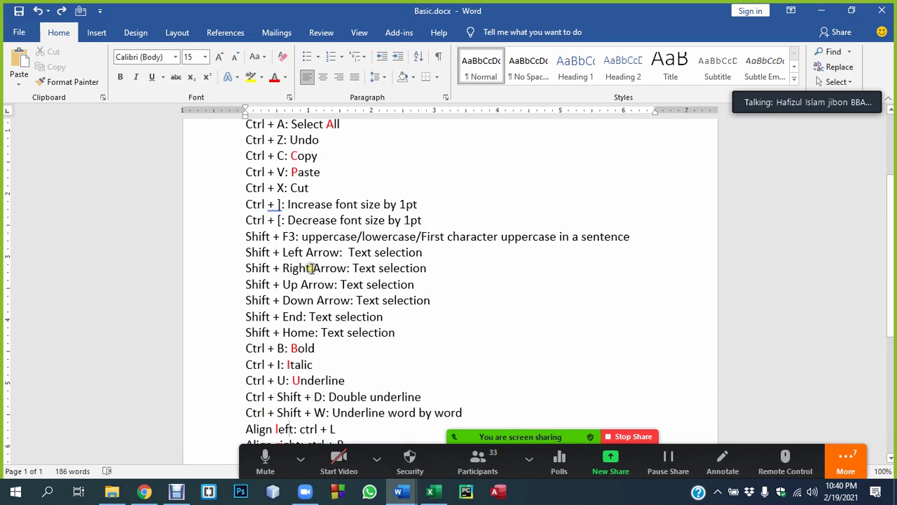
pyautogui.scroll(1, 311, 268)
pyautogui.scroll(2, 314, 266)
pyautogui.scroll(-1, 314, 266)
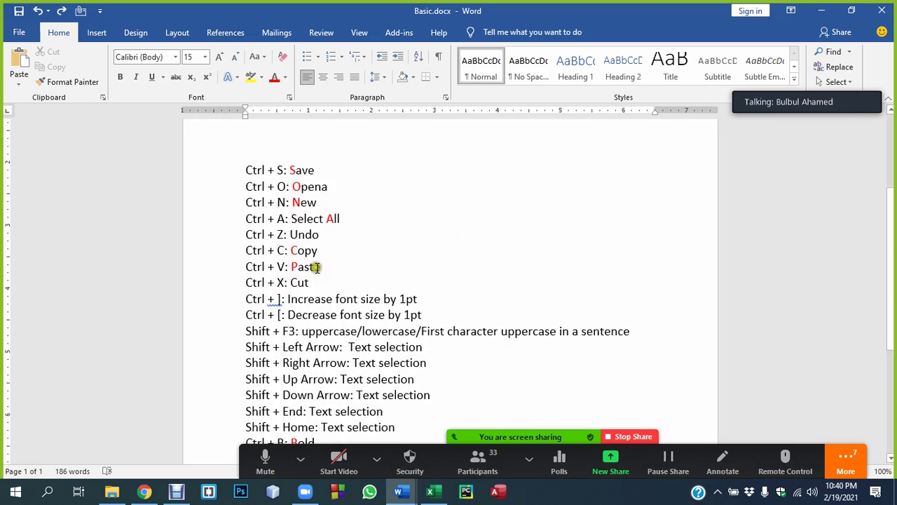
pyautogui.scroll(-7, 315, 267)
# Bring the Debut Video Capture window to the front from the taskbar
pyautogui.click(300, 459)
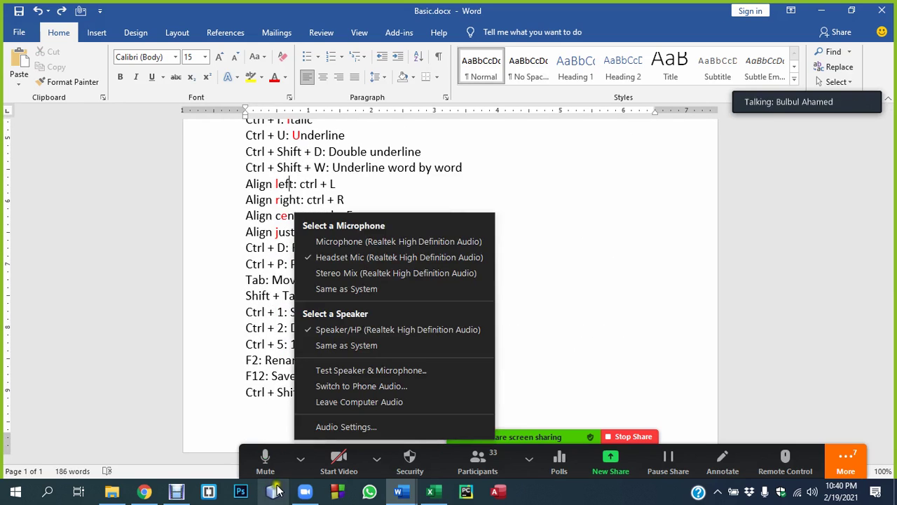
pyautogui.click(175, 493)
pyautogui.click(300, 459)
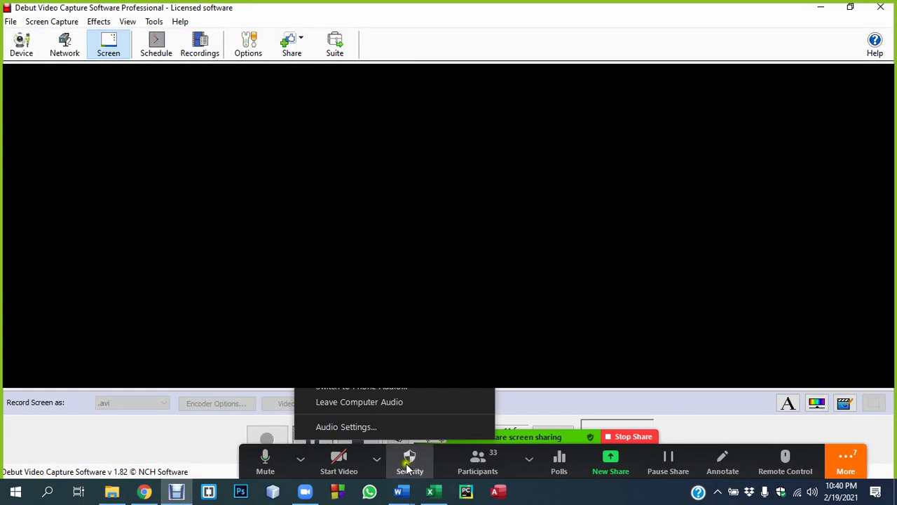